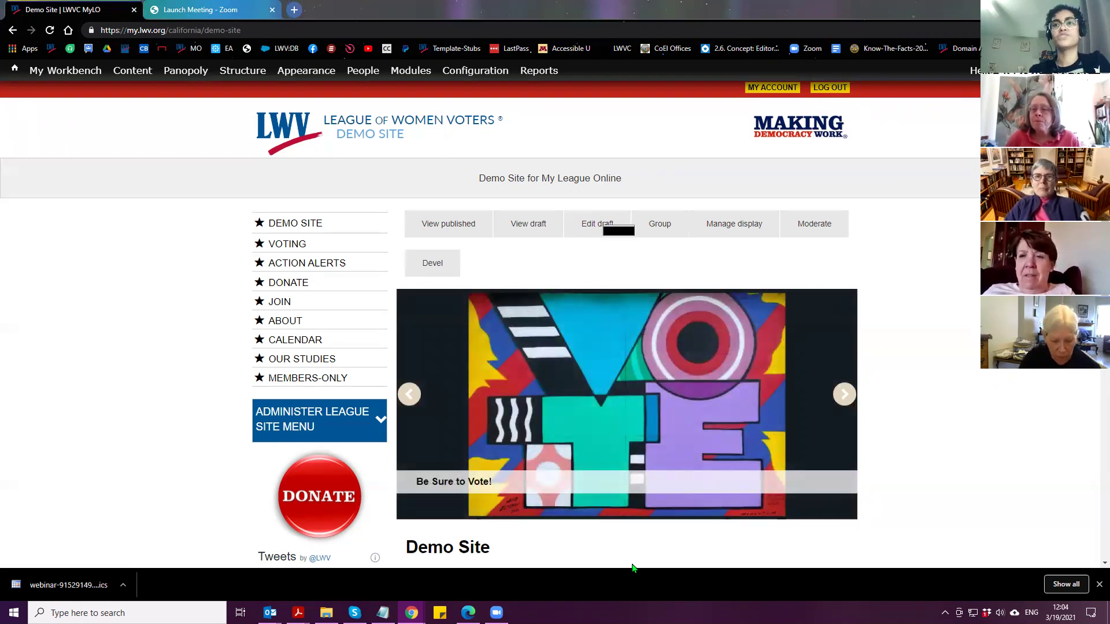
Open the Demo Site home page's draft view and scroll to the VOTE 411 widget beside 'Text added here.'
scroll(601, 239, down, 3)
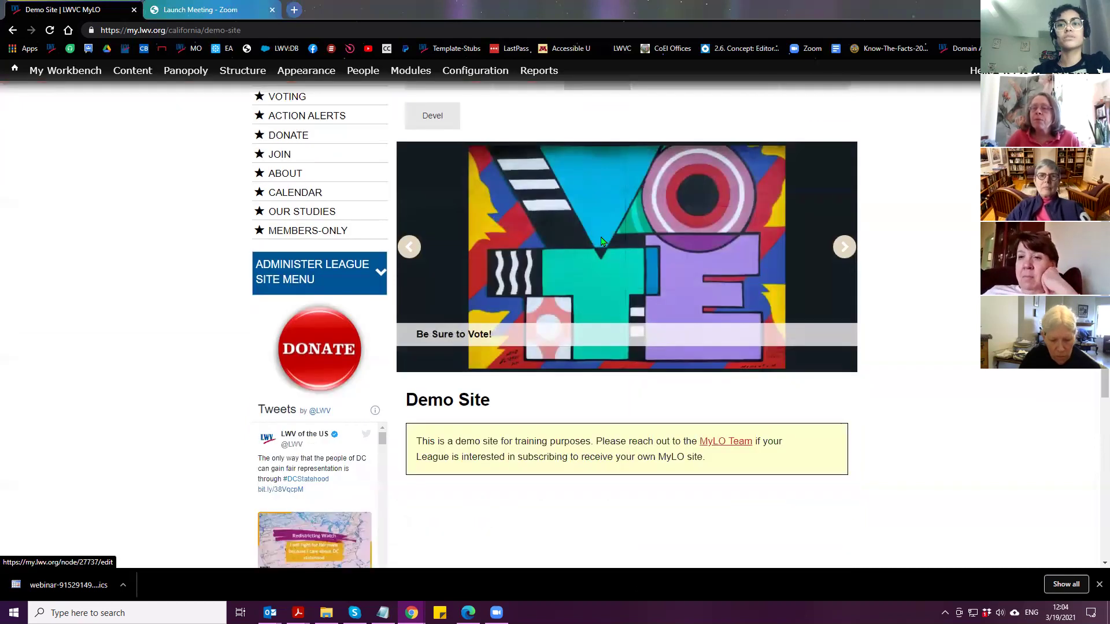
scroll(602, 243, down, 5)
scroll(602, 312, up, 8)
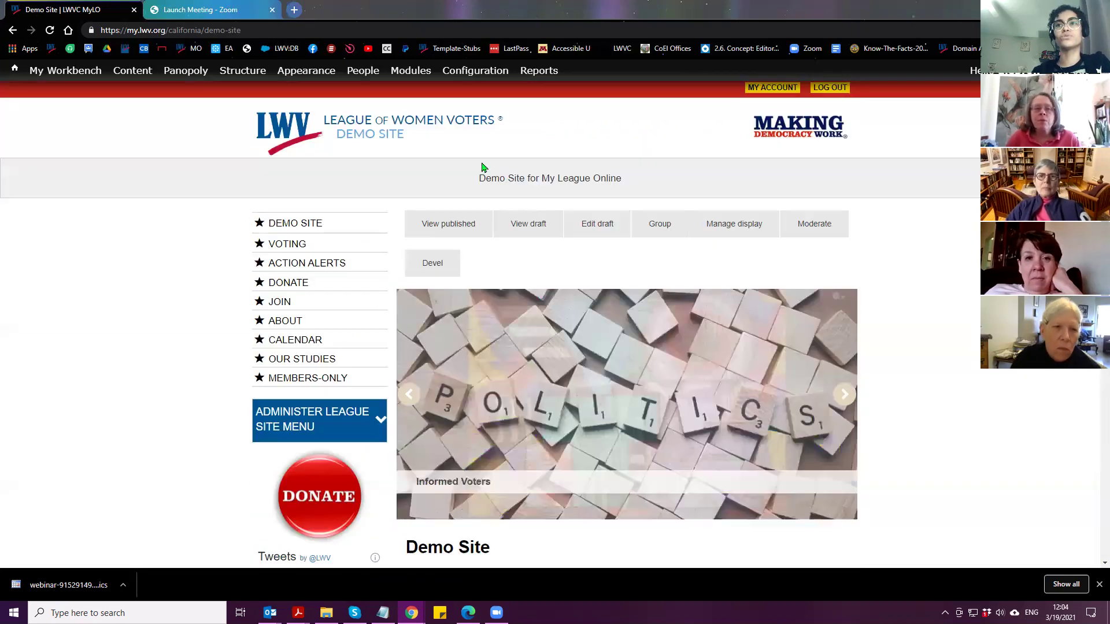
click(527, 235)
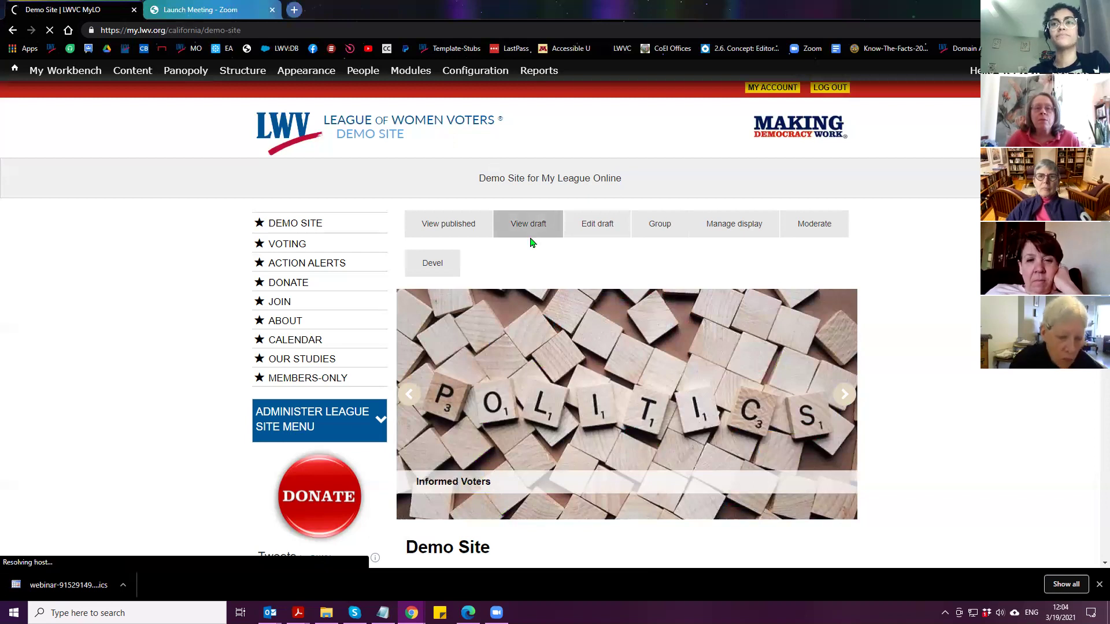
scroll(545, 239, down, 5)
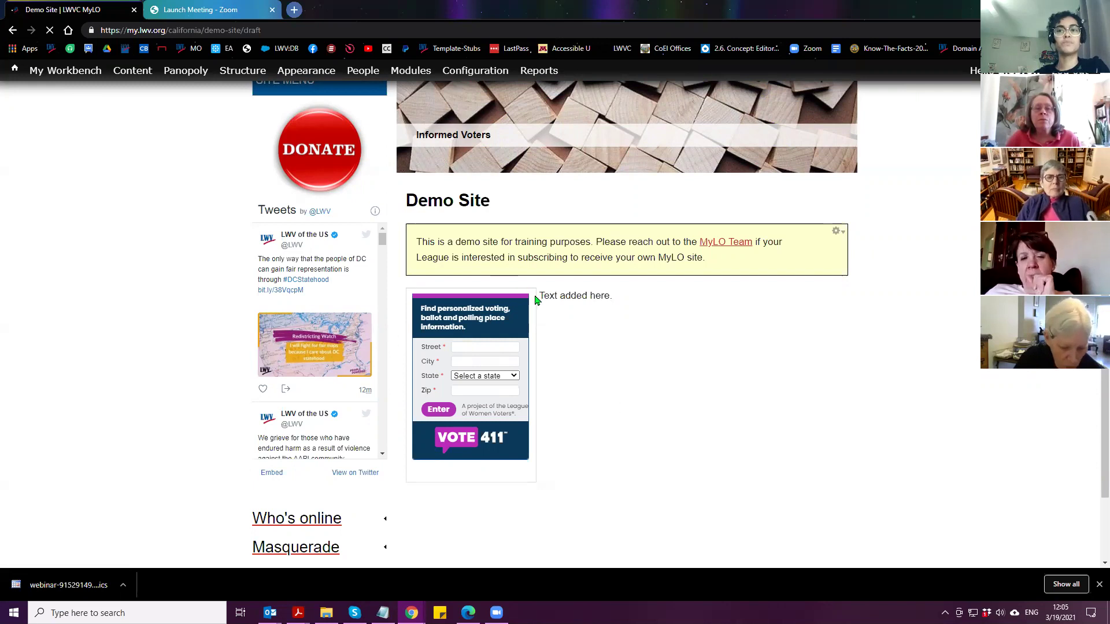
drag(538, 295, 635, 301)
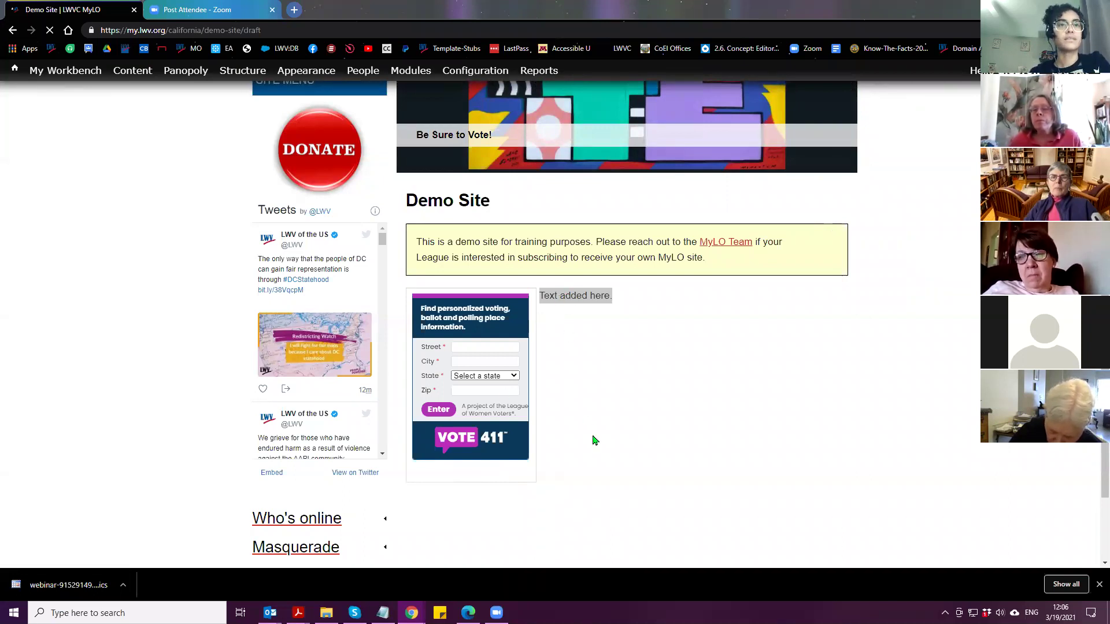
Masquerade as the Demo Site's demo user account, then open the home page draft for editing
scroll(601, 445, up, 6)
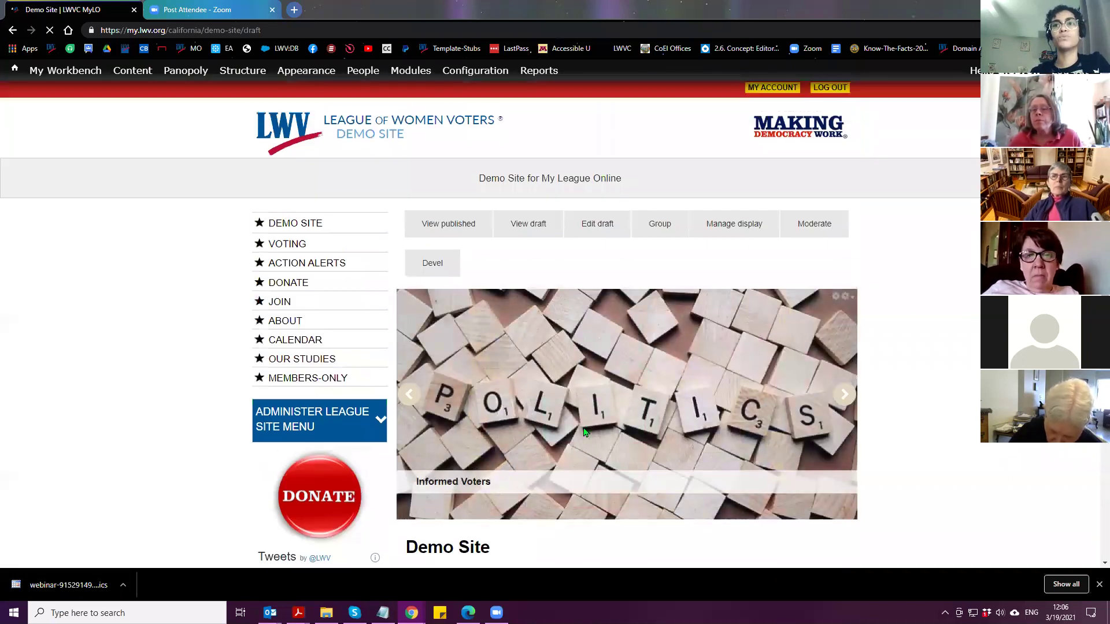
scroll(198, 357, down, 8)
click(272, 435)
click(288, 459)
text(lwvc)
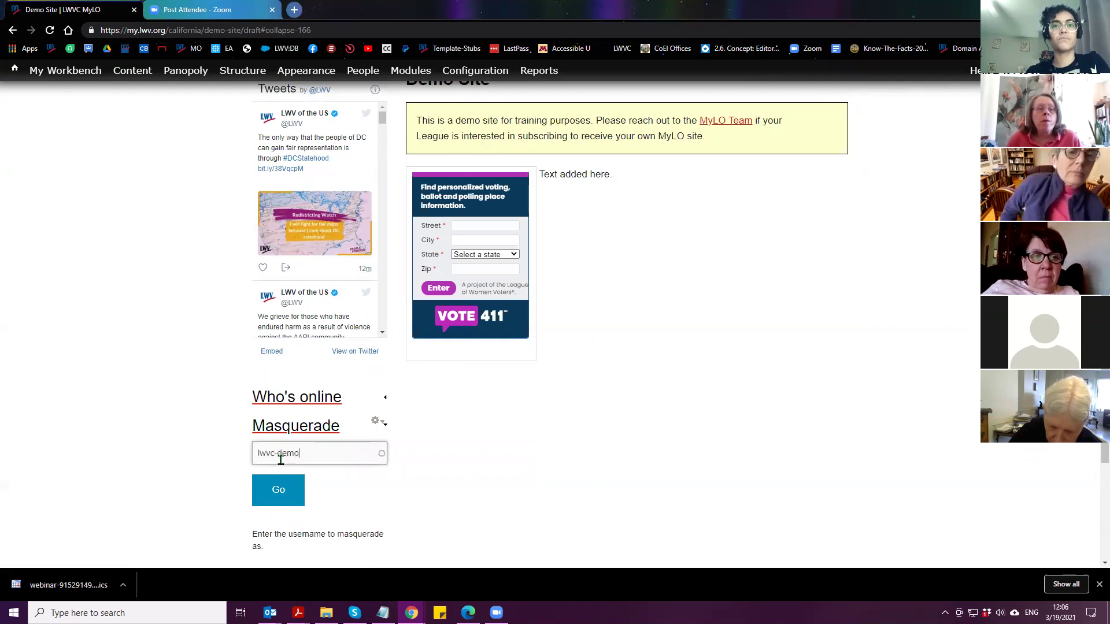
text(-demo)
click(283, 494)
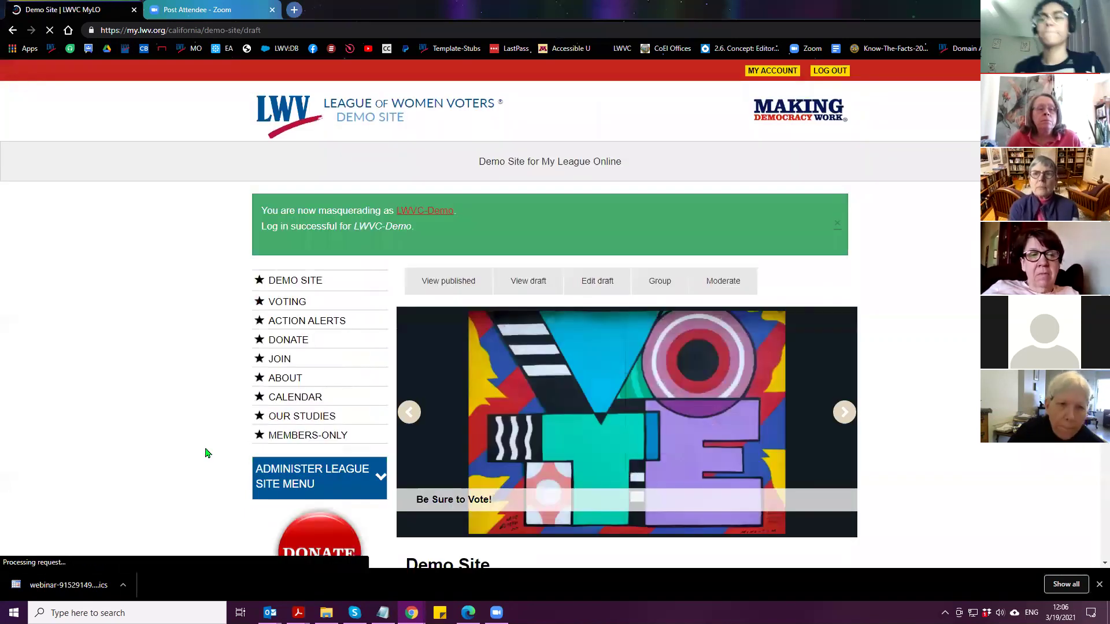
click(599, 286)
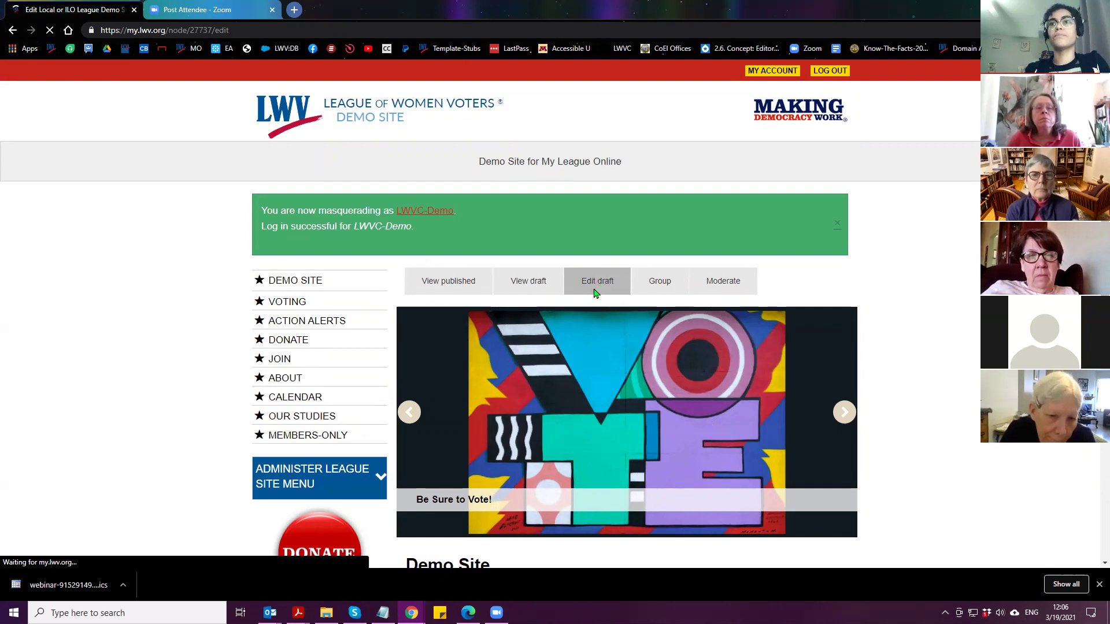
Switch the home page body's text format to WYSIWYG
scroll(209, 327, down, 4)
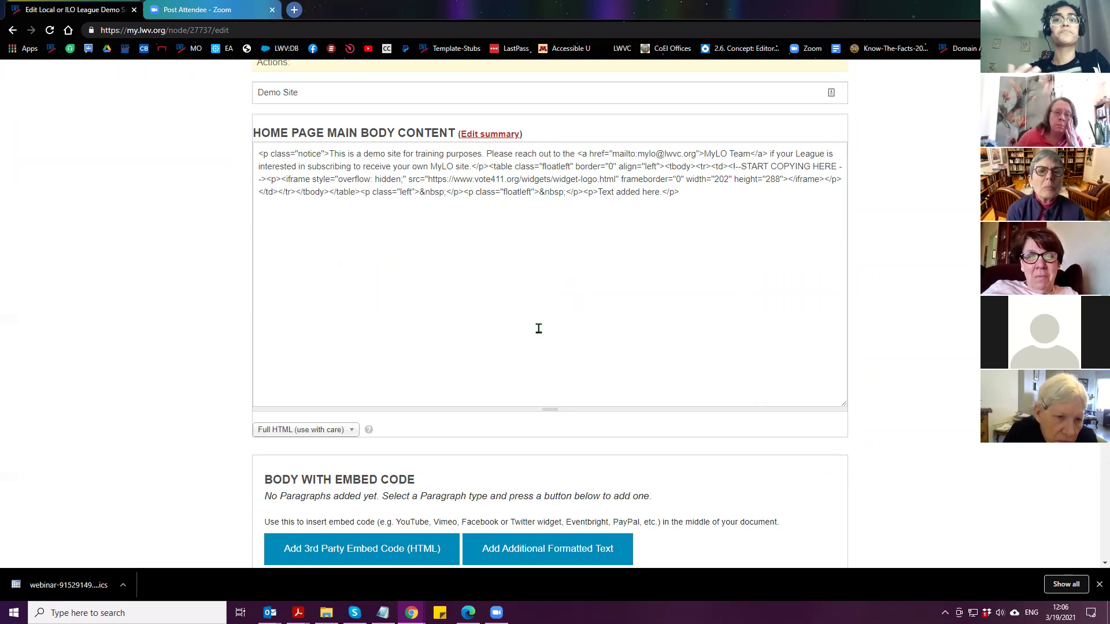
click(332, 435)
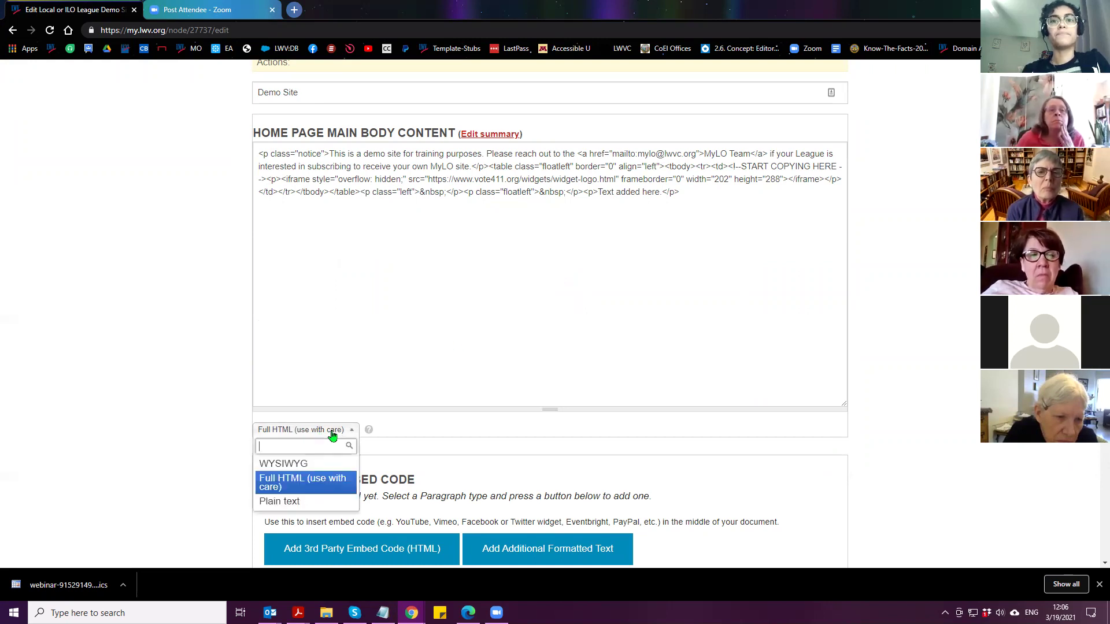
click(305, 465)
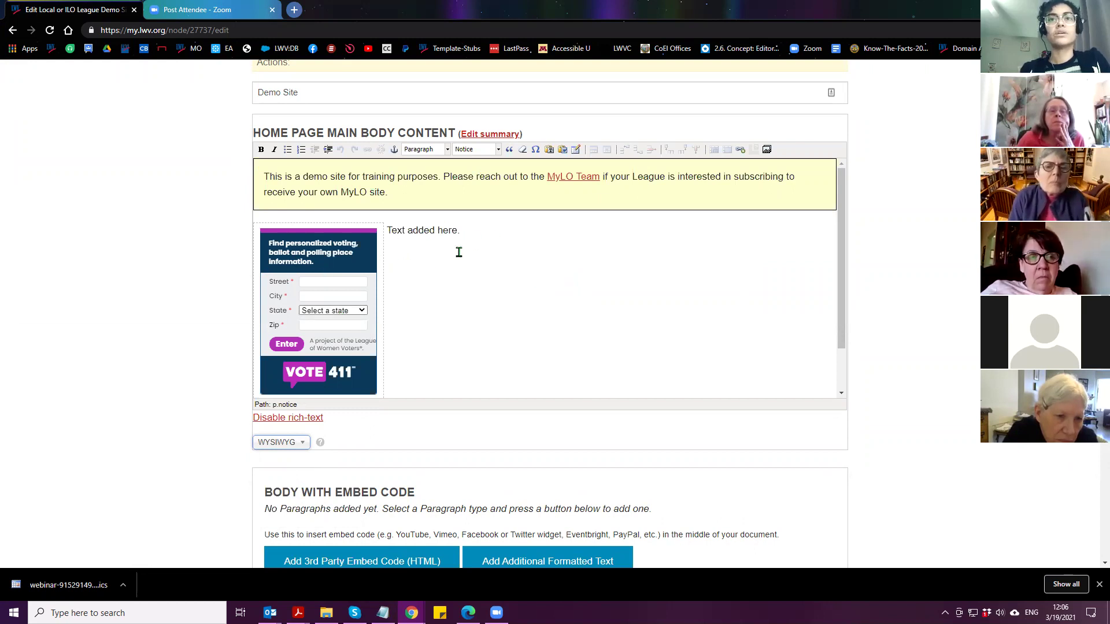
scroll(378, 345, down, 1)
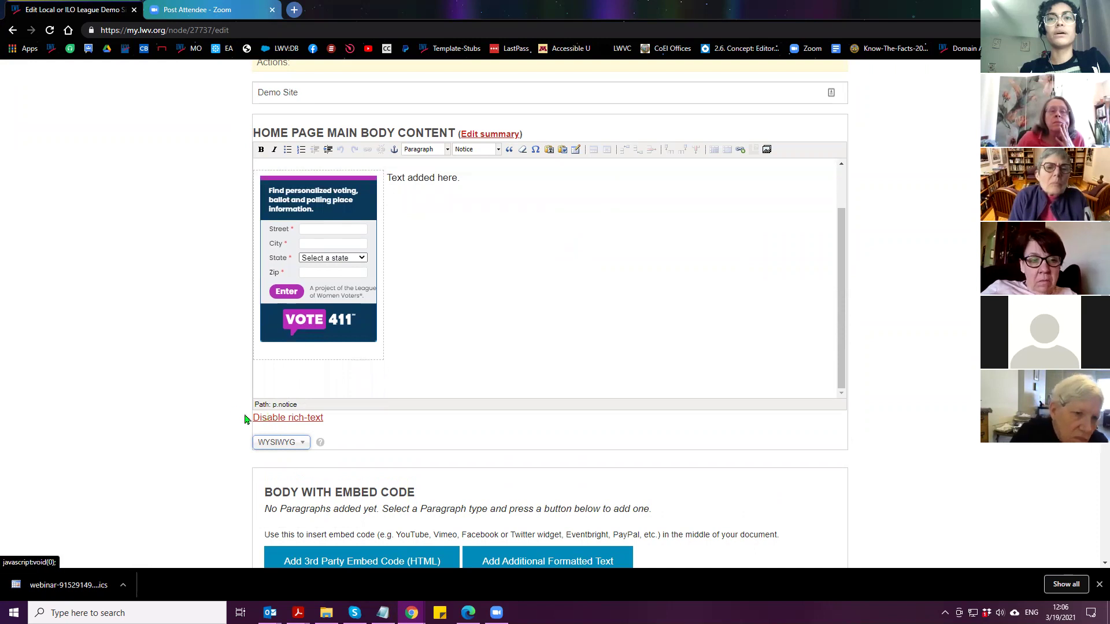
scroll(272, 415, down, 2)
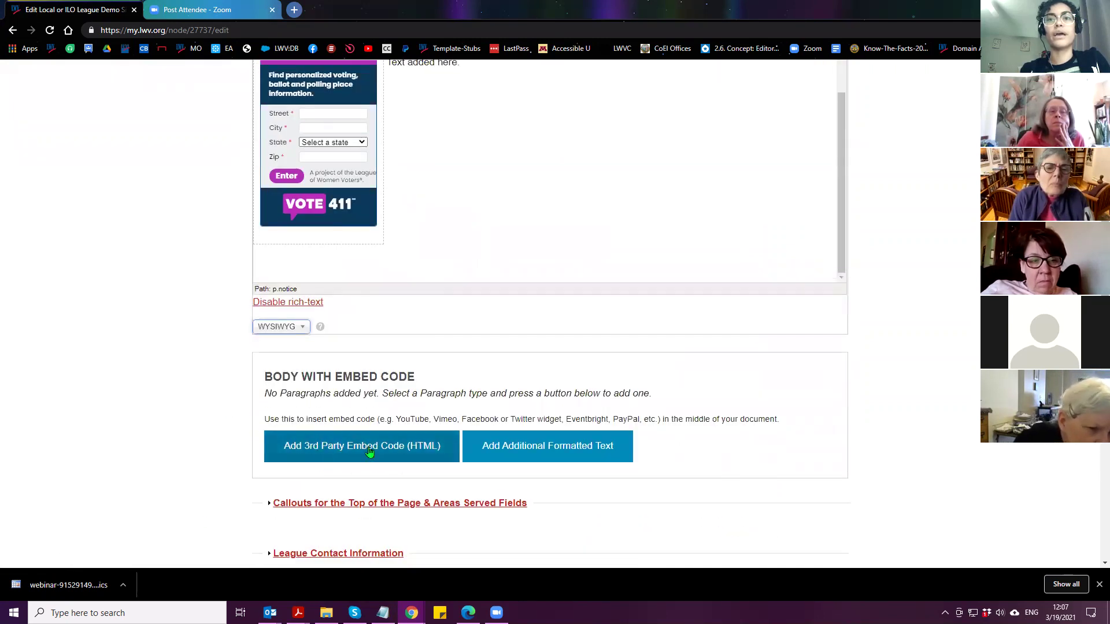
scroll(223, 469, up, 3)
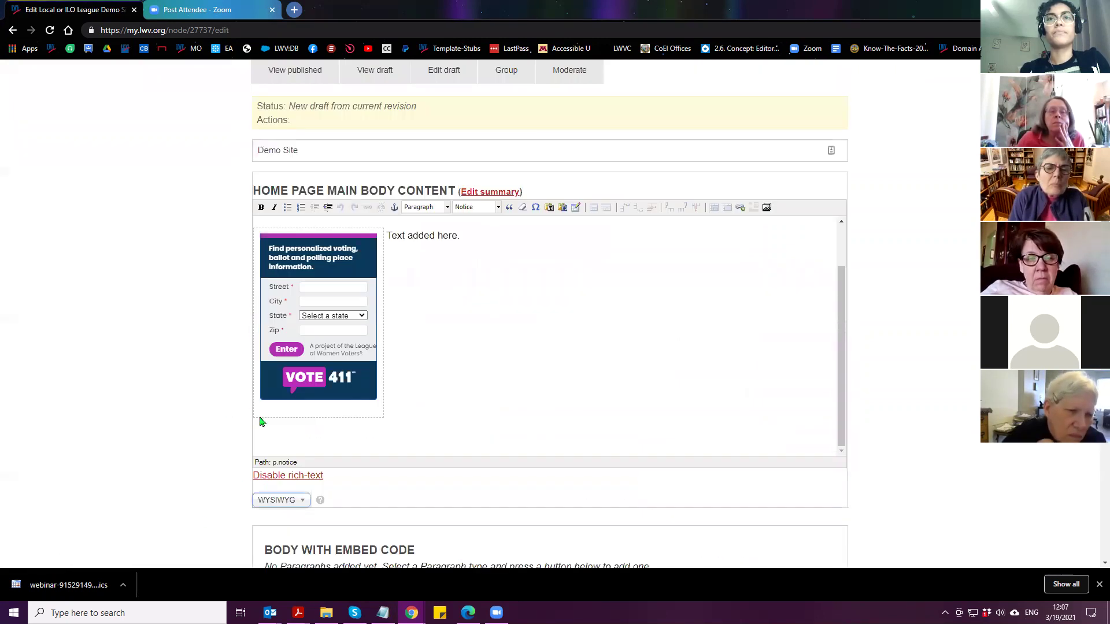
Switch the body back to Full HTML and select the VOTE411 iframe embed code
click(404, 422)
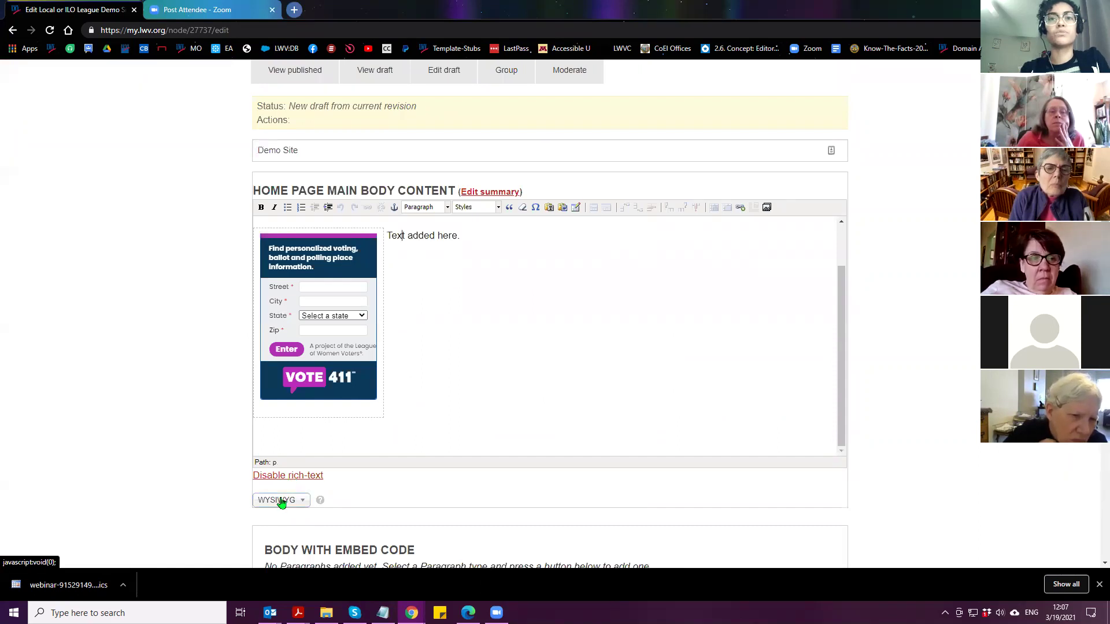
click(282, 501)
scroll(280, 509, down, 1)
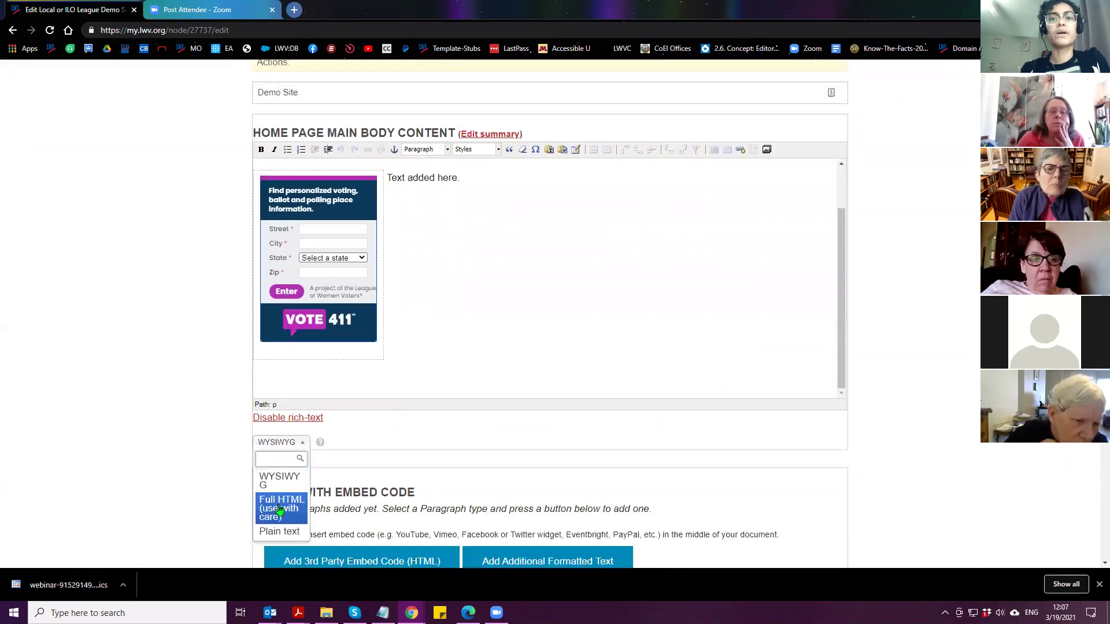
click(280, 509)
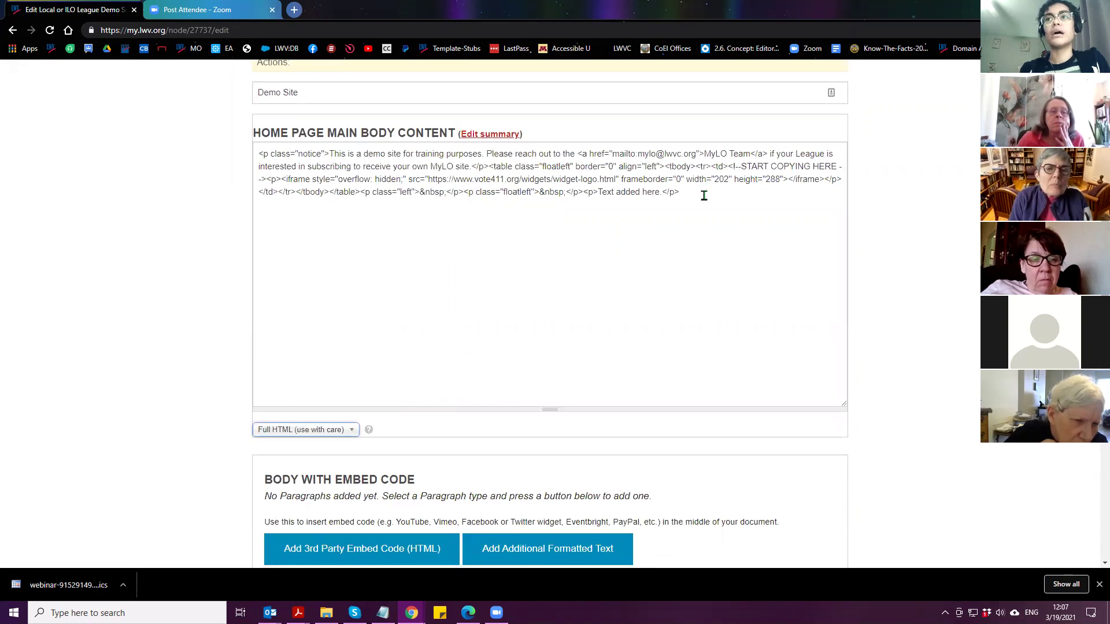
drag(728, 166, 511, 178)
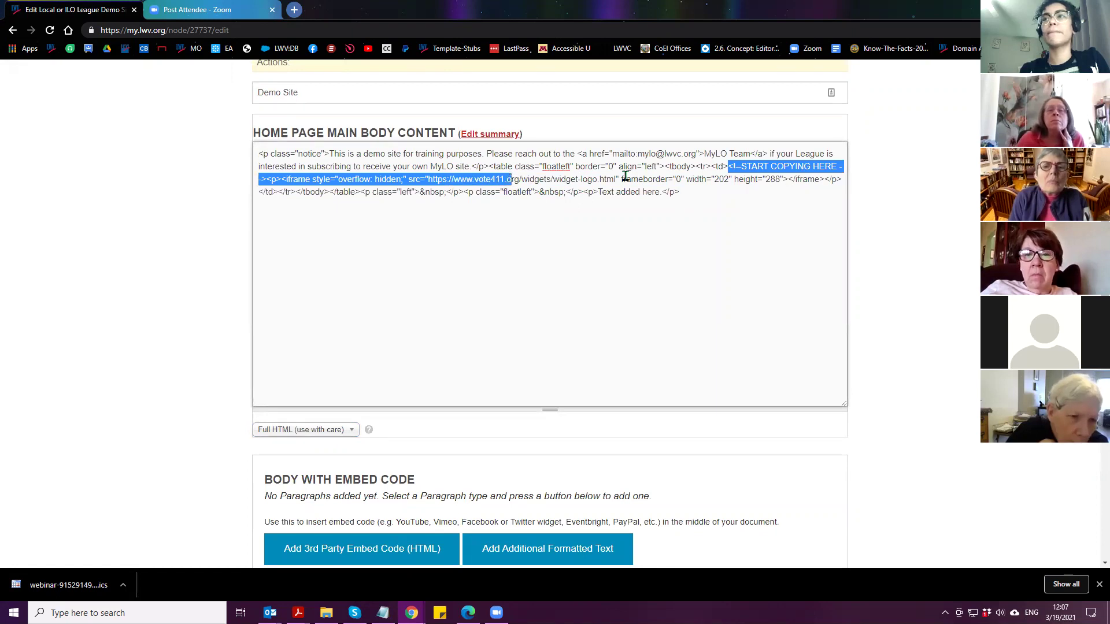
drag(602, 176, 821, 178)
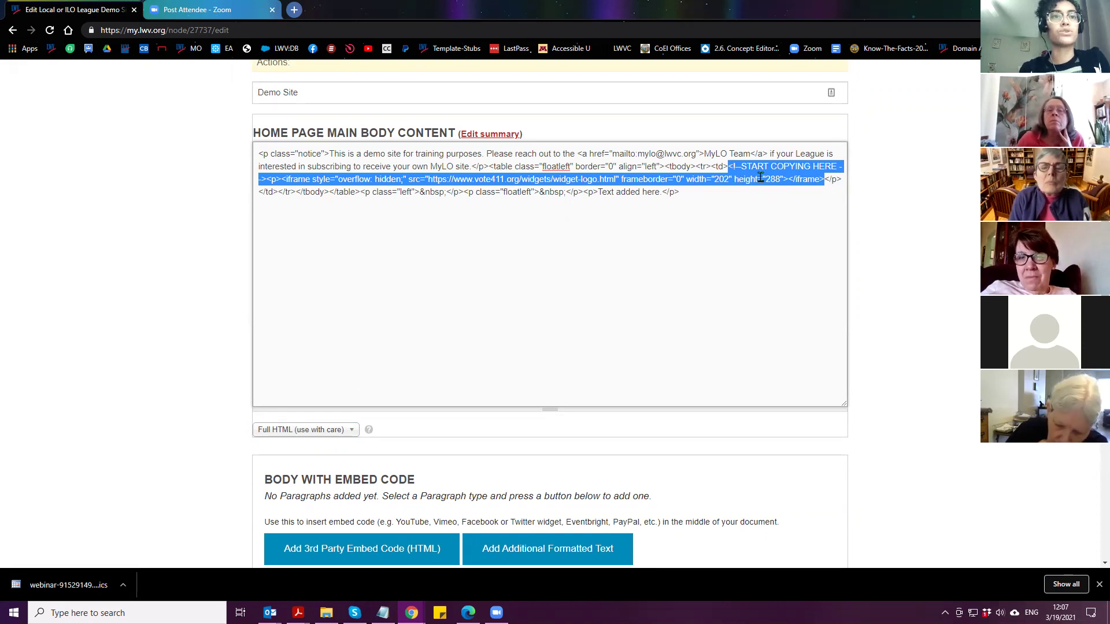
Search Google for 'vote411 widget embed code' in a new tab and open the VOTE411.org Widgets and QR codes result
click(295, 10)
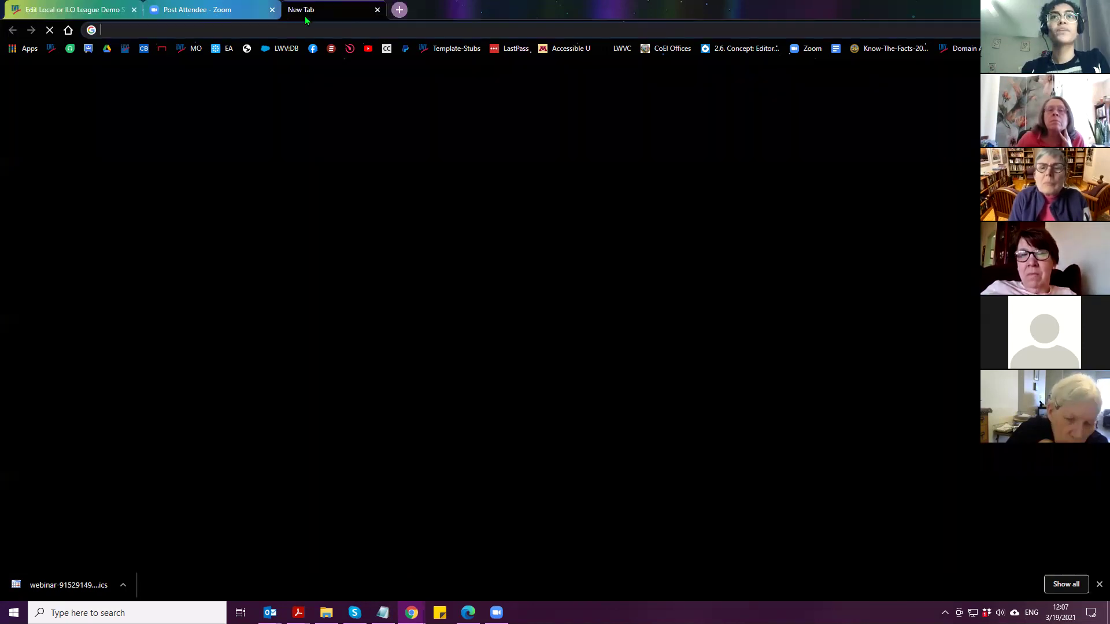
text(vote)
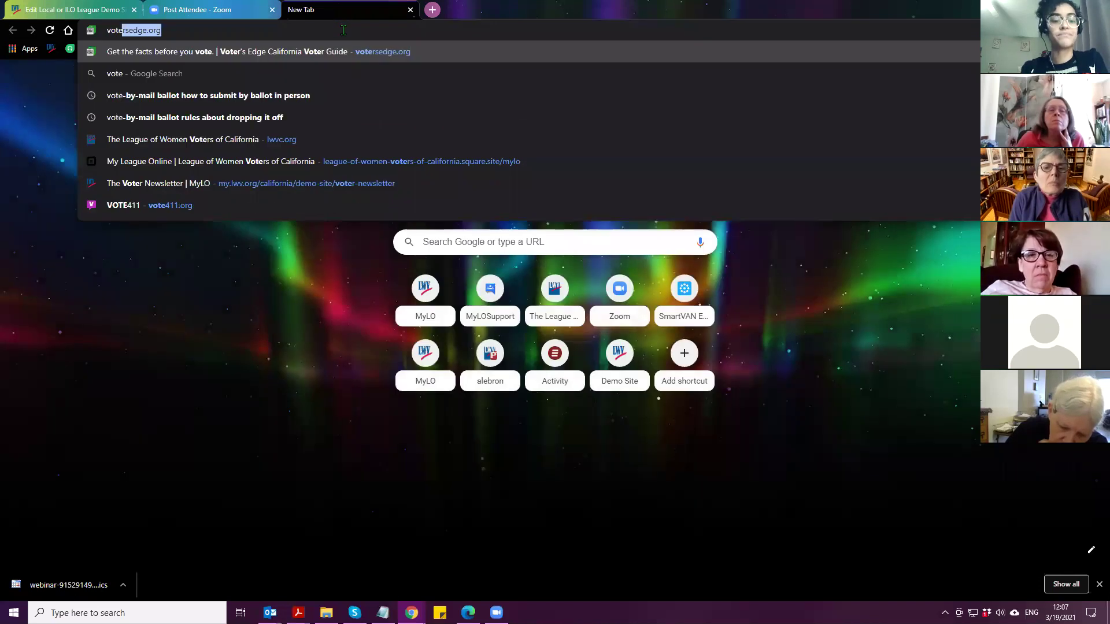
text(411 wis)
key(BackSpace)
text(dget embed code)
key(Return)
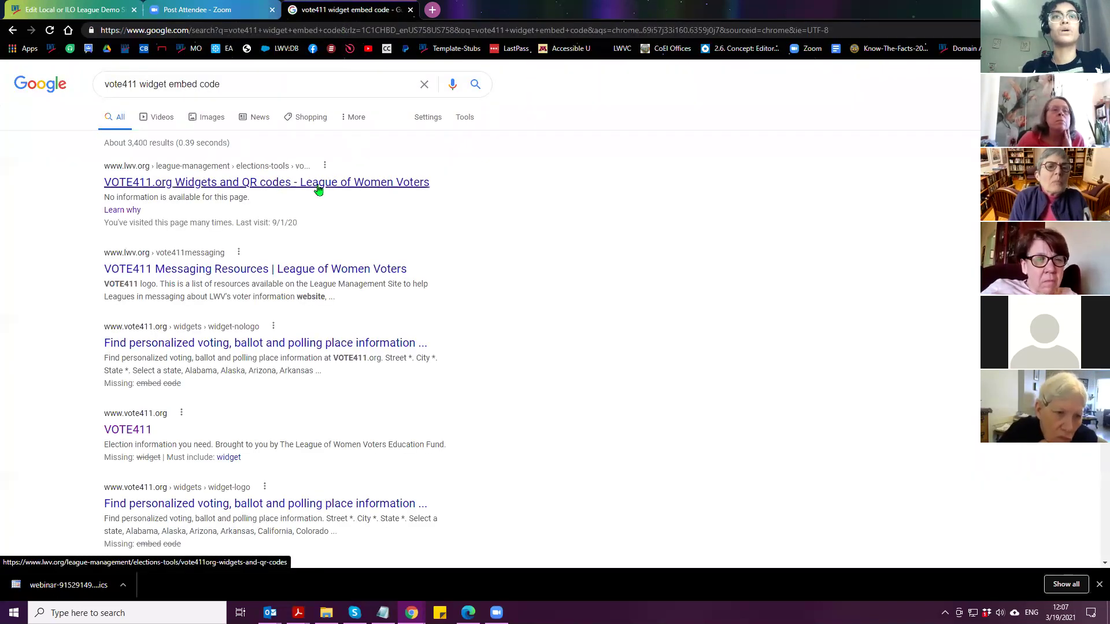
click(224, 189)
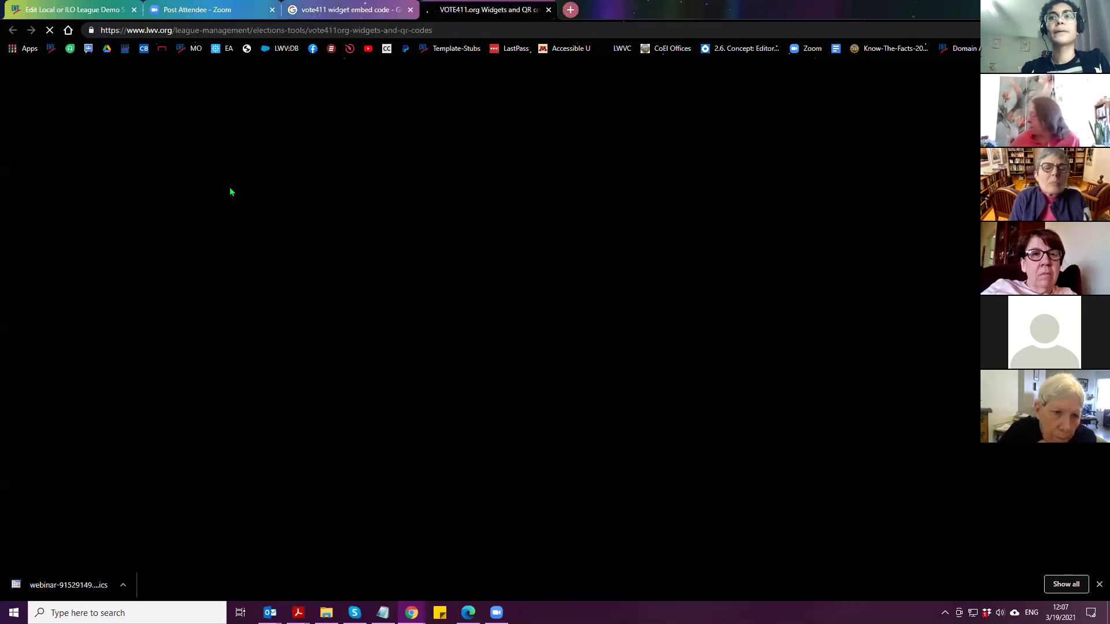
Copy the five-line VOTE411 iframe embed code between the START and END COPYING HERE markers
scroll(234, 214, down, 7)
scroll(248, 218, down, 9)
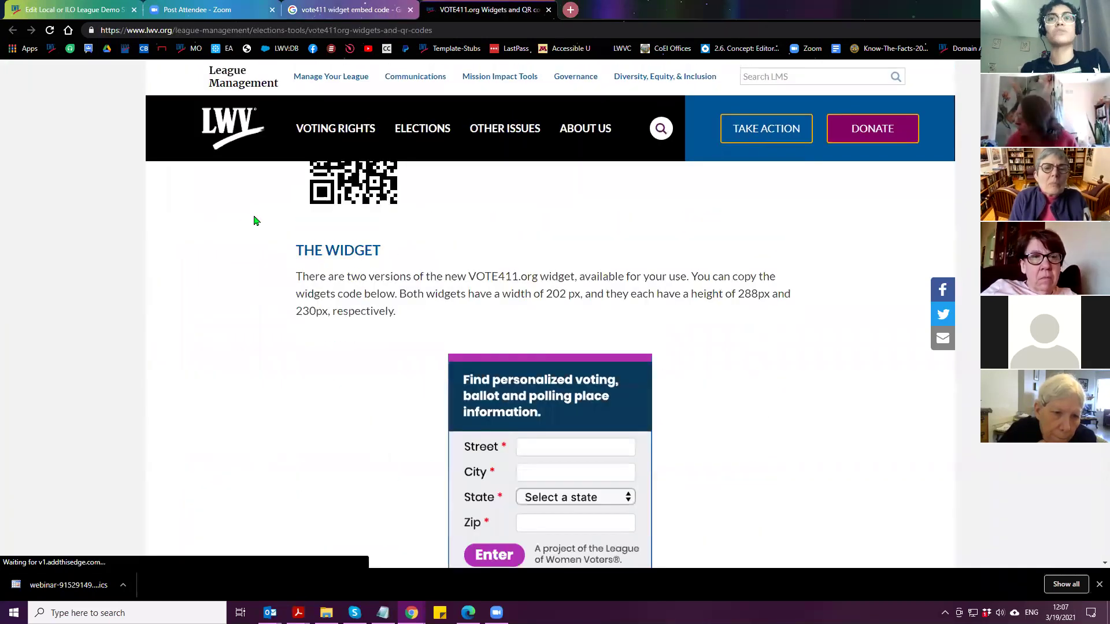
scroll(256, 230, down, 2)
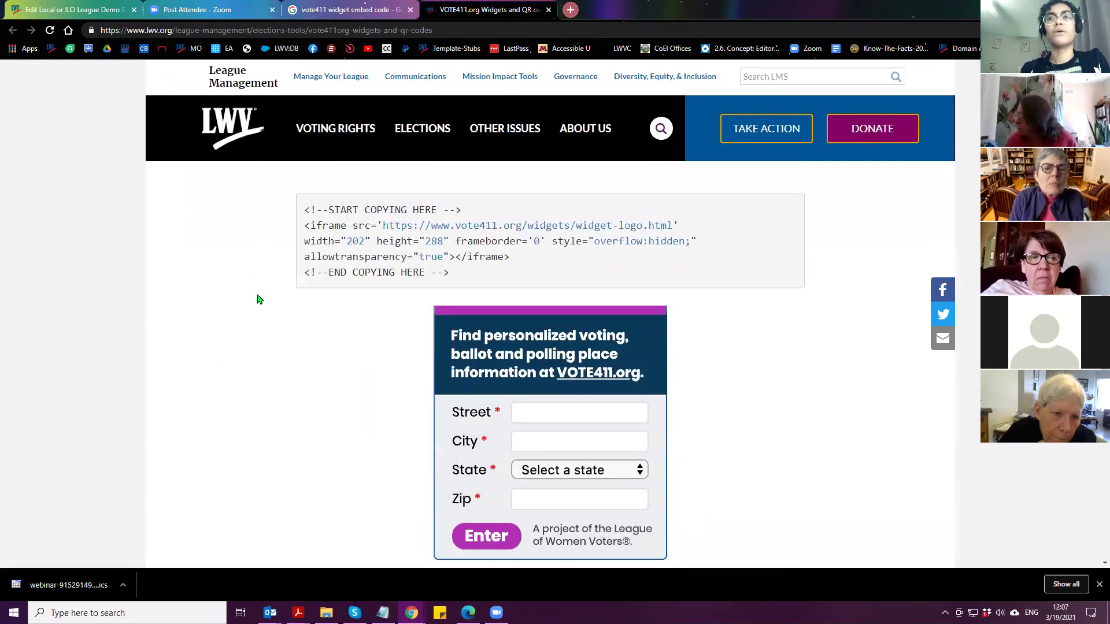
scroll(255, 293, up, 6)
scroll(265, 325, up, 6)
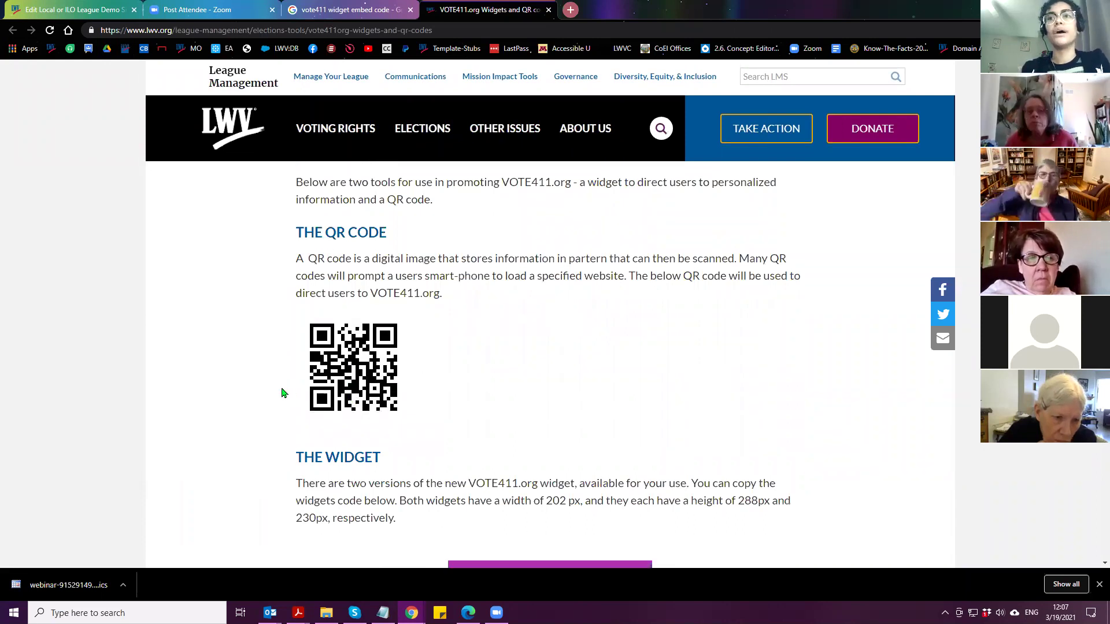
scroll(281, 393, down, 6)
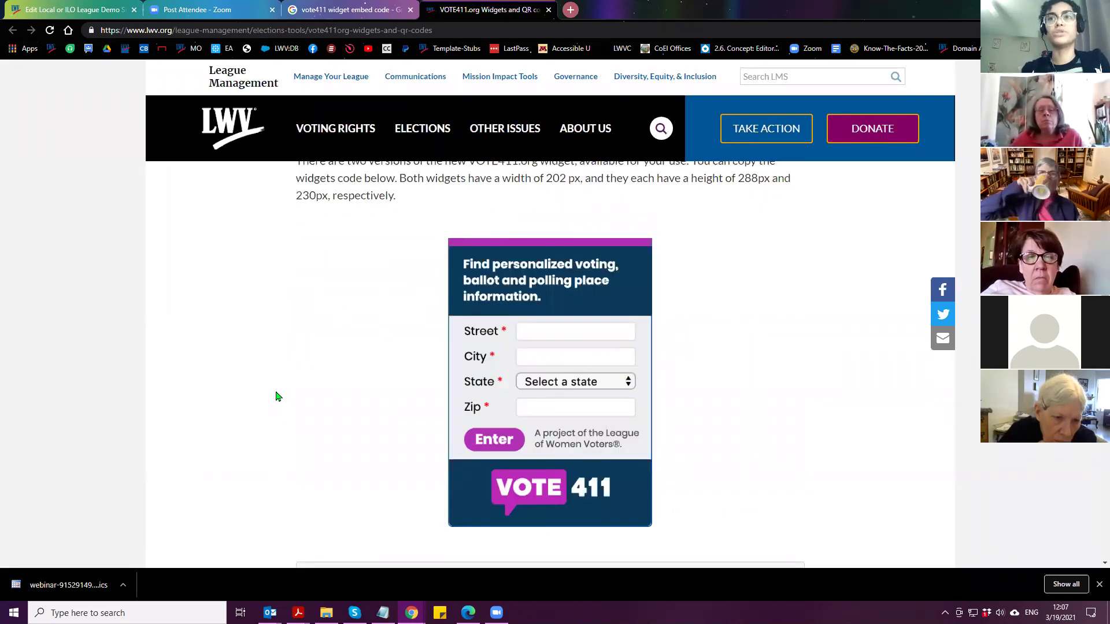
scroll(277, 397, down, 1)
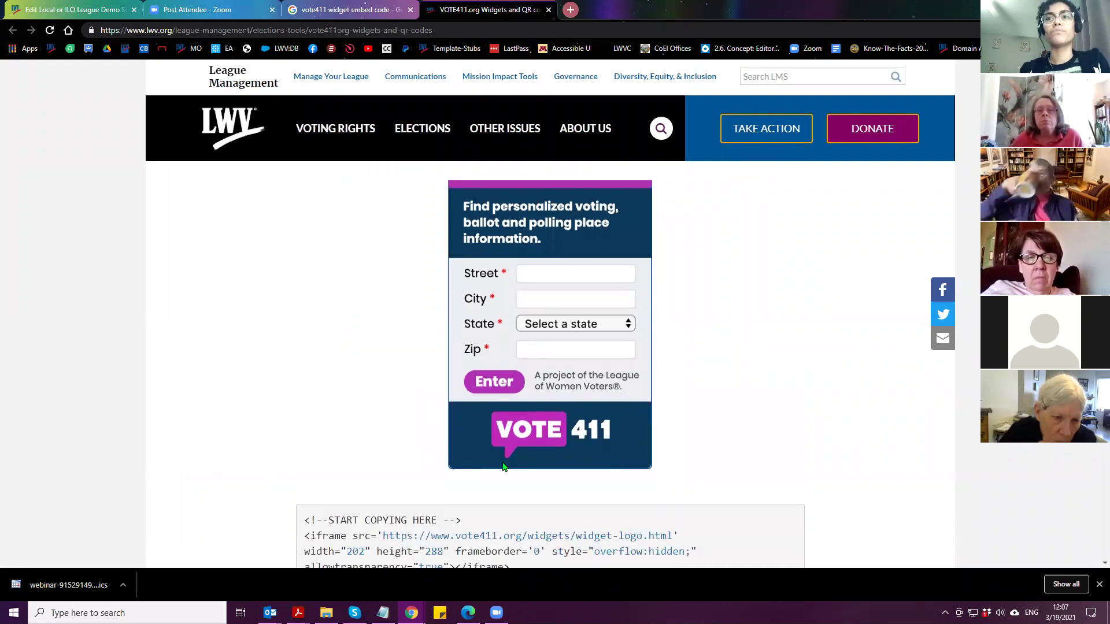
scroll(535, 367, down, 6)
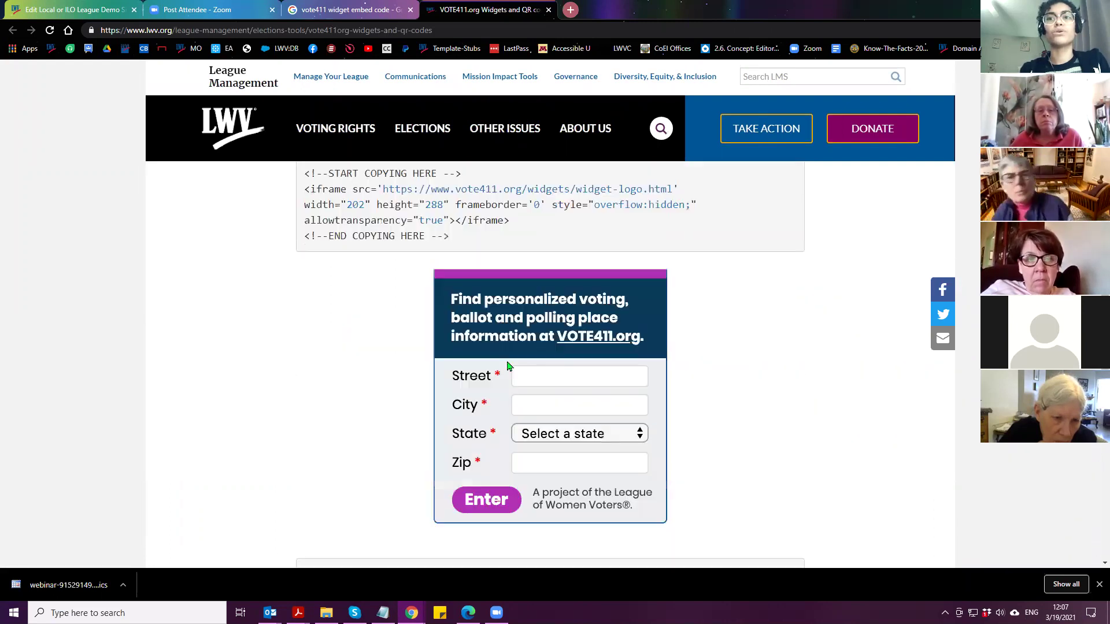
drag(473, 241, 365, 172)
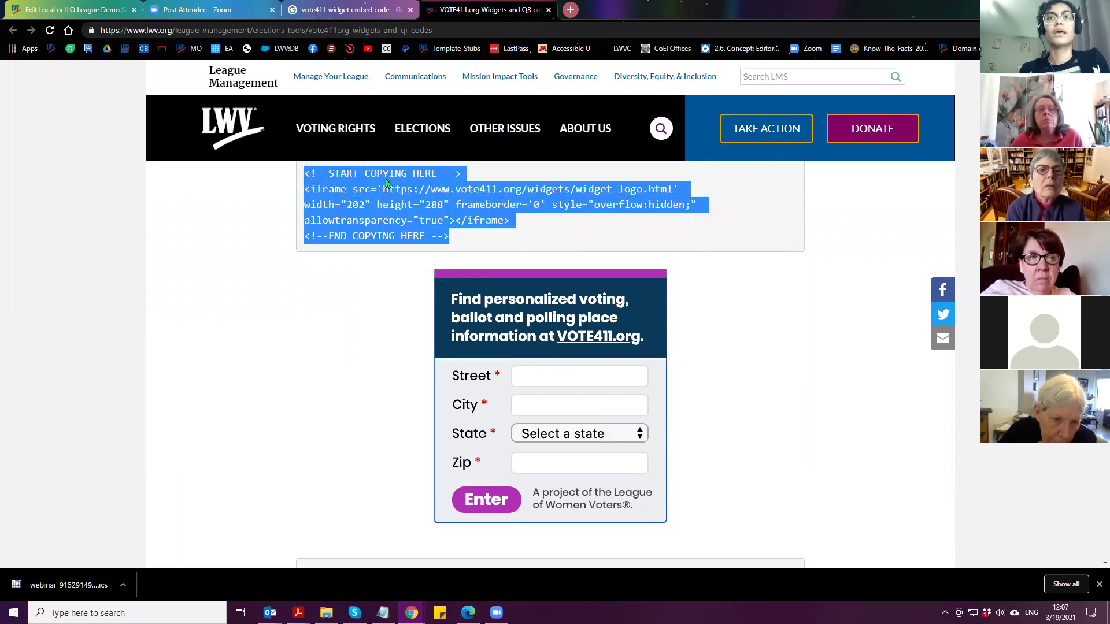
right_click(386, 182)
click(417, 189)
scroll(351, 370, up, 1)
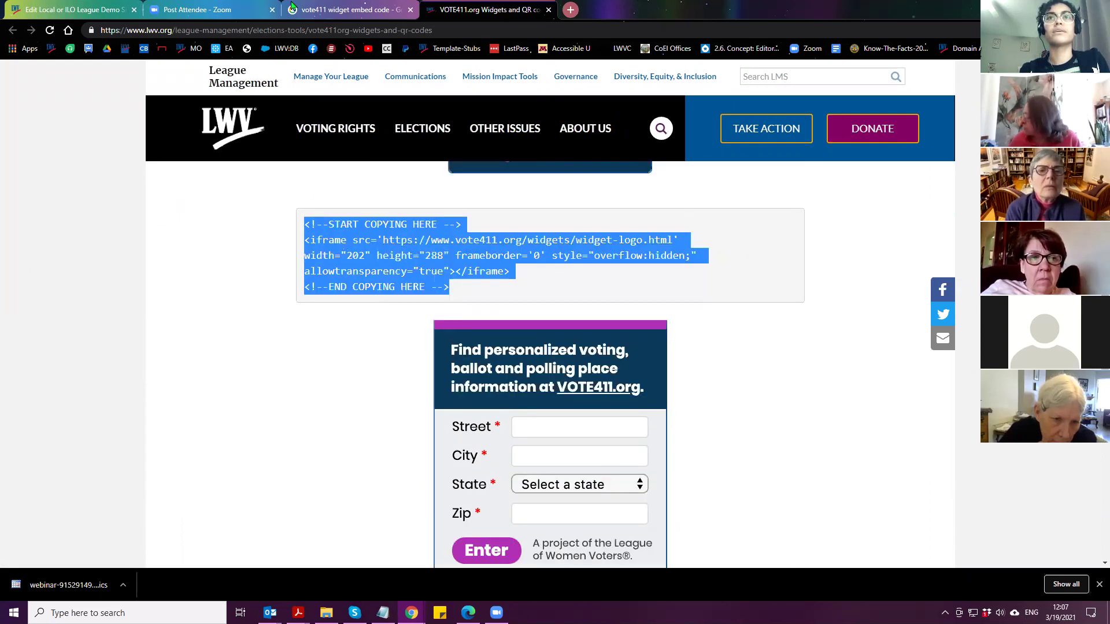
Close the search and widgets tabs, return to the Demo Site edit page, and switch the body to WYSIWYG
click(347, 10)
click(411, 9)
click(411, 9)
click(36, 7)
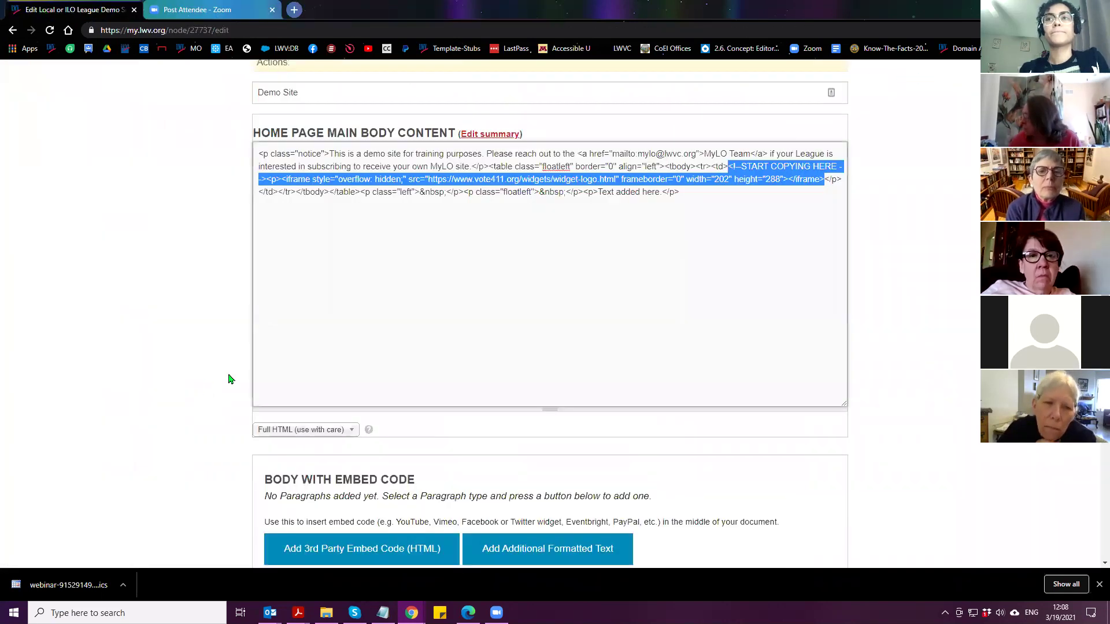
click(588, 276)
click(301, 430)
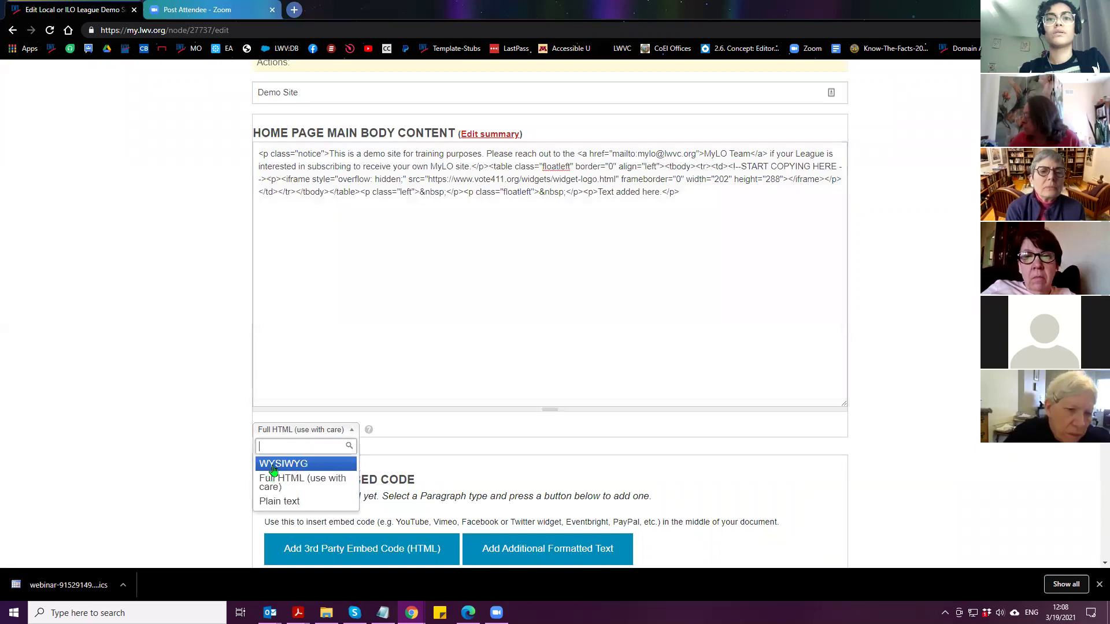
click(275, 460)
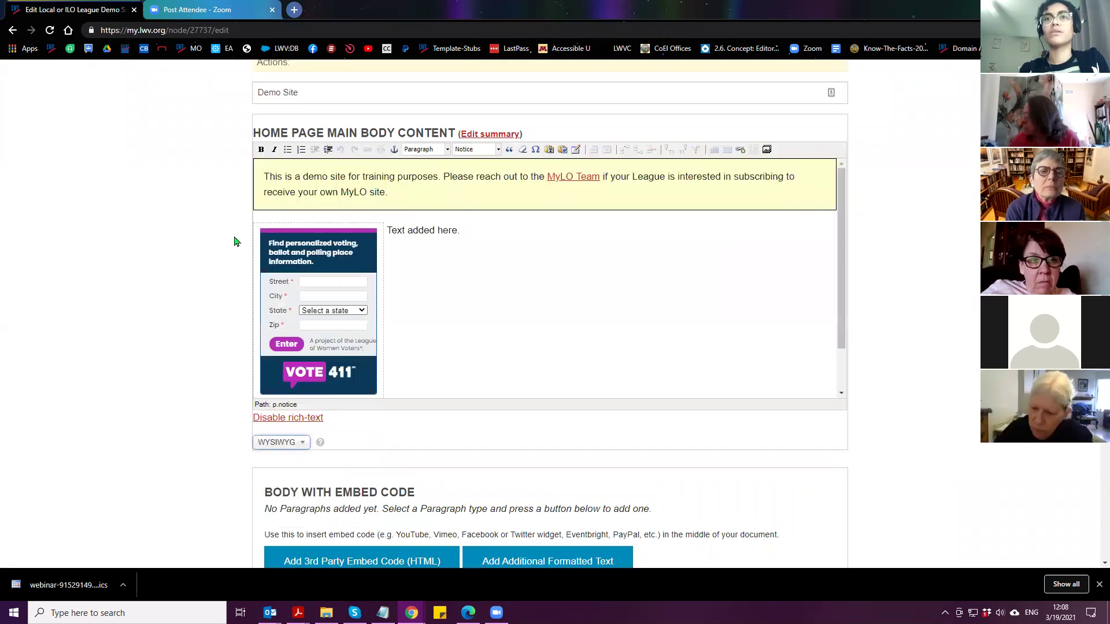
Delete the 'Text added here.' line and the VOTE411 widget from the body
drag(261, 222, 445, 334)
key(Delete)
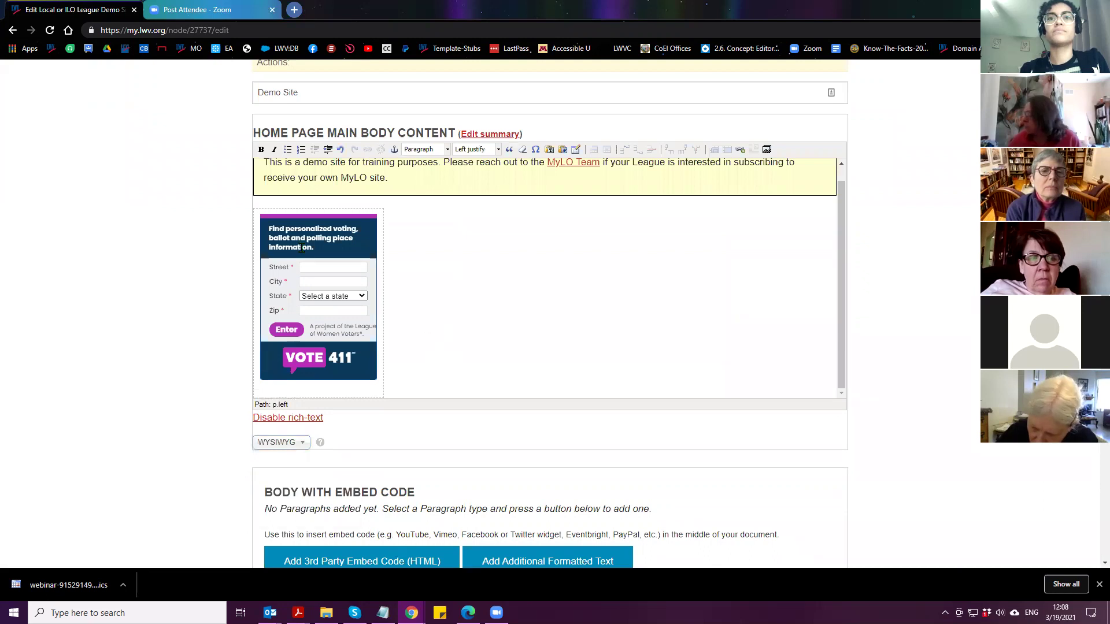
click(424, 185)
key(Delete)
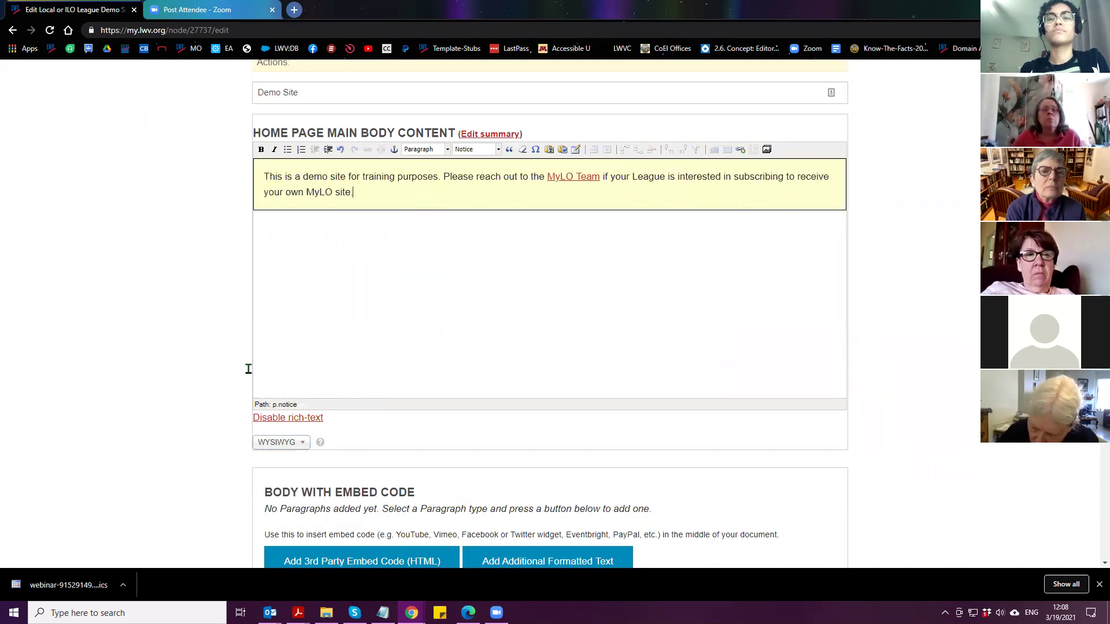
scroll(358, 329, down, 4)
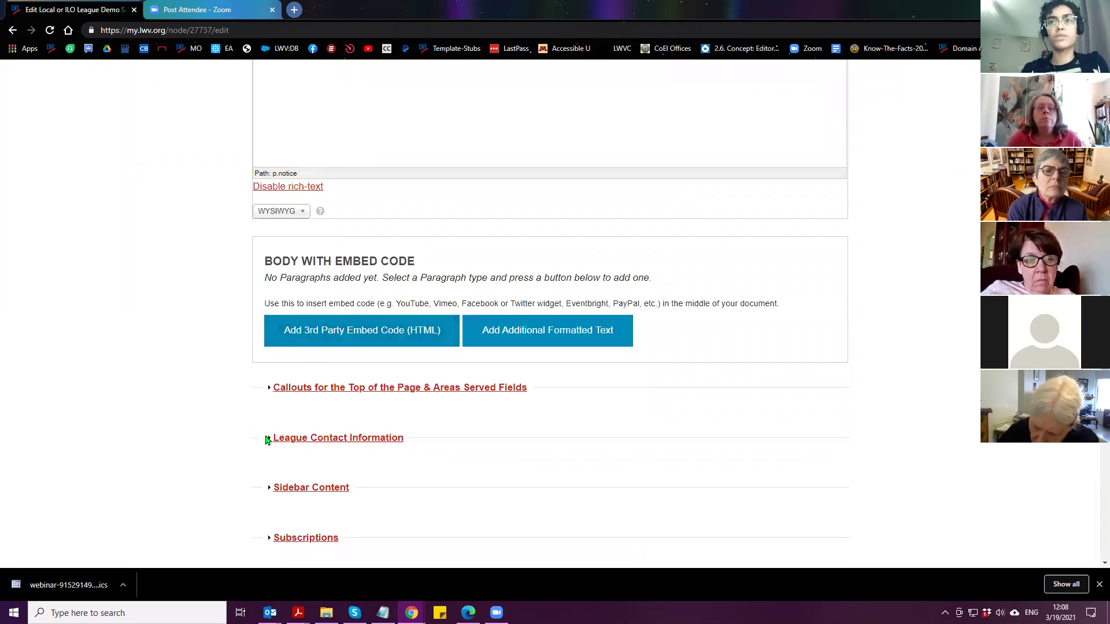
Add a 3rd Party Embed Code paragraph, paste the VOTE411 code, switch to WYSIWYG, and delete the form
click(366, 336)
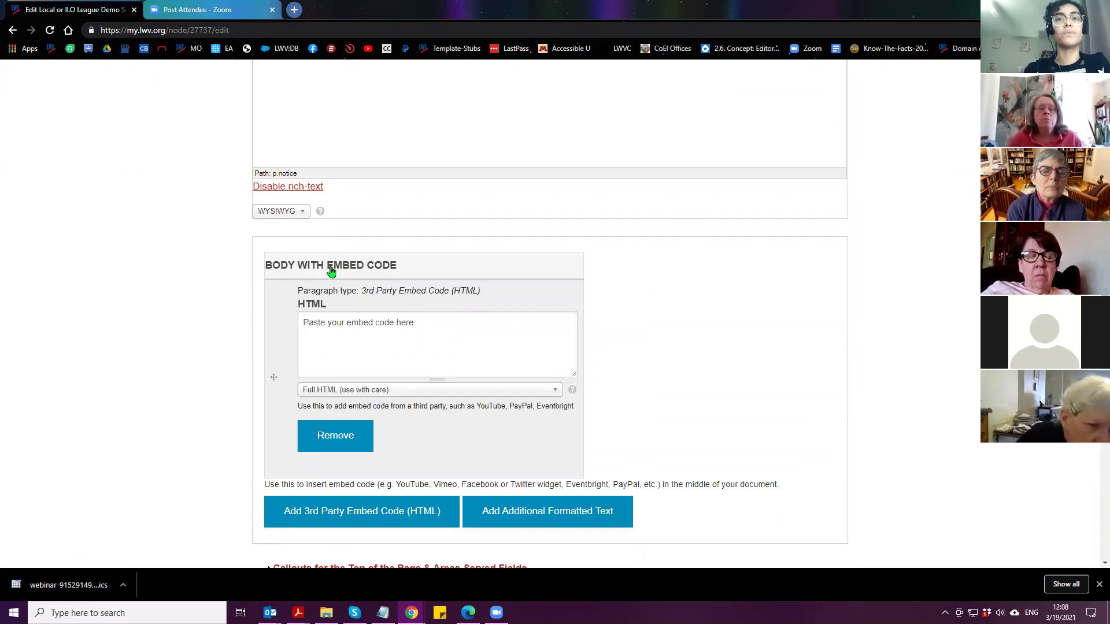
drag(455, 328, 227, 324)
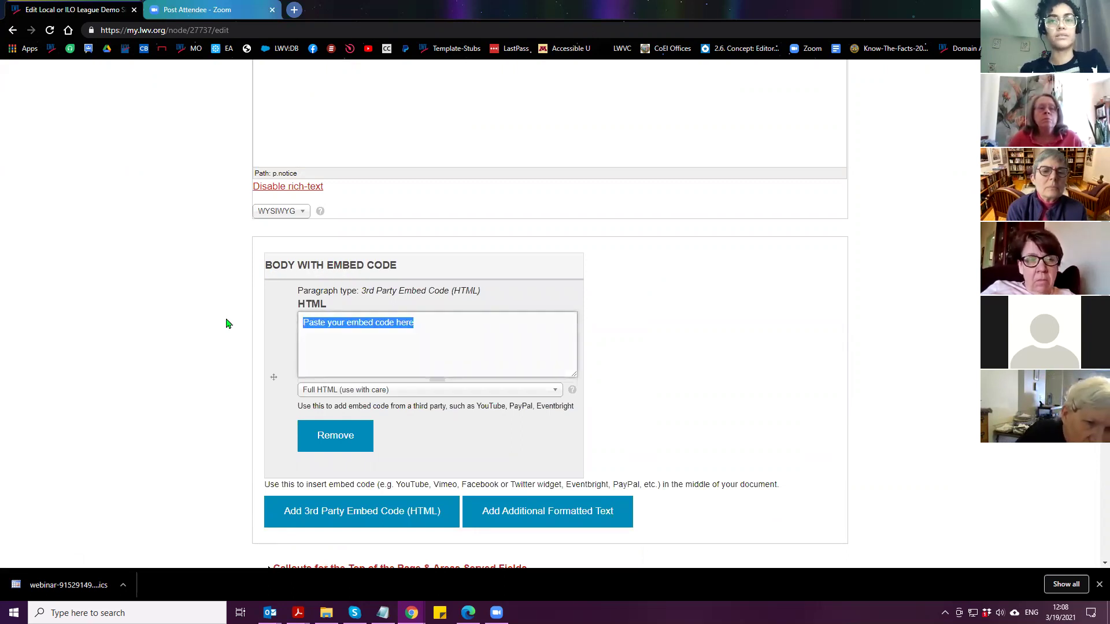
key(ctrl+v)
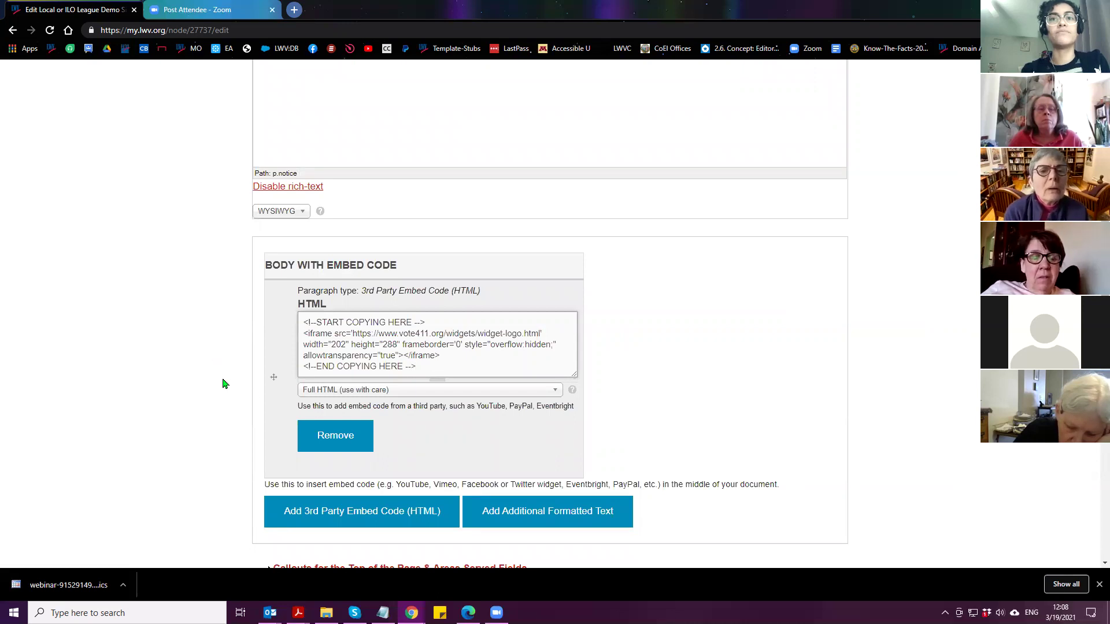
click(355, 391)
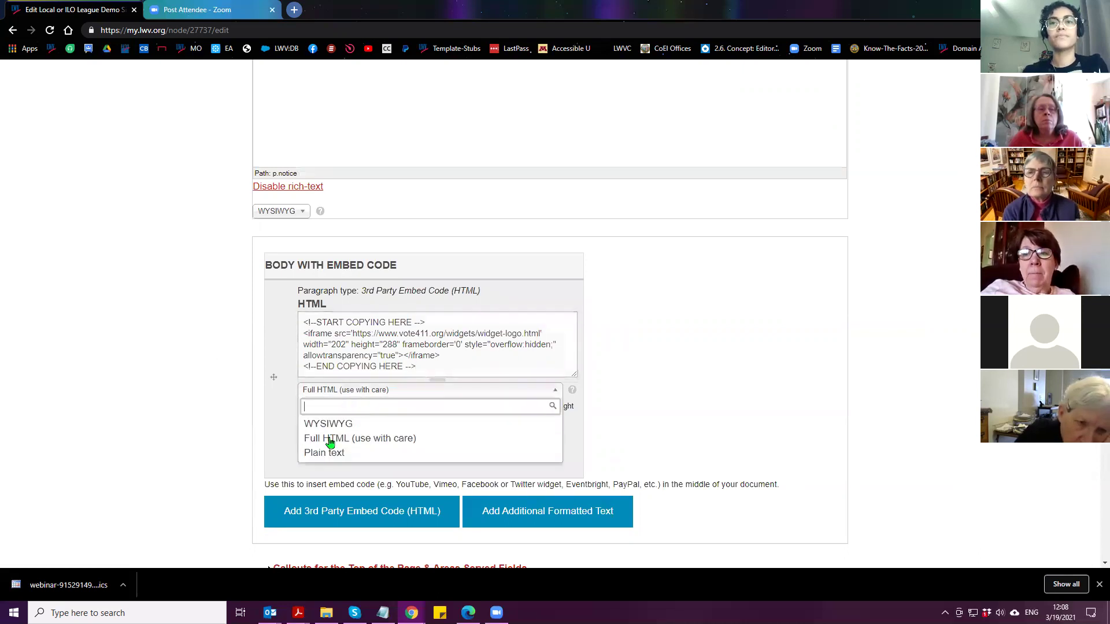
click(330, 425)
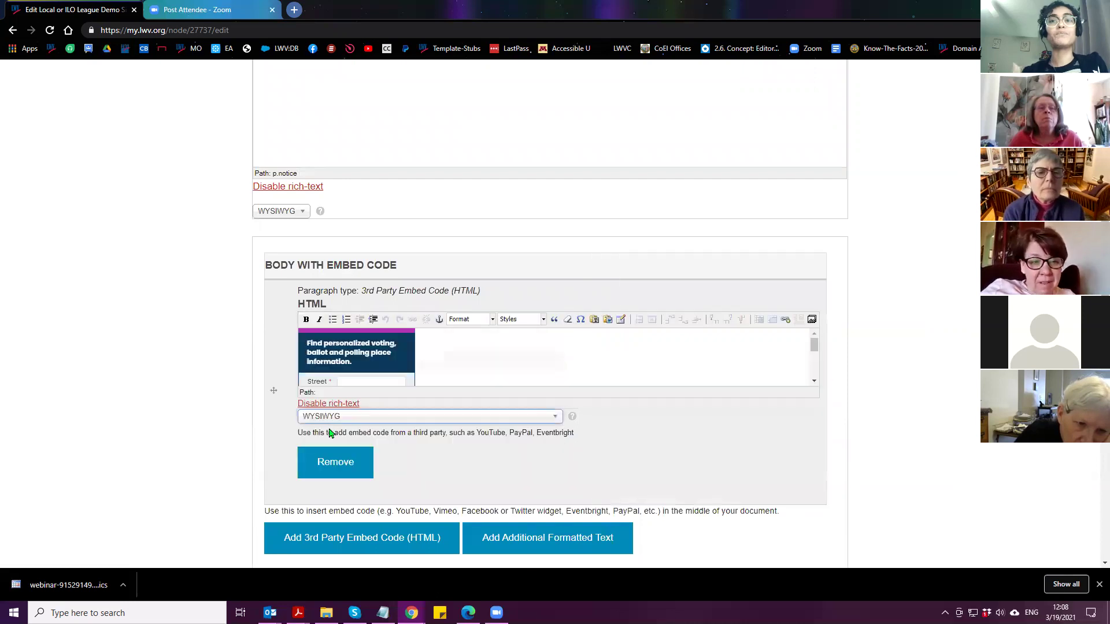
click(456, 355)
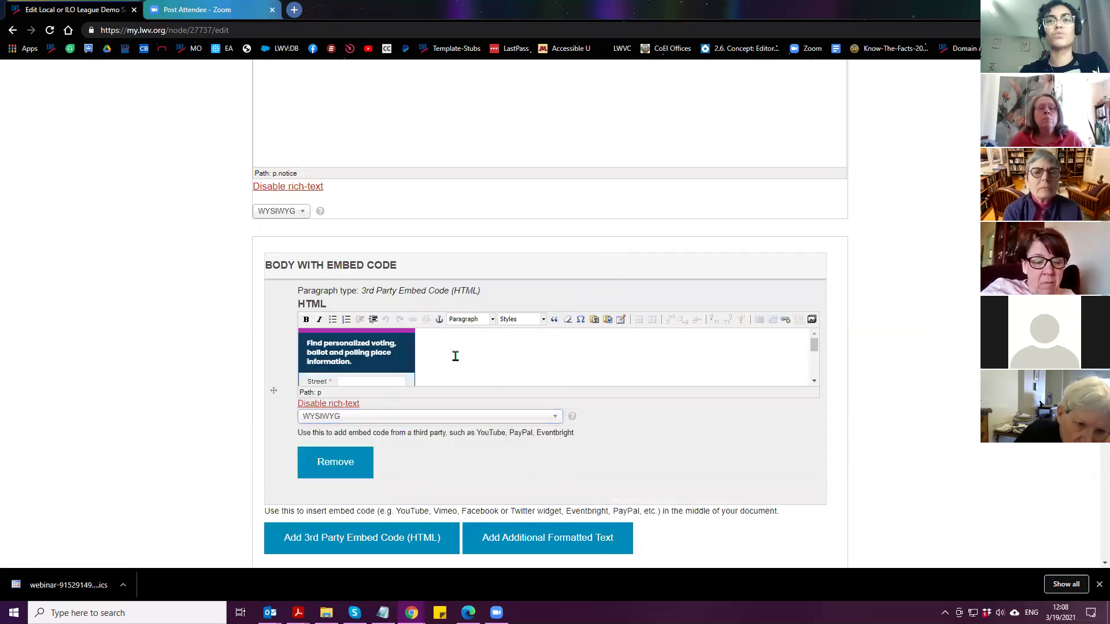
scroll(454, 358, down, 1)
key(BackSpace)
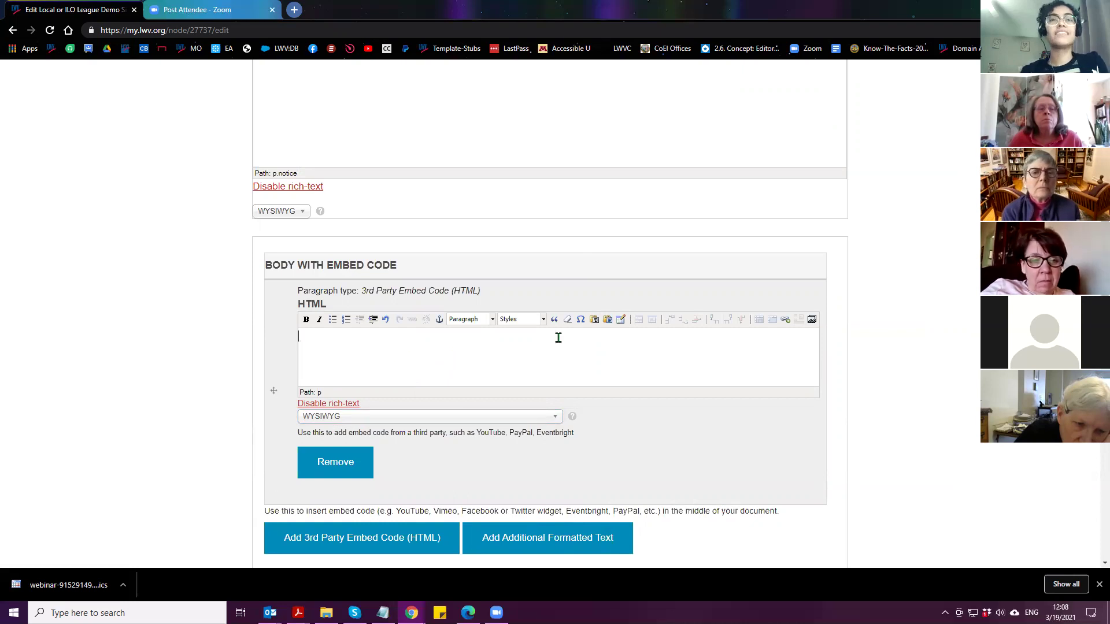
Start a new table in the embed editor with 1 column and 1 row
click(621, 321)
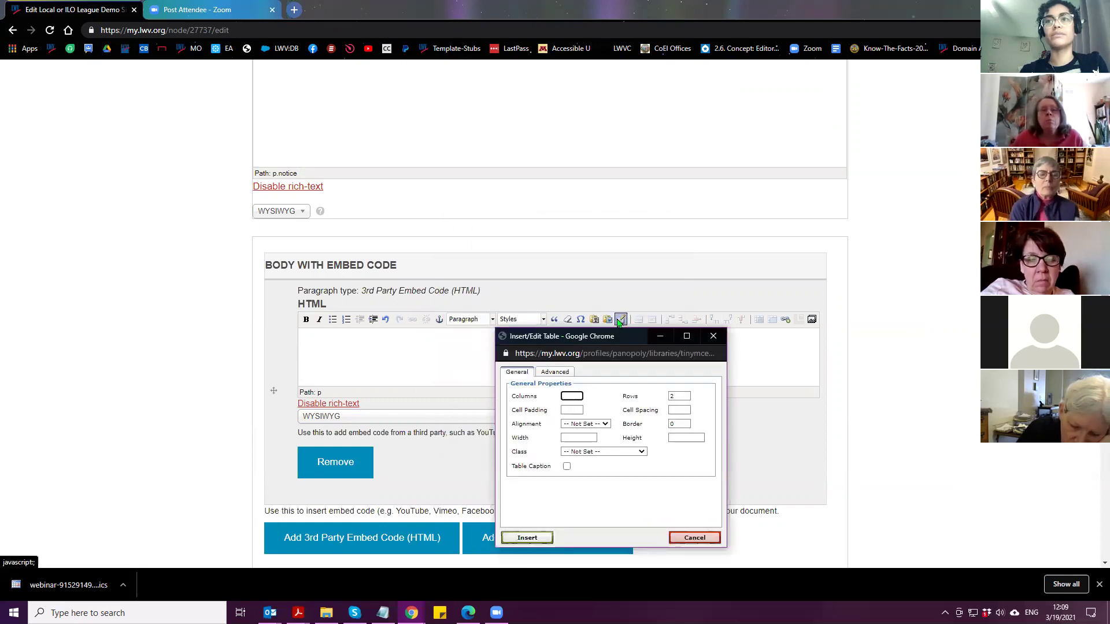
click(571, 397)
text(1)
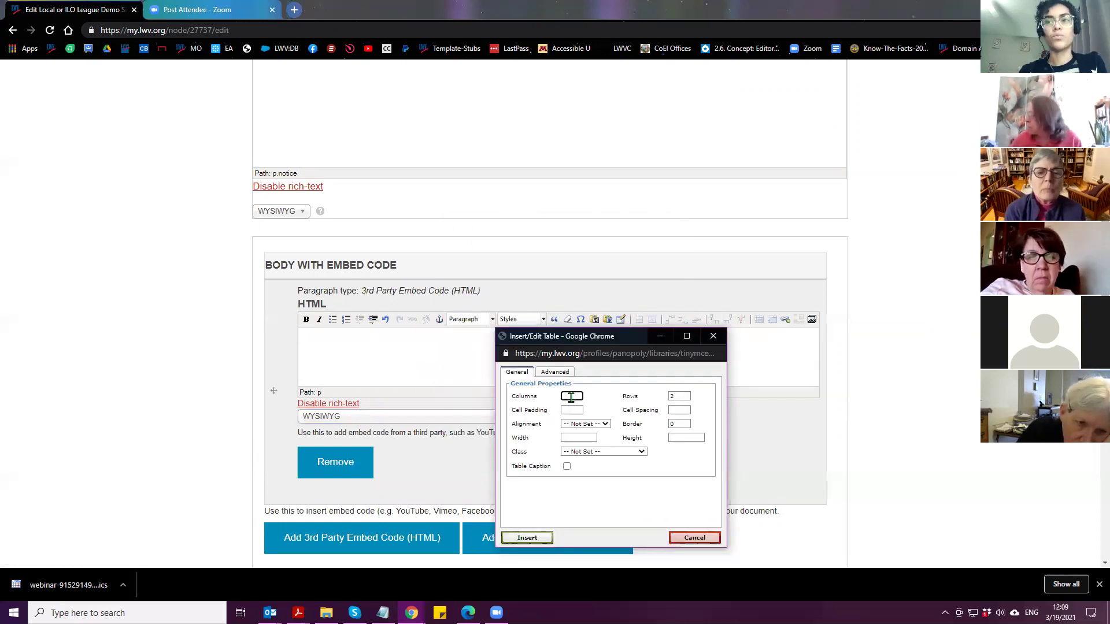
click(682, 398)
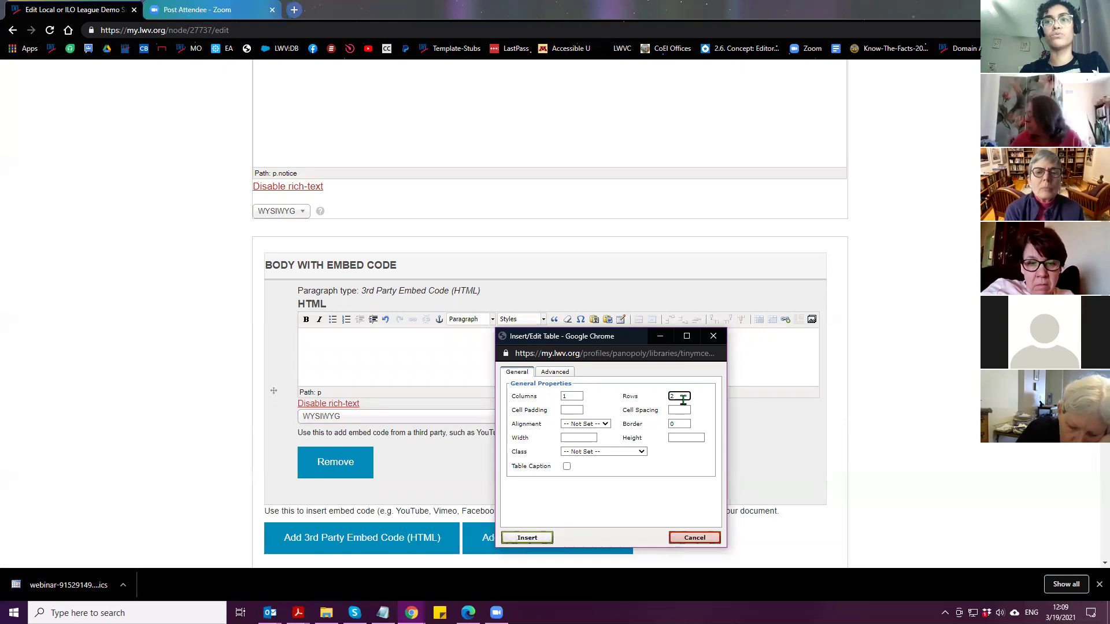
text(1)
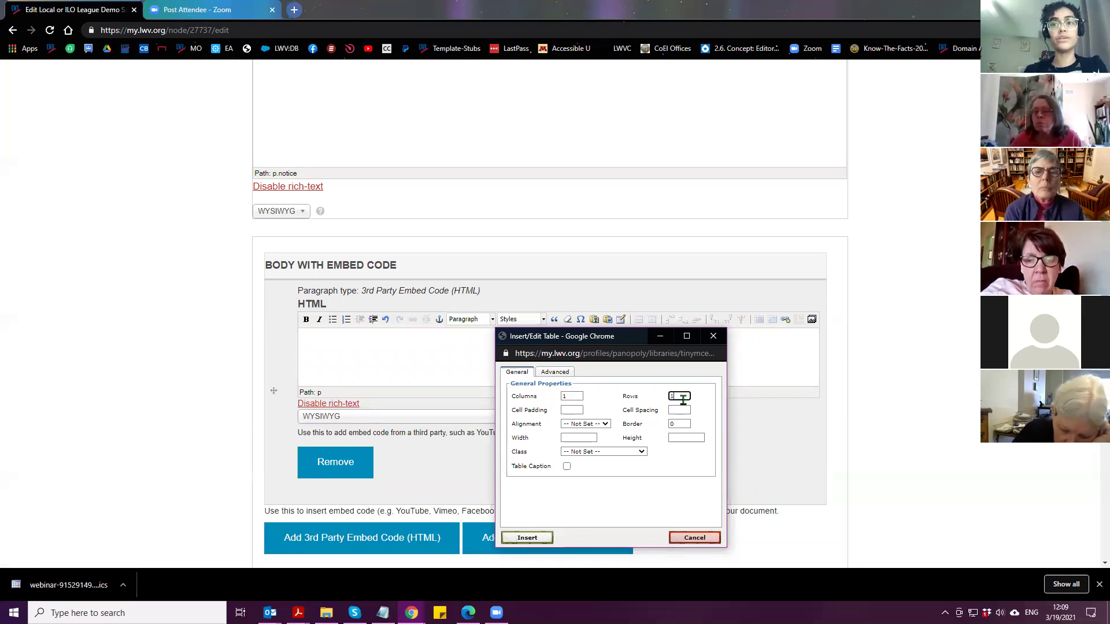
drag(612, 331, 559, 231)
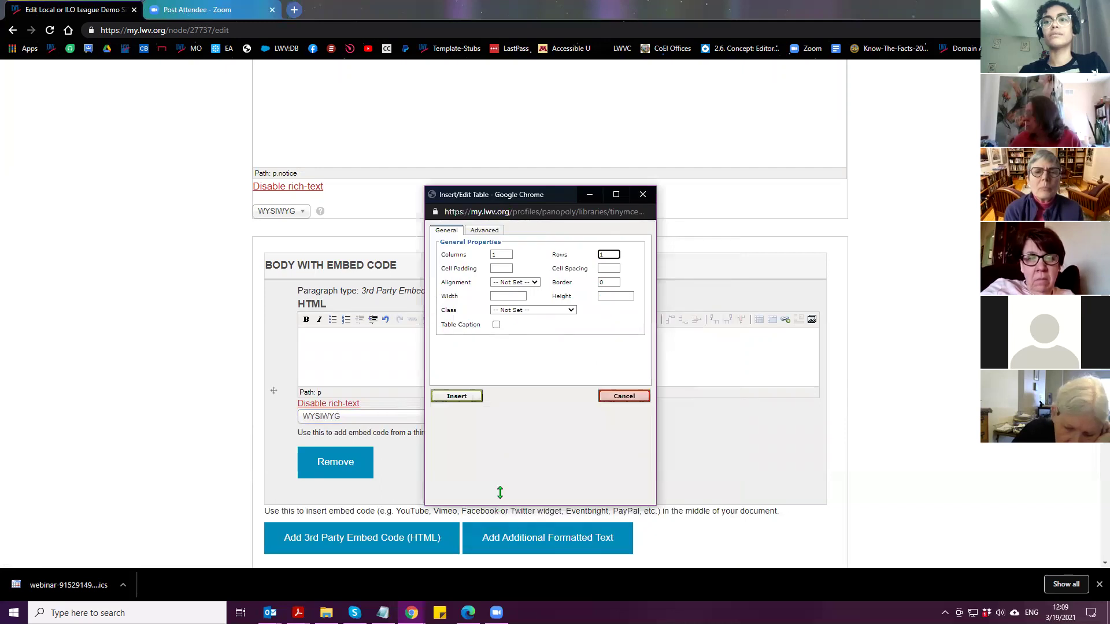
drag(501, 507, 485, 438)
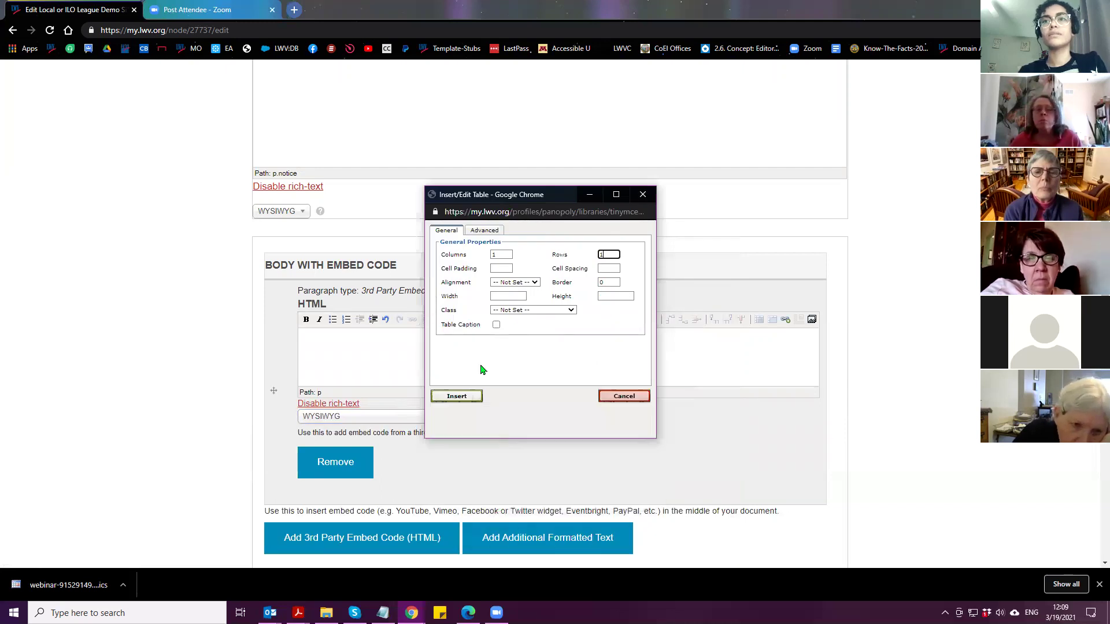
Align the table left, give it the Float image left class, and insert it
click(533, 284)
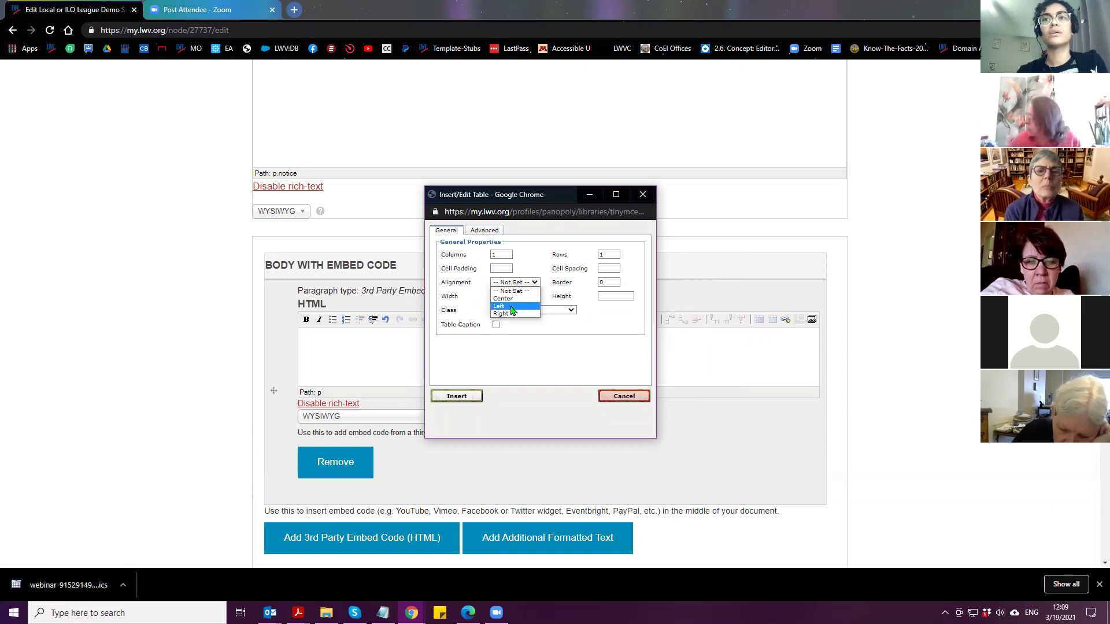
click(511, 307)
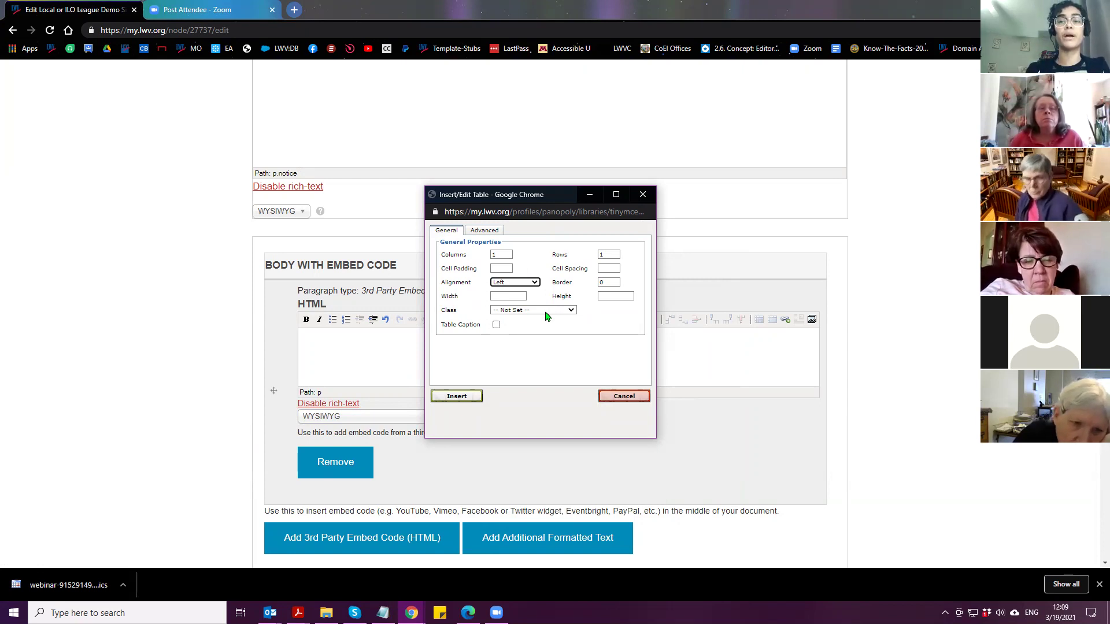
click(537, 310)
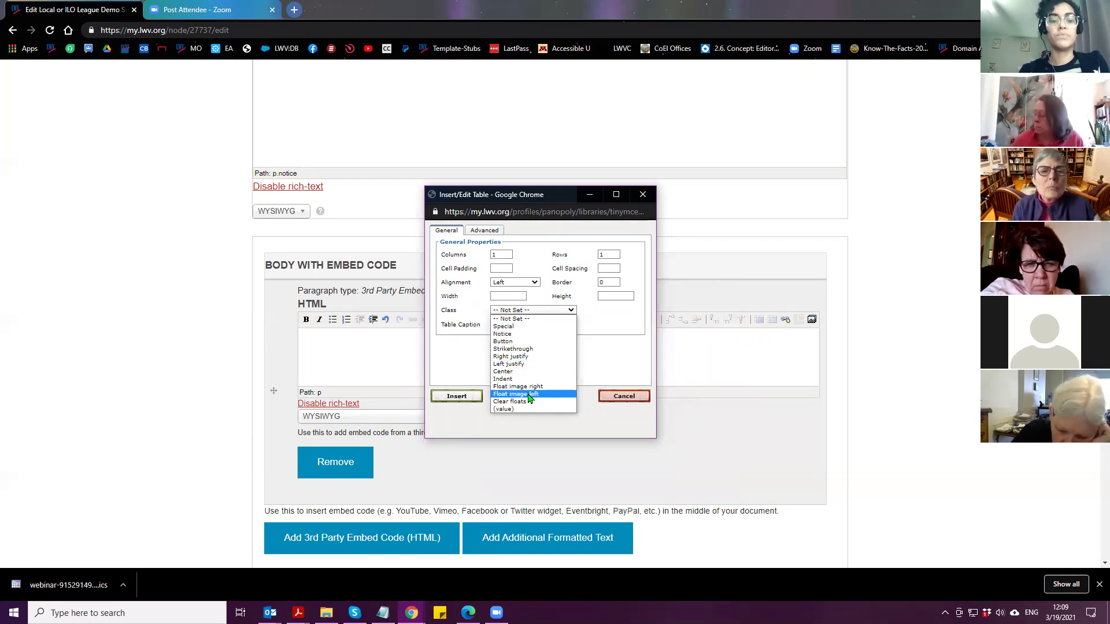
key(Escape)
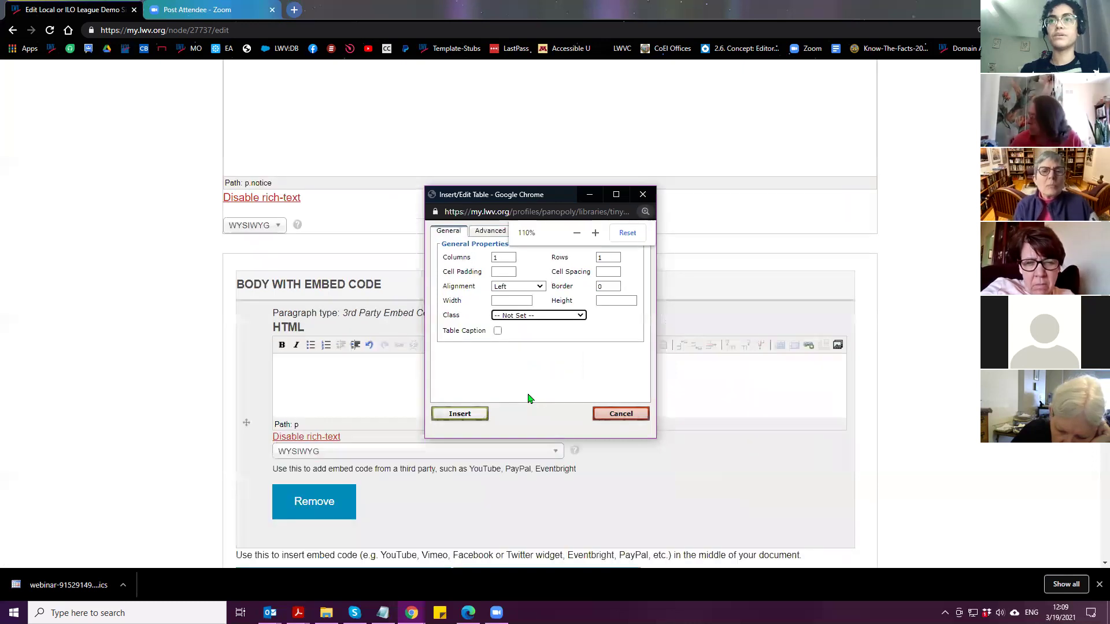
key(ctrl+plus)
key(ctrl+plus)
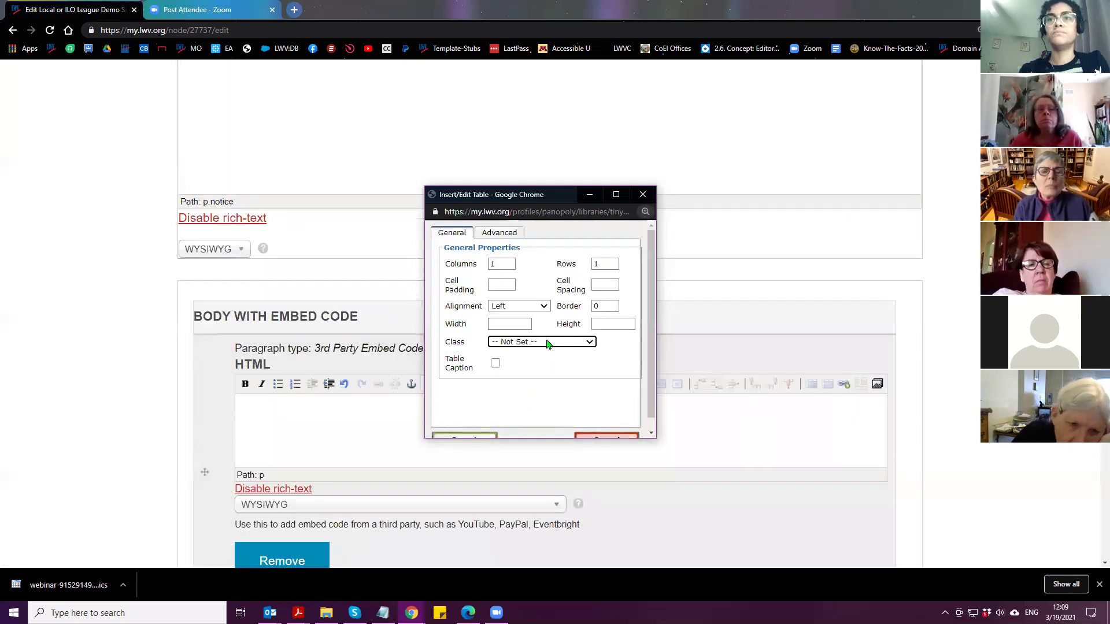
click(551, 347)
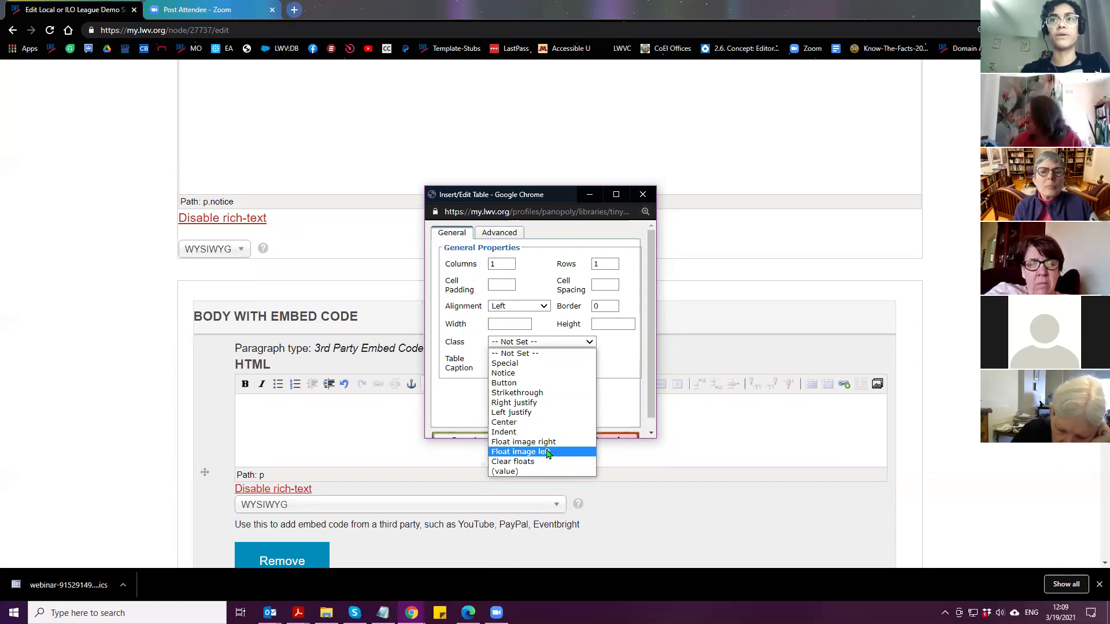
click(528, 452)
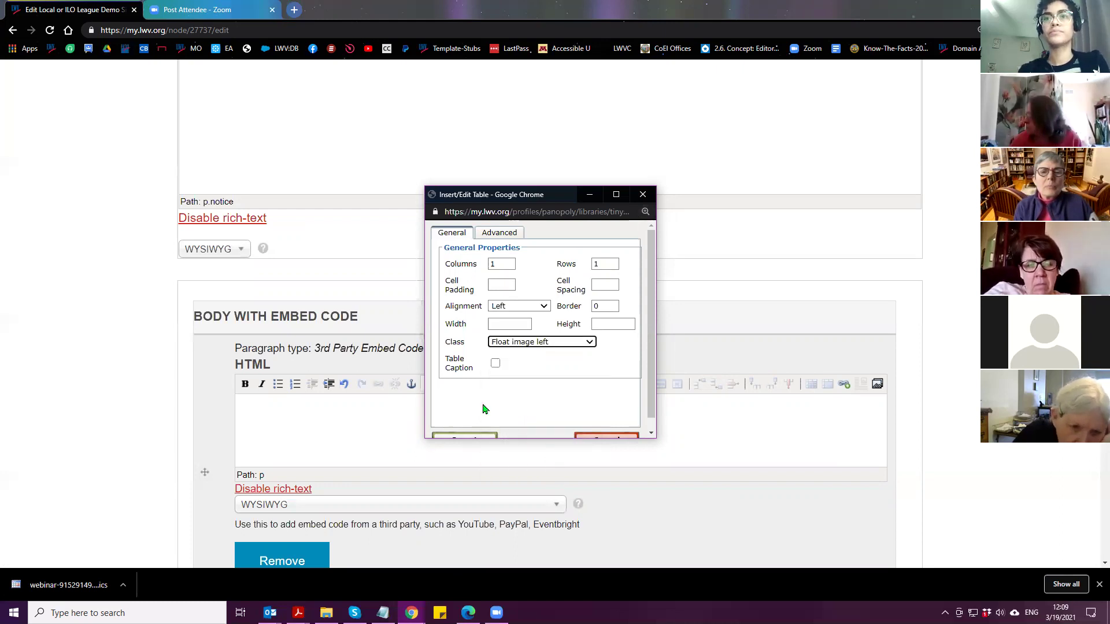
scroll(483, 409, down, 1)
click(465, 430)
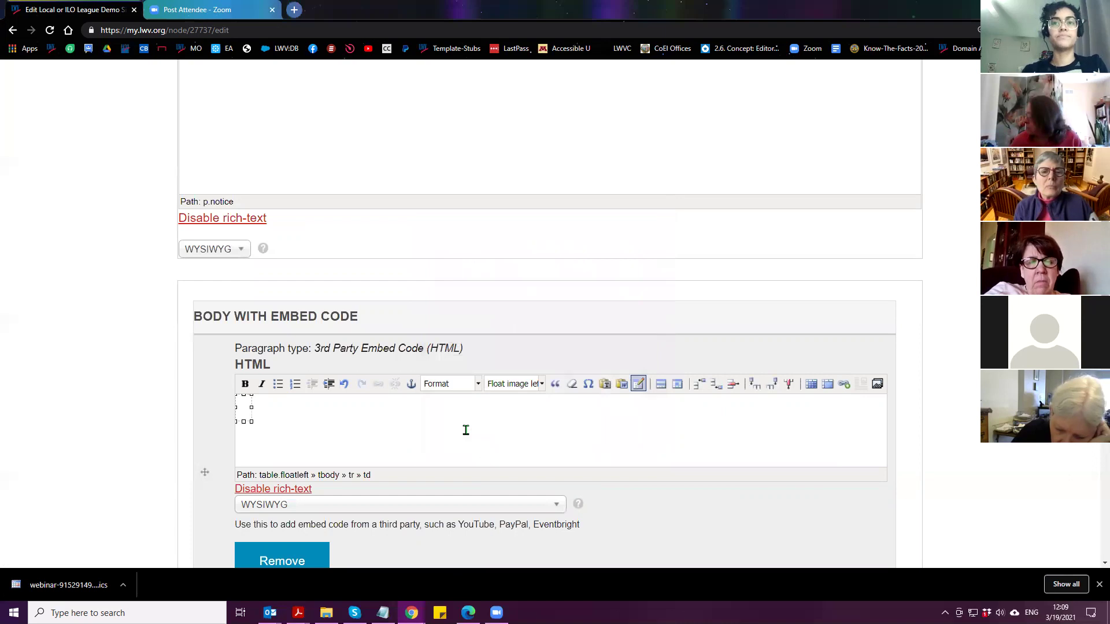
Switch the embed block to Full HTML and select the &nbsp; placeholder in the table cell
scroll(213, 445, down, 2)
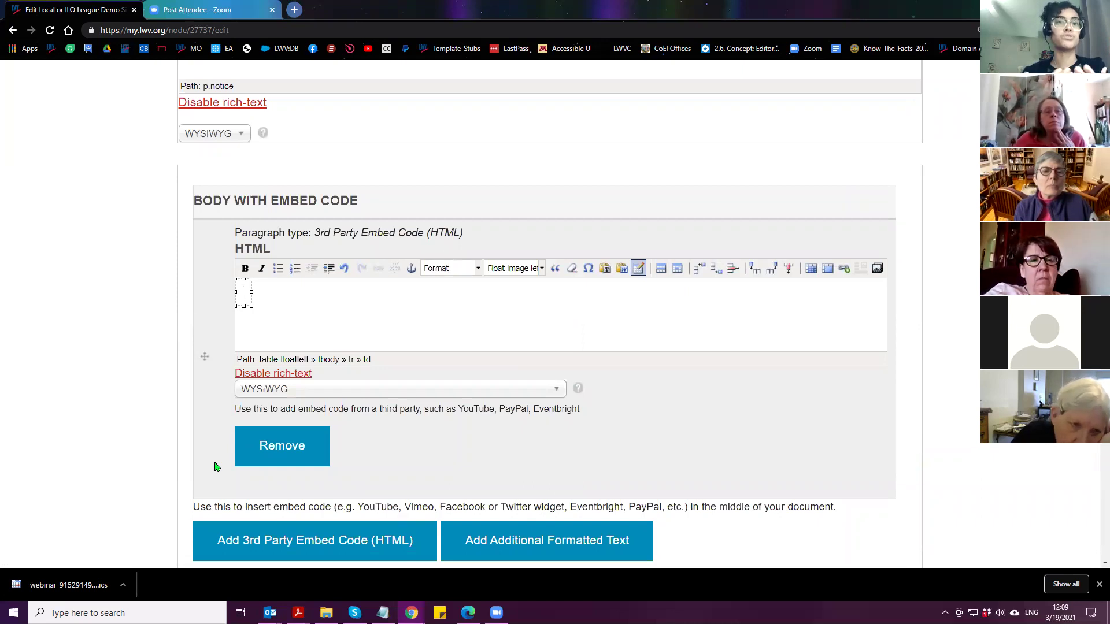
click(348, 395)
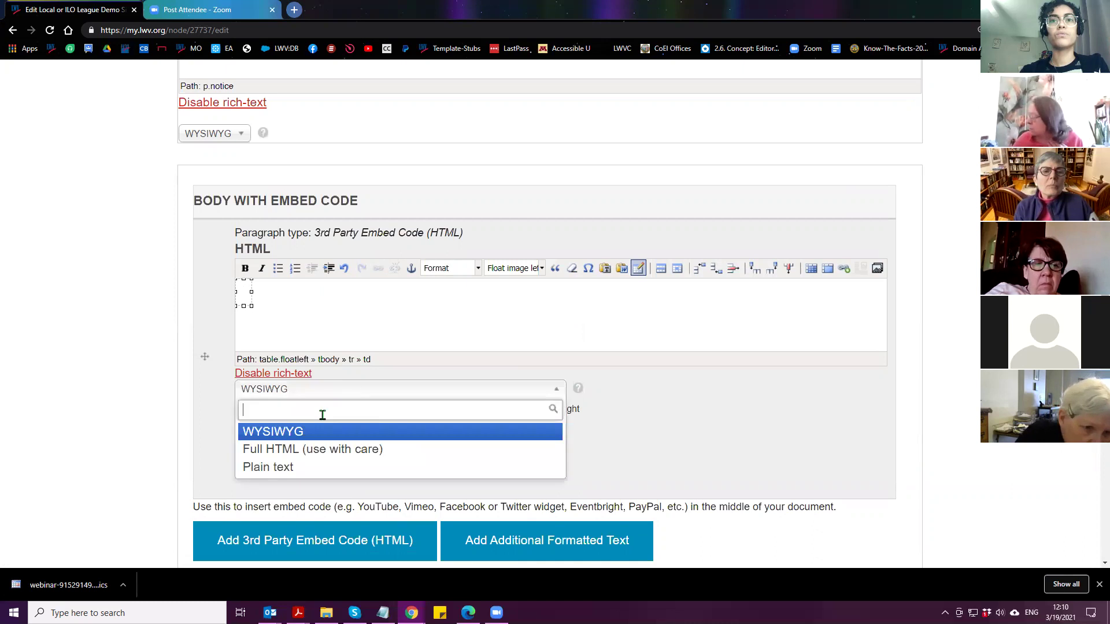
click(351, 451)
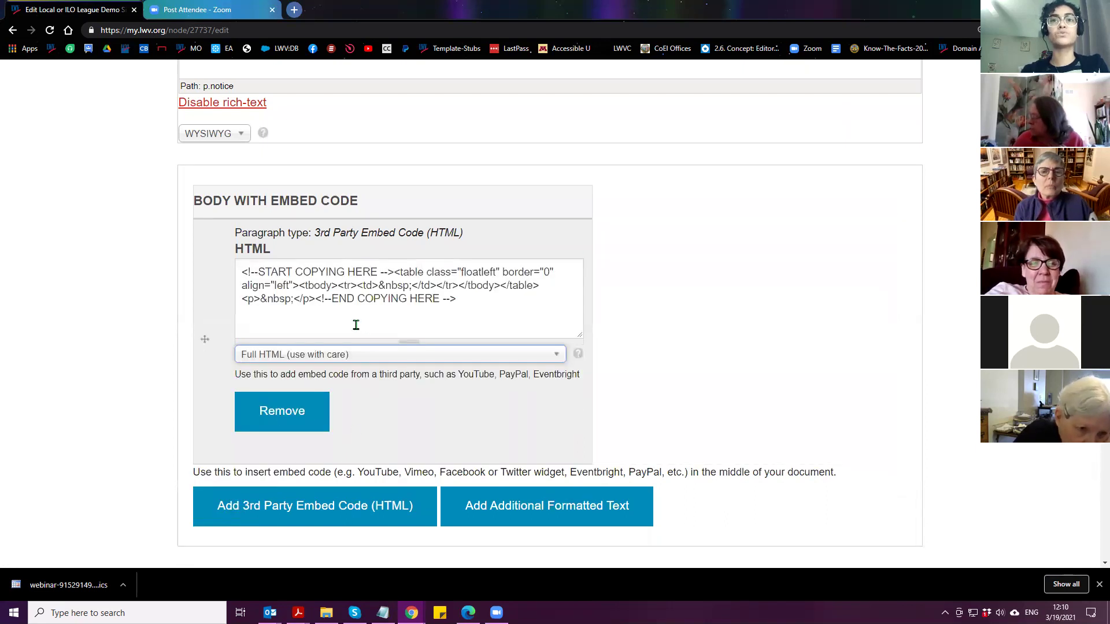
drag(381, 287, 412, 288)
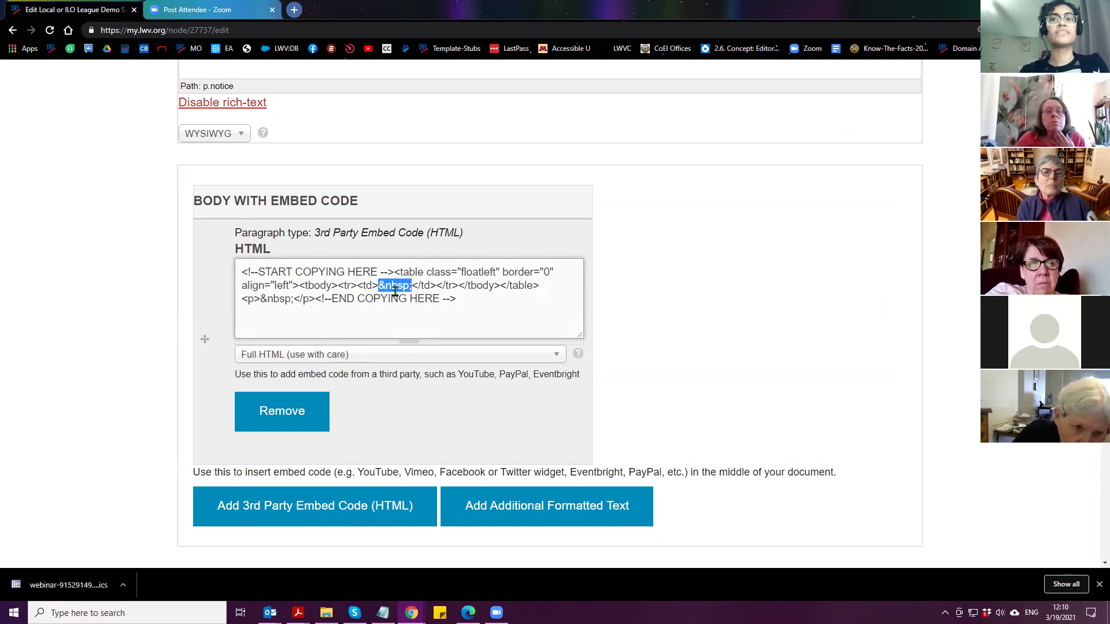
In WYSIWYG view, type the marker 'DINO' into the empty table cell
click(353, 359)
click(285, 397)
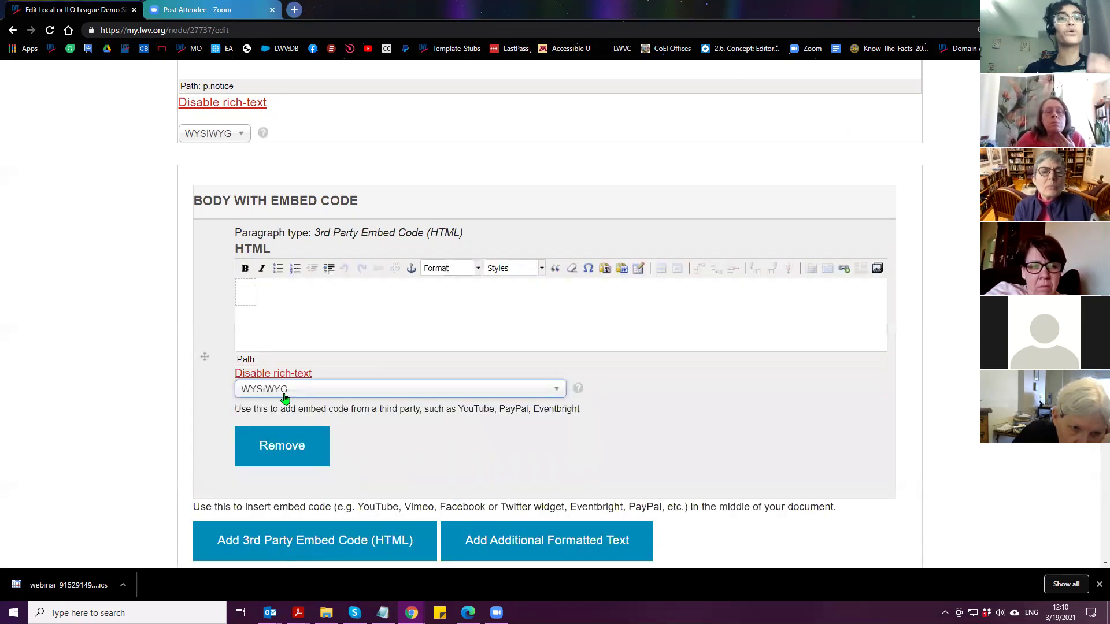
click(245, 301)
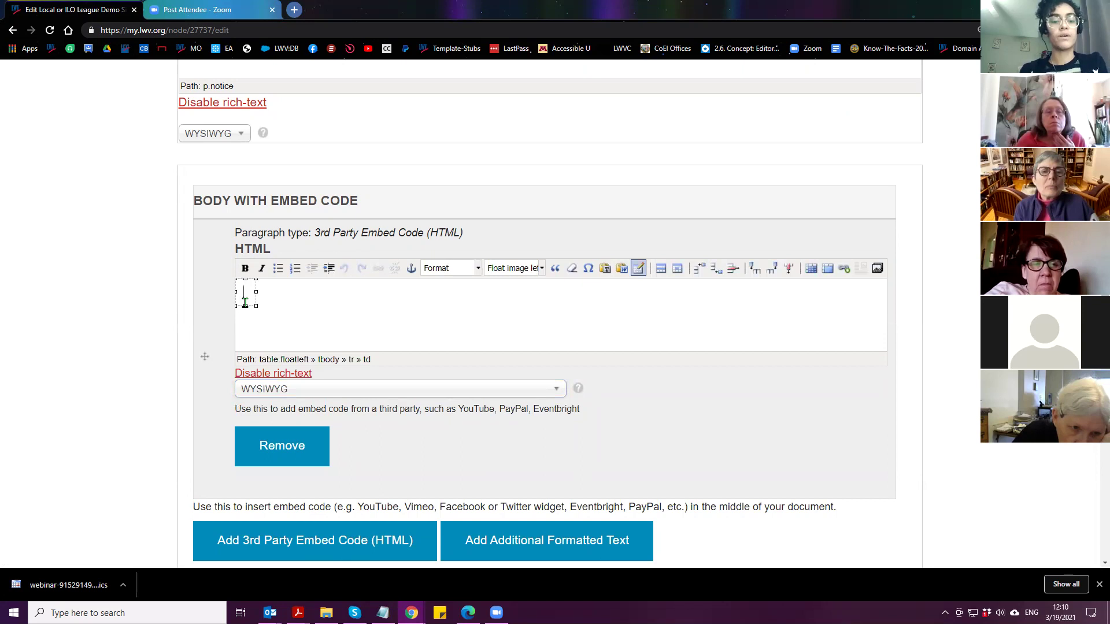
text(DINO)
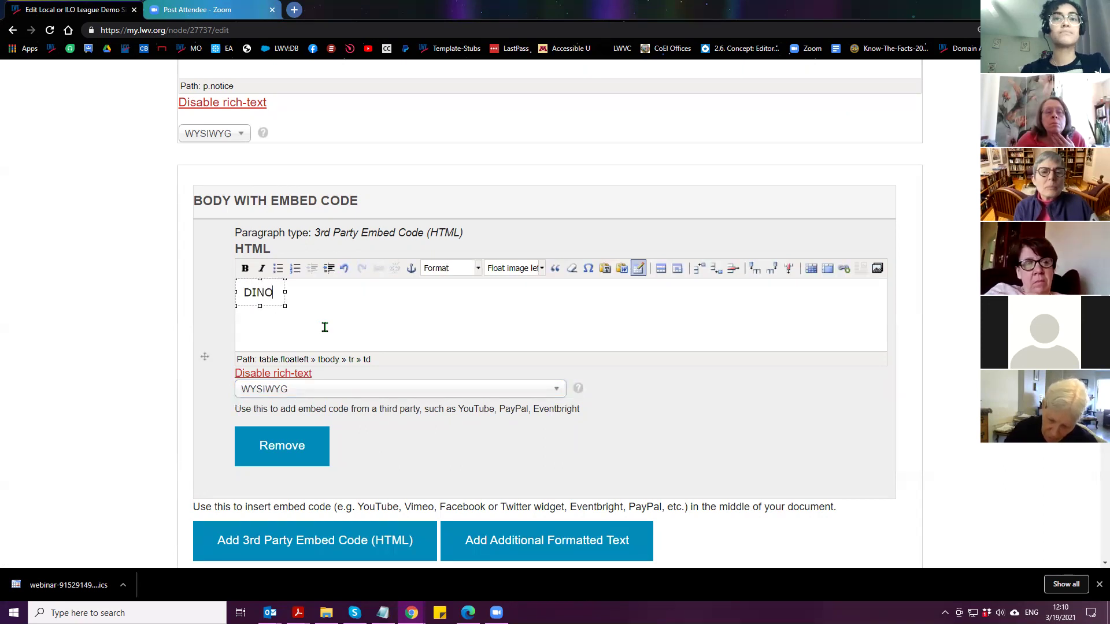
Switch back to Full HTML and select 'DINO&nbsp;' in the source for pasting
click(342, 392)
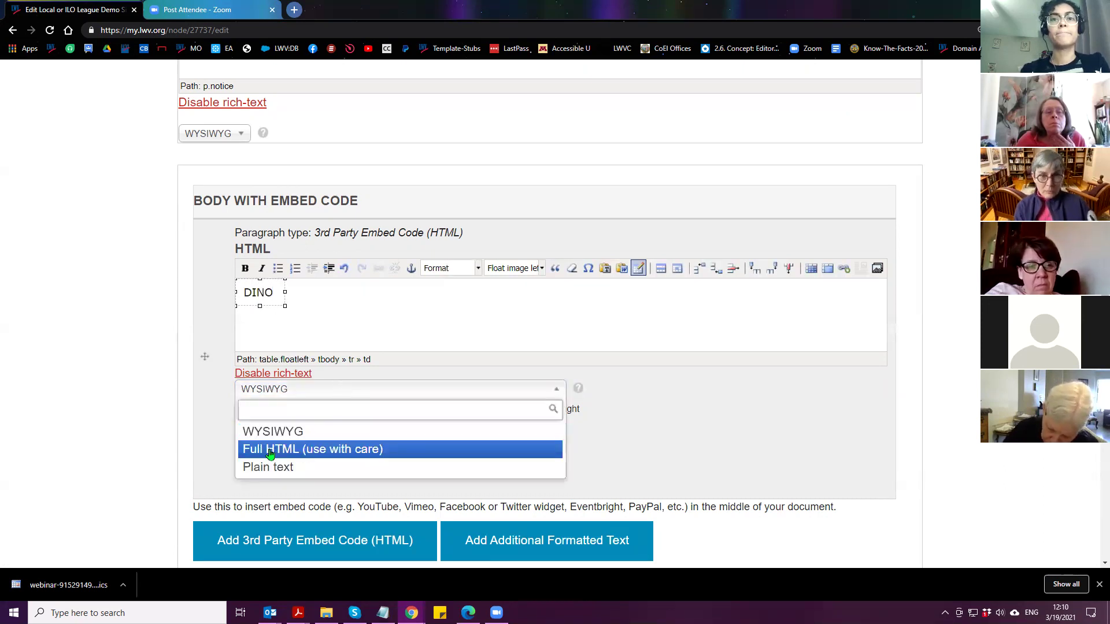
click(254, 448)
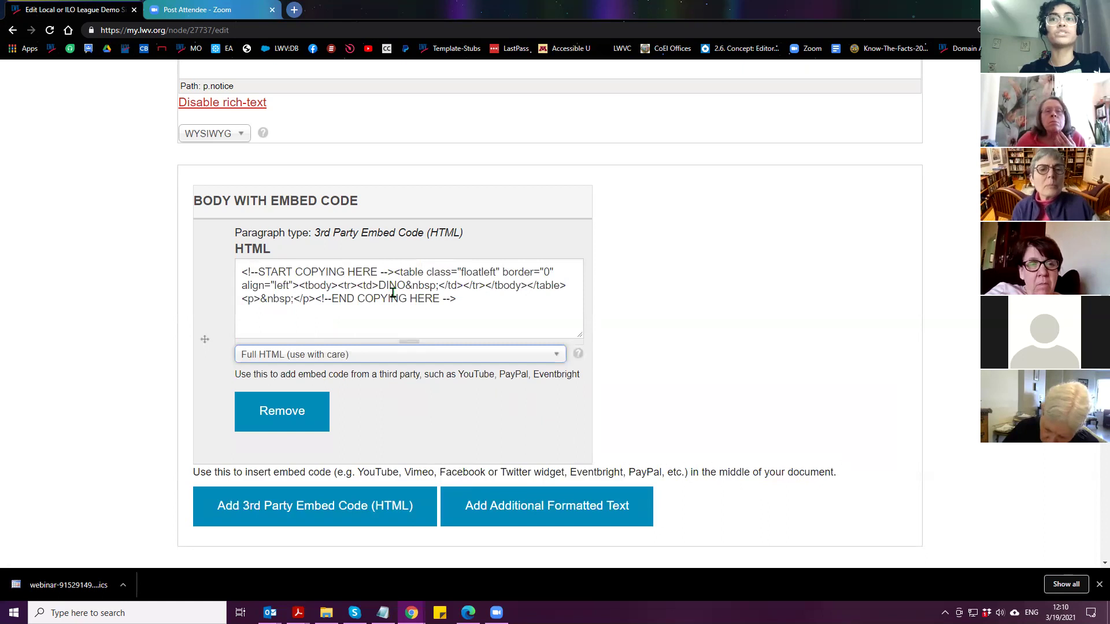
drag(378, 285, 438, 287)
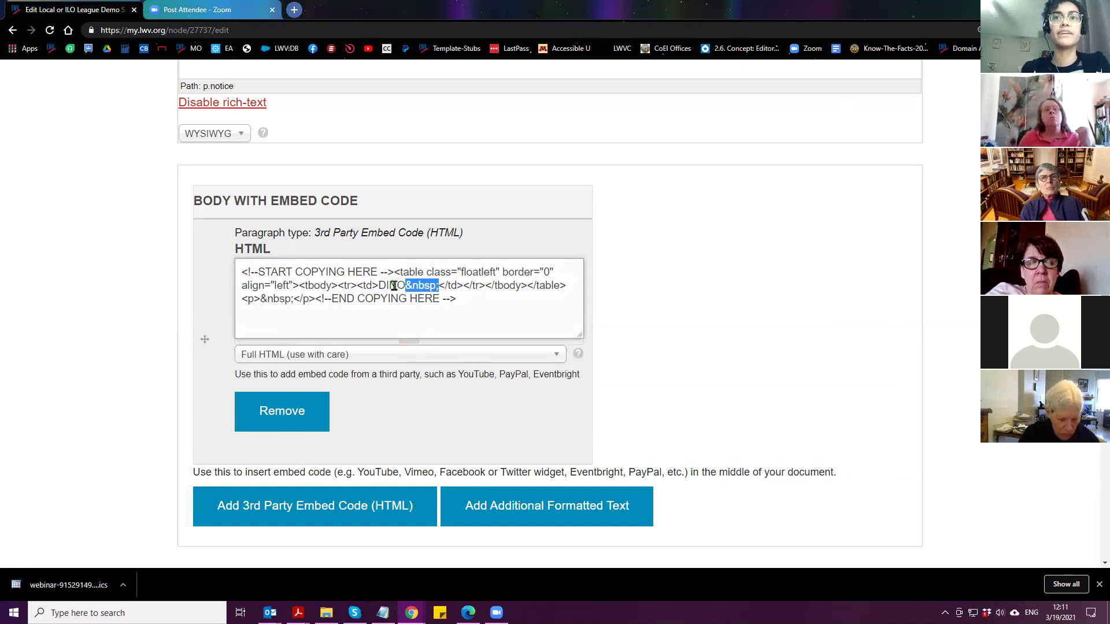
drag(379, 285, 439, 287)
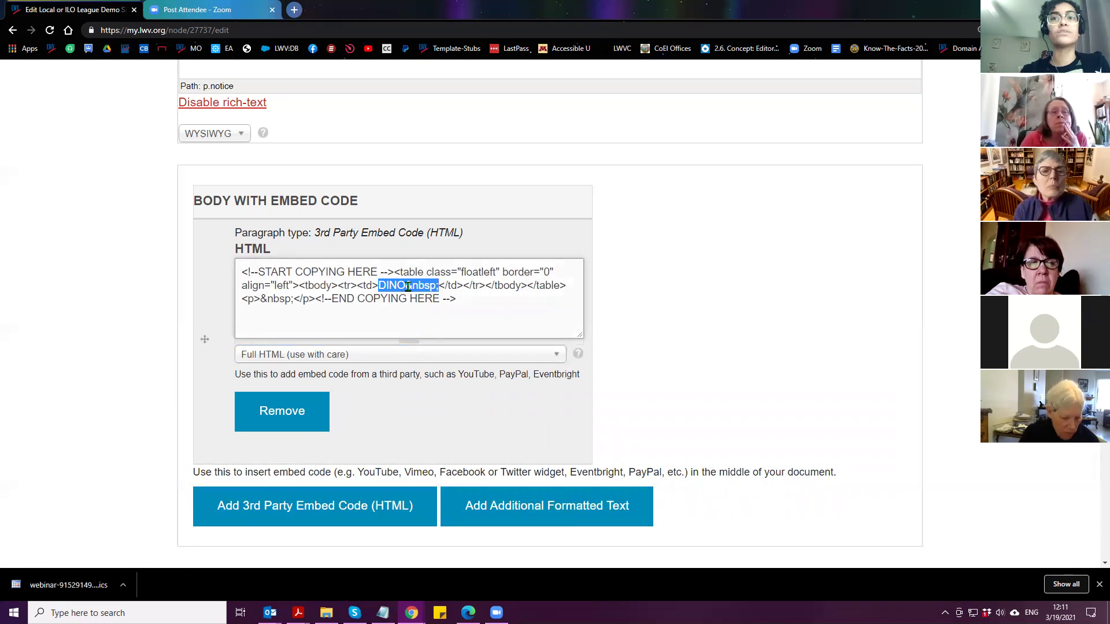
right_click(408, 287)
Paste the VOTE411 code over the marker, preview it in WYSIWYG, and type 'Text to right.' beside it
click(448, 346)
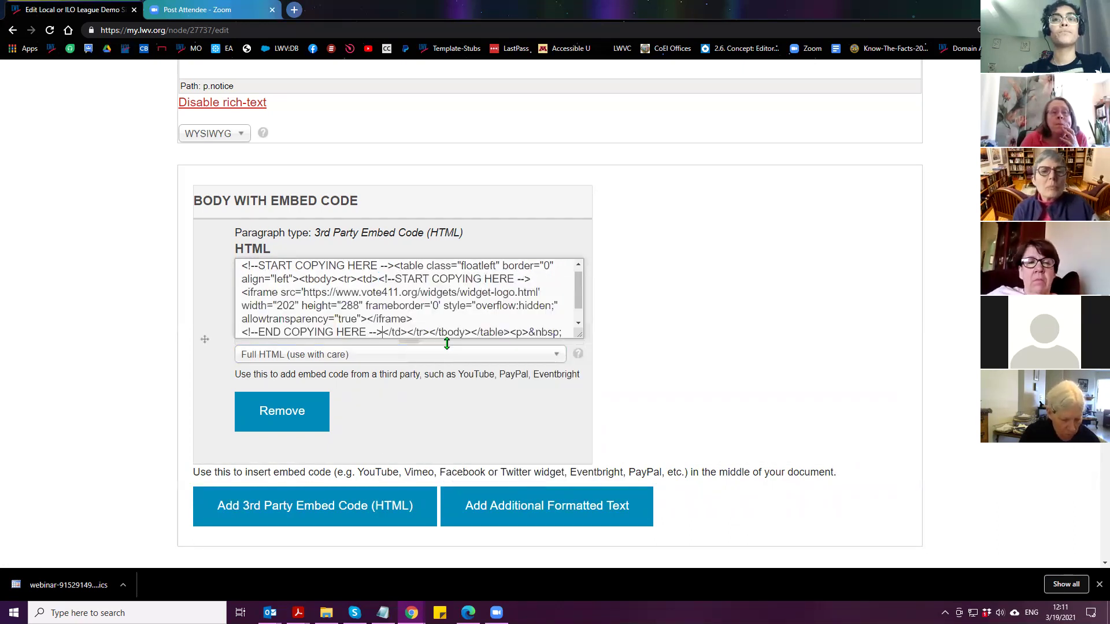
click(322, 357)
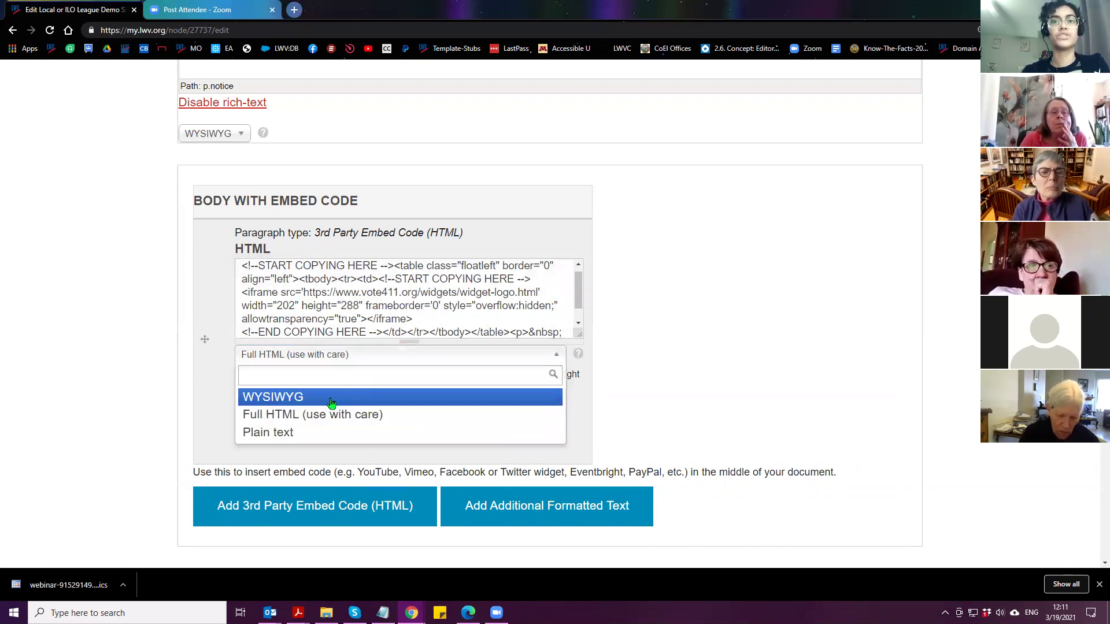
click(331, 399)
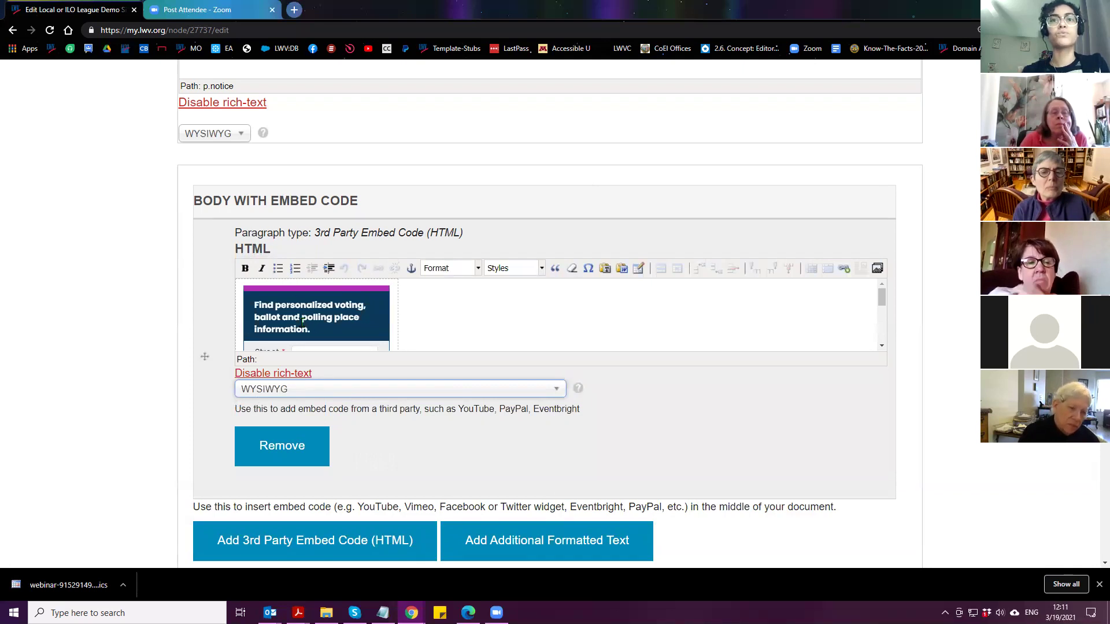
click(475, 297)
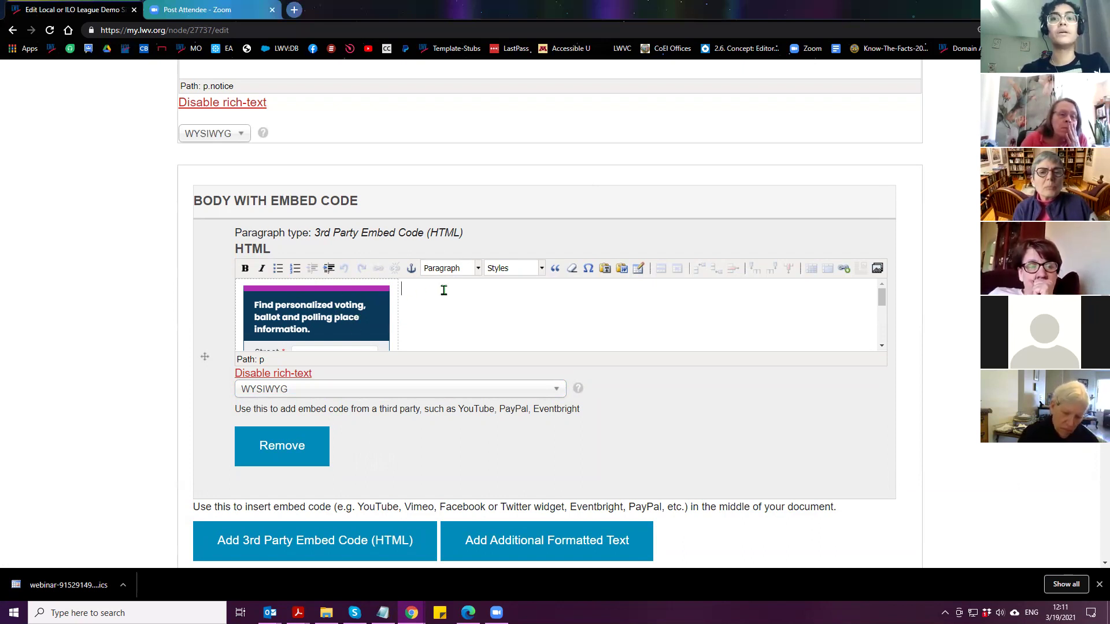
text(Text)
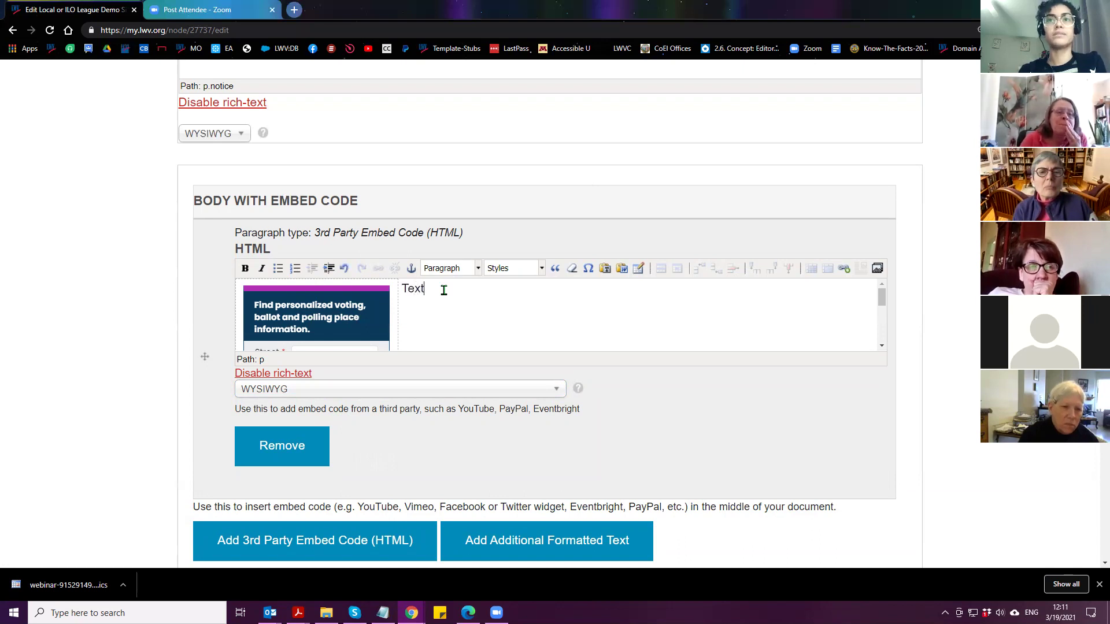
text( tohight.)
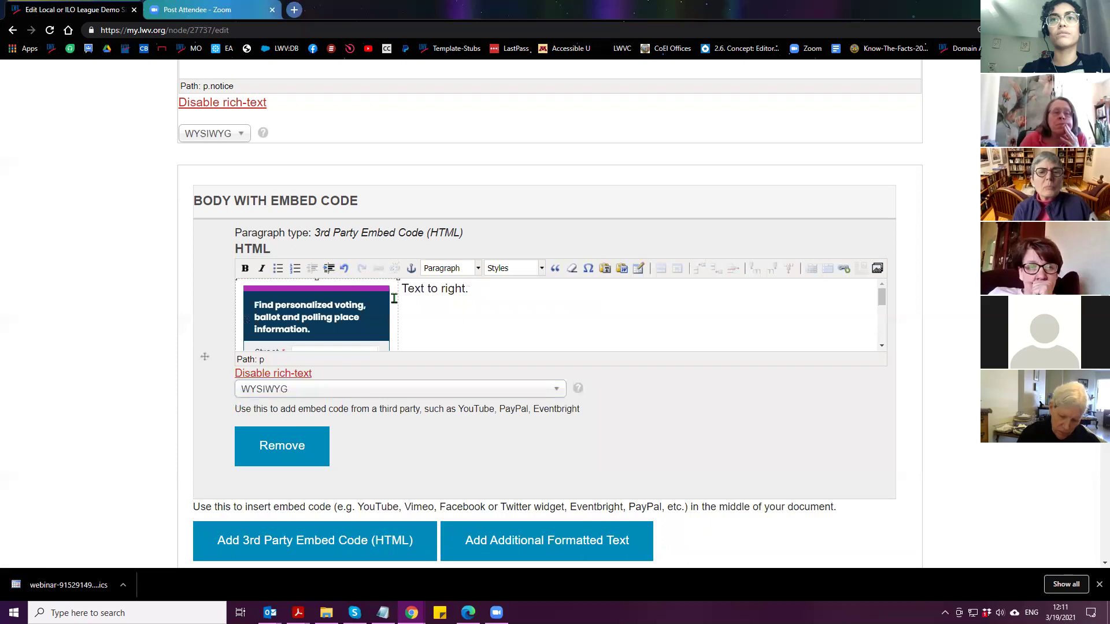
click(394, 299)
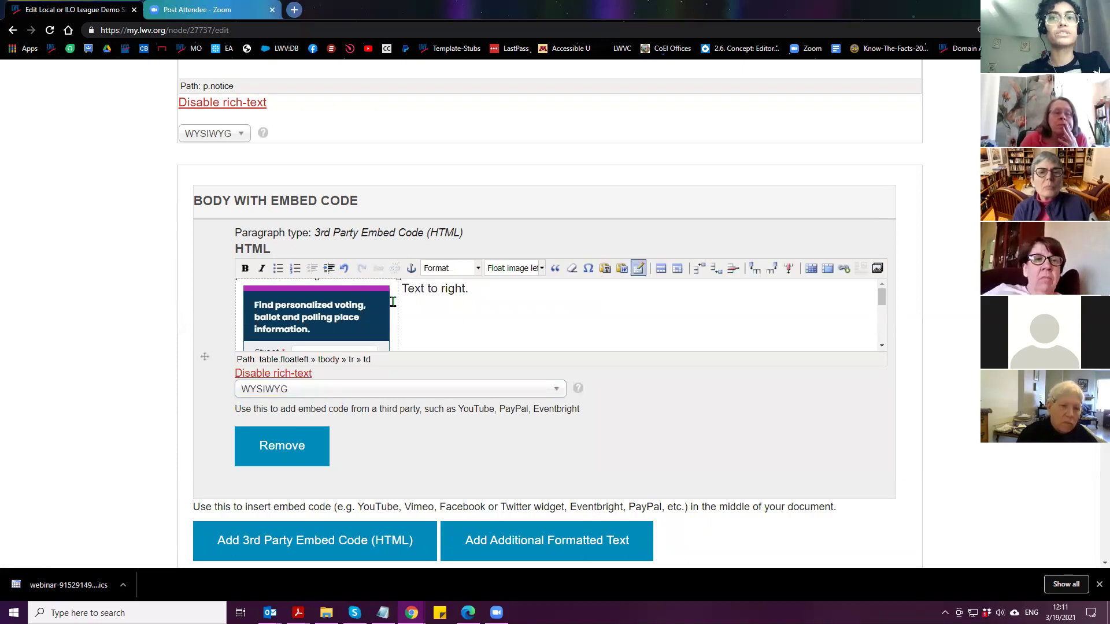
Clear the widget table's alignment and apply the Right justify class to it
click(638, 269)
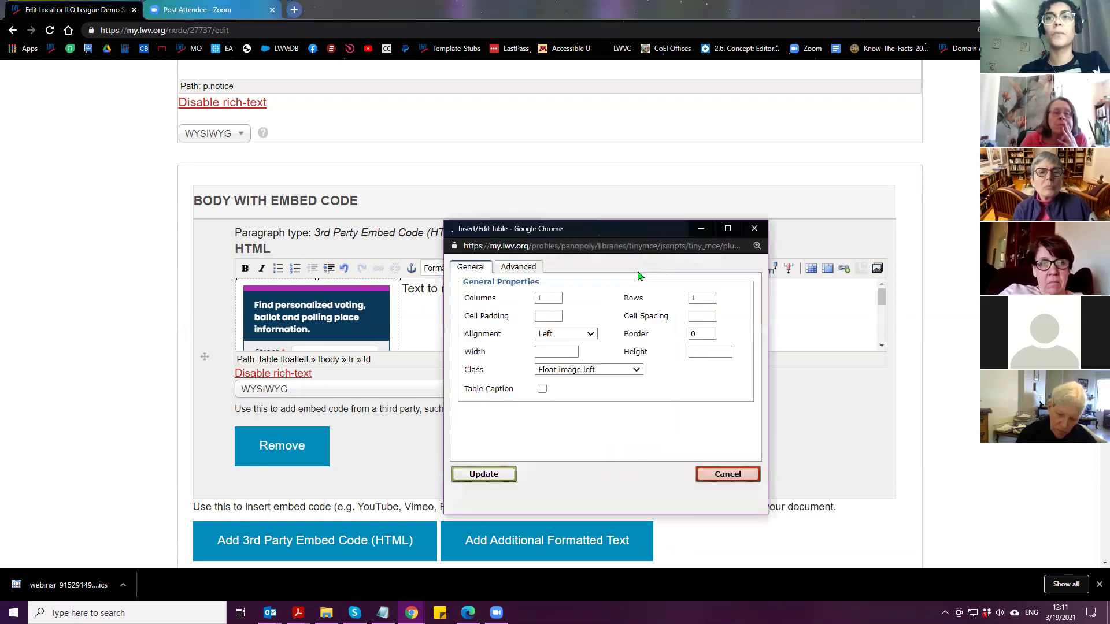
click(593, 335)
click(576, 345)
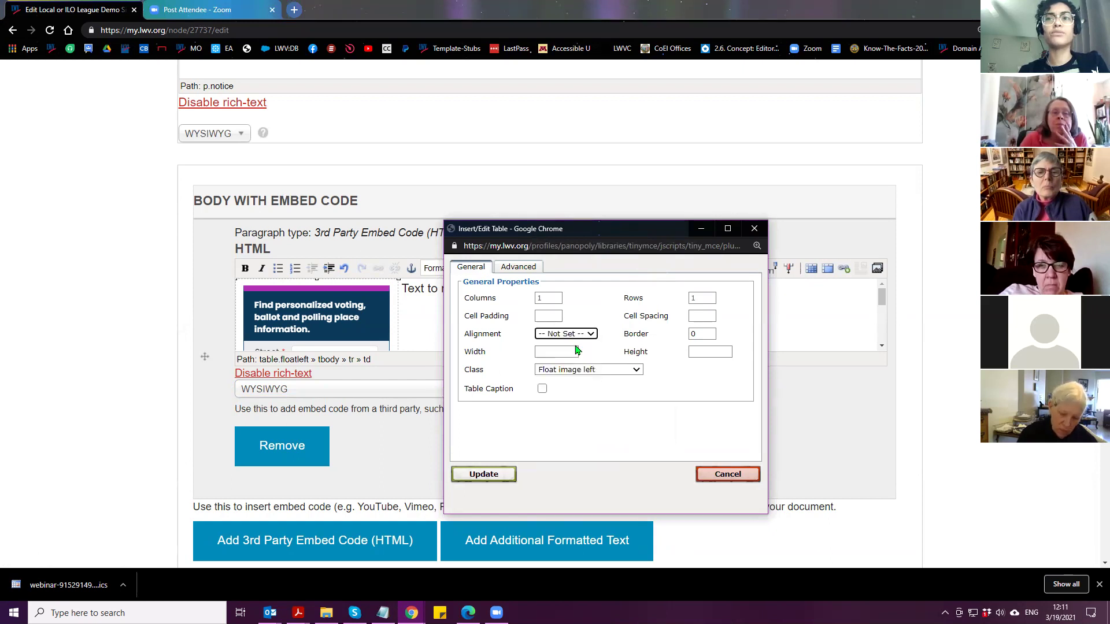
click(617, 372)
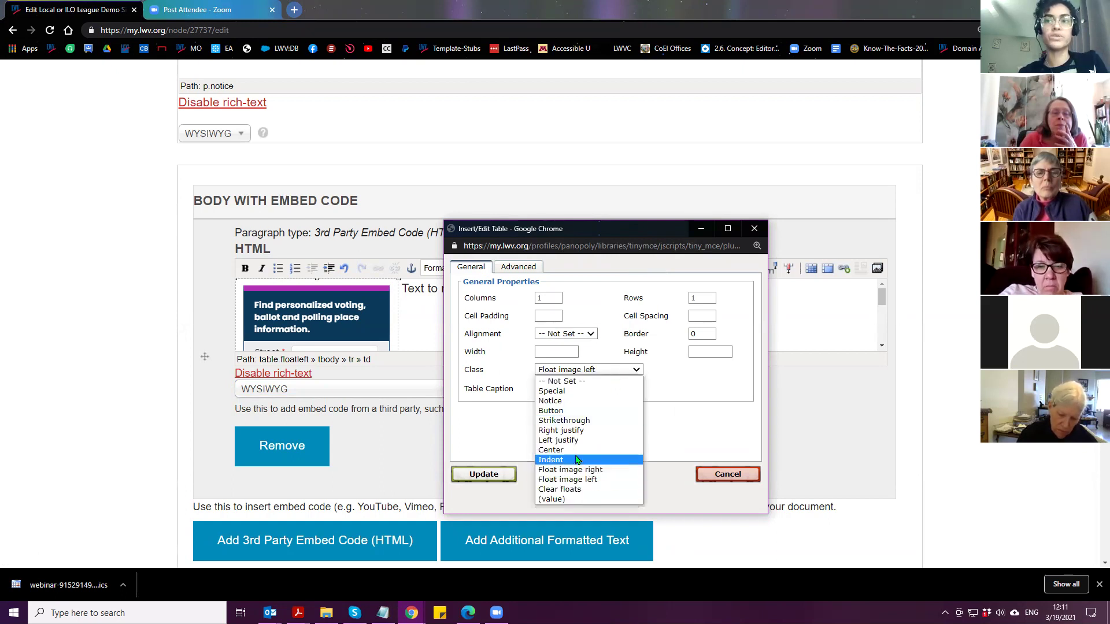
click(589, 469)
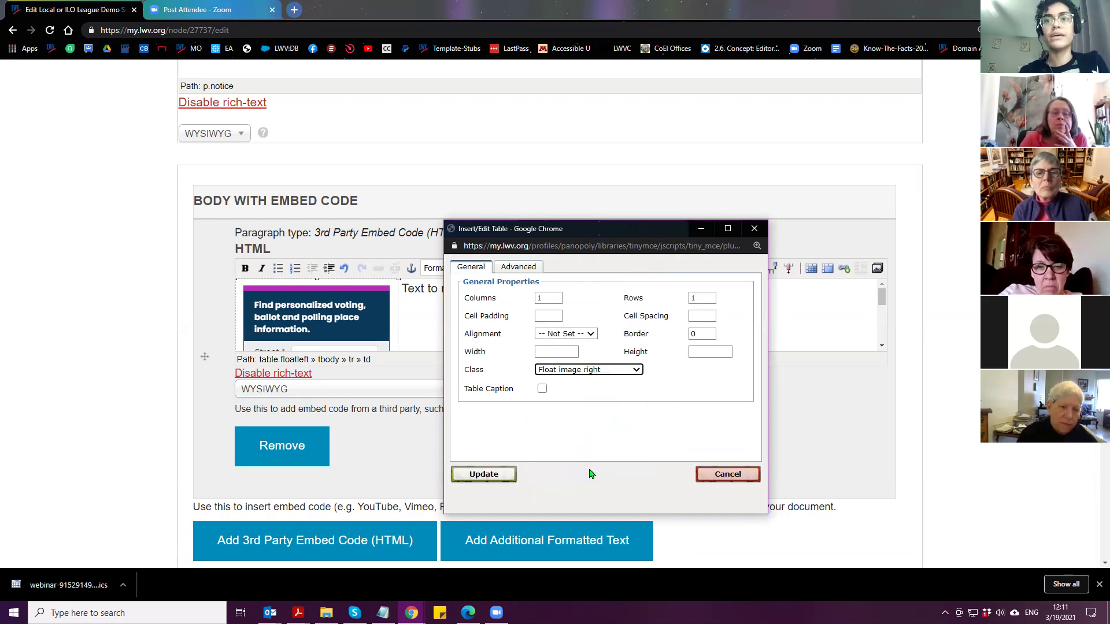
click(578, 373)
click(565, 432)
click(473, 475)
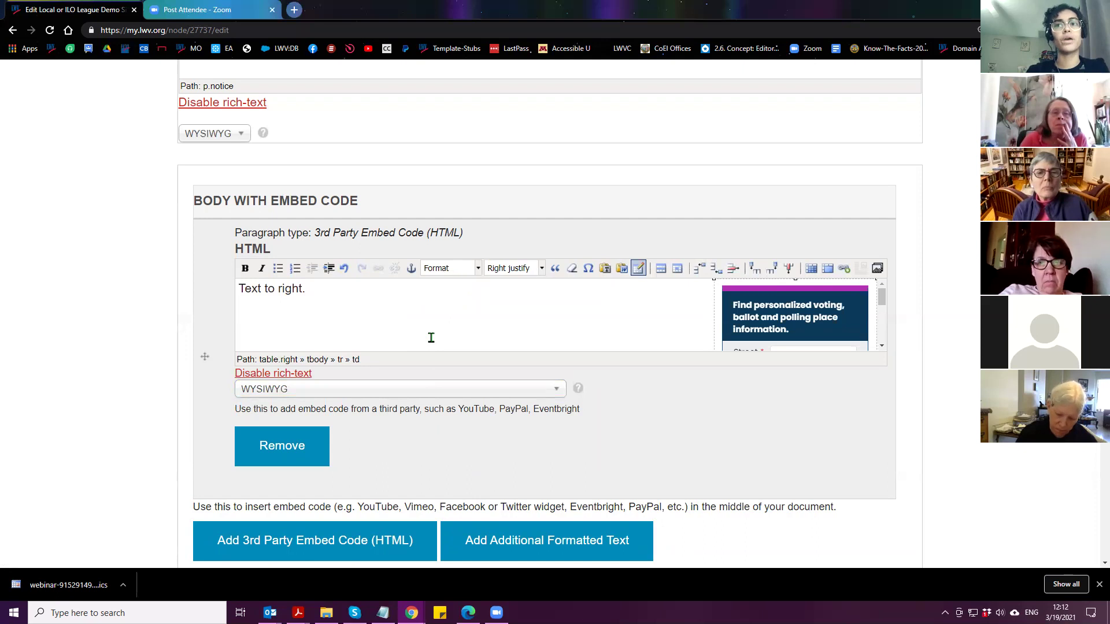
Change the widget table's class to Left justify so the text sits to its right
click(718, 306)
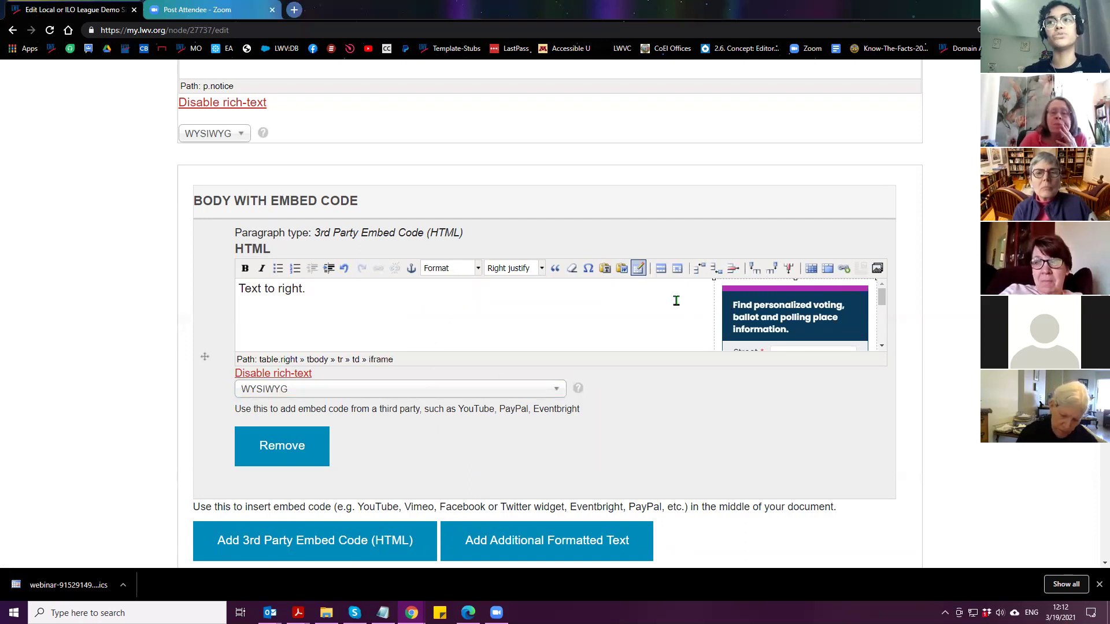
click(639, 269)
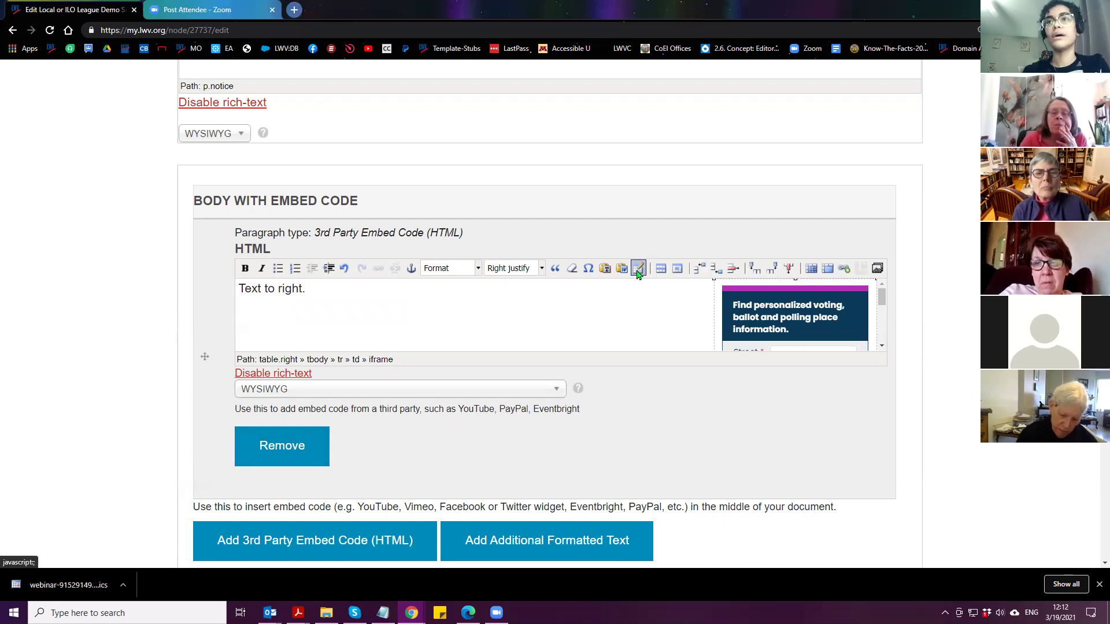
click(550, 370)
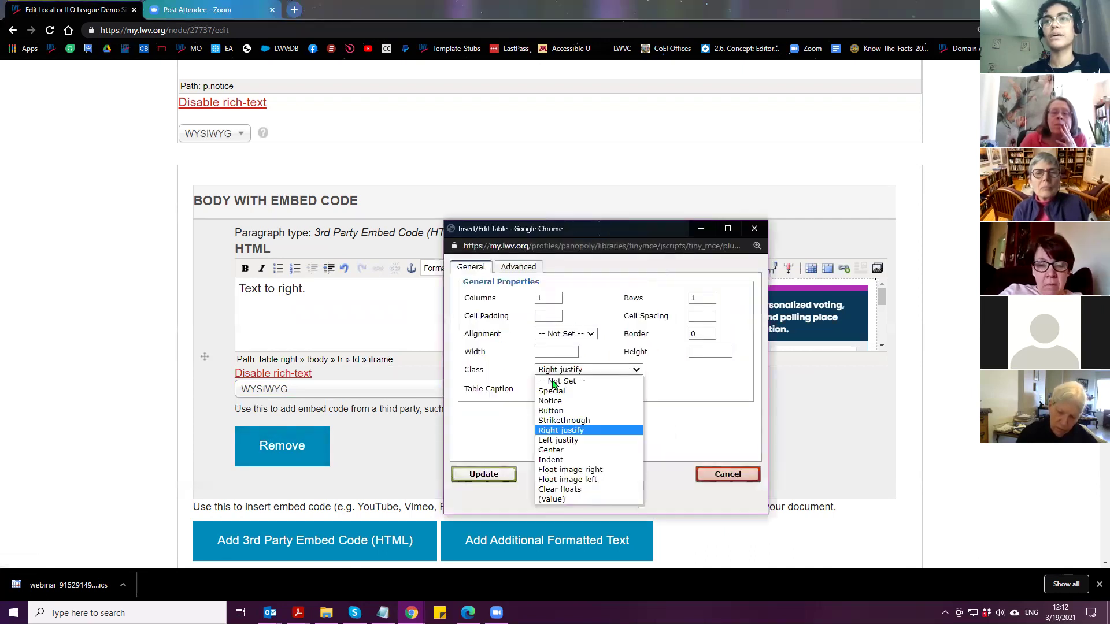
click(568, 442)
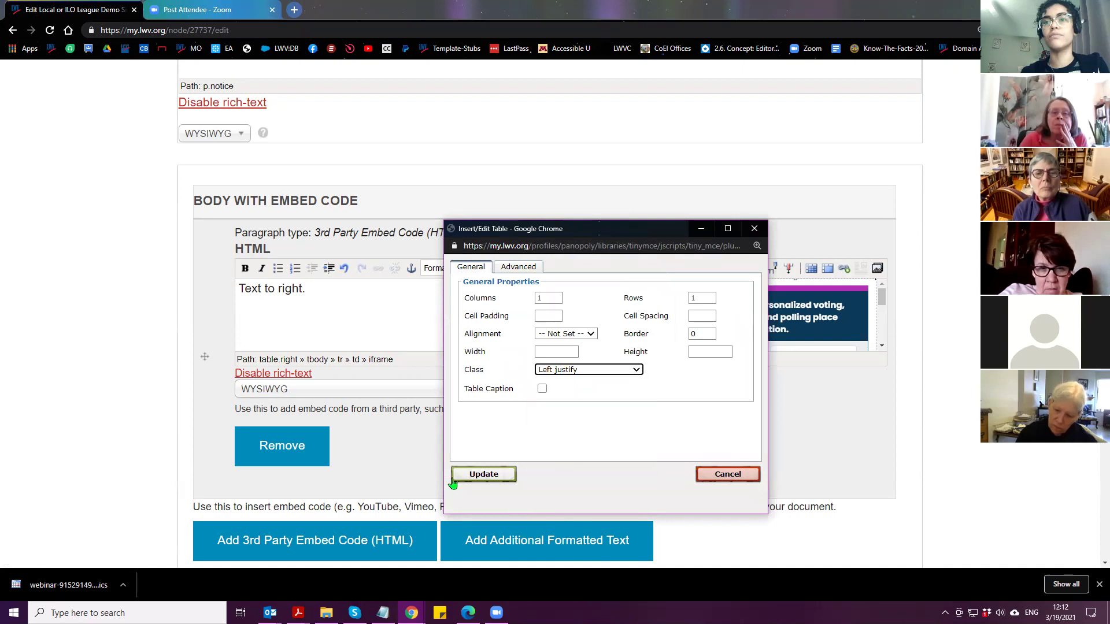
click(481, 474)
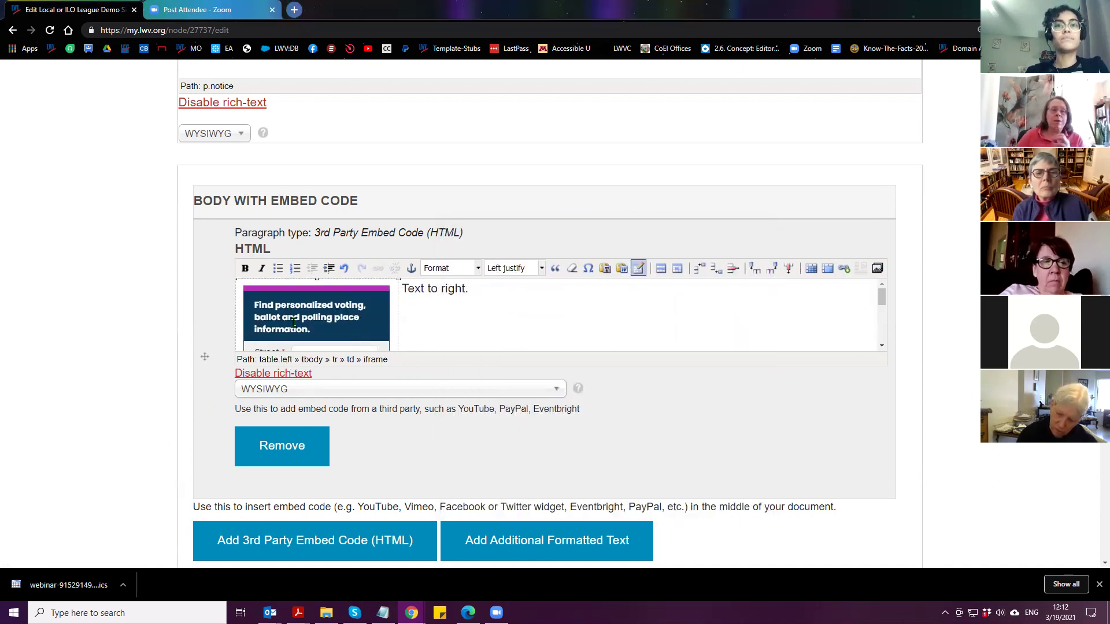
Set the embed block's format to Full HTML and scroll down to the Save button
click(352, 395)
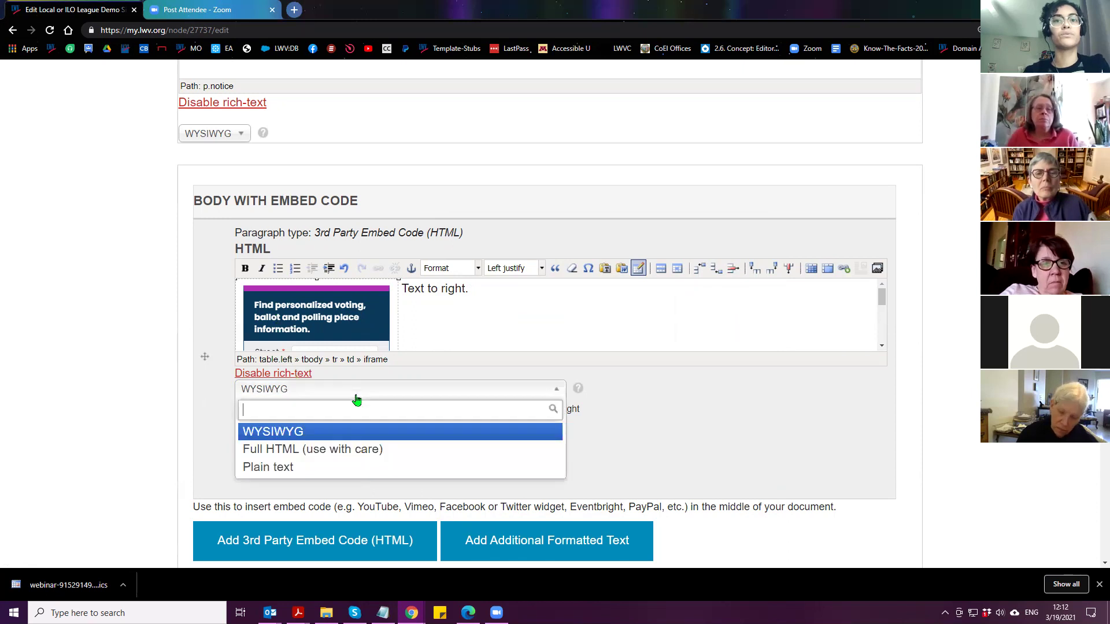
click(310, 451)
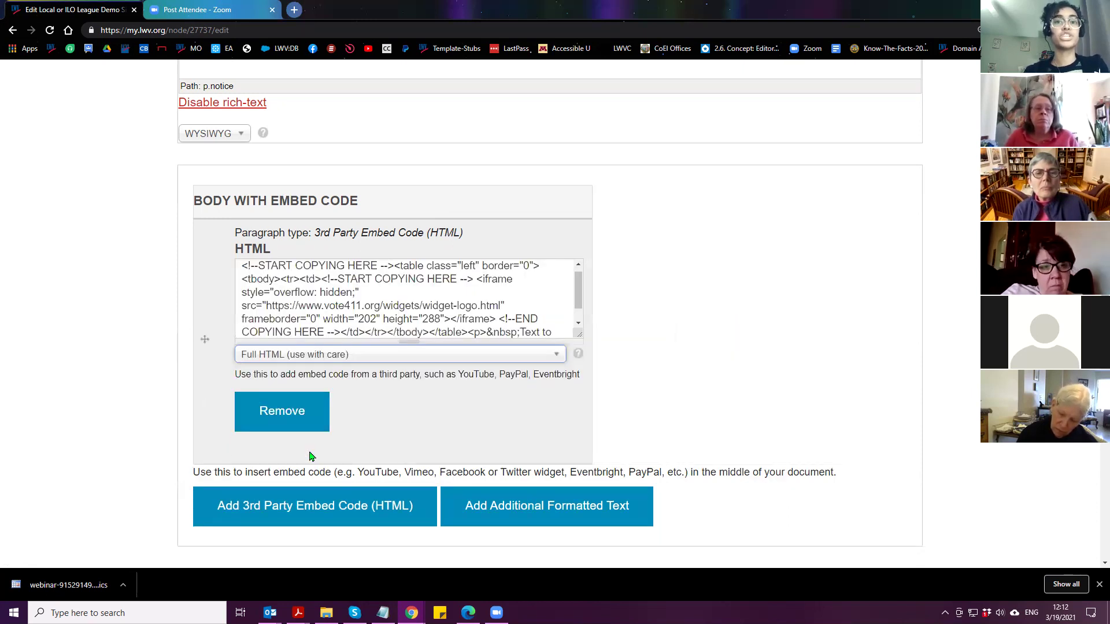
scroll(185, 414, down, 5)
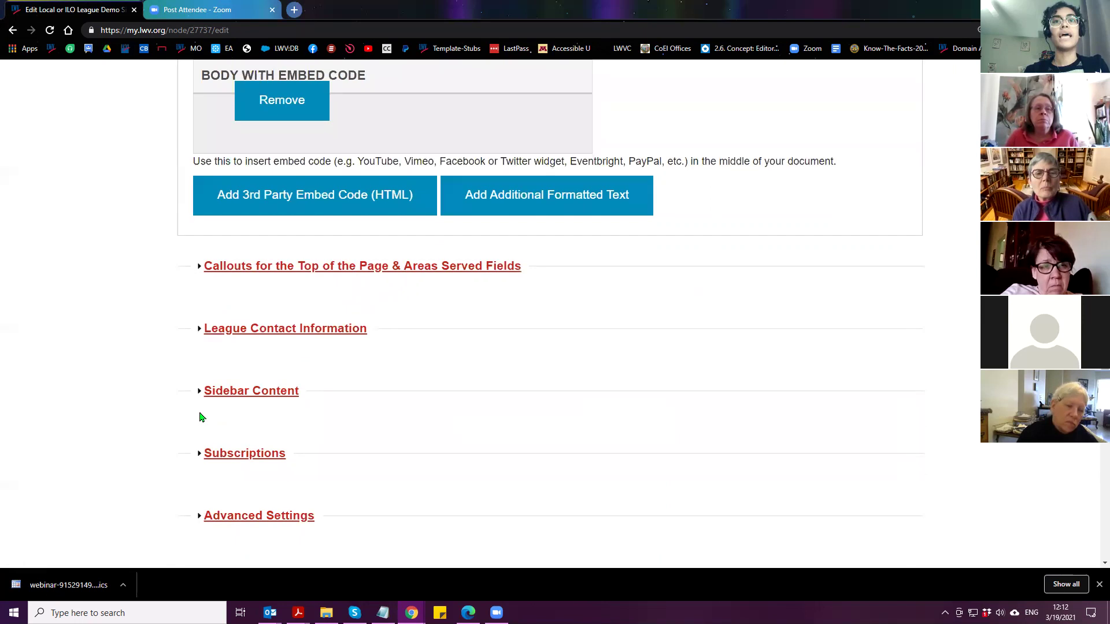
scroll(196, 428, down, 10)
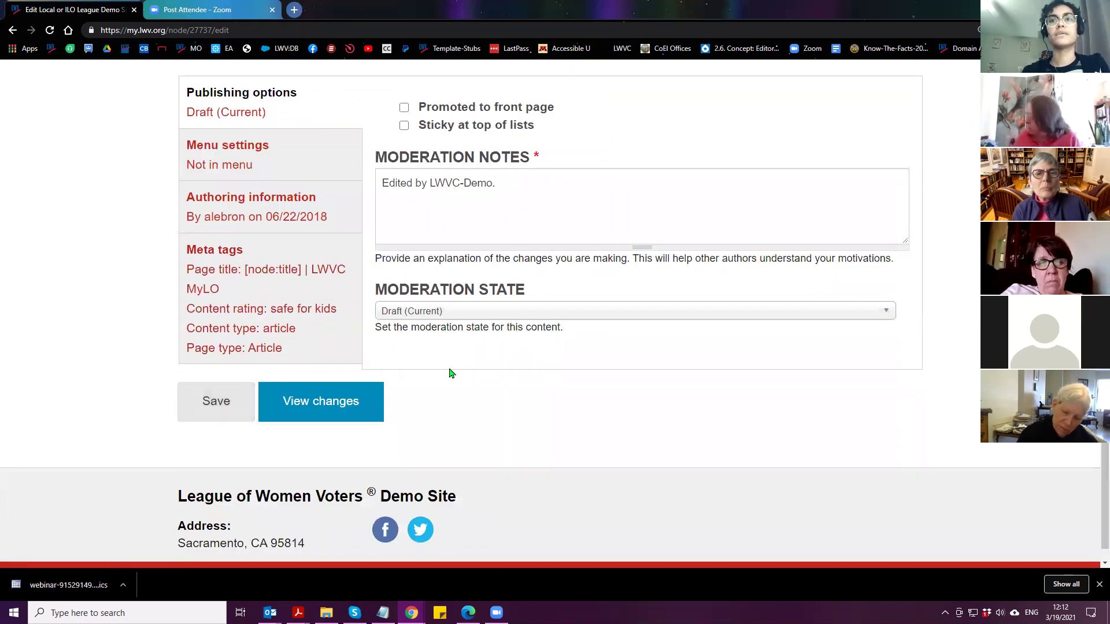
click(210, 416)
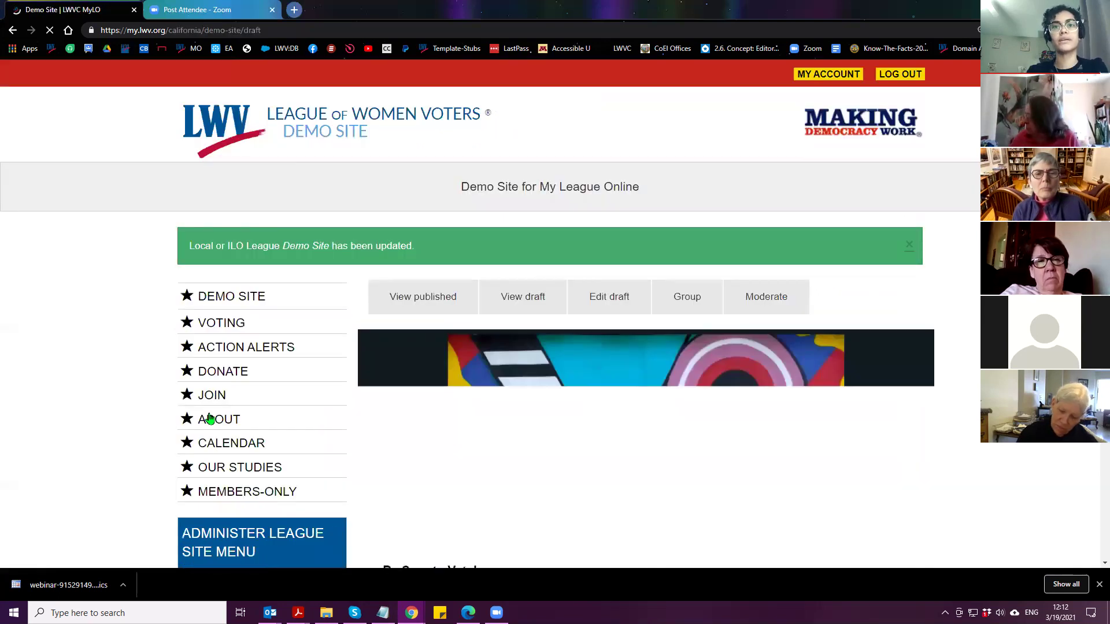
scroll(656, 242, down, 9)
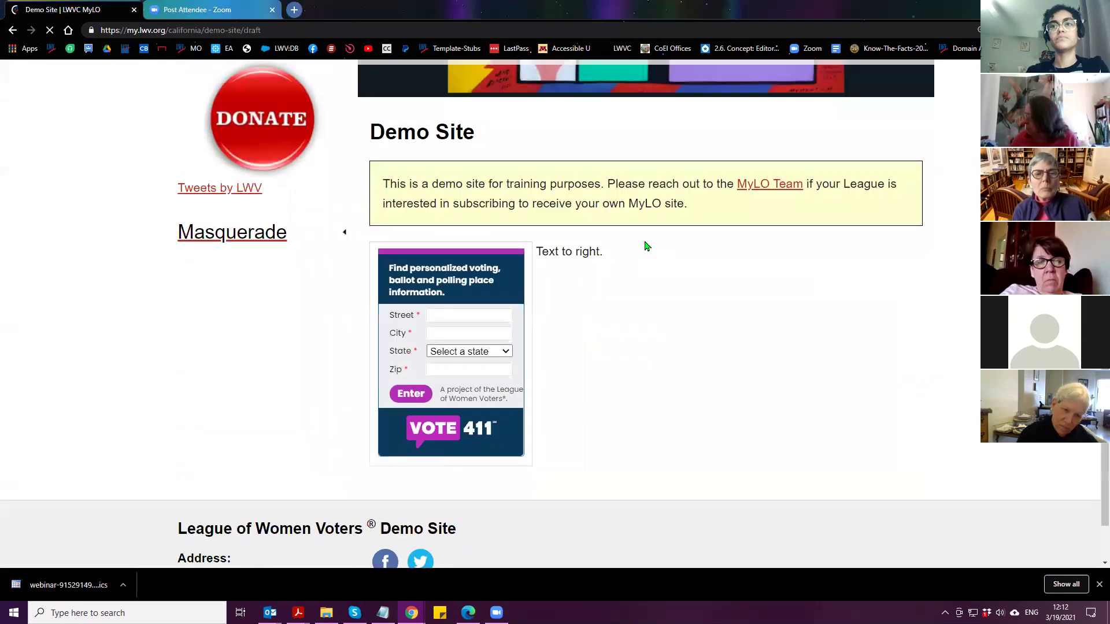
scroll(647, 246, down, 1)
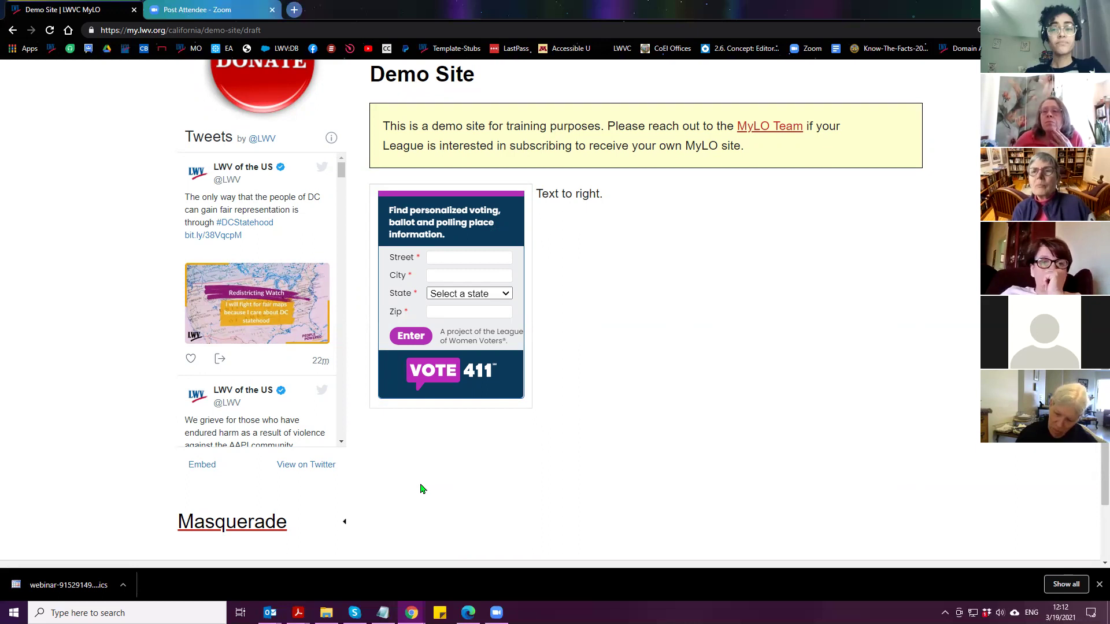
scroll(692, 400, up, 7)
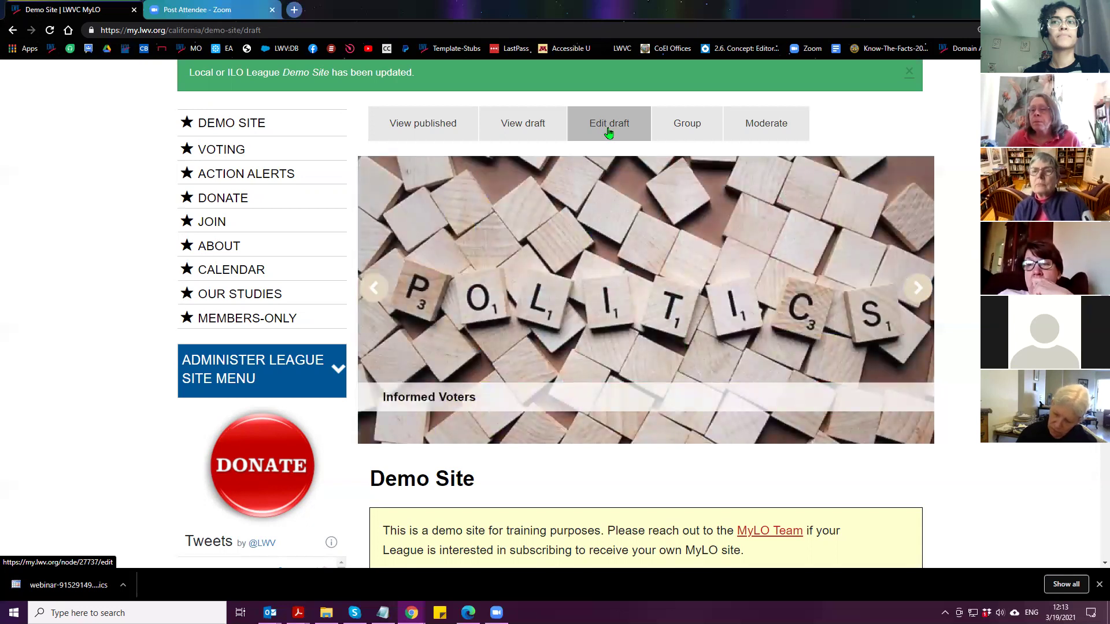
Open the Demo Site draft and add an unstyled empty paragraph below the notice
click(607, 134)
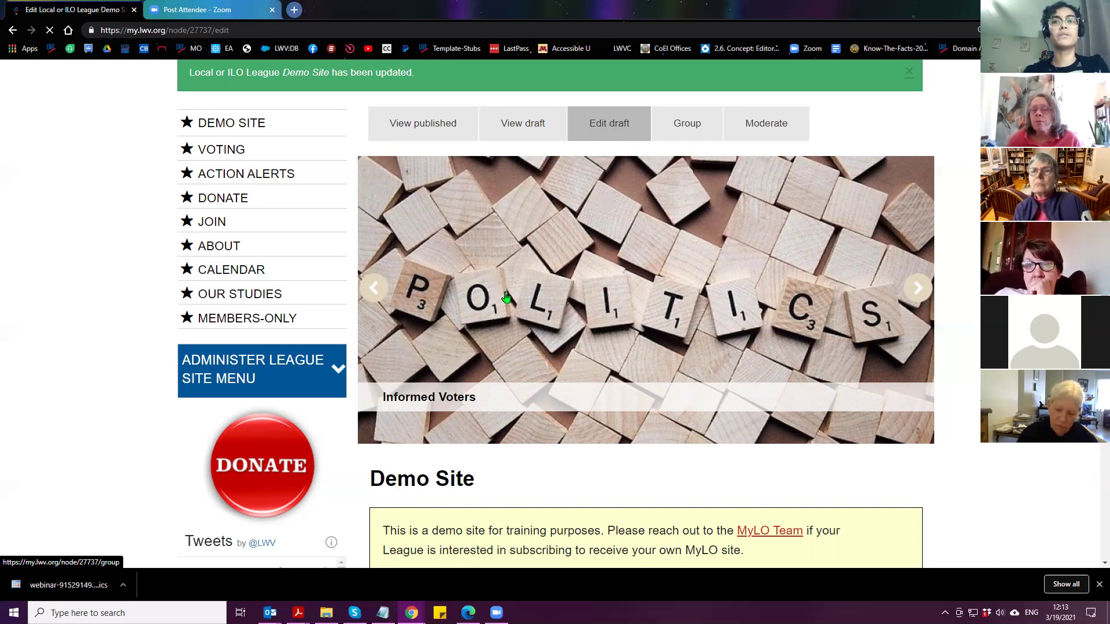
scroll(230, 264, down, 5)
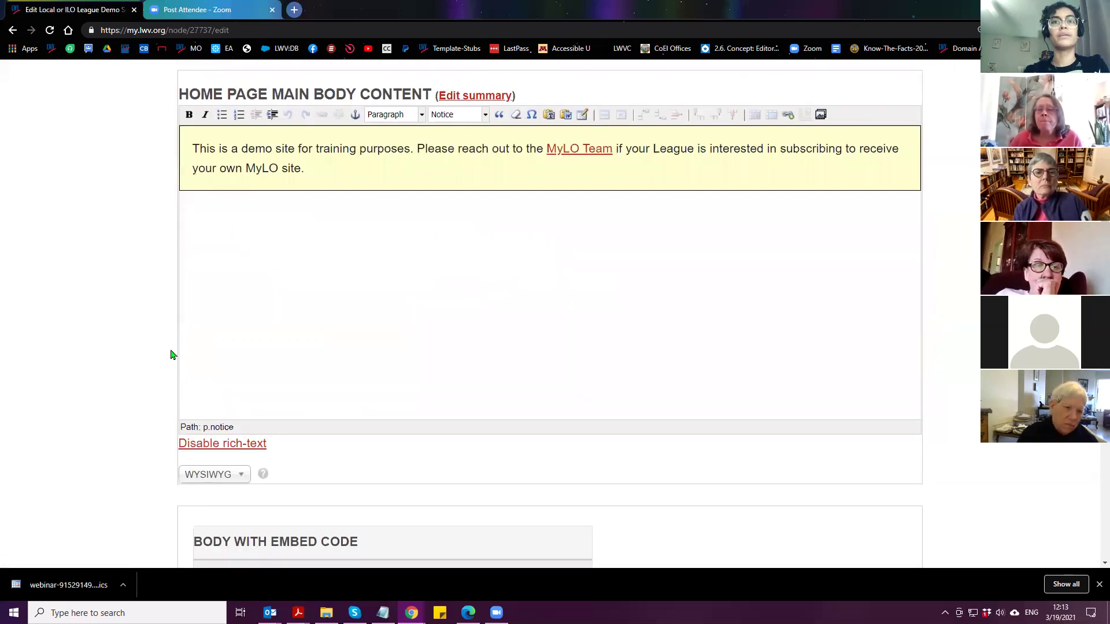
key(Return)
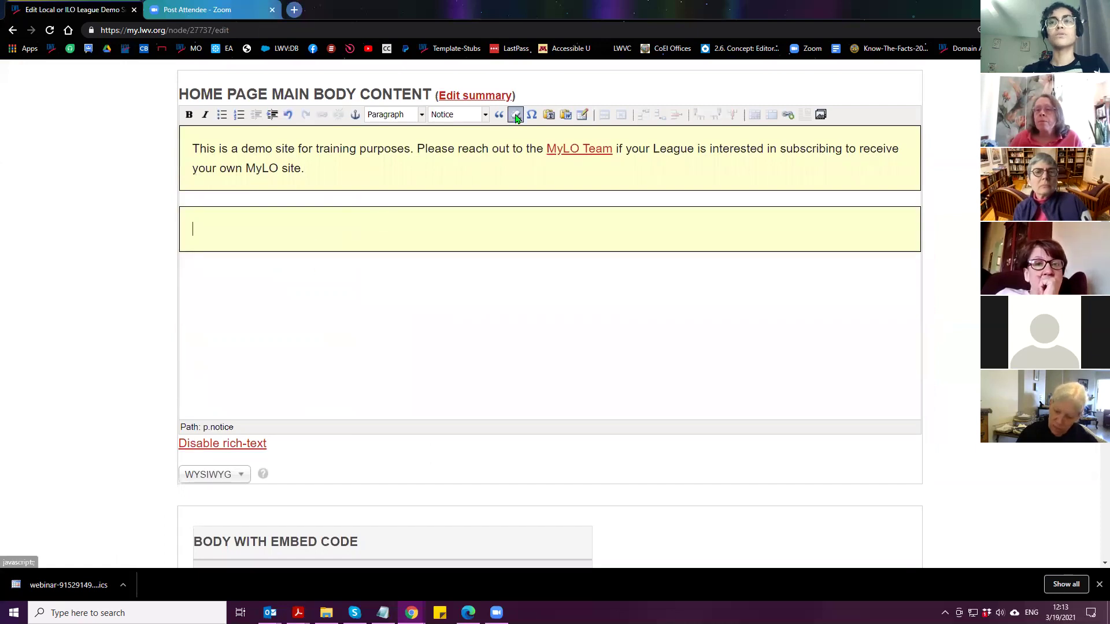
click(516, 116)
key(ctrl+z)
key(ctrl+z)
key(ctrl+plus)
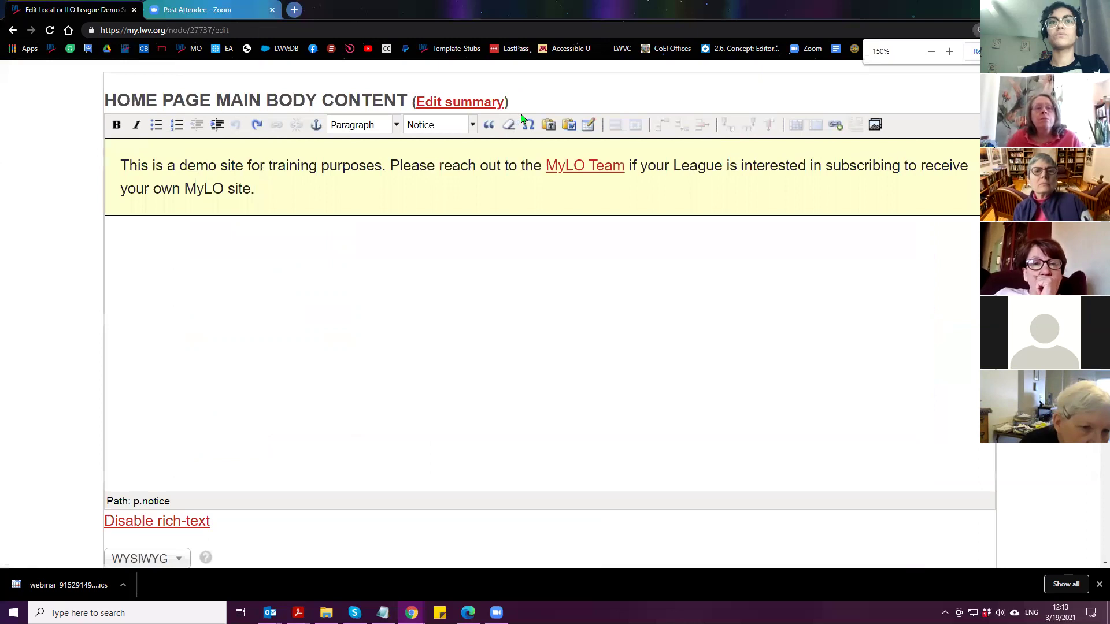
key(Return)
click(509, 127)
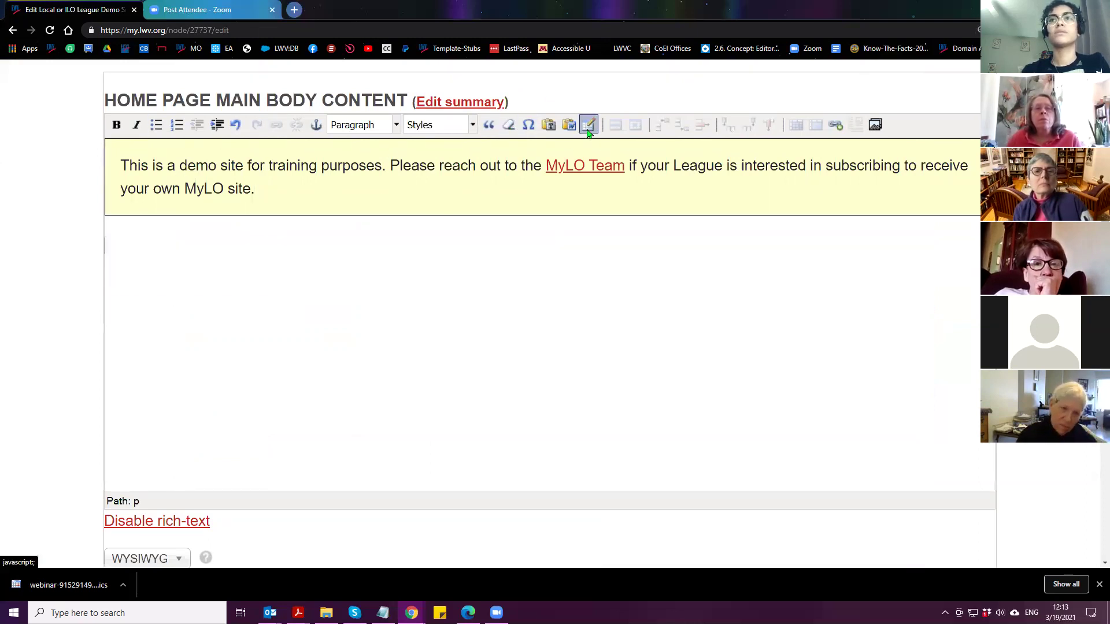
Insert a table with 1 column and 1 row into the new paragraph
click(588, 126)
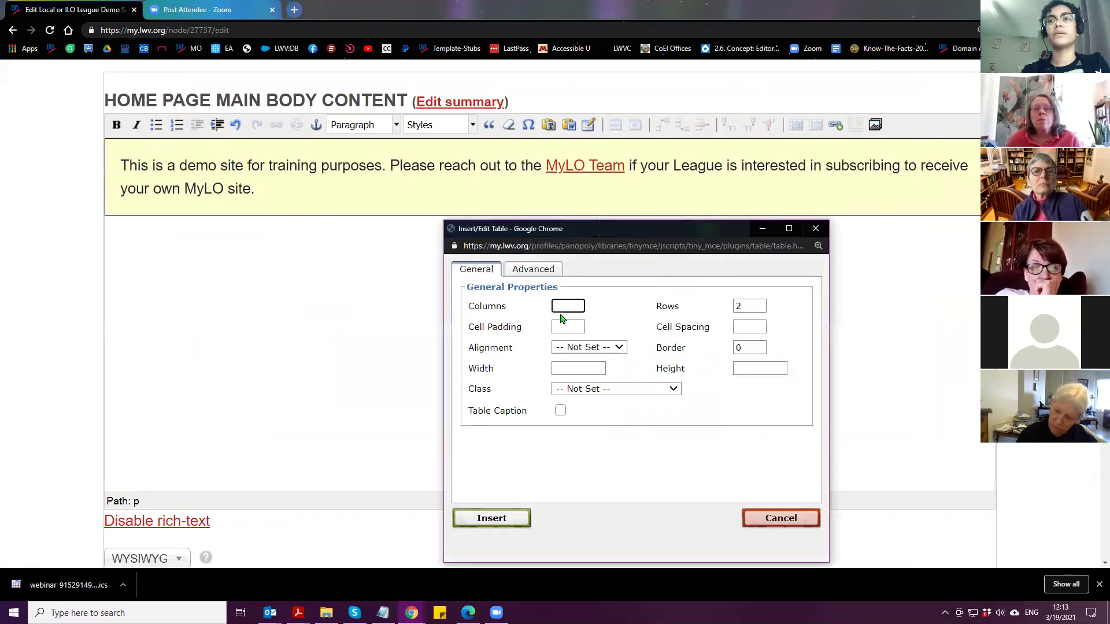
text(1)
click(765, 306)
key(BackSpace)
text(1)
click(491, 520)
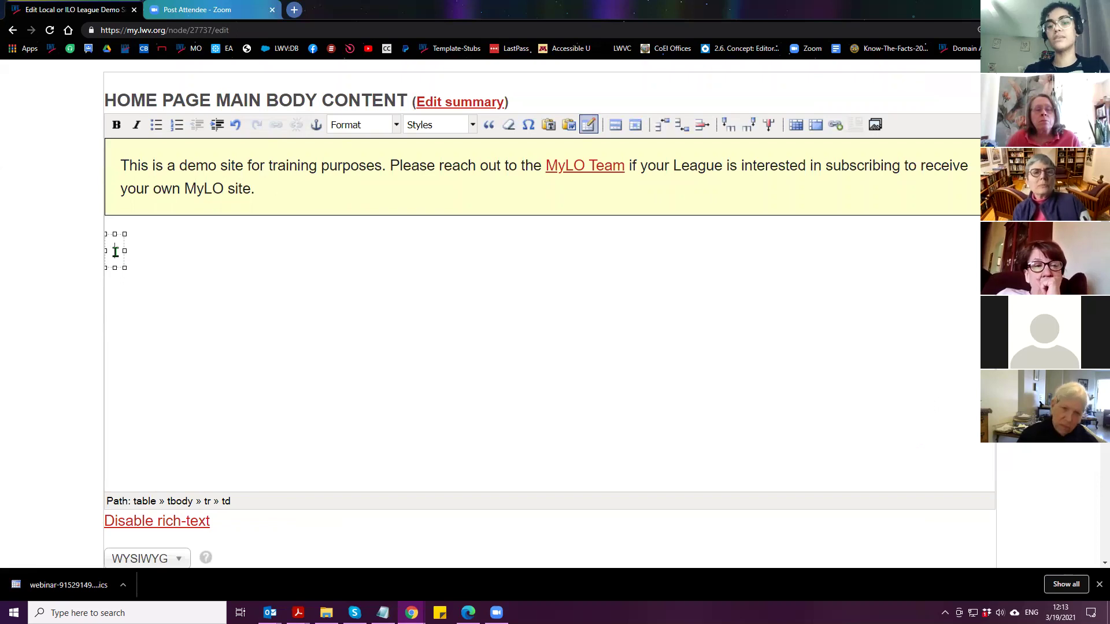
scroll(149, 458, down, 2)
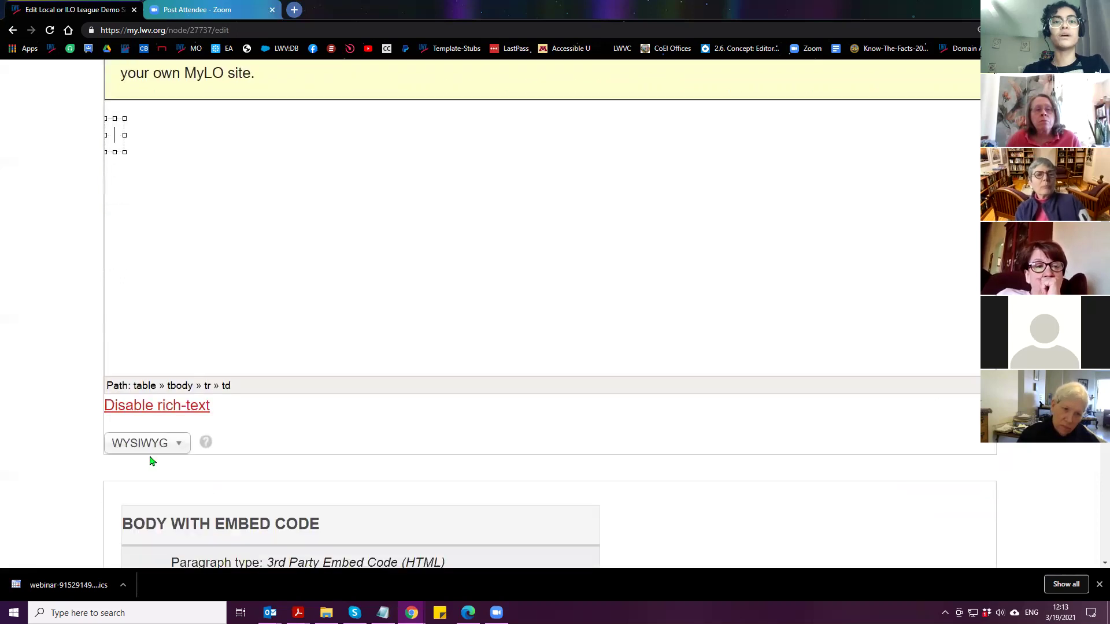
scroll(142, 532, up, 1)
Check the cell's source in Full HTML, then type a ROOY placeholder into the empty cell
click(147, 502)
scroll(111, 521, down, 2)
click(115, 505)
scroll(75, 519, up, 4)
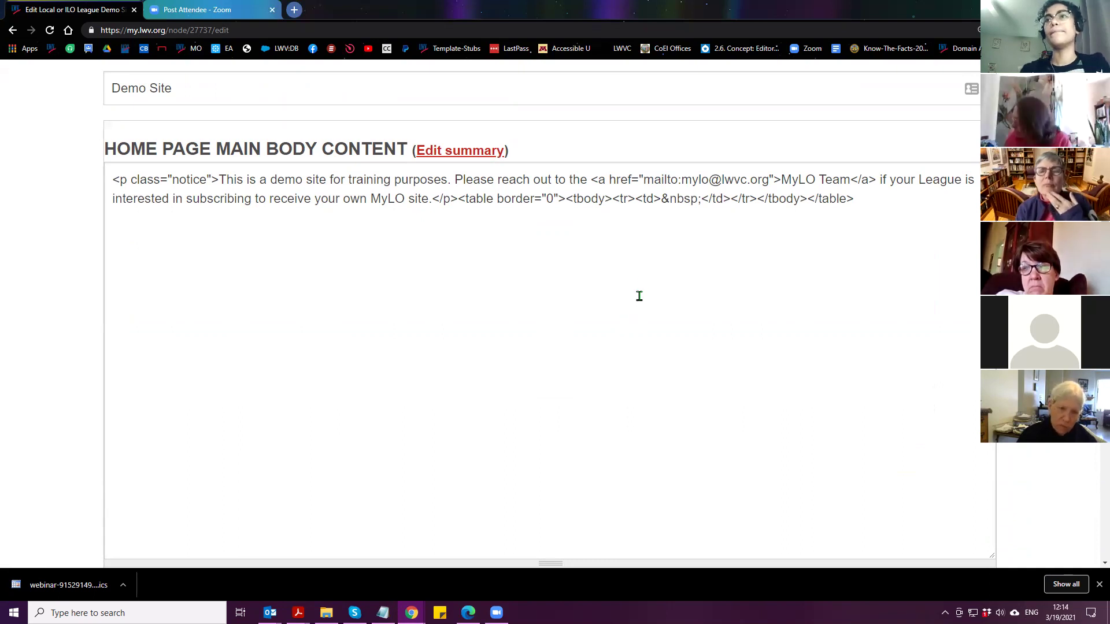
drag(662, 200, 706, 201)
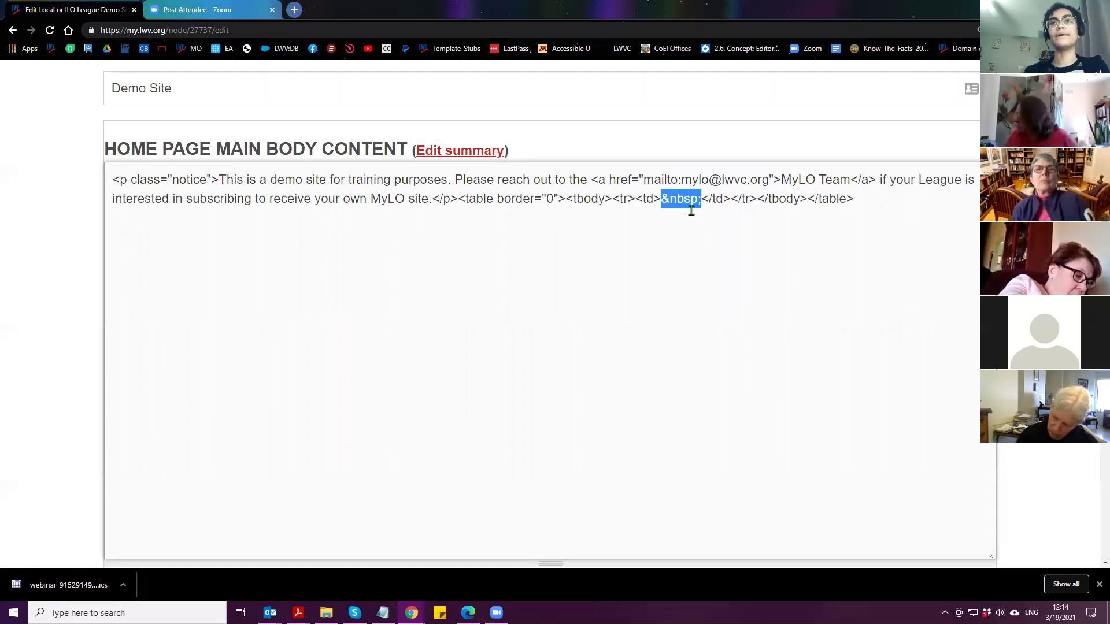
scroll(692, 211, down, 1)
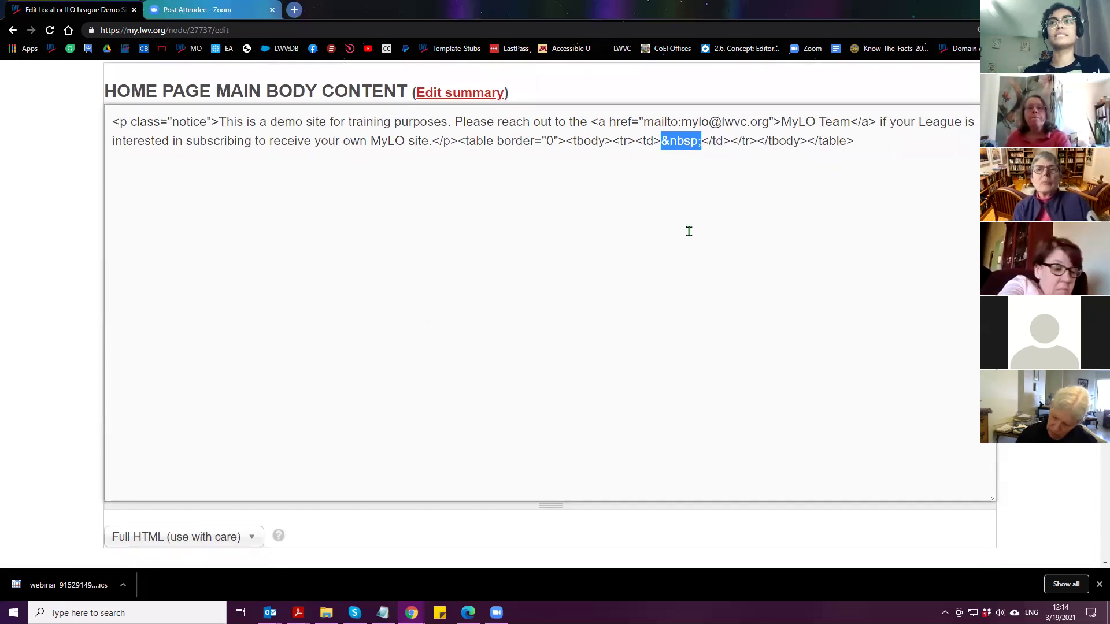
click(187, 541)
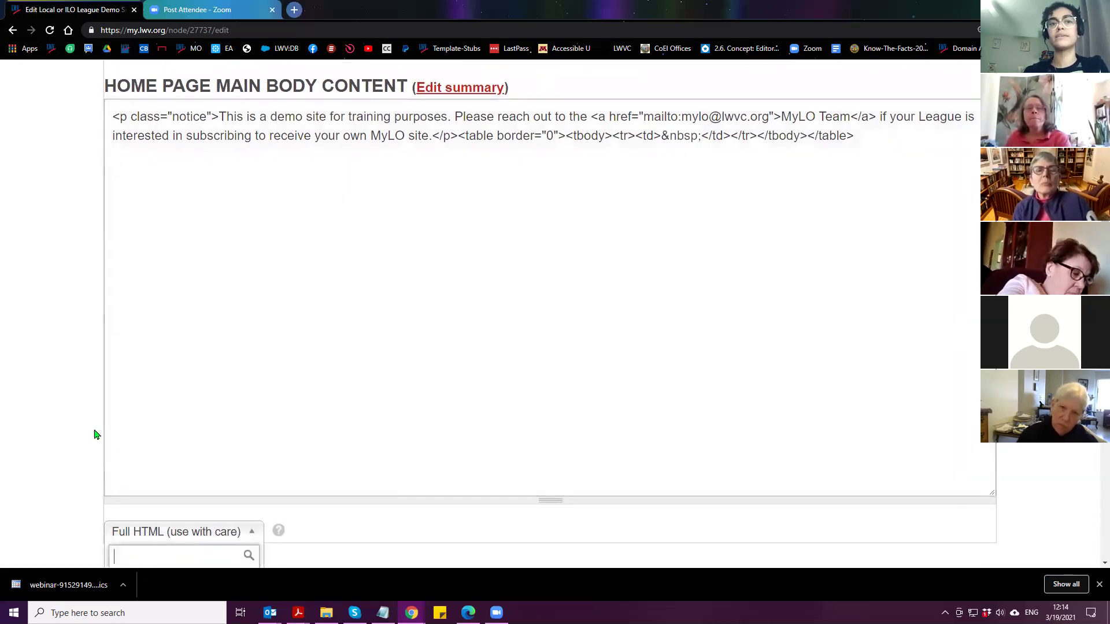
click(142, 466)
scroll(88, 279, up, 3)
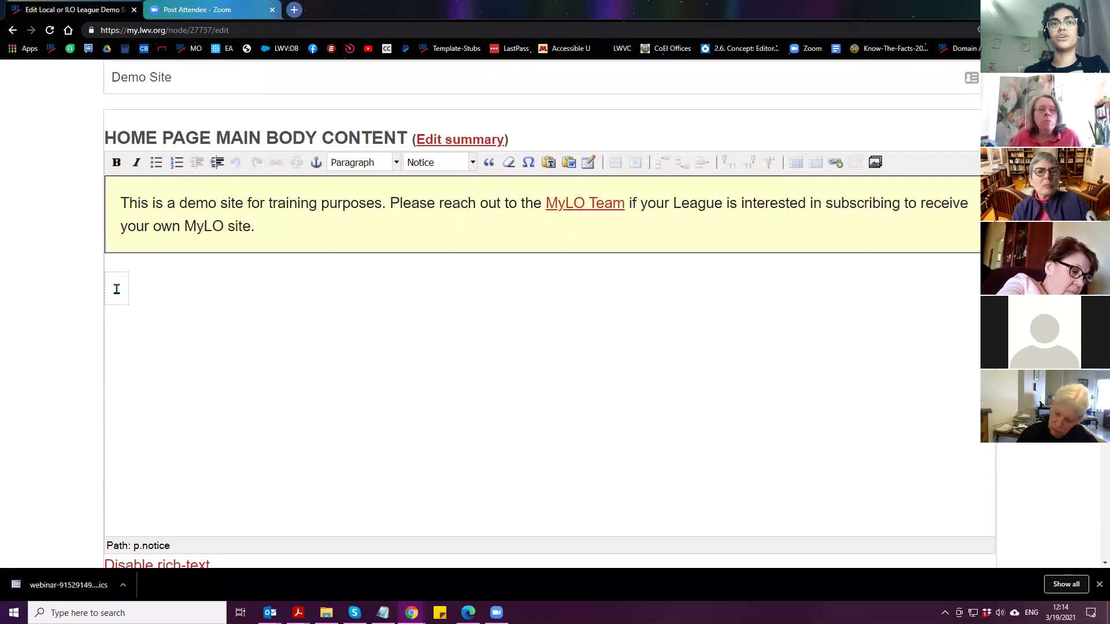
click(115, 289)
text(ROOY)
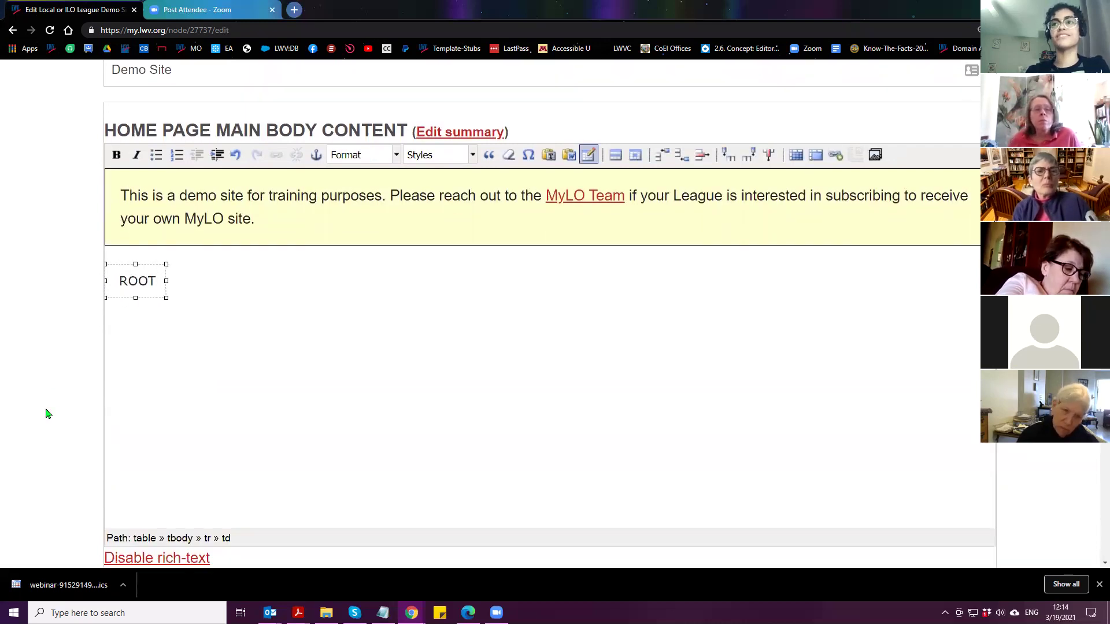
In the Full HTML source, replace the ROOT placeholder with the pasted VOTE411 iframe code
scroll(46, 413, down, 1)
scroll(87, 486, down, 1)
click(137, 492)
scroll(142, 521, down, 1)
click(144, 533)
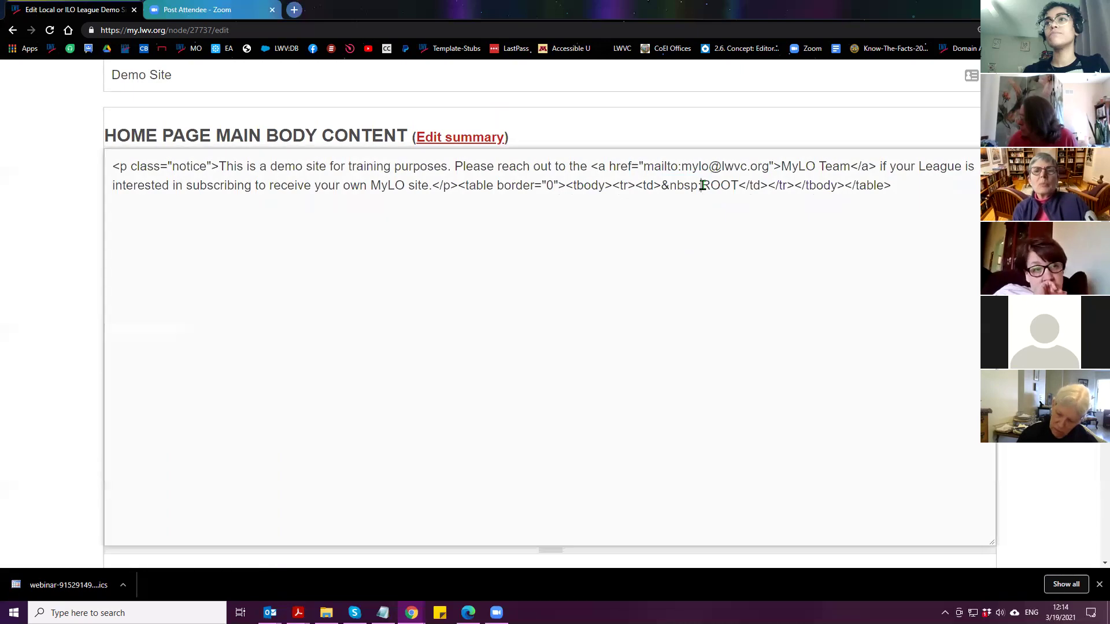
drag(739, 186, 703, 188)
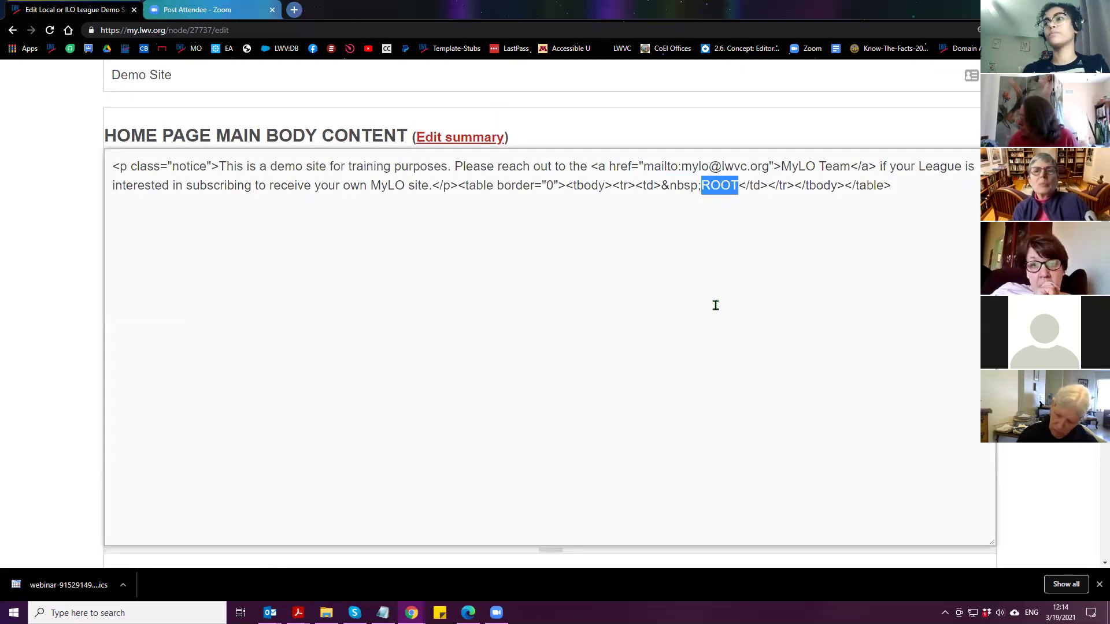
right_click(718, 188)
click(754, 243)
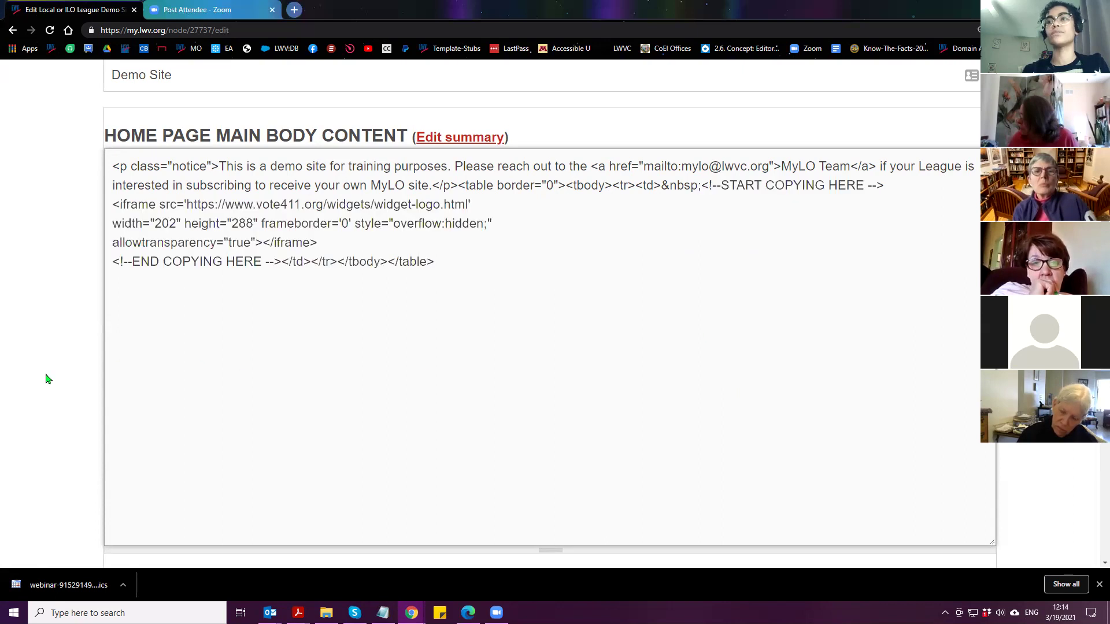
scroll(47, 379, down, 1)
click(125, 520)
scroll(75, 515, down, 1)
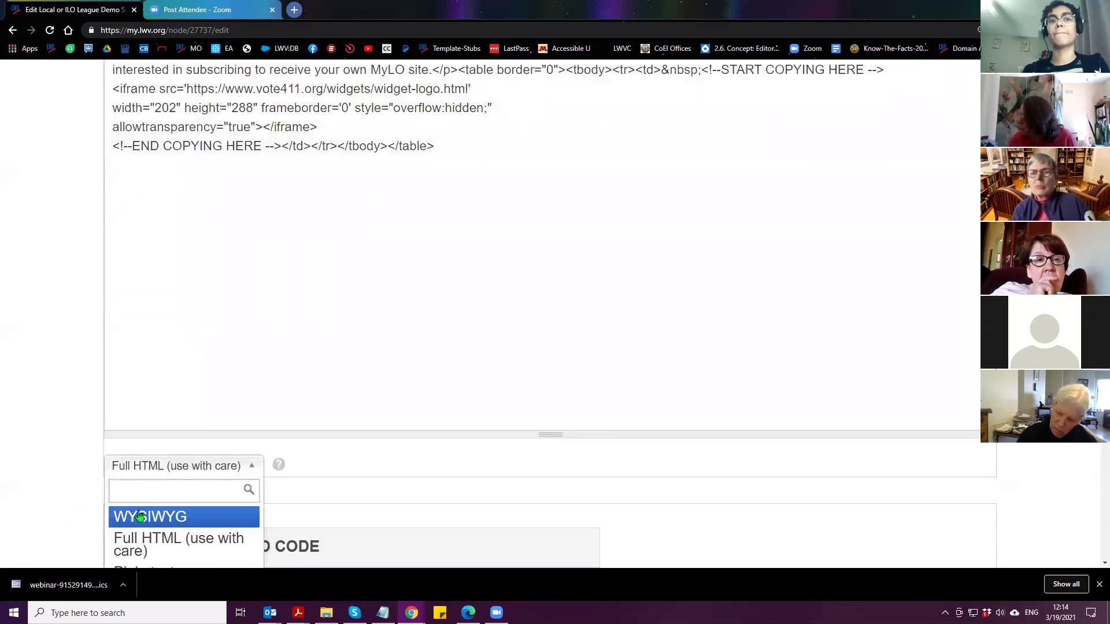
click(139, 516)
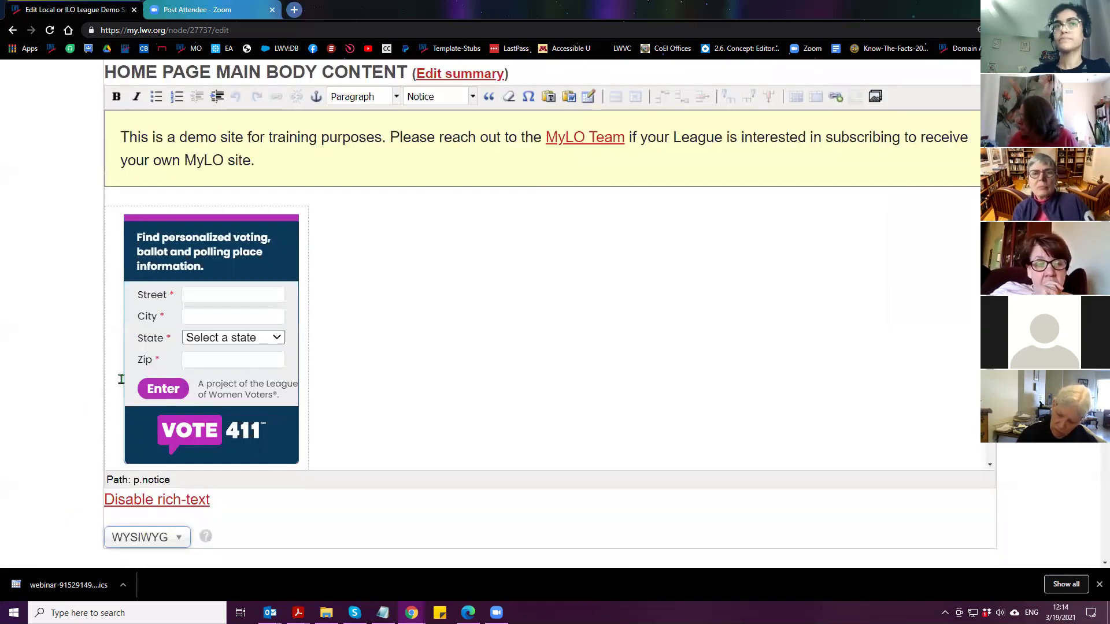
Select and delete the VOTE411 widget in the cell, then undo the deletion
click(119, 400)
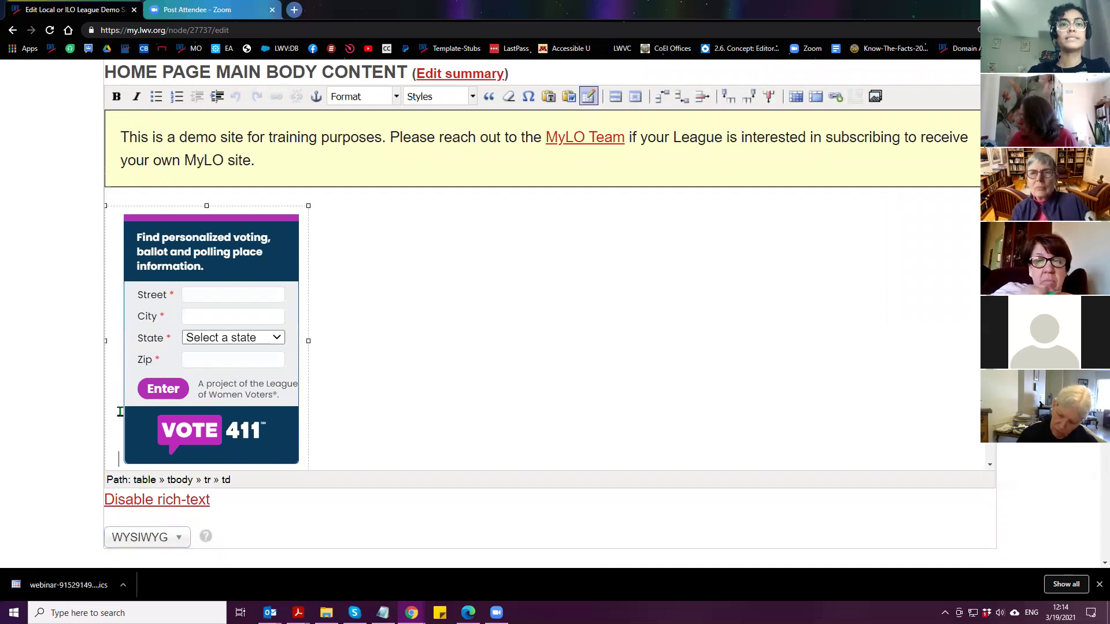
click(137, 541)
click(111, 455)
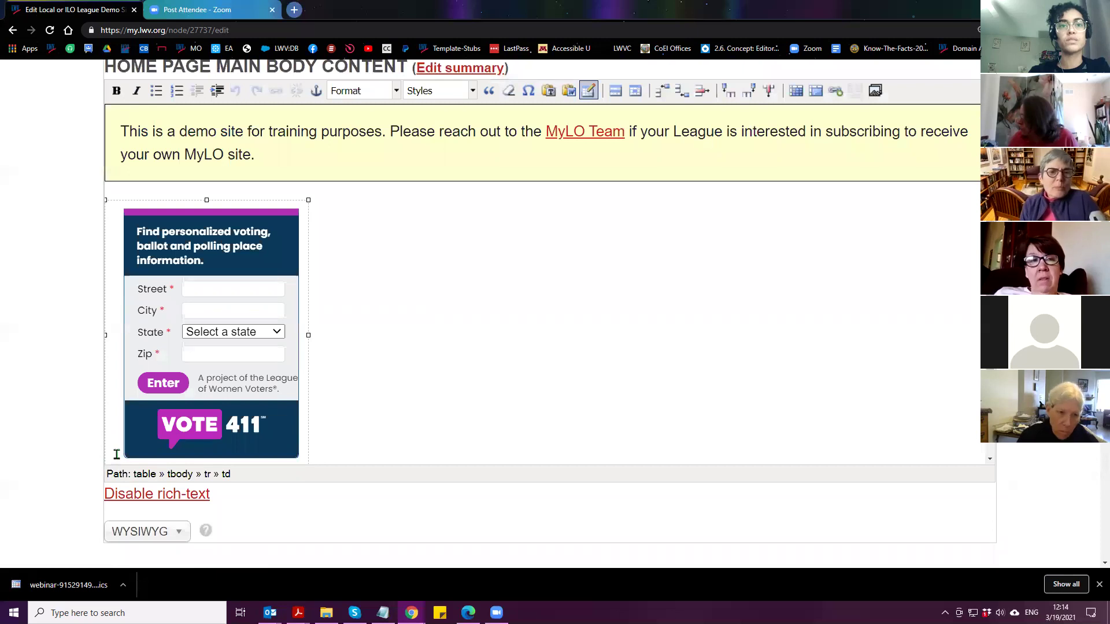
double_click(111, 455)
scroll(110, 445, down, 1)
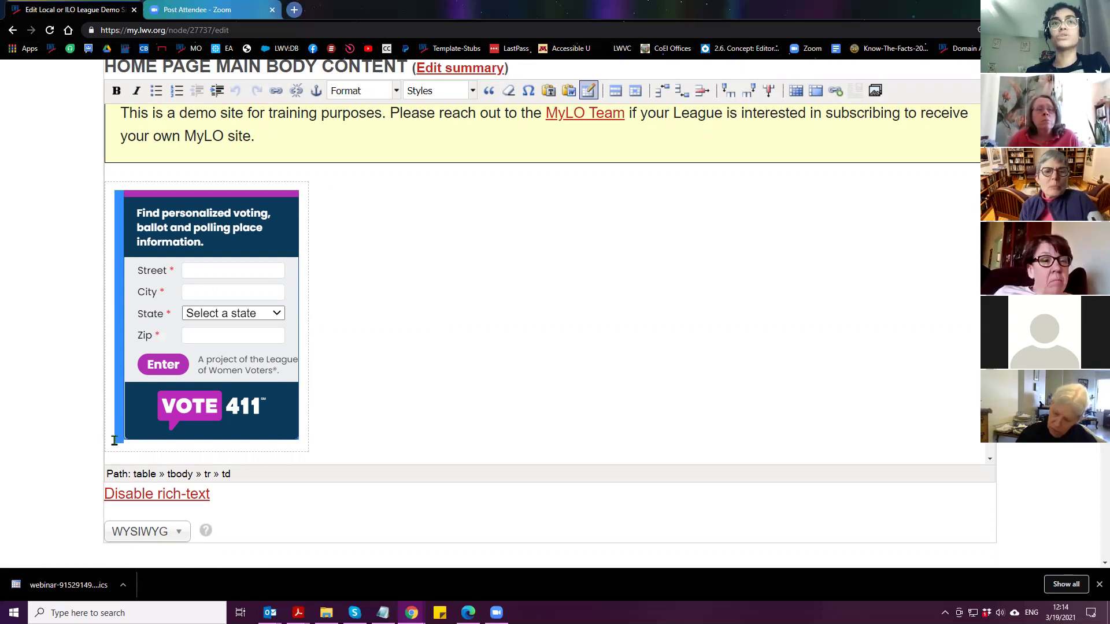
key(Delete)
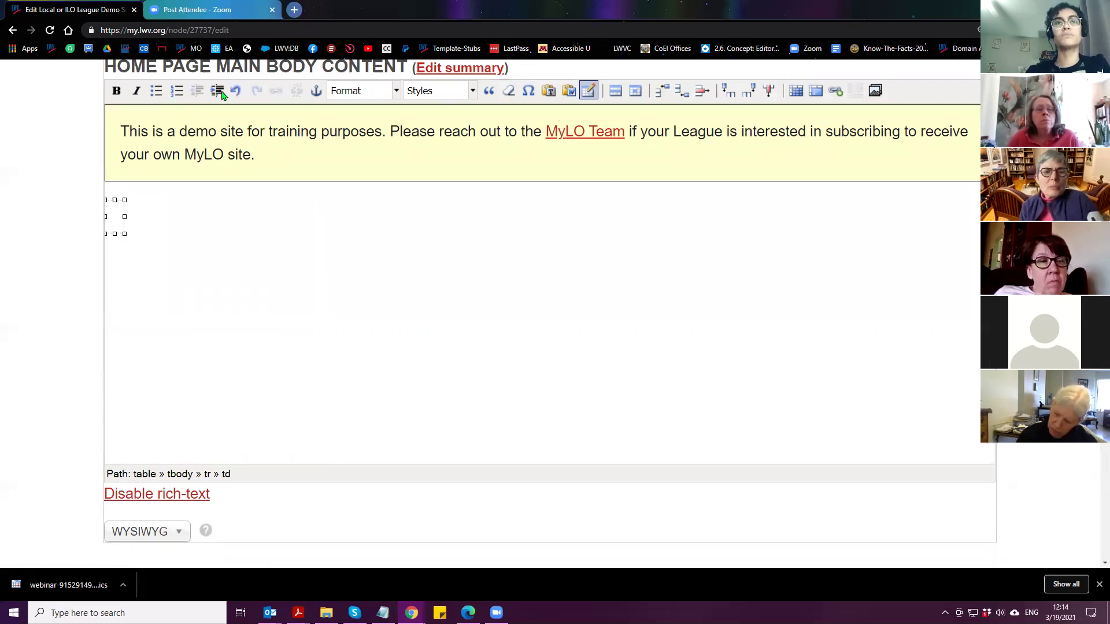
click(234, 91)
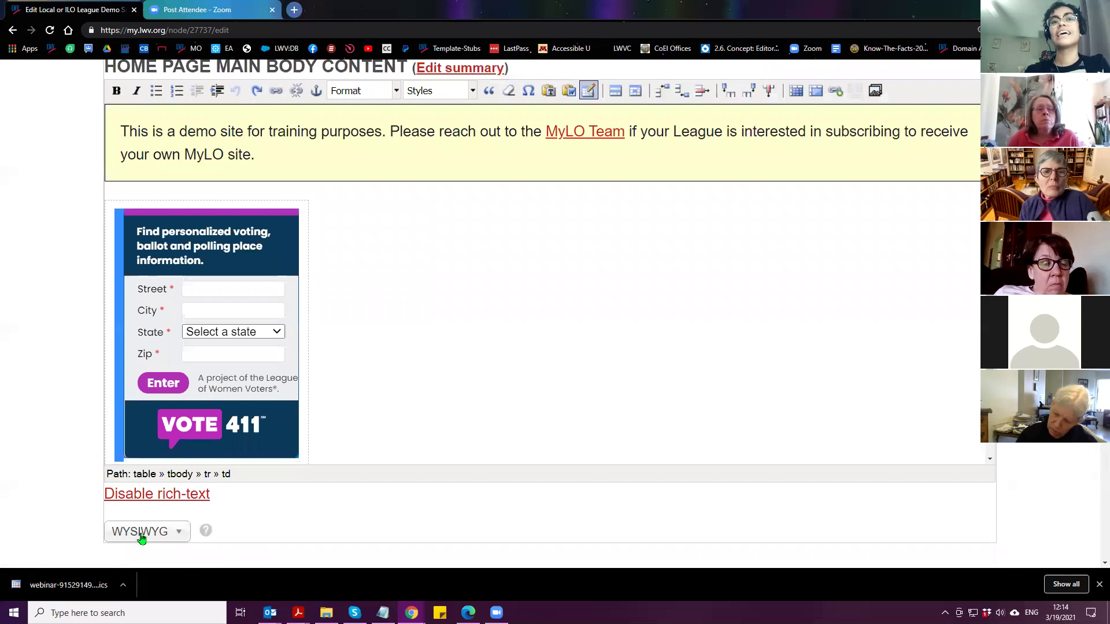
Switch the body to Full HTML and inspect the &nbsp; preceding the iframe in the cell
click(141, 530)
scroll(93, 446, down, 3)
click(127, 454)
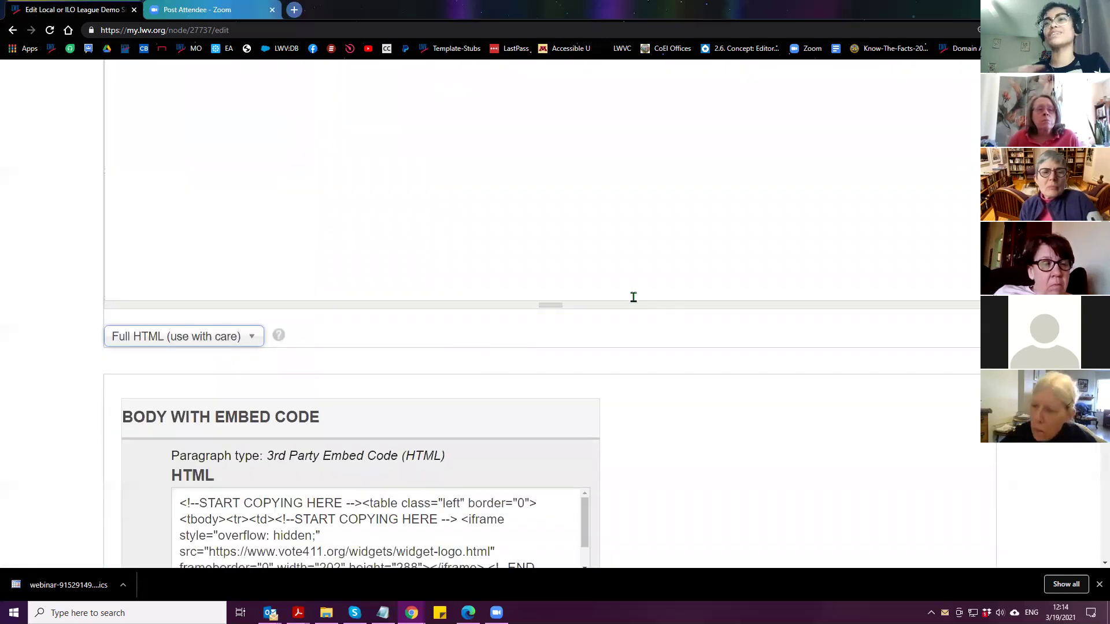
scroll(636, 289, up, 5)
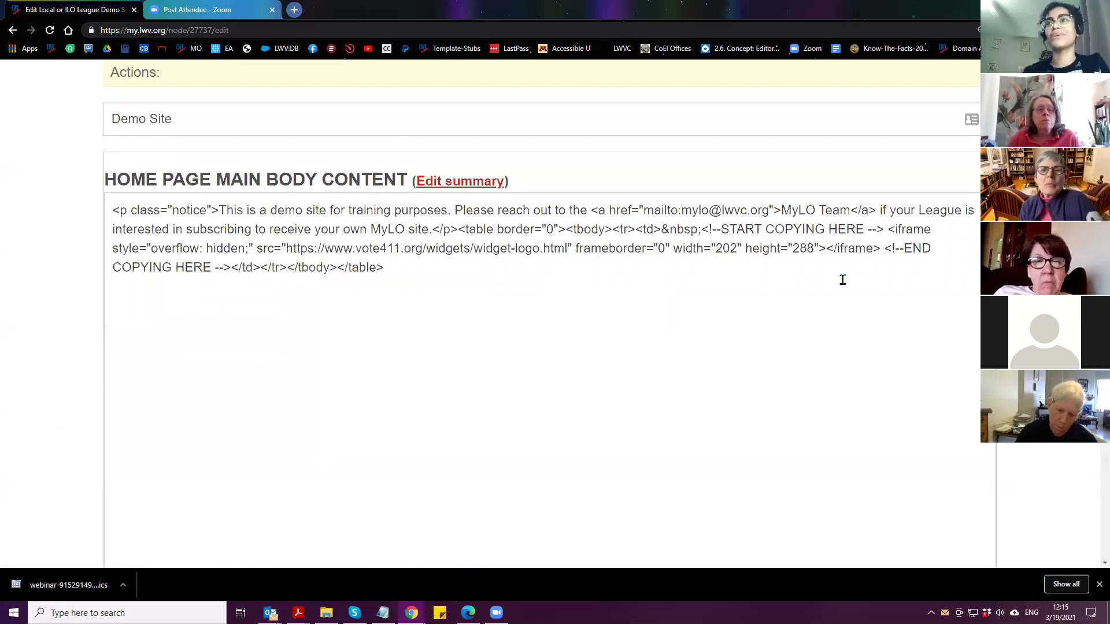
double_click(671, 230)
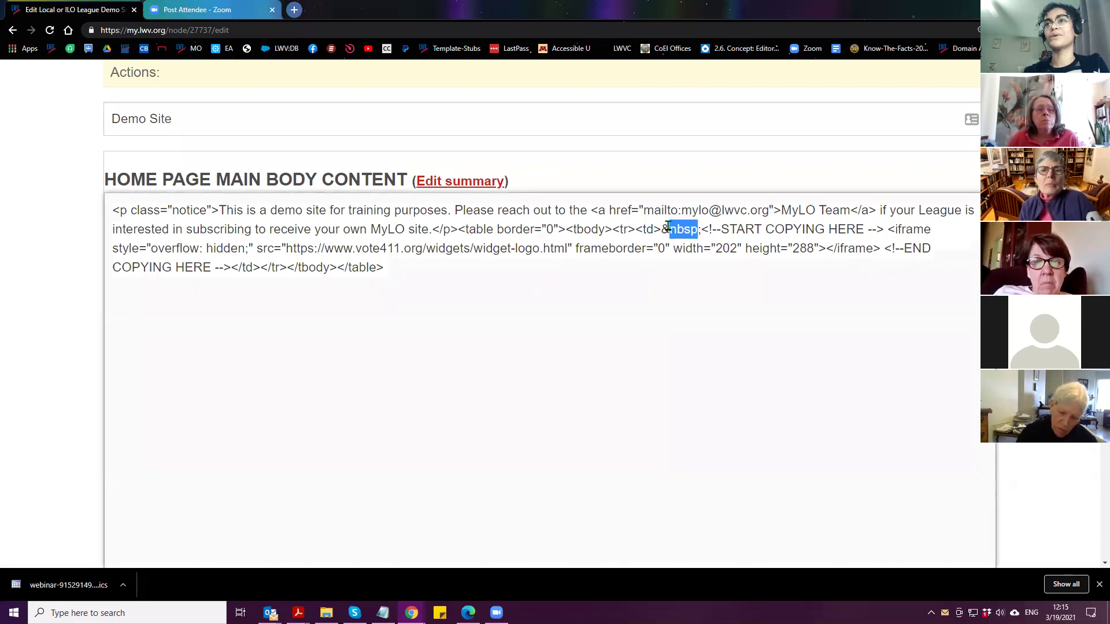
drag(660, 230, 701, 229)
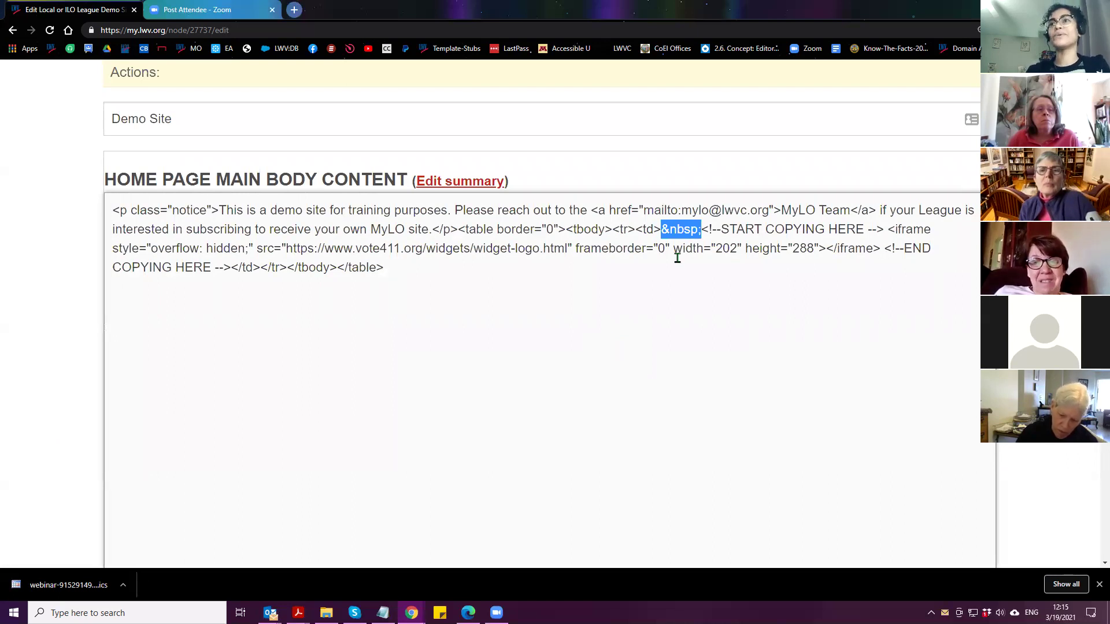
click(684, 231)
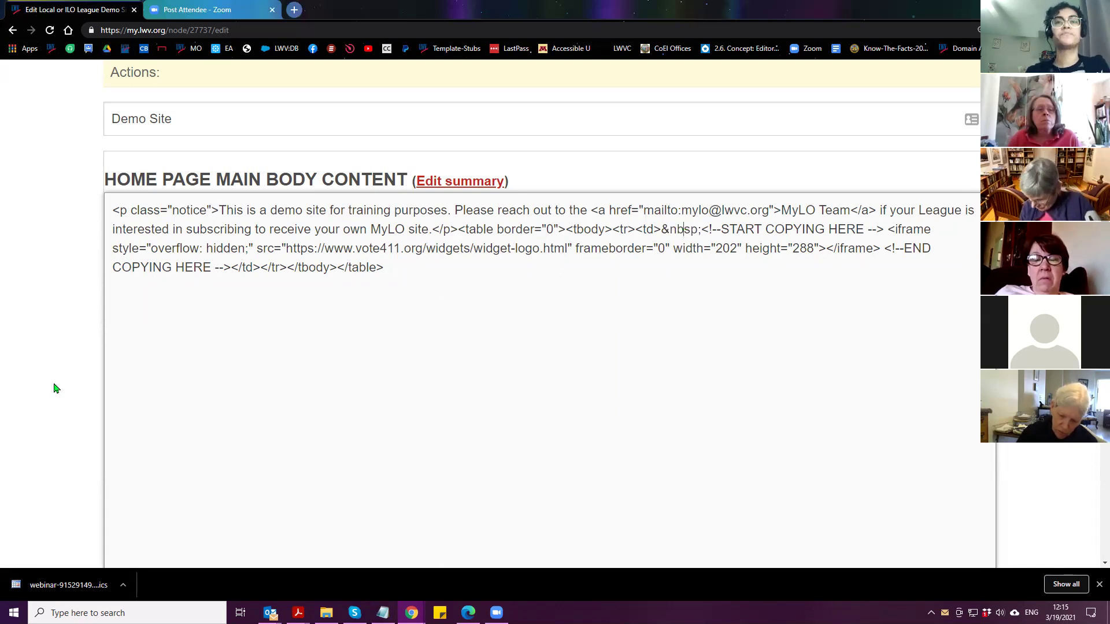
scroll(56, 388, up, 5)
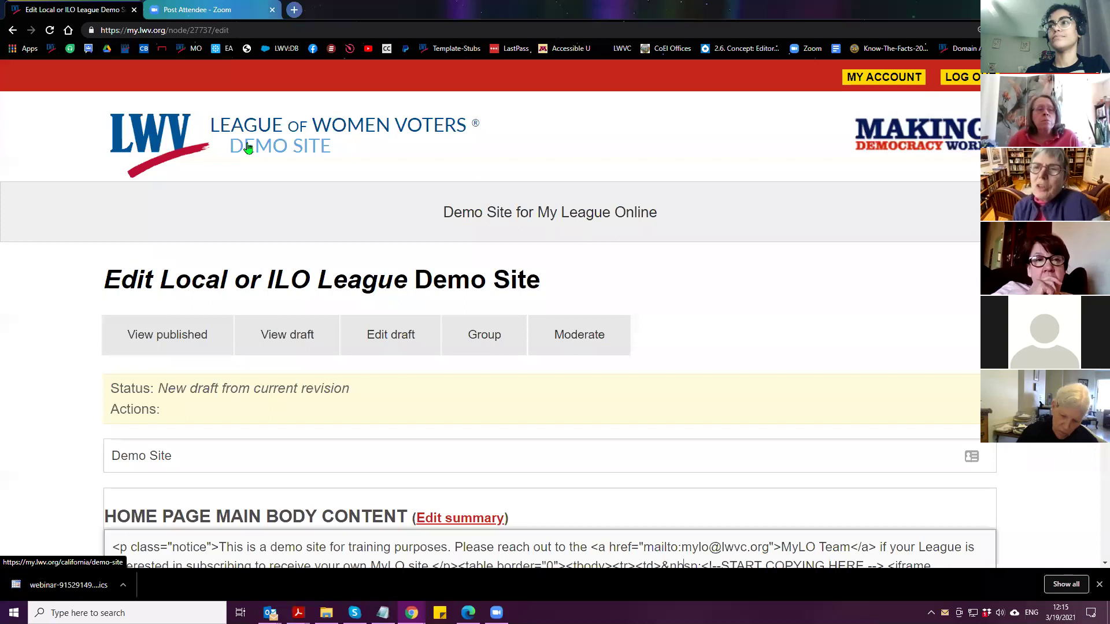
Set the home page body's text format to WYSIWYG
scroll(86, 261, down, 3)
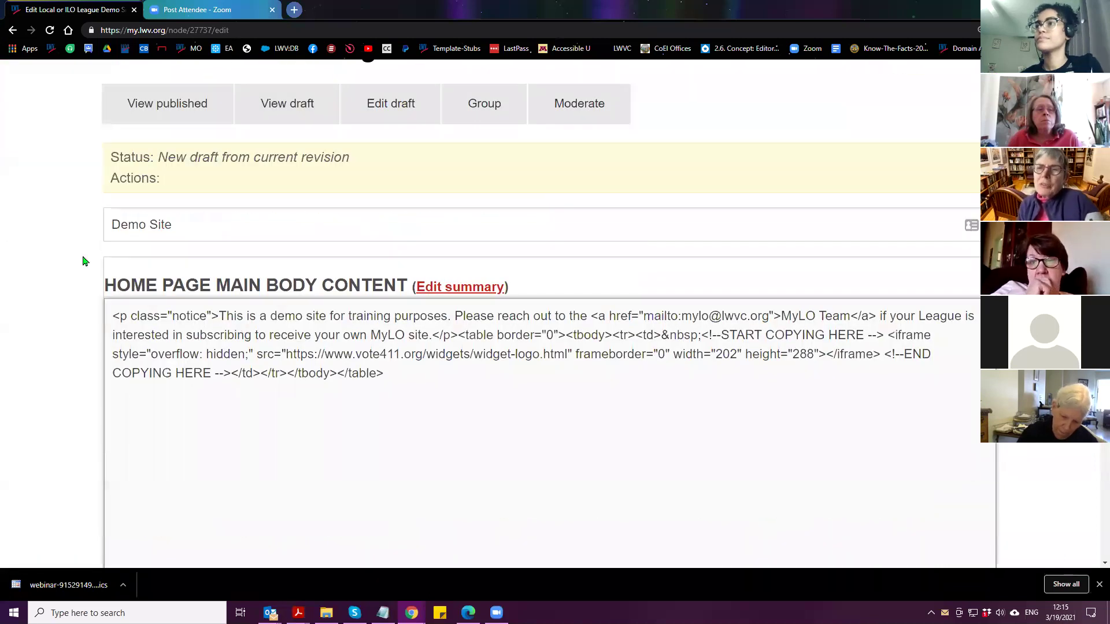
scroll(83, 261, down, 2)
scroll(86, 264, down, 2)
click(144, 506)
click(127, 547)
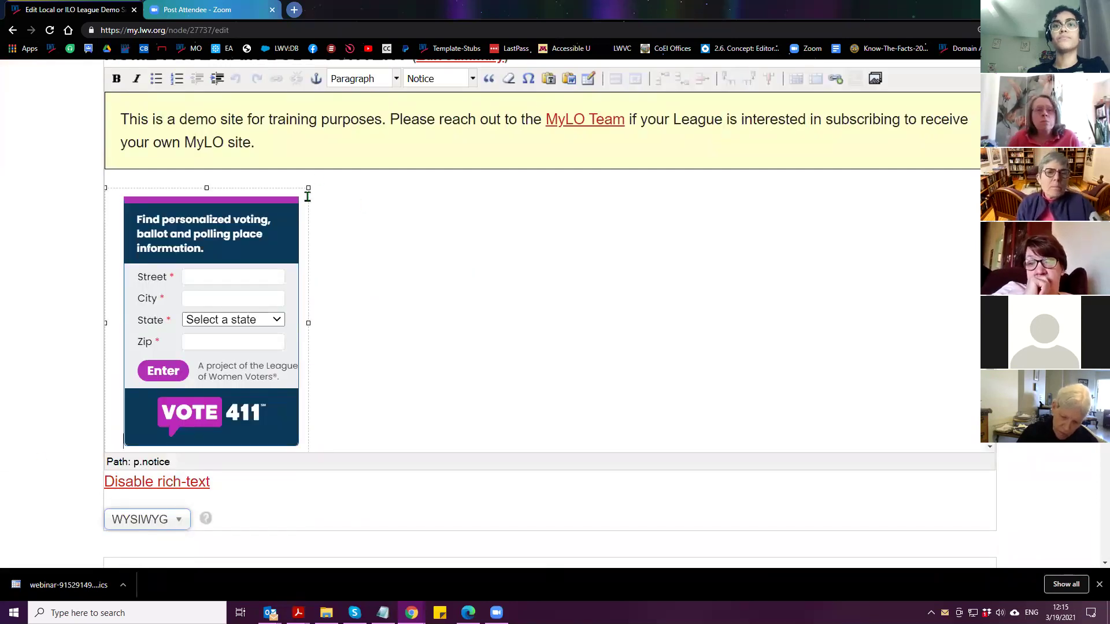
Add an empty column to the VOTE411 widget table and put the caret in it
click(307, 196)
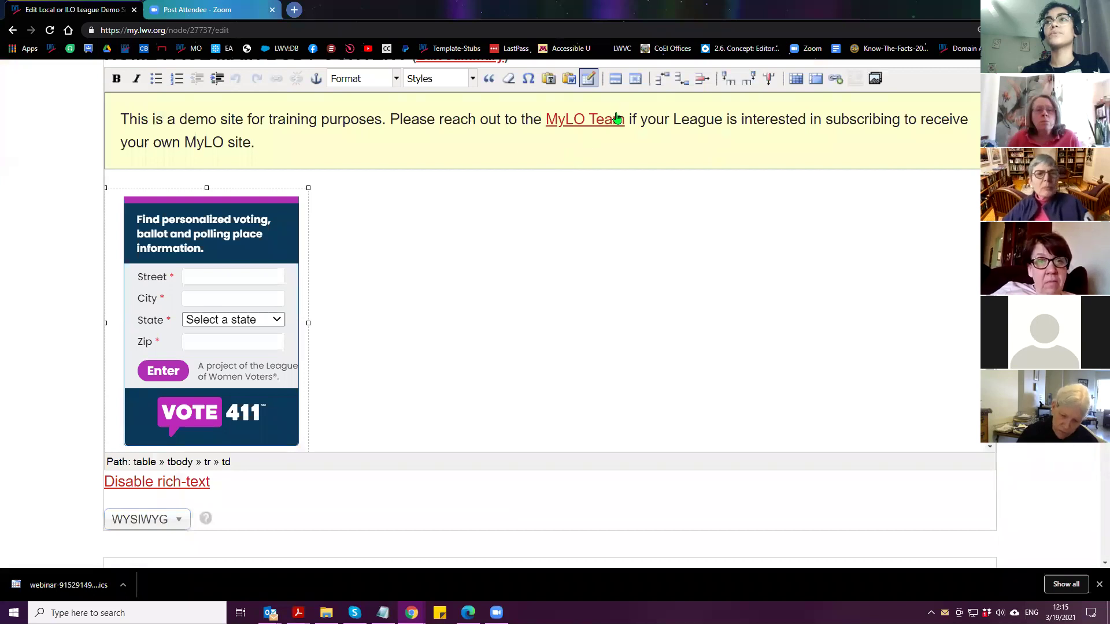
click(749, 79)
click(319, 207)
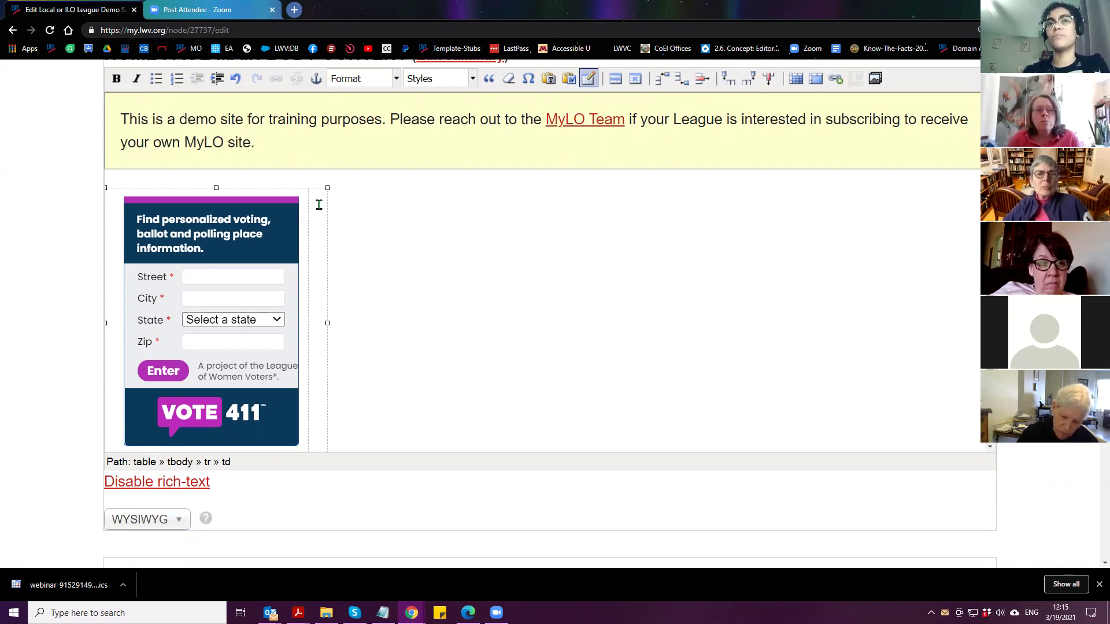
key(Down)
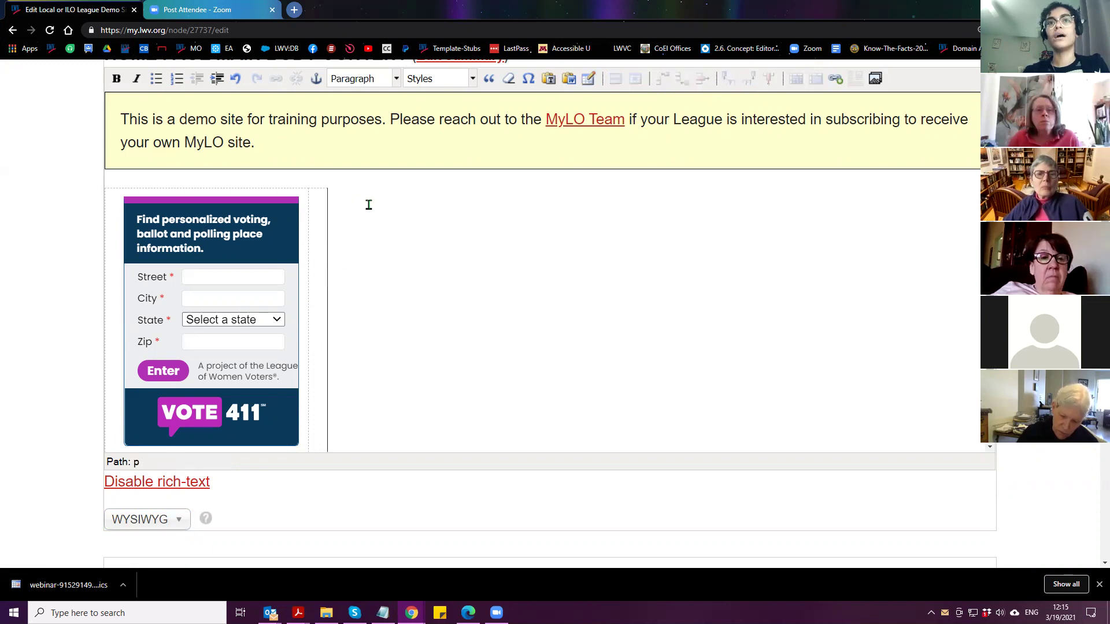
text(h)
key(BackSpace)
key(BackSpace)
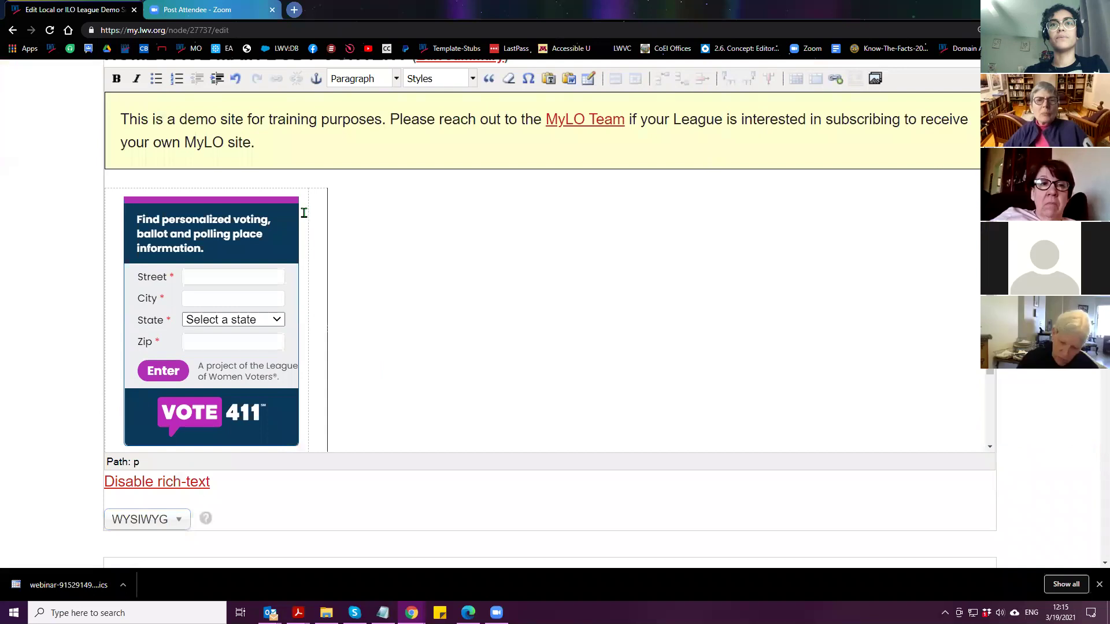
click(320, 264)
scroll(10, 310, down, 8)
Enlarge the embed code box and set the embed field's format to WYSIWYG
click(225, 331)
click(224, 332)
drag(379, 309, 374, 478)
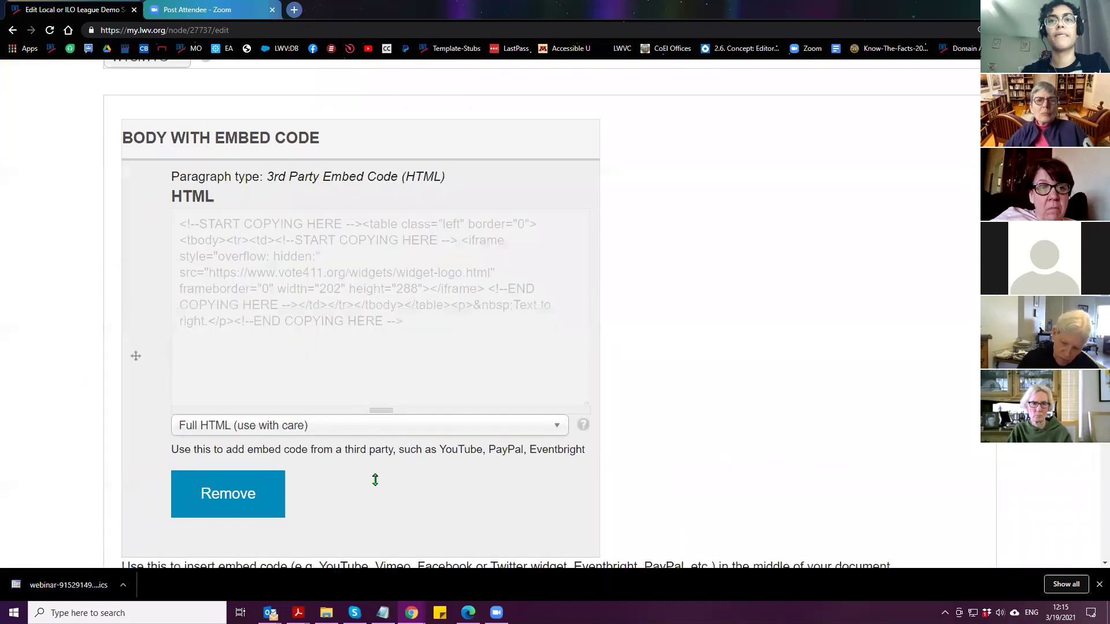
click(248, 503)
click(249, 548)
Insert a new column in the embed table before 'Text to right.' and place the caret there
click(455, 250)
drag(372, 244, 494, 303)
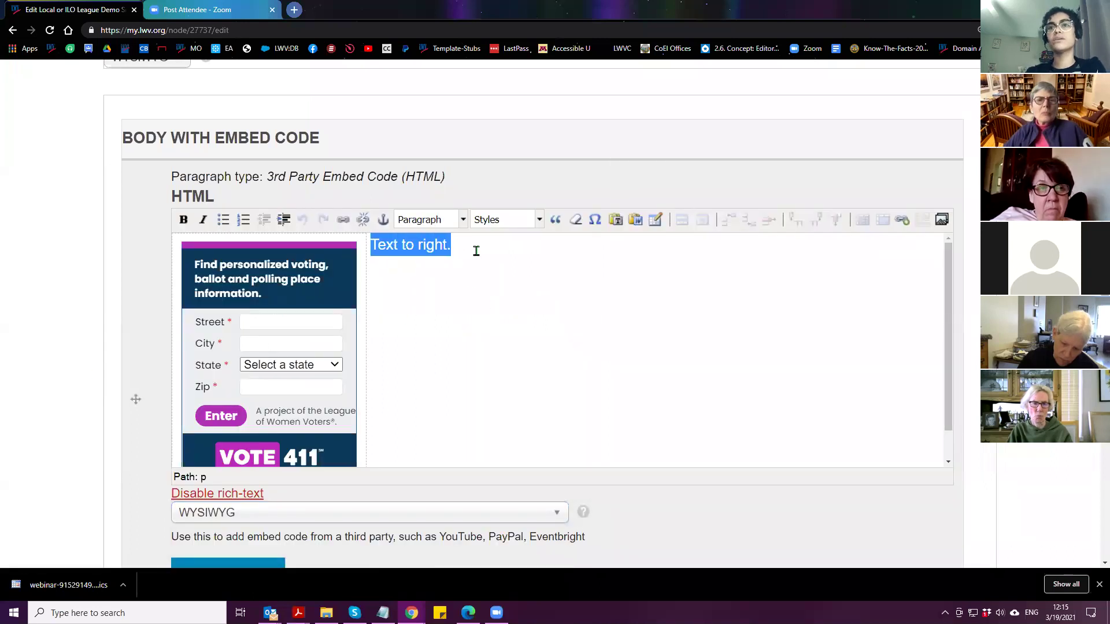
click(471, 247)
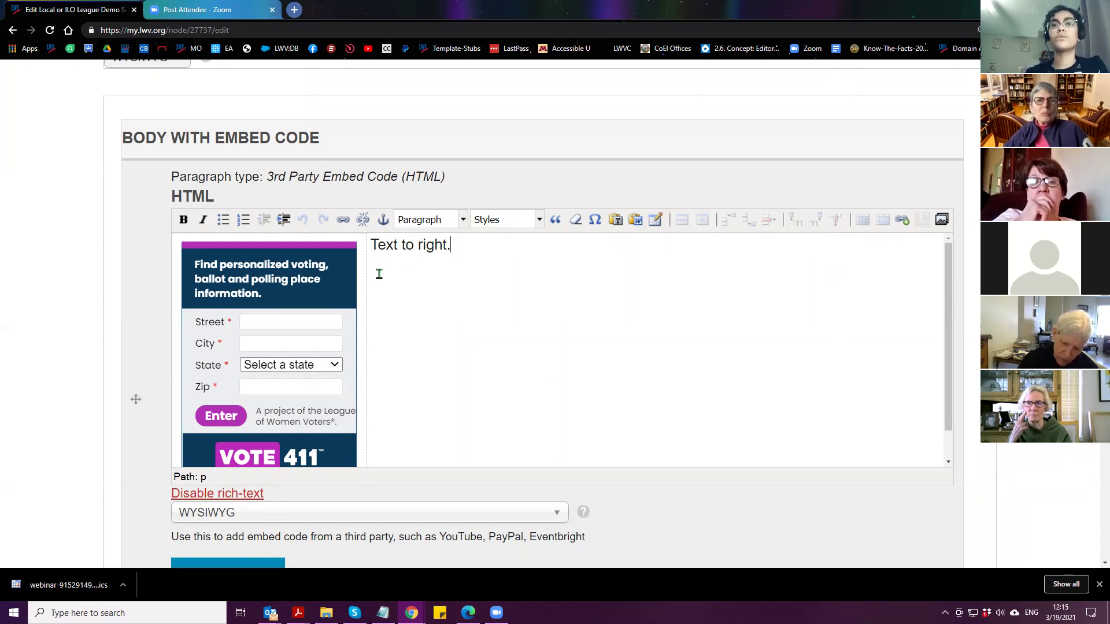
click(361, 283)
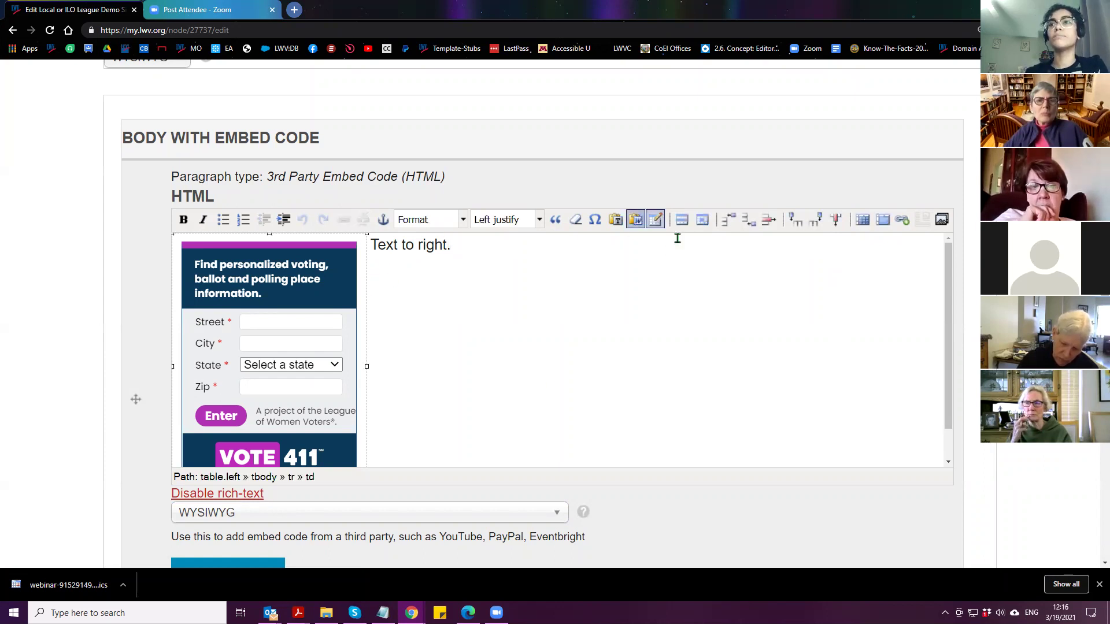
click(817, 226)
click(378, 354)
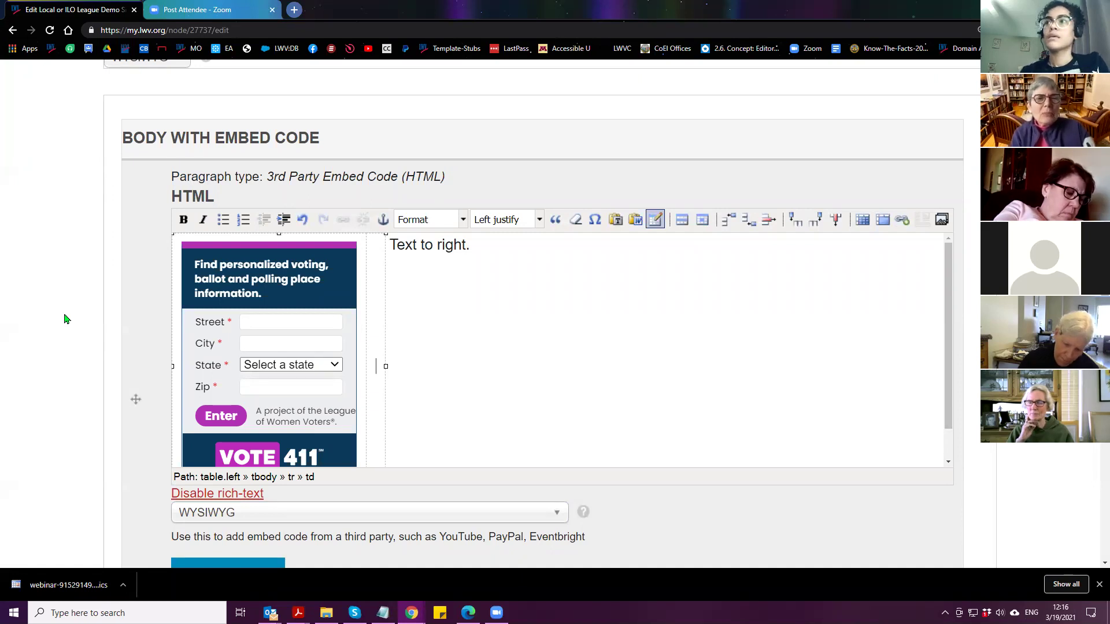
scroll(64, 318, down, 1)
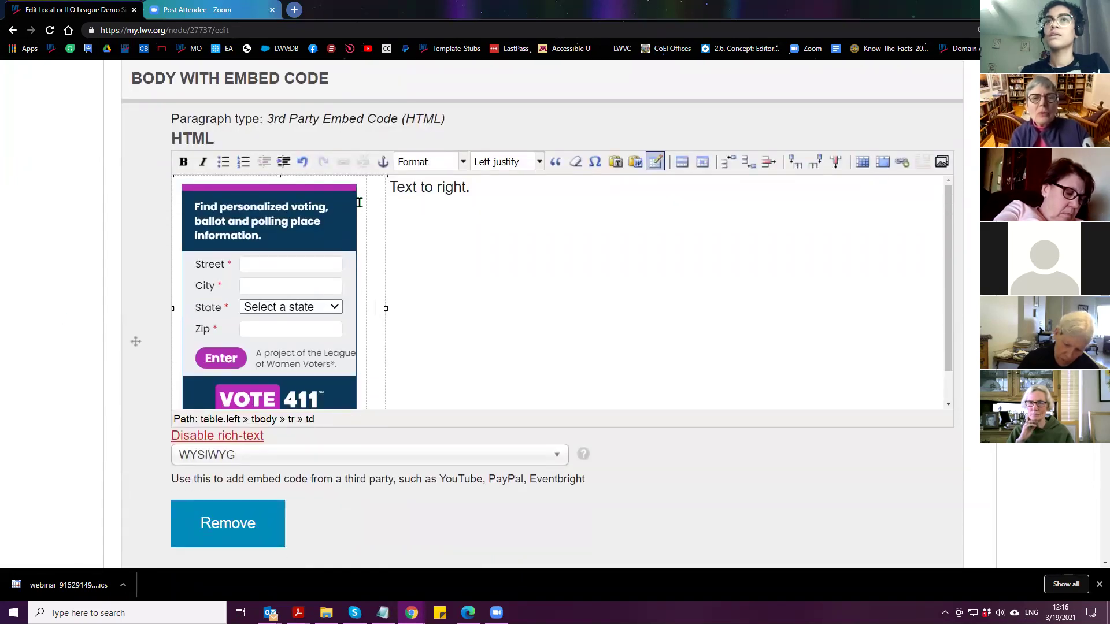
scroll(92, 361, up, 7)
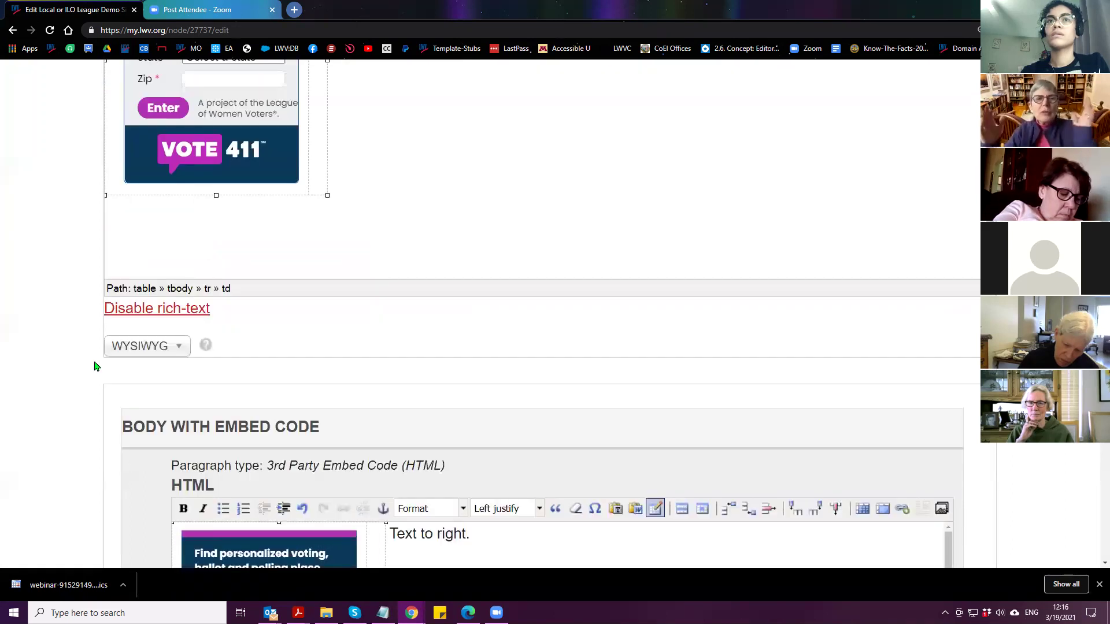
scroll(67, 364, down, 4)
scroll(66, 363, down, 1)
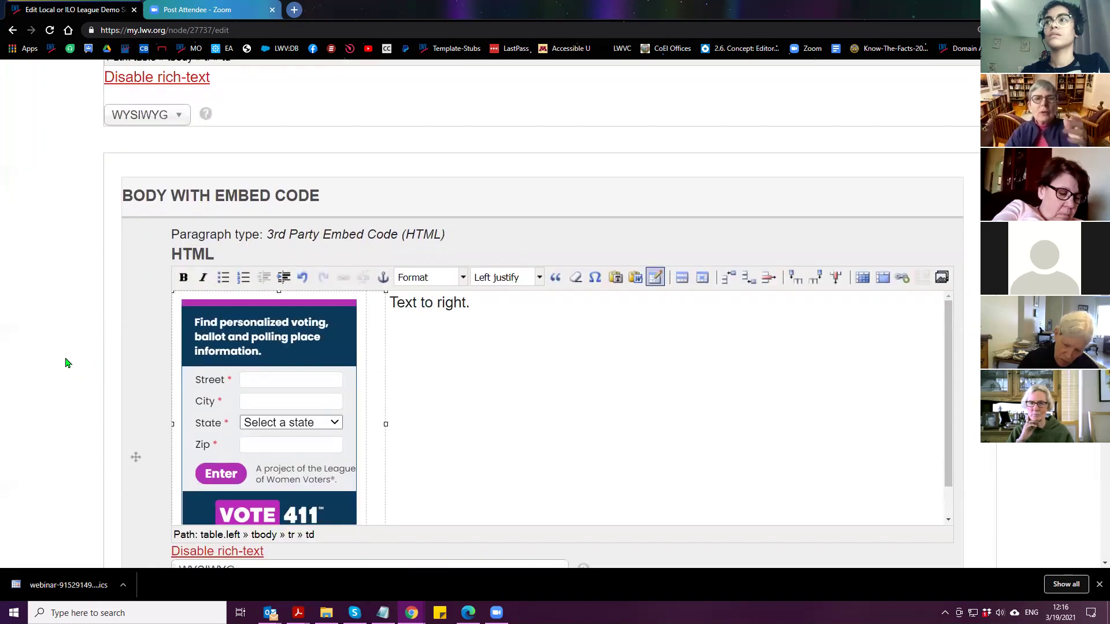
scroll(65, 363, up, 10)
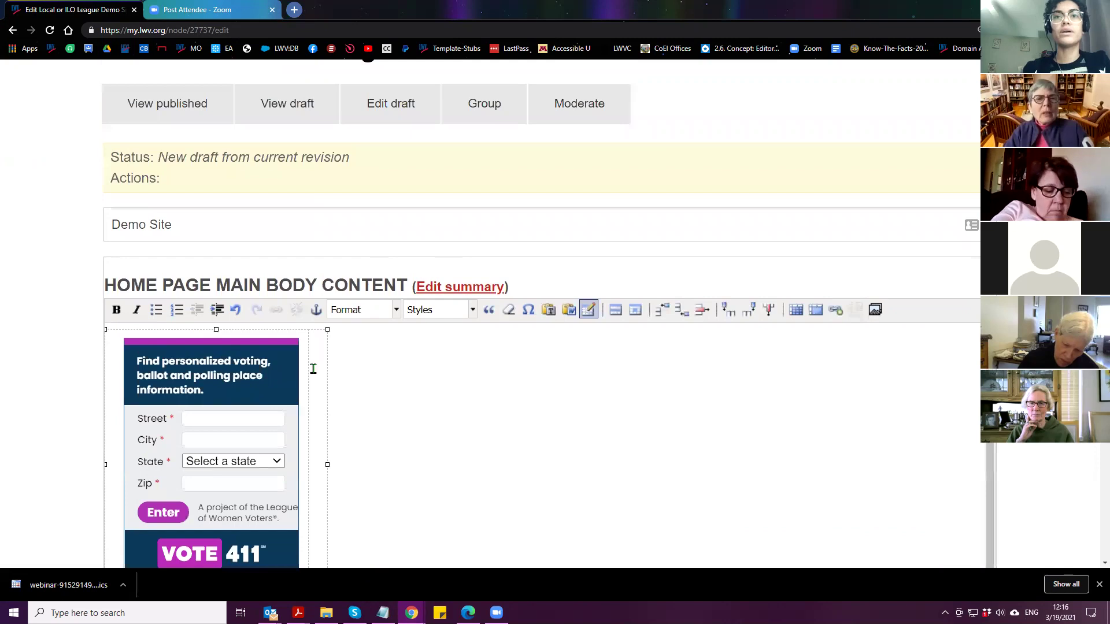
scroll(208, 355, down, 2)
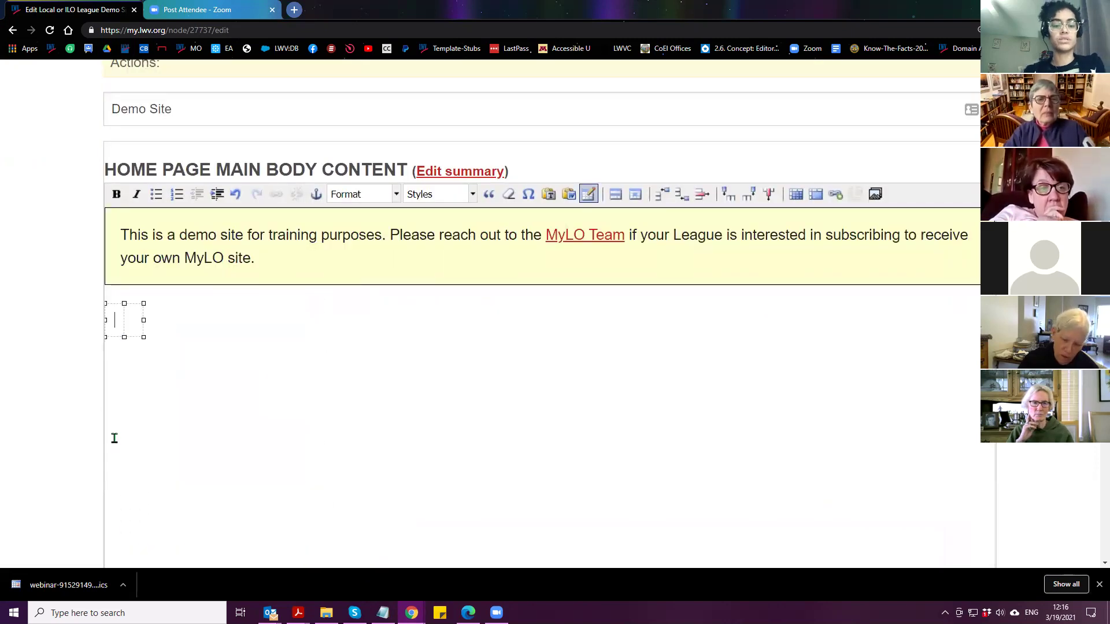
Type 'Table' and 'Header' into the two cells and set the table's alignment to Center
text(Table )
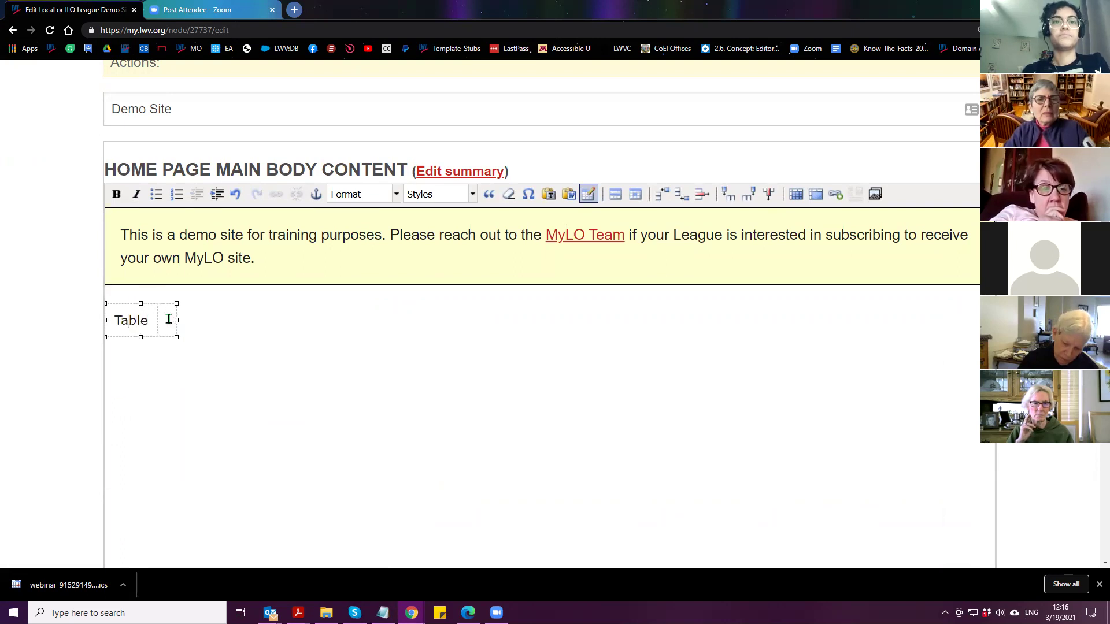
text(Header)
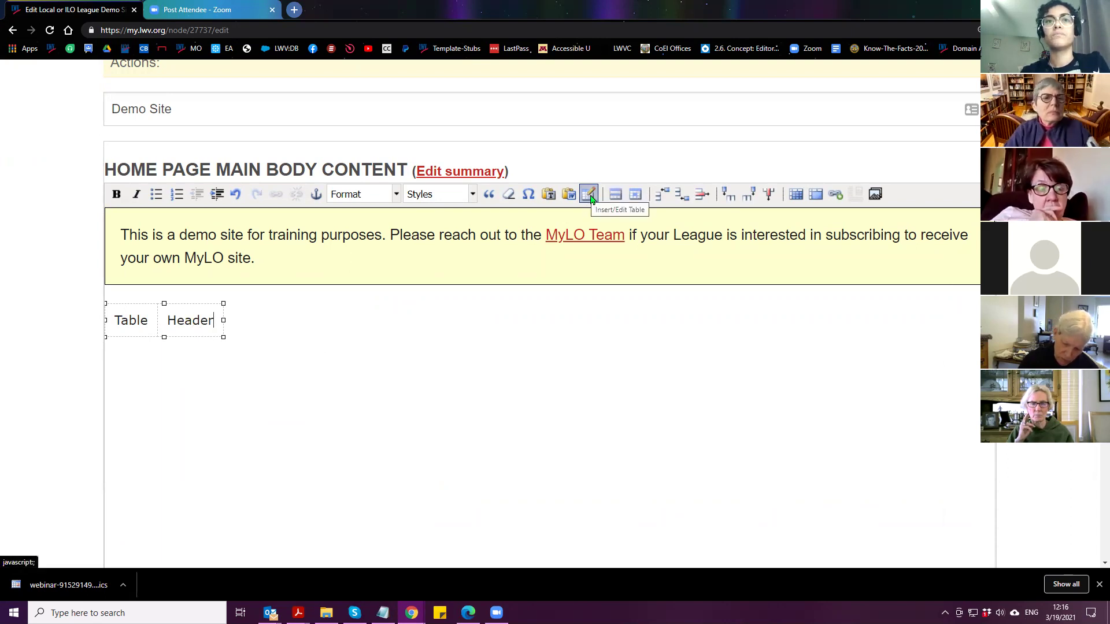
click(590, 197)
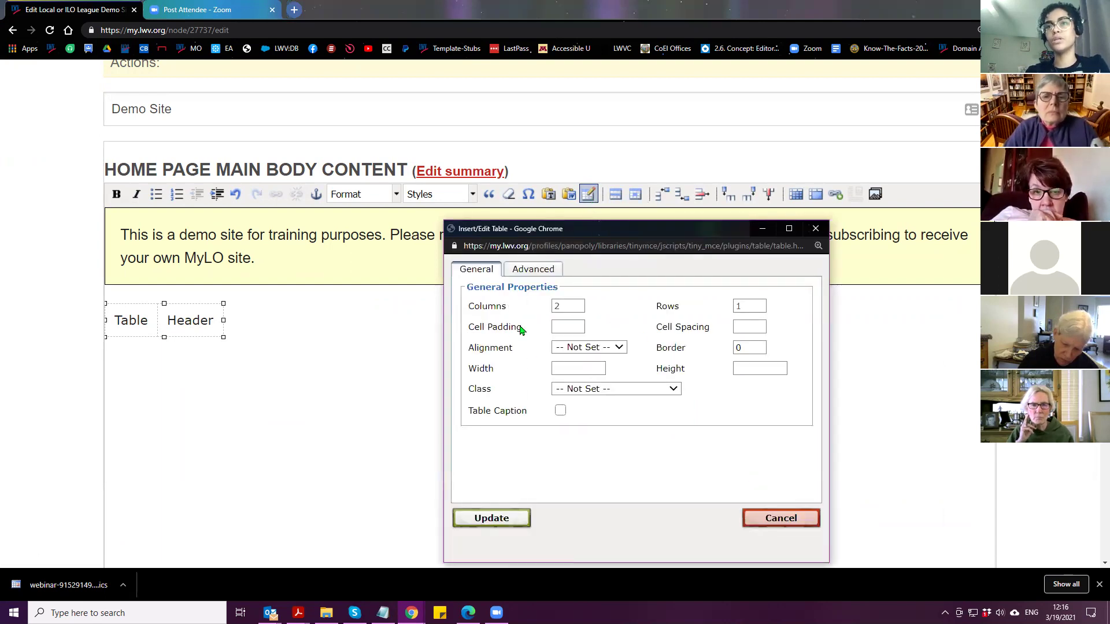
click(591, 349)
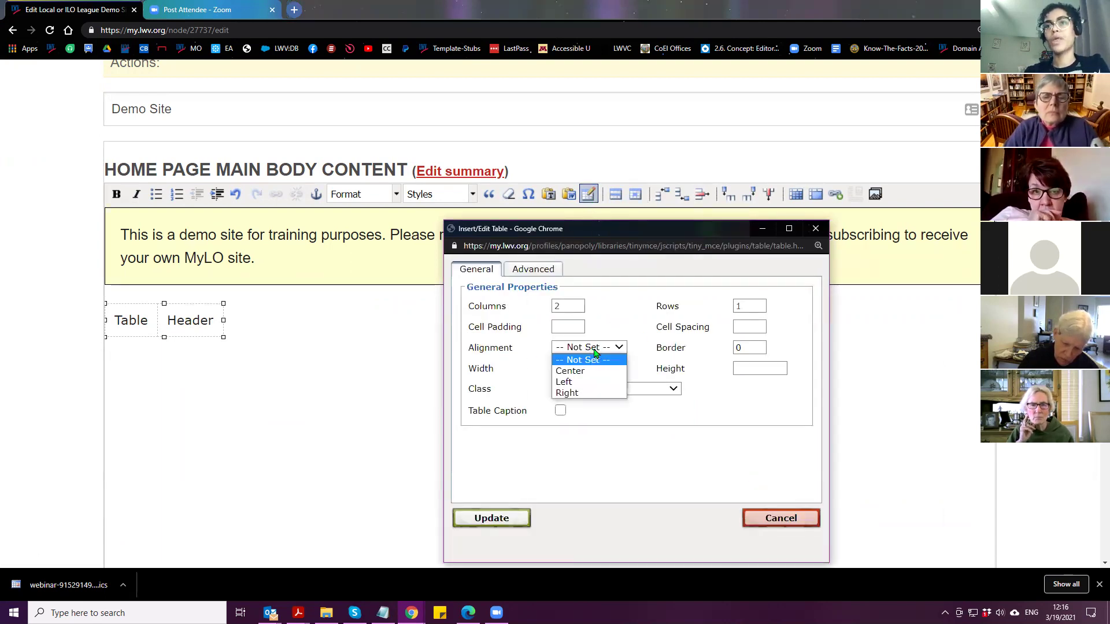
click(595, 372)
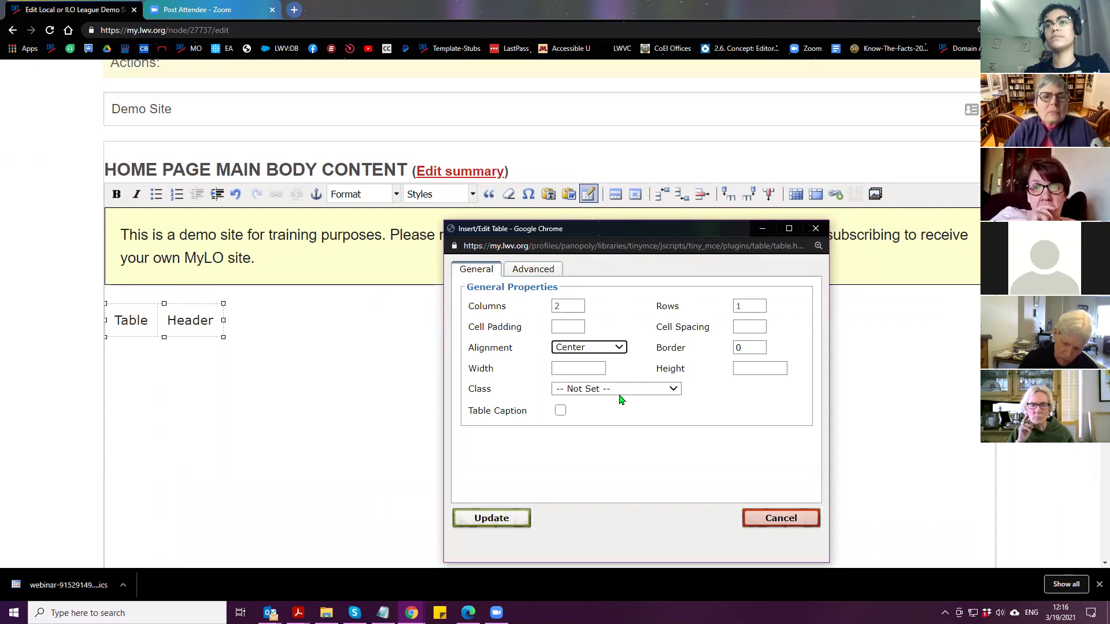
click(620, 390)
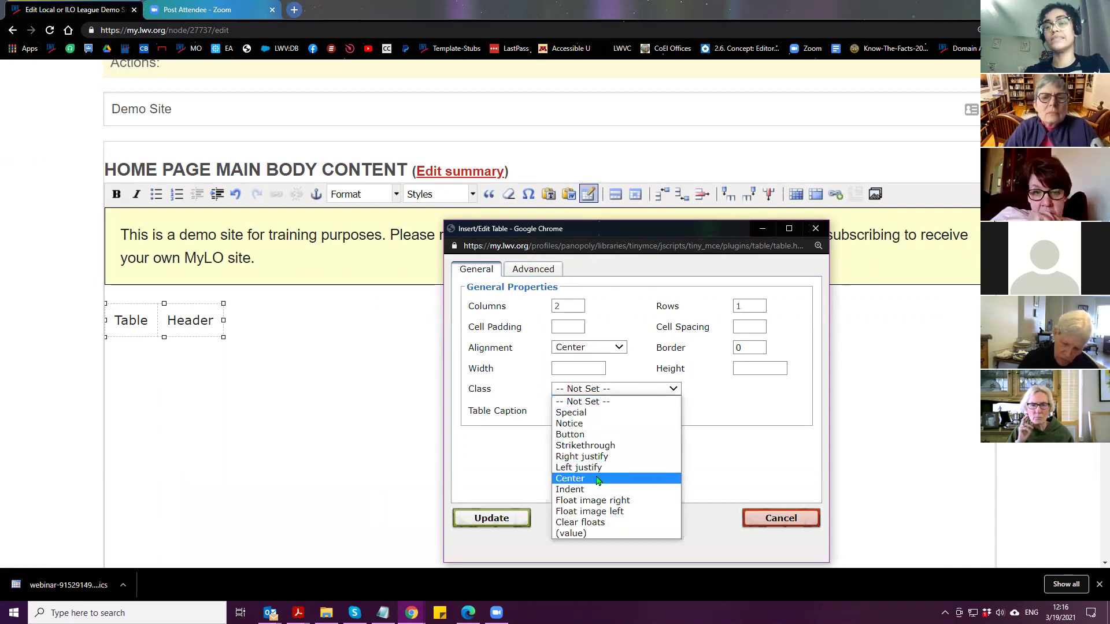
click(541, 371)
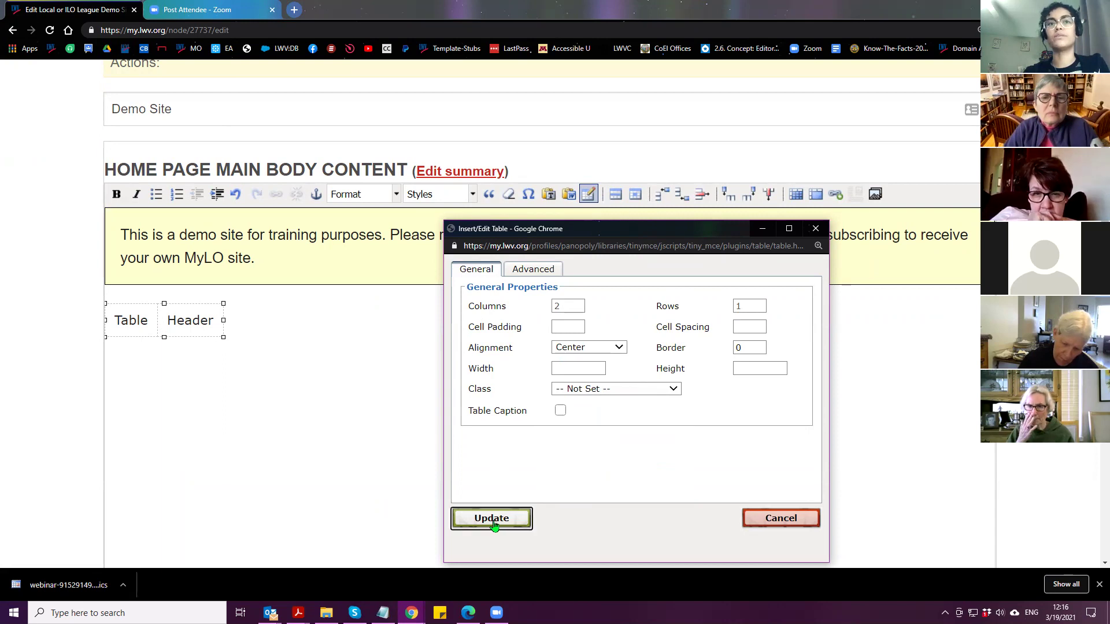
click(495, 518)
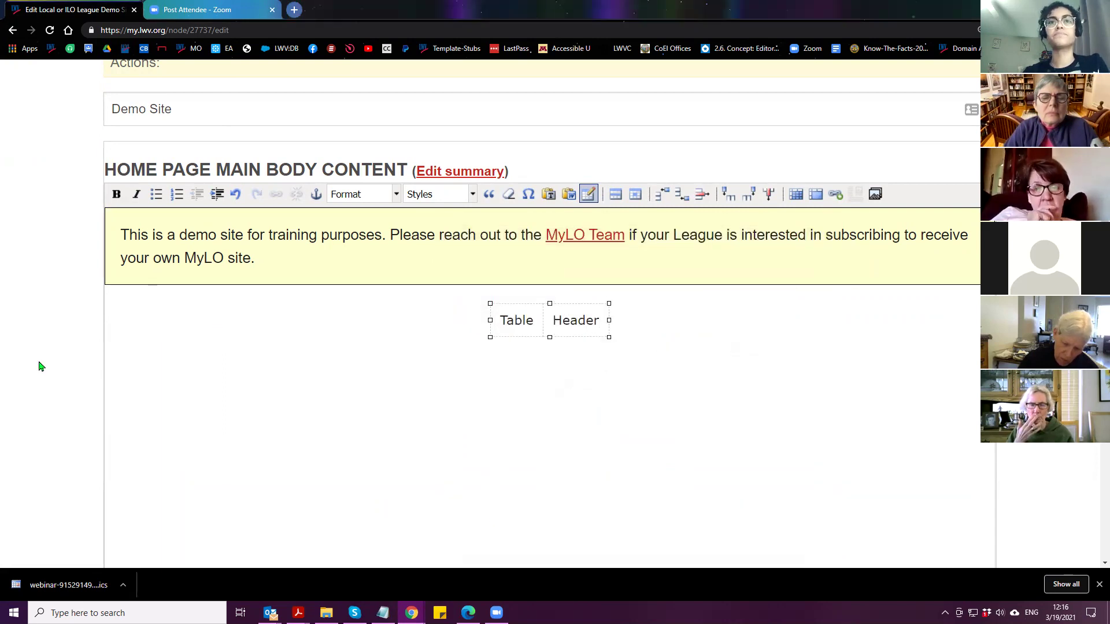
Save the edited Demo Site draft and confirm the 'has been updated' message
scroll(46, 370, down, 2)
scroll(49, 371, down, 1)
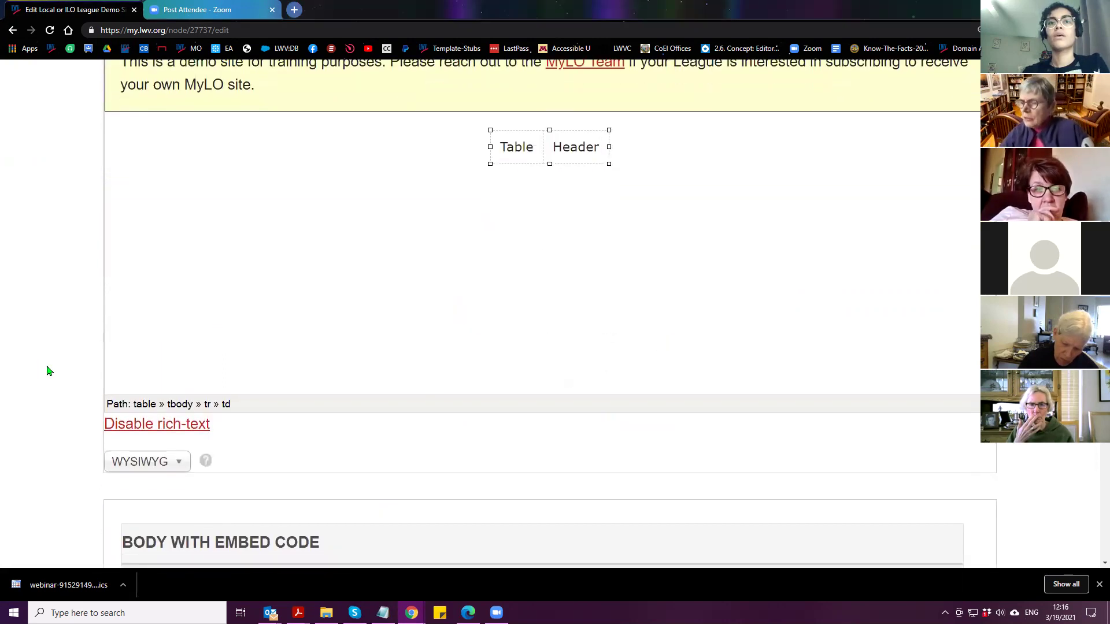
scroll(49, 370, down, 15)
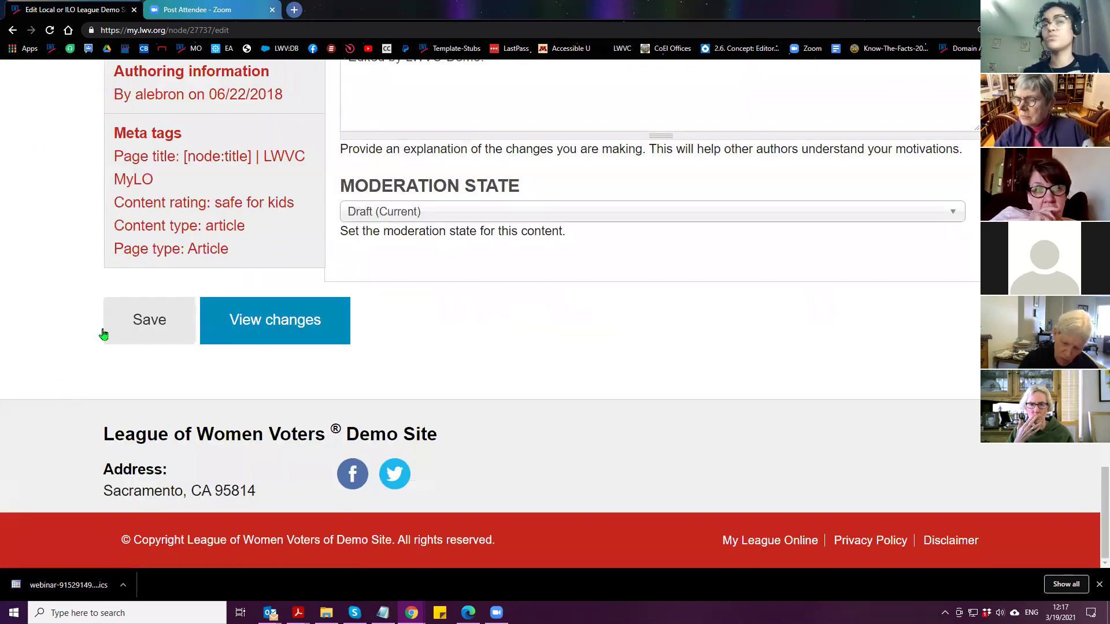
click(135, 335)
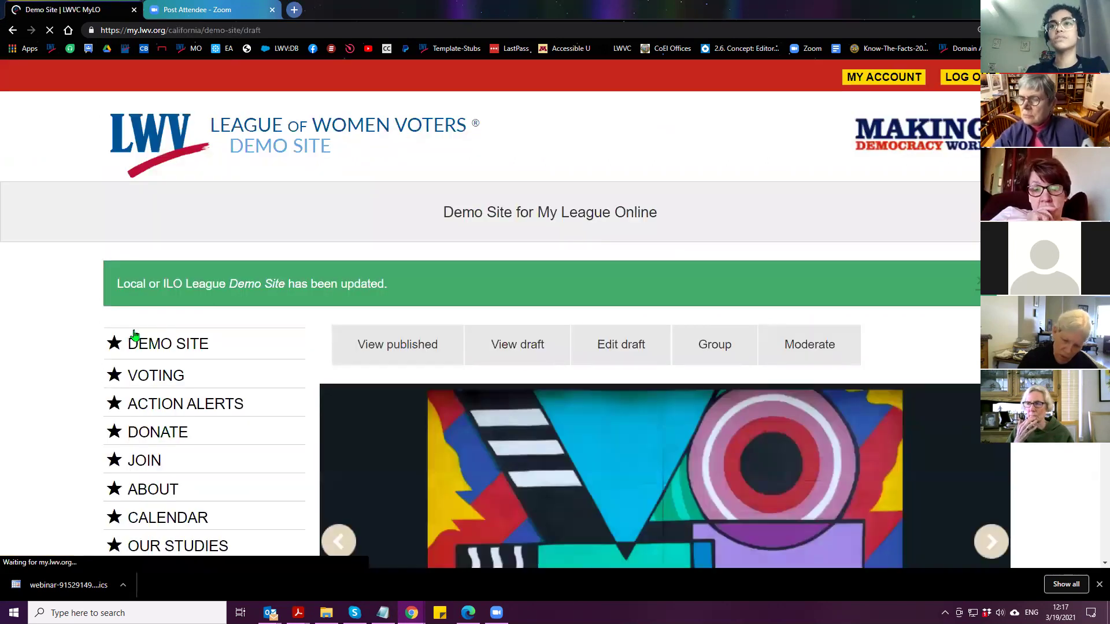
scroll(391, 283, down, 7)
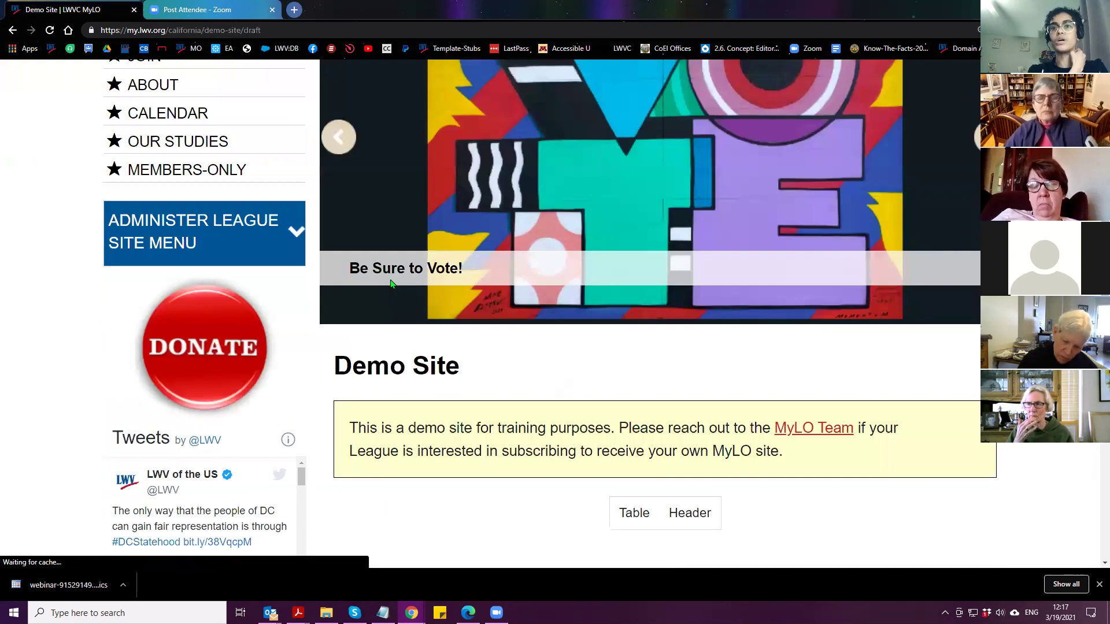
scroll(391, 284, down, 3)
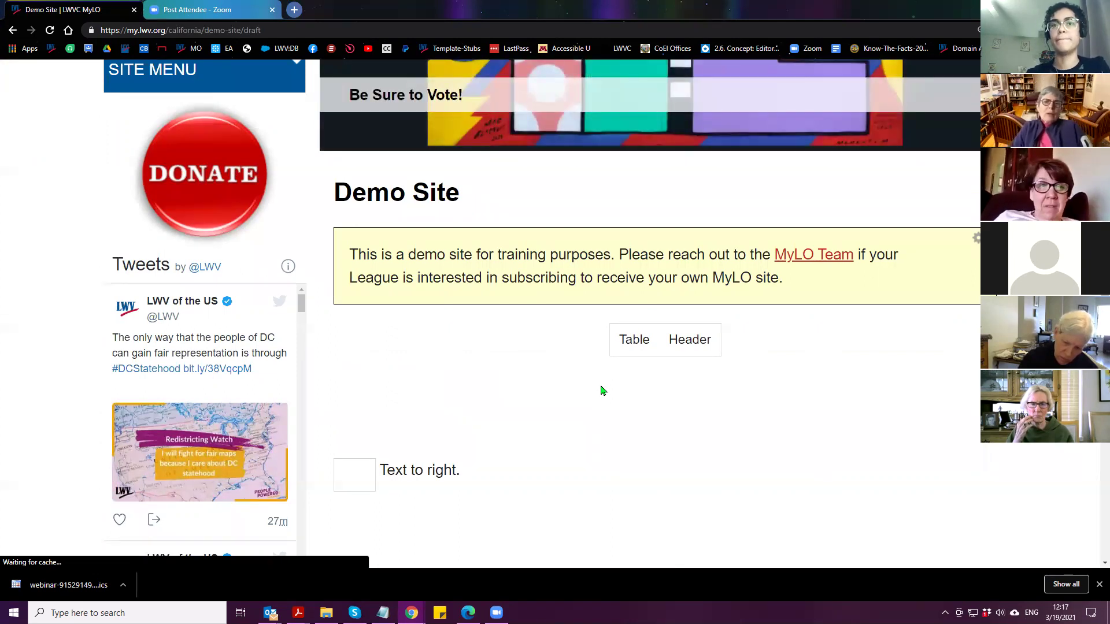
scroll(609, 393, up, 6)
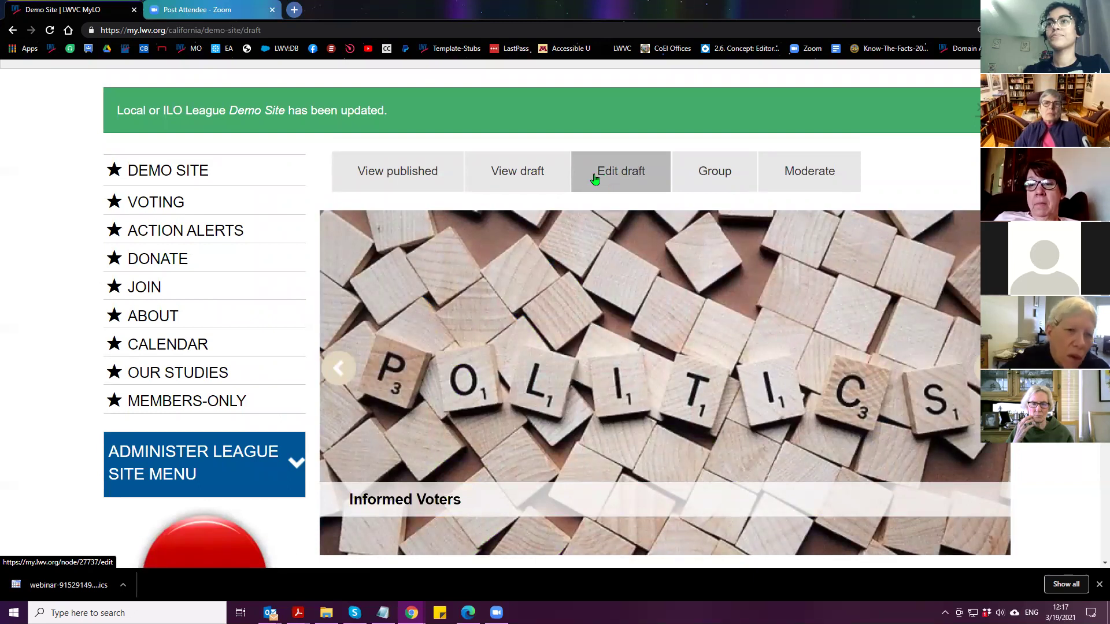
Reopen the Demo Site draft for editing and scroll to the notice and 'Table | Header' table
click(595, 178)
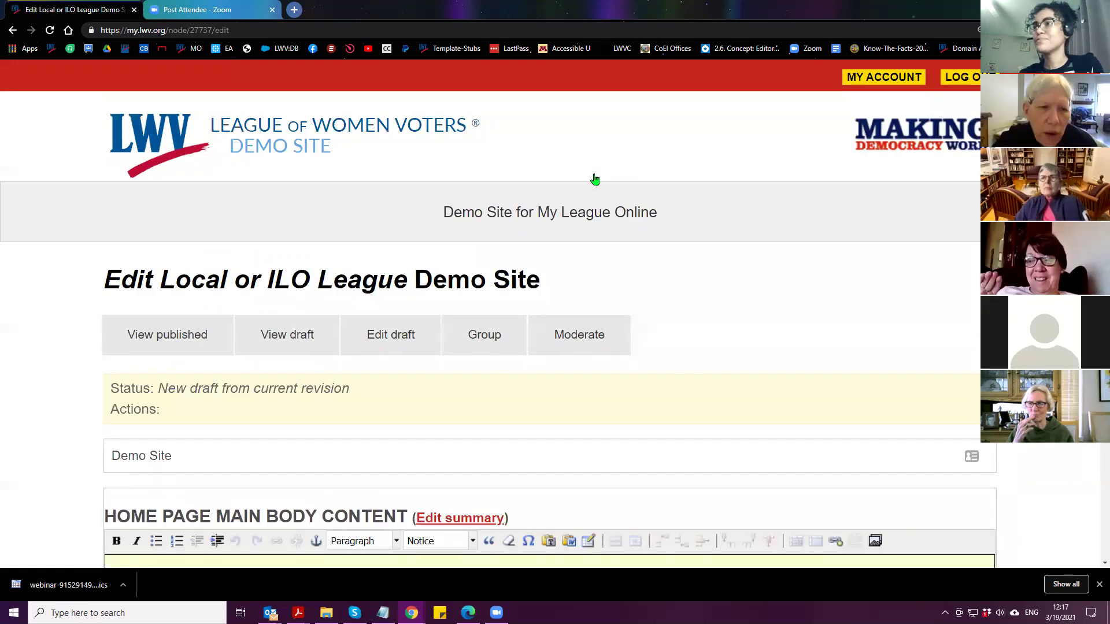
scroll(588, 186, down, 5)
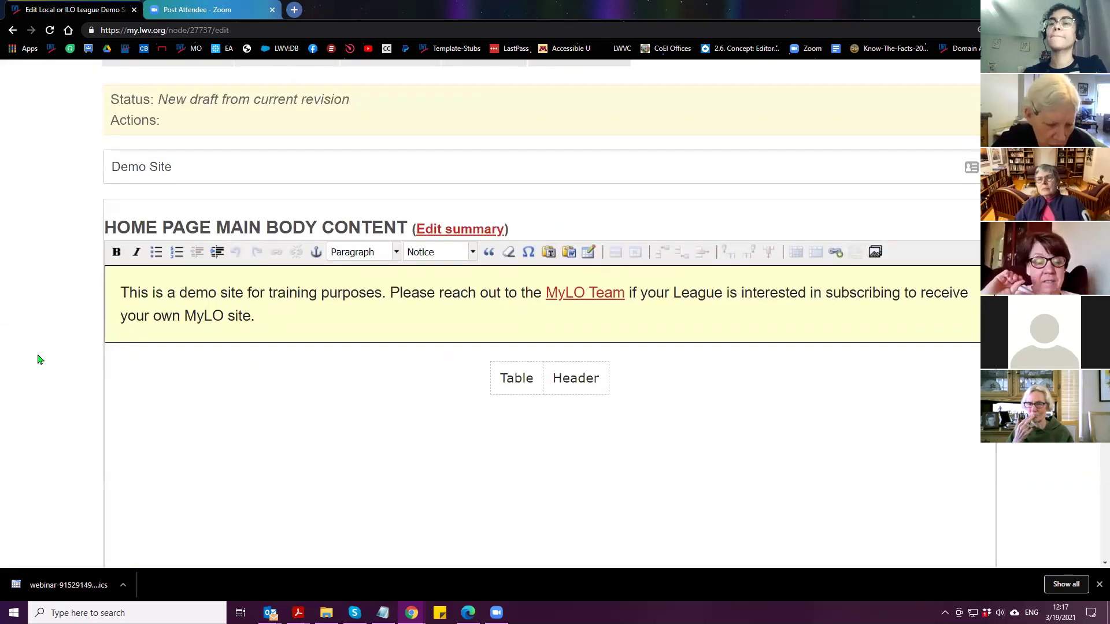
scroll(40, 359, down, 1)
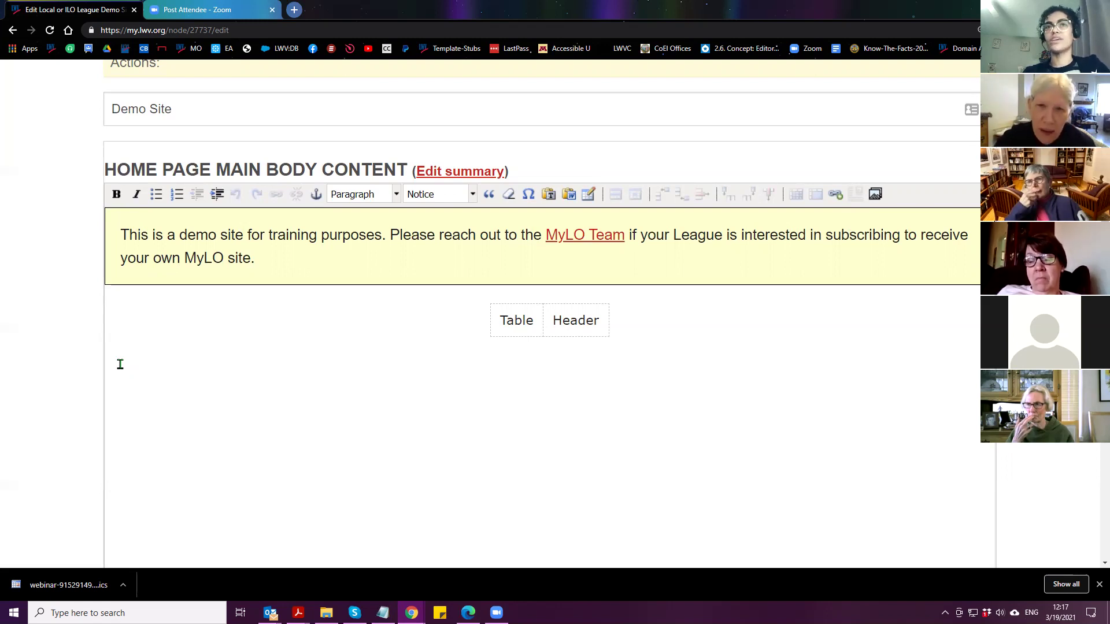
Load vote411.org in a new tab, then send that tab to My League Online with the LWV bookmark
click(294, 10)
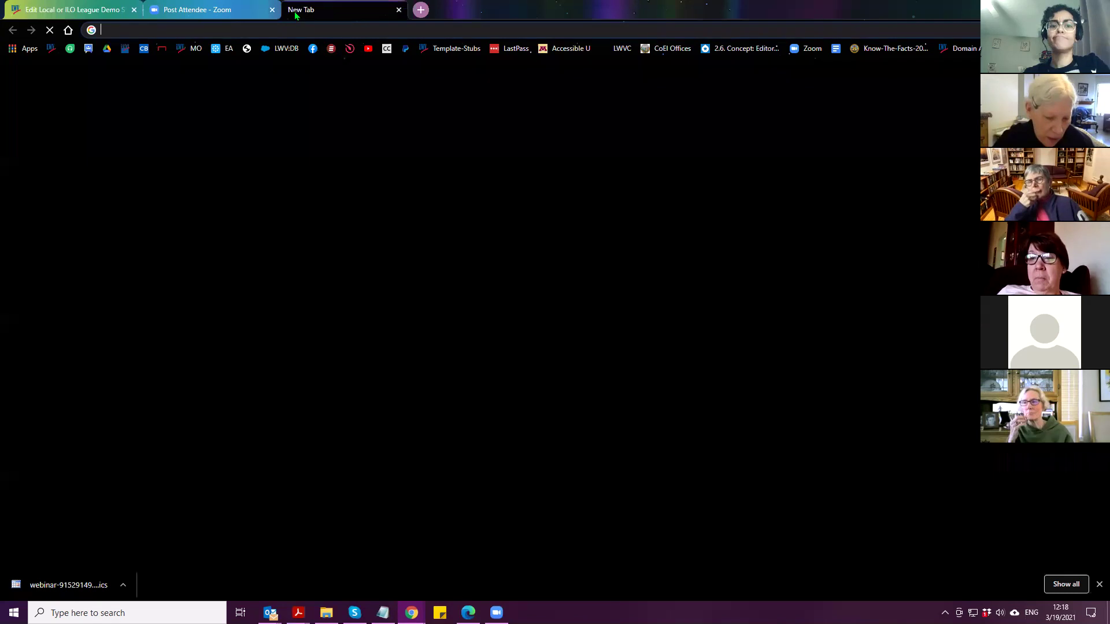
text(vote411.)
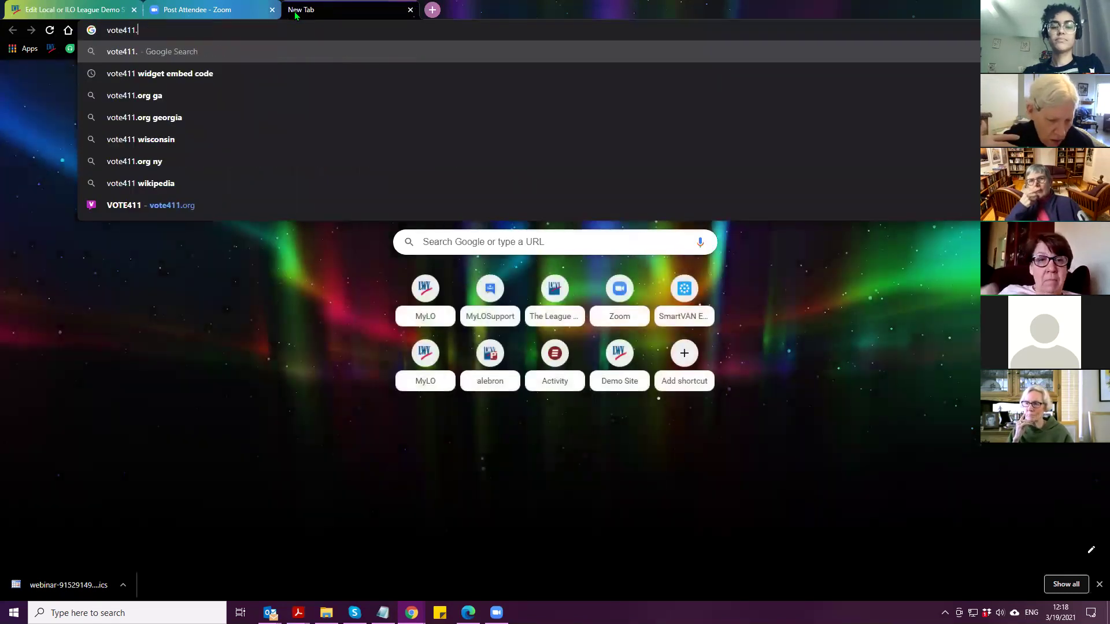
text(org)
key(Return)
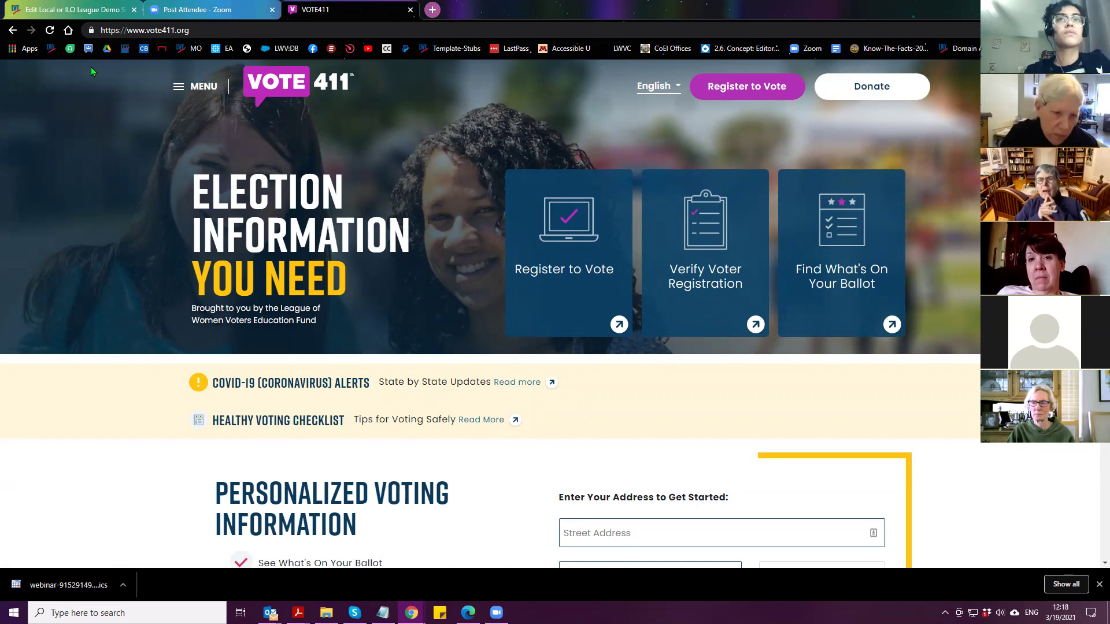
click(51, 48)
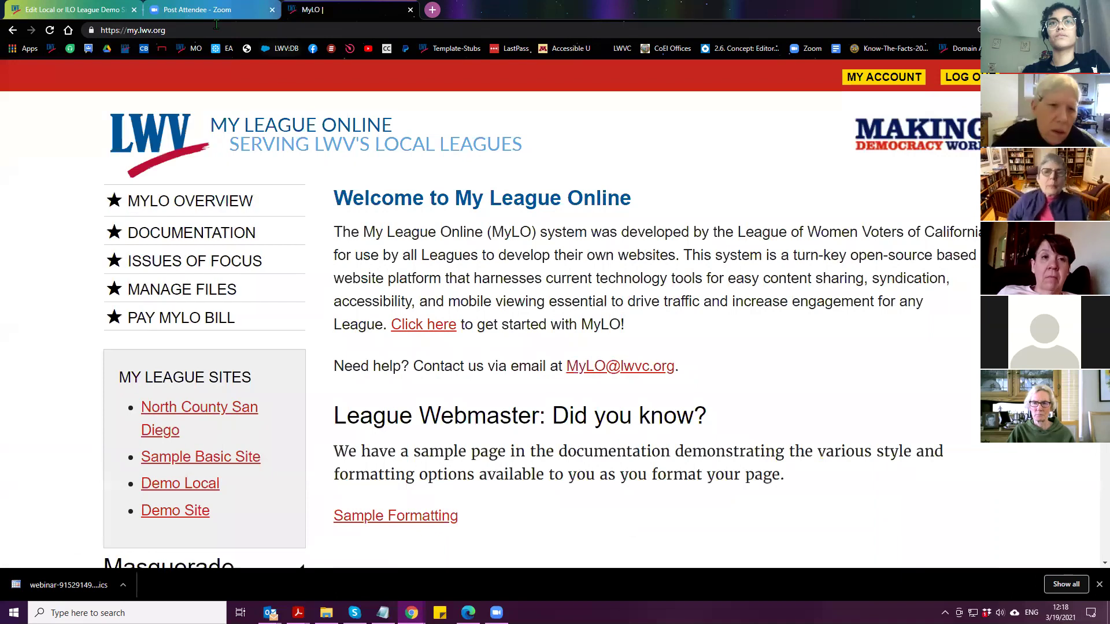
Open the Dearborn-Dearborn Heights League site from the 'dear' address suggestion and follow its VOTE 411 logo link
click(236, 29)
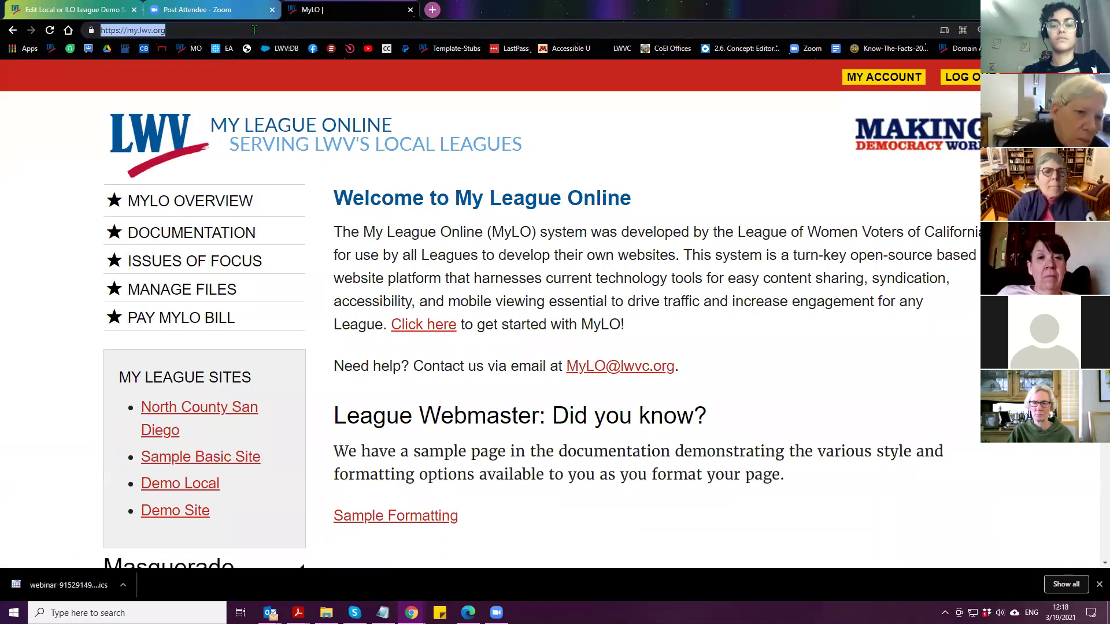
text(dearborn-dearborn-heights)
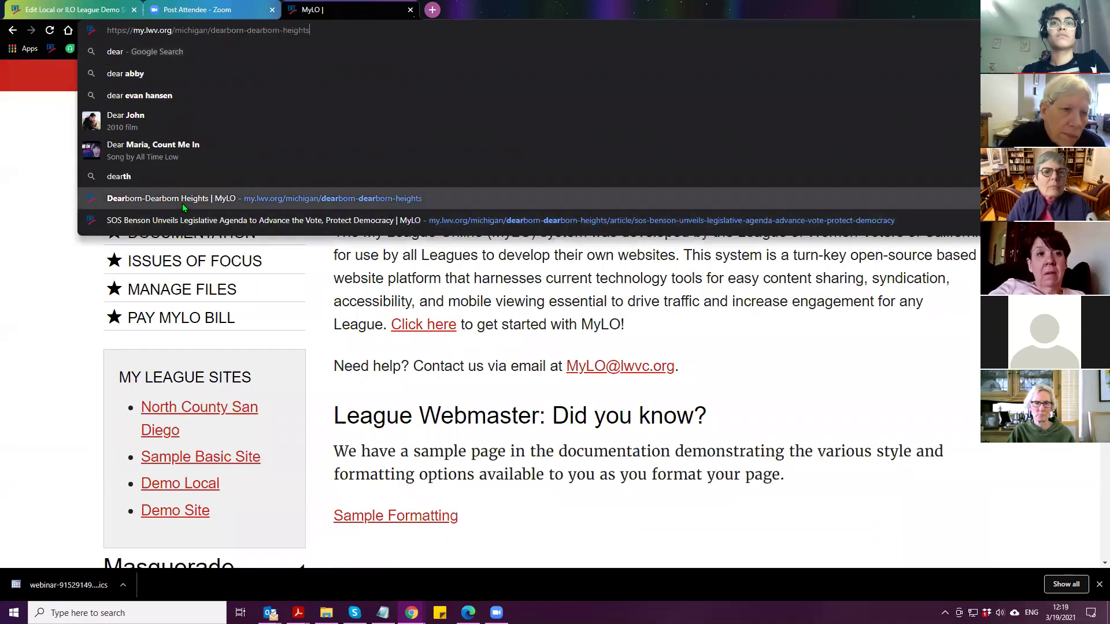
click(182, 203)
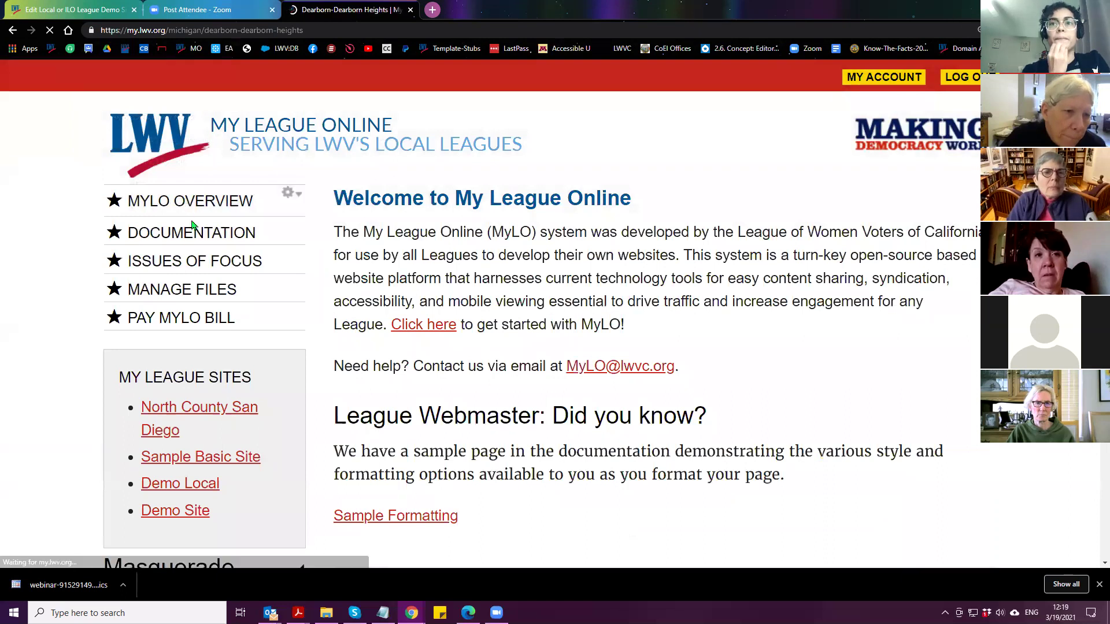
scroll(296, 370, down, 5)
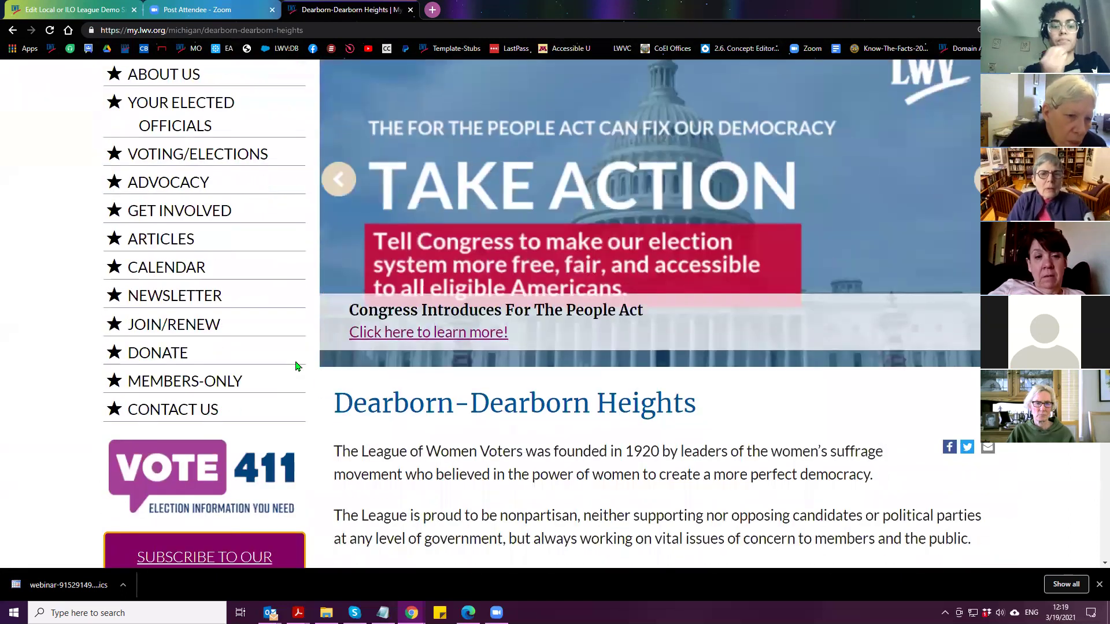
scroll(283, 397, down, 1)
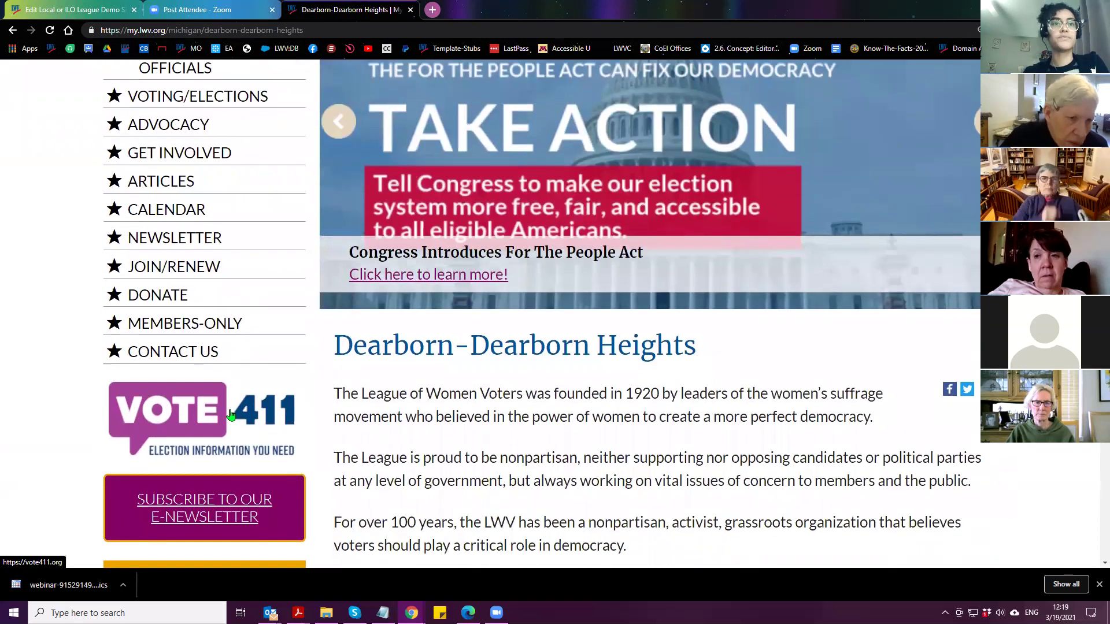
click(229, 418)
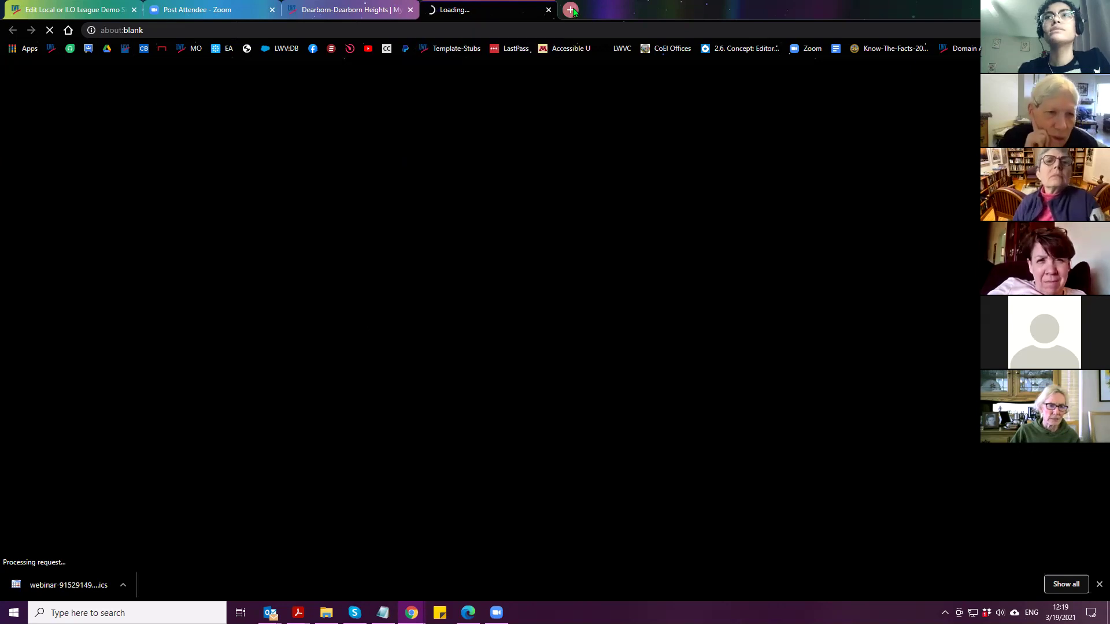
Check the stalled linked tab, then load vote411.org in a fresh tab
key(ctrl+t)
click(480, 6)
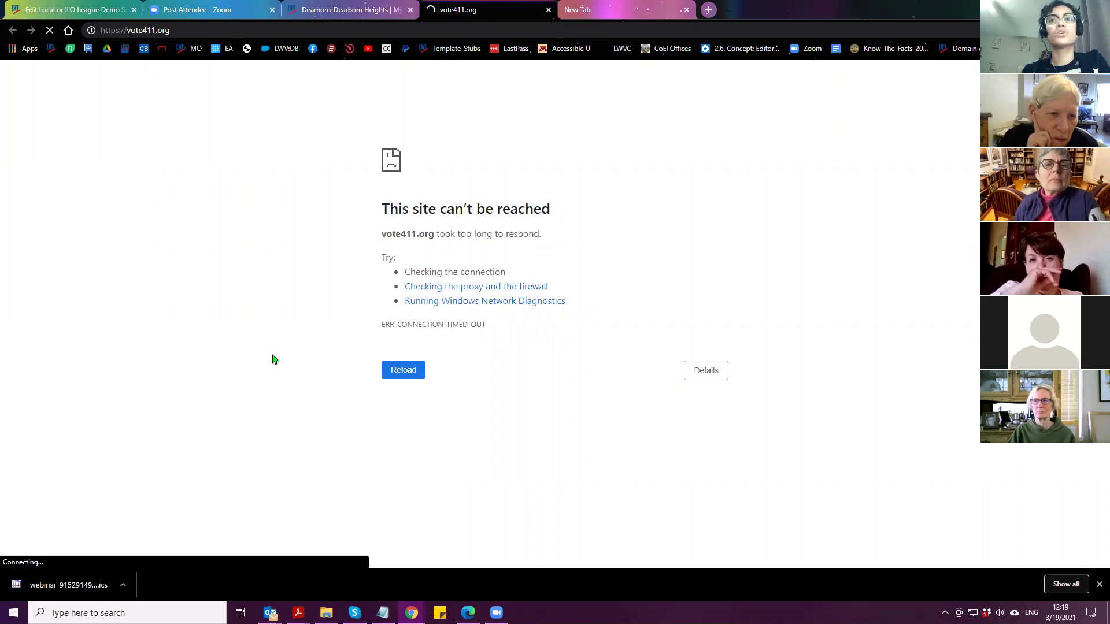
click(611, 12)
click(213, 34)
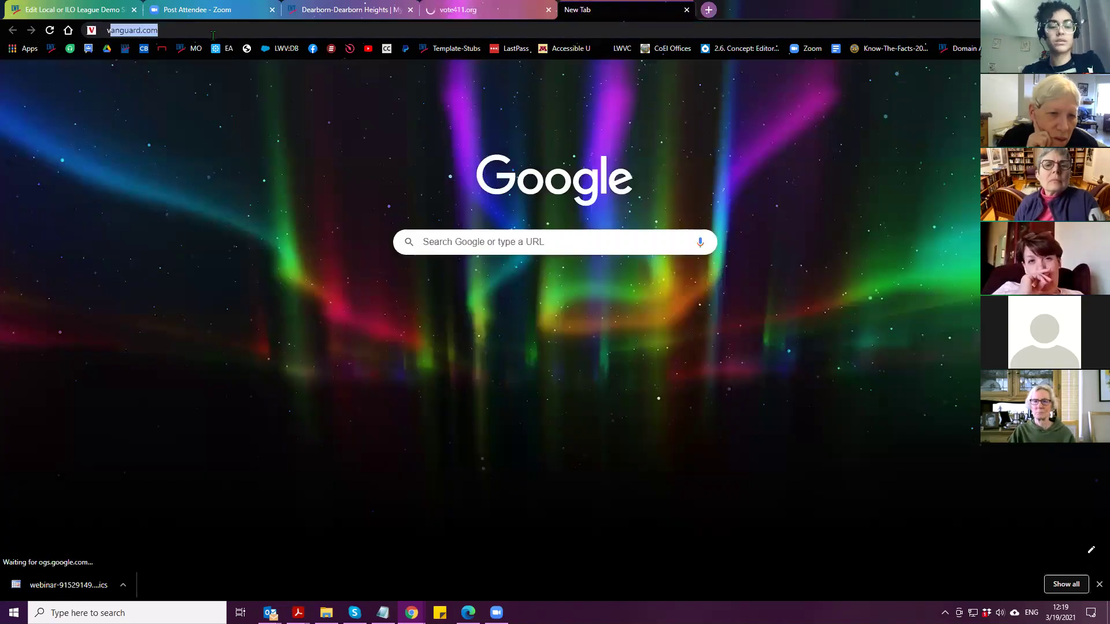
text(vote411.org)
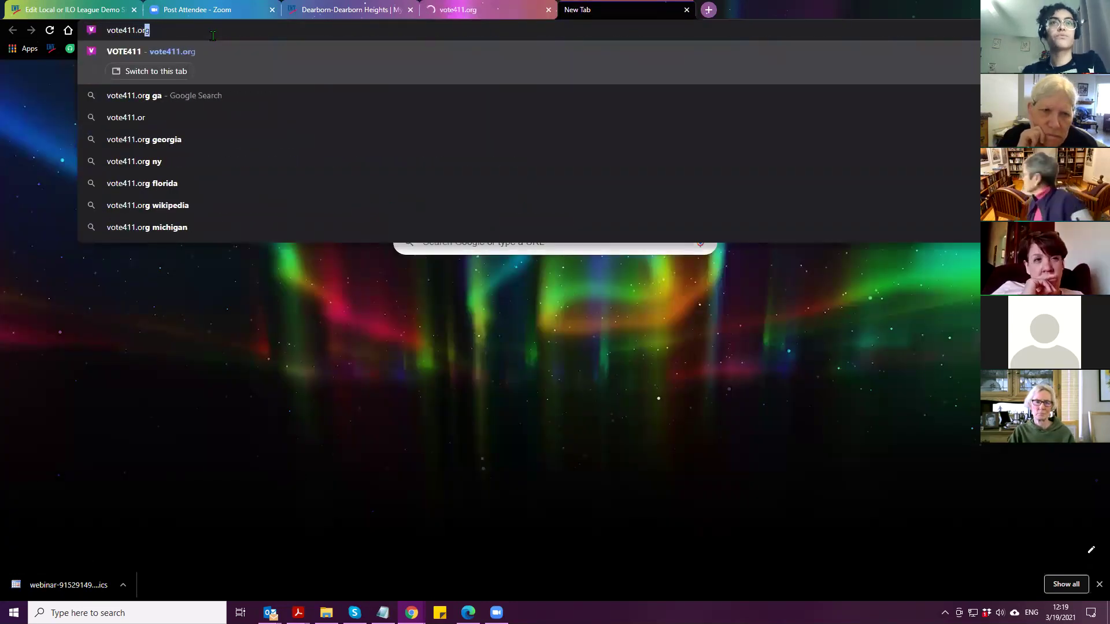
key(Return)
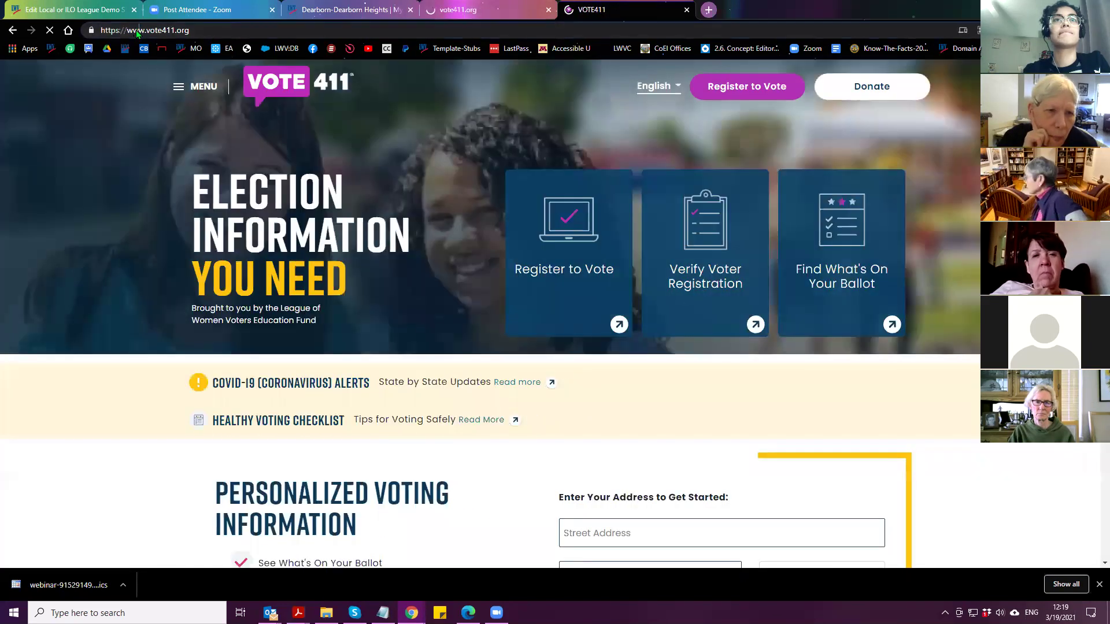
double_click(137, 32)
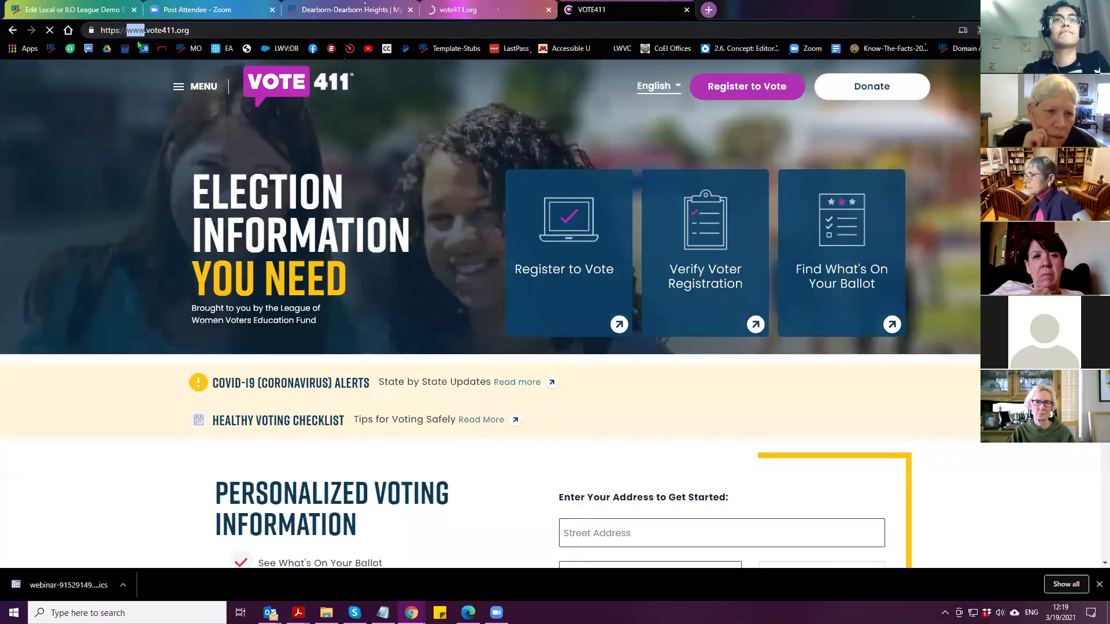
click(195, 30)
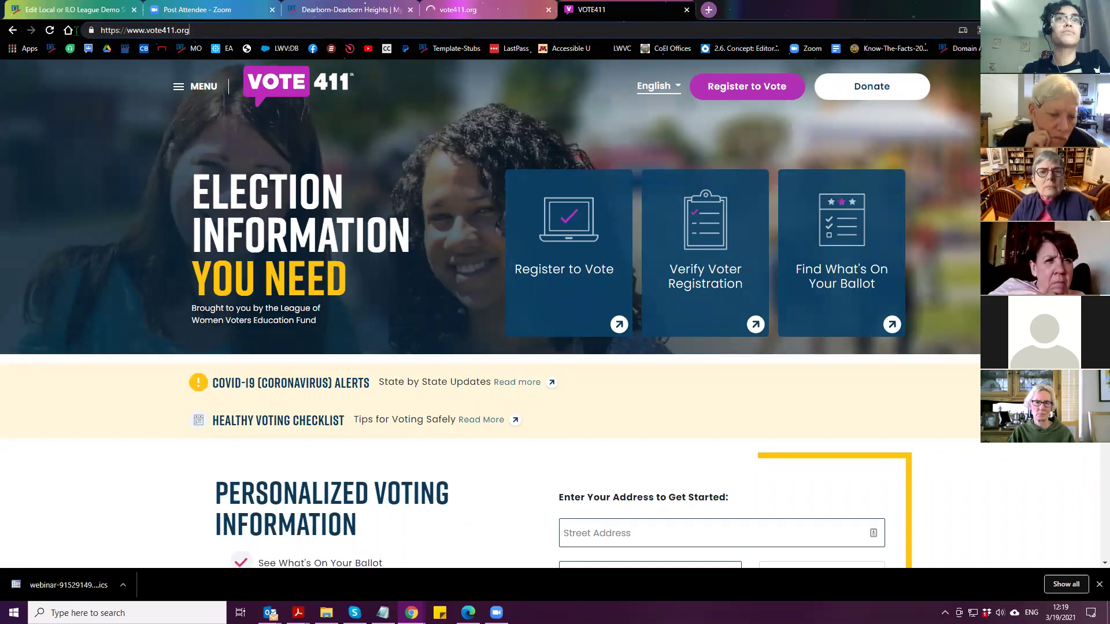
double_click(135, 31)
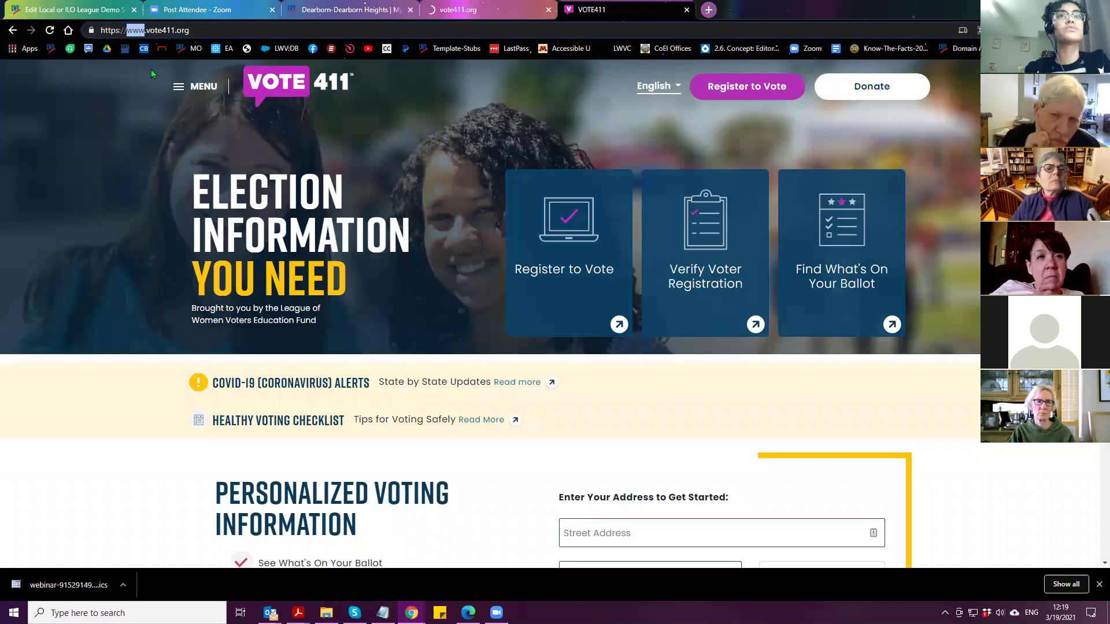
key(Delete)
key(Delete)
drag(106, 30, 133, 29)
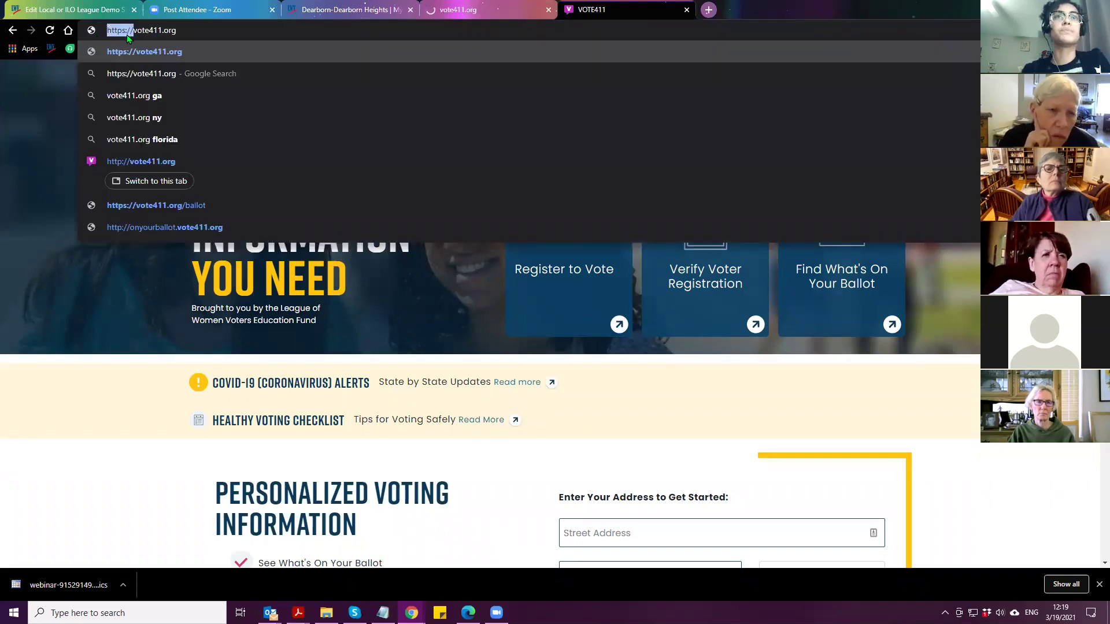
drag(133, 30, 177, 30)
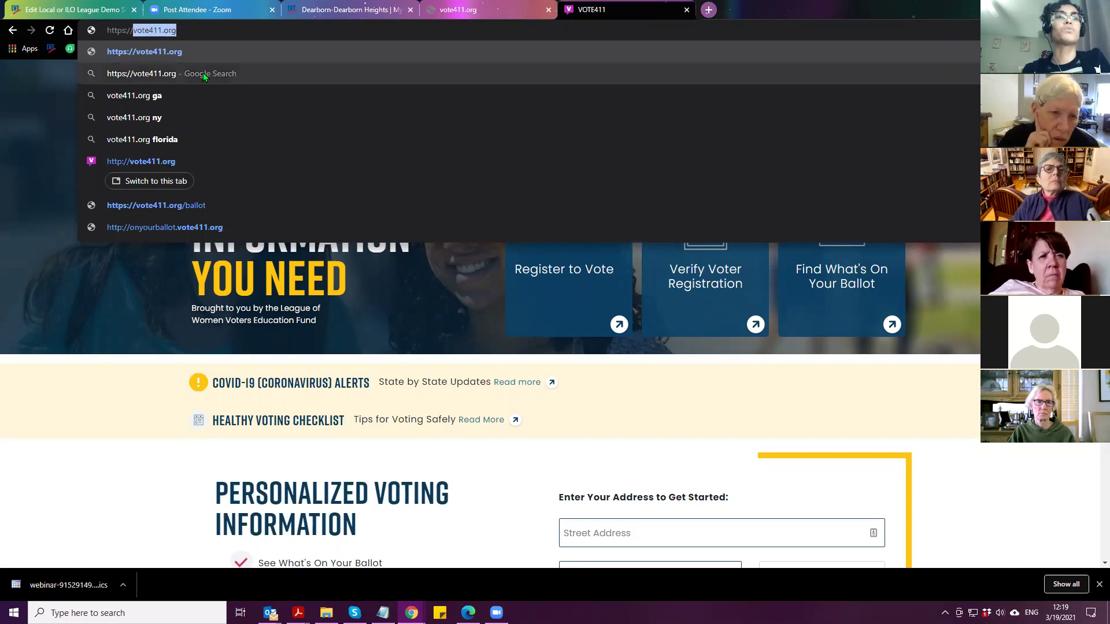
click(133, 30)
text(ww)
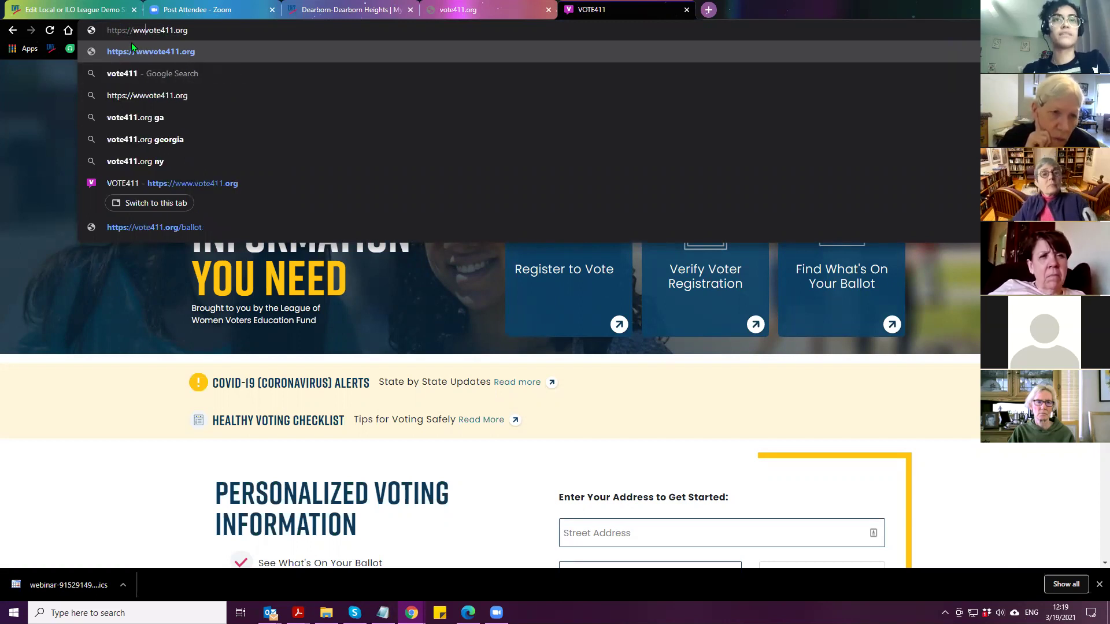
text(w.)
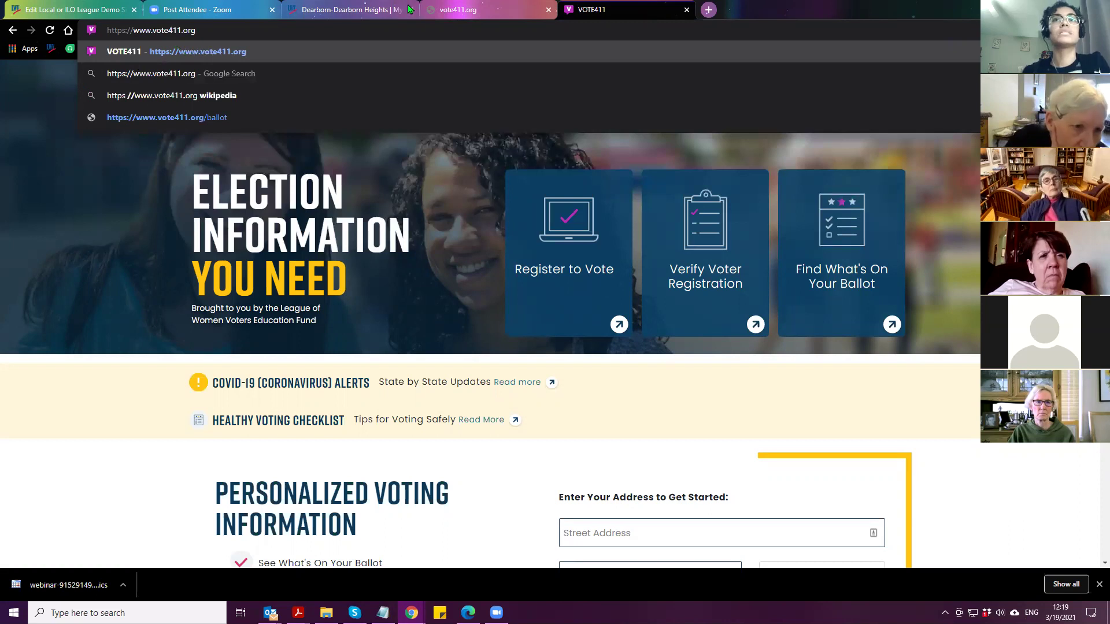
click(347, 14)
Stop the current masquerade from the Masquerade block and return to your own account
scroll(540, 399, up, 5)
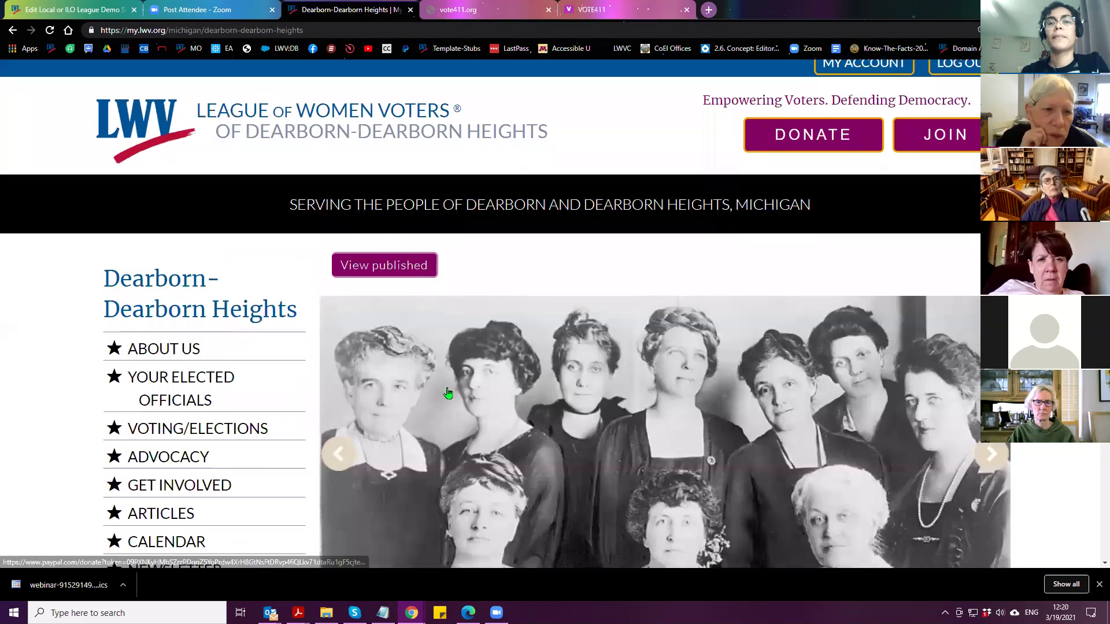
scroll(289, 448, down, 12)
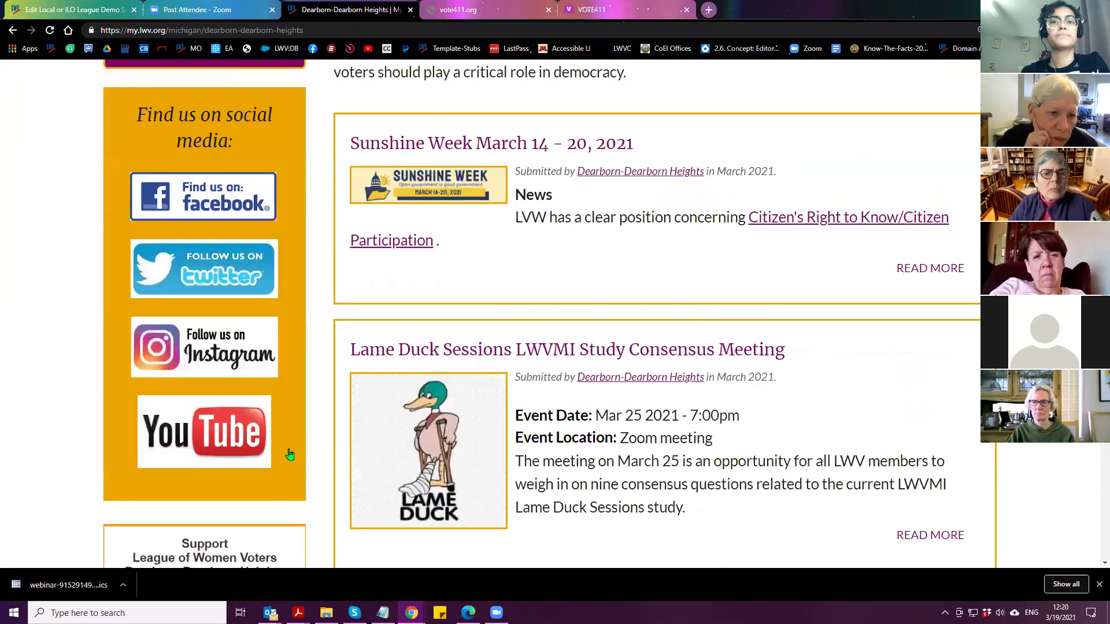
scroll(289, 454, down, 6)
click(203, 404)
click(168, 511)
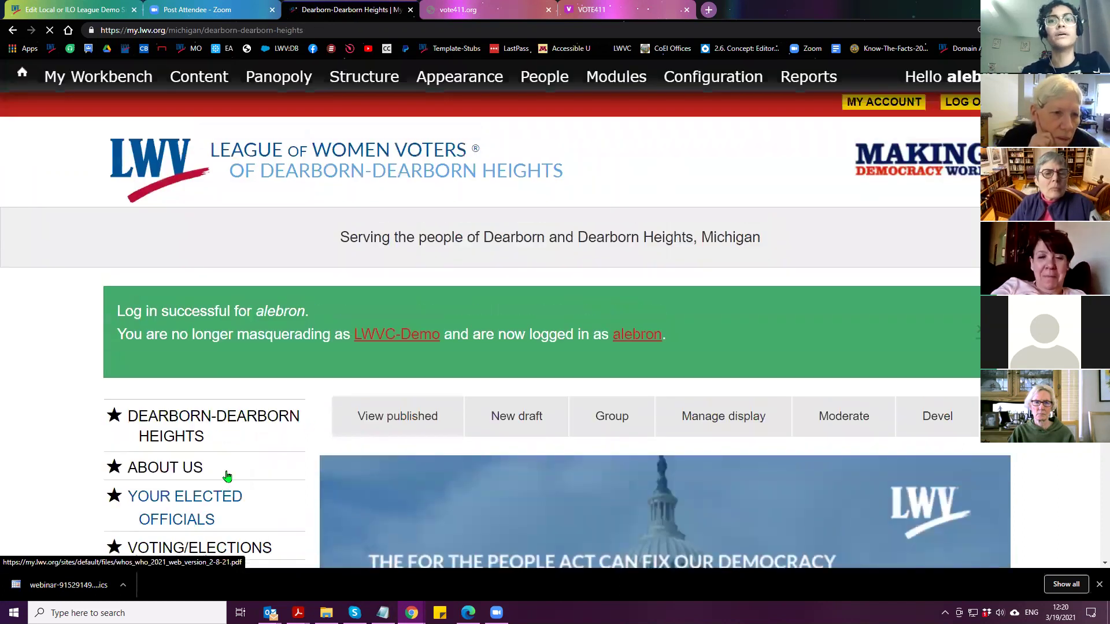
Masquerade as the league member found by username in the Masquerade block, then enlarge the page
scroll(260, 439, down, 15)
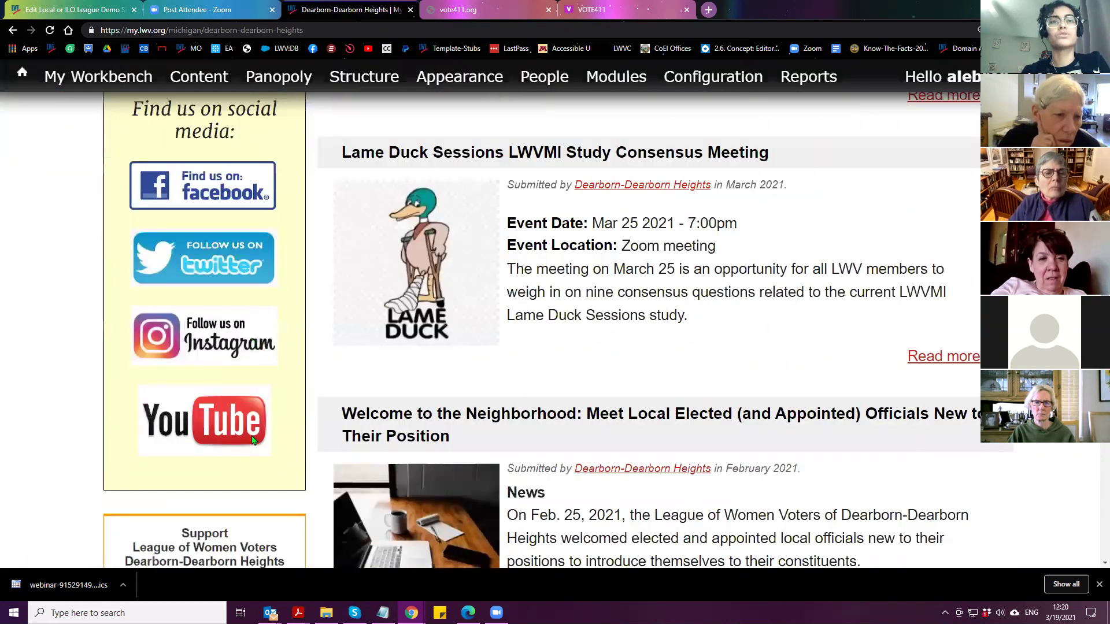
scroll(252, 440, down, 5)
click(185, 469)
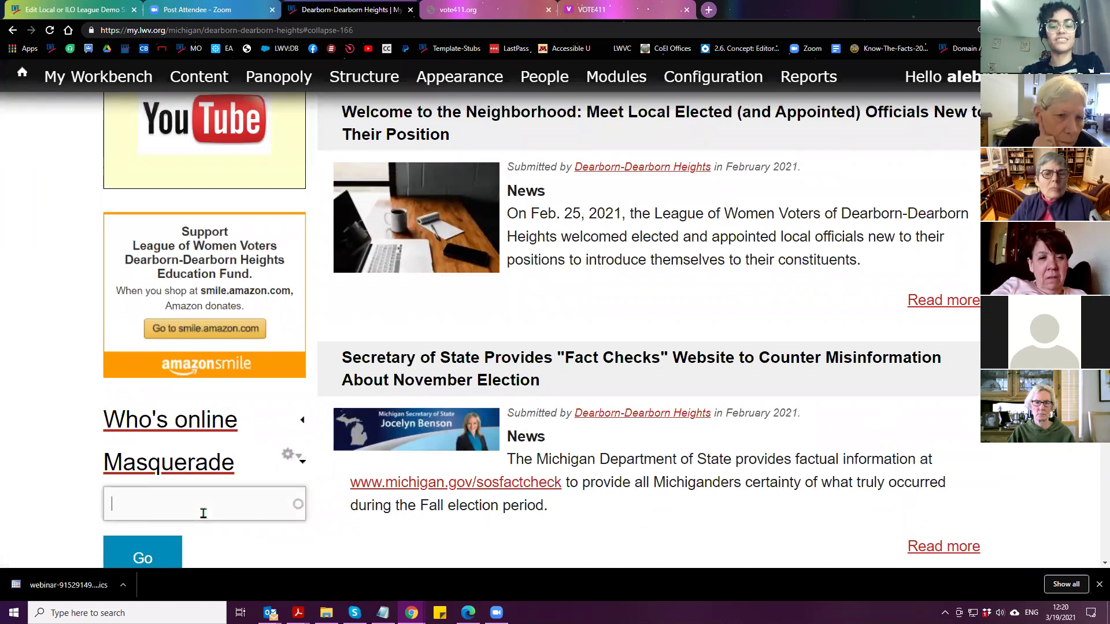
text(maryjo)
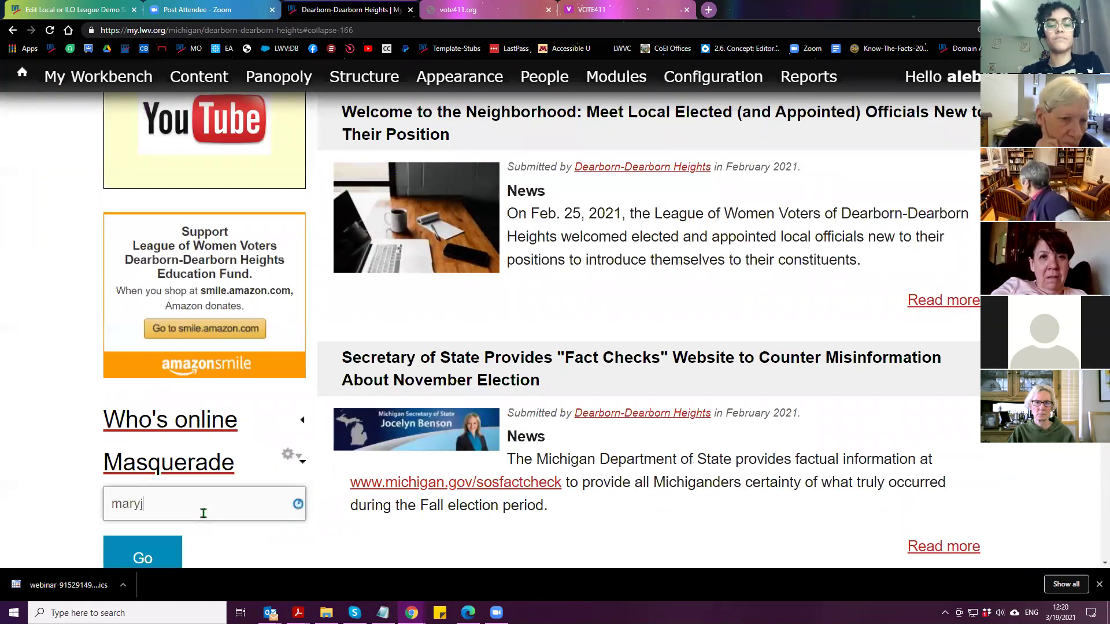
scroll(193, 525, down, 2)
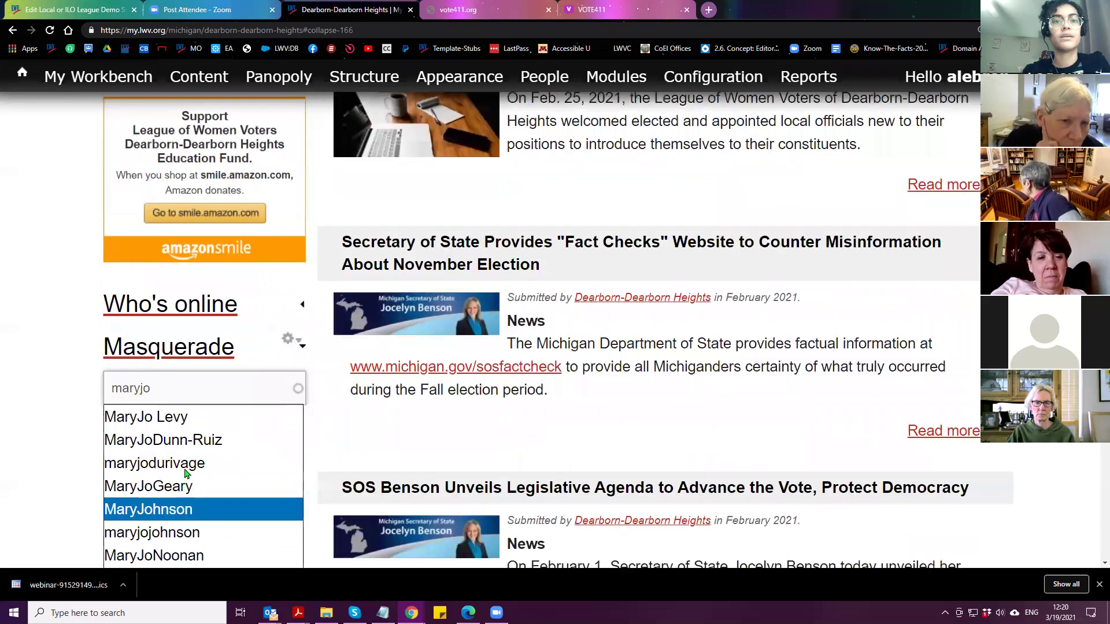
click(185, 465)
click(161, 452)
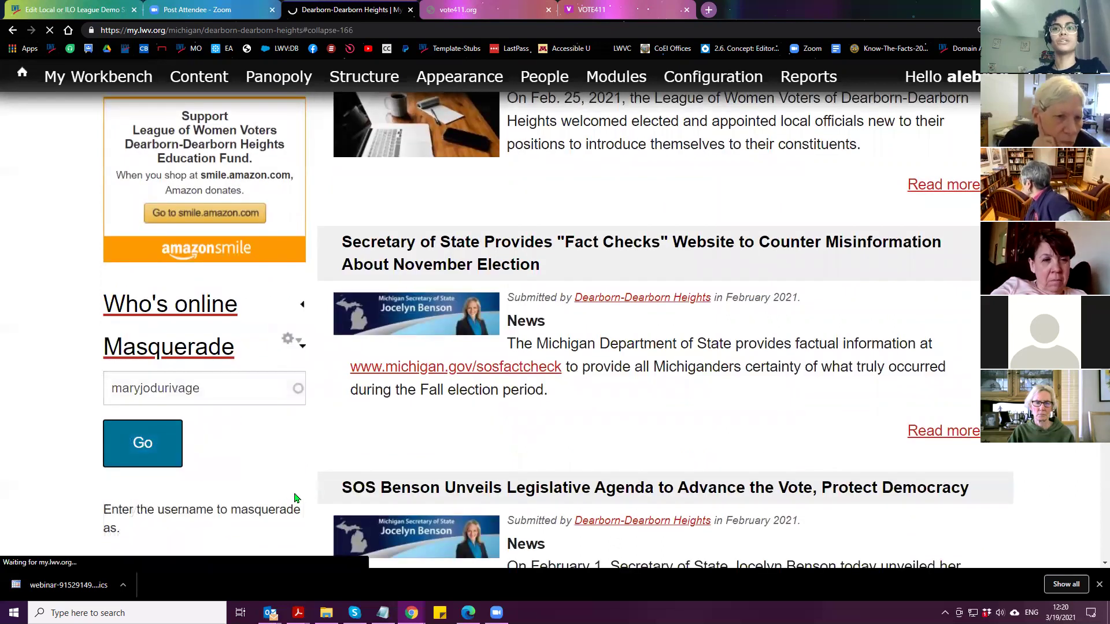
key(ctrl+plus)
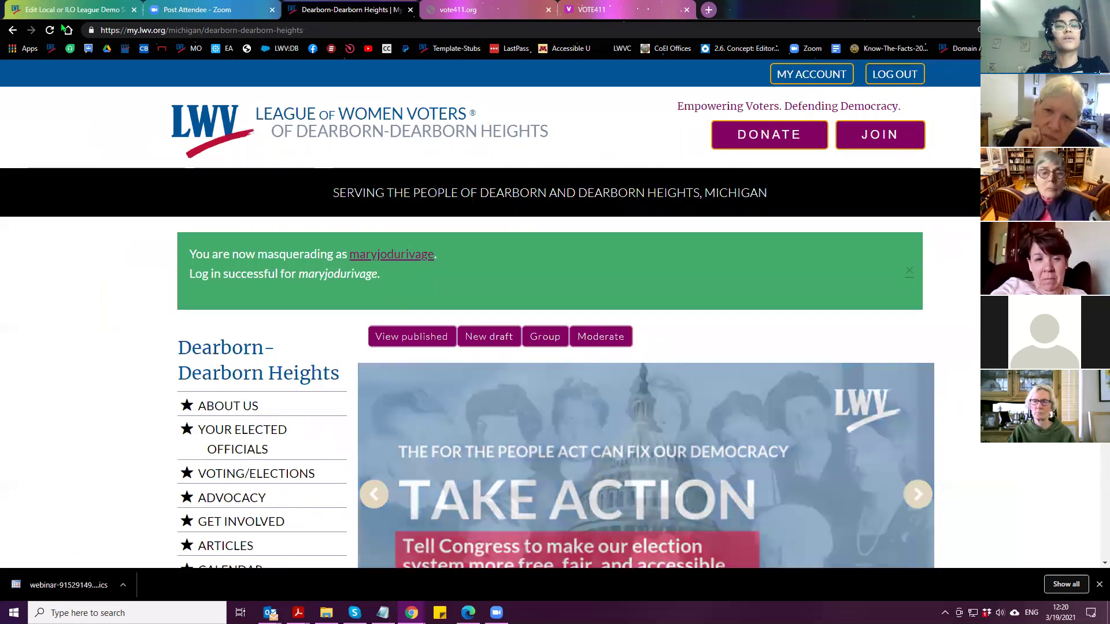
click(489, 342)
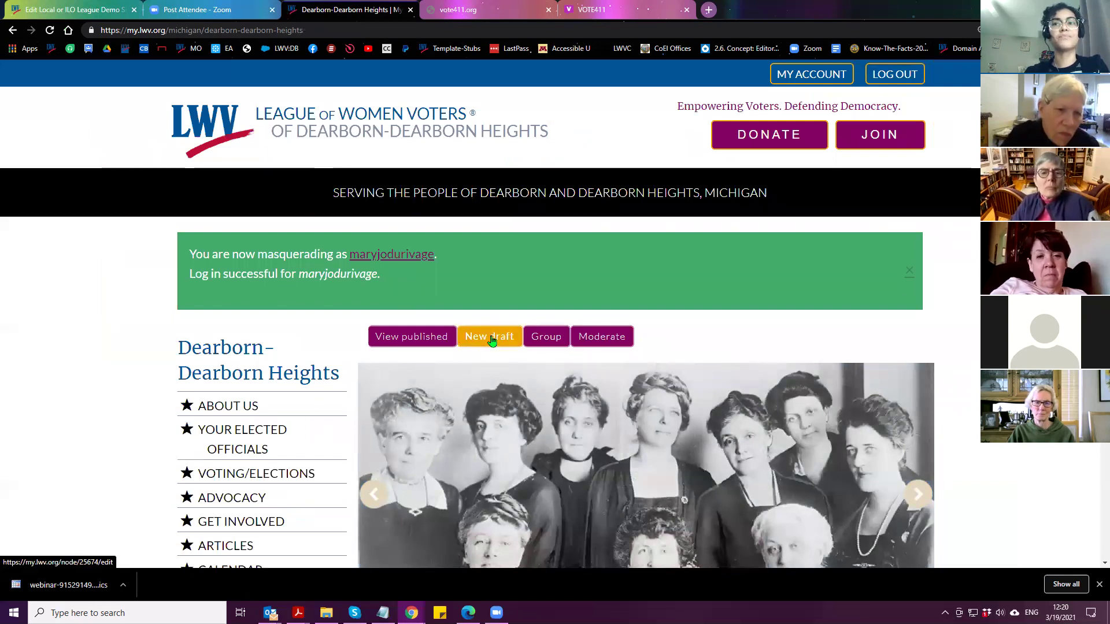
click(493, 345)
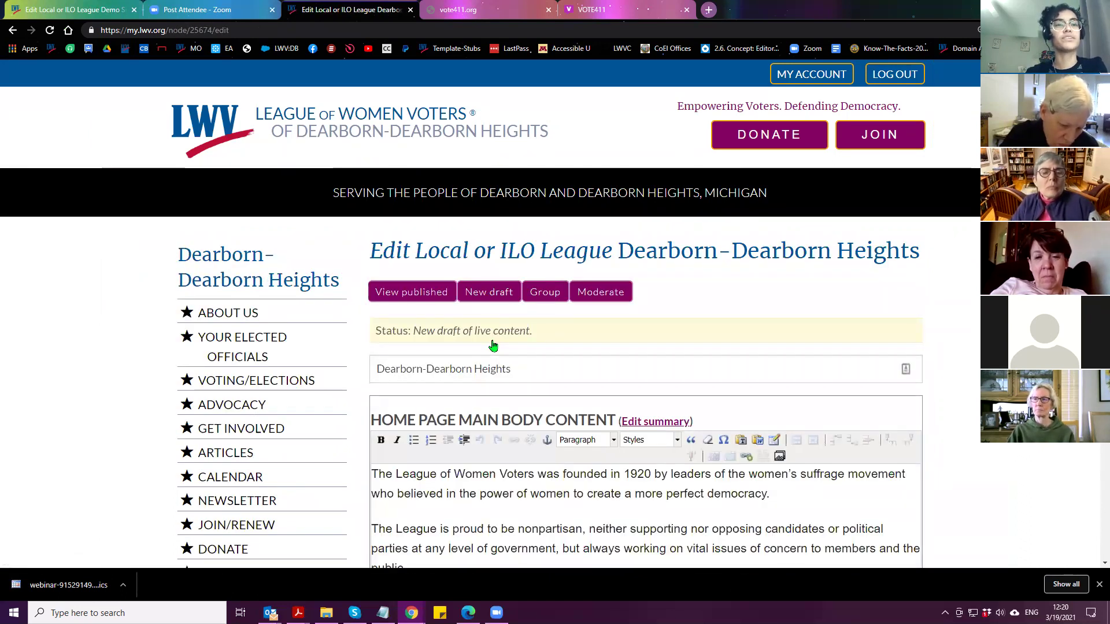
scroll(492, 346, down, 3)
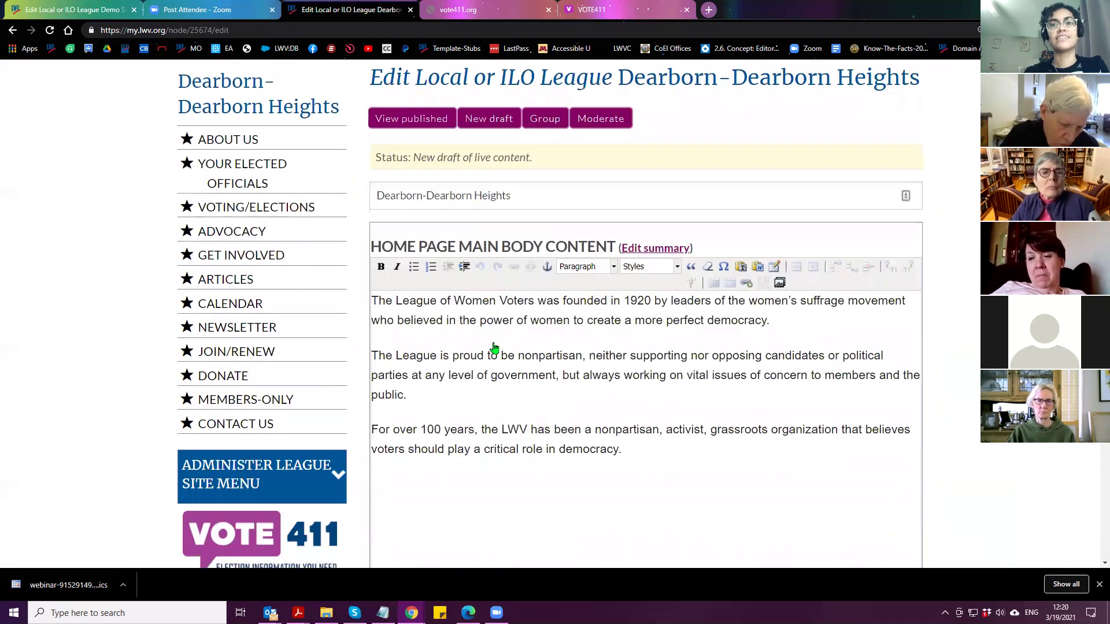
scroll(498, 341, down, 9)
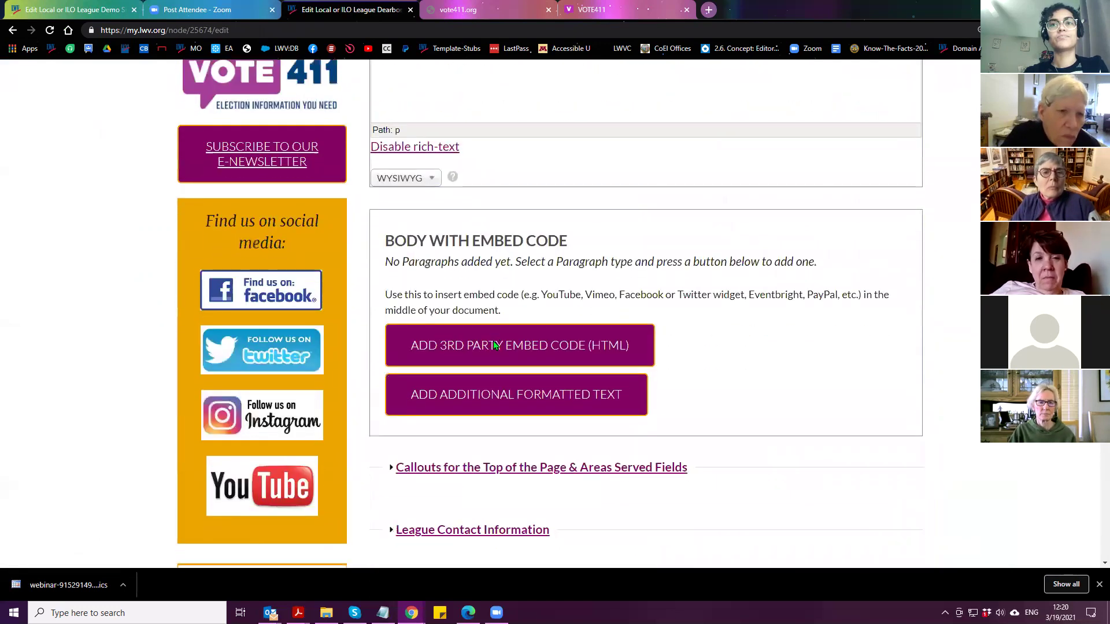
scroll(494, 346, down, 3)
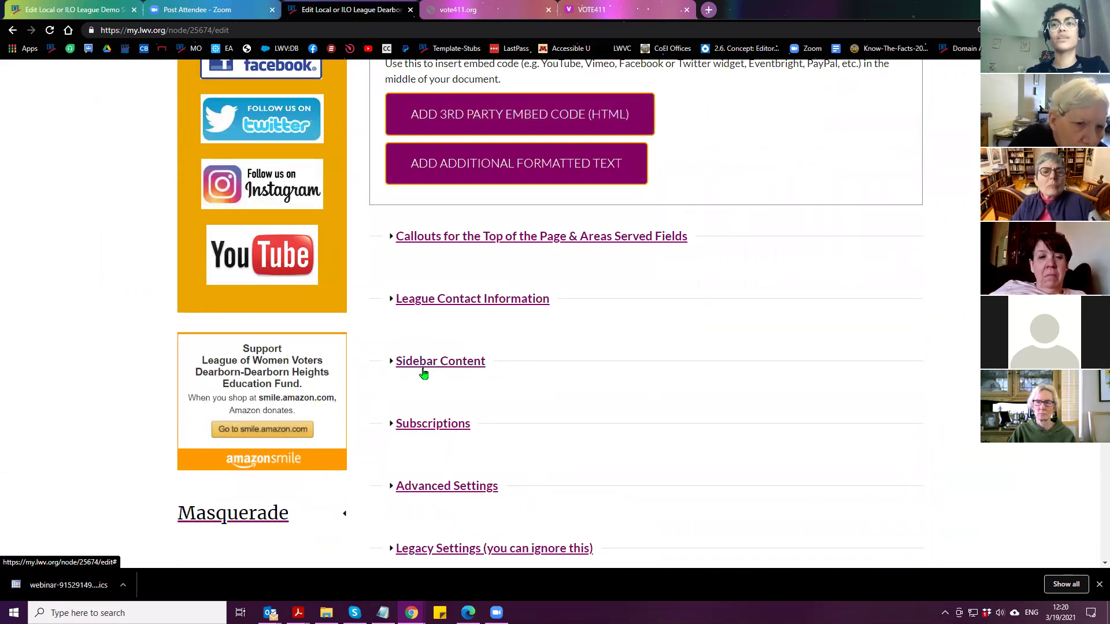
click(431, 364)
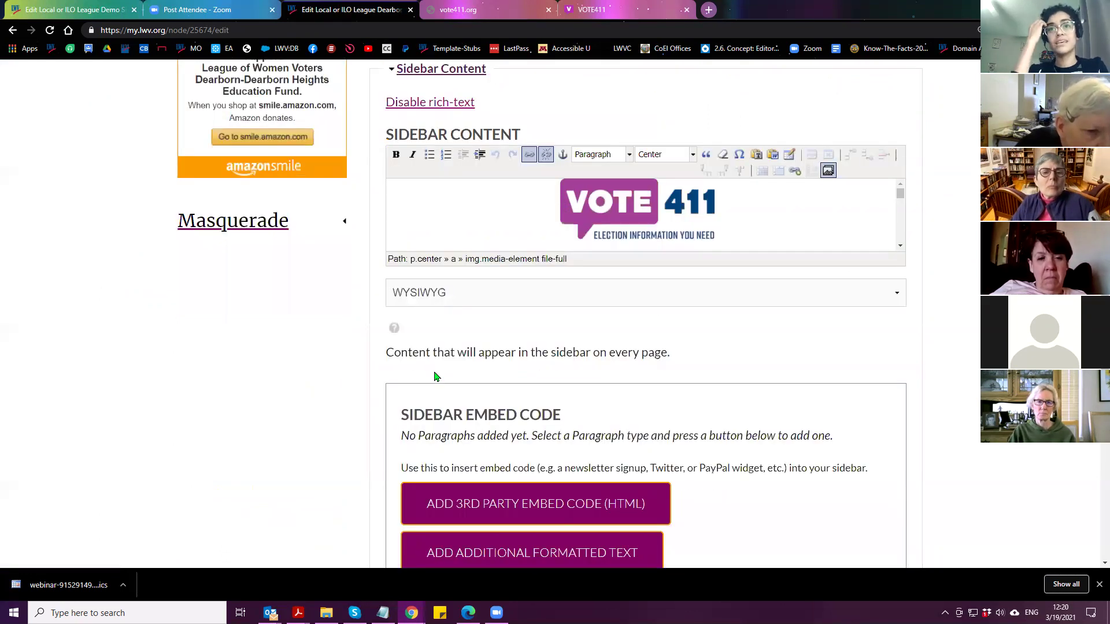
click(660, 220)
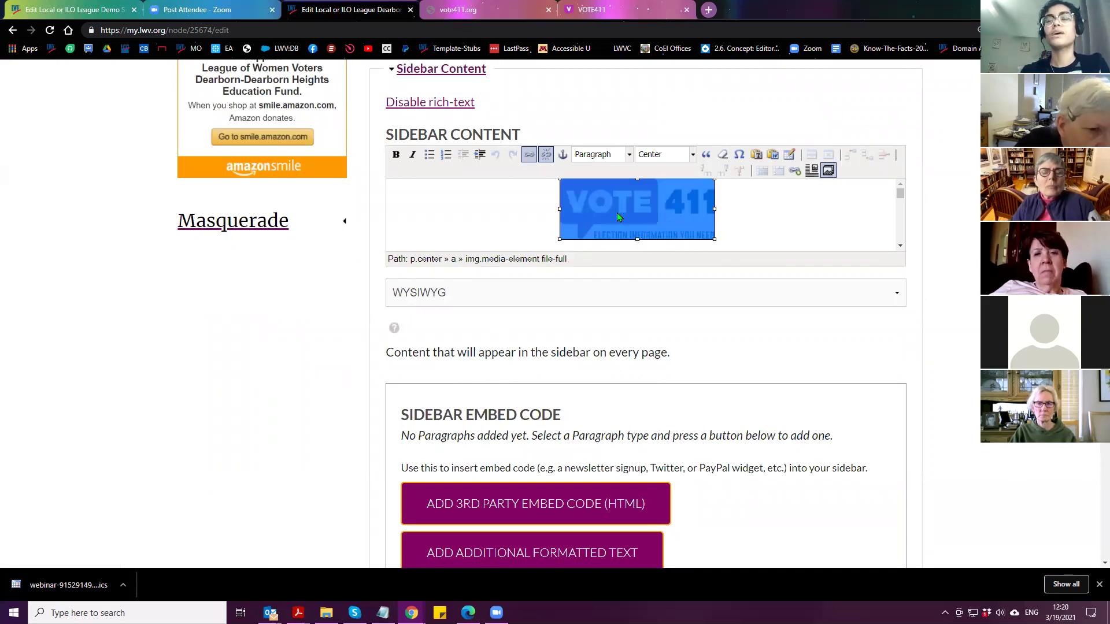
click(529, 156)
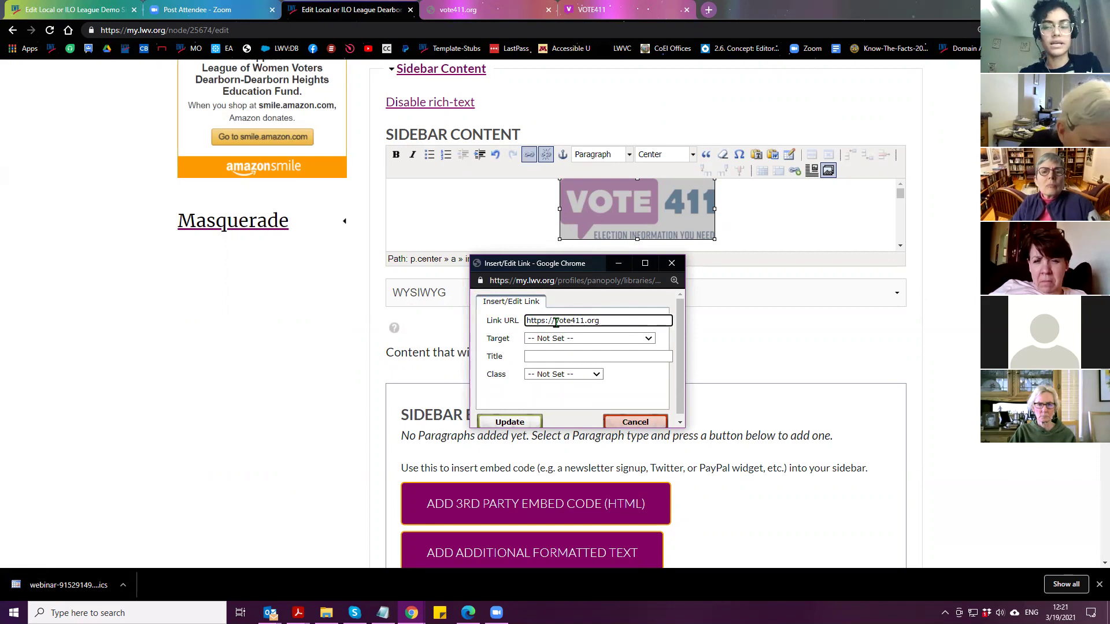
click(555, 322)
text(www.)
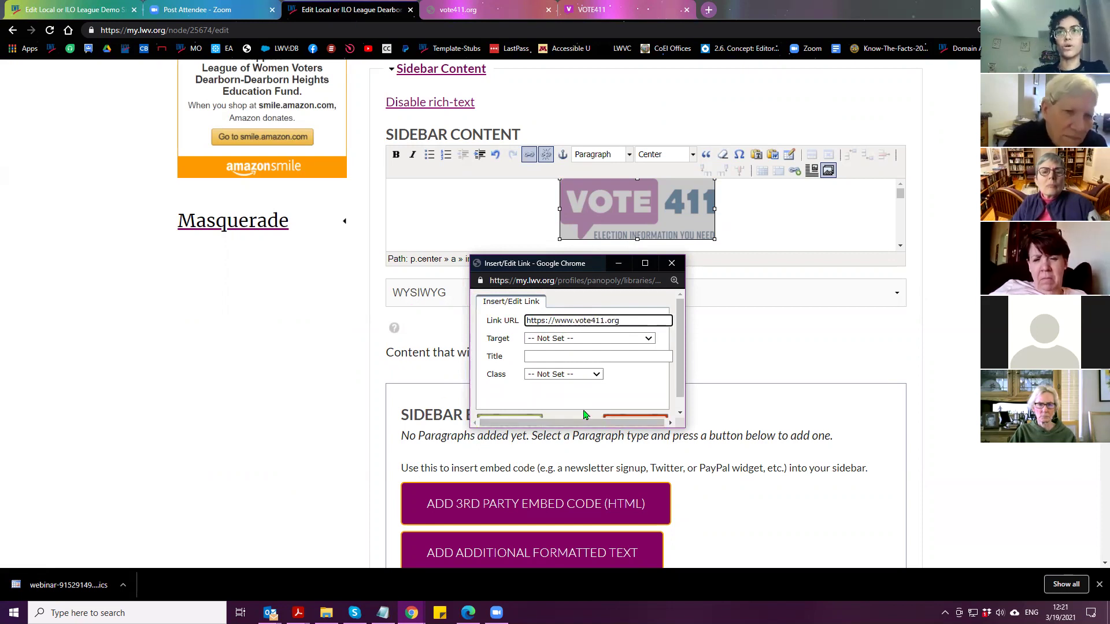
scroll(567, 398, down, 1)
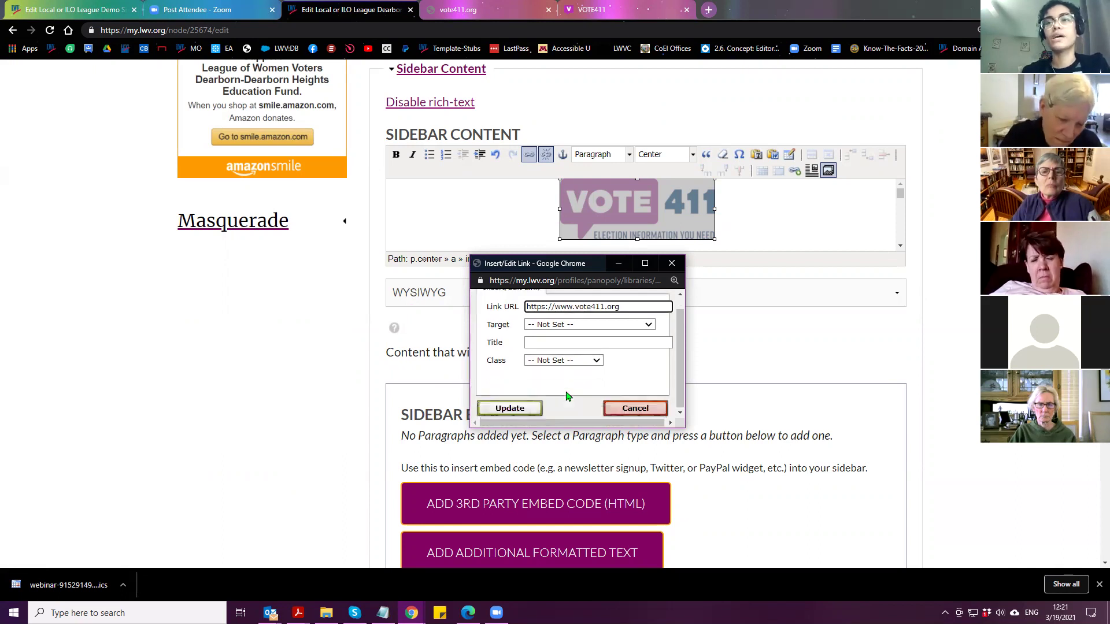
click(511, 409)
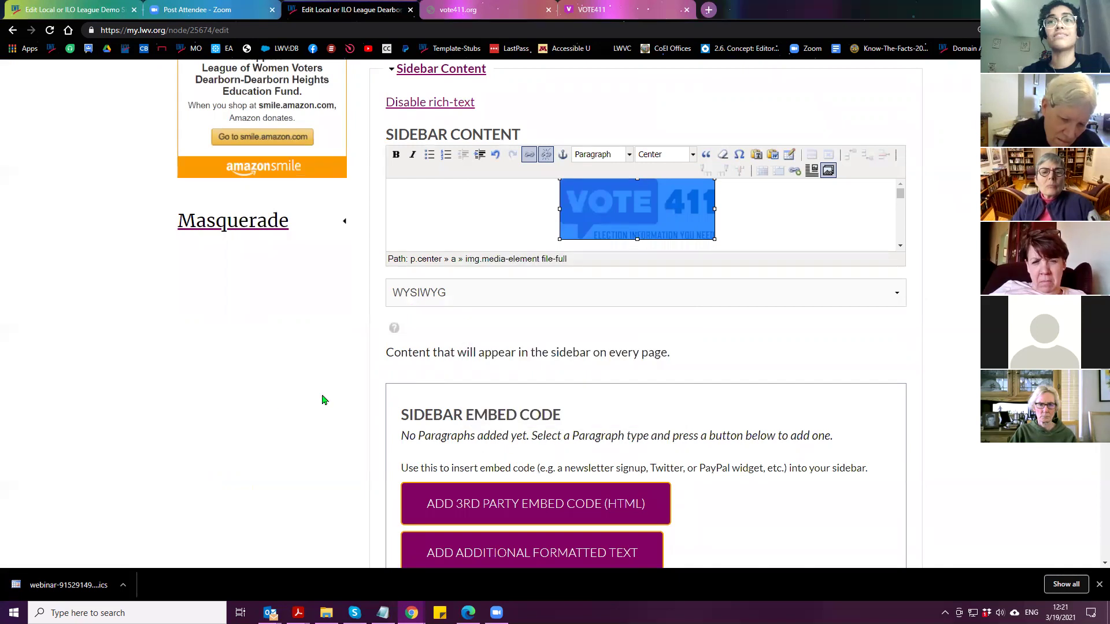
Set the Moderation State to Published and save the Dearborn-Dearborn Heights page
scroll(340, 399, down, 2)
scroll(341, 402, down, 6)
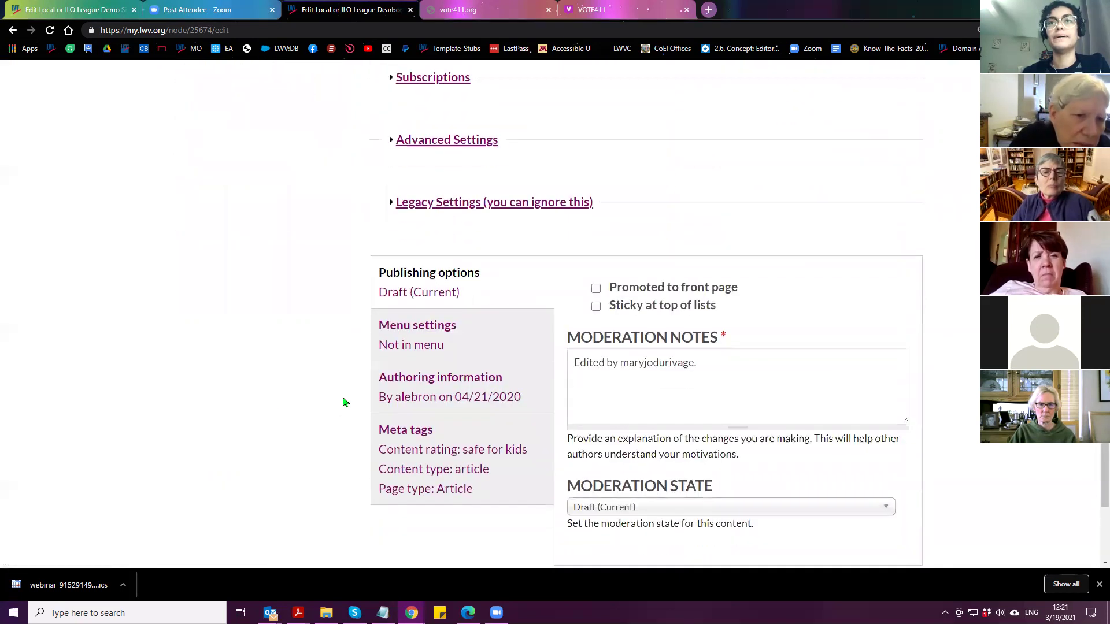
scroll(324, 382, down, 3)
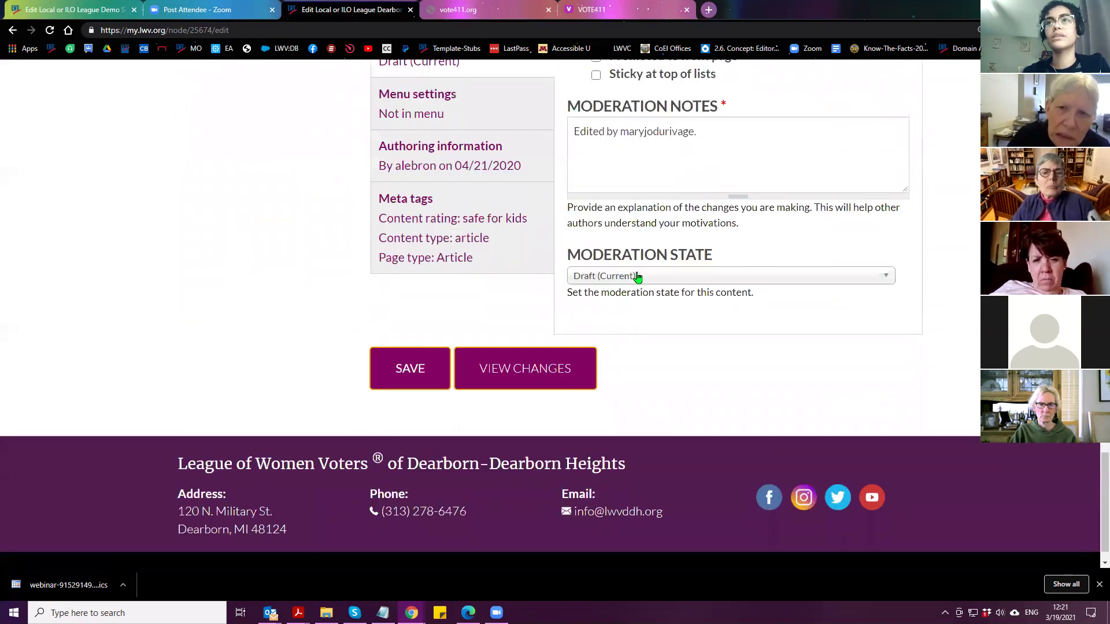
click(656, 283)
click(607, 336)
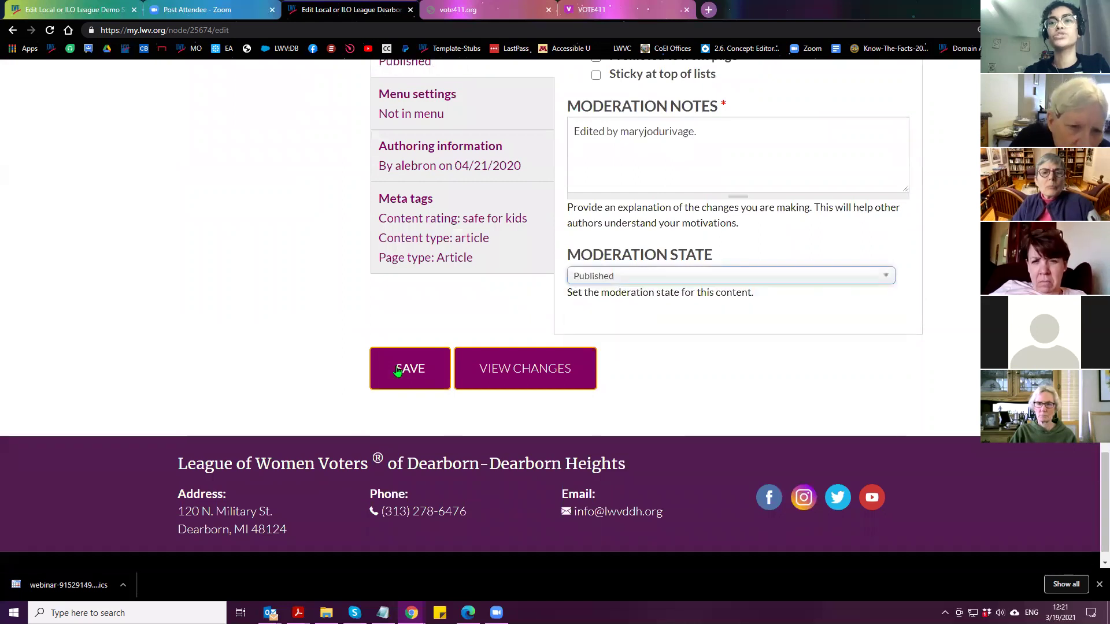
click(380, 376)
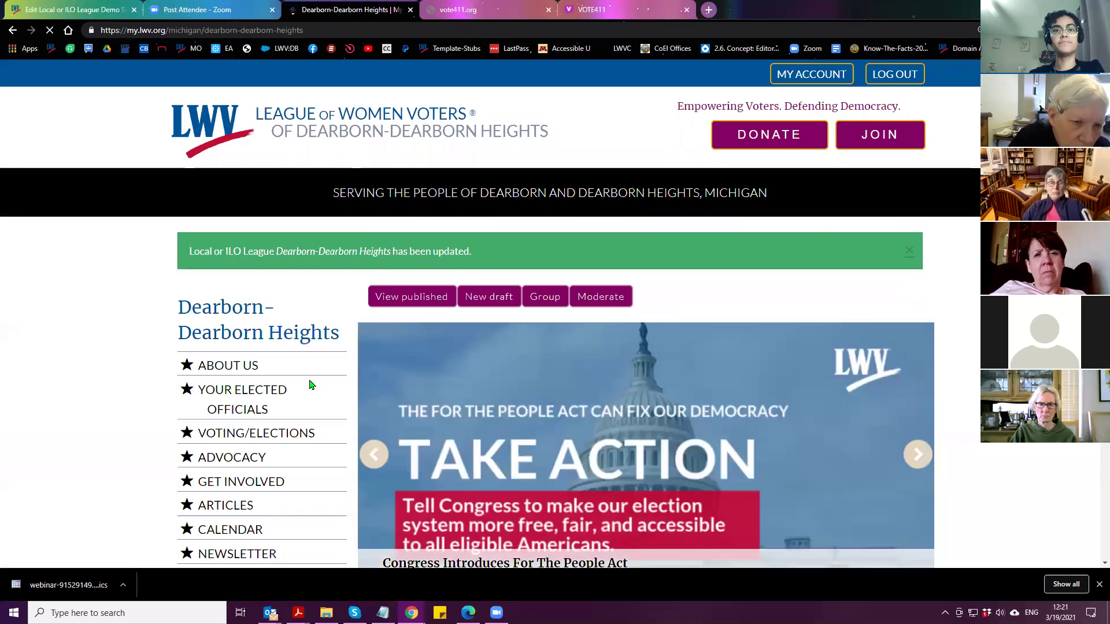
scroll(299, 379, down, 7)
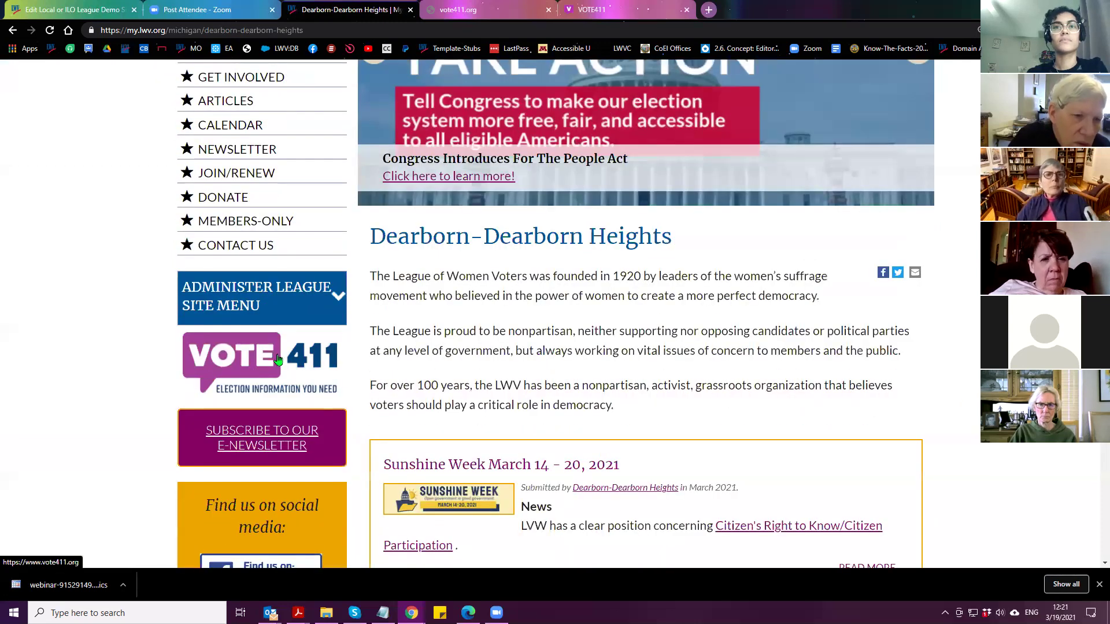
click(250, 367)
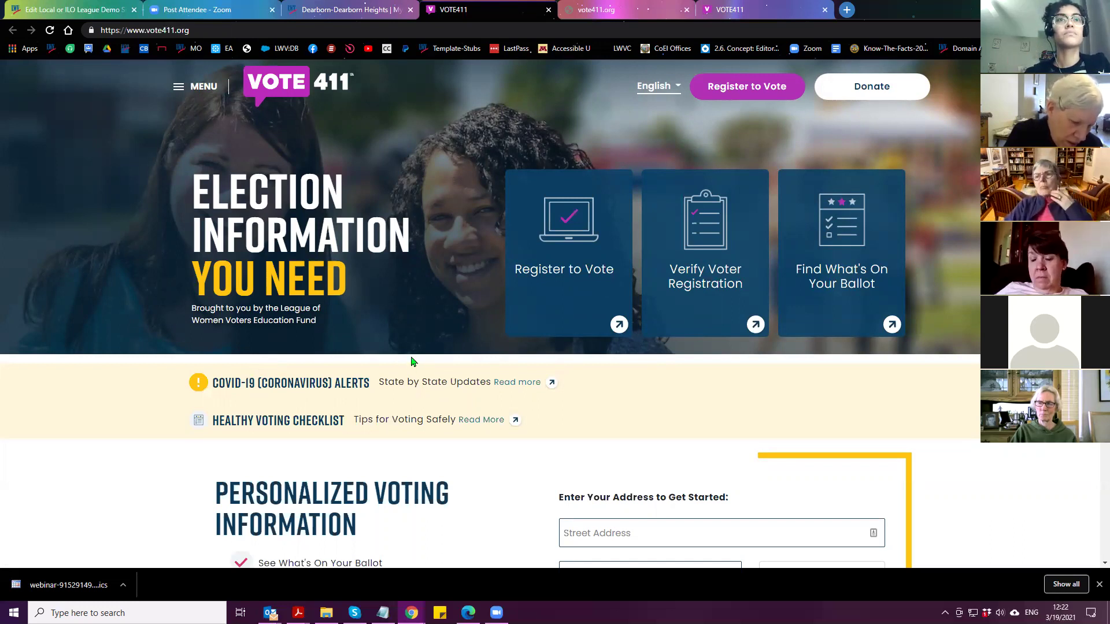
Retry the timed-out vote411.org tab, then close it and the duplicate VOTE411 tab
click(584, 10)
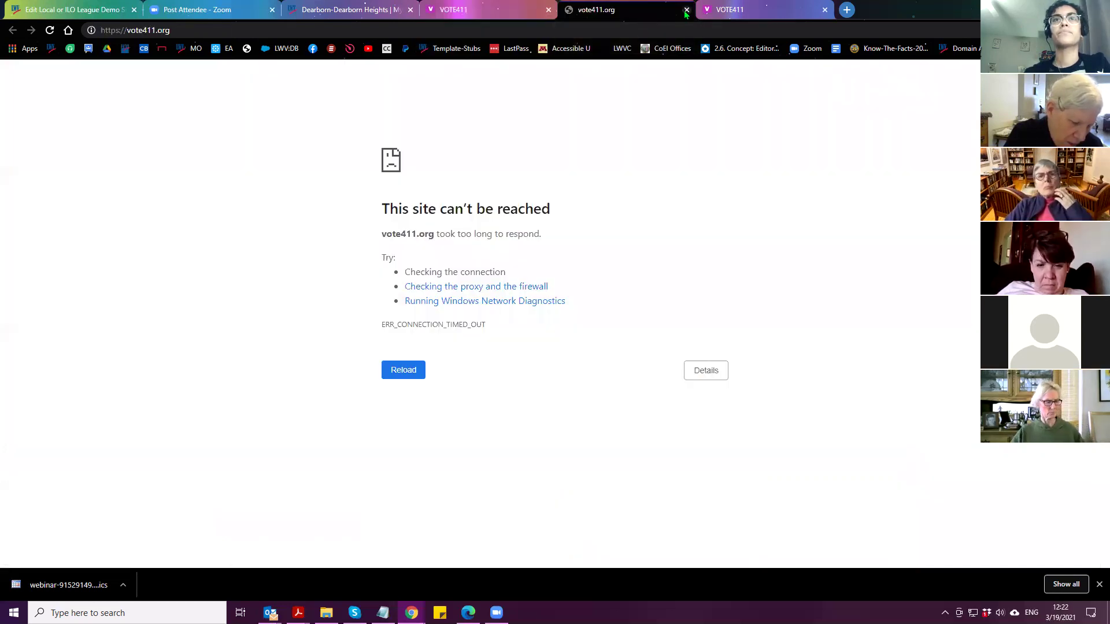
click(49, 30)
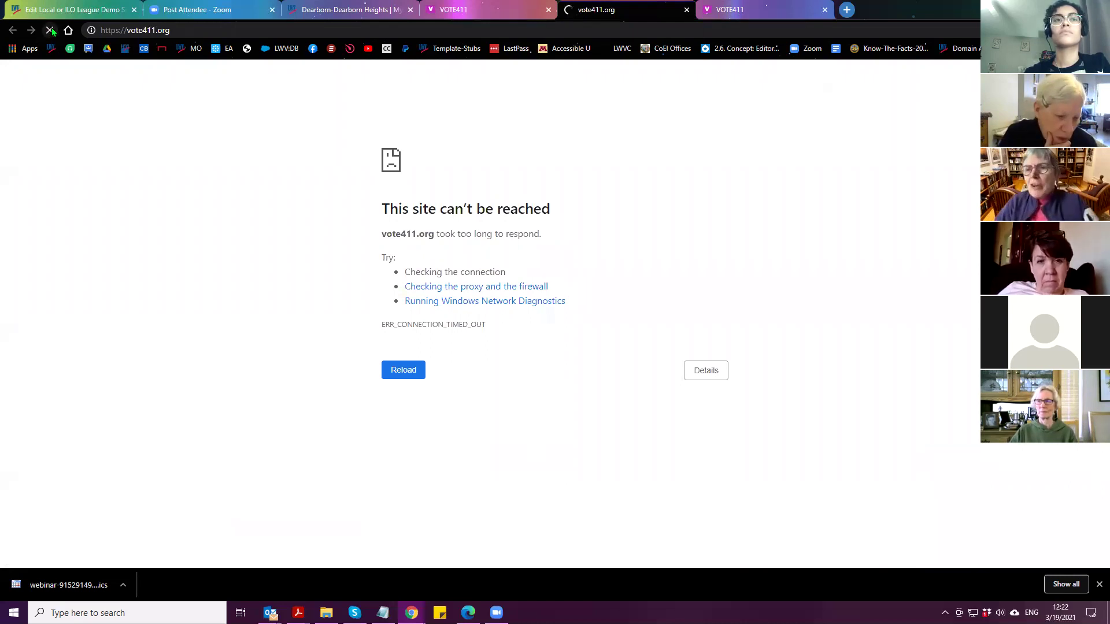
click(686, 10)
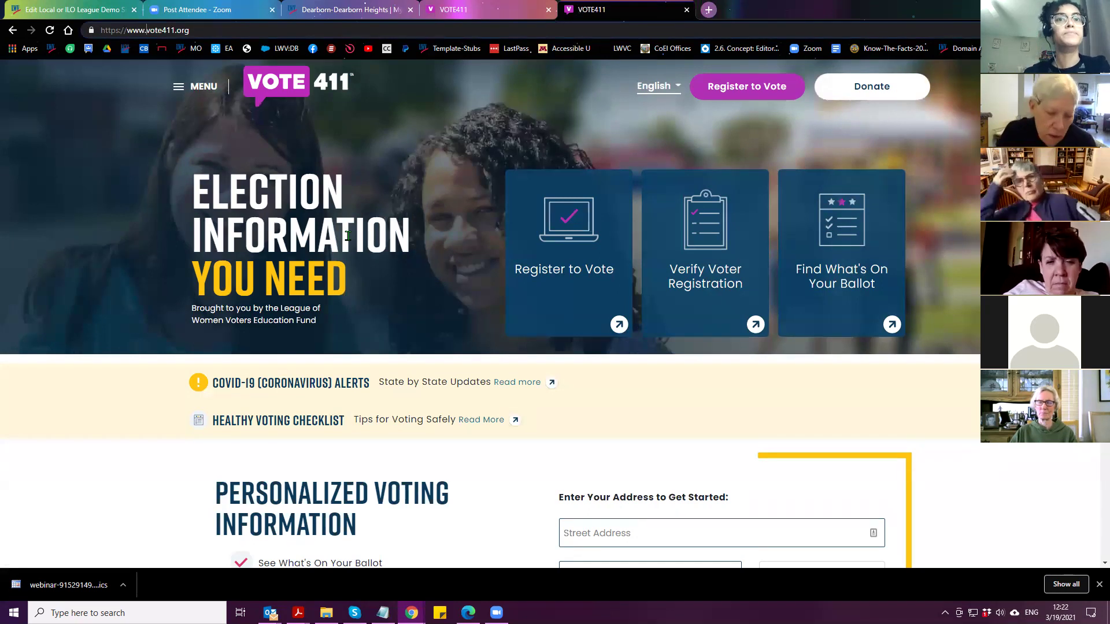
click(686, 10)
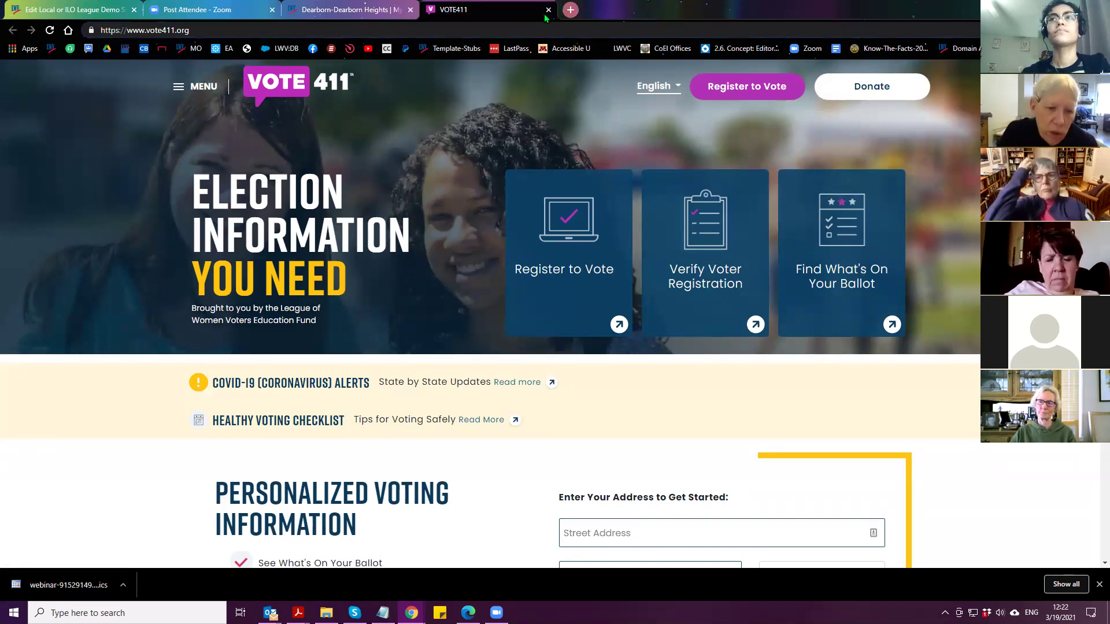
click(548, 9)
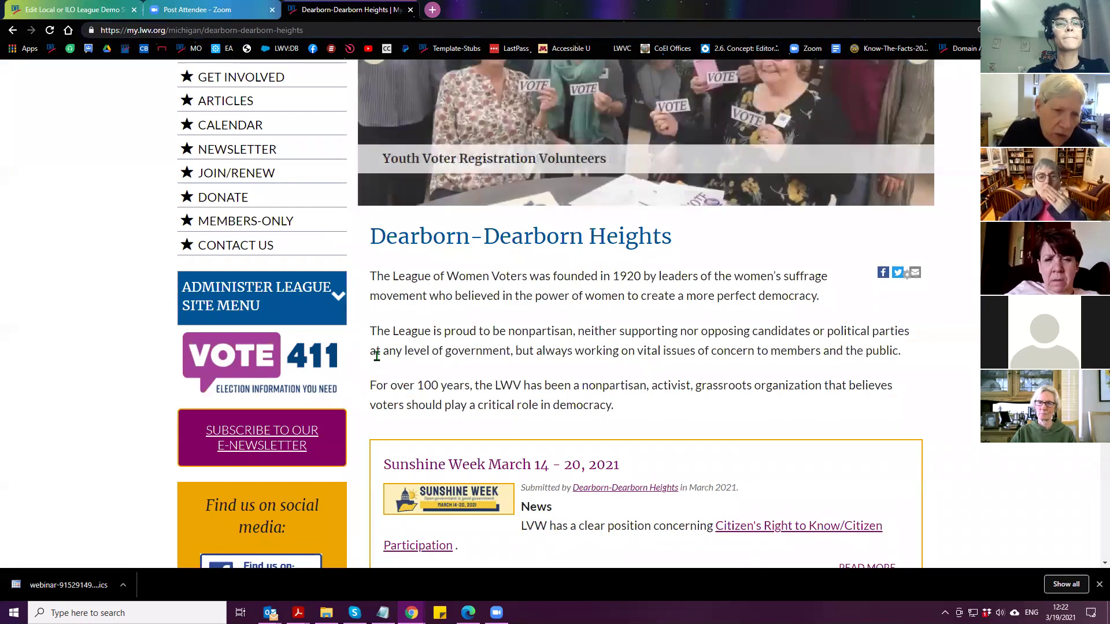
Open the league's ARTICLES list and scroll to the Sunshine Week March 14 - 20, 2021 article
scroll(376, 356, up, 1)
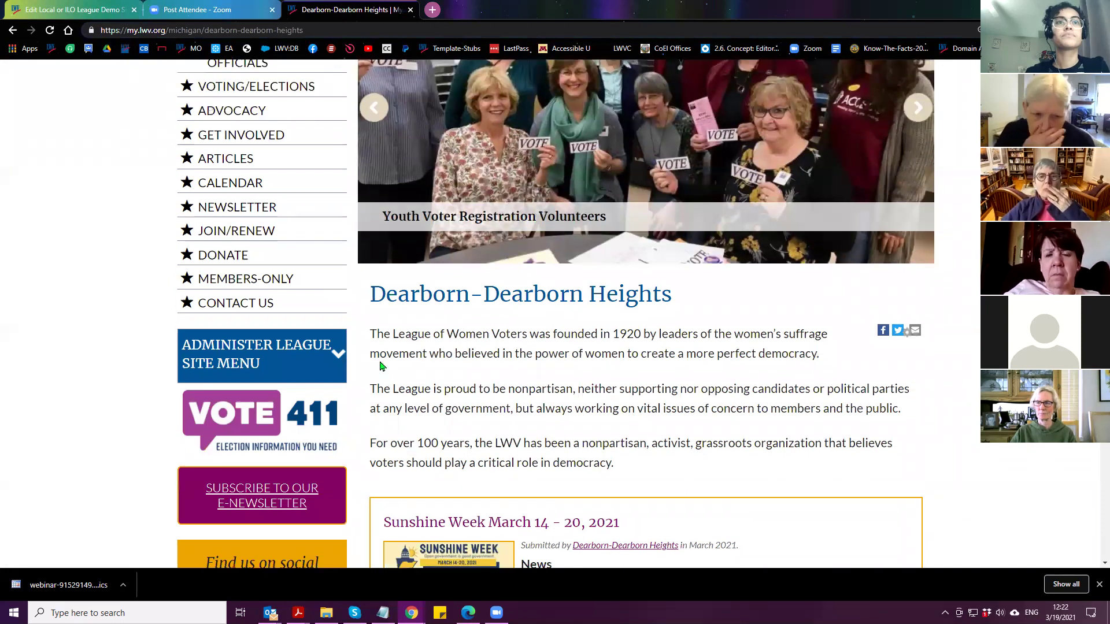
click(215, 161)
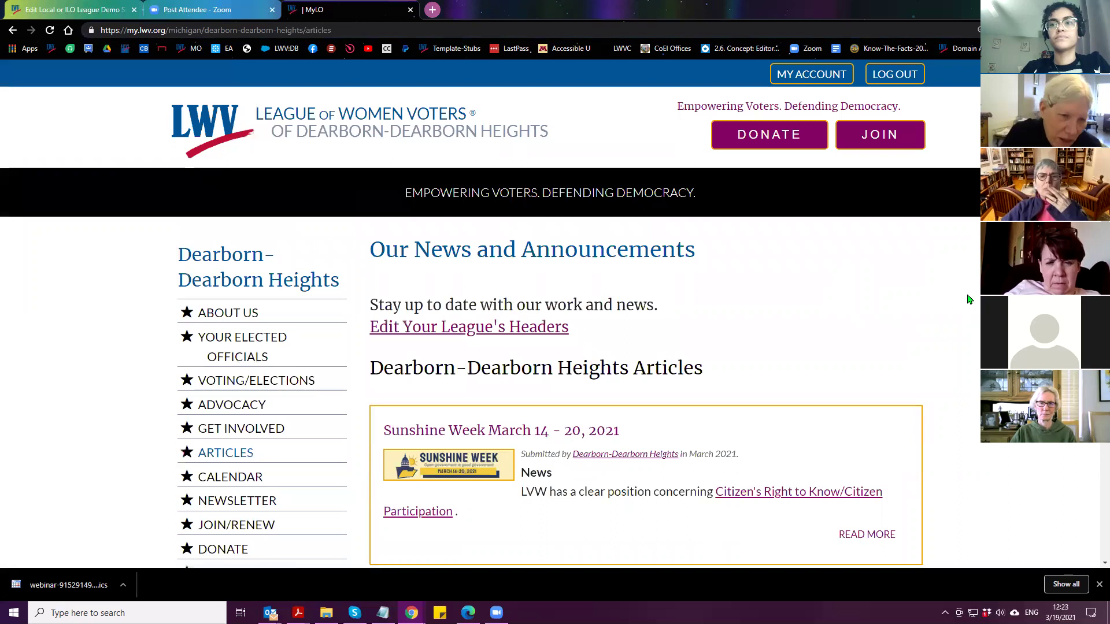
scroll(929, 300, down, 3)
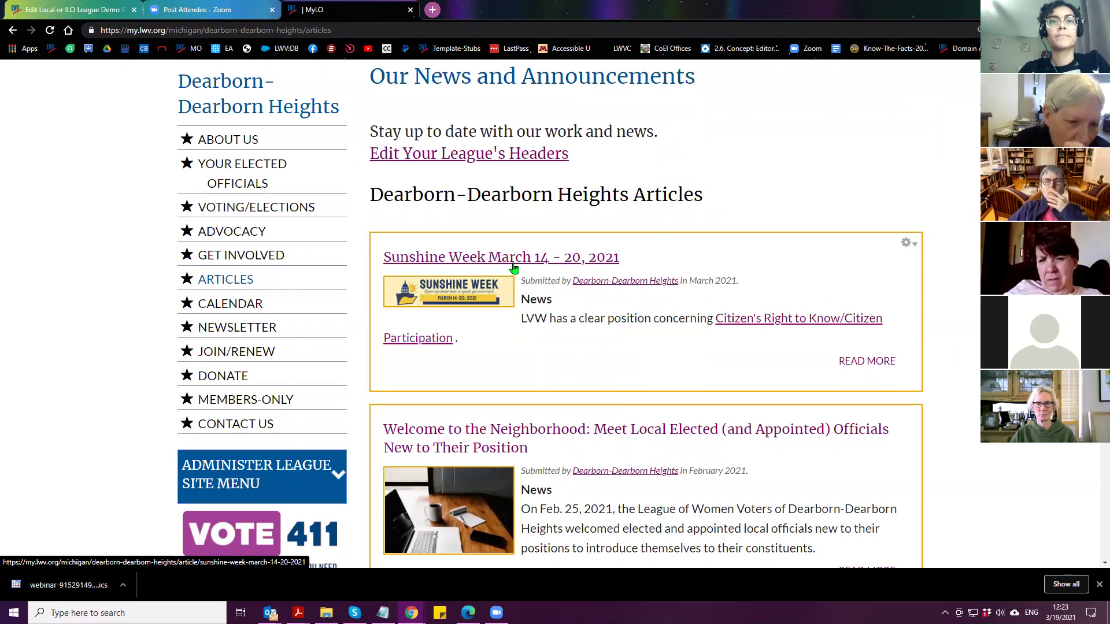
Open and read through the Sunshine Week March 14 - 20, 2021 article
click(514, 267)
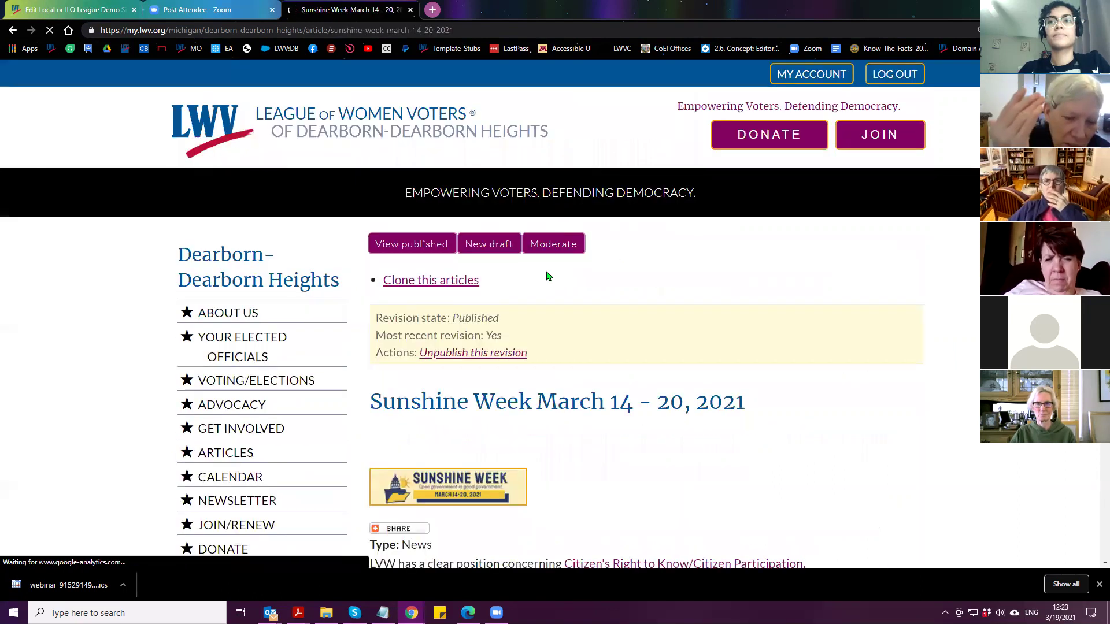
scroll(560, 301, down, 4)
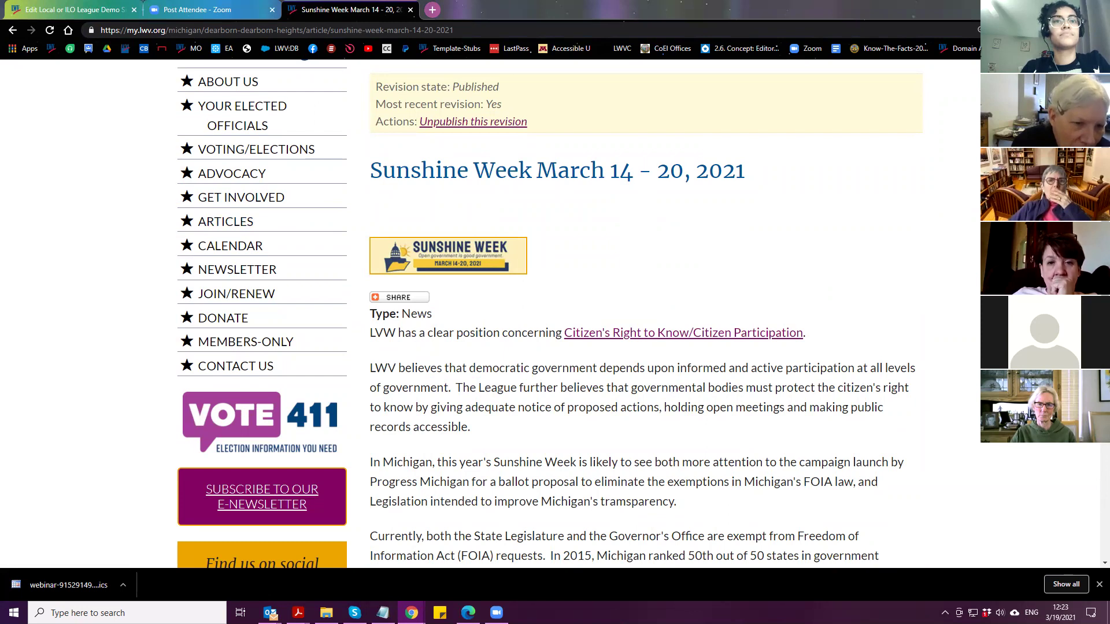
scroll(220, 202, up, 4)
Return to the Dearborn-Dearborn Heights home page and scroll down to the Sunshine Week post
click(227, 255)
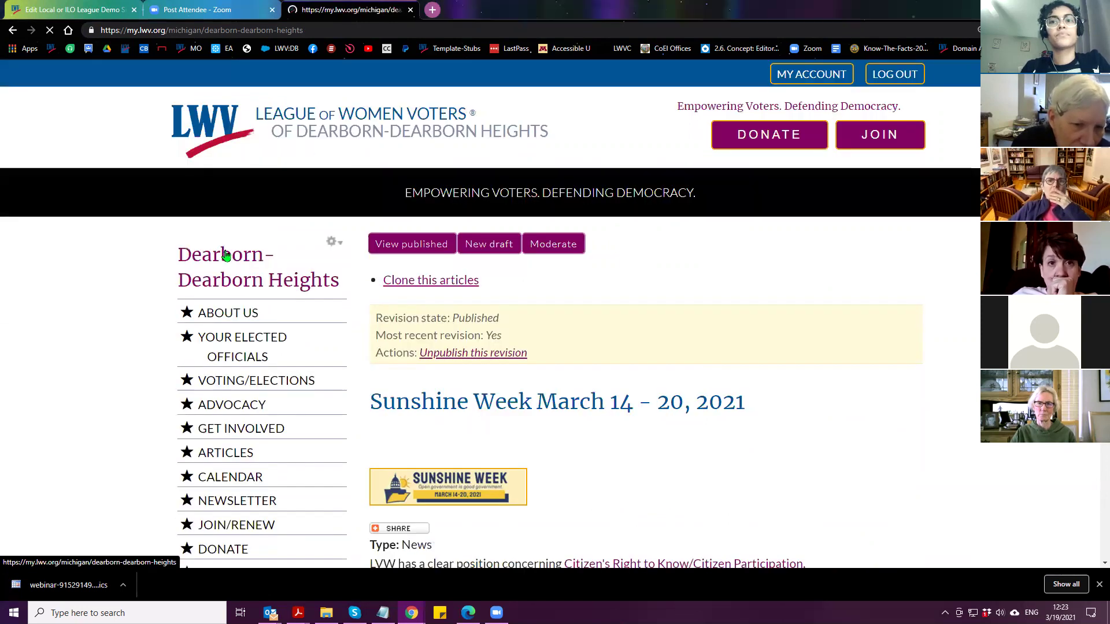
scroll(636, 371, down, 7)
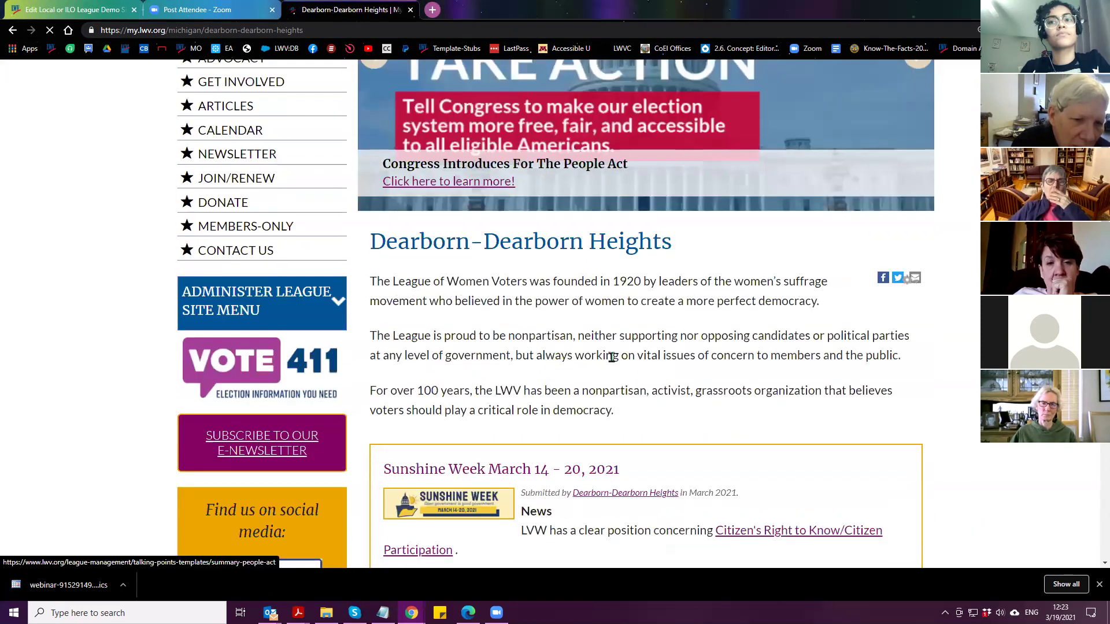
scroll(635, 371, down, 1)
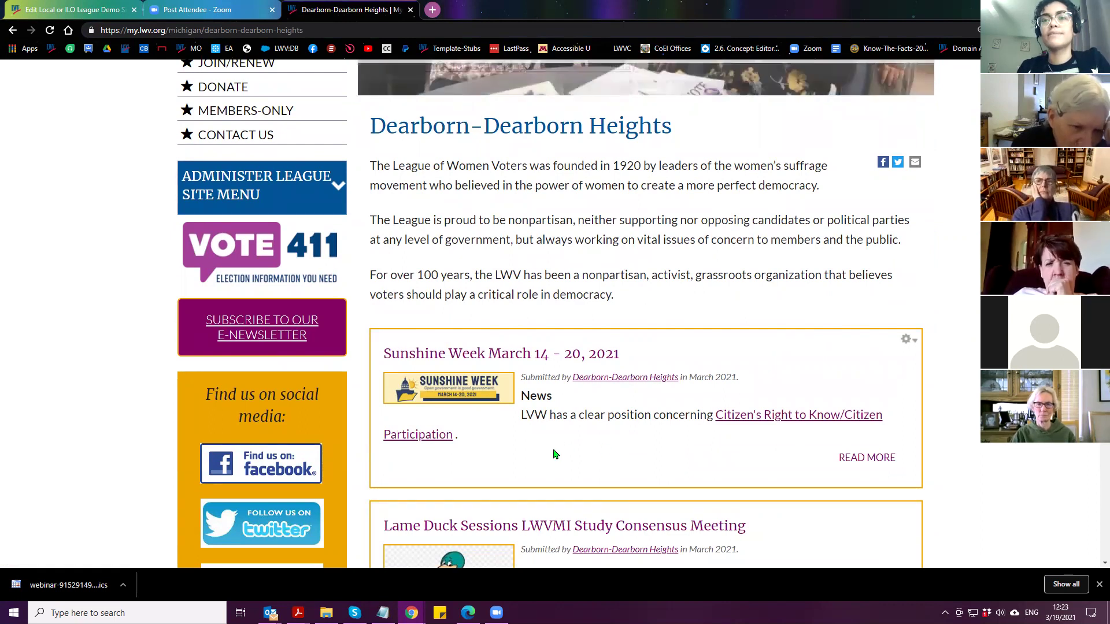
scroll(555, 453, down, 1)
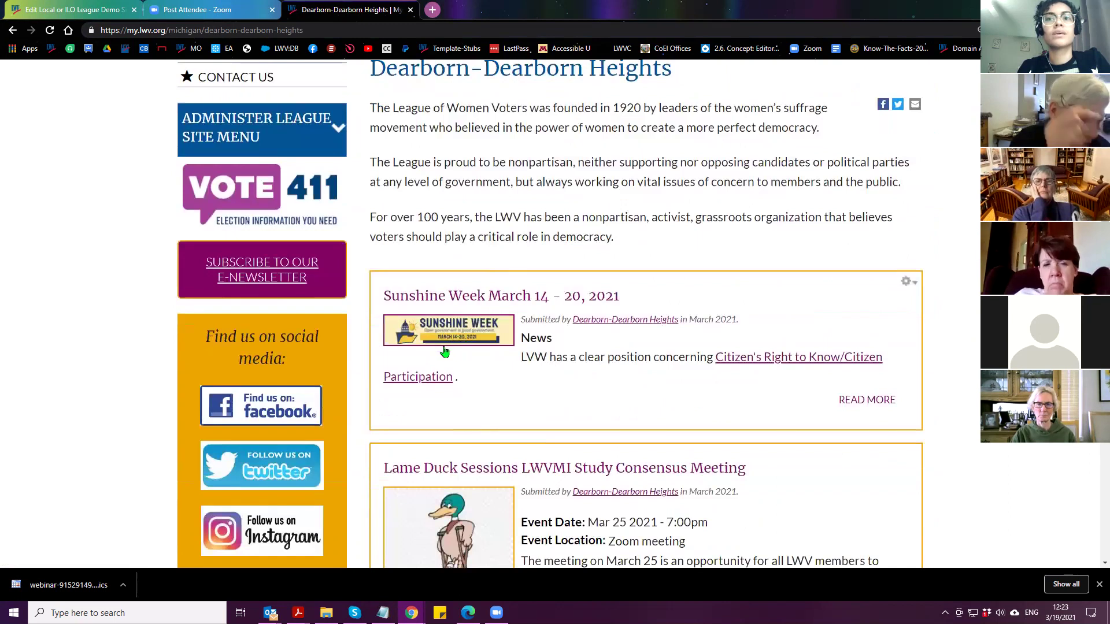
scroll(444, 352, down, 2)
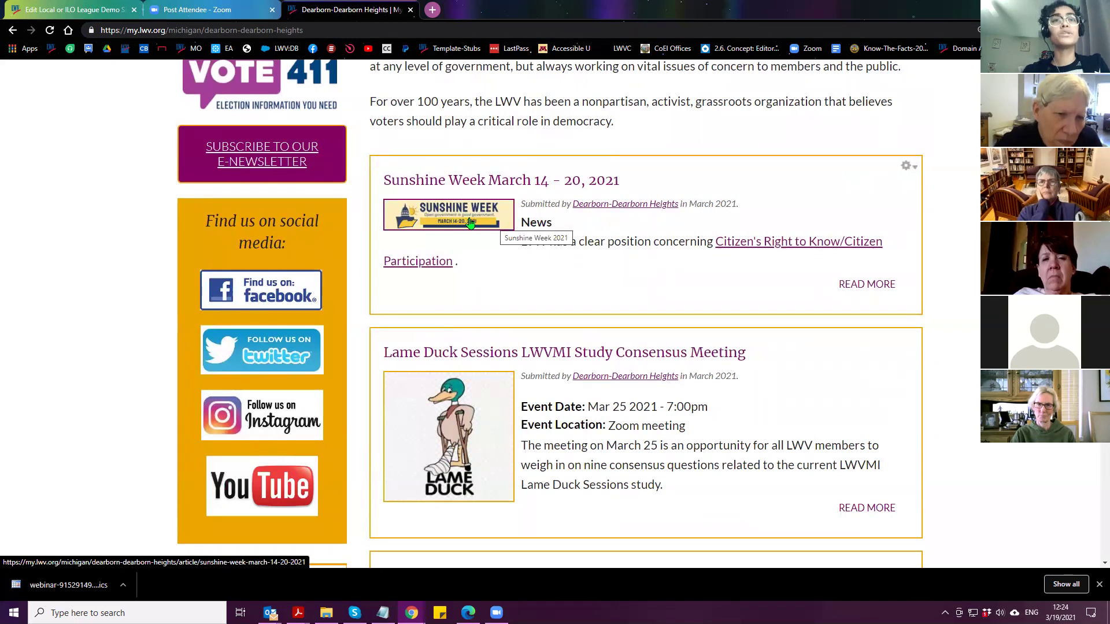
click(504, 191)
scroll(527, 207, down, 4)
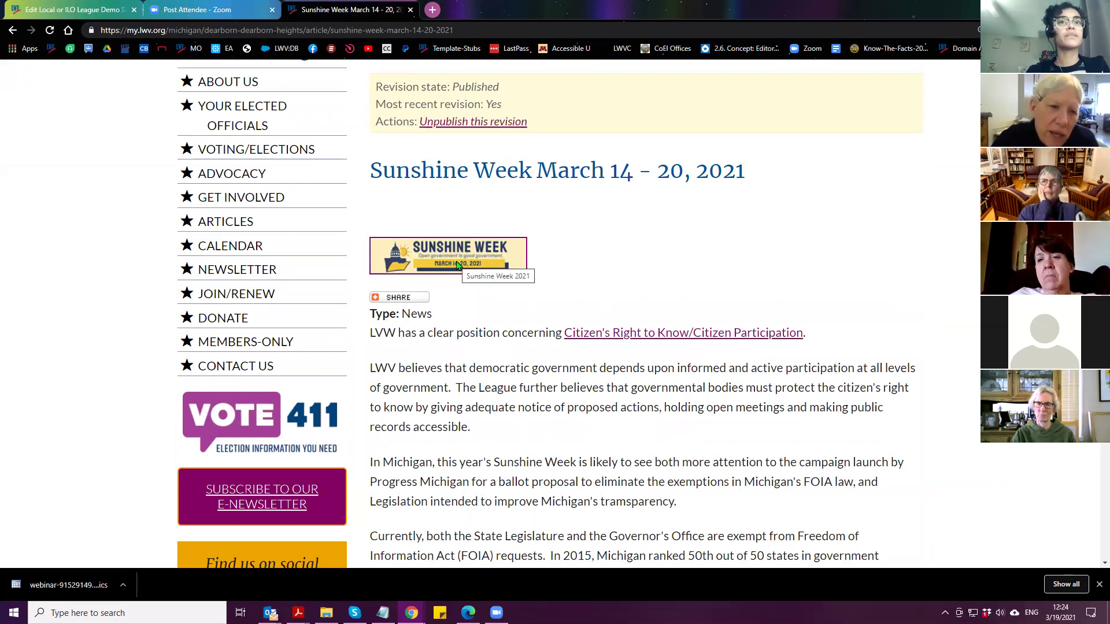
scroll(455, 277, up, 1)
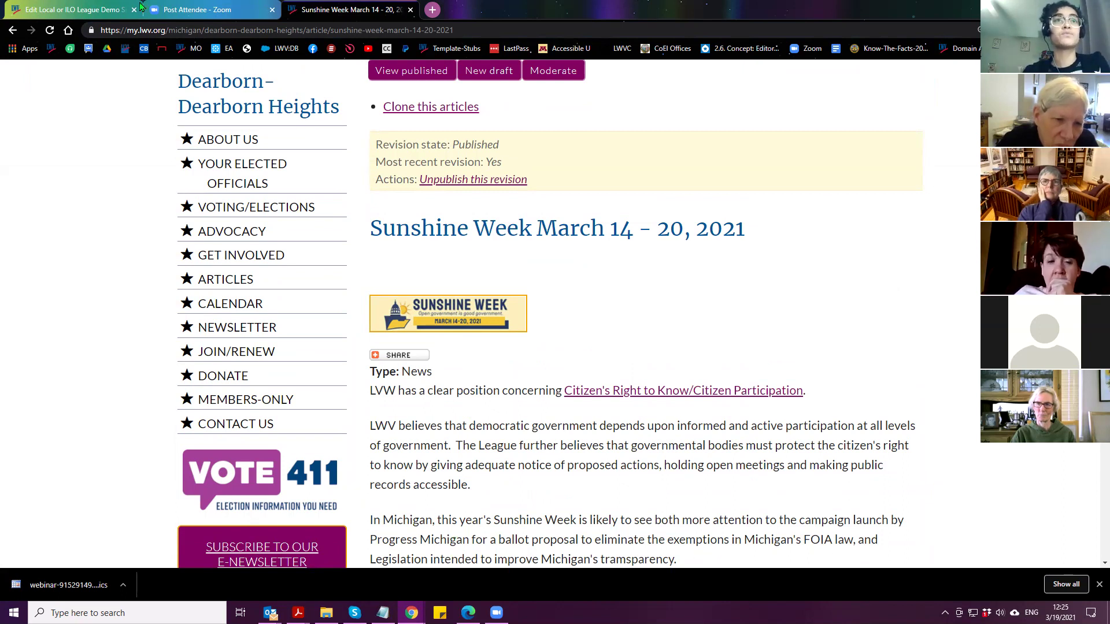
click(12, 31)
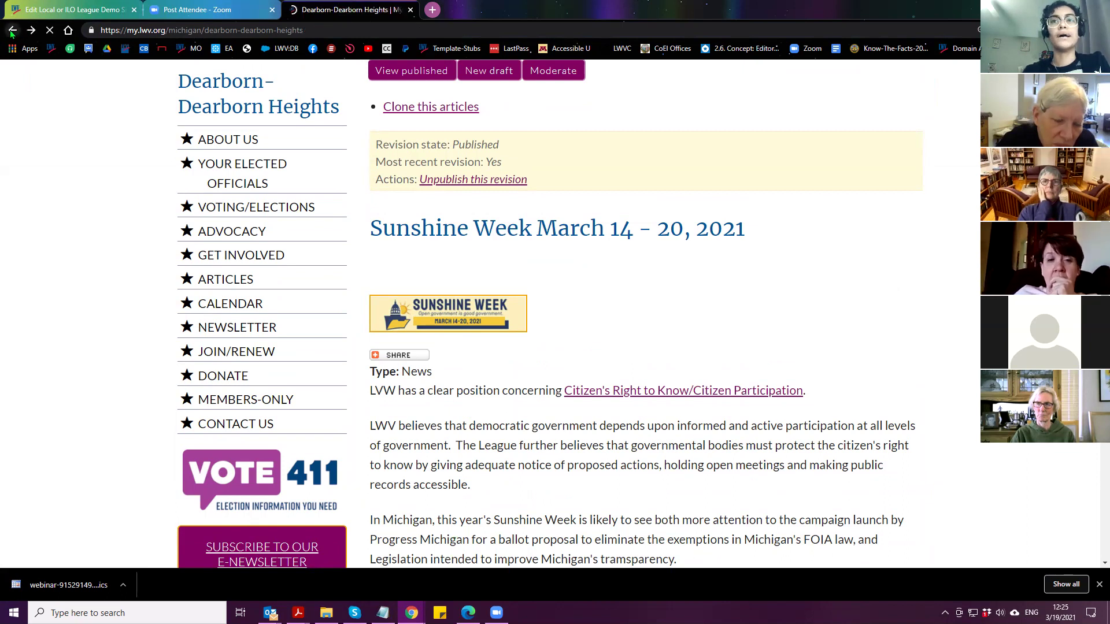
scroll(443, 353, up, 5)
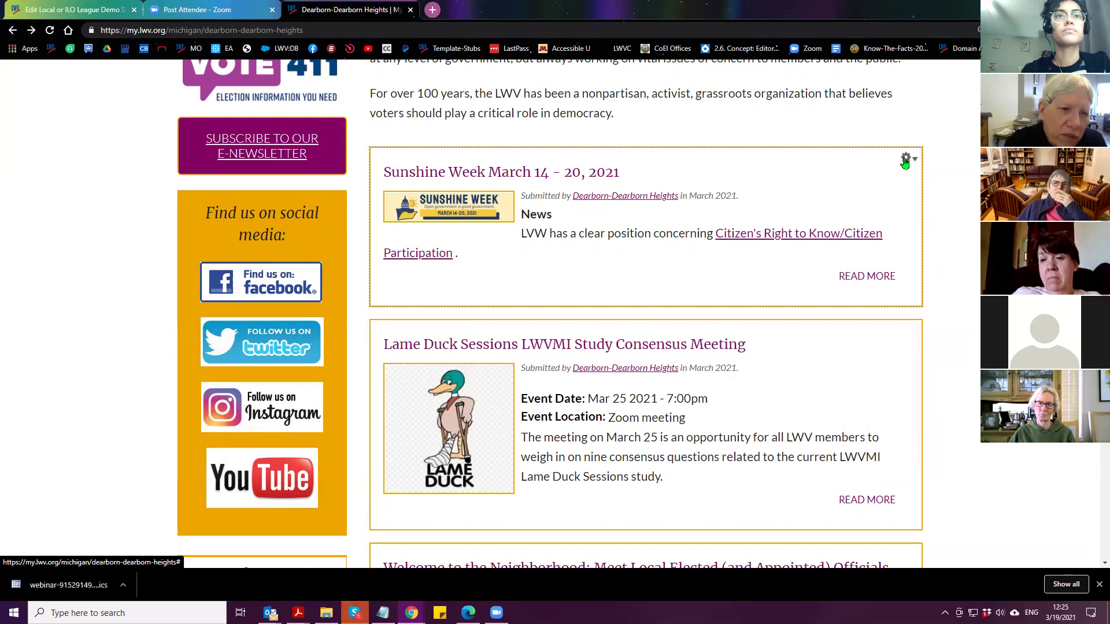
Open the Sunshine Week March 14 - 20, 2021 article and start a new draft of it
click(545, 172)
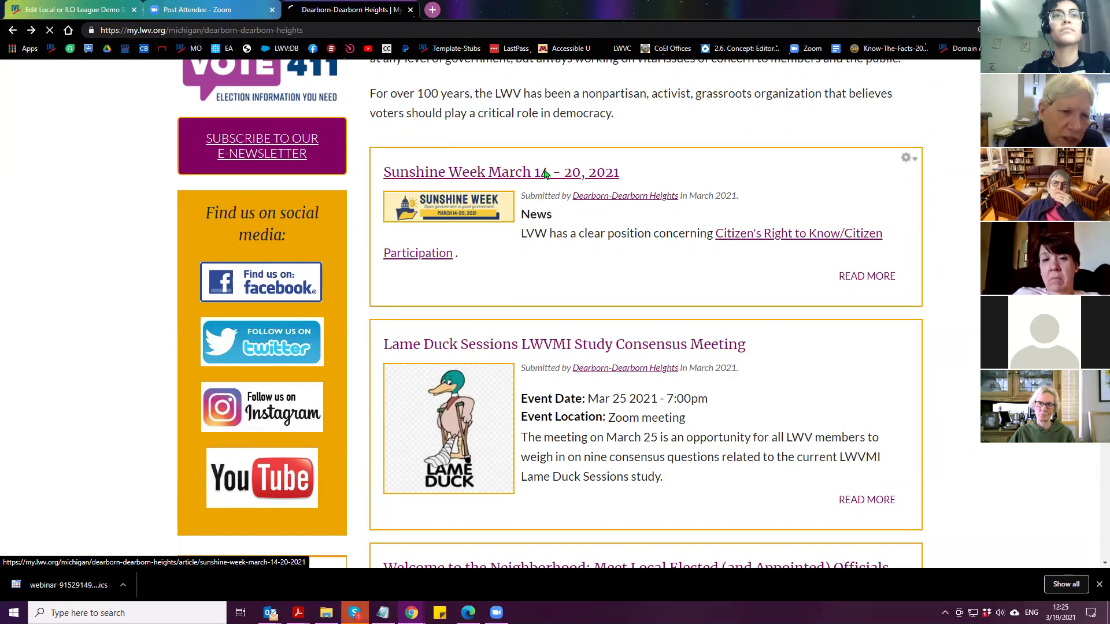
scroll(583, 304, down, 1)
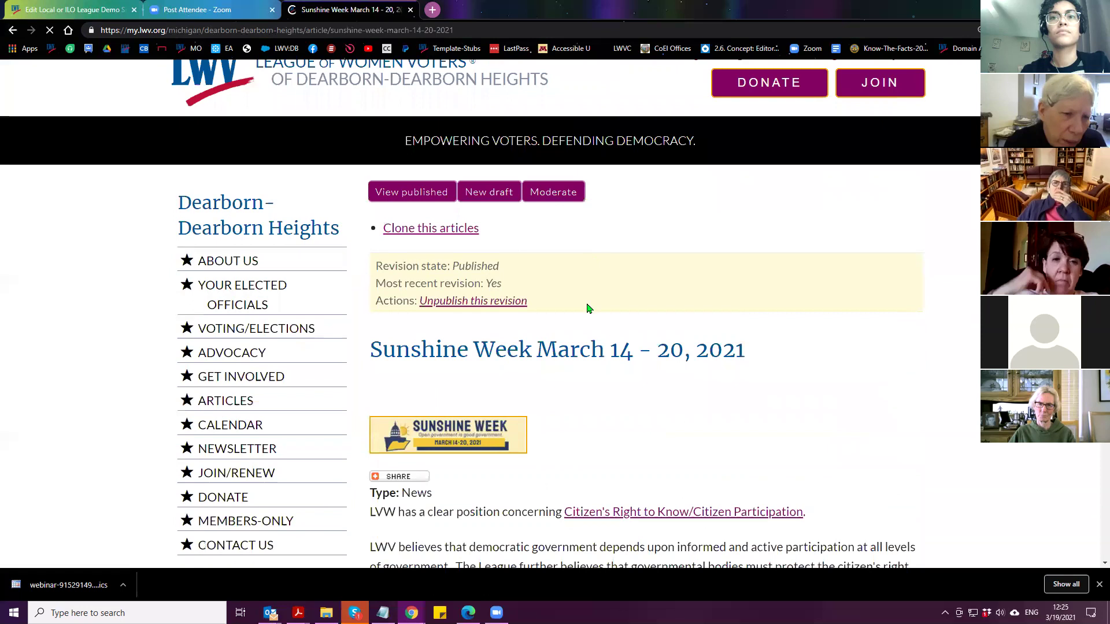
scroll(586, 308, down, 2)
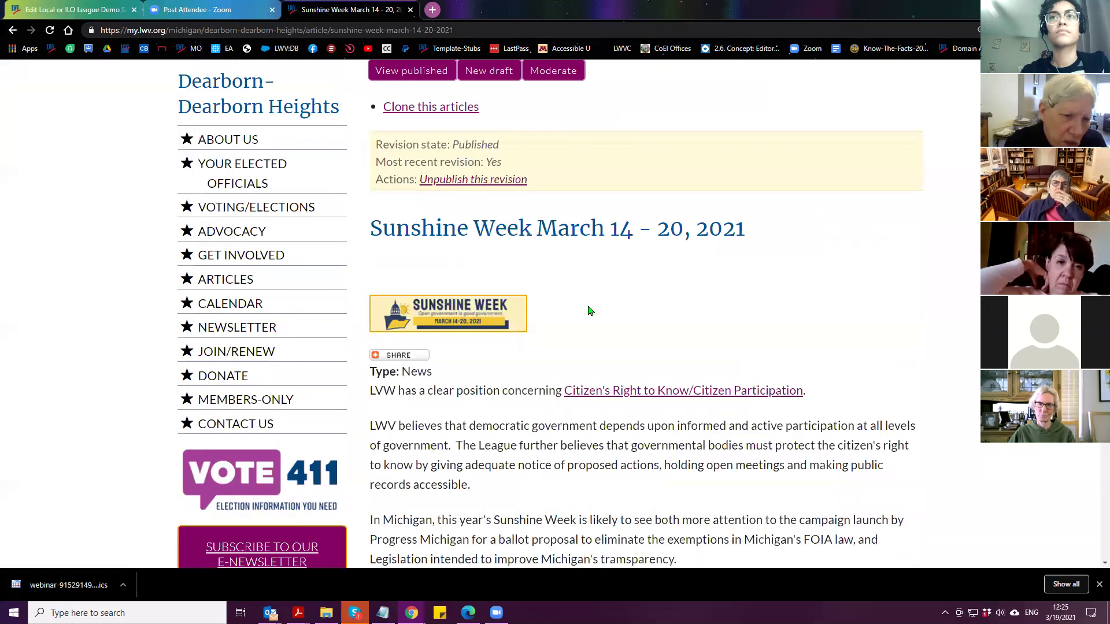
click(496, 77)
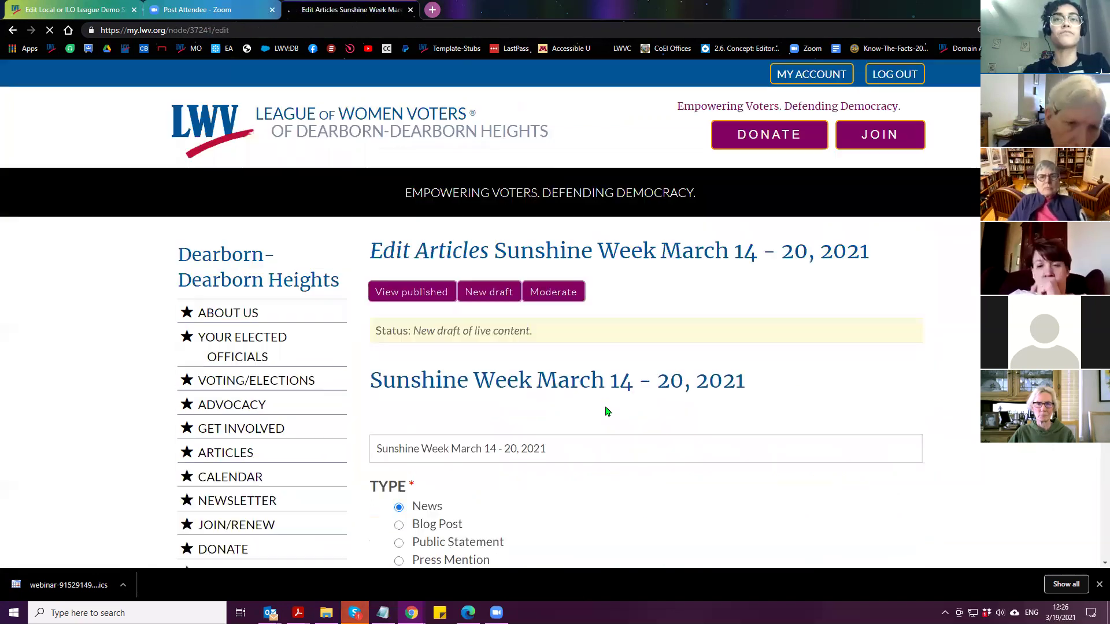
Hide and then re-show the draft's summary, and review the summary text field
scroll(607, 411, down, 12)
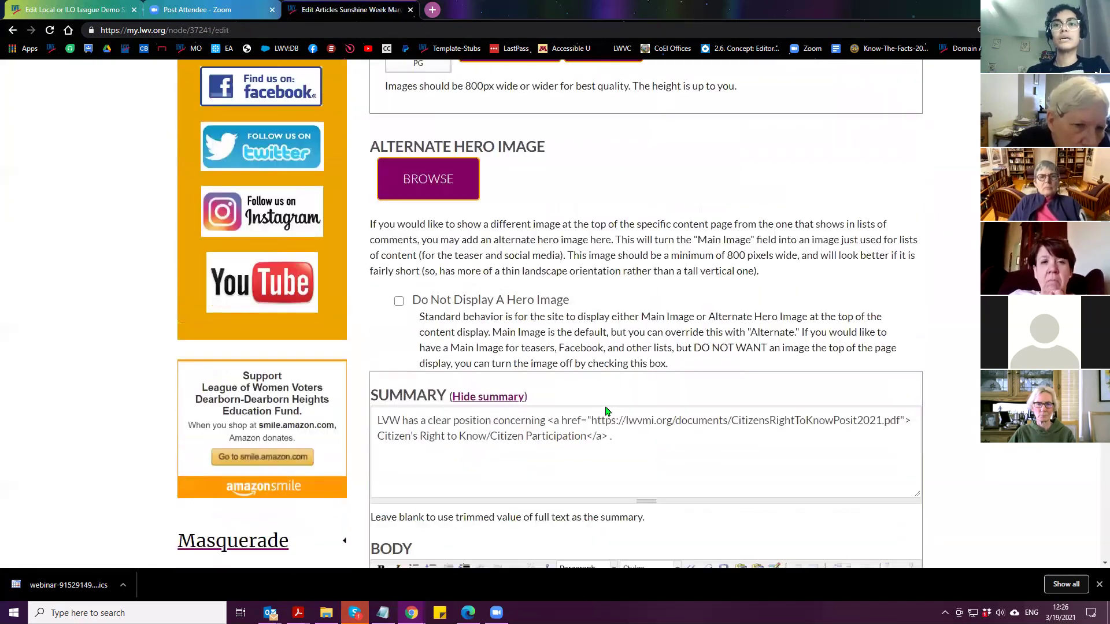
scroll(619, 401, down, 1)
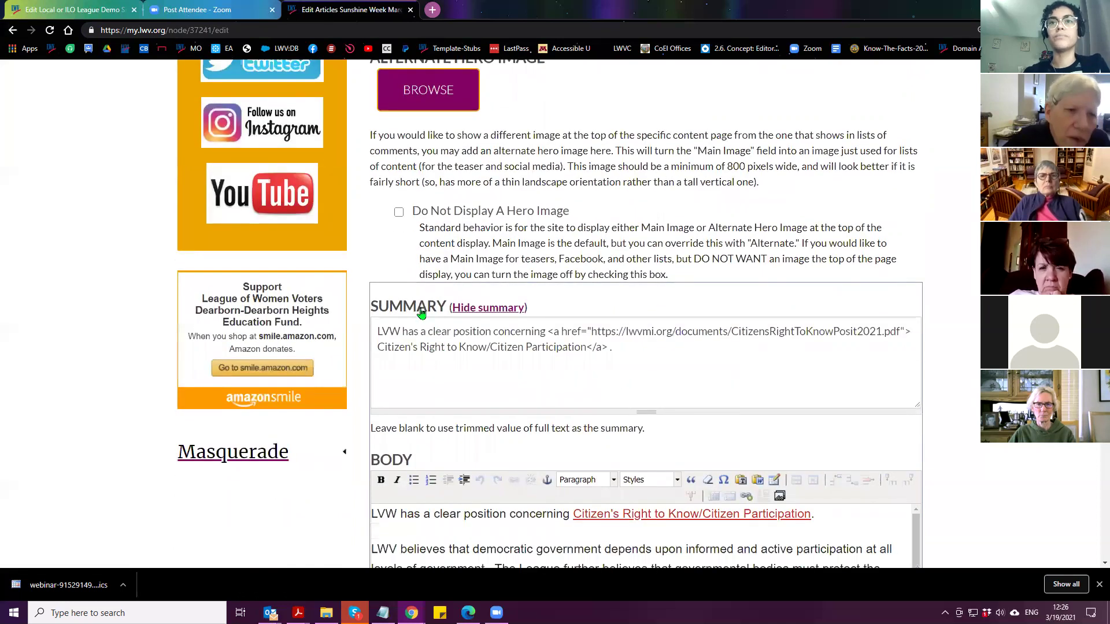
scroll(443, 307, down, 2)
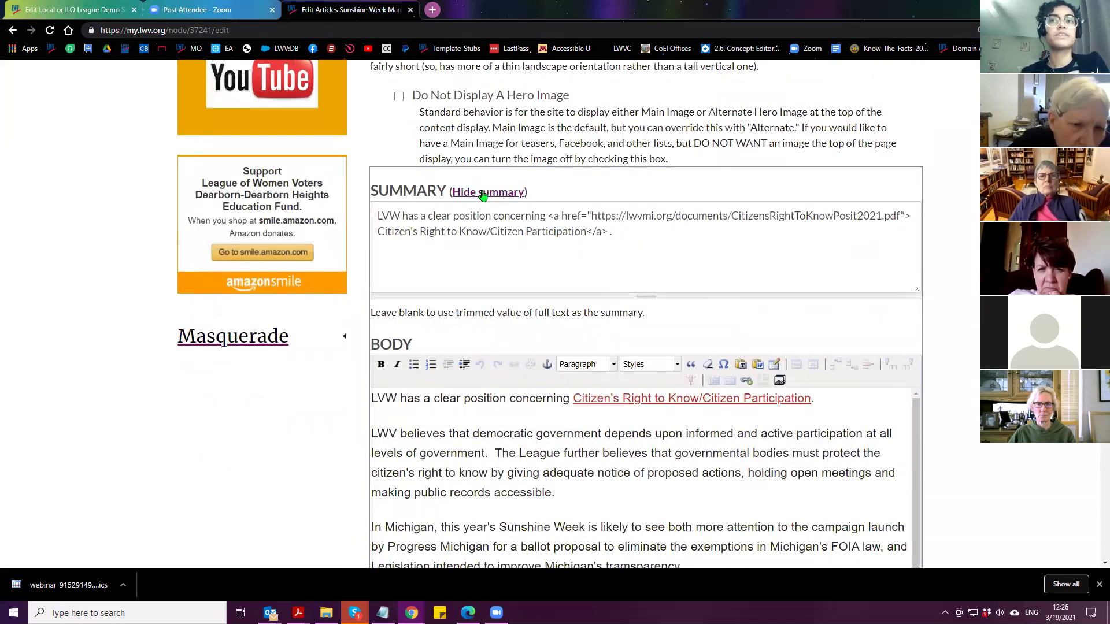
click(481, 195)
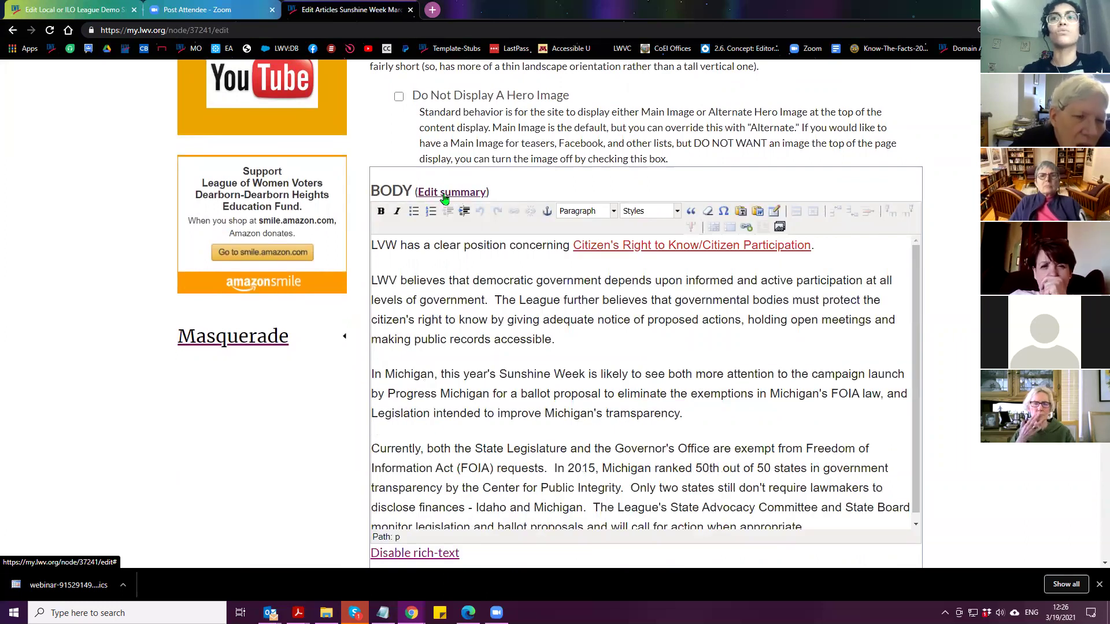
click(458, 196)
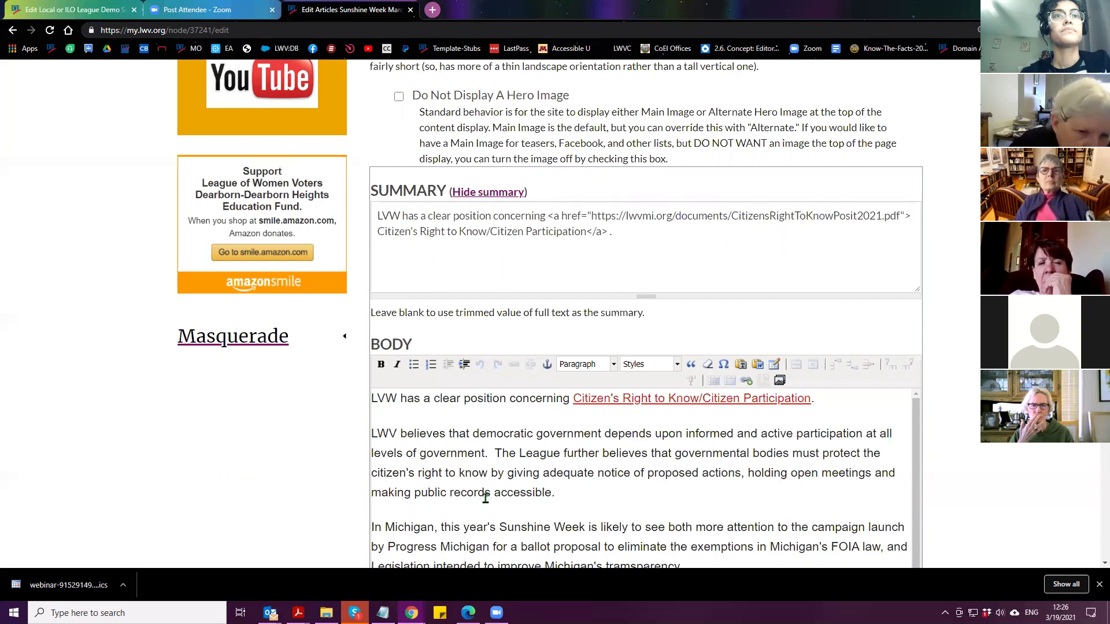
scroll(486, 498, up, 15)
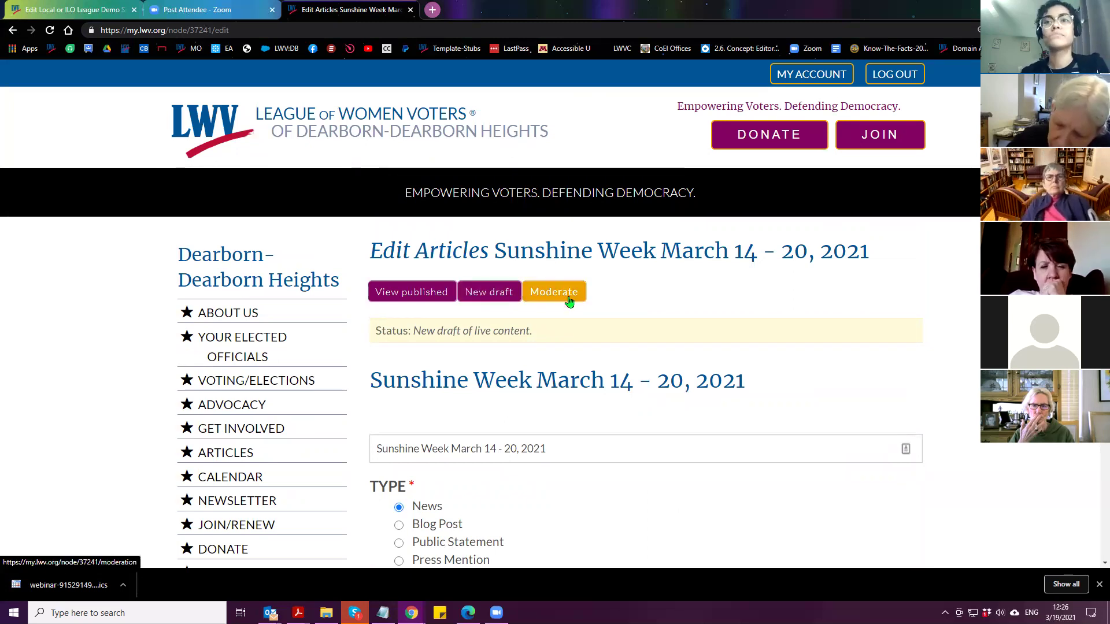
scroll(569, 317, down, 15)
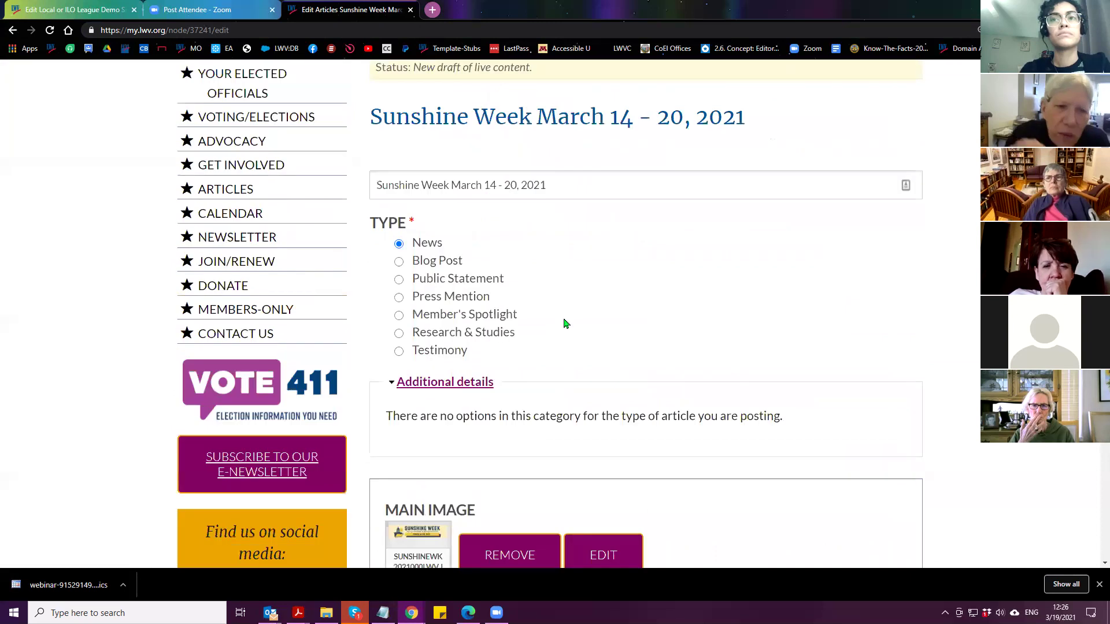
scroll(565, 327, down, 2)
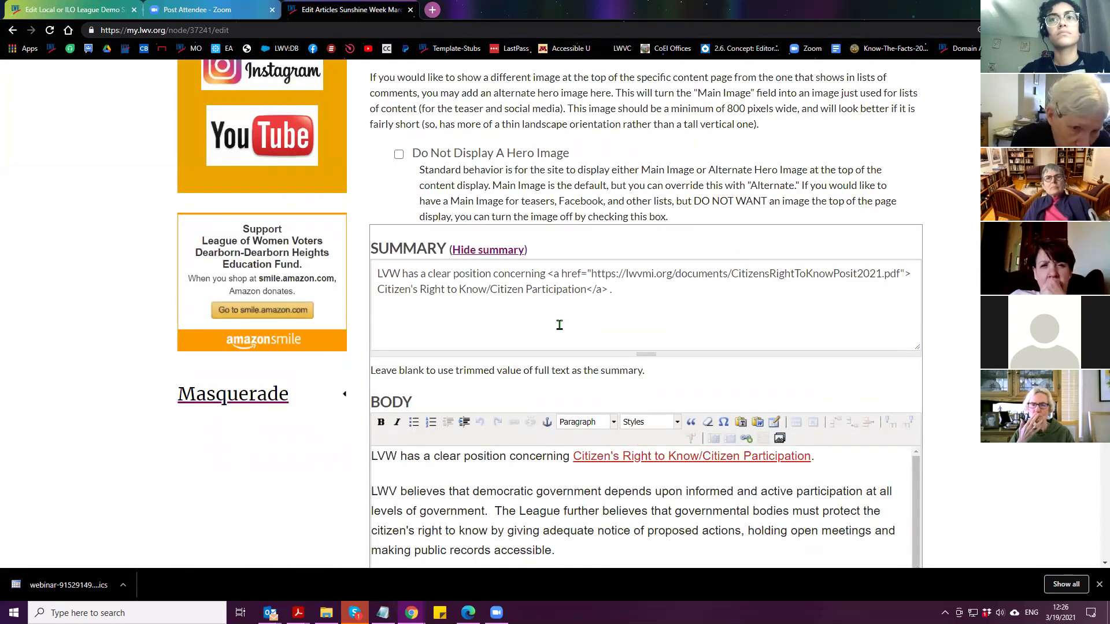
click(527, 305)
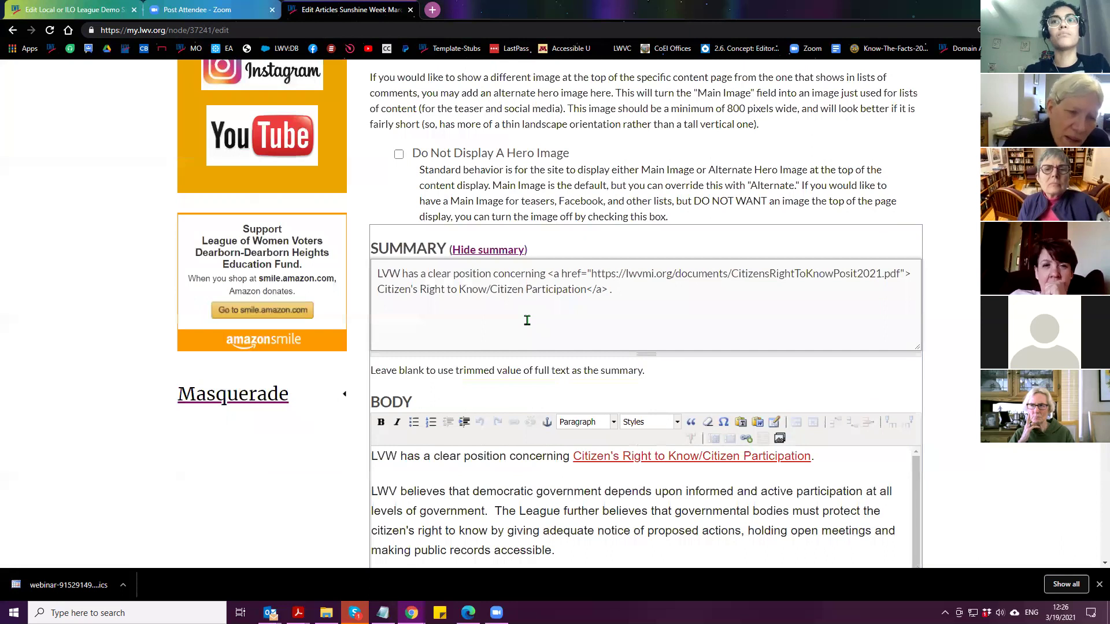
Bring up the Masquerade block's current status and its Switch back option
scroll(337, 513, up, 6)
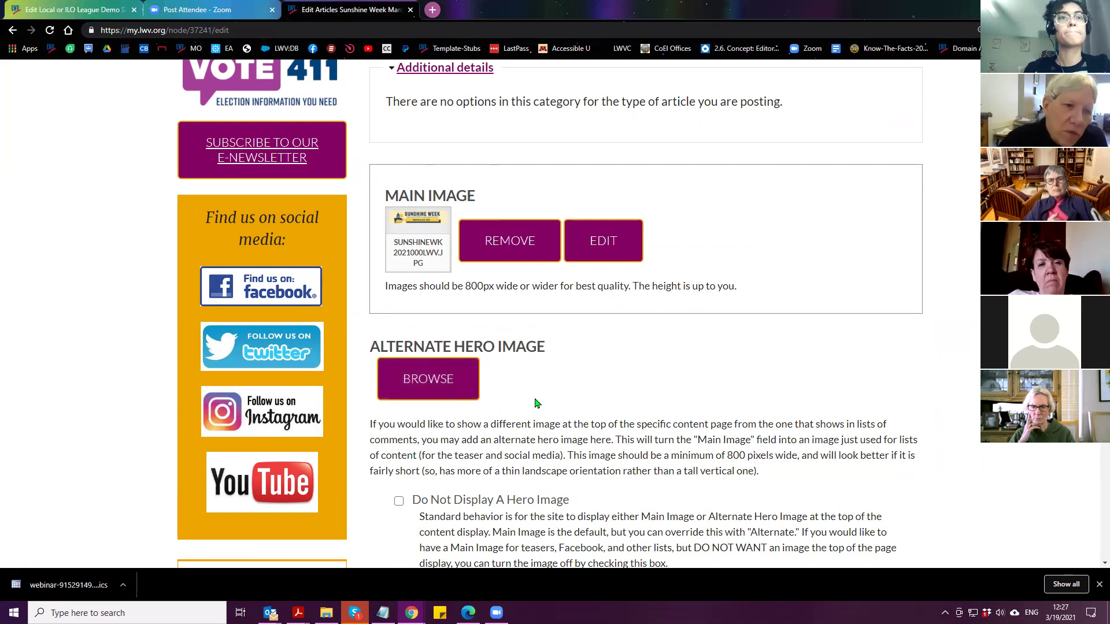
scroll(534, 403, up, 7)
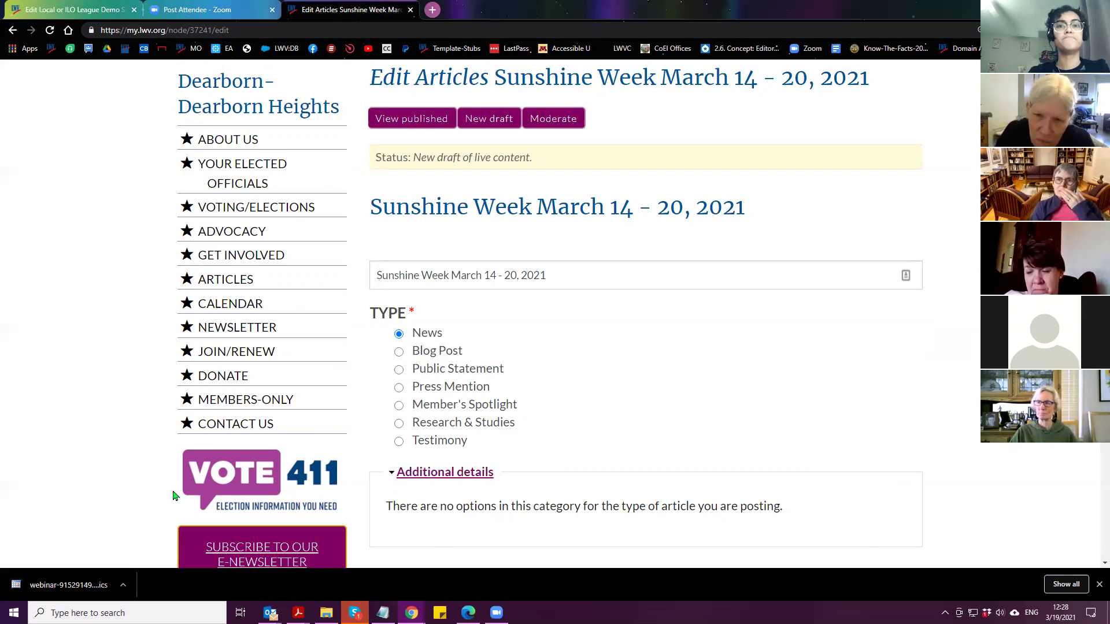
scroll(317, 306, up, 1)
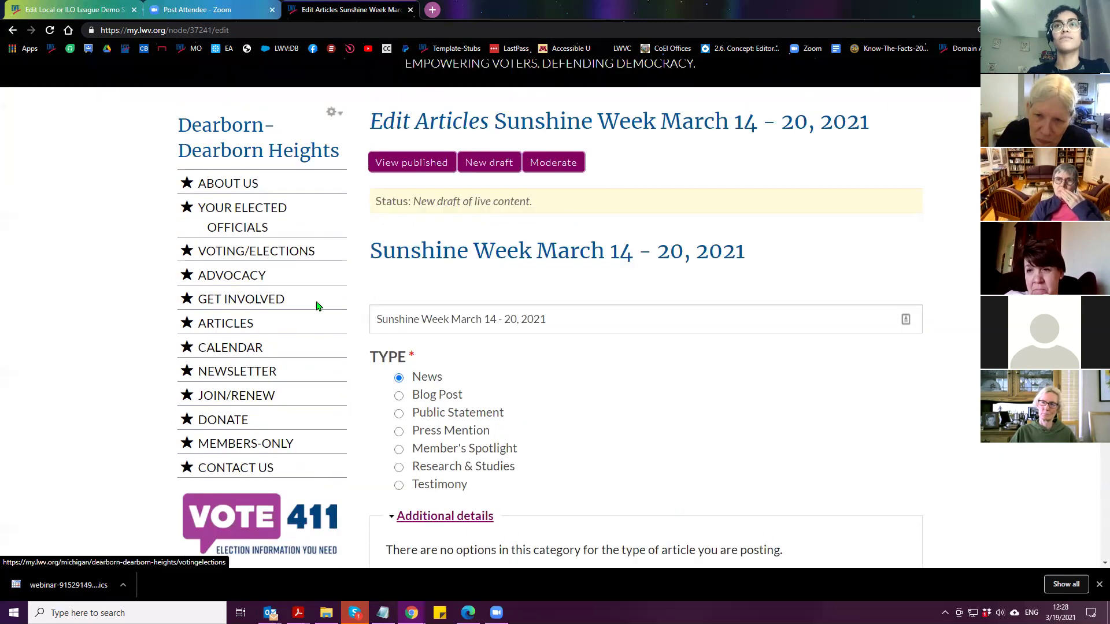
scroll(316, 306, up, 2)
scroll(263, 402, down, 15)
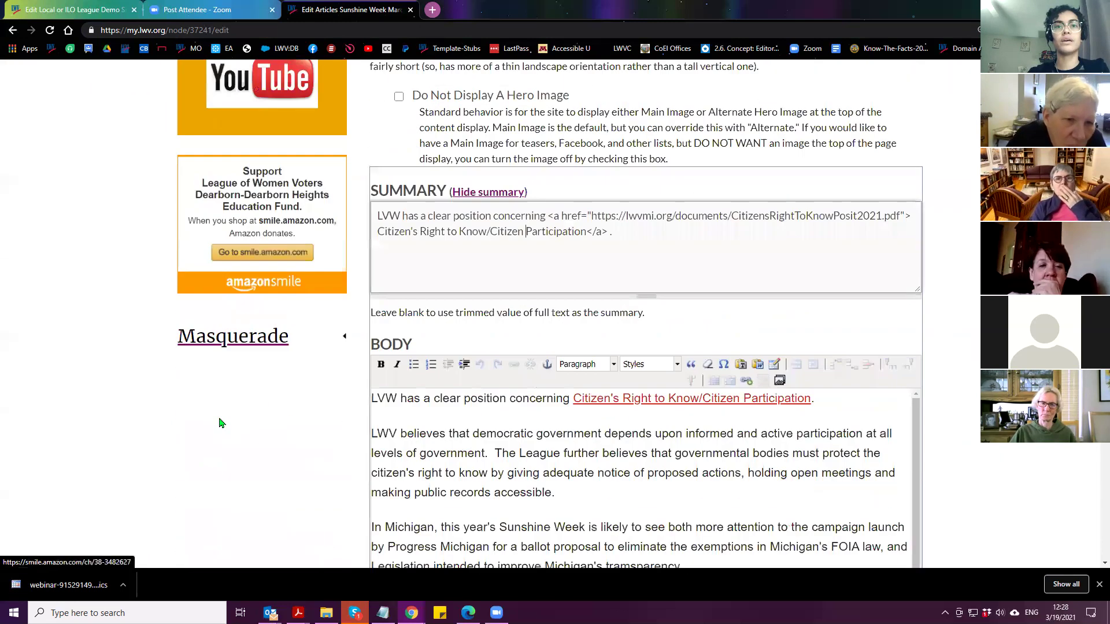
click(232, 338)
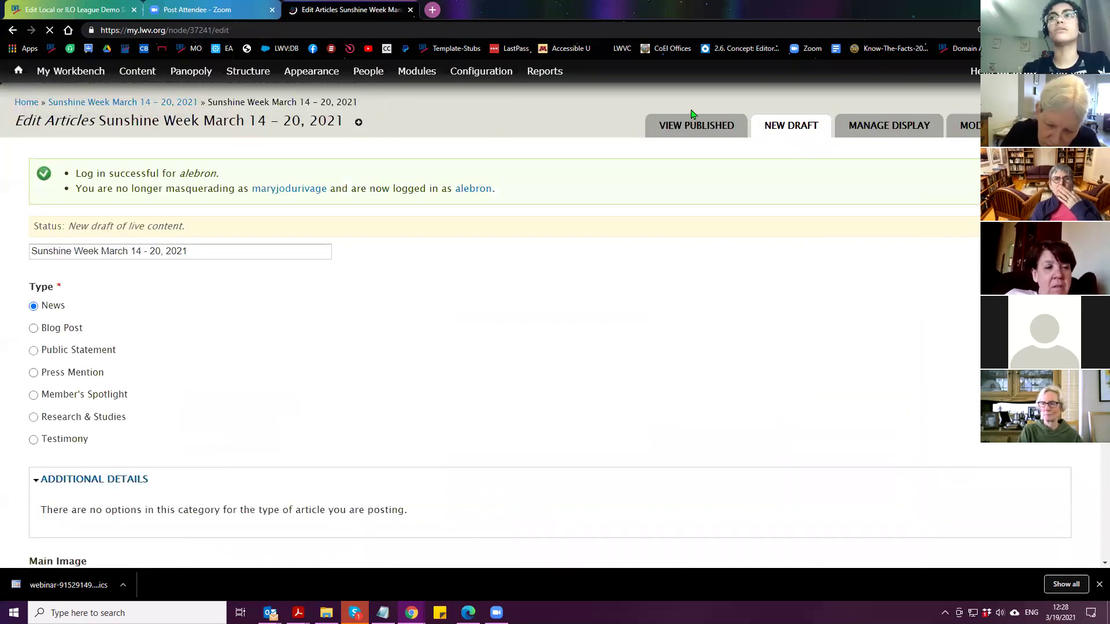
View the published version of the Sunshine Week article
click(715, 133)
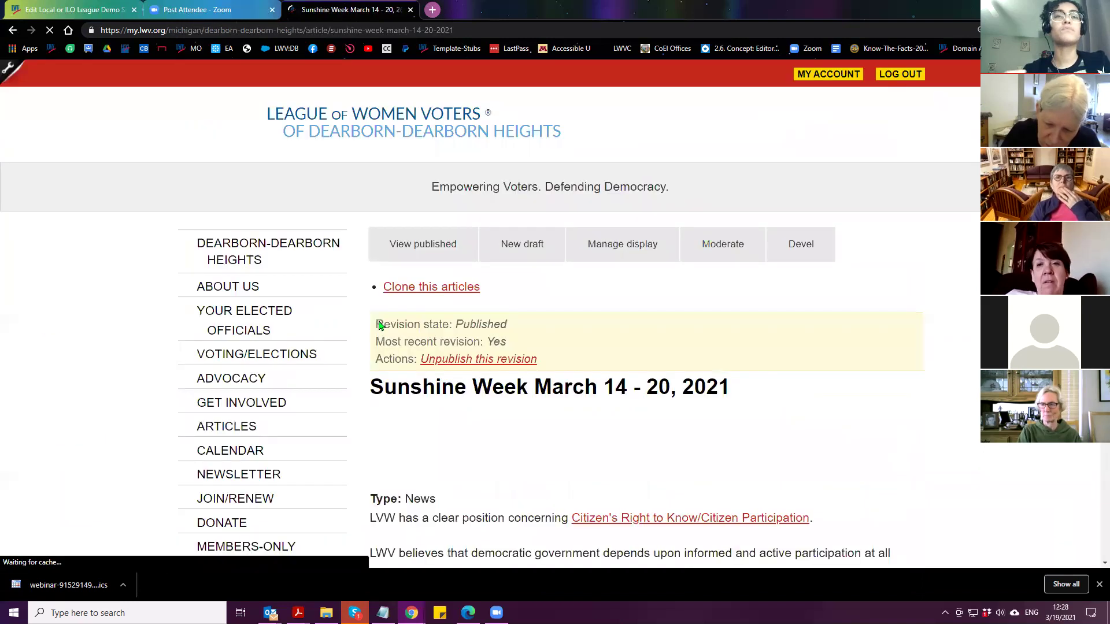
scroll(290, 337, down, 12)
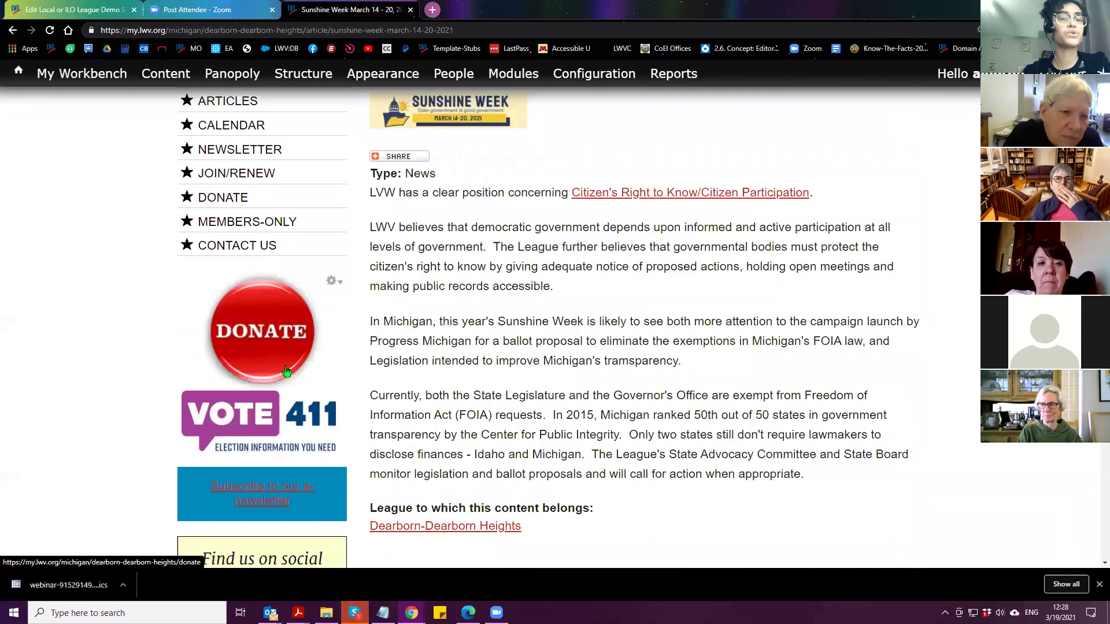
scroll(218, 400, down, 5)
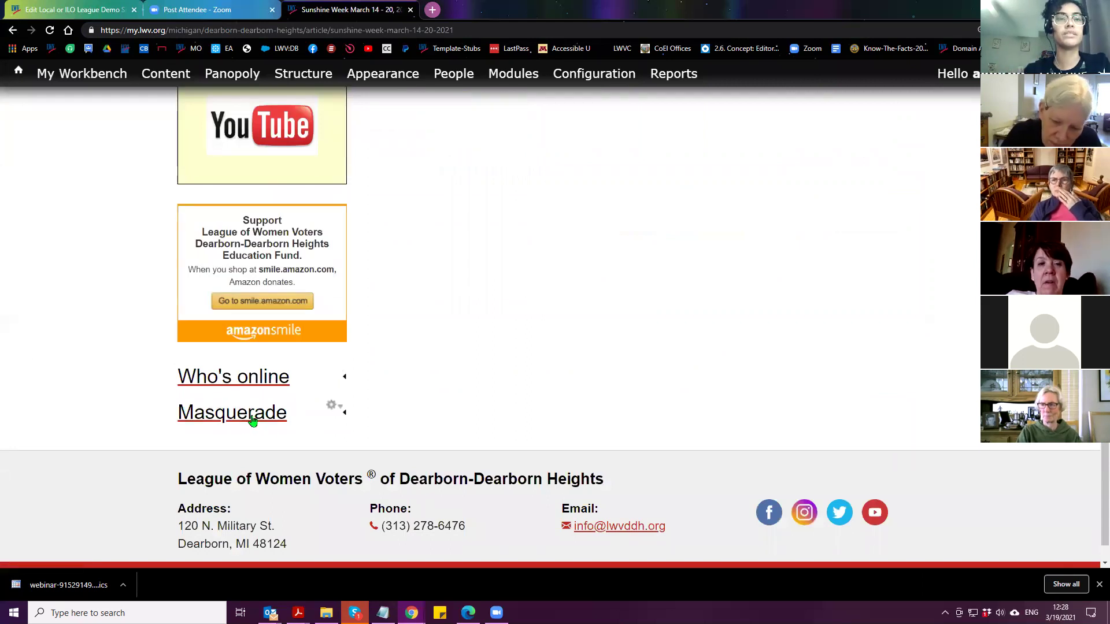
Masquerade as the 'lwvc' California demo account and open its profile page
click(249, 422)
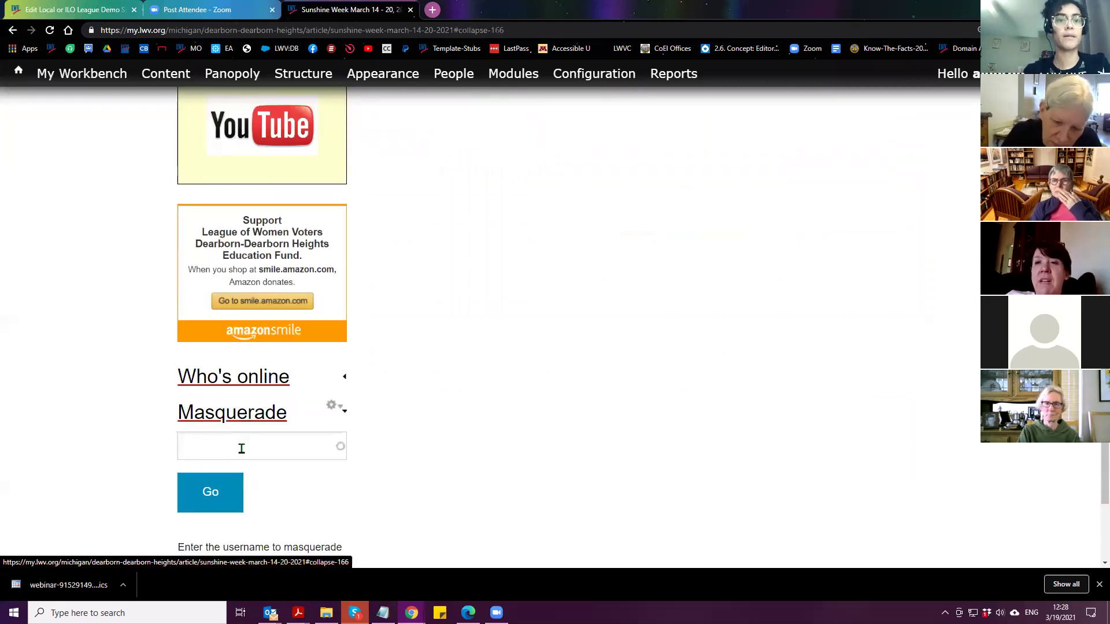
click(242, 449)
text(lwvc)
click(228, 469)
click(208, 512)
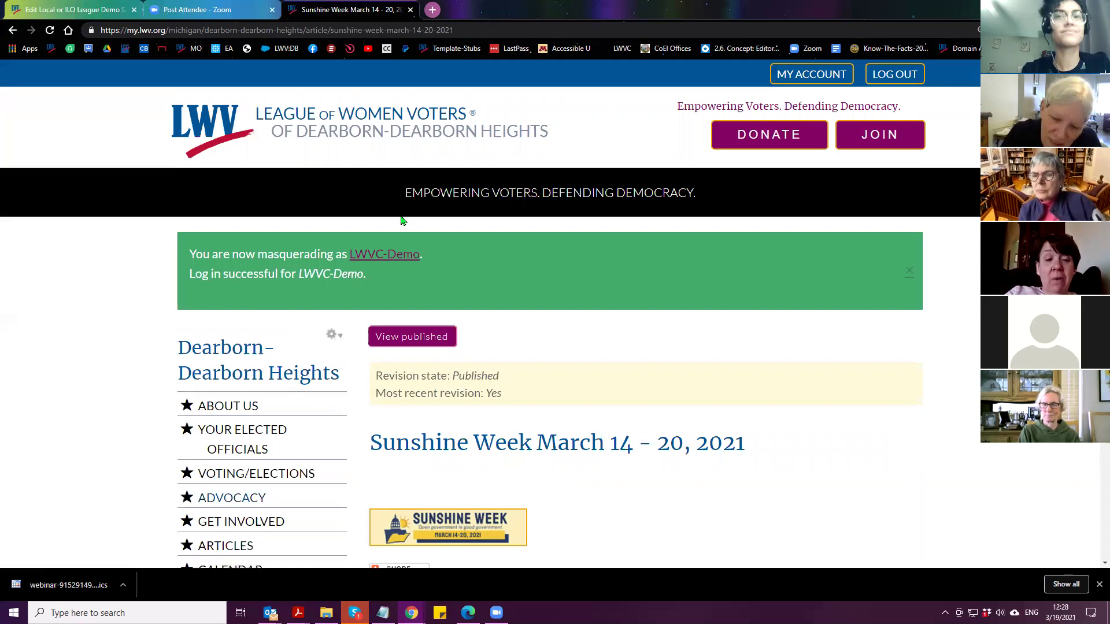
click(385, 256)
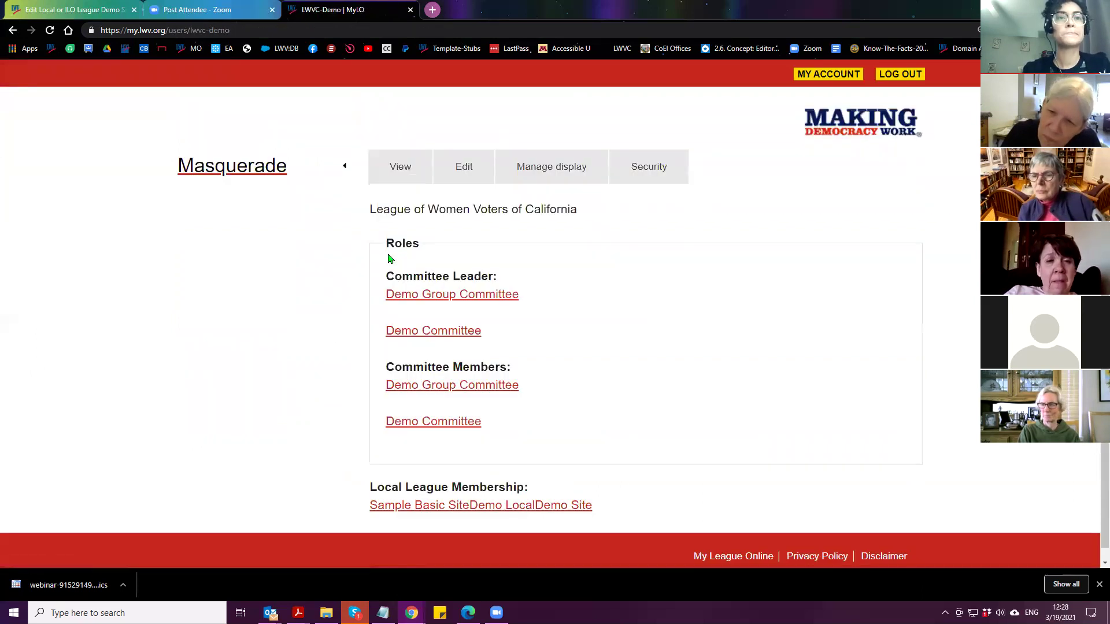
Open the Demo Site and go to its Manage Content page
click(557, 512)
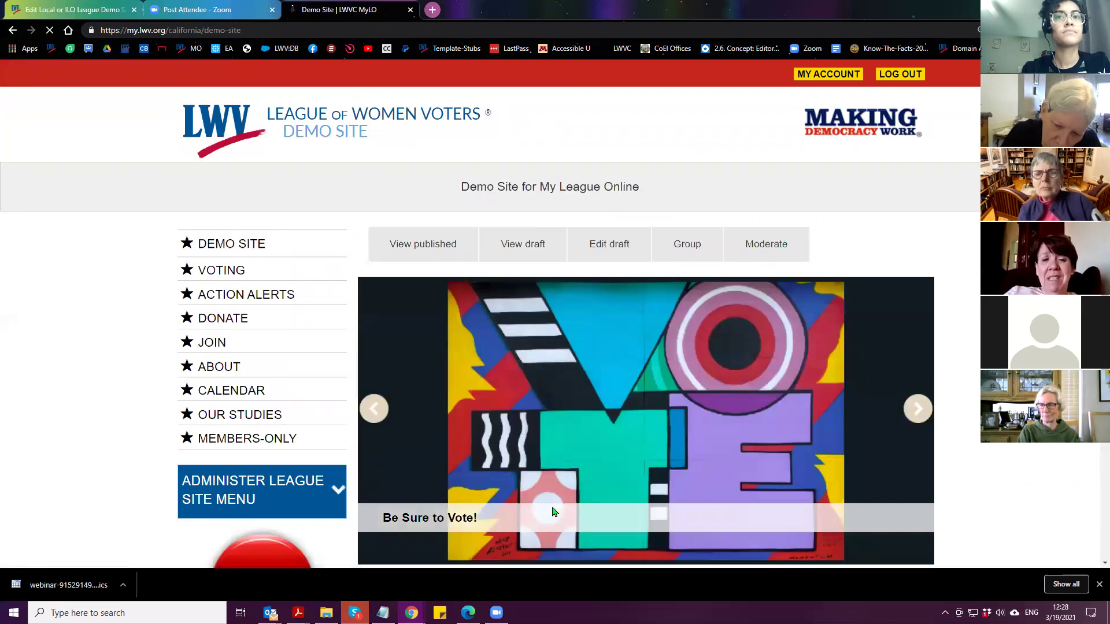
scroll(470, 344, down, 3)
scroll(470, 345, up, 1)
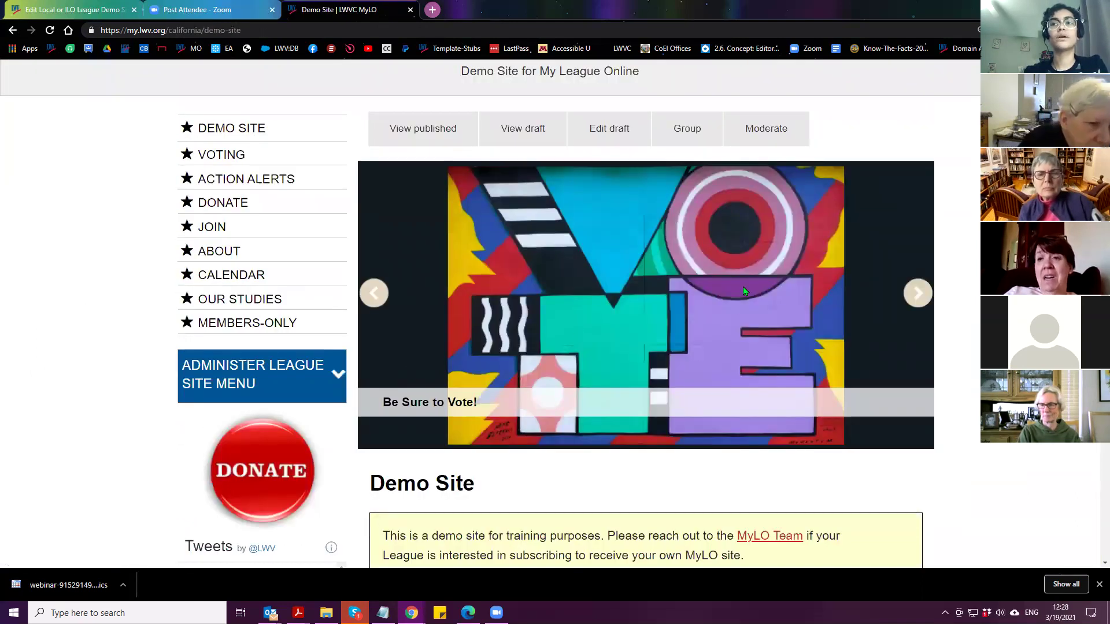
click(271, 386)
click(233, 443)
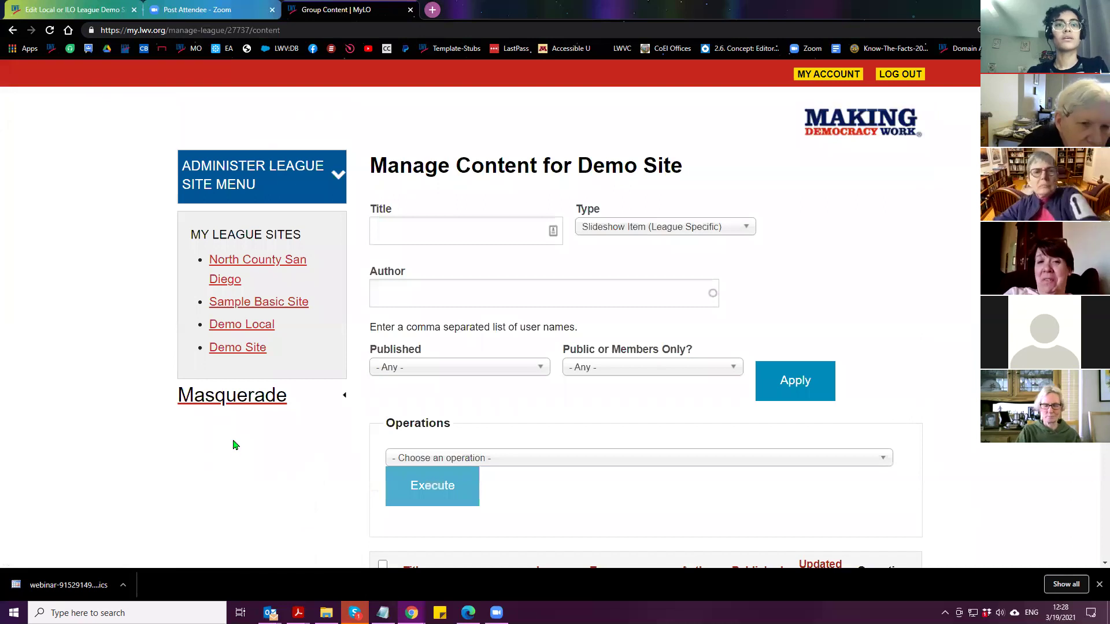
Set the content Type filter to '- Any -' and apply it
scroll(629, 163, down, 1)
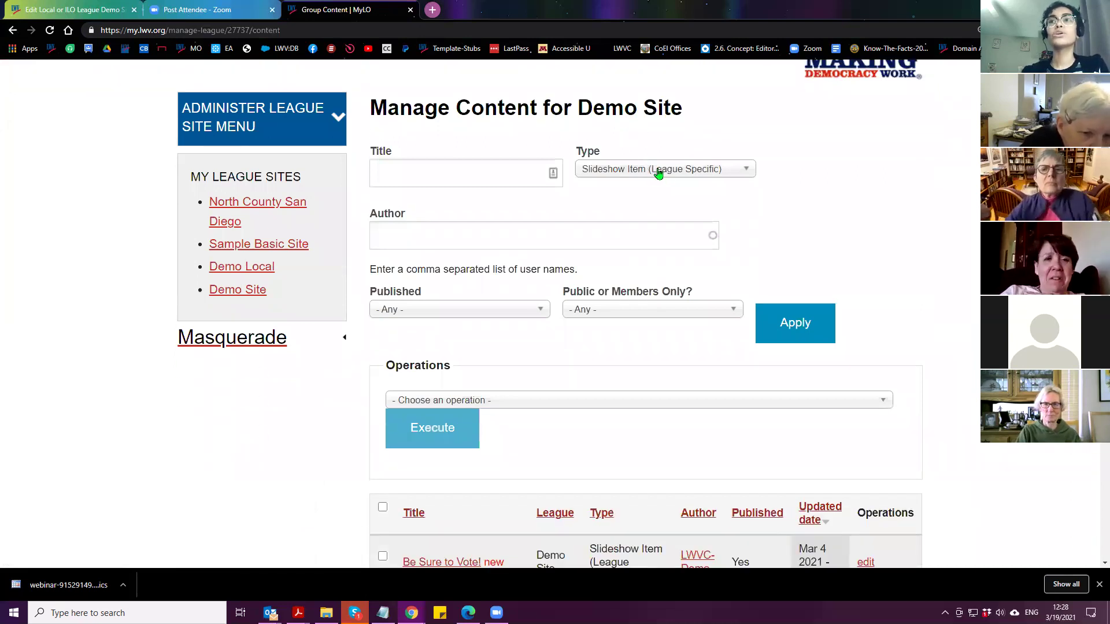
click(679, 176)
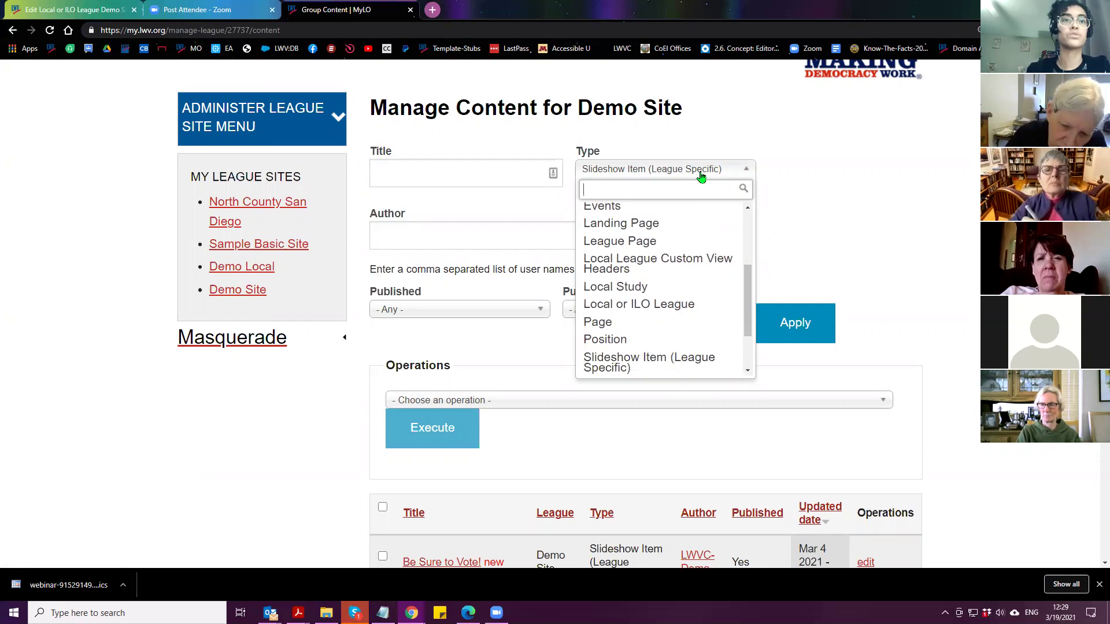
scroll(684, 297, up, 3)
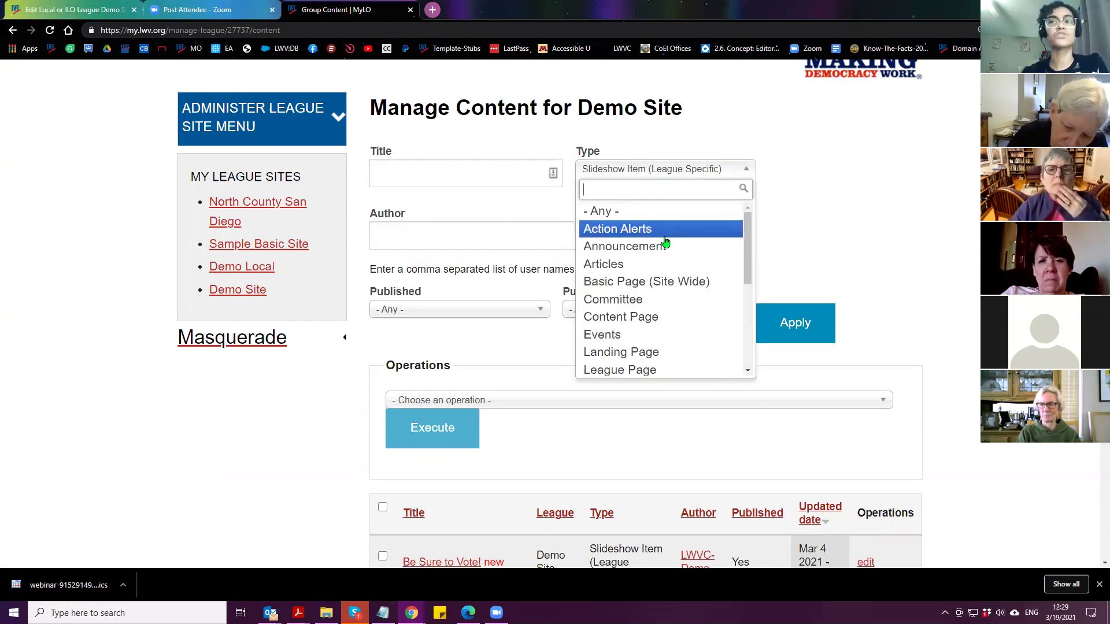
scroll(667, 246, down, 5)
scroll(564, 440, down, 5)
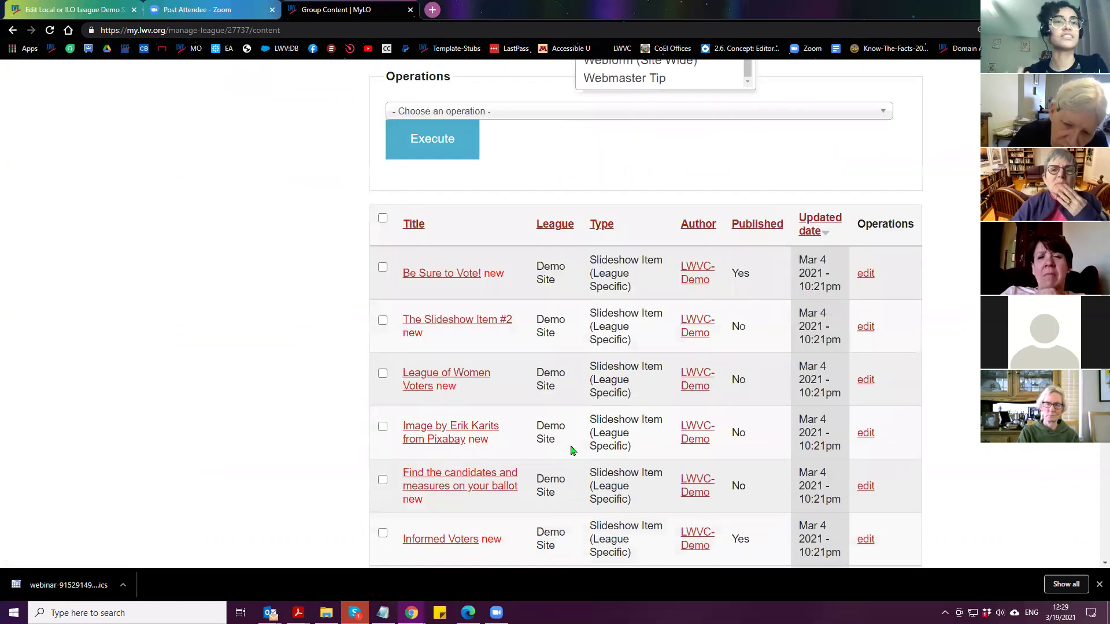
scroll(560, 429, up, 4)
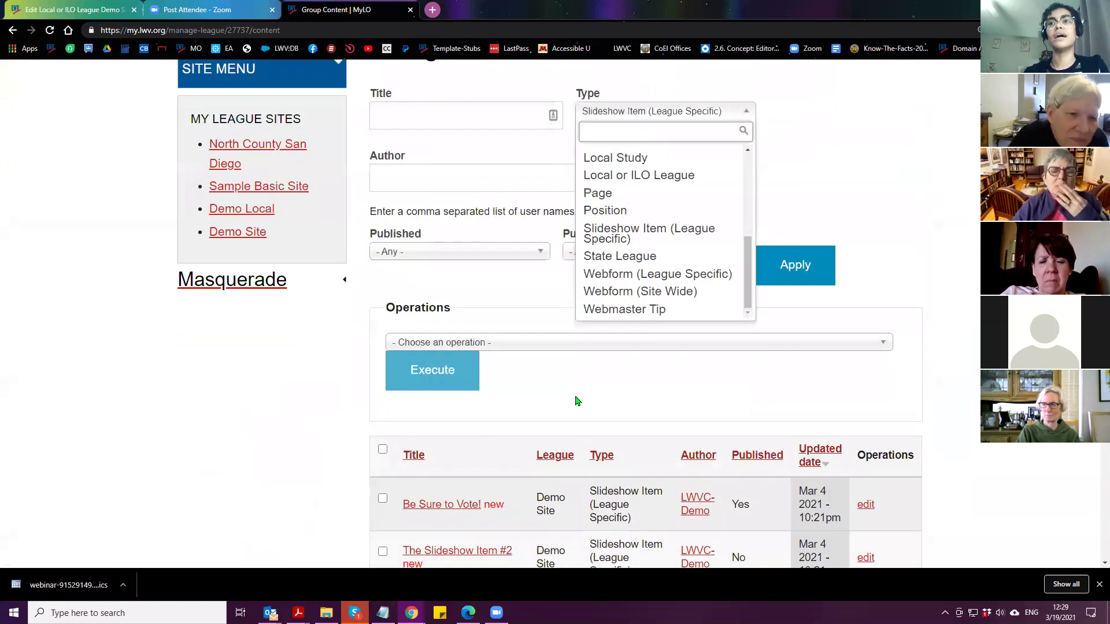
click(771, 122)
click(657, 115)
scroll(613, 190, up, 5)
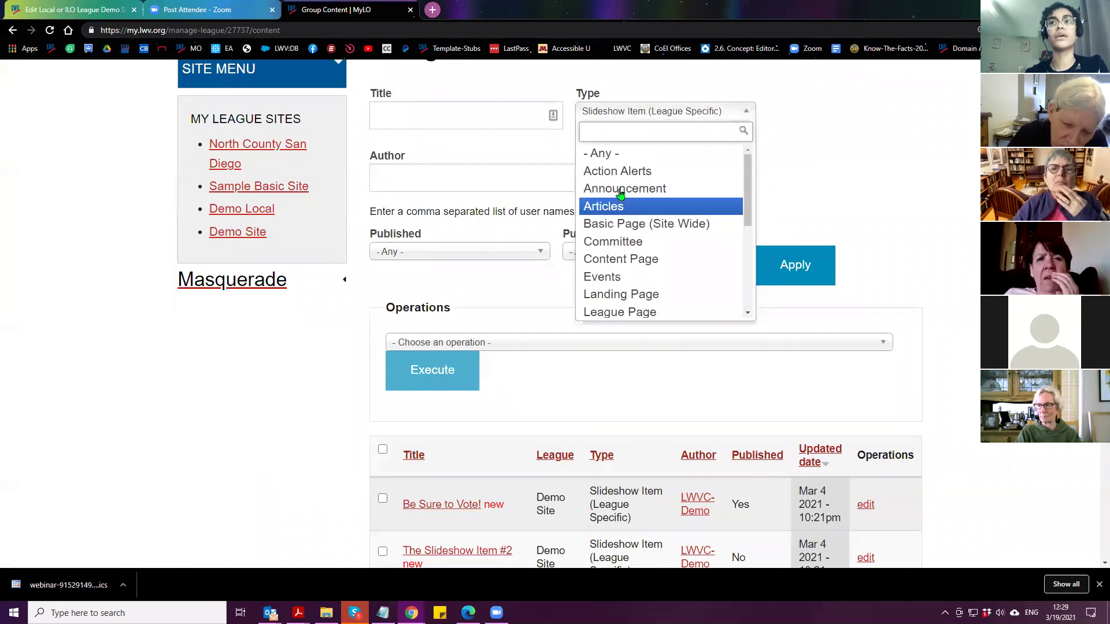
click(613, 160)
click(788, 269)
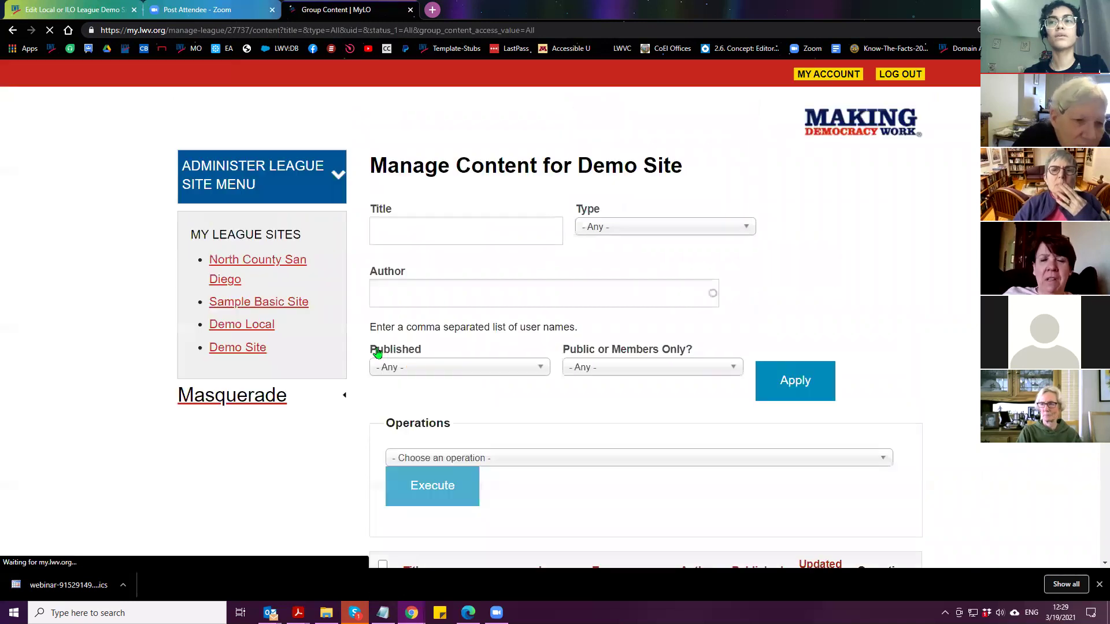
Look over the full content list and expand the site administration links
scroll(361, 358, down, 4)
scroll(361, 358, down, 2)
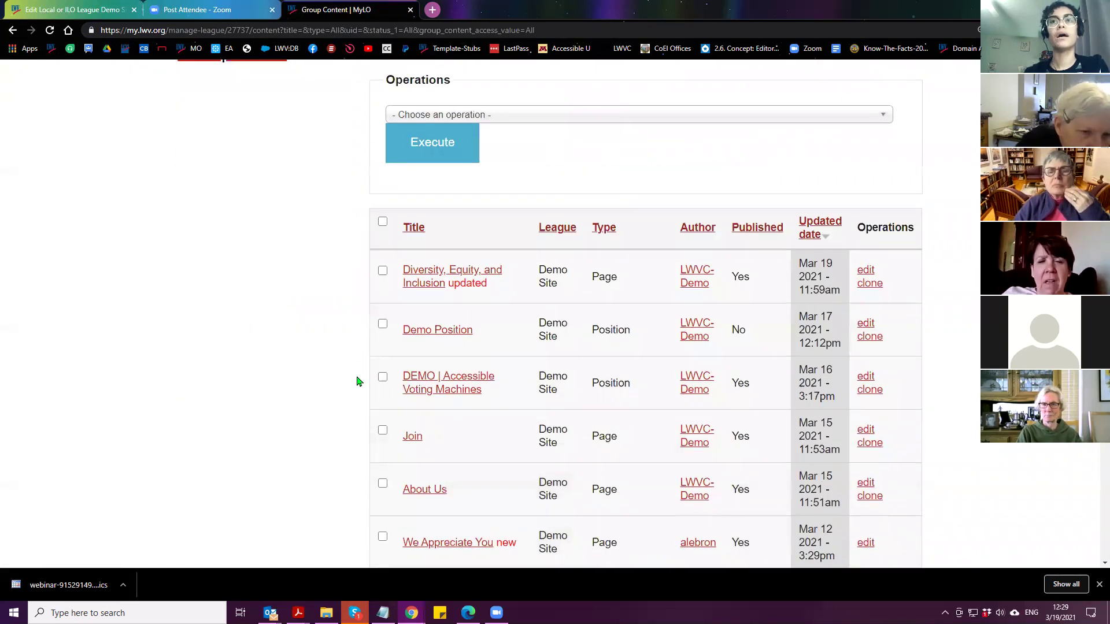
scroll(358, 378, up, 3)
scroll(356, 393, down, 1)
scroll(353, 401, up, 4)
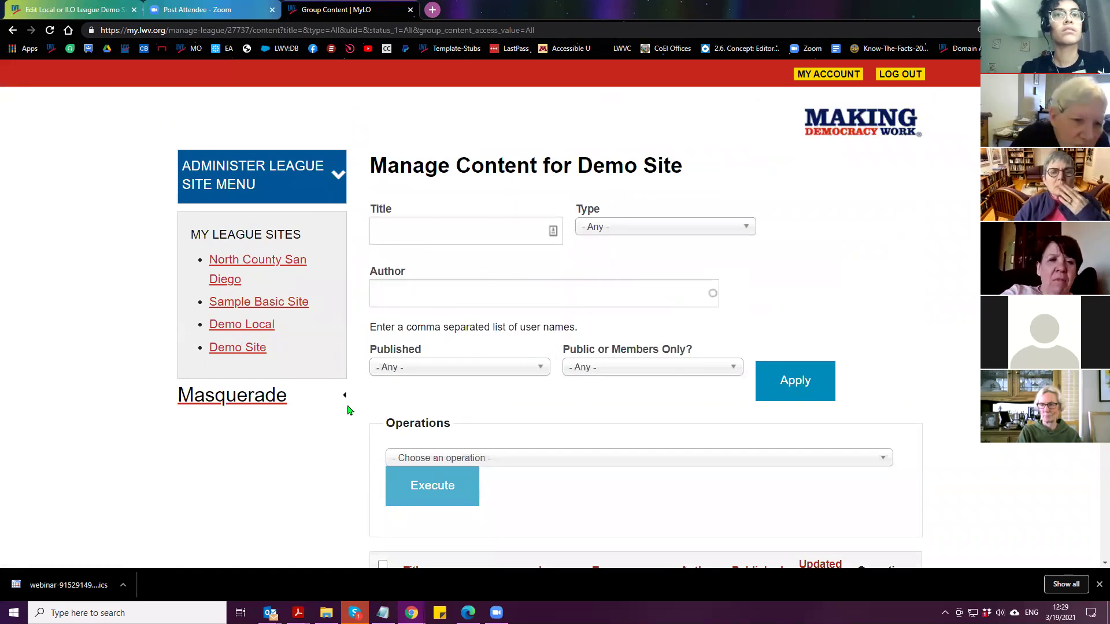
click(262, 178)
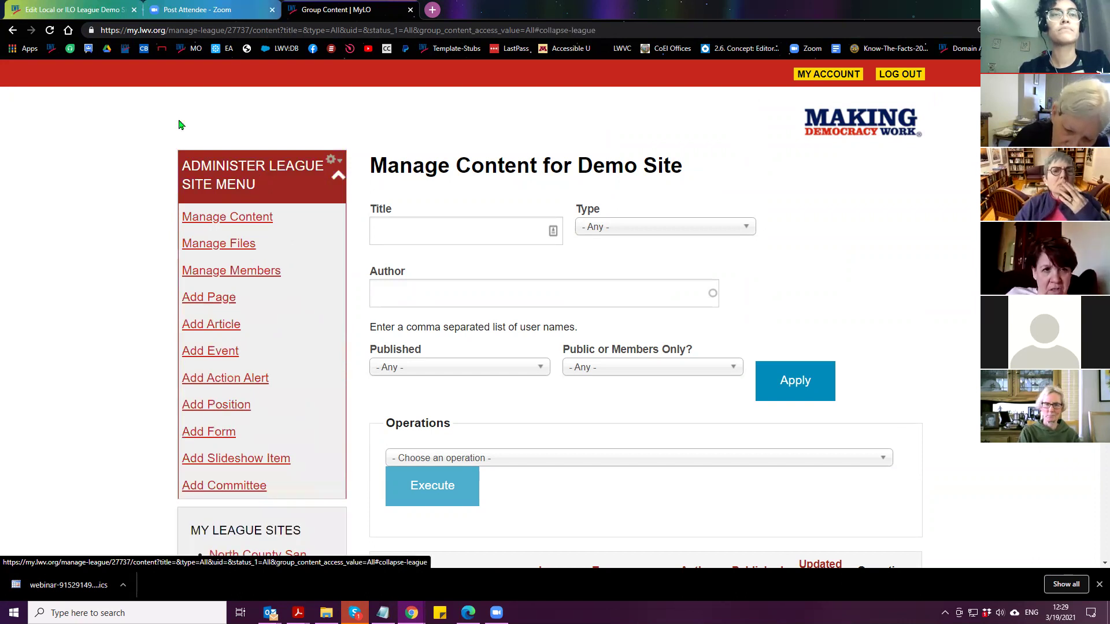
Return to the Demo Site home page via Manage Content and expand the Administer League Site Menu
click(13, 30)
click(13, 31)
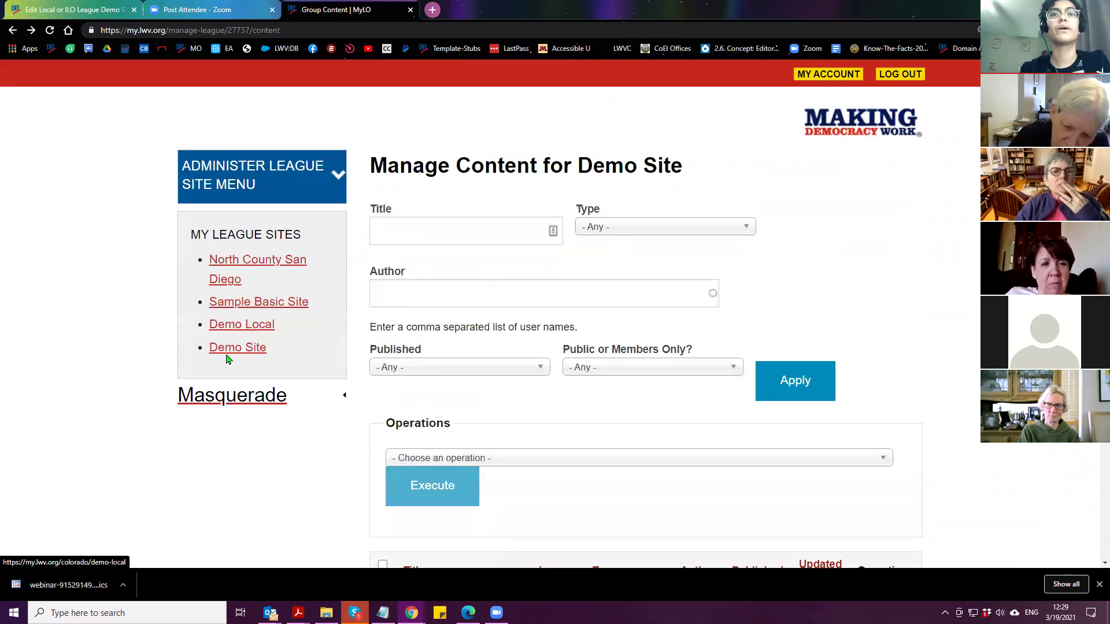
click(226, 348)
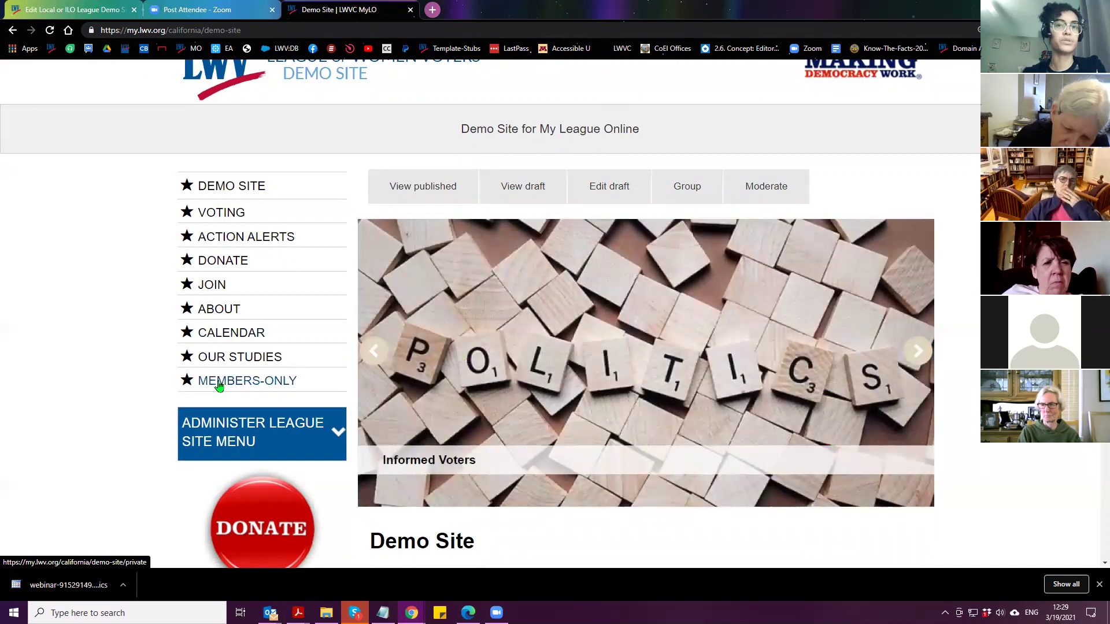
click(258, 440)
scroll(266, 425, down, 2)
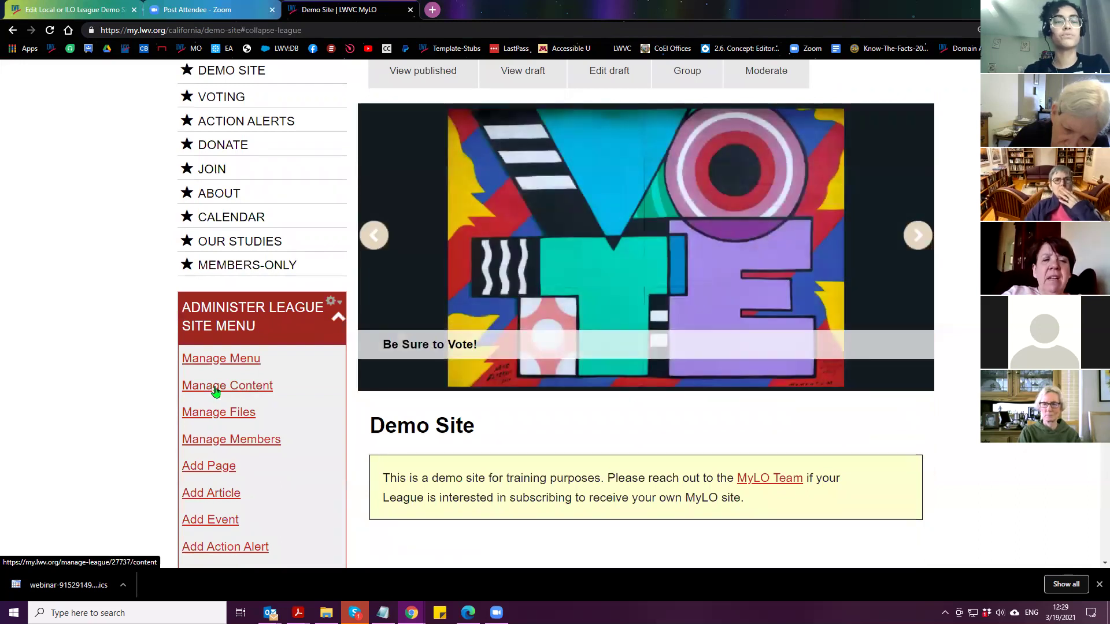
click(219, 393)
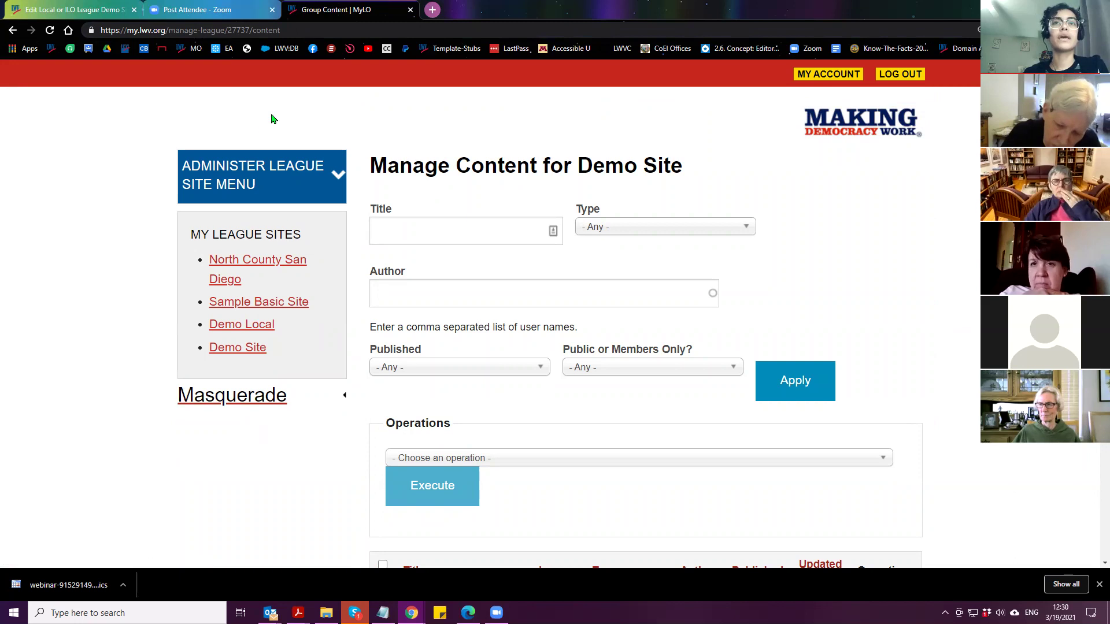
key(alt+Left)
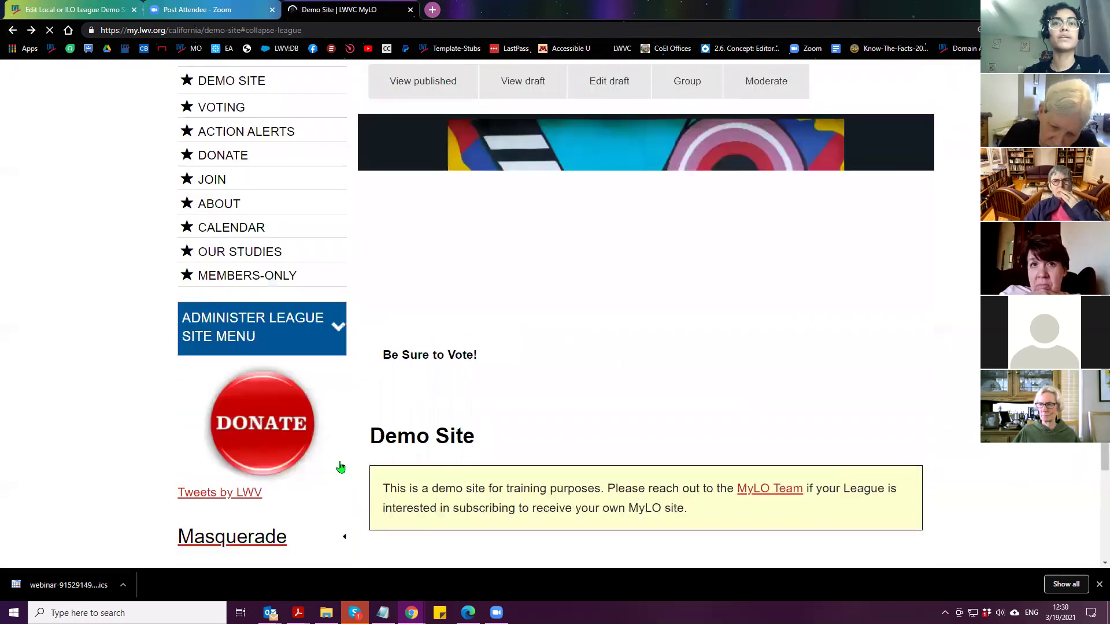
click(254, 327)
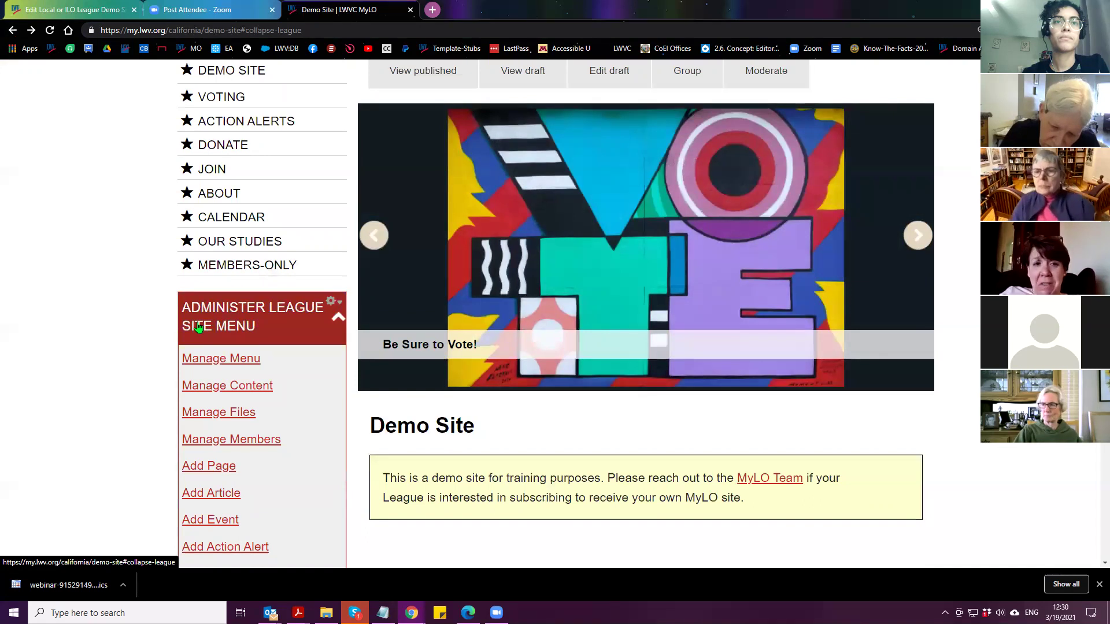
Collapse the admin links and switch back to your original account
click(199, 327)
scroll(181, 381, down, 8)
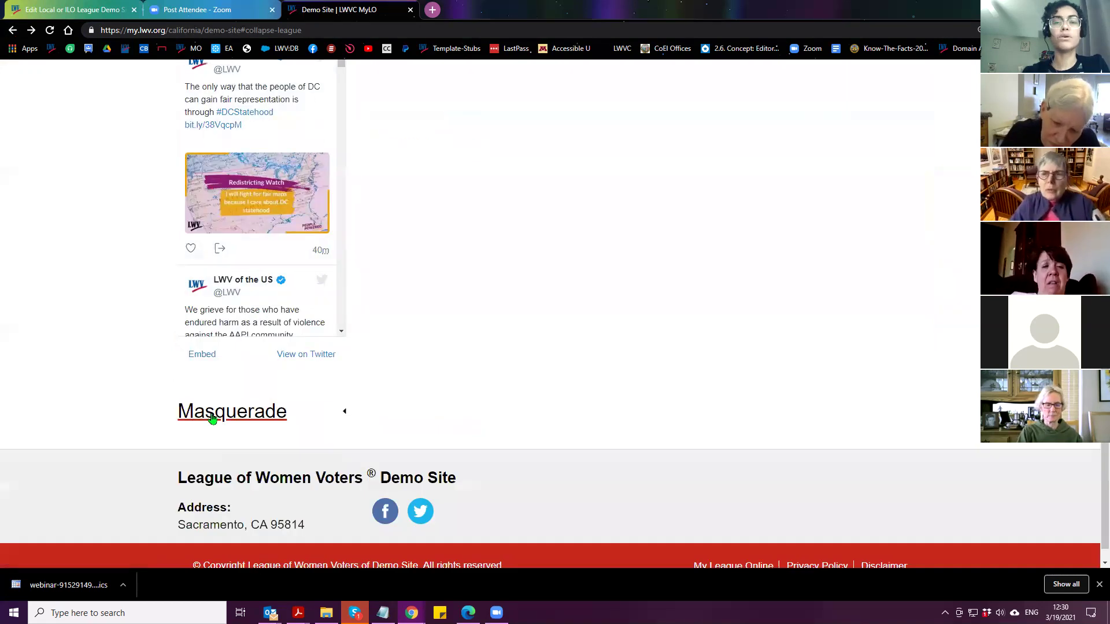
click(212, 417)
click(240, 495)
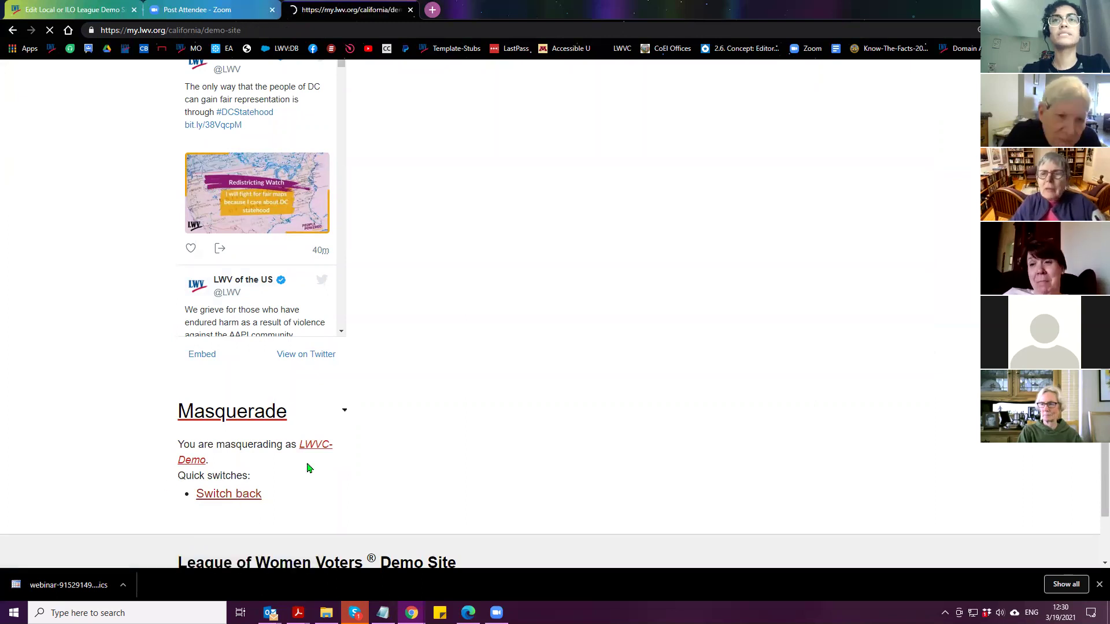
Enter another member's username in the Masquerade block and submit it
scroll(298, 428, down, 10)
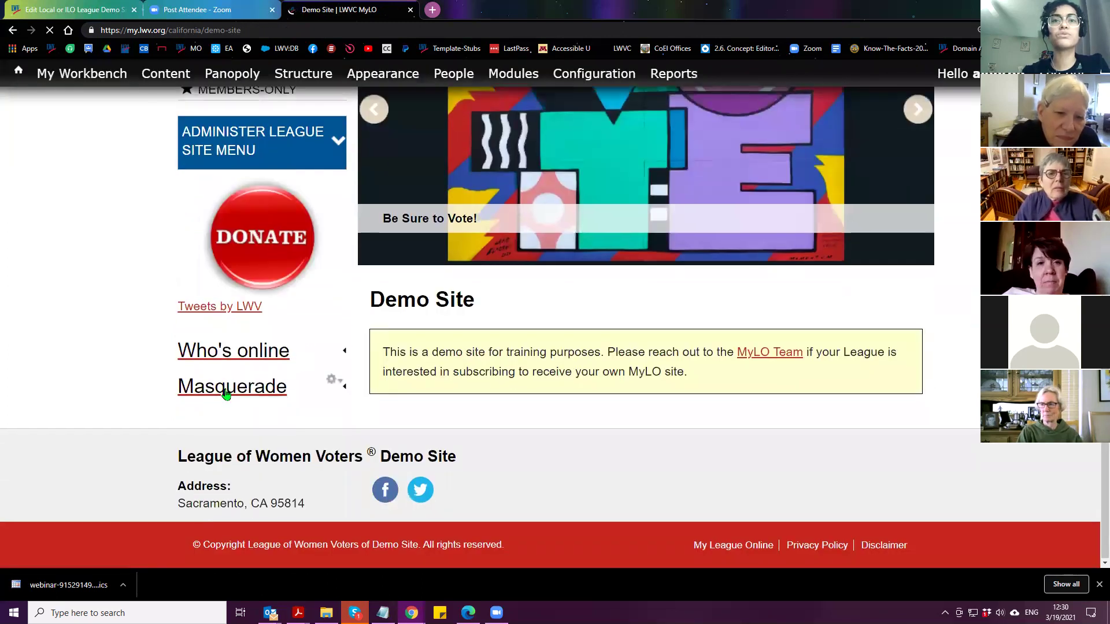
click(223, 387)
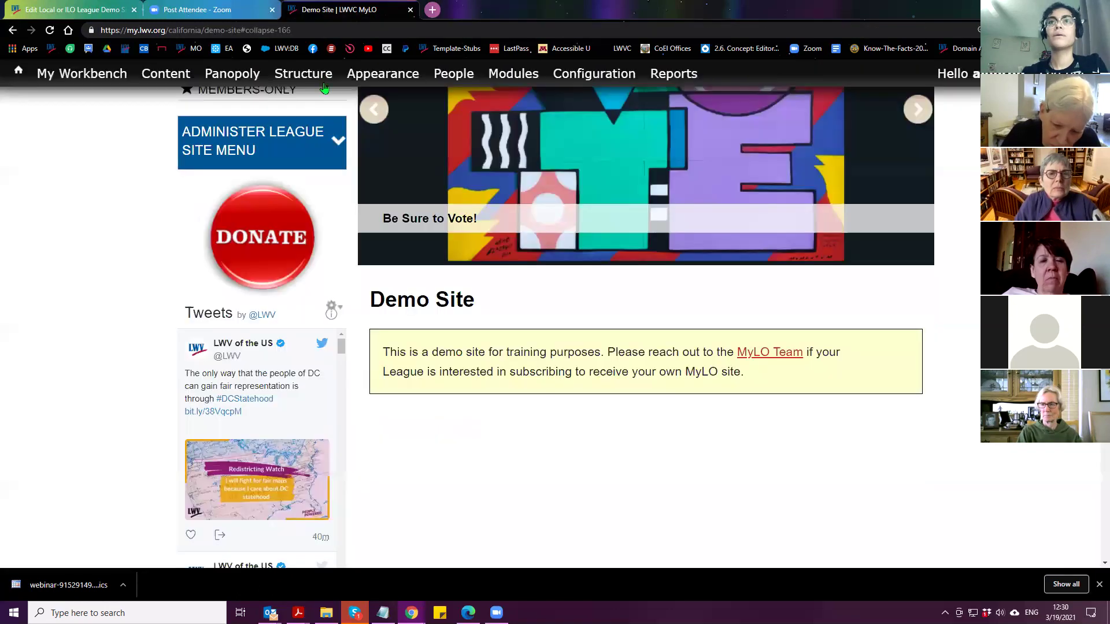
scroll(298, 249, down, 10)
scroll(176, 362, up, 5)
click(229, 443)
key(Return)
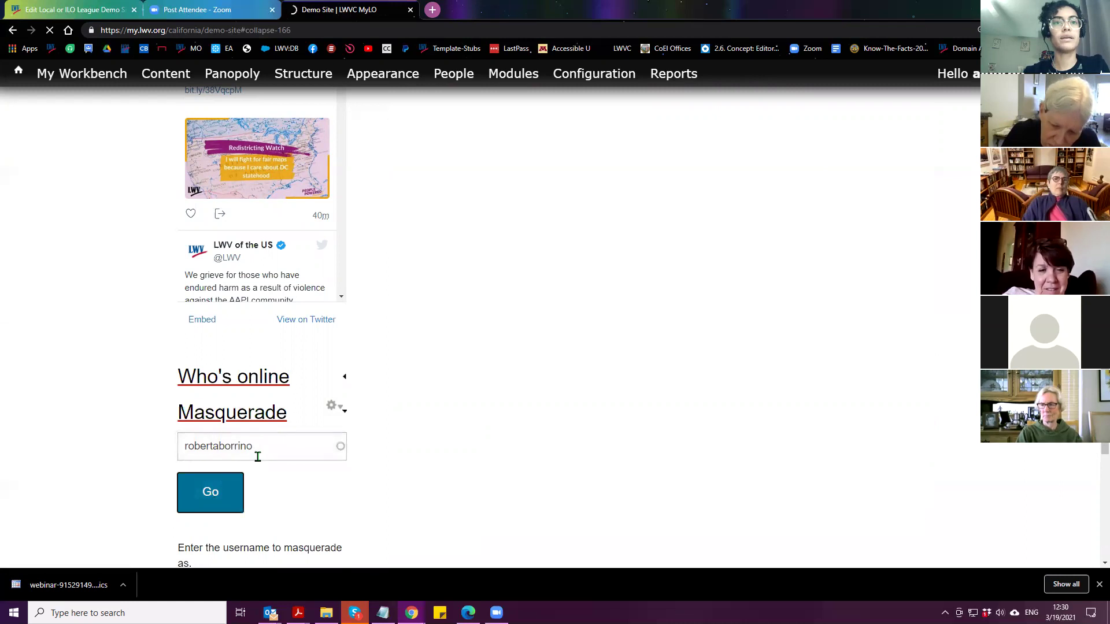
Correct the username, pick the matching member from suggestions and start masquerading
scroll(258, 463, down, 7)
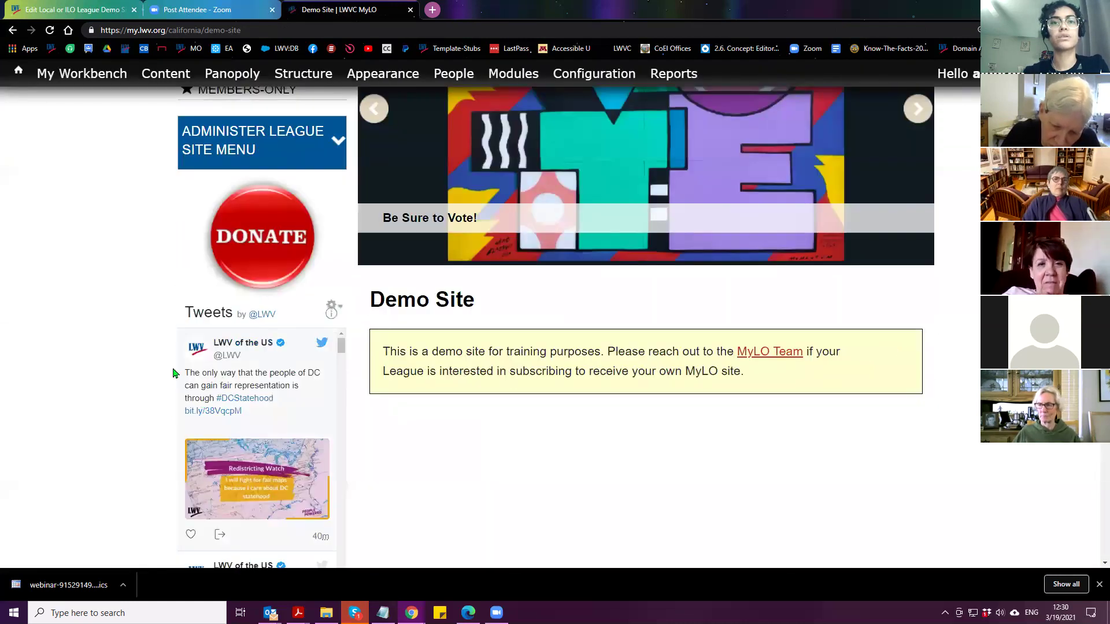
scroll(173, 376, down, 6)
click(234, 391)
click(274, 432)
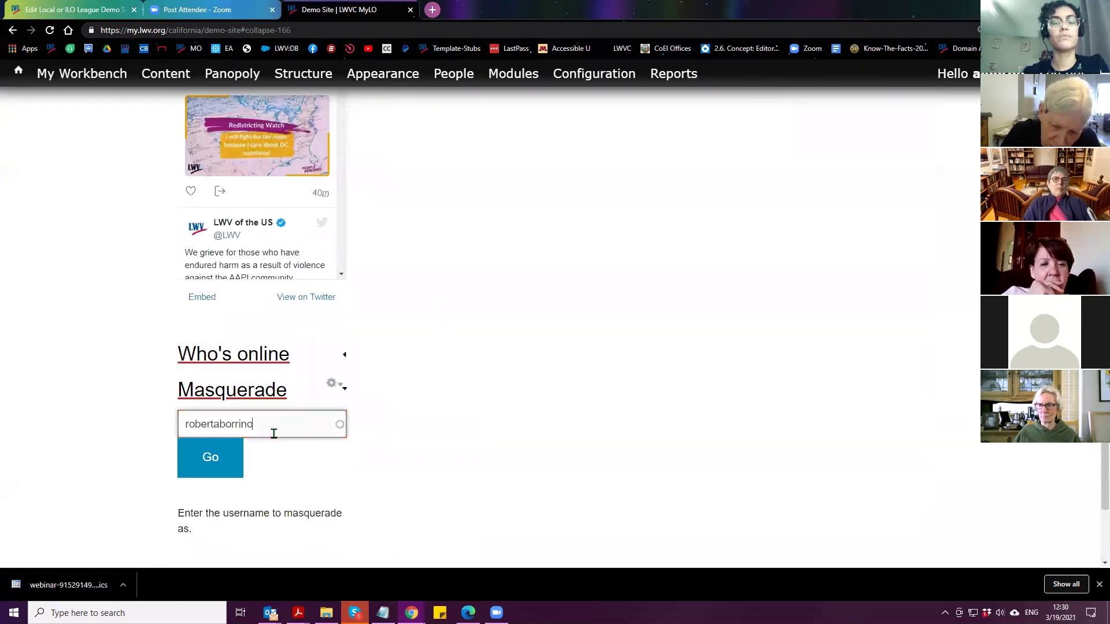
key(BackSpace)
key(BackSpace)
key(BackSpace)
key(BackSpace)
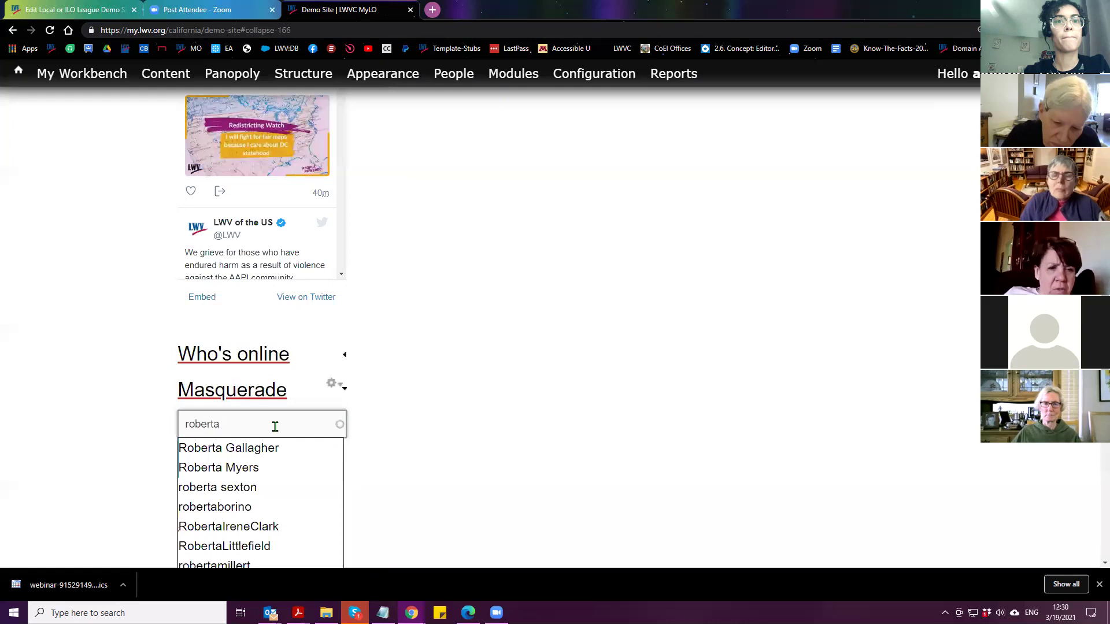
click(225, 508)
click(201, 469)
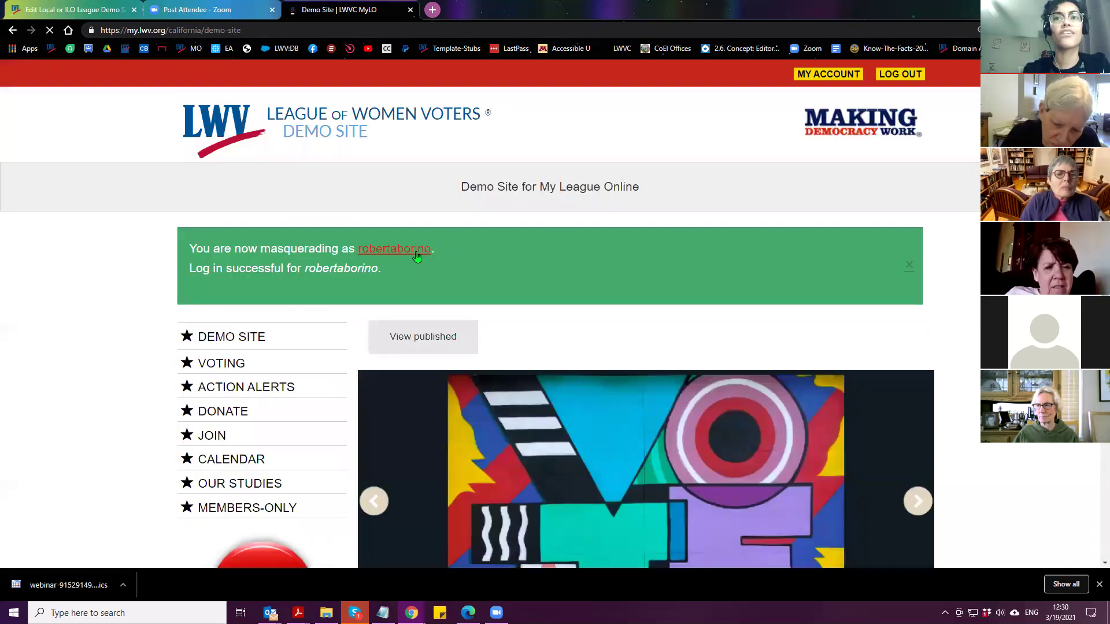
Open the Roselle/Bloomingdale league site and expand its Administer League Site Menu
click(446, 319)
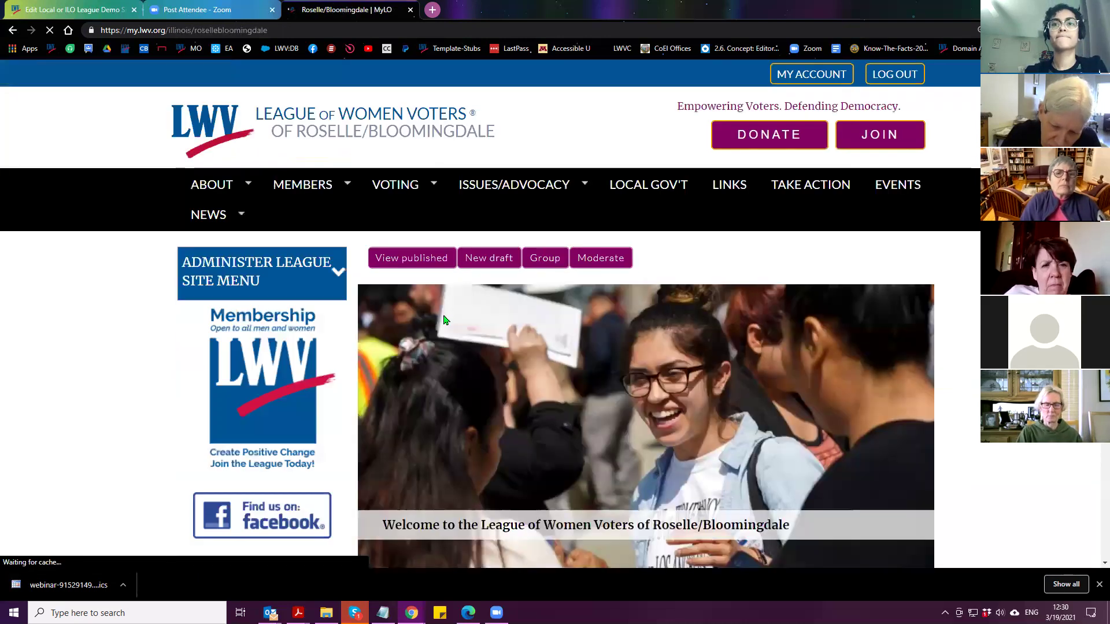
click(237, 261)
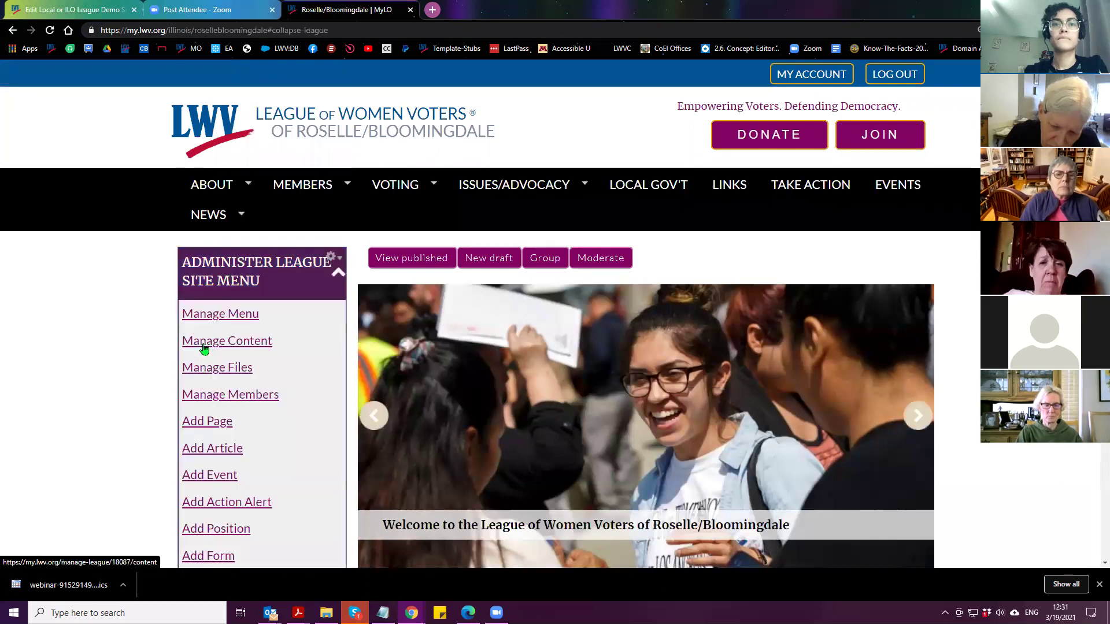
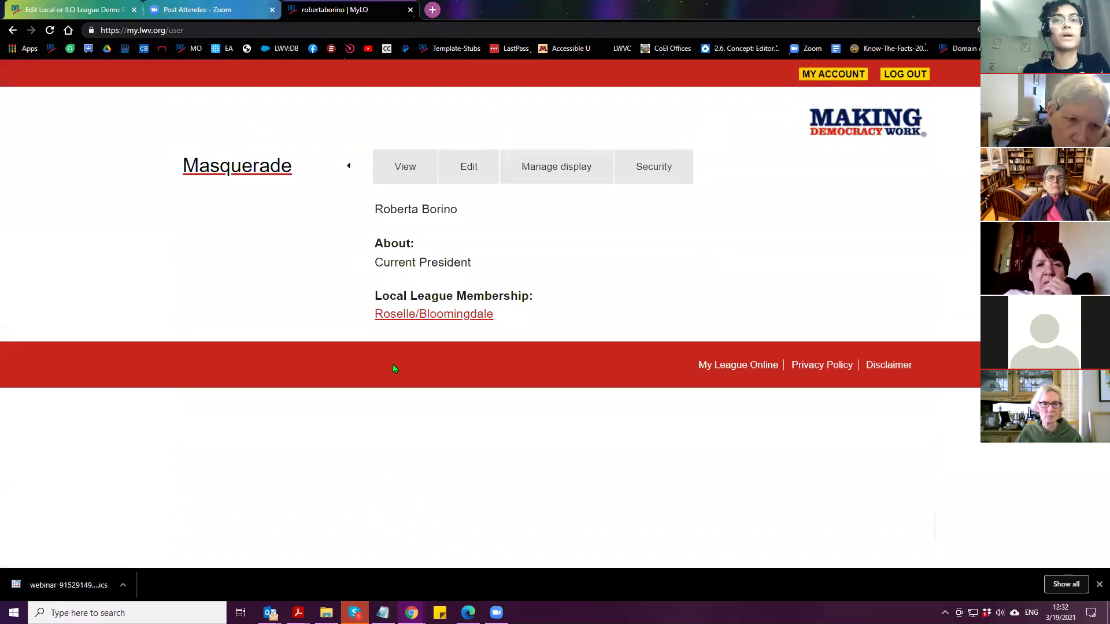
Open the Roselle/Bloomingdale league home page and check its Administer League Site Menu
click(439, 321)
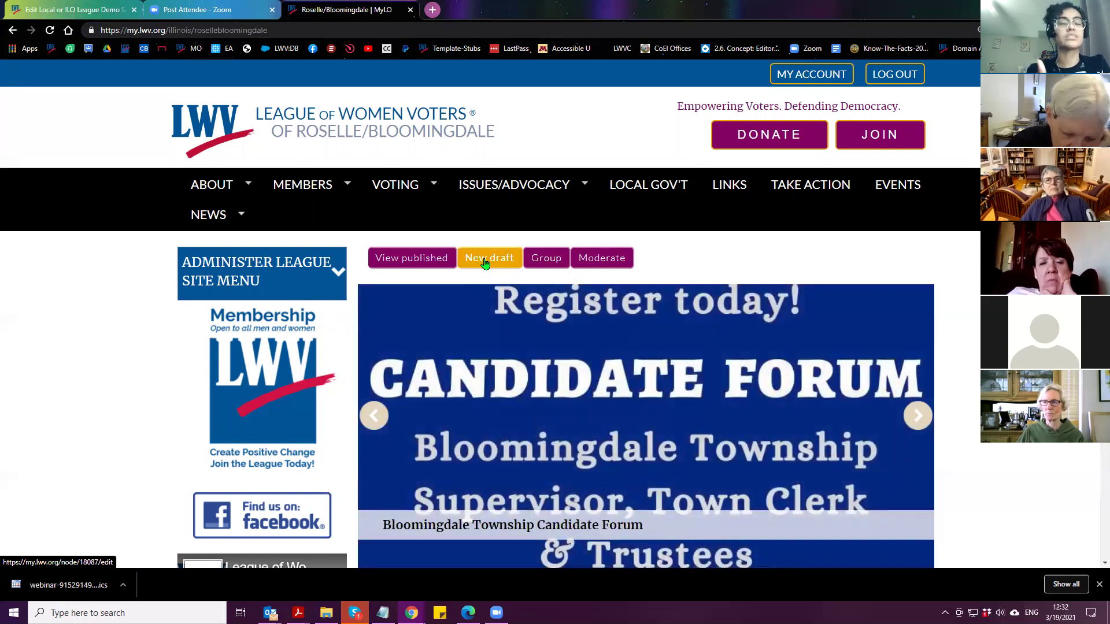
click(273, 281)
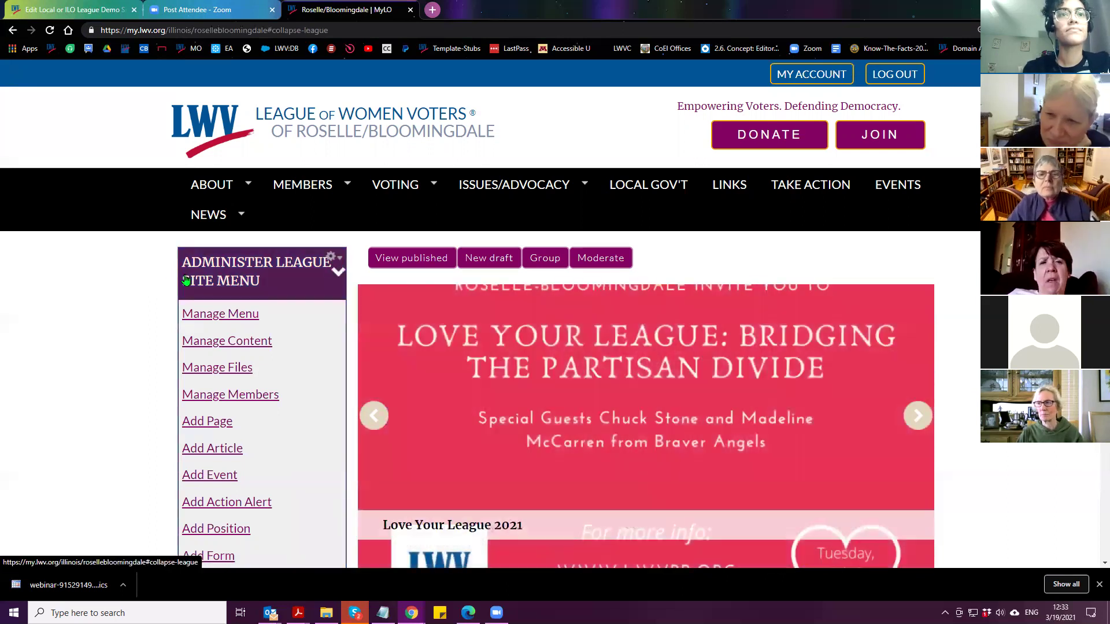
click(186, 280)
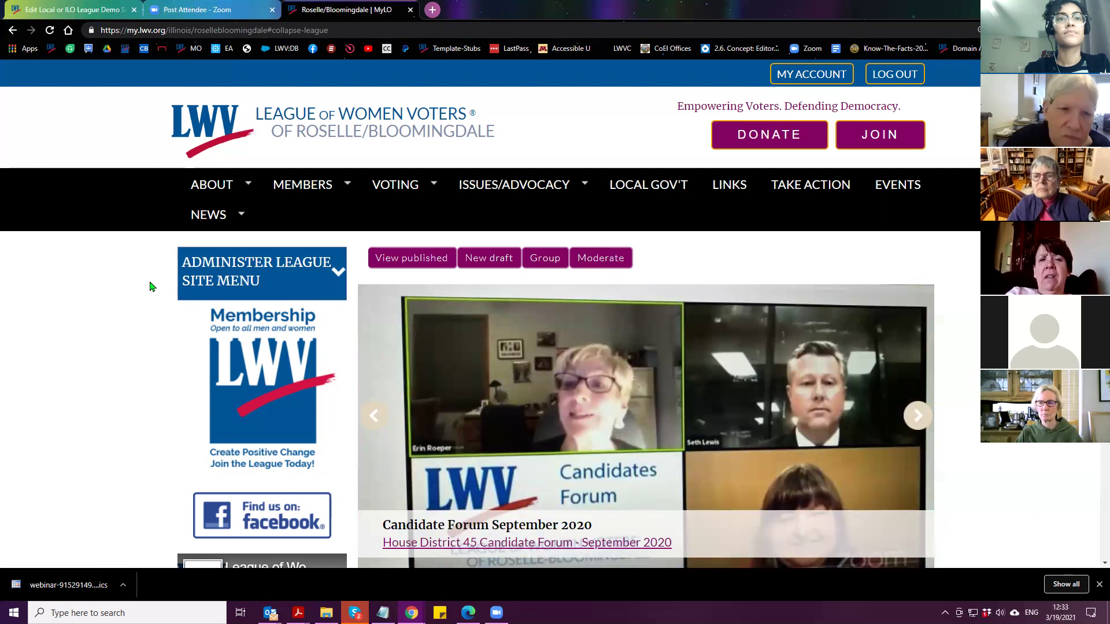
scroll(152, 286, down, 1)
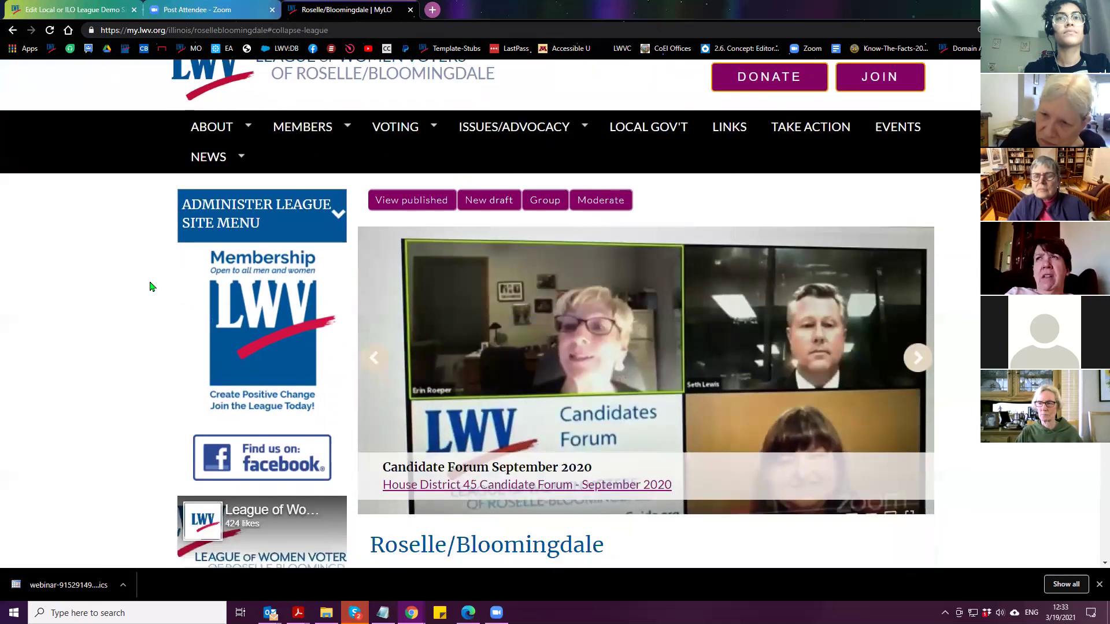
scroll(151, 287, up, 1)
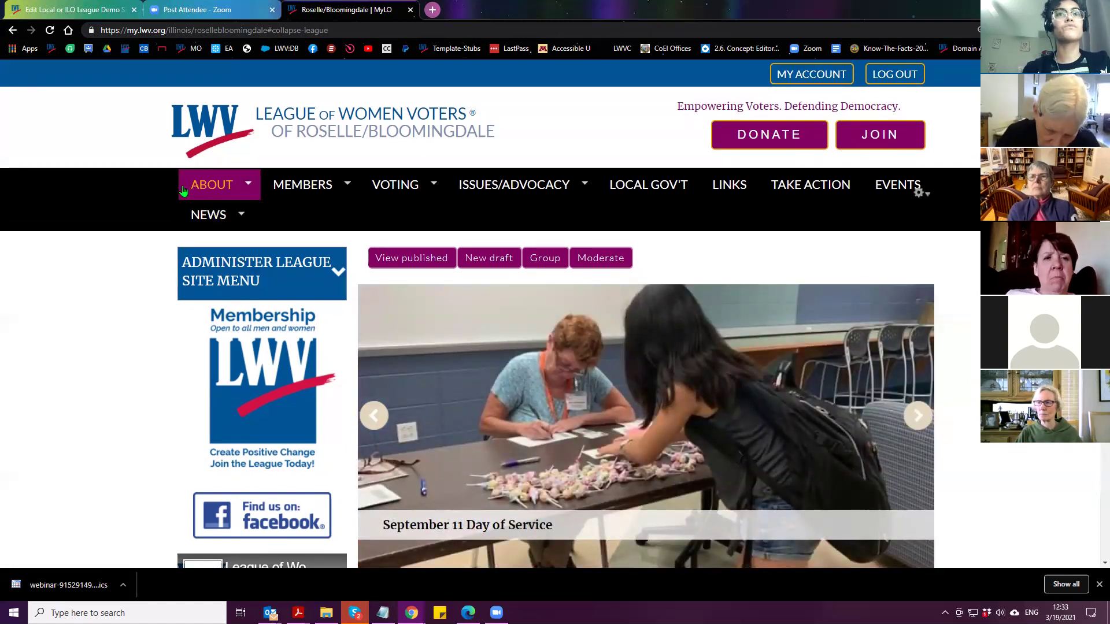
mouse_move(191, 191)
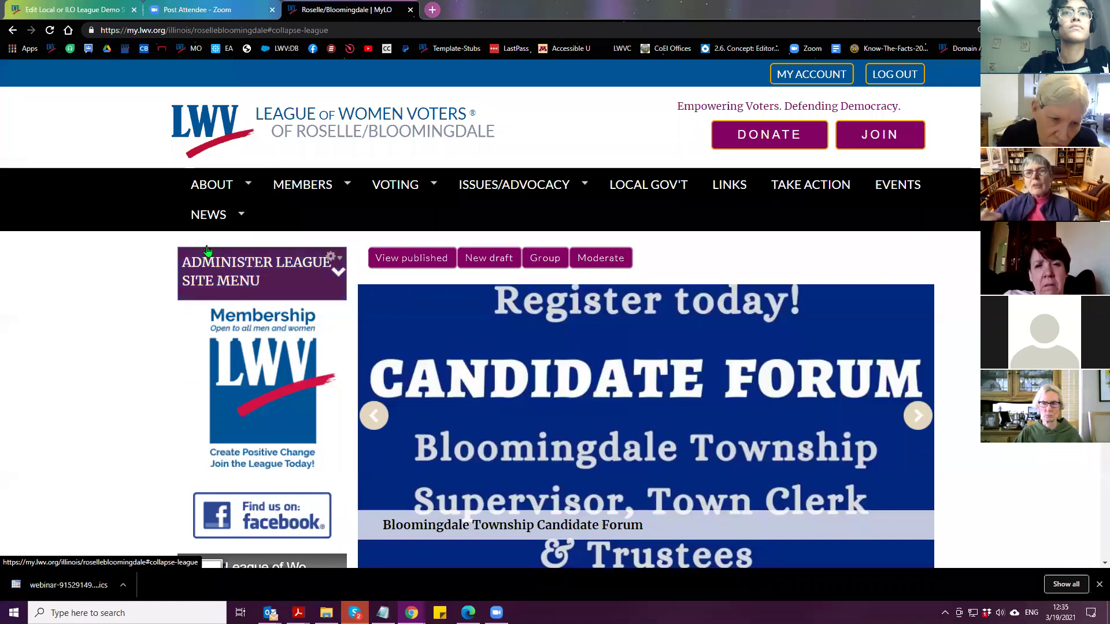
mouse_move(211, 218)
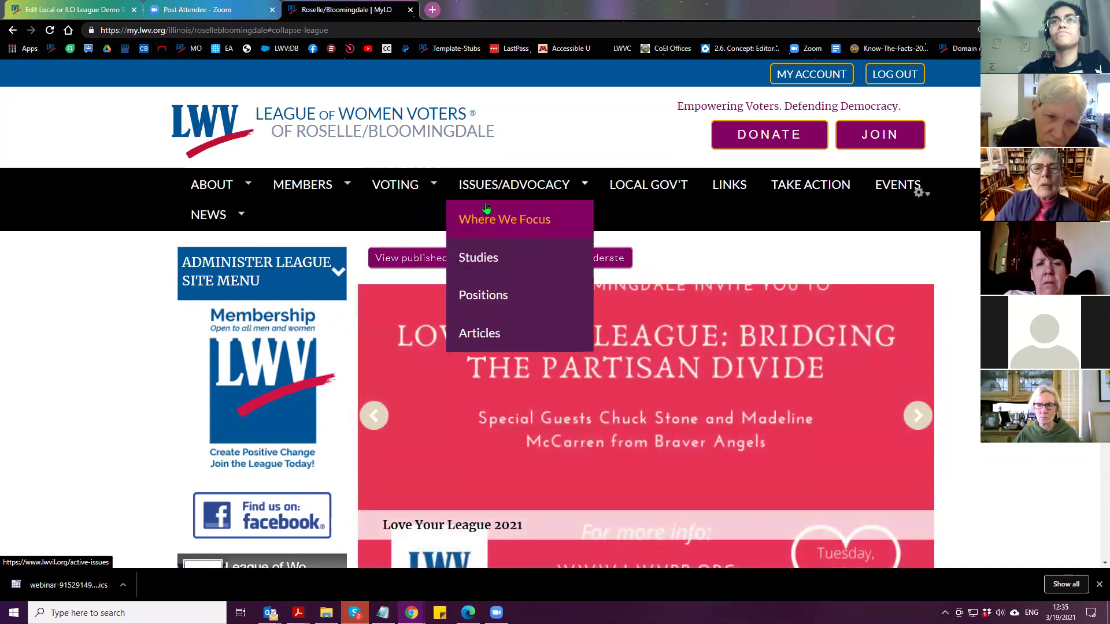
drag(168, 31, 399, 32)
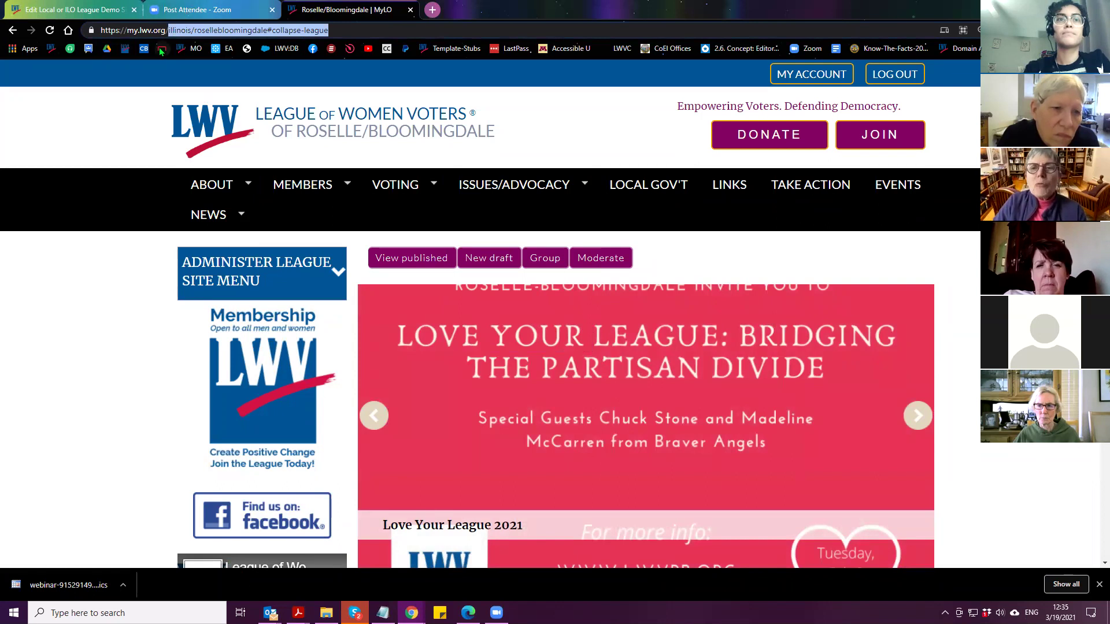
drag(195, 30, 451, 31)
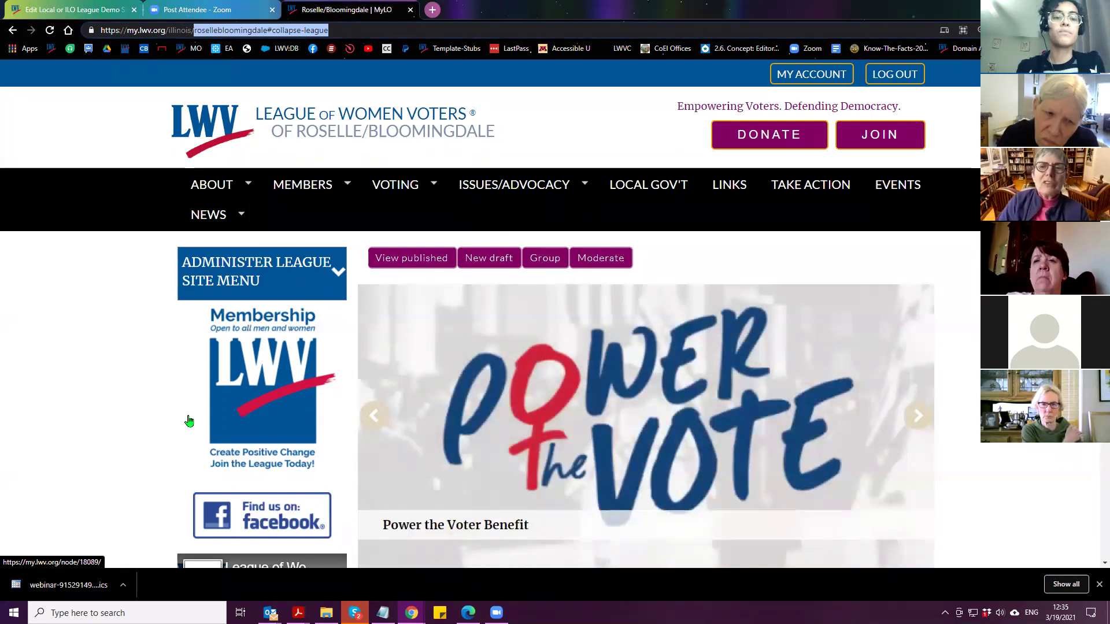
key(BackSpace)
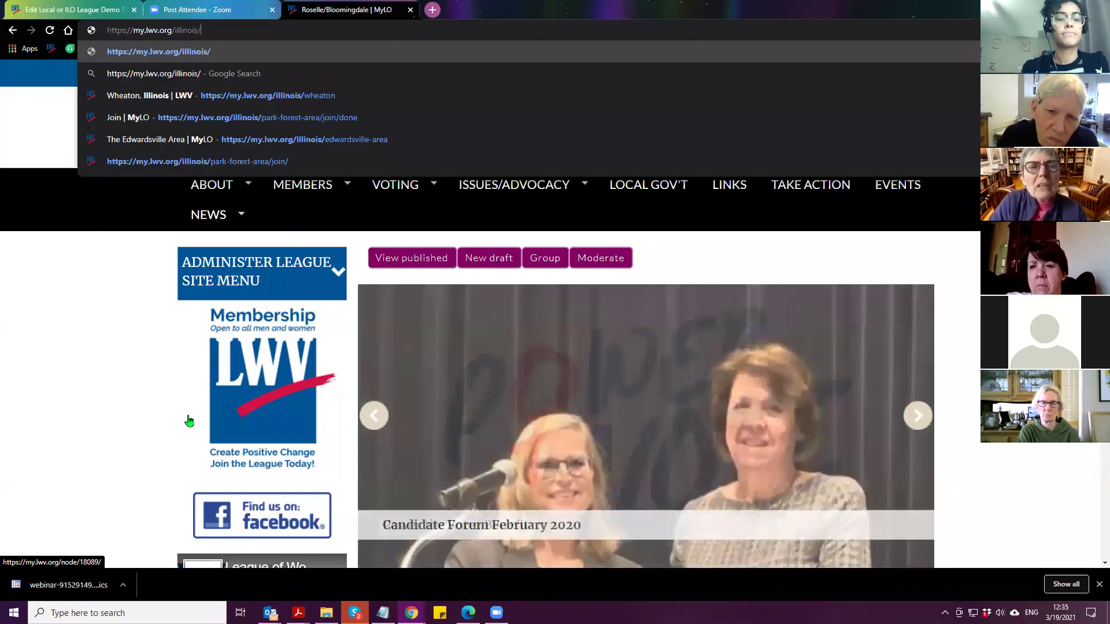
Go to the Wheaton, Illinois league site and open its Voter Service page
text(wheaton)
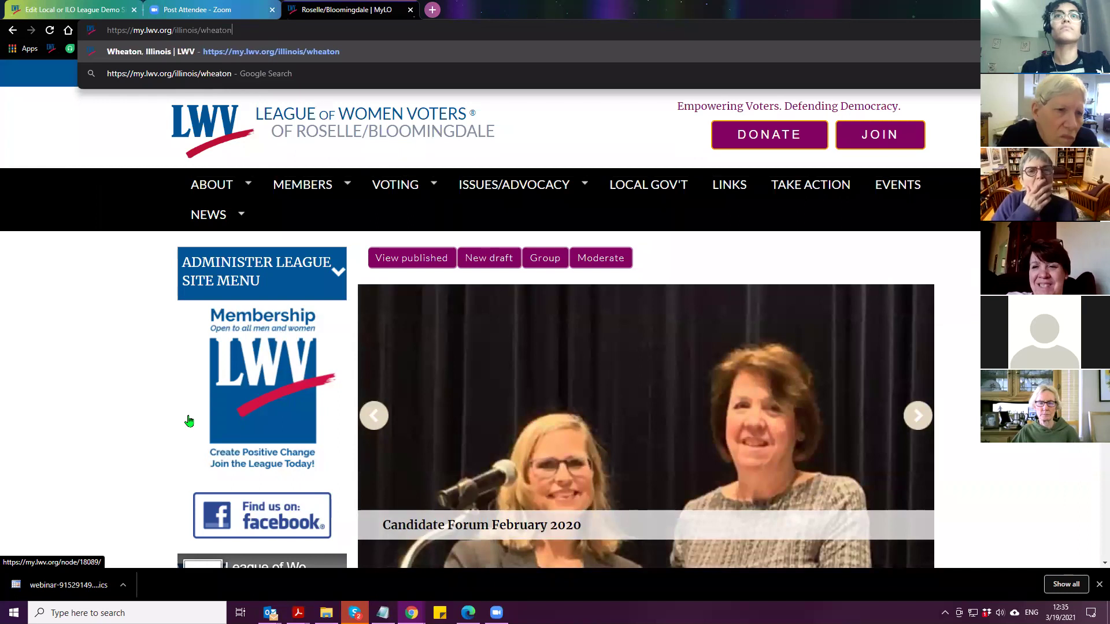
click(206, 49)
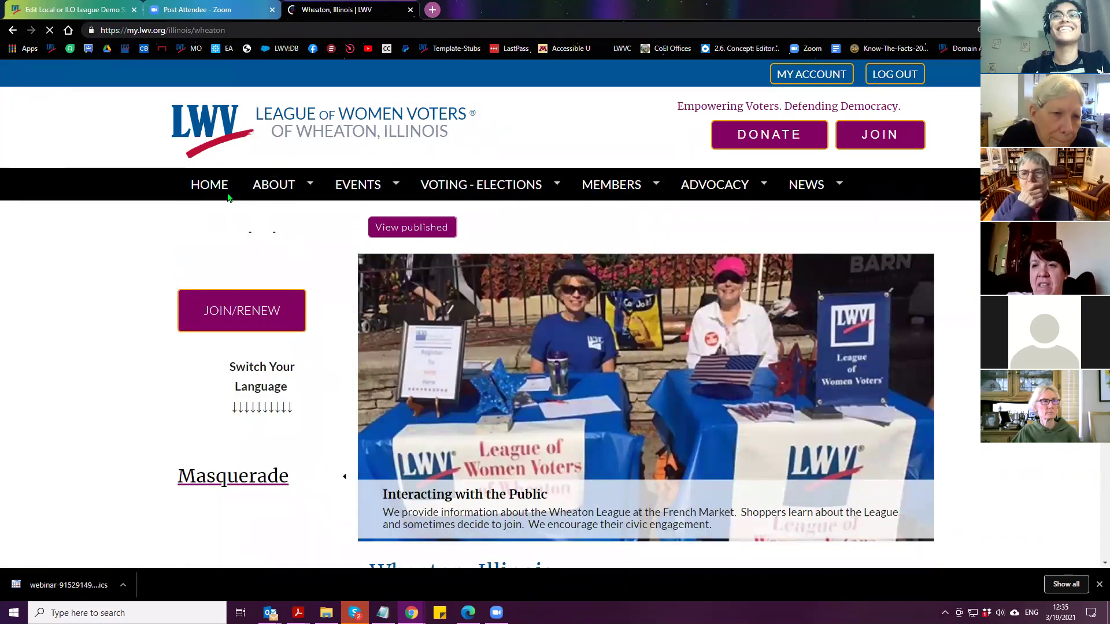
mouse_move(274, 186)
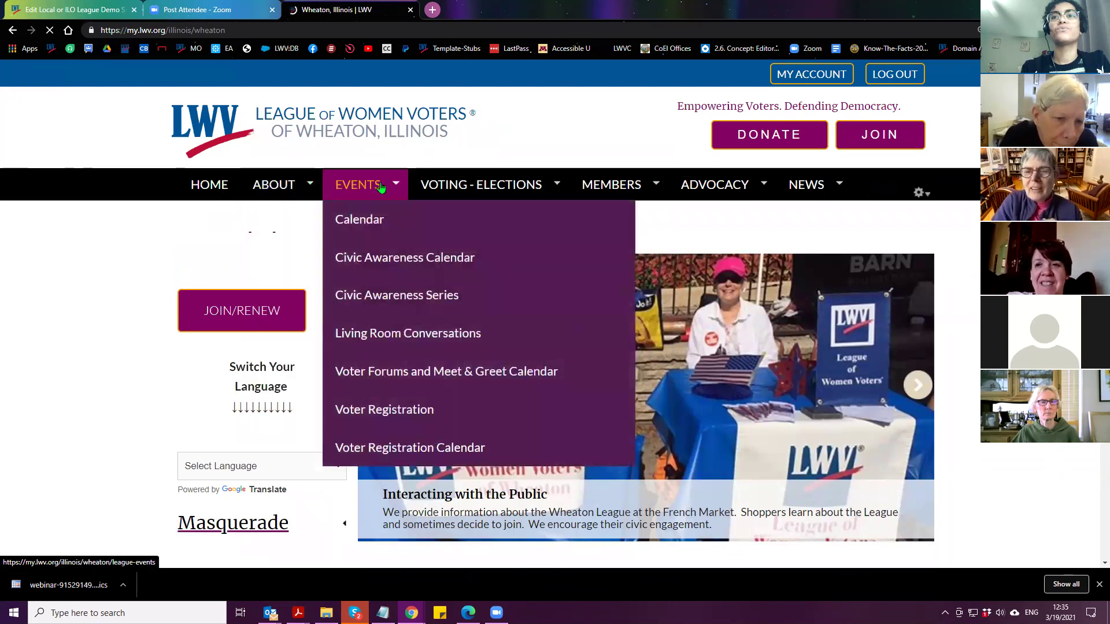
mouse_move(715, 188)
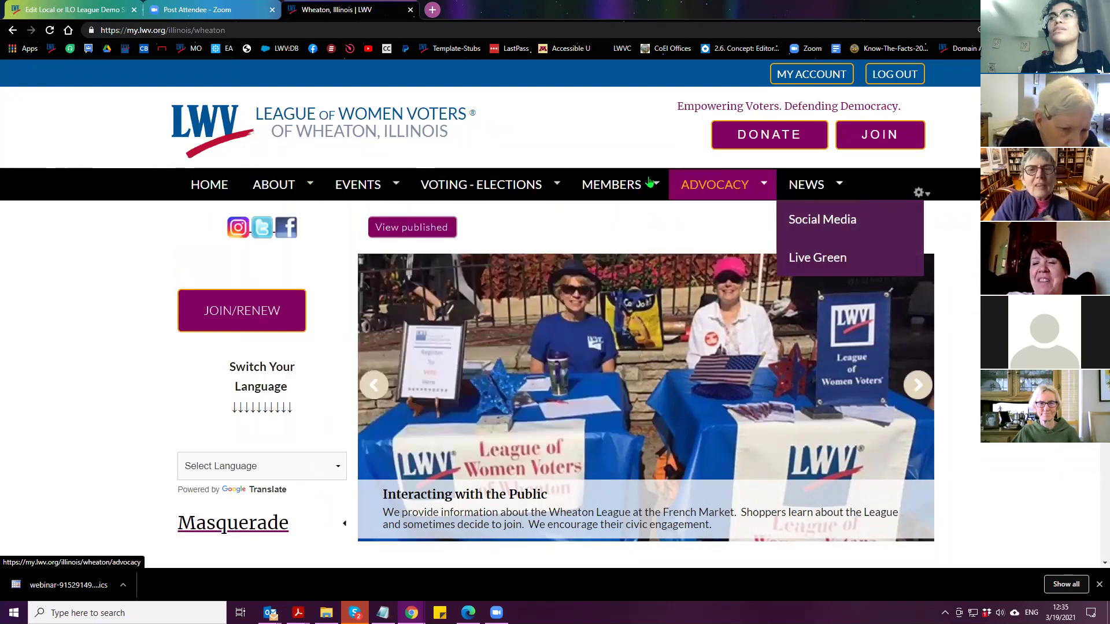
mouse_move(651, 187)
mouse_move(655, 222)
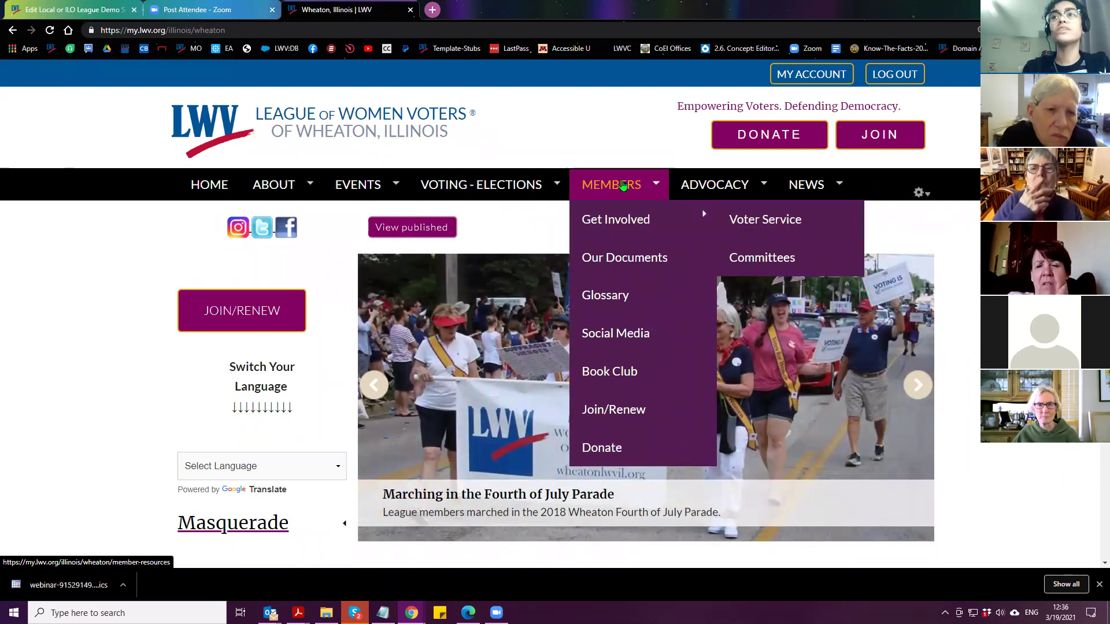
click(783, 224)
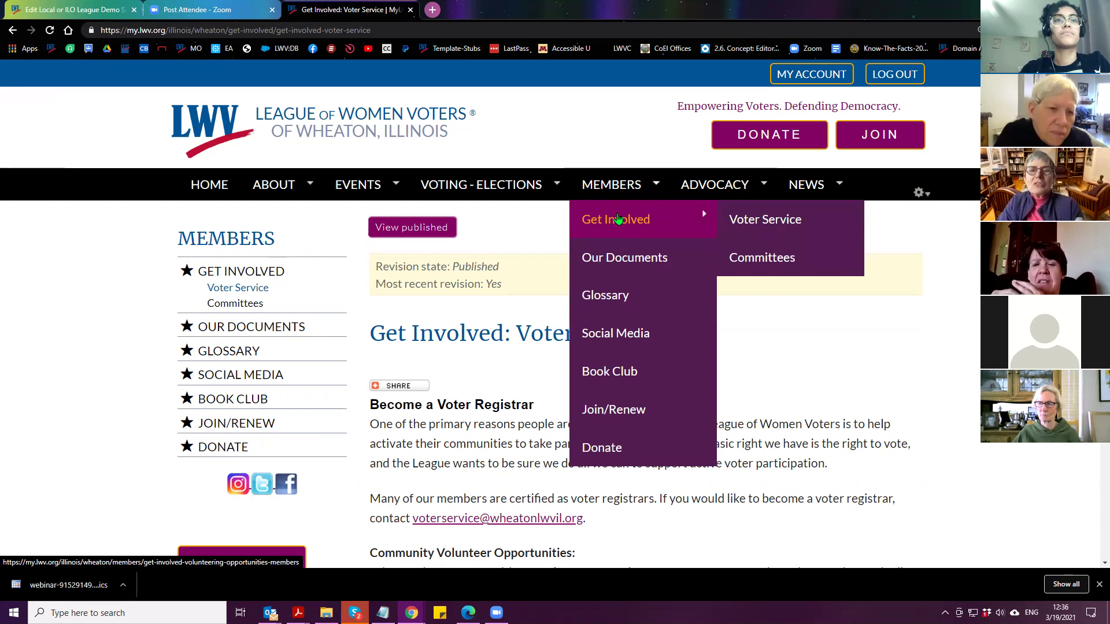
View Wheaton's Our Documents page, stop masquerading, and return to the Demo Site window
click(231, 328)
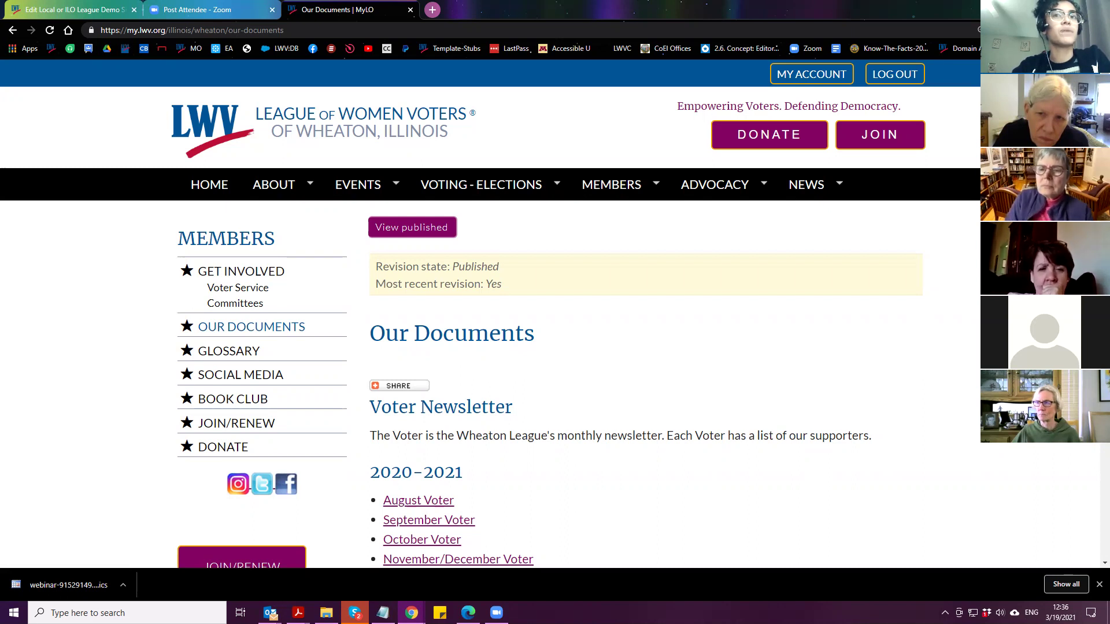
scroll(261, 285, down, 7)
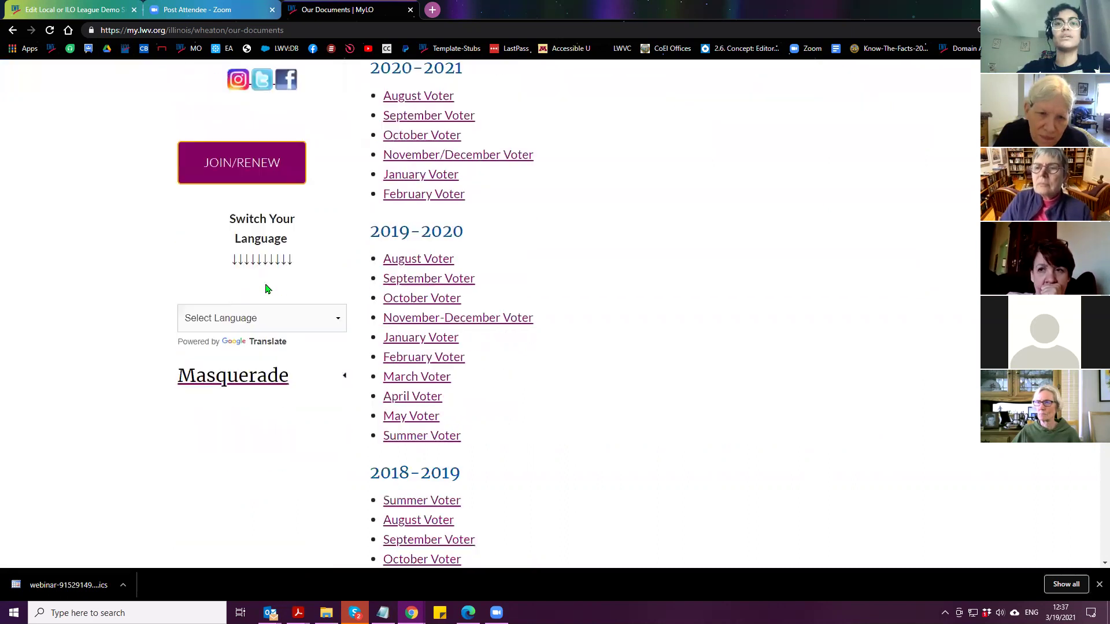
click(225, 461)
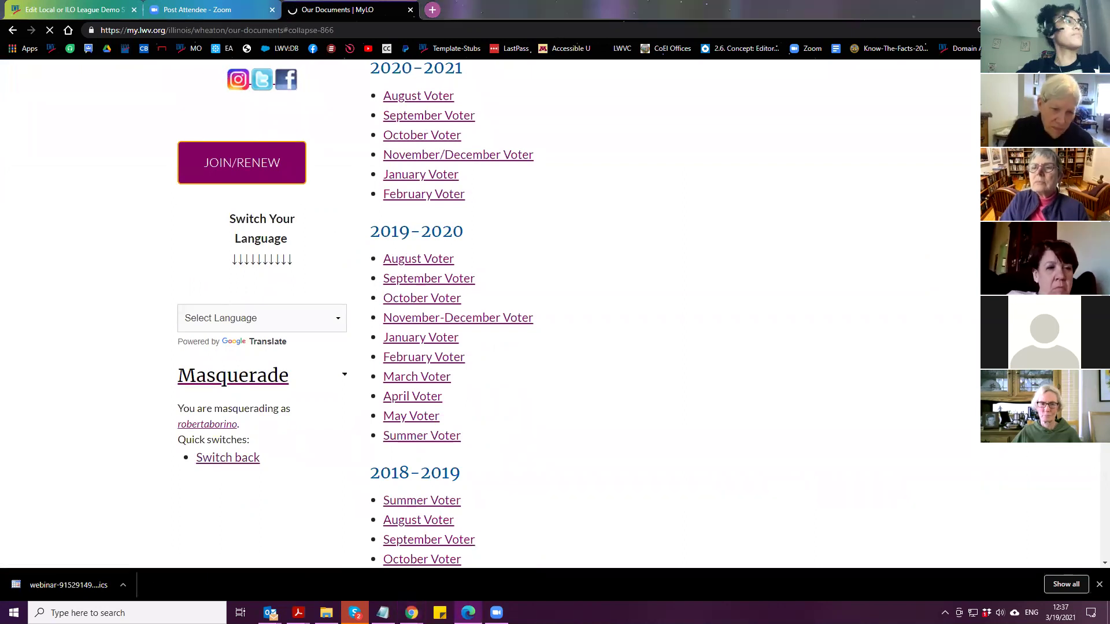
key(alt+Tab)
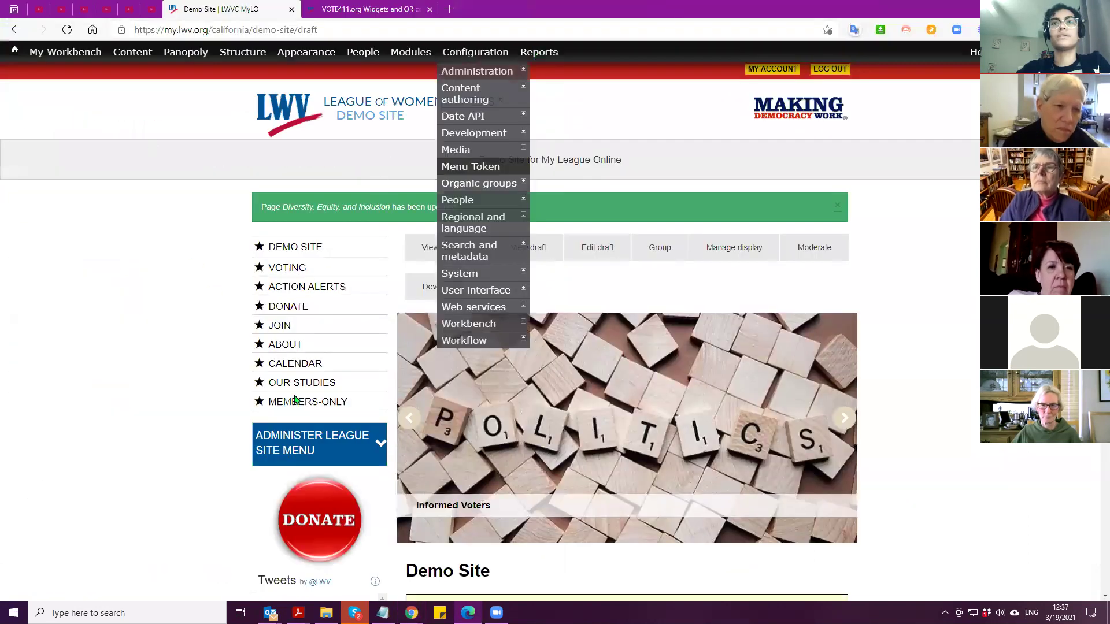
Masquerade as the demo account lwvc-demo
scroll(278, 459, down, 8)
click(278, 459)
click(283, 492)
text(lwvc-demo)
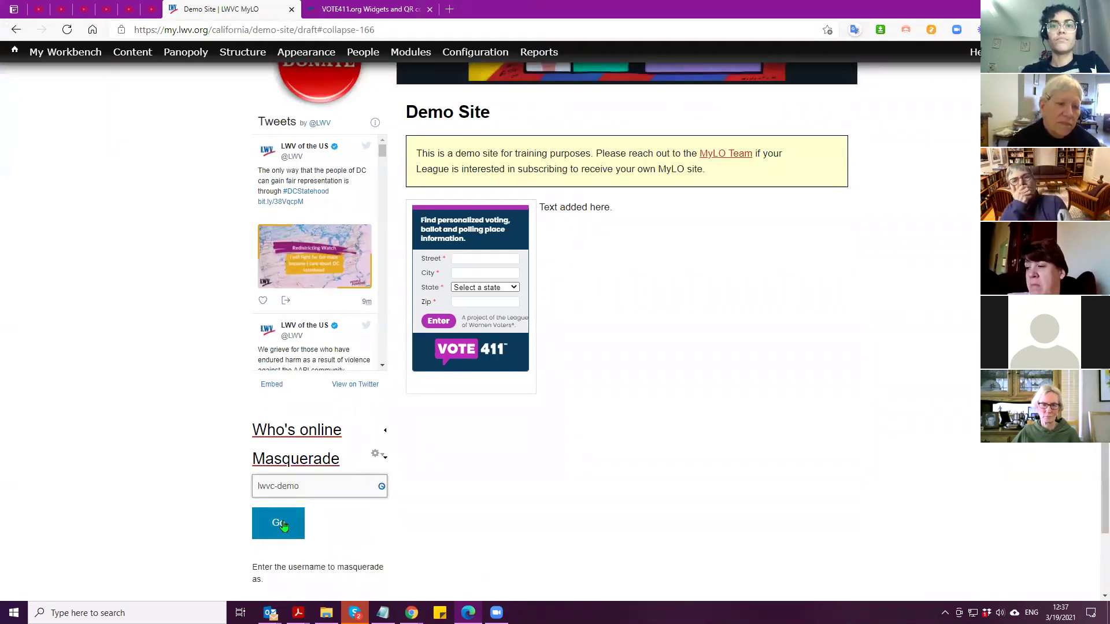
click(283, 528)
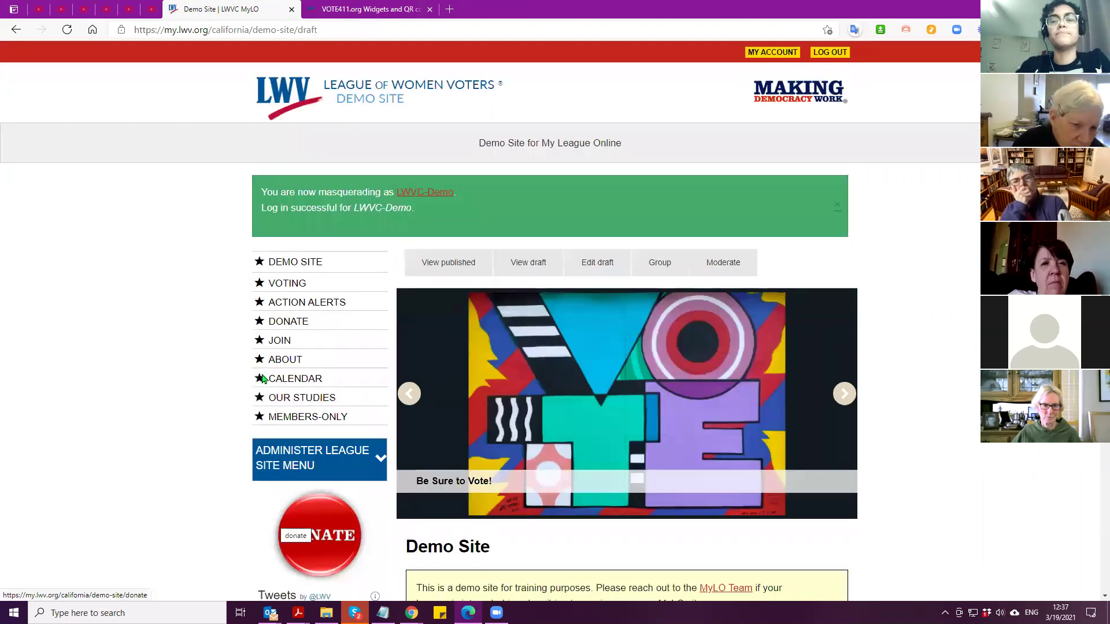
Open the home page draft for editing and delete the old Table/Header table
scroll(255, 379, down, 5)
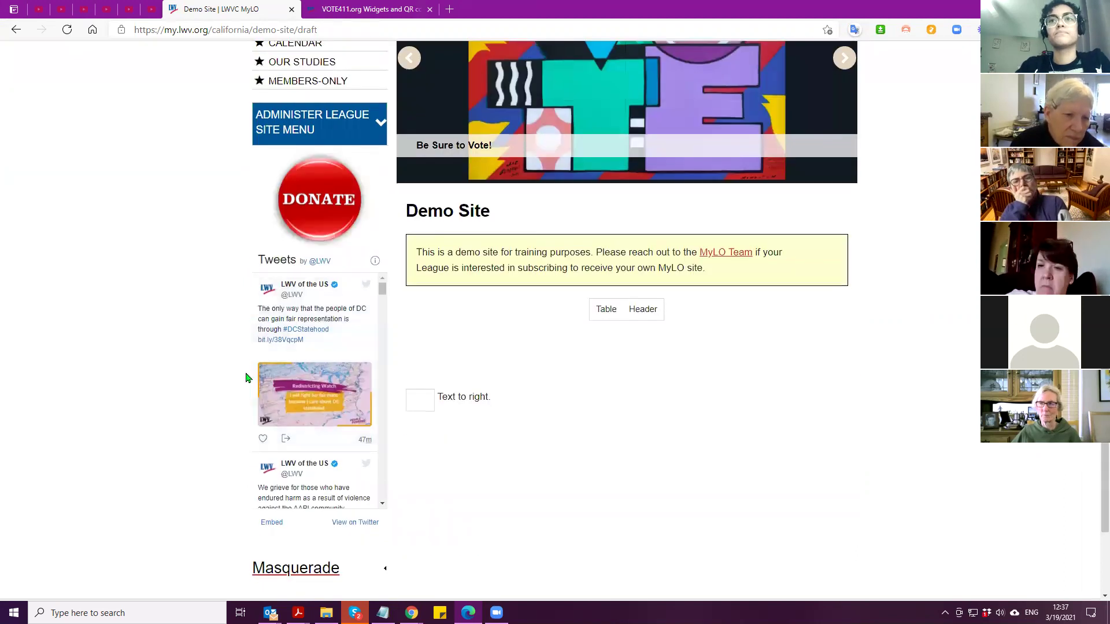
scroll(249, 379, up, 6)
click(617, 269)
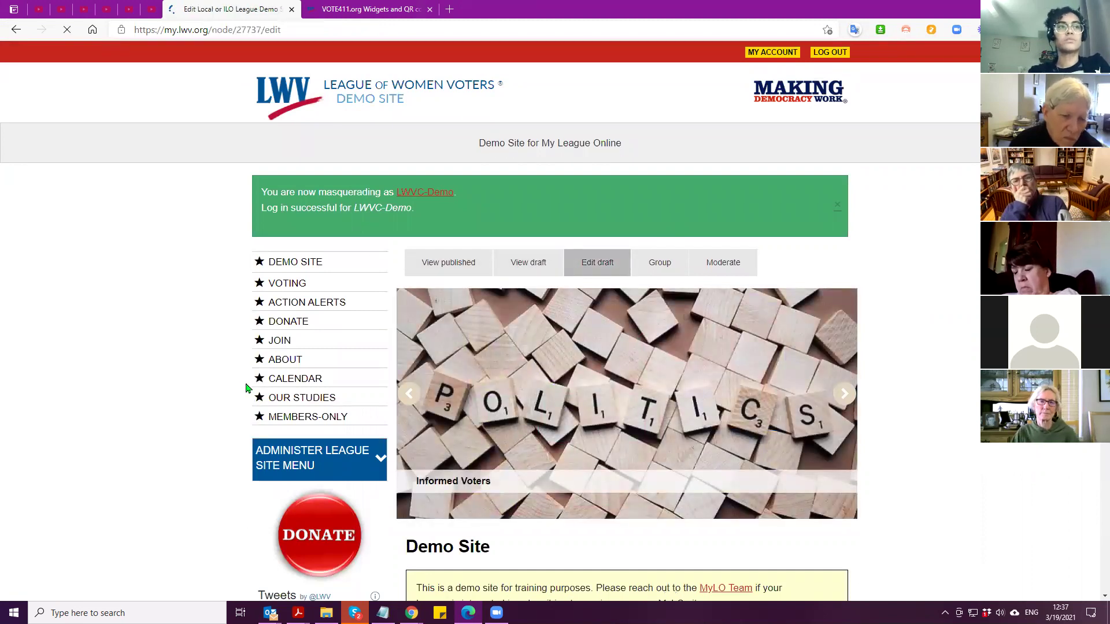
scroll(224, 367, down, 3)
click(403, 281)
key(Delete)
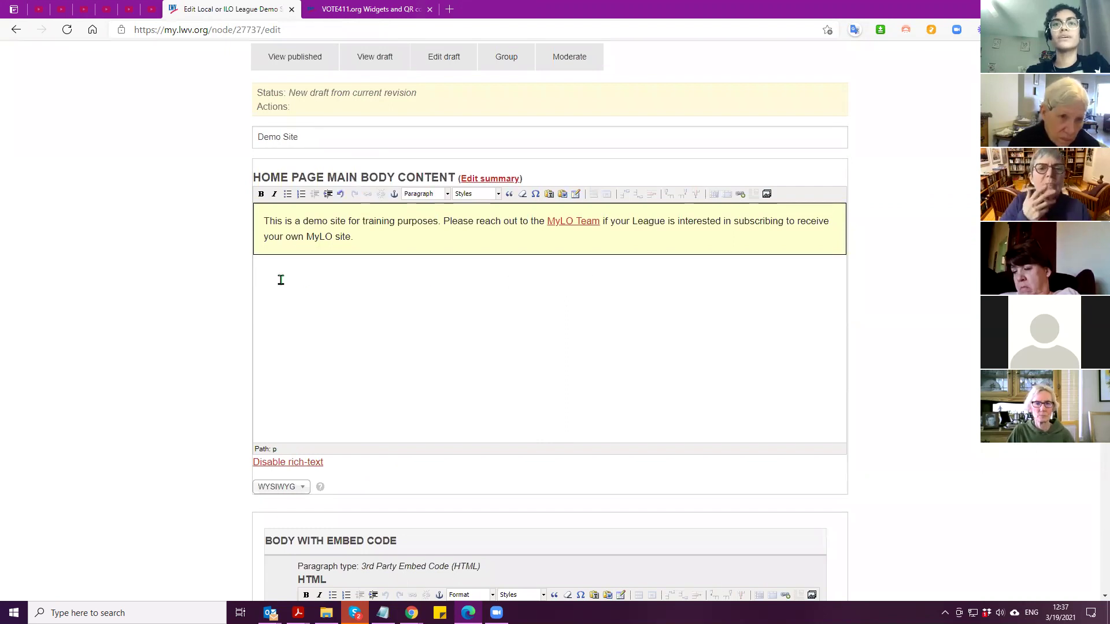
Choose votewiththeleague-website-large.png from All Files in the media browser
click(767, 195)
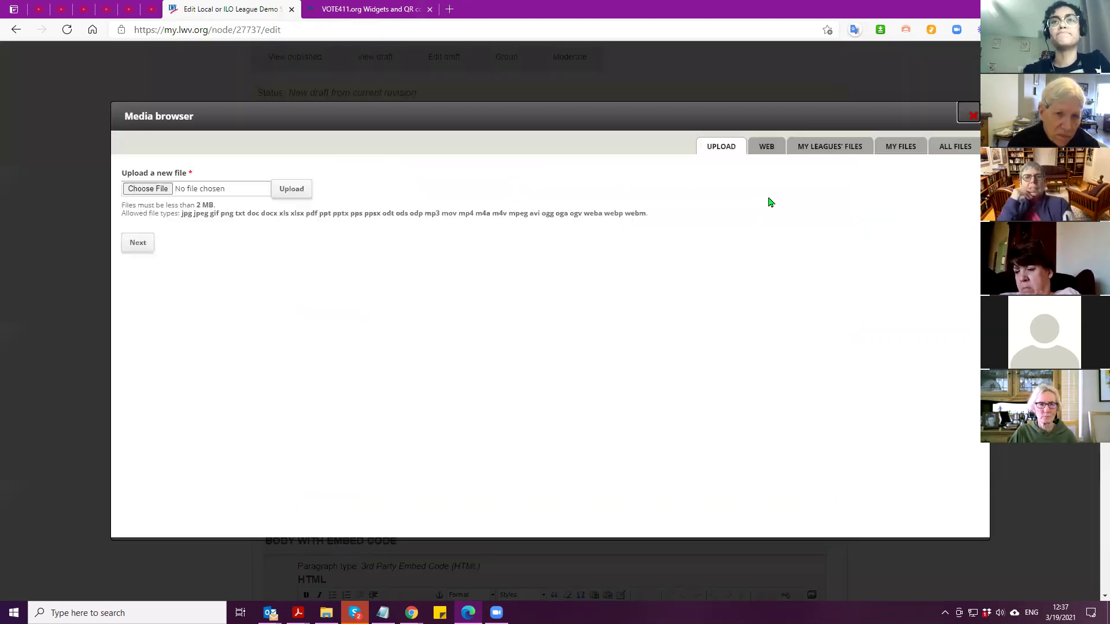
click(954, 148)
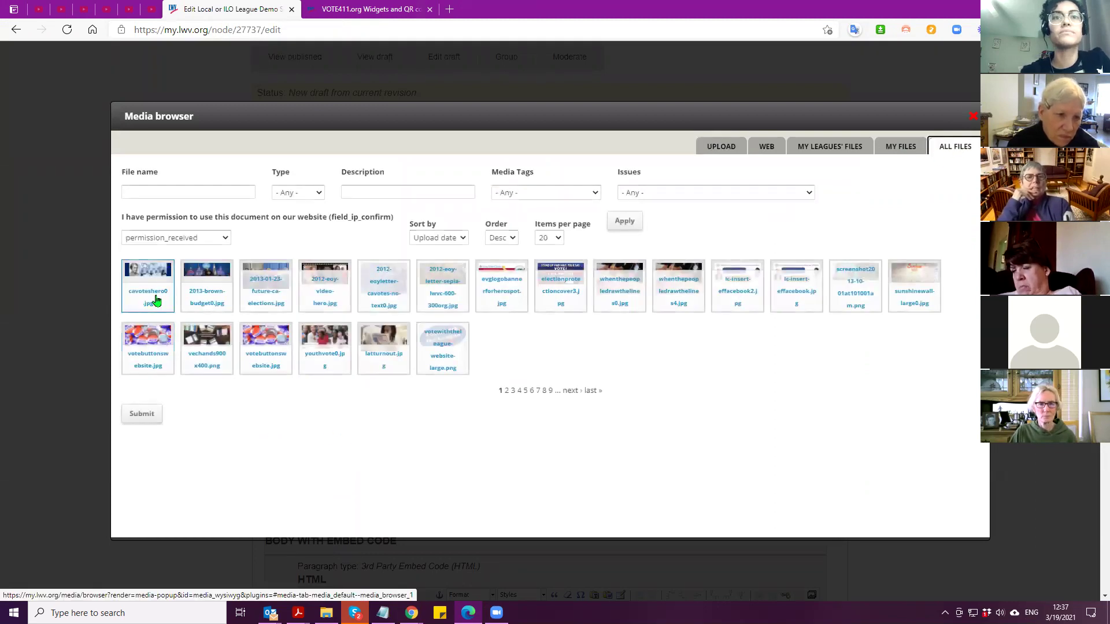
click(441, 358)
click(142, 414)
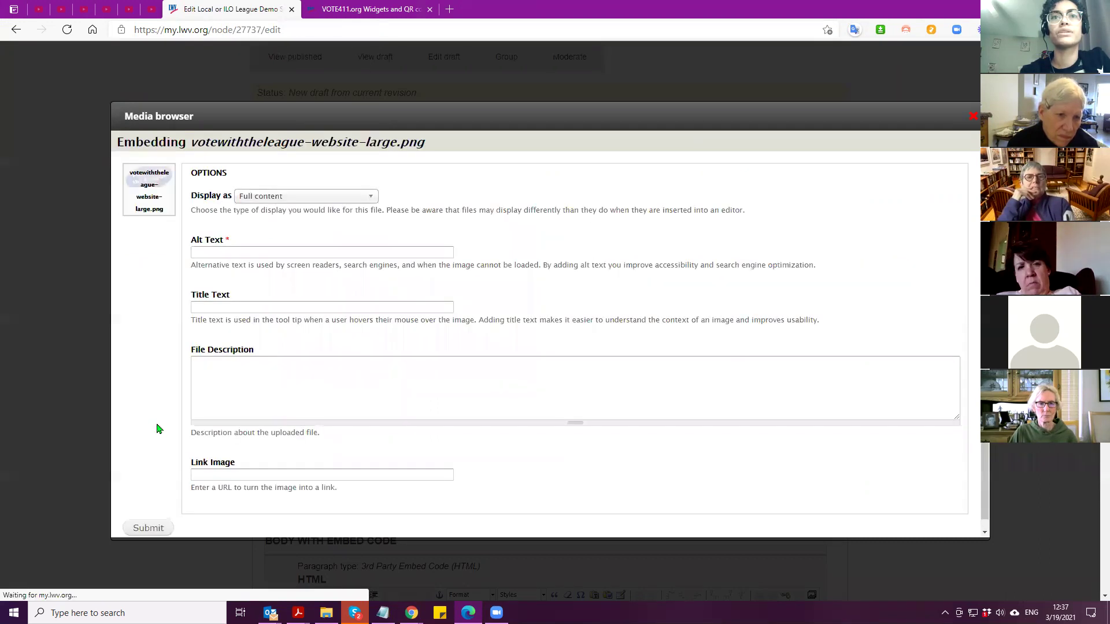
Embed the League image in the body, shrink it, and apply Float image right
click(157, 530)
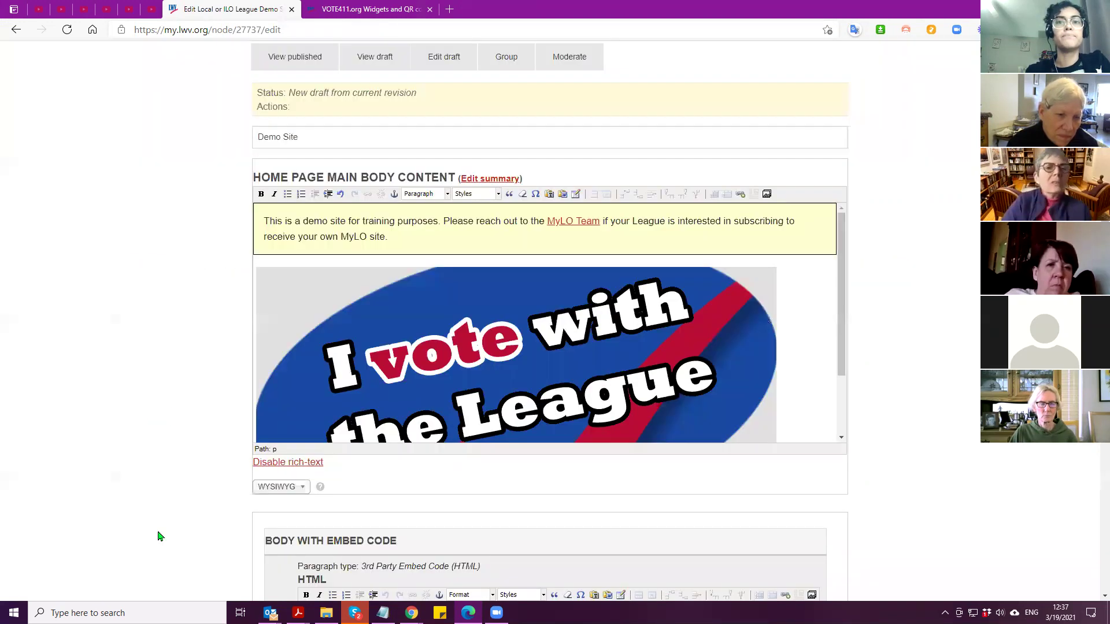
click(493, 376)
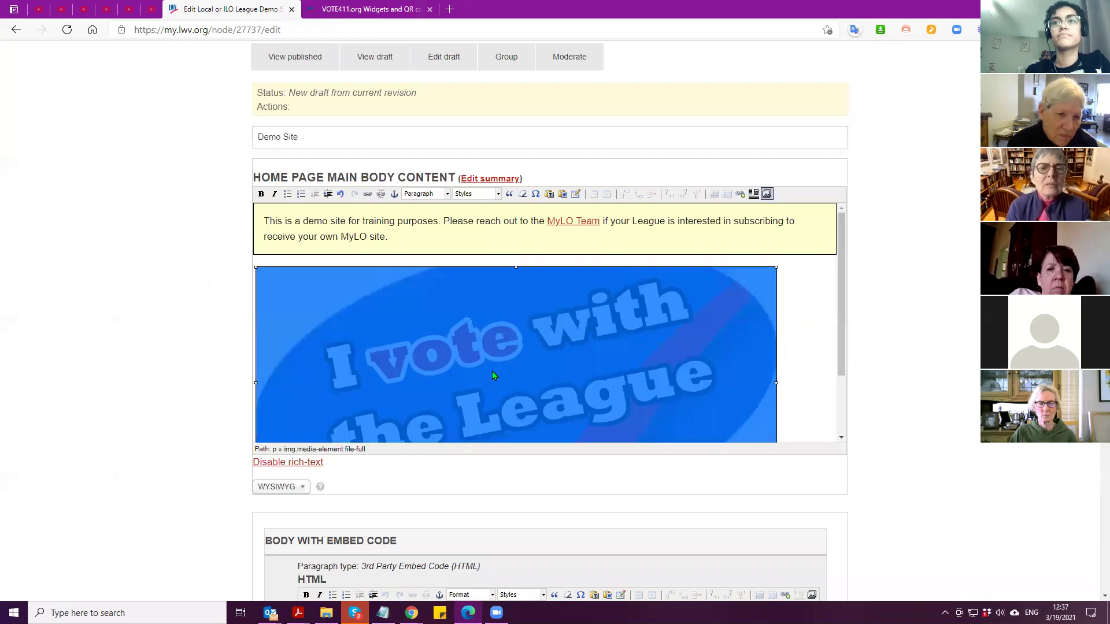
drag(778, 268, 504, 376)
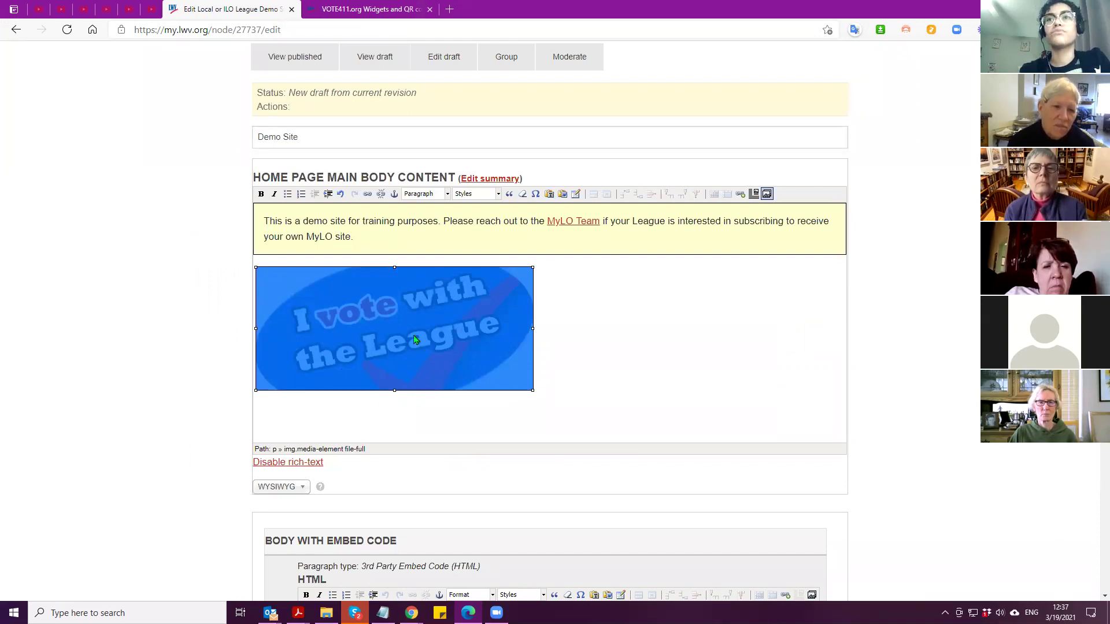
click(483, 196)
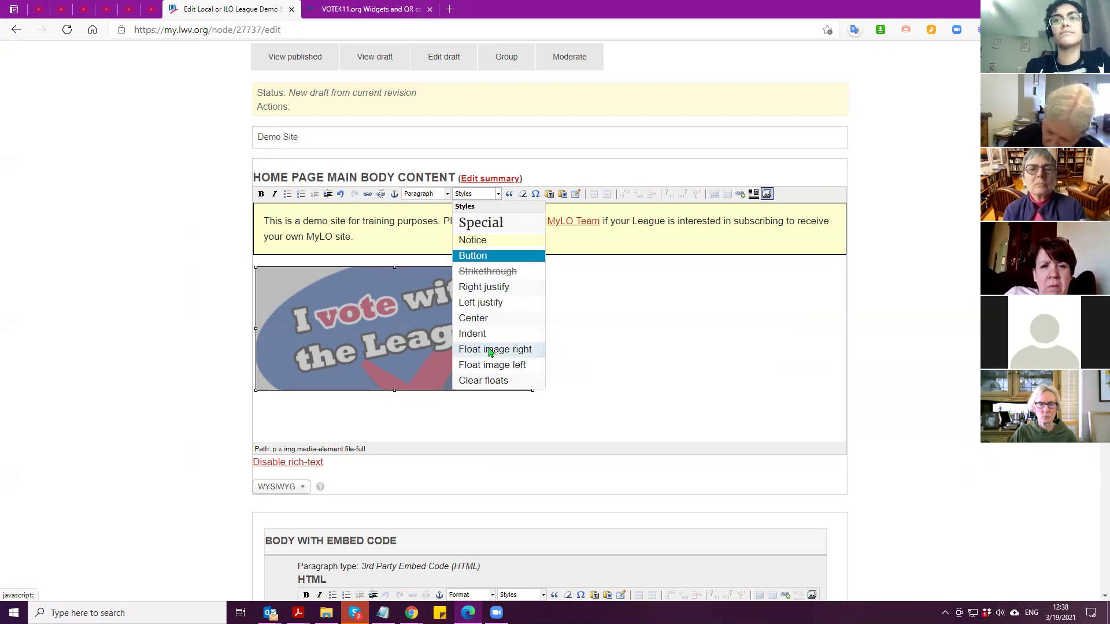
click(494, 350)
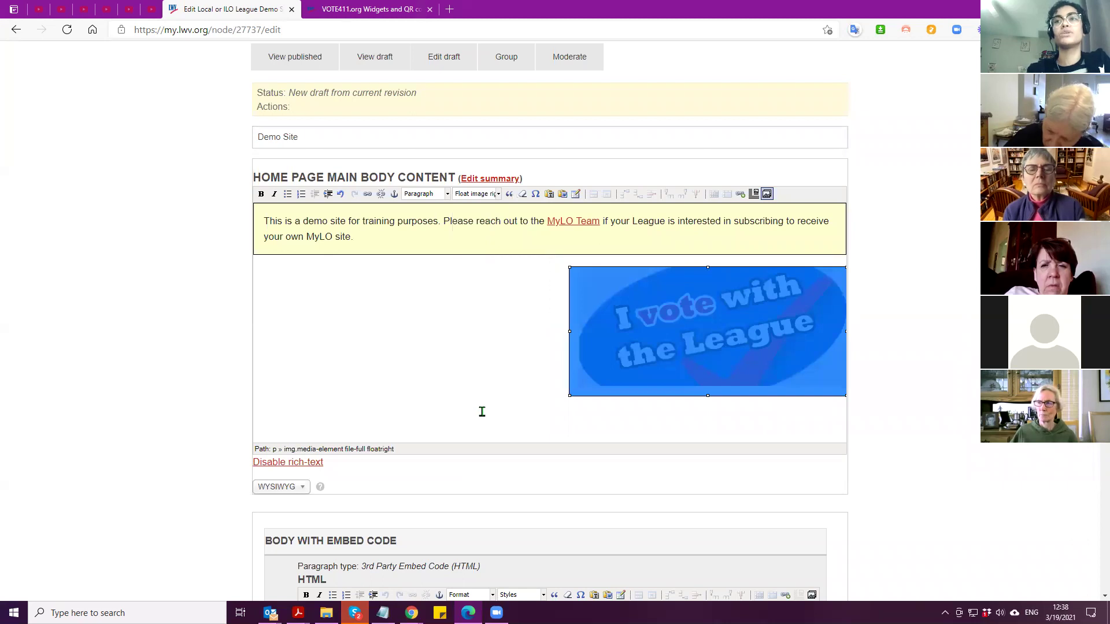
Copy the yellow notice text and paste it as plain text on the new line
click(538, 296)
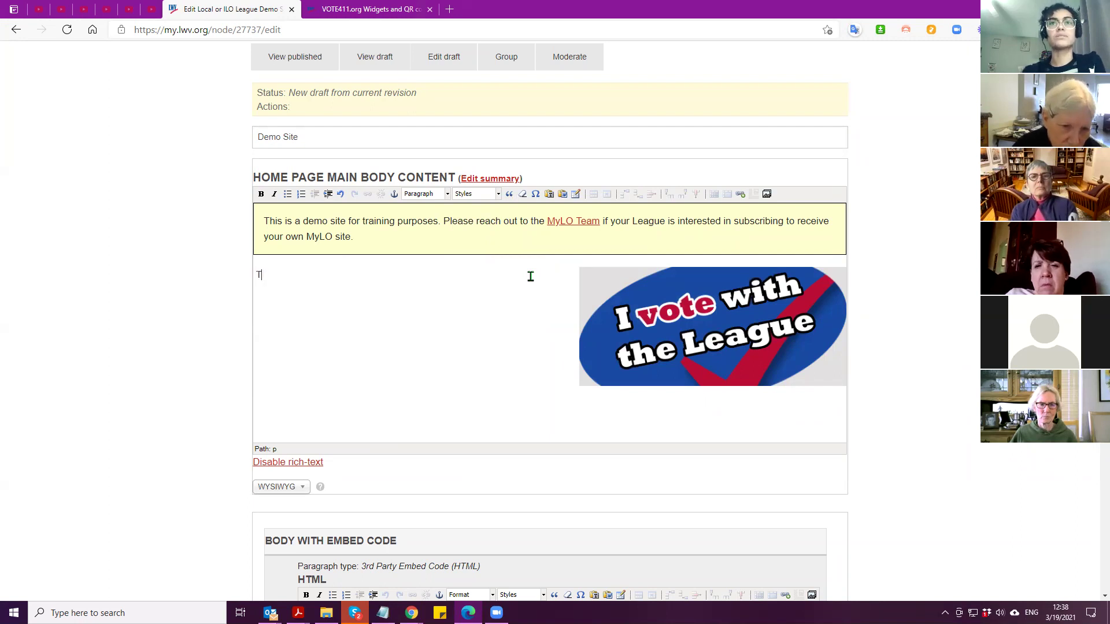
drag(389, 240, 261, 219)
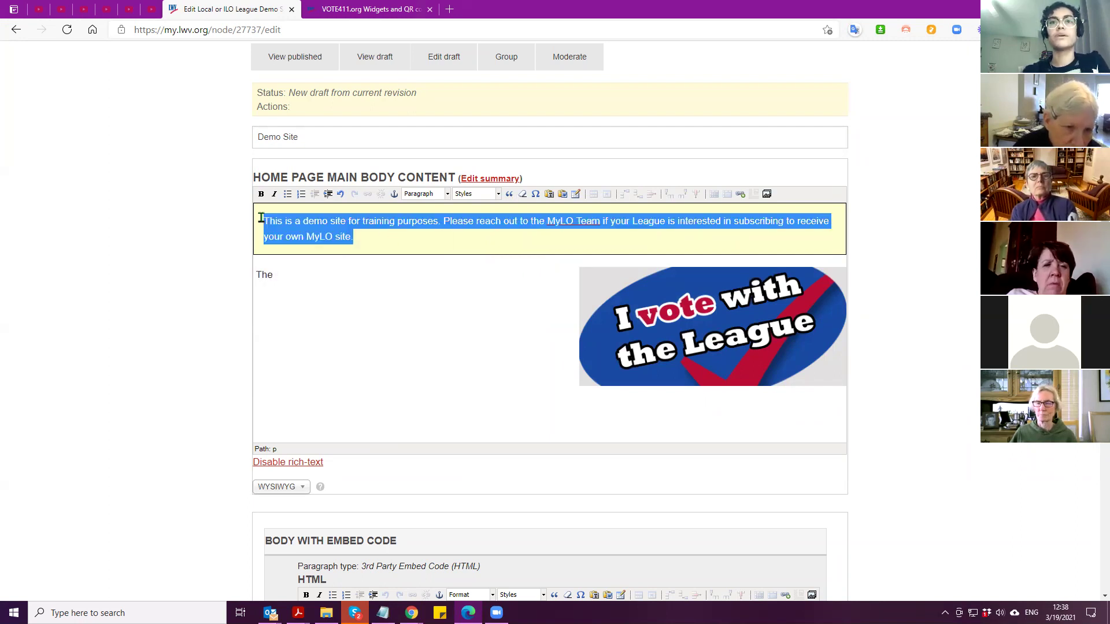
right_click(287, 227)
click(310, 281)
click(294, 279)
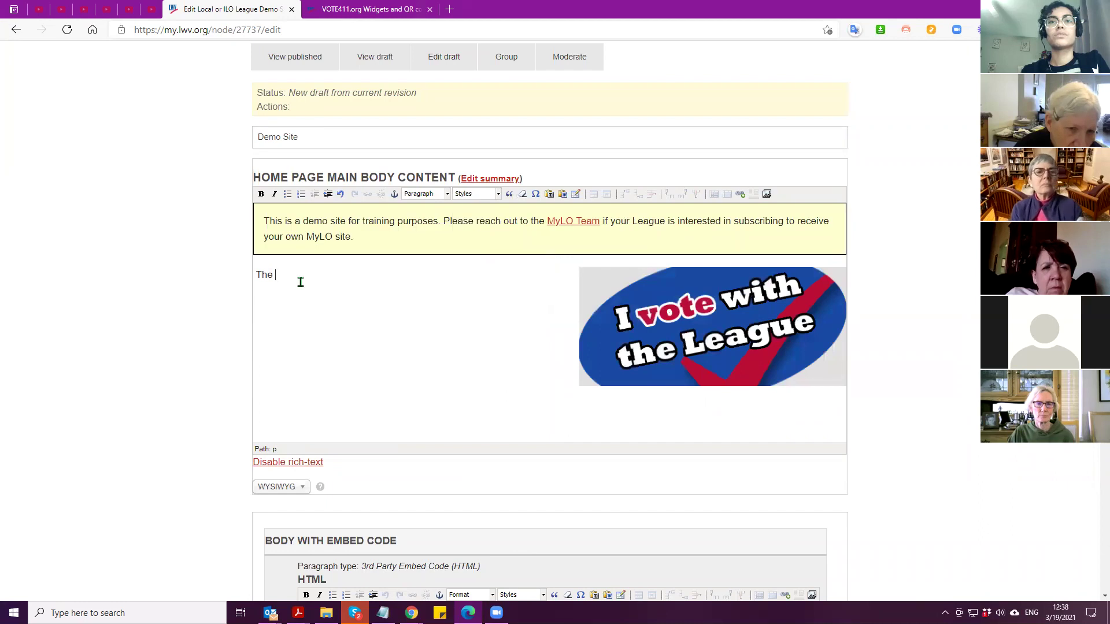
right_click(298, 282)
click(337, 415)
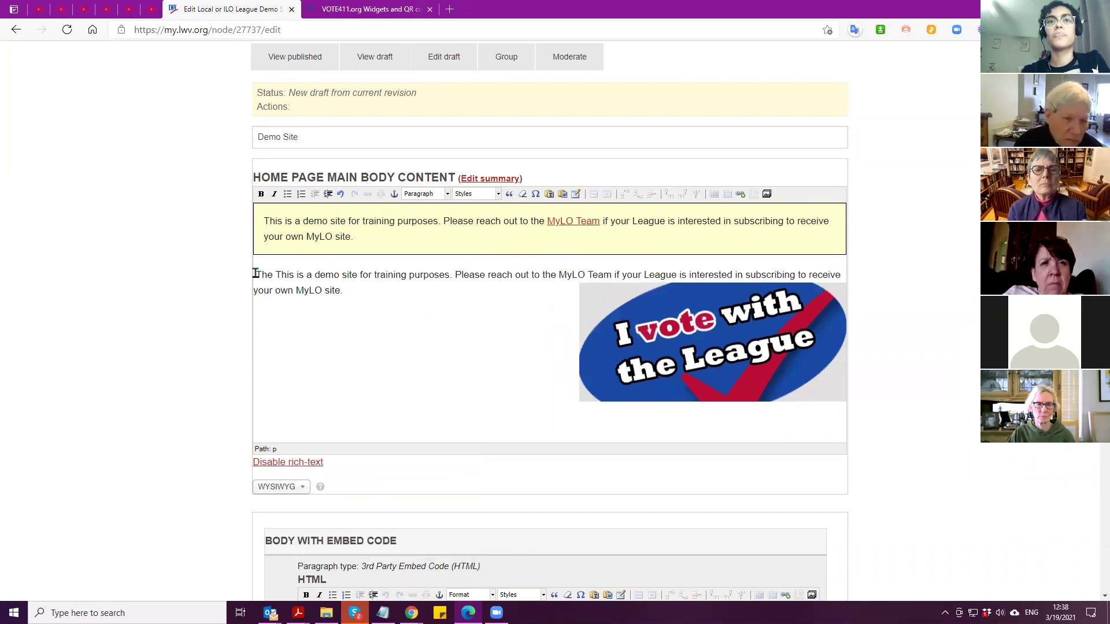
key(BackSpace)
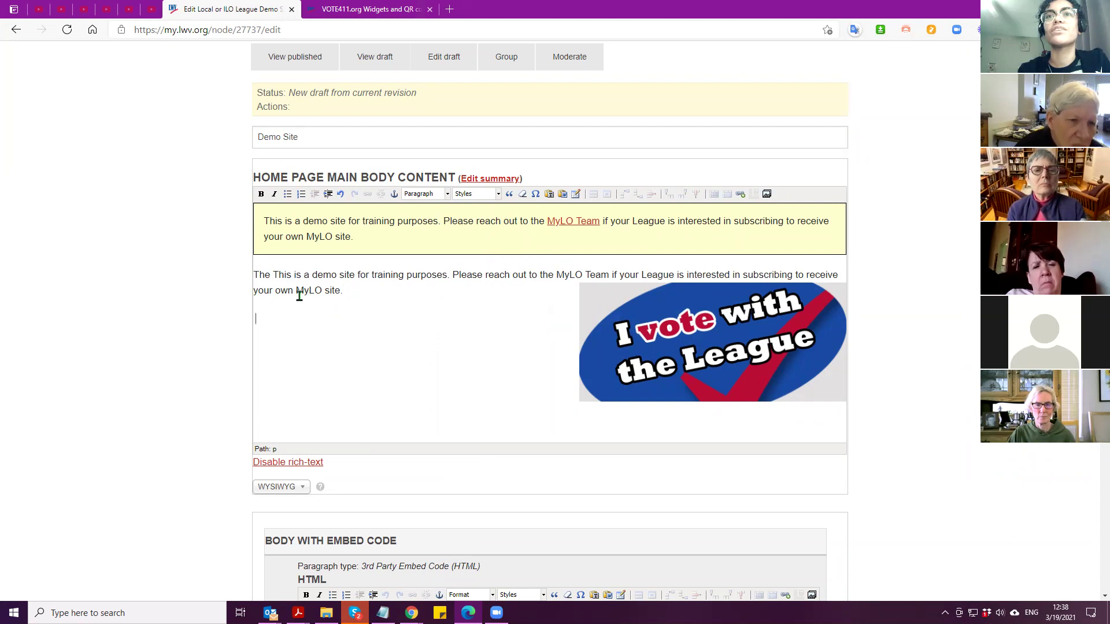
Paste the demo text as plain text on the empty line below the paragraph
click(255, 276)
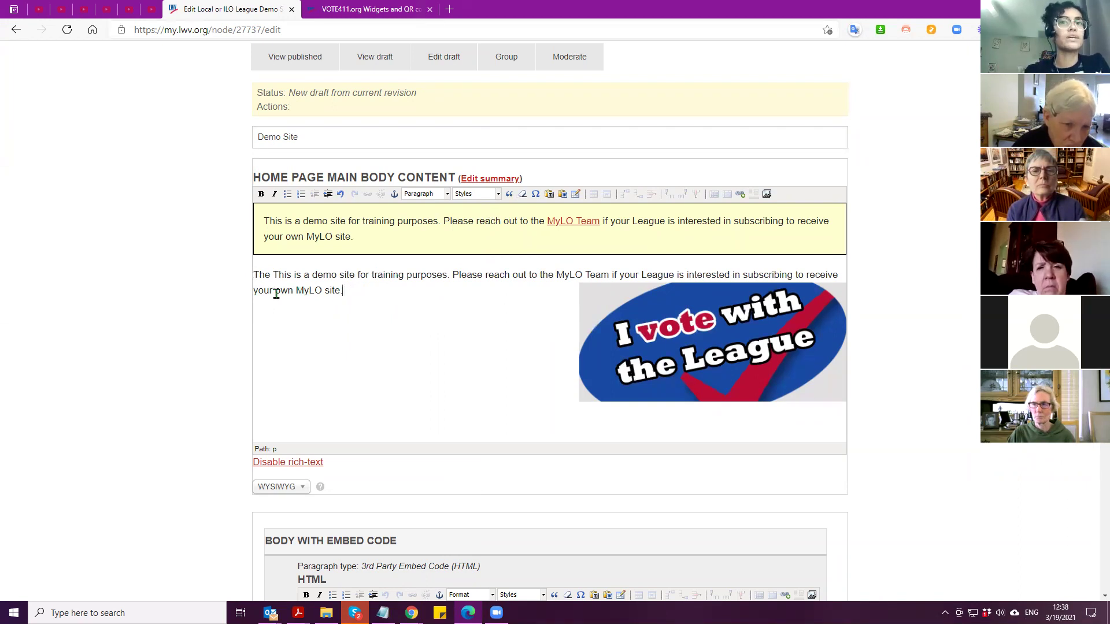
shift+click(241, 275)
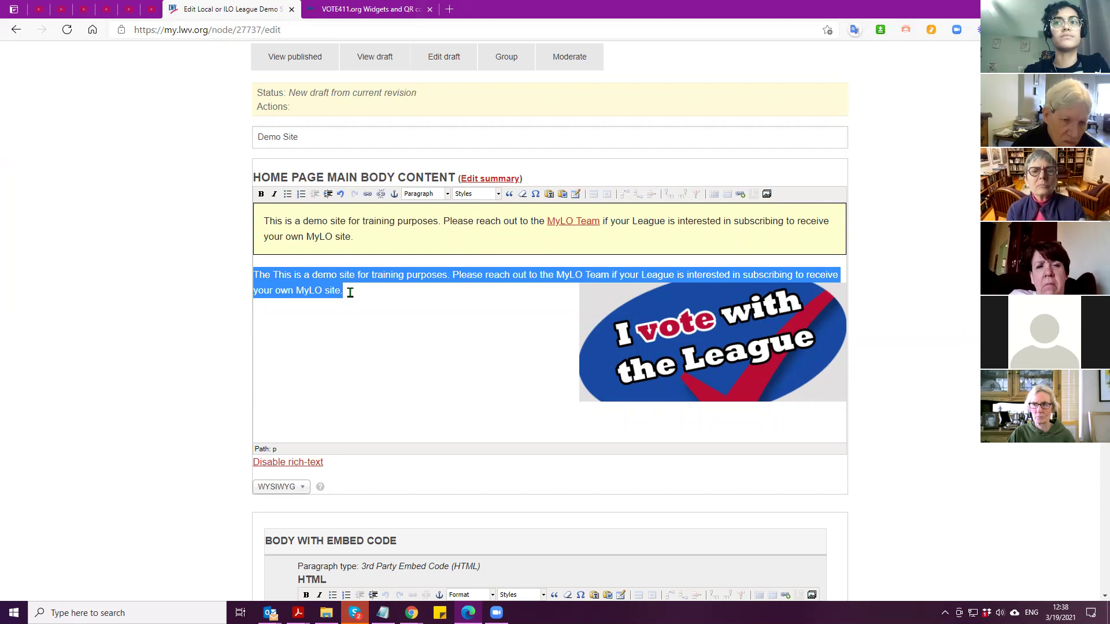
click(270, 315)
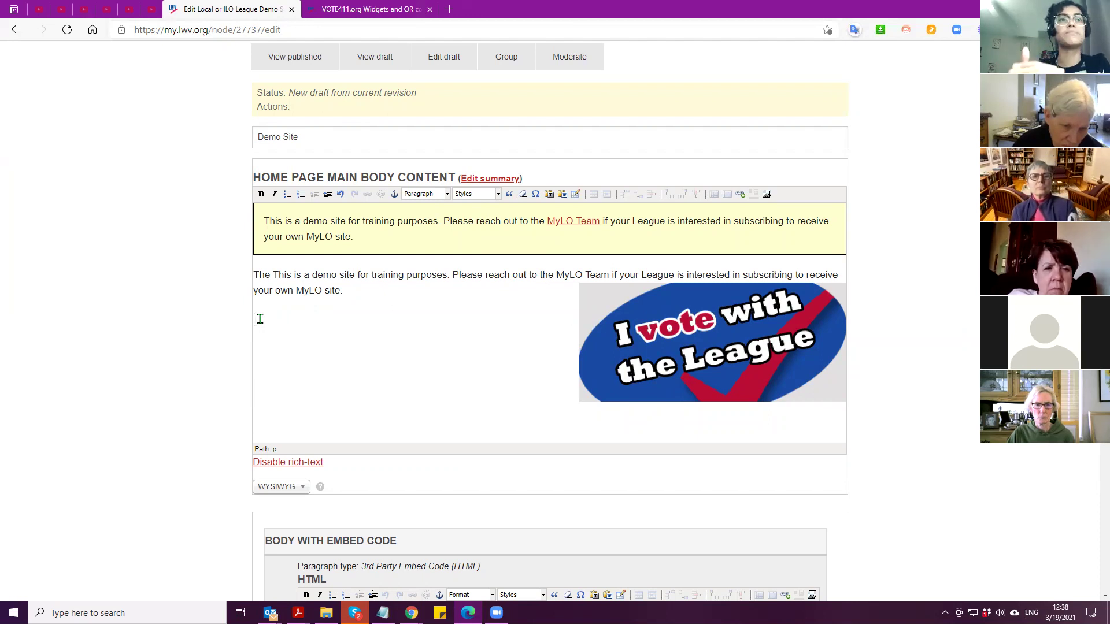
right_click(259, 319)
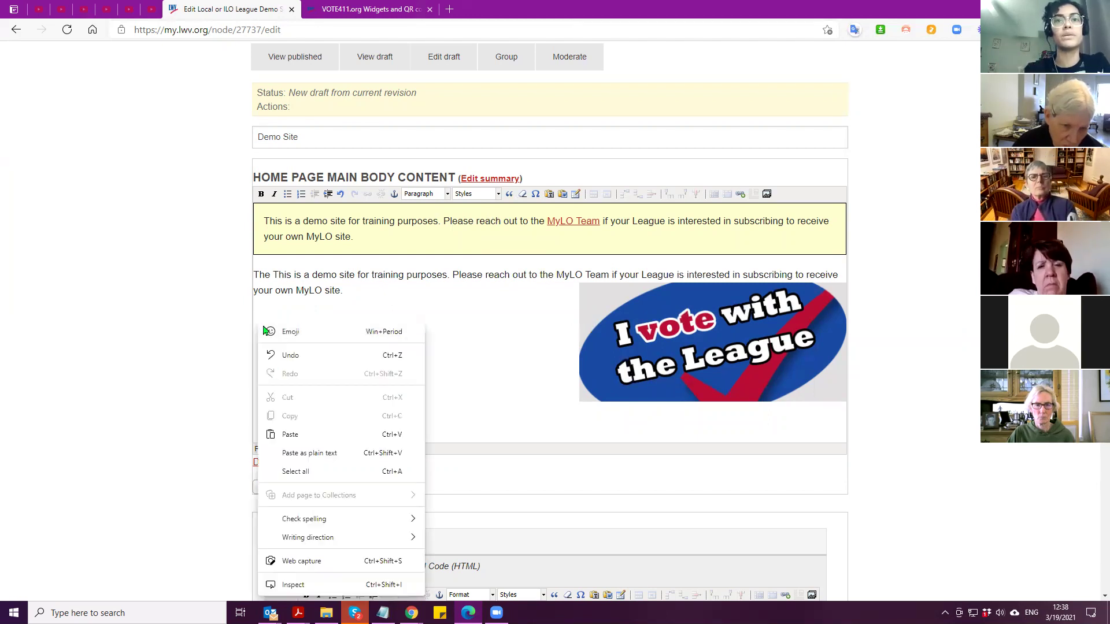
click(294, 454)
Paste five more copies of the demo paragraph with its MyLO Team link
right_click(307, 354)
click(350, 191)
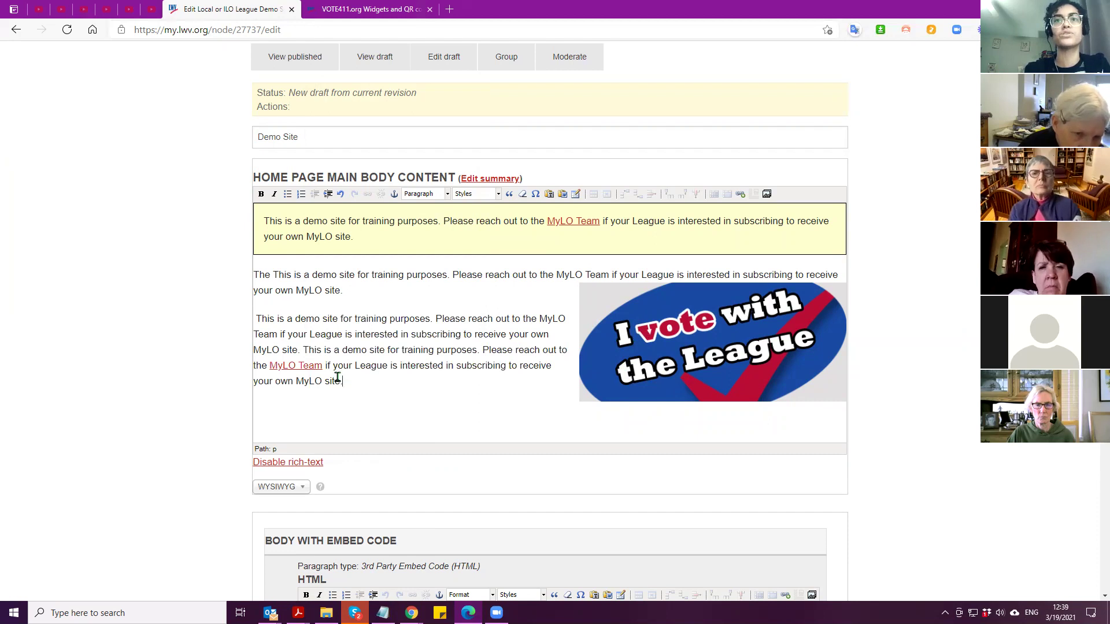
click(257, 321)
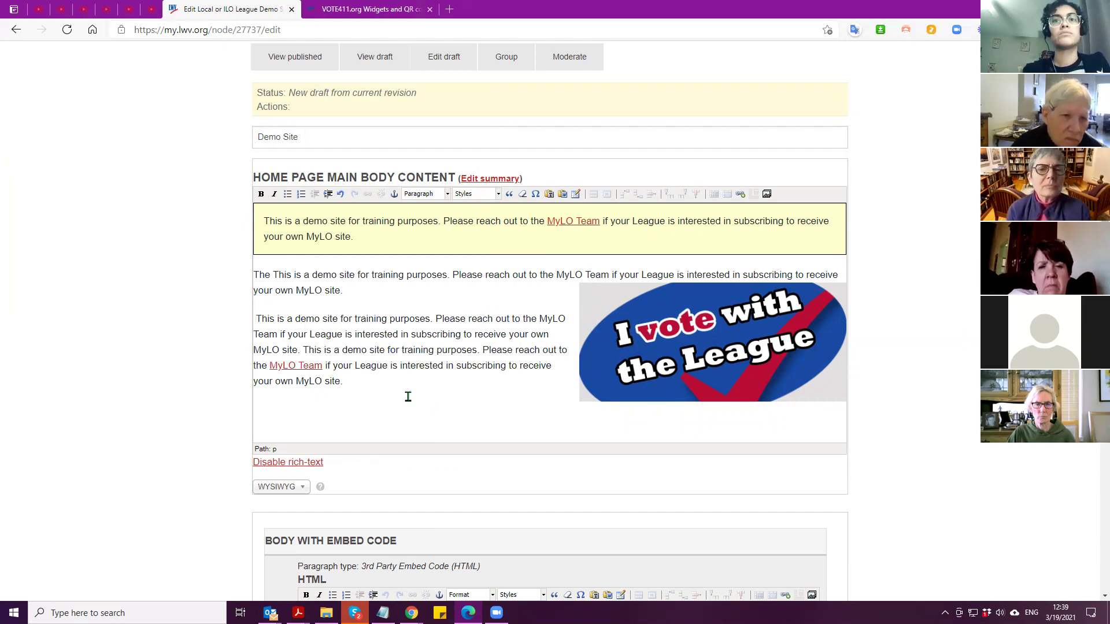
click(454, 385)
right_click(454, 384)
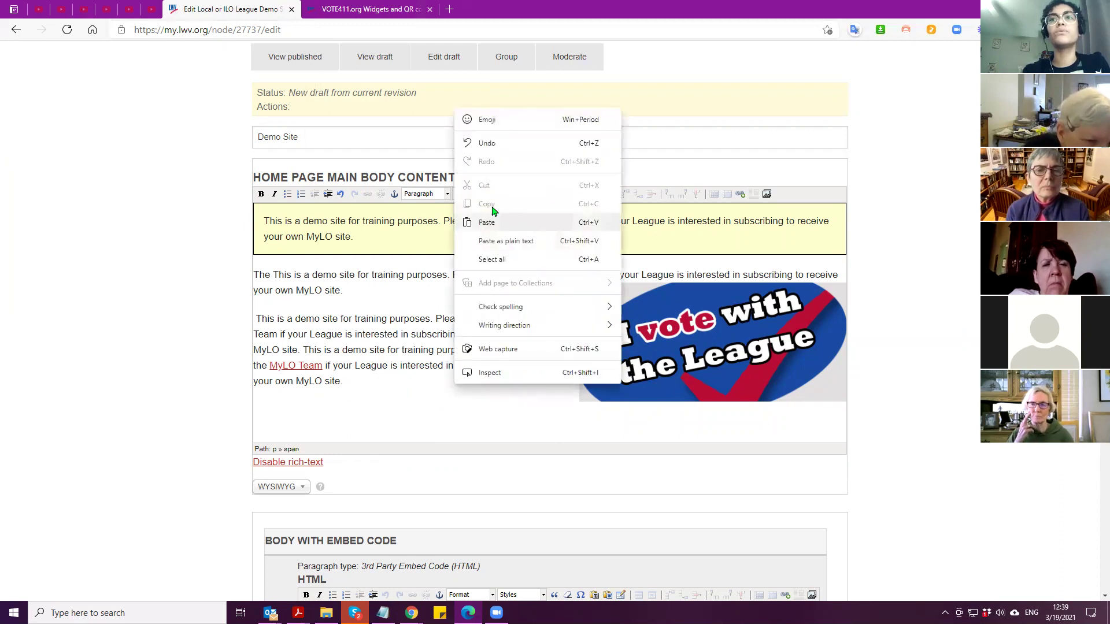
click(492, 212)
right_click(422, 416)
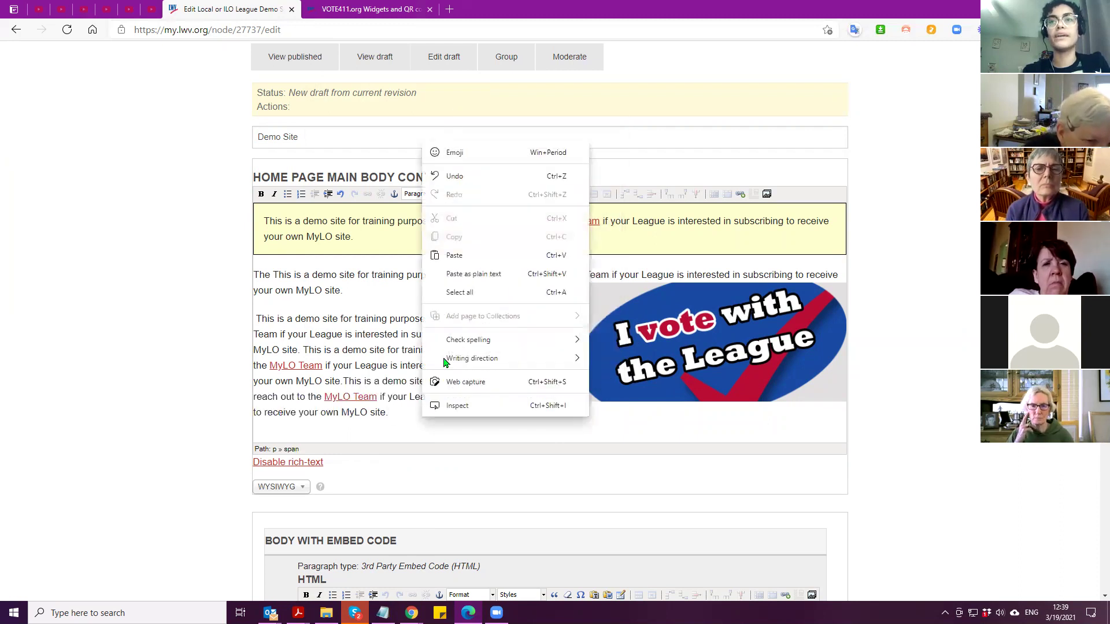
click(456, 256)
right_click(758, 431)
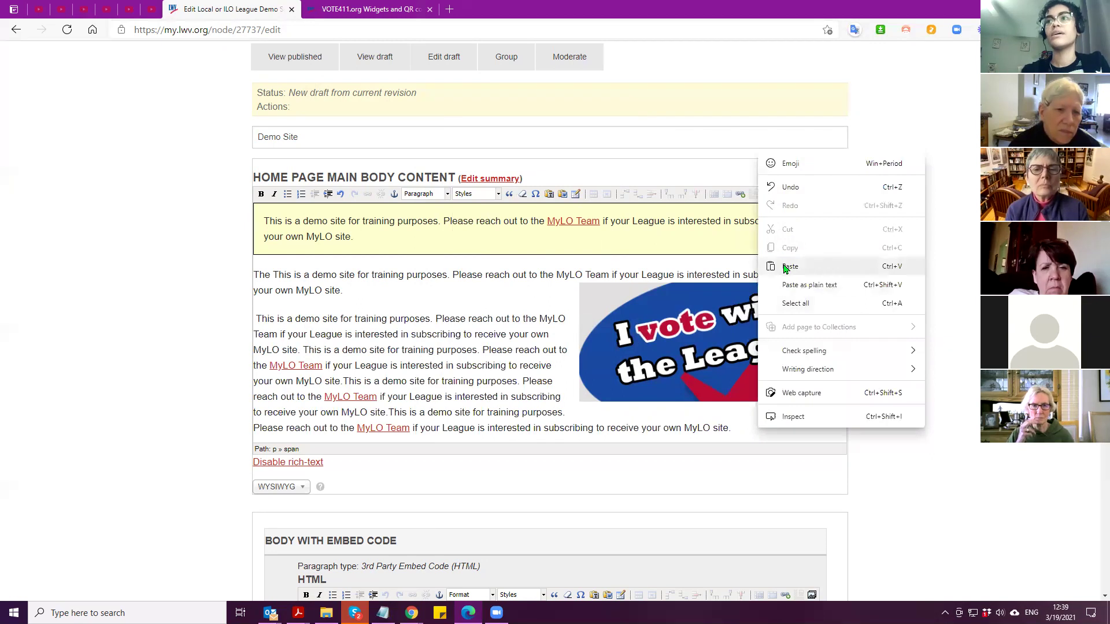
click(783, 266)
right_click(400, 434)
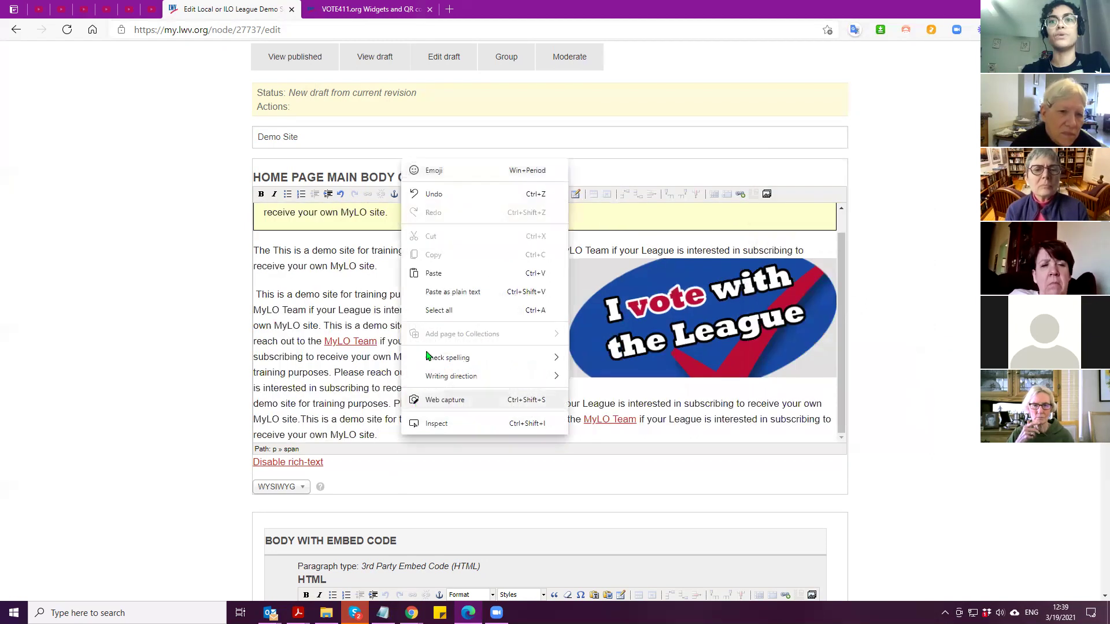
click(434, 274)
click(602, 307)
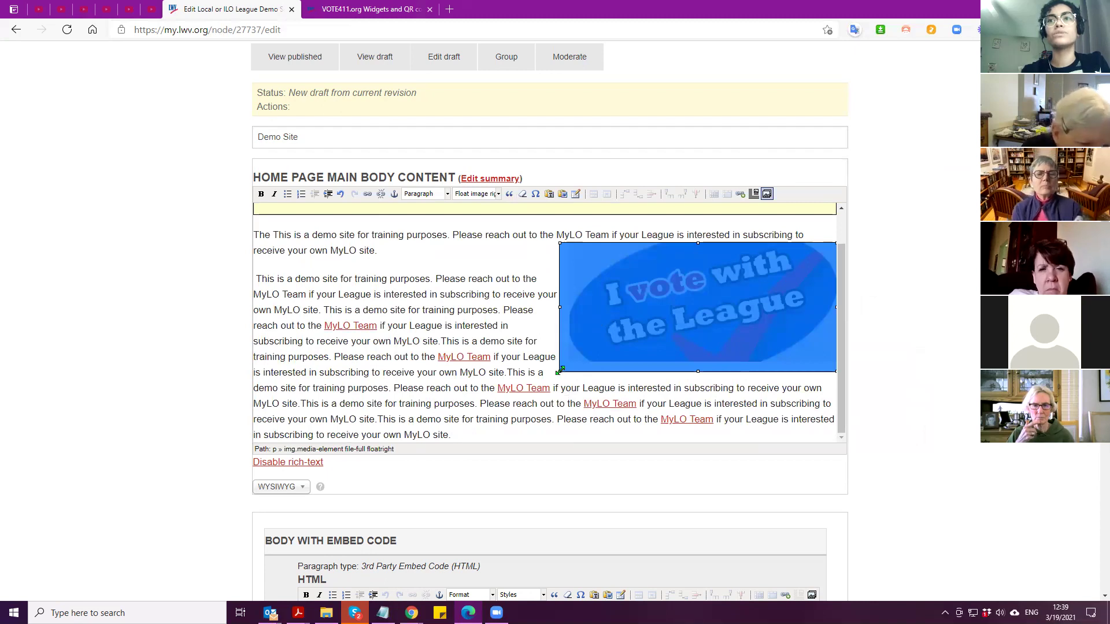
Shrink the League image and, after trying Float image left, float it right again
drag(561, 370, 632, 371)
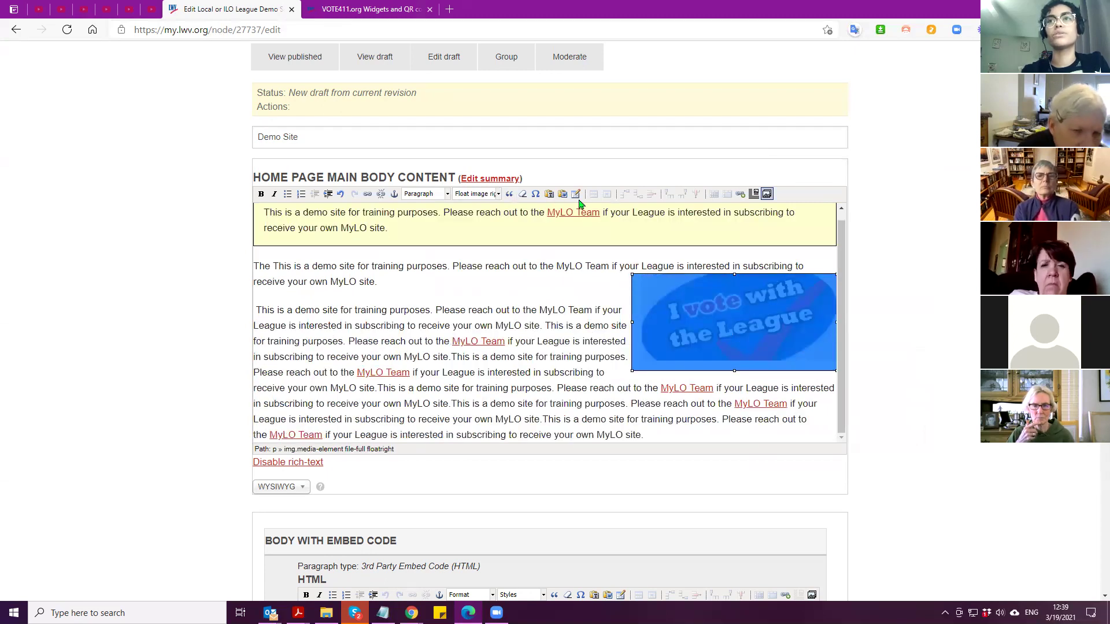
click(478, 194)
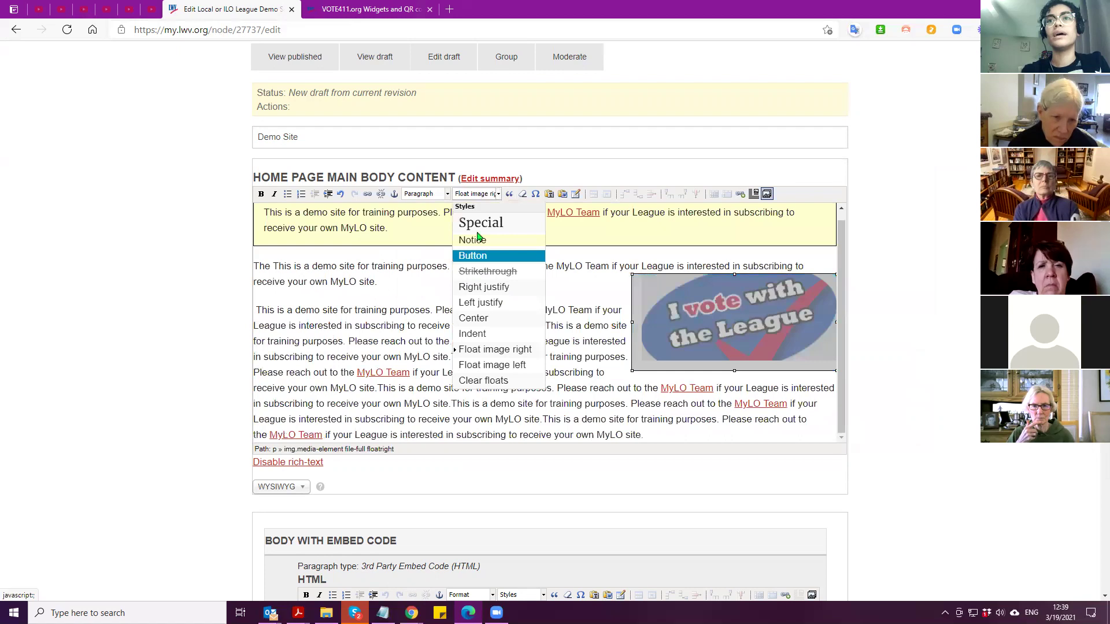
click(483, 349)
click(477, 199)
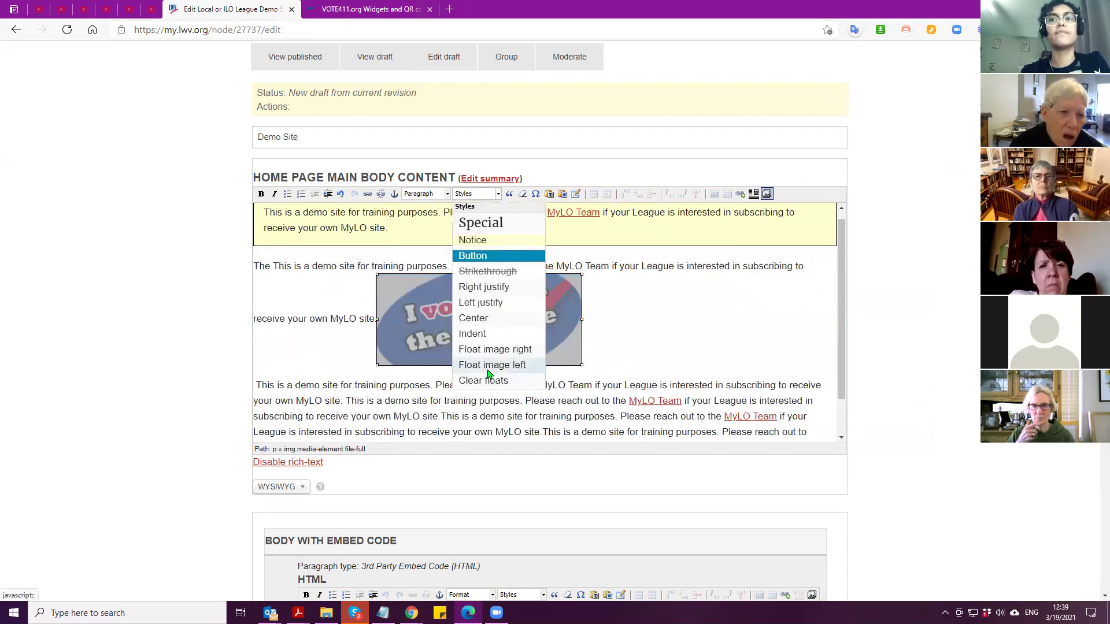
click(489, 367)
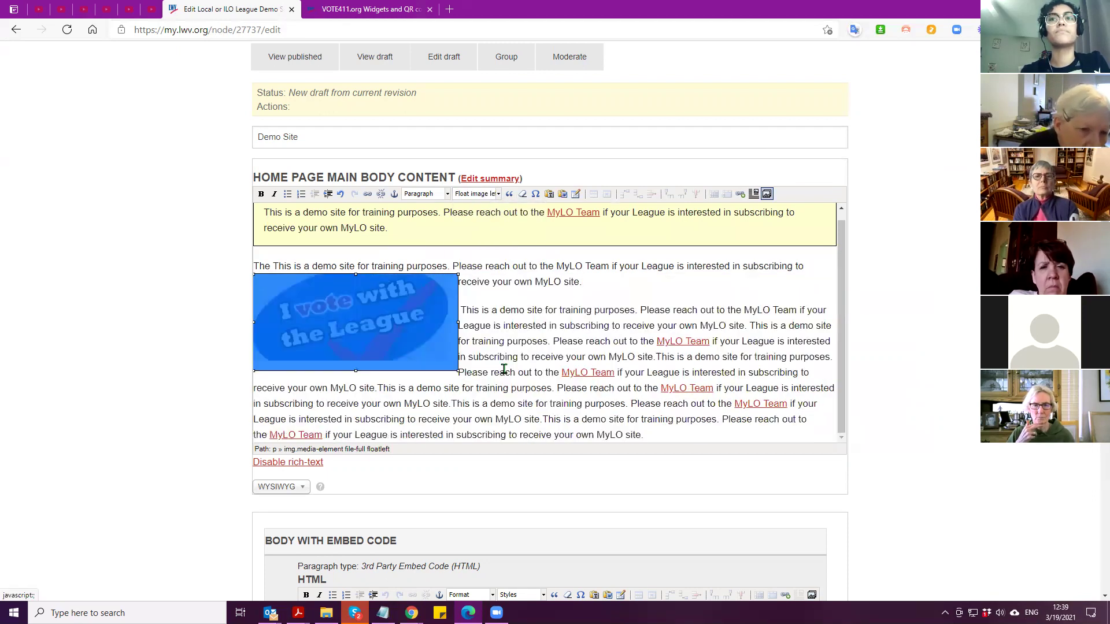
click(478, 200)
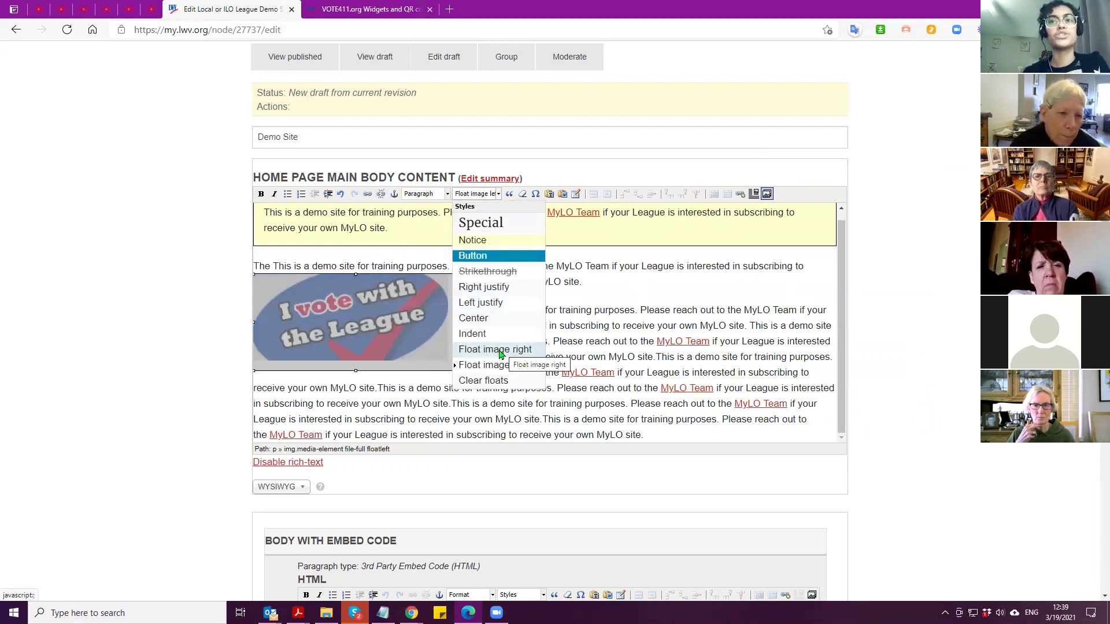
click(501, 351)
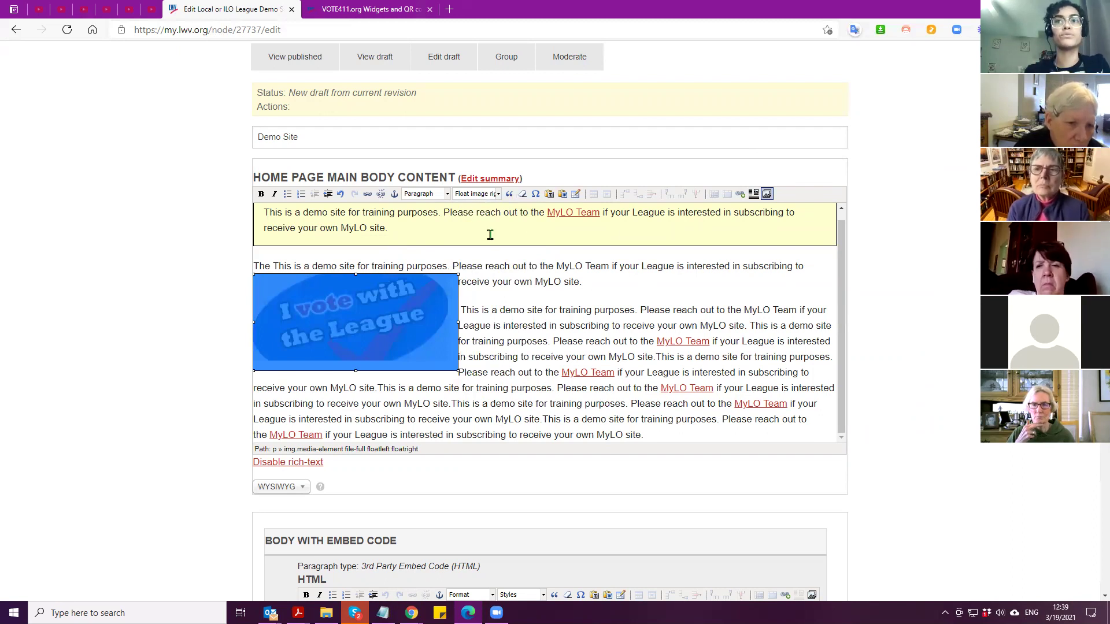
click(479, 196)
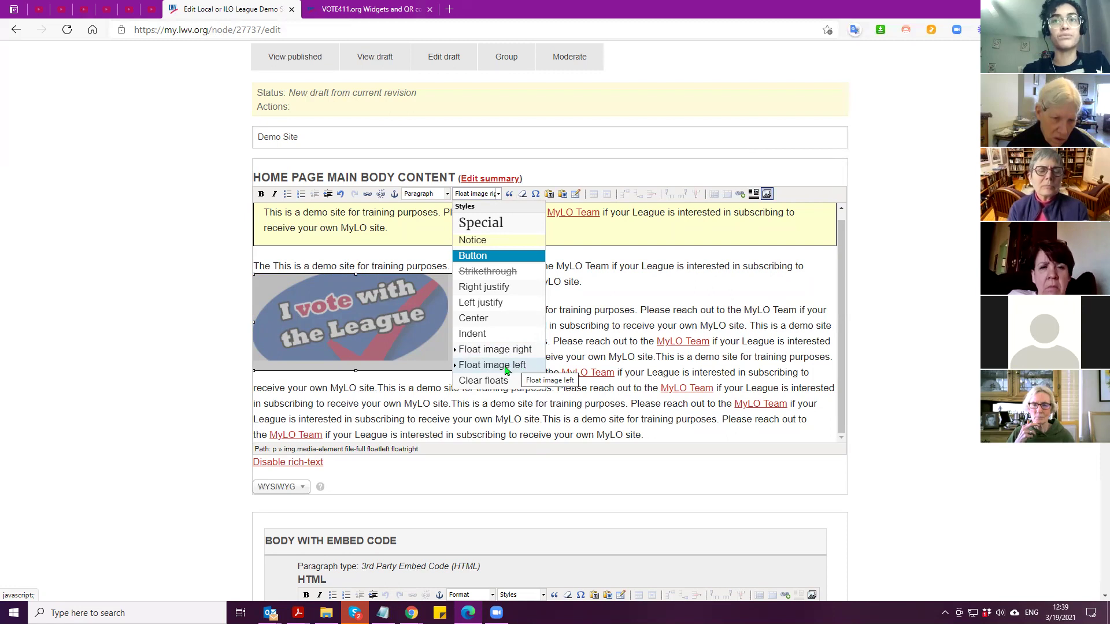
click(490, 365)
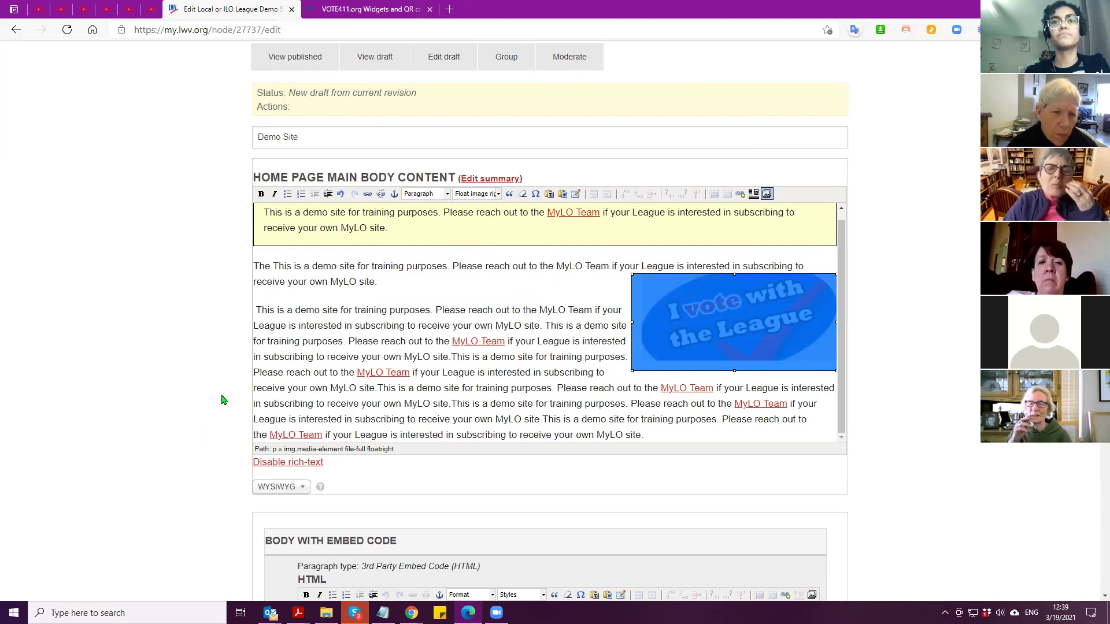
Start a new paragraph at 'Please reach out to the MyLO Team' in the last text block
scroll(221, 397, down, 15)
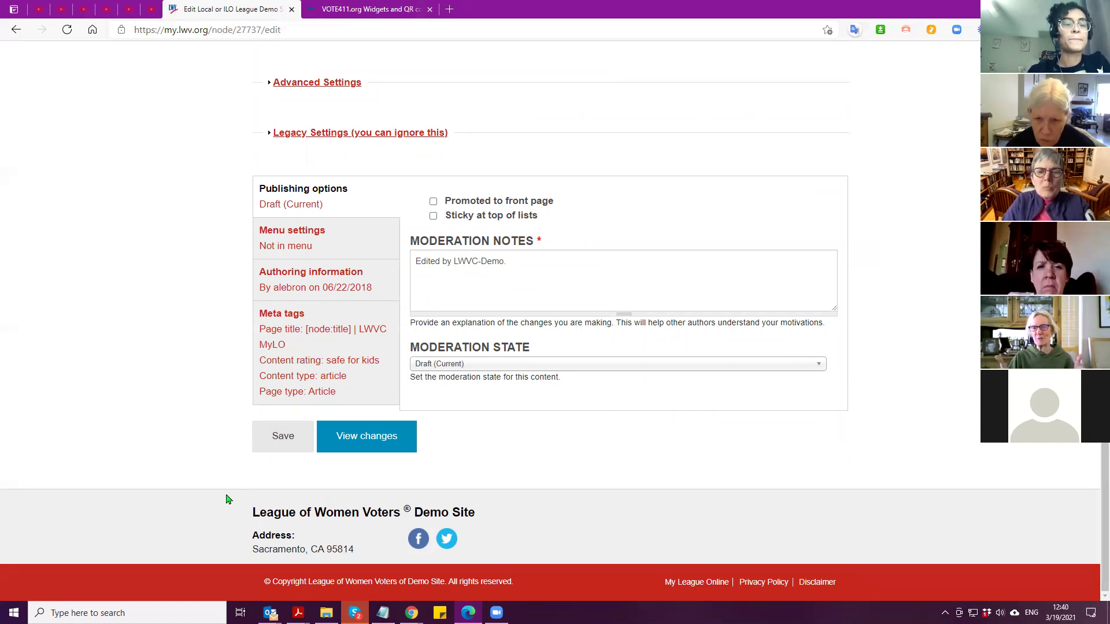
scroll(228, 499, up, 20)
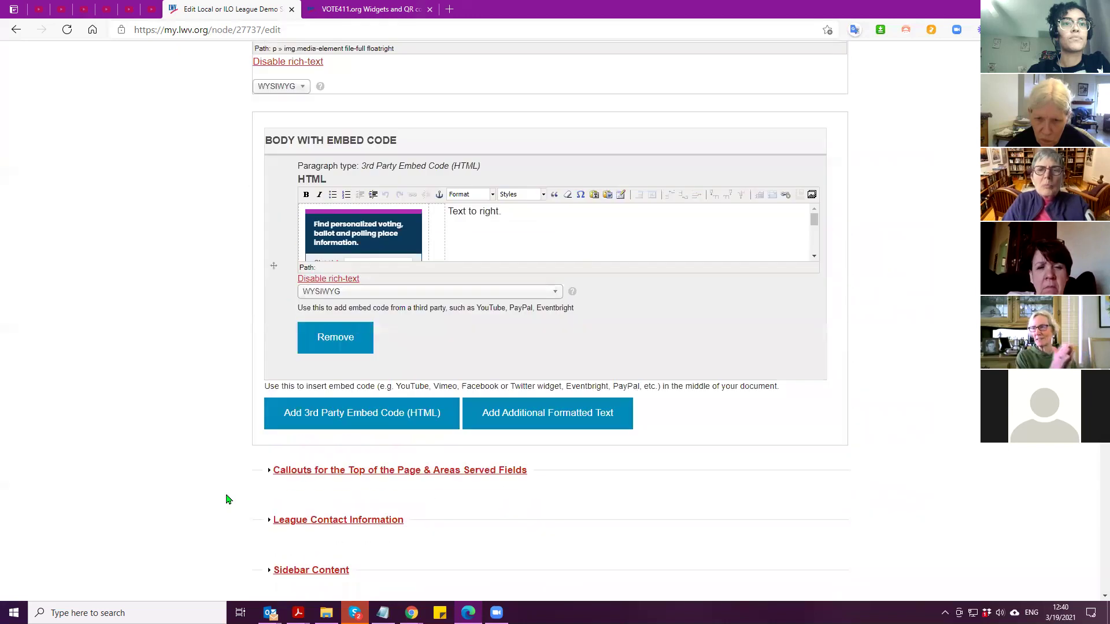
scroll(227, 499, up, 2)
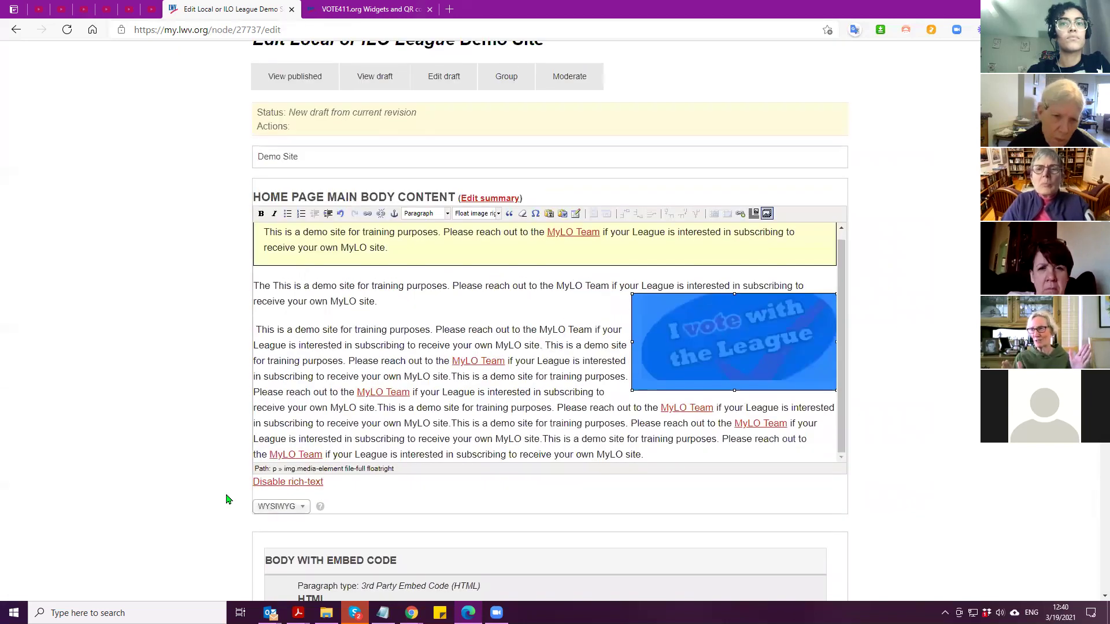
scroll(361, 367, down, 2)
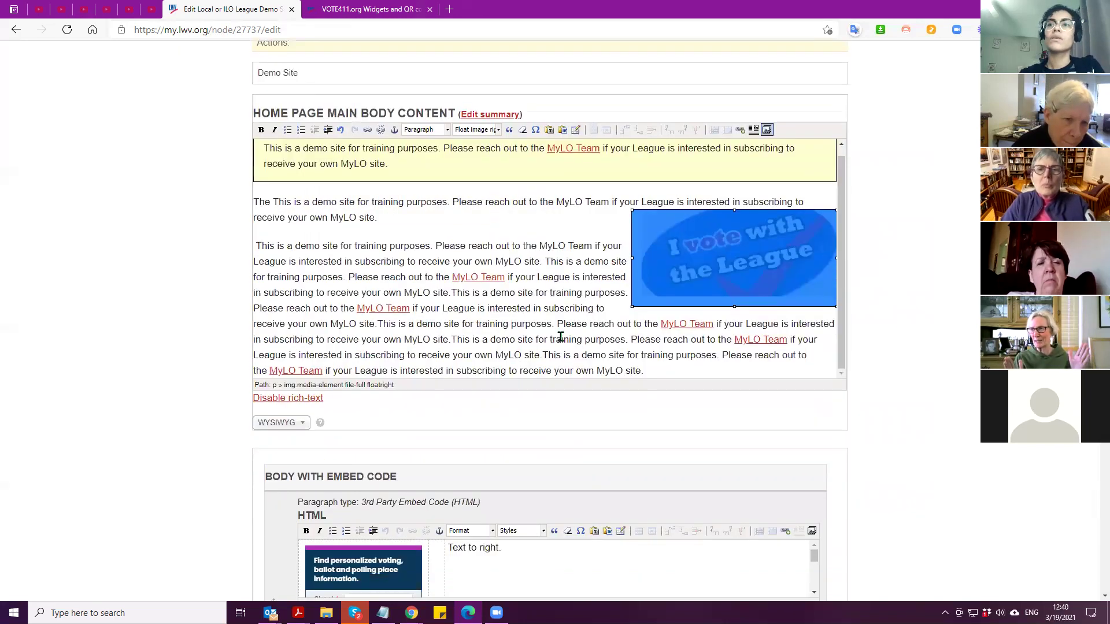
click(631, 339)
key(Return)
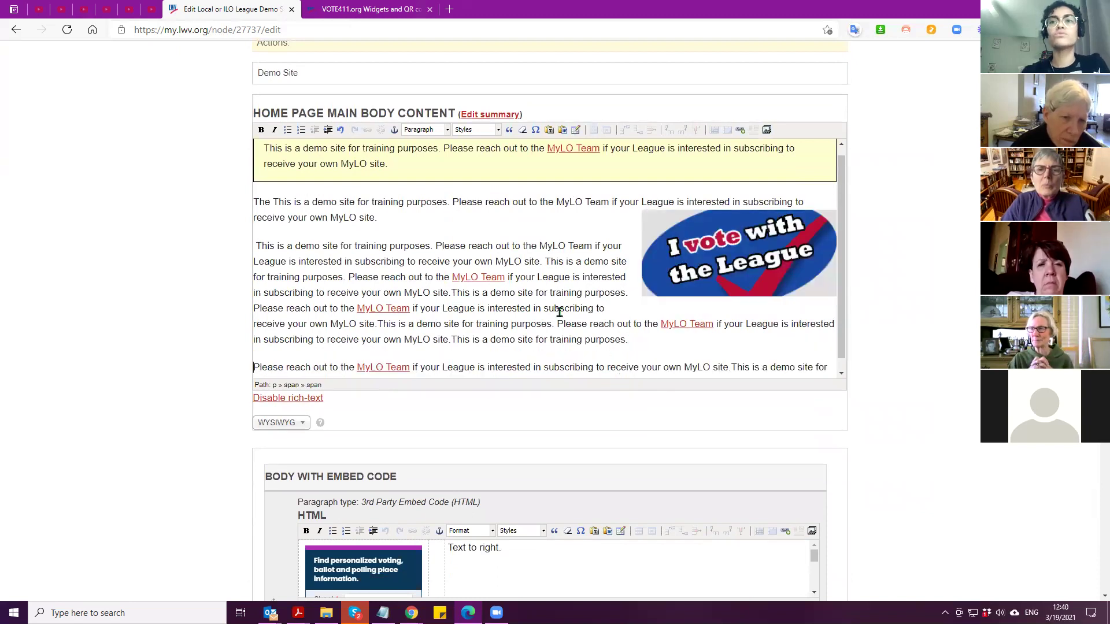
scroll(474, 272, down, 1)
scroll(301, 329, down, 2)
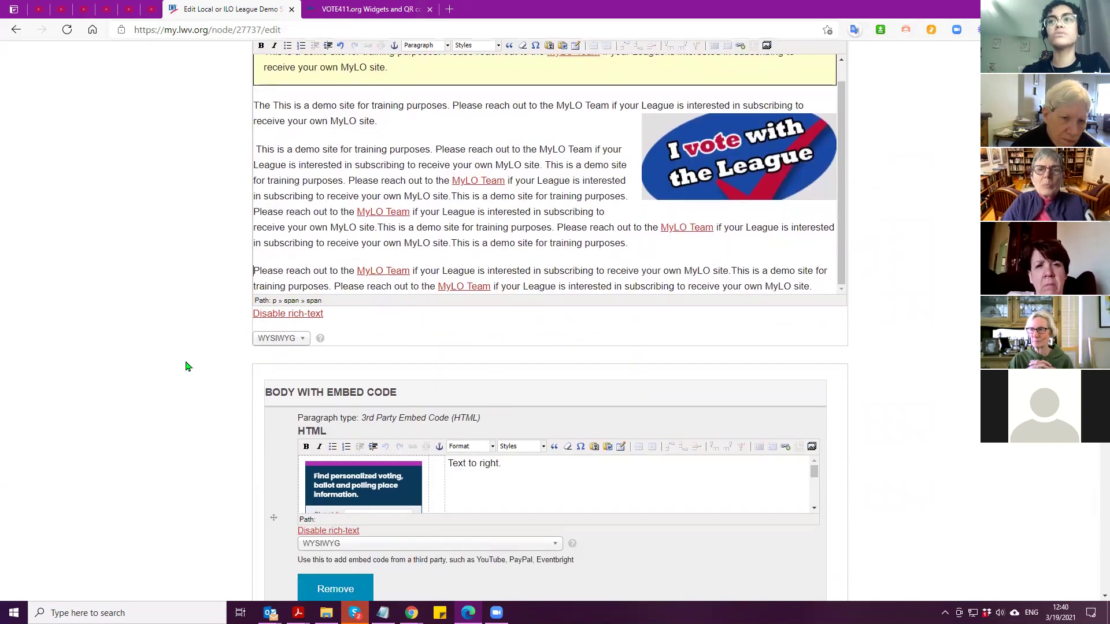
scroll(202, 404, up, 4)
drag(814, 455, 243, 445)
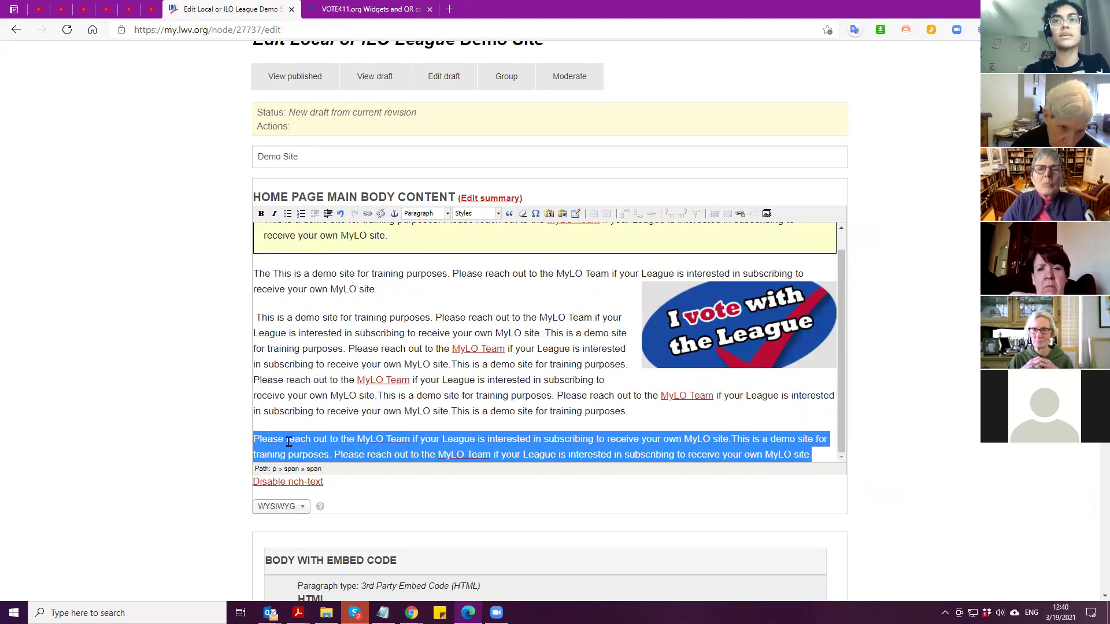
Right-justify the last 'Please reach out' paragraph
click(467, 215)
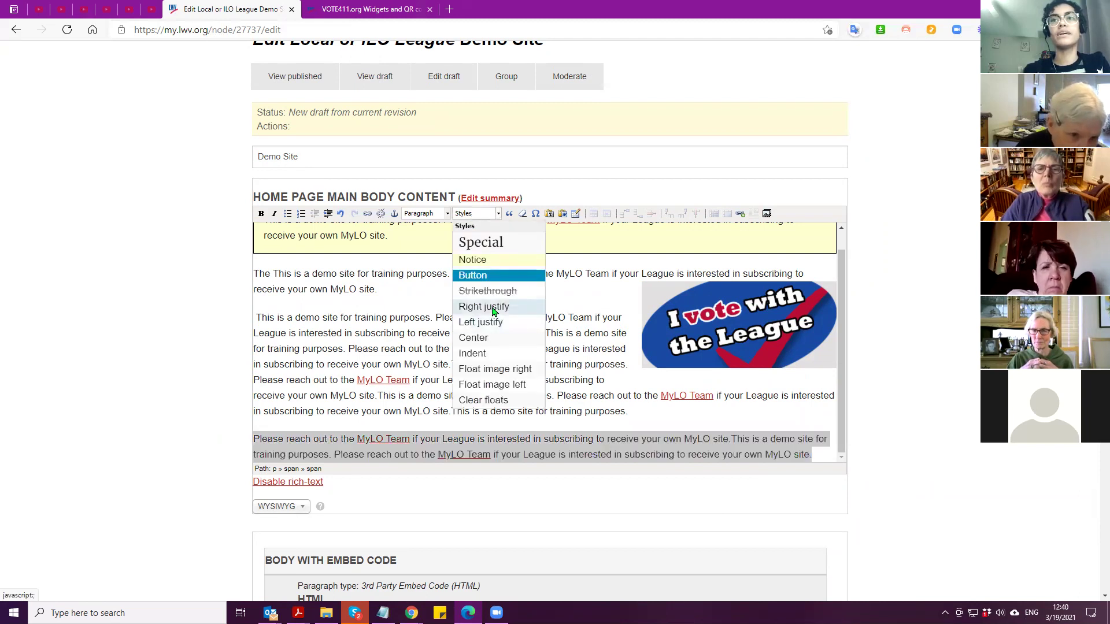
click(494, 308)
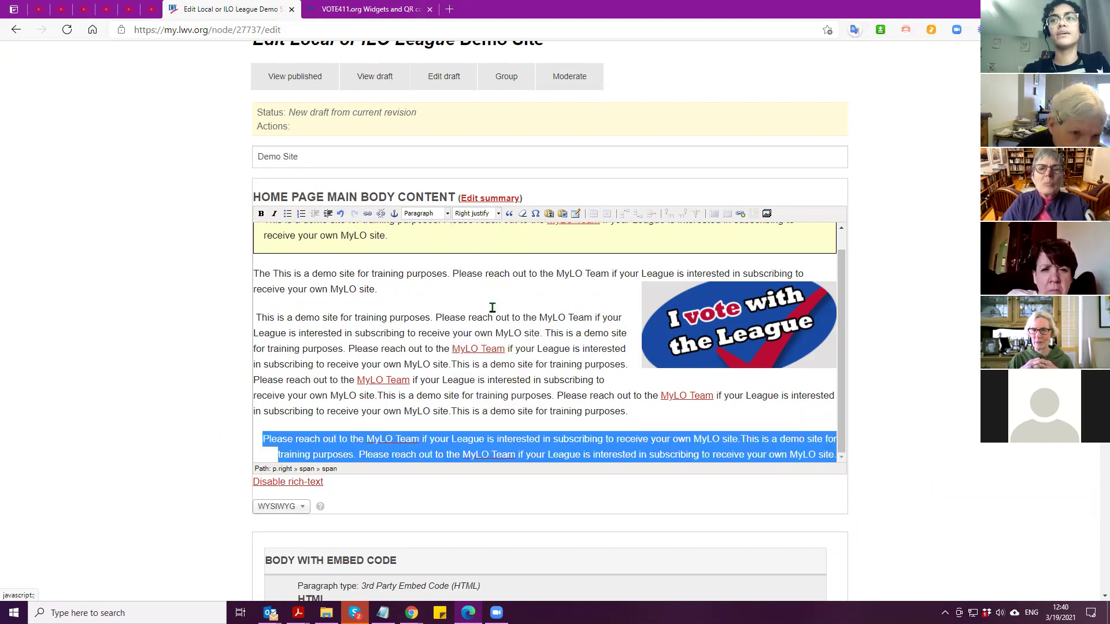
click(276, 419)
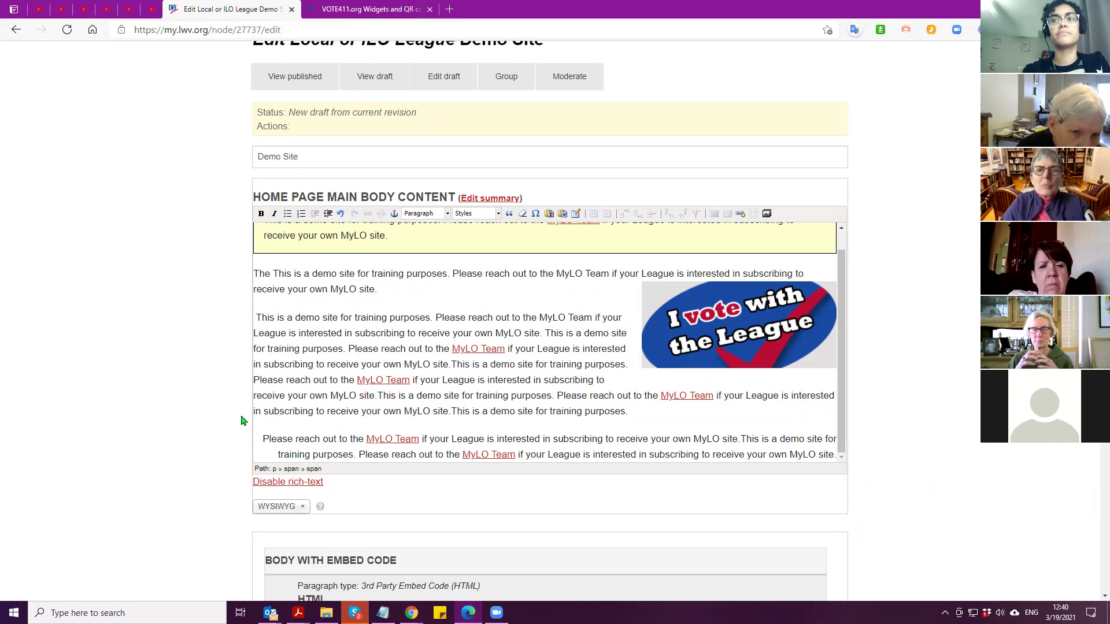
Split off the other 'Please reach out' sentence beside the image and right-justify it
click(261, 442)
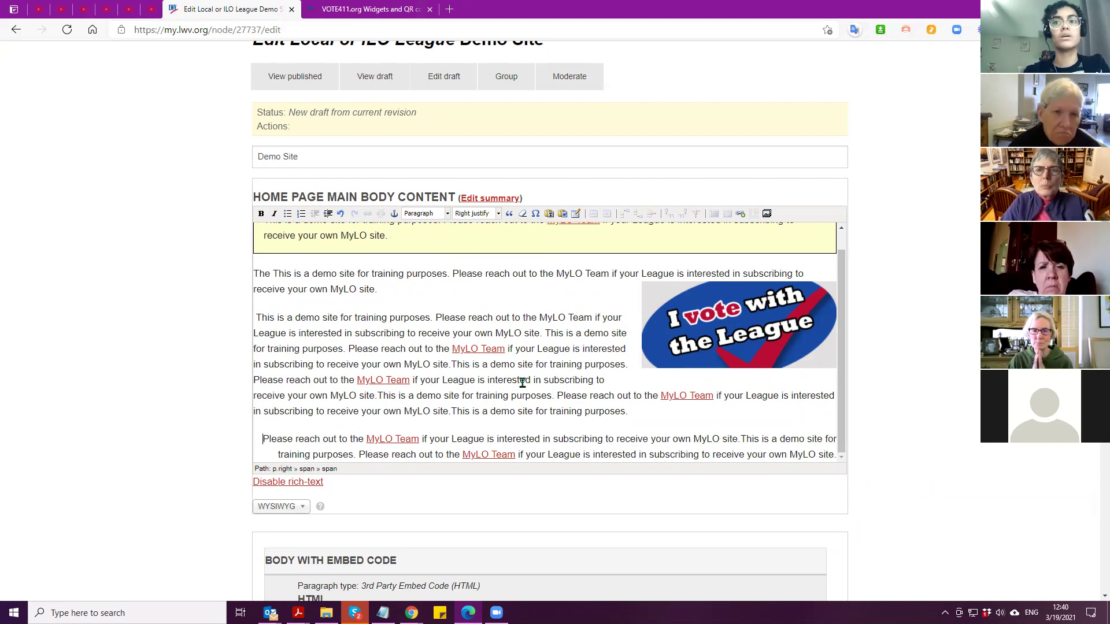
click(558, 396)
key(Return)
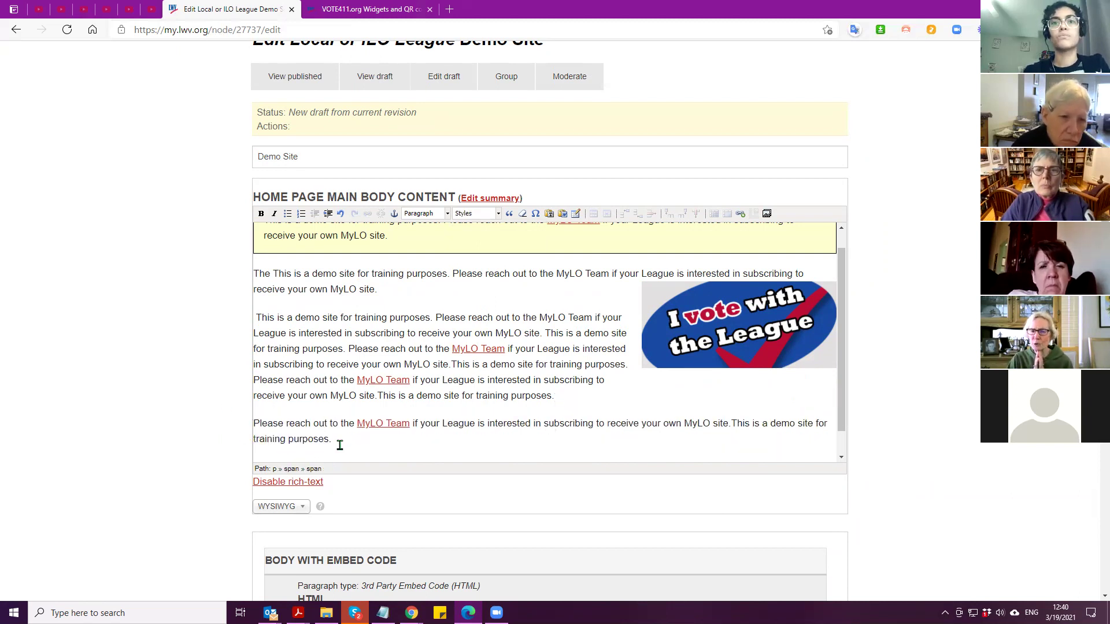
scroll(333, 422, down, 1)
drag(331, 412, 252, 395)
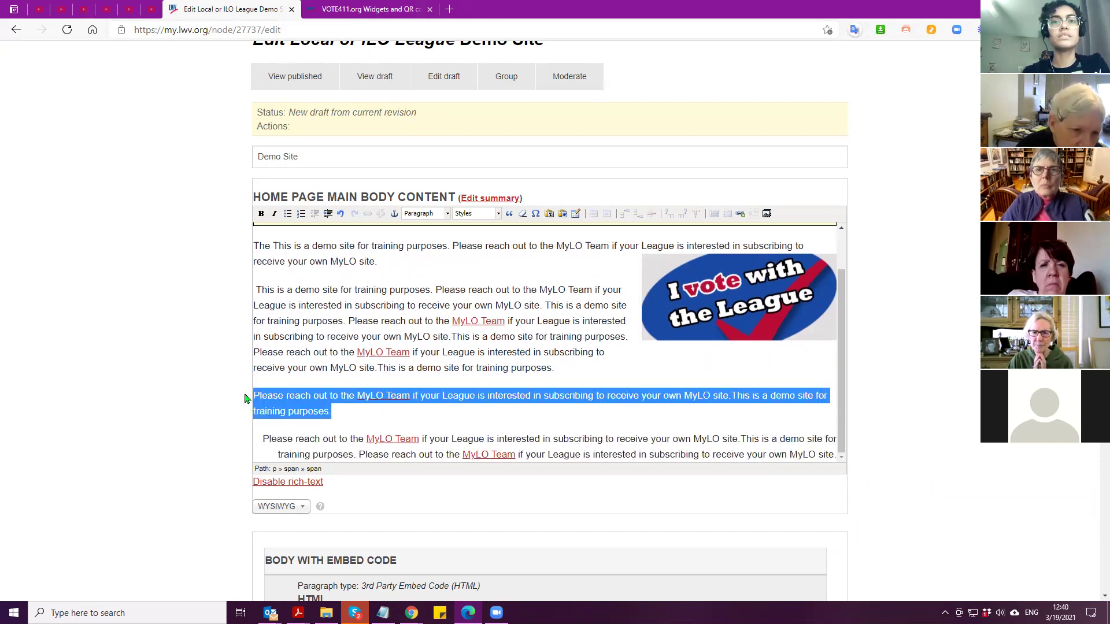
click(484, 215)
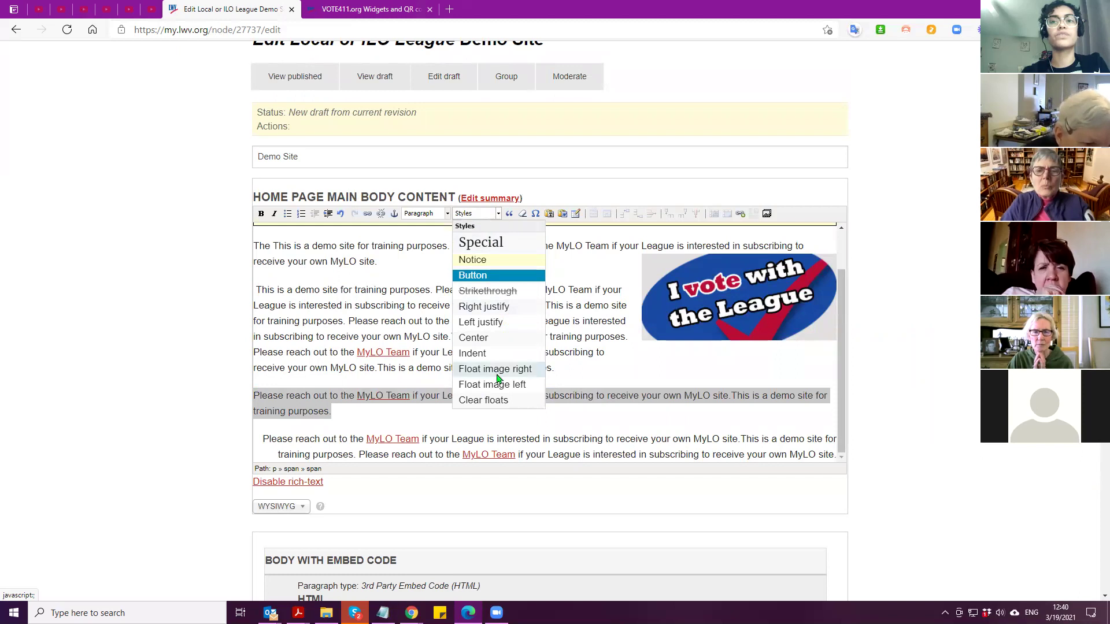
click(500, 307)
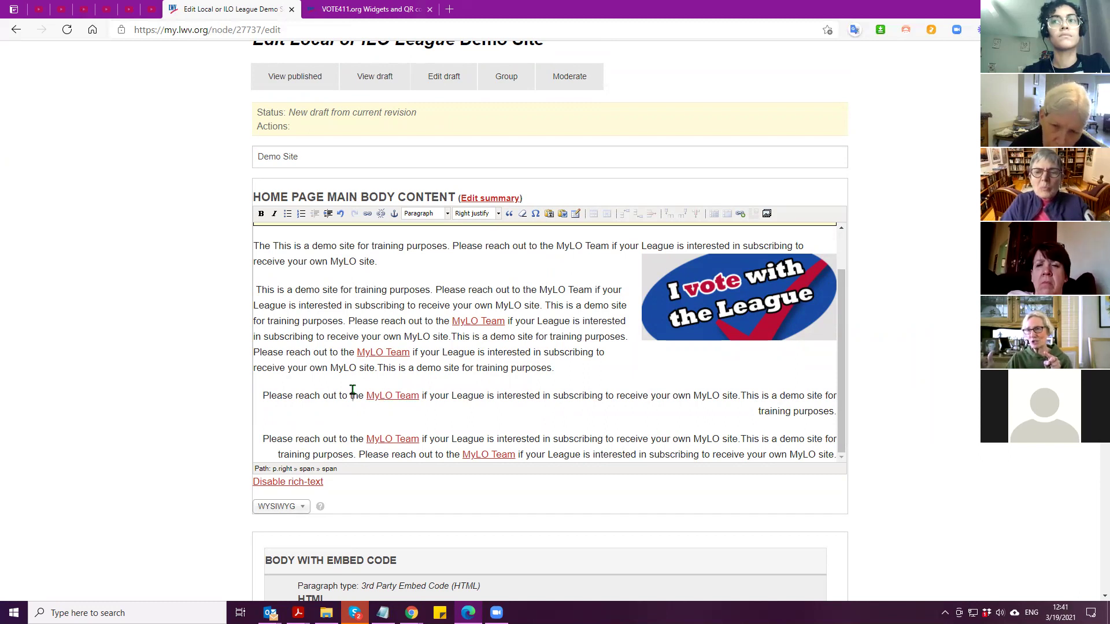
drag(263, 397, 836, 412)
key(ctrl+c)
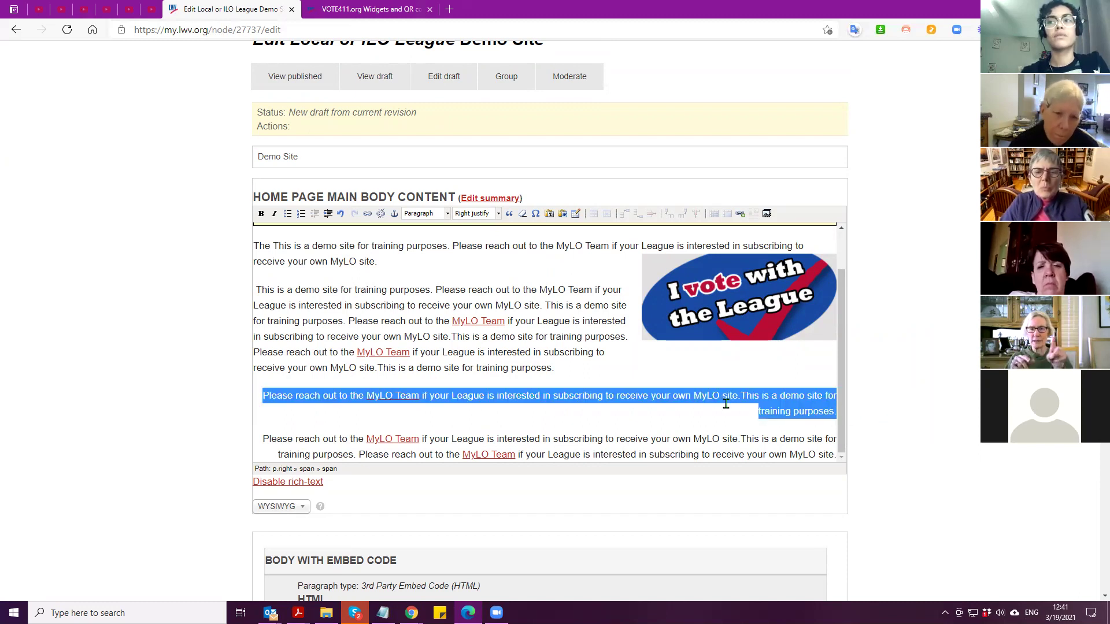
click(354, 291)
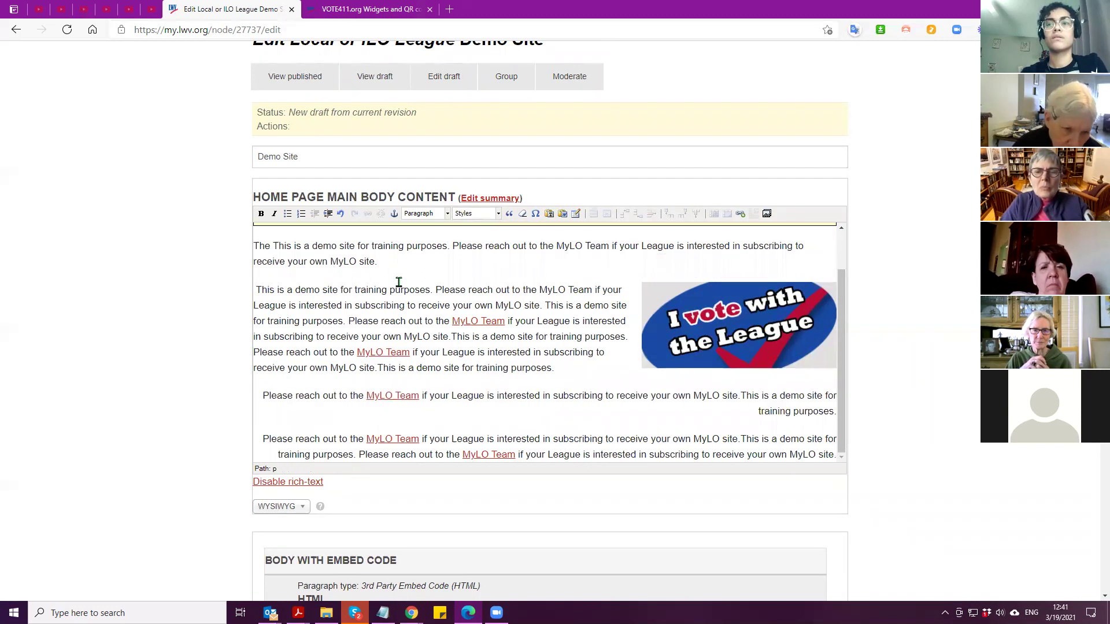
Undo the image shift, then paste the 'Please reach out' sentence above 'This is a demo site' and right-justify it
click(340, 213)
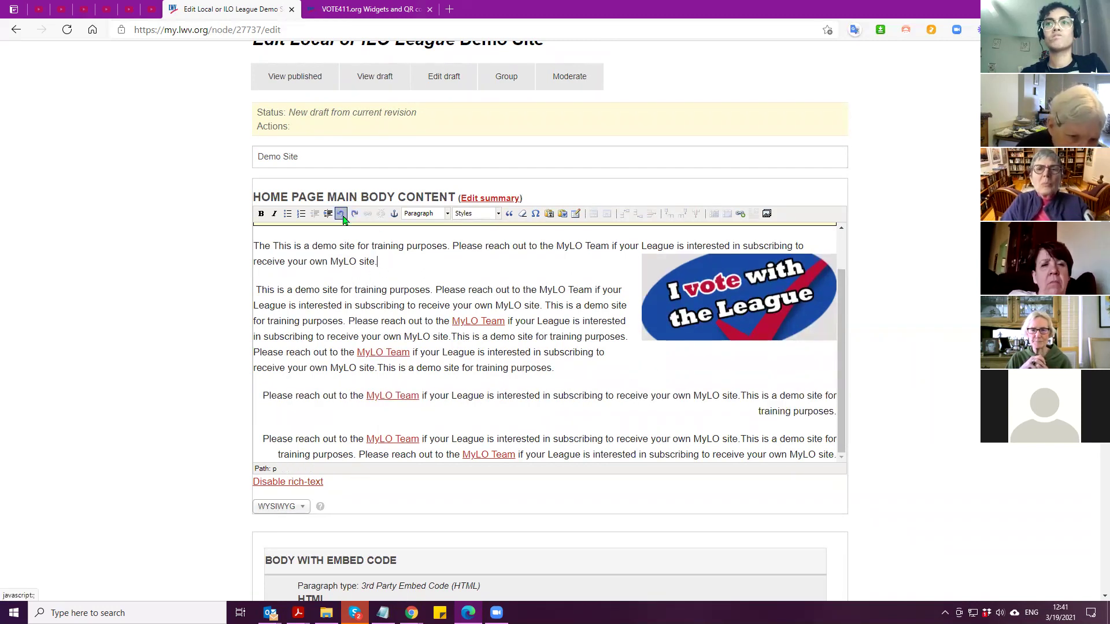
click(253, 295)
key(Return)
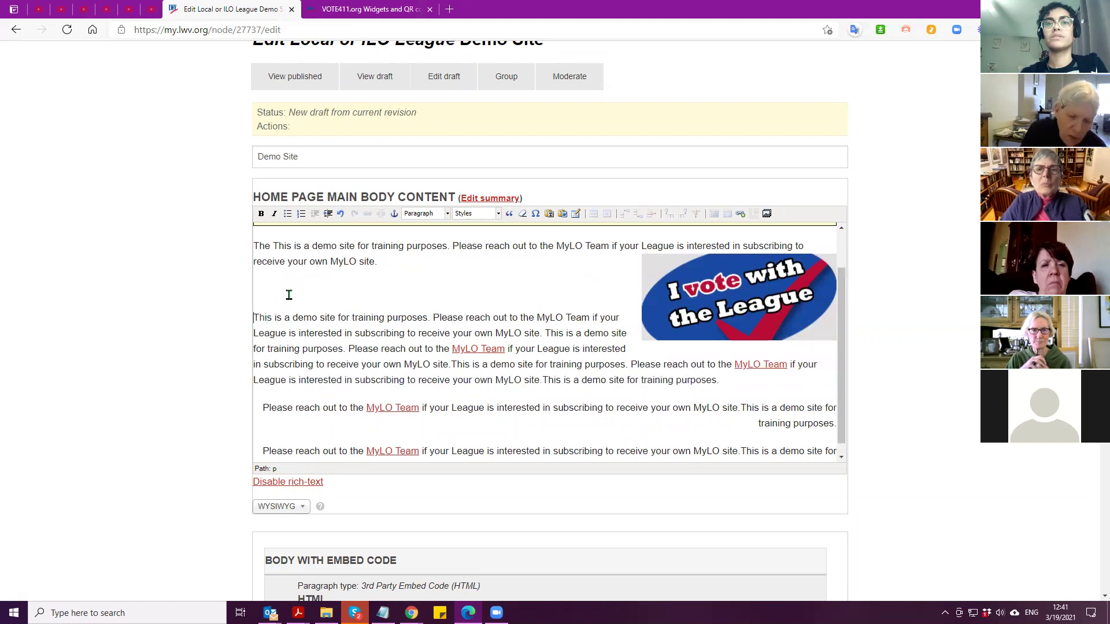
key(ctrl+v)
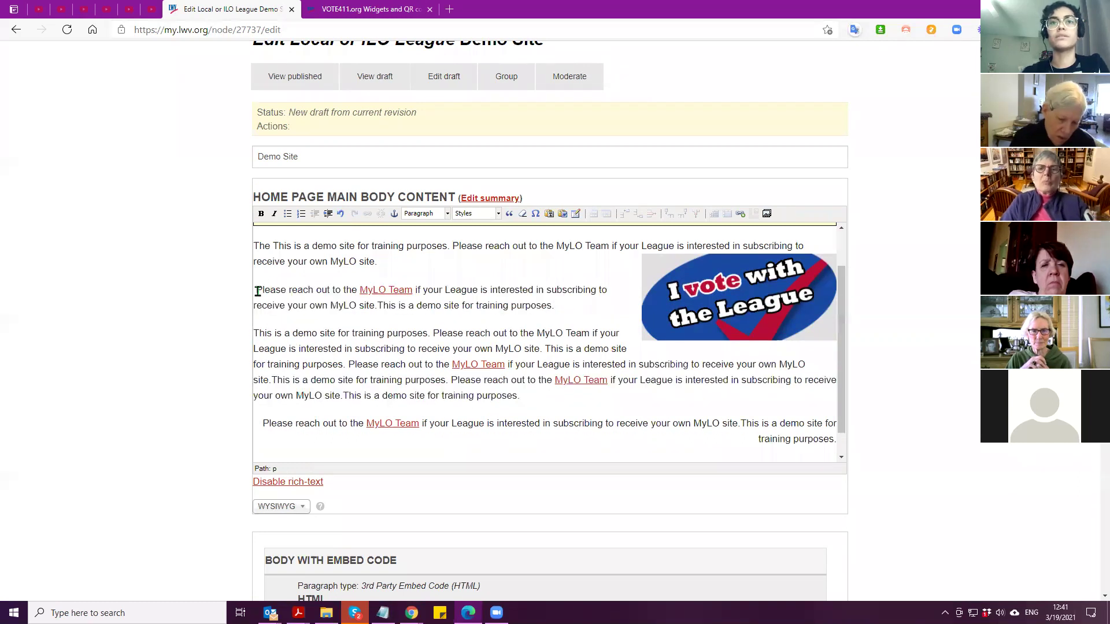
drag(573, 308, 228, 296)
key(ctrl+c)
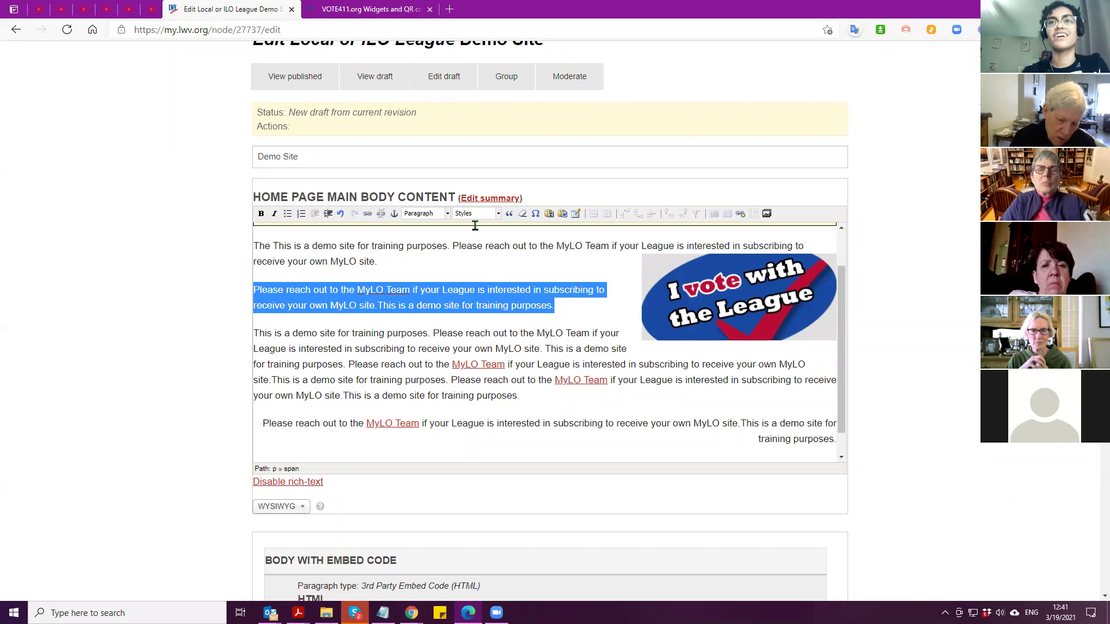
click(476, 215)
click(486, 306)
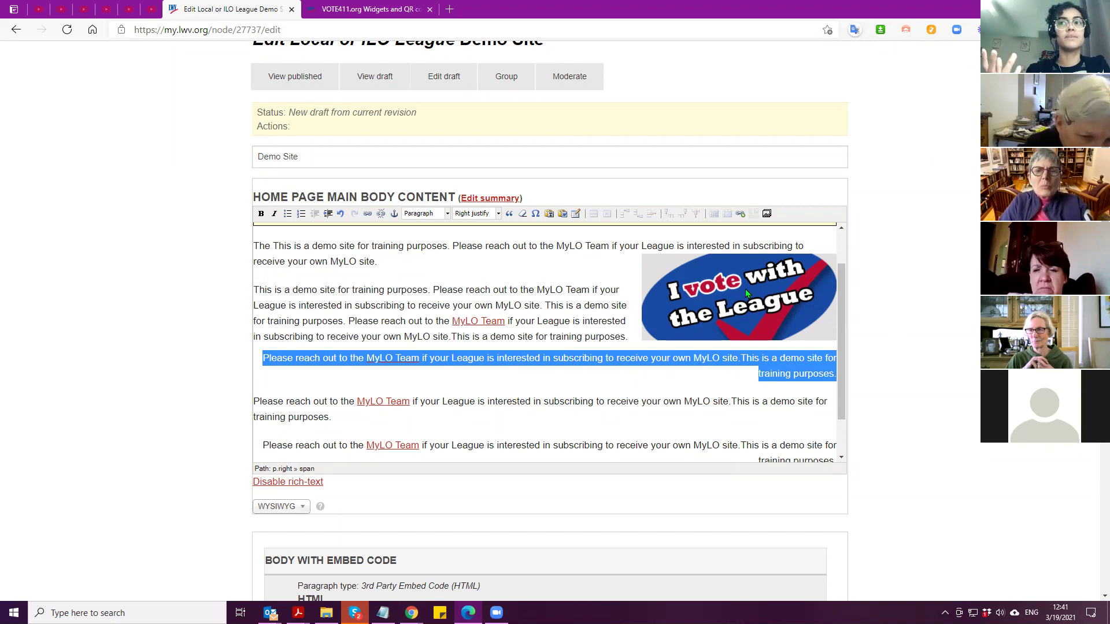
Place the cursor at the end of the 'training purposes' paragraph
click(264, 360)
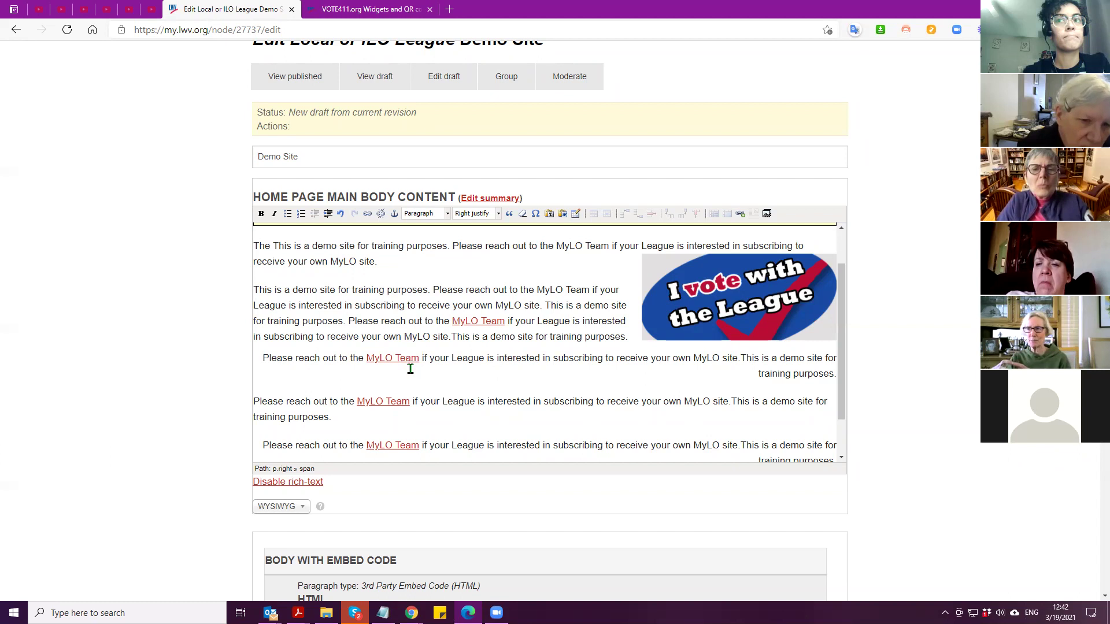
click(406, 379)
click(835, 376)
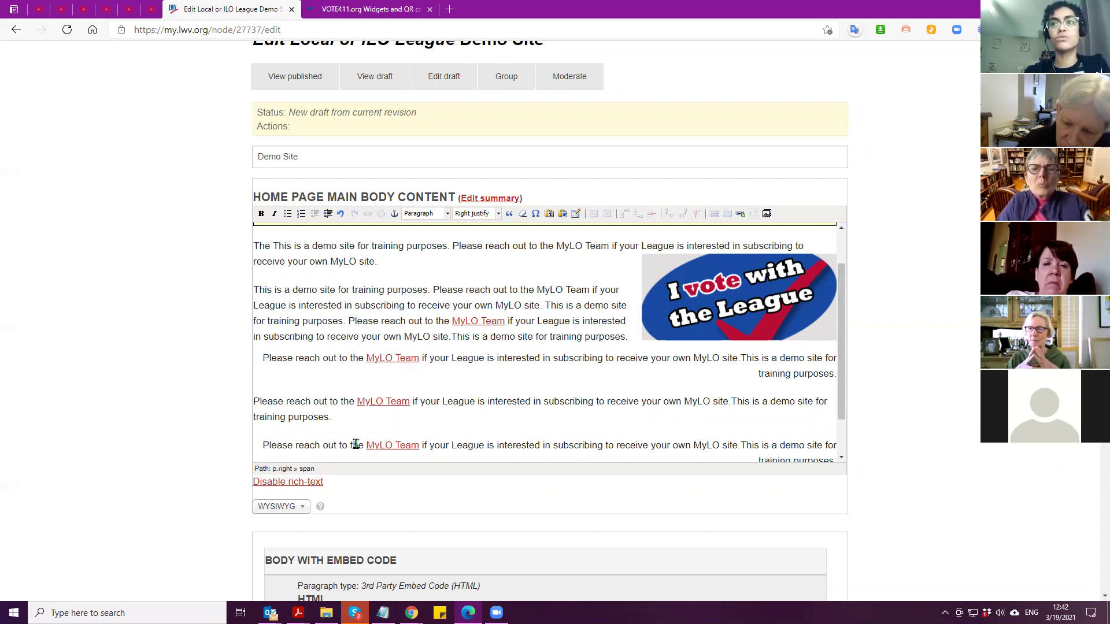
Insert a two-by-two table above the demo-site paragraph, keeping the default class and alignment
click(522, 214)
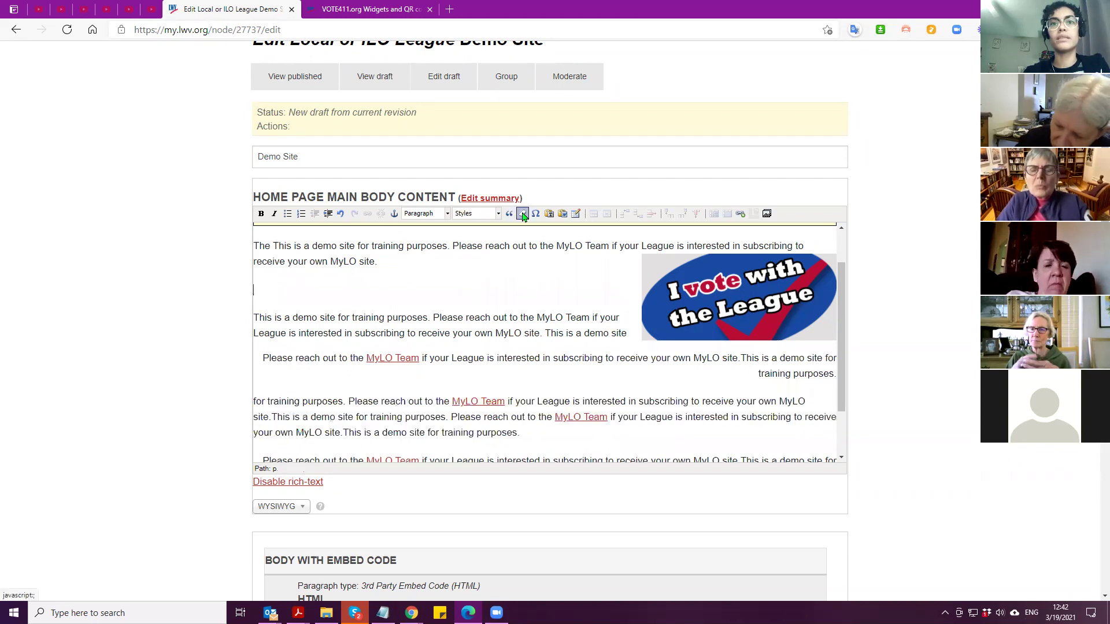
click(576, 214)
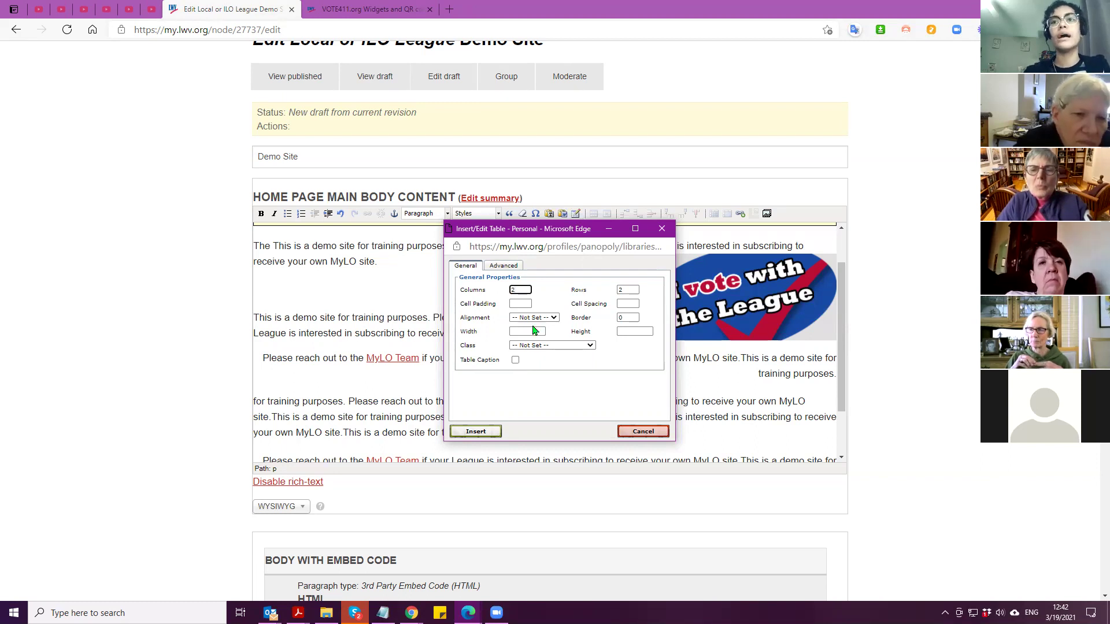
click(559, 347)
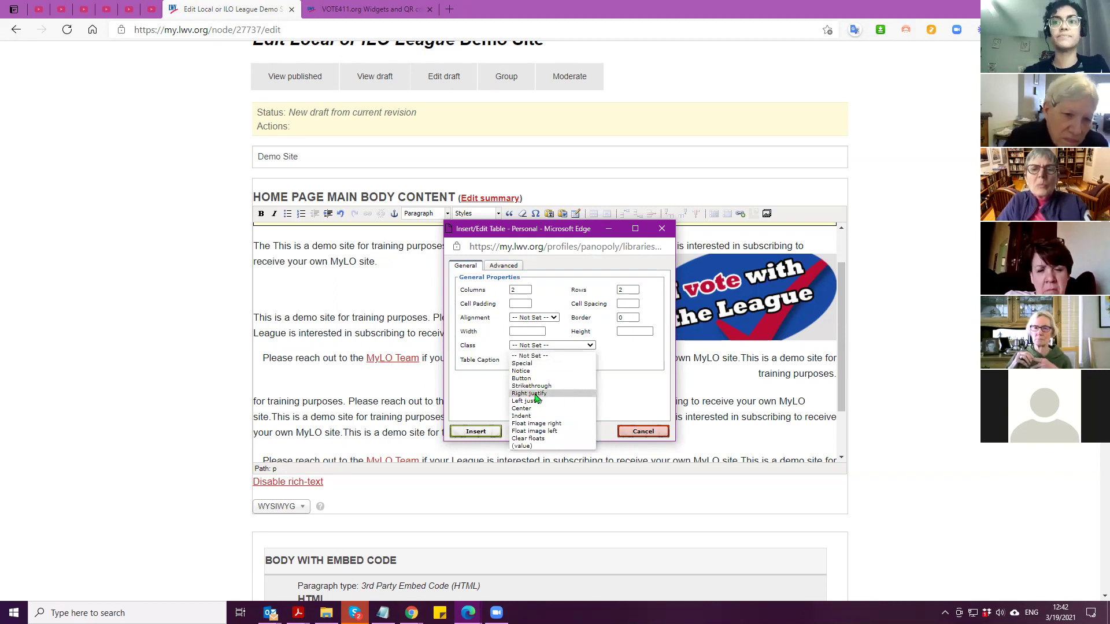
click(548, 321)
click(549, 318)
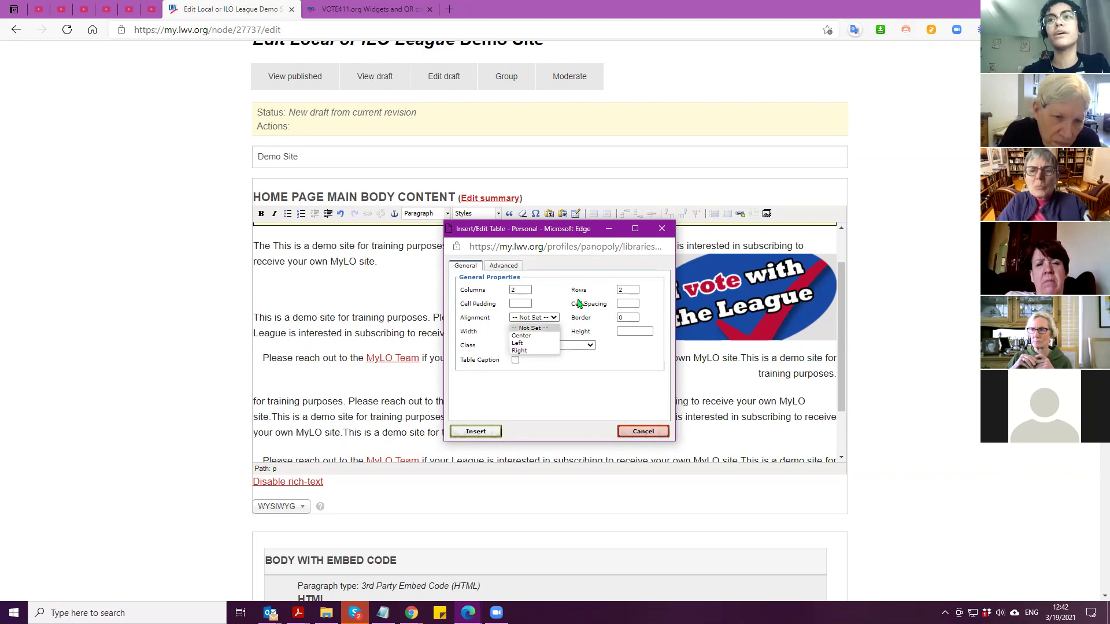
click(473, 433)
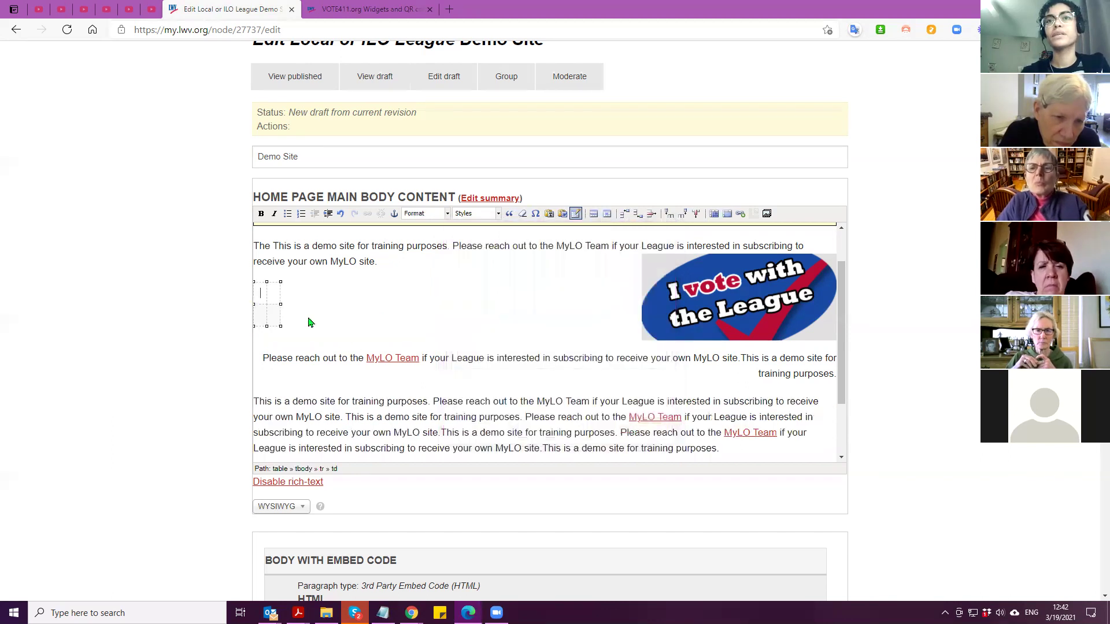
Paste the 'Please reach out' sentence into the table's second and lower cells
text(Text)
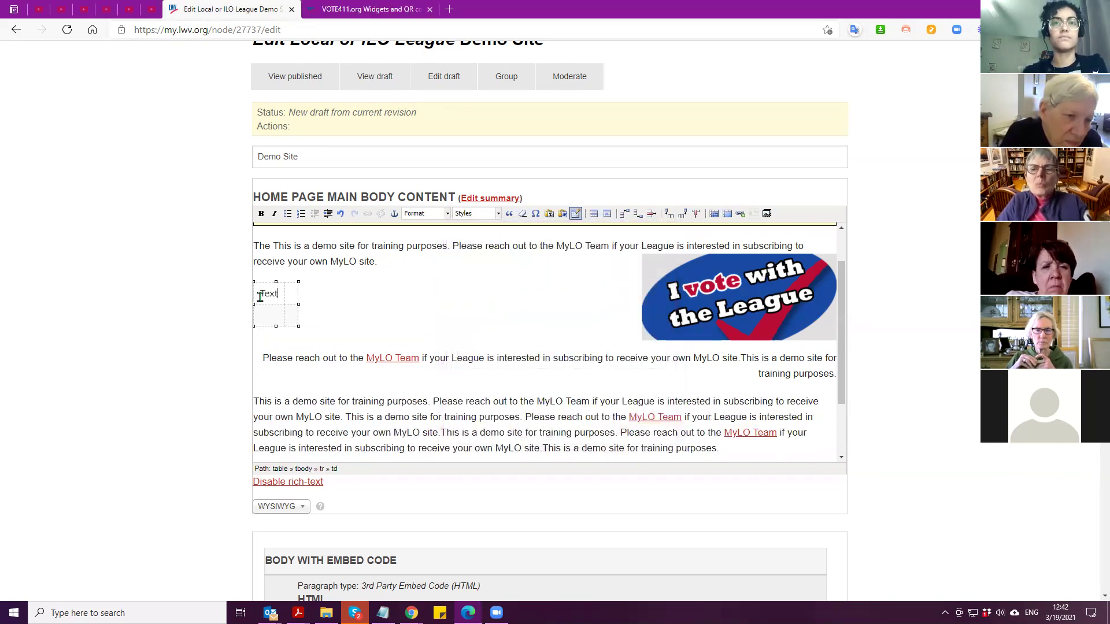
key(Tab)
click(291, 299)
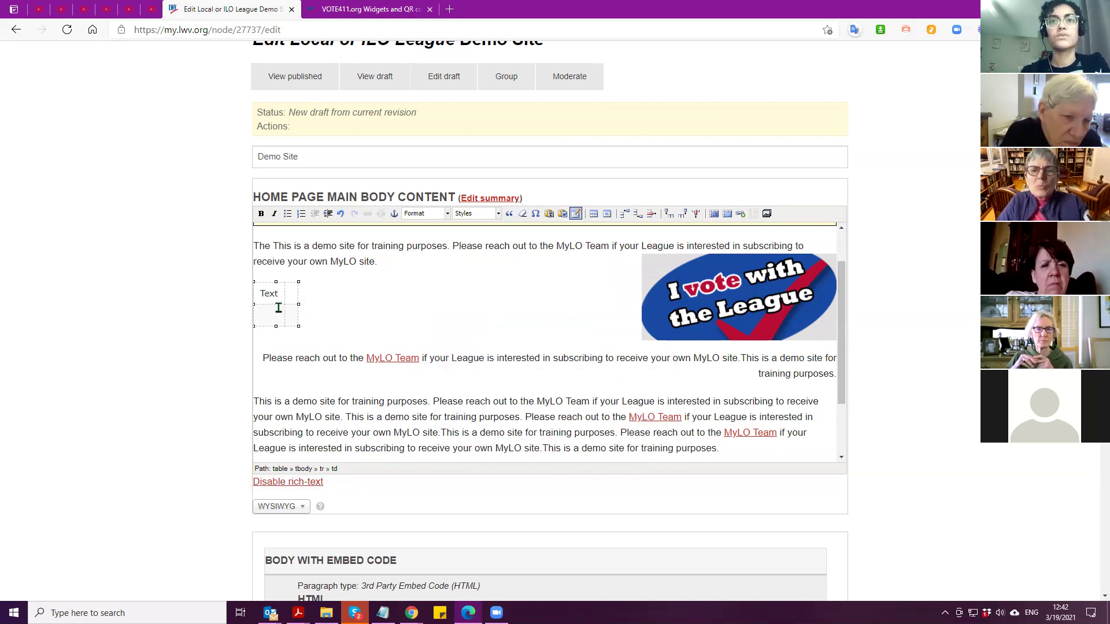
key(ctrl+v)
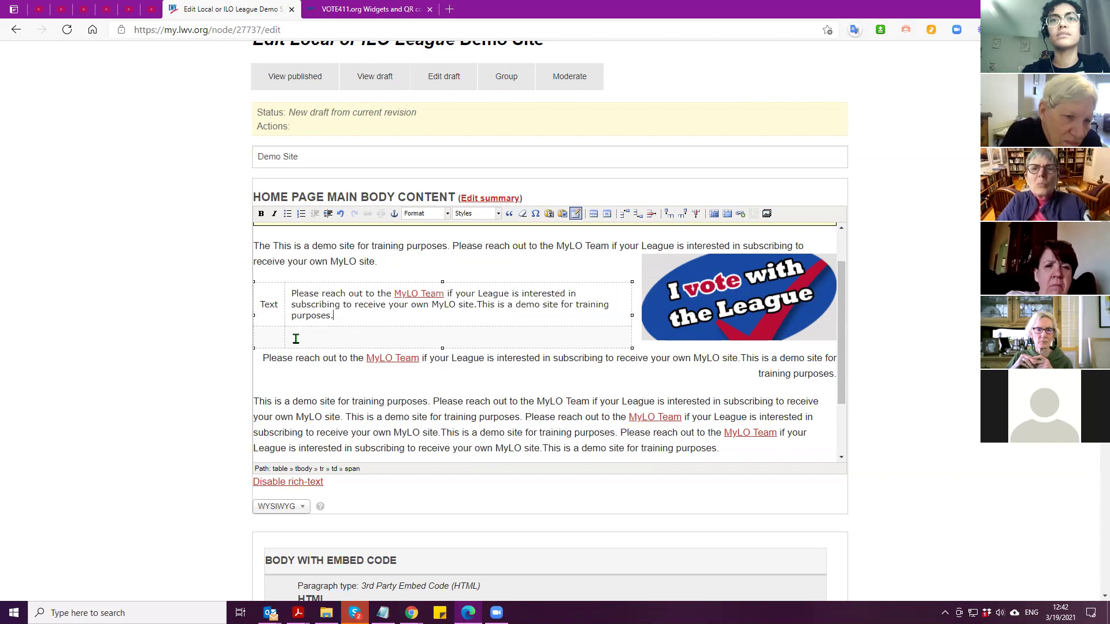
click(302, 339)
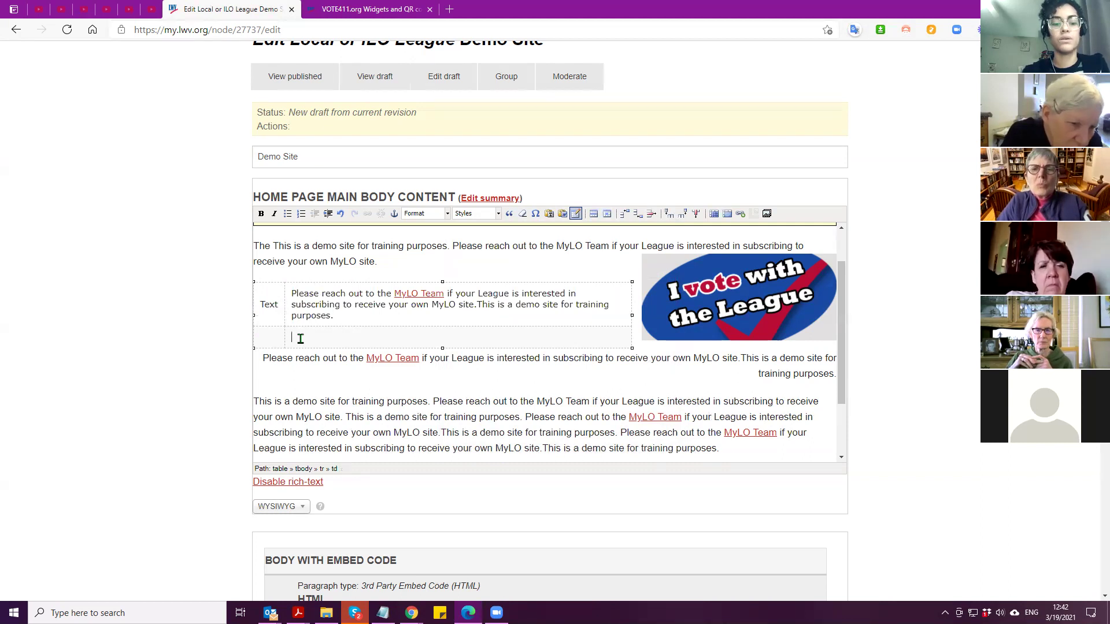
key(ctrl+v)
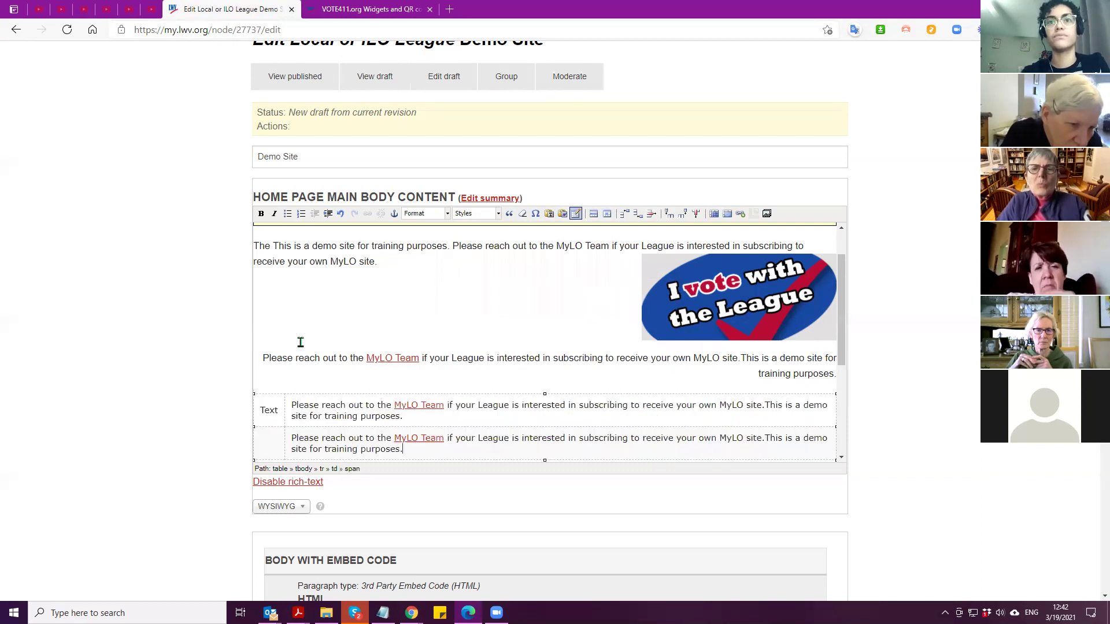
Add a right-hand column, merge its two cells, and paste the I vote with the League image there
click(743, 276)
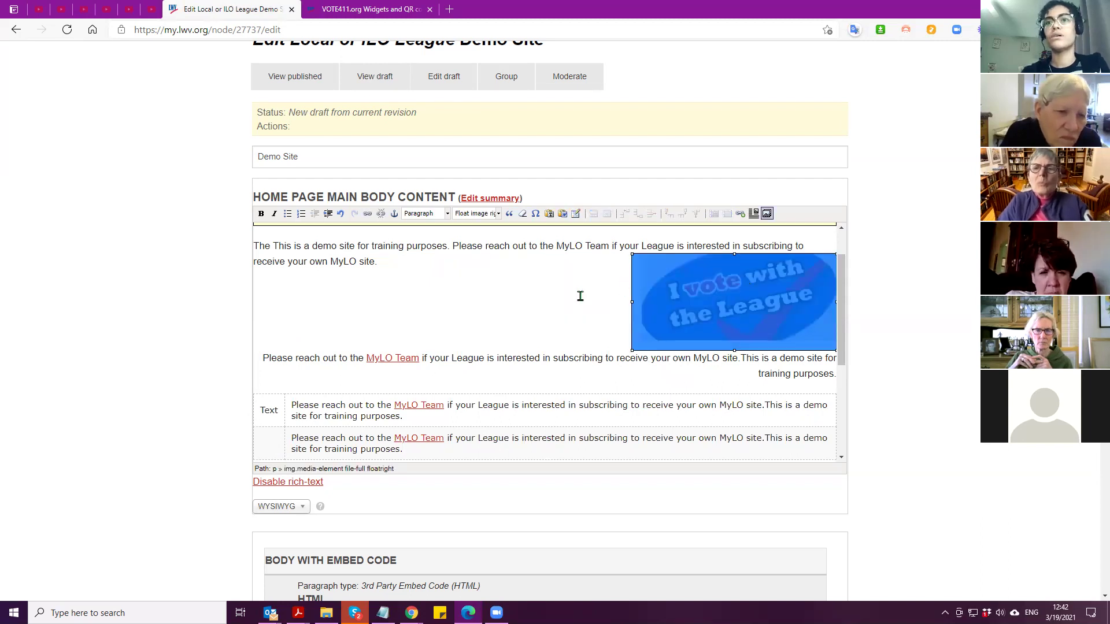
scroll(580, 295, down, 1)
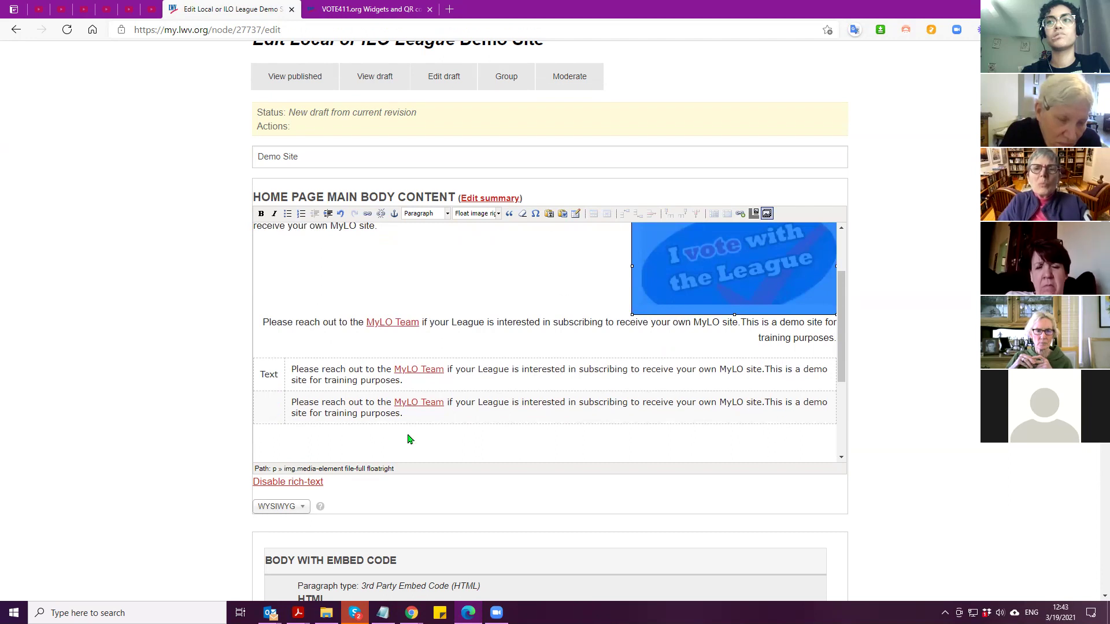
click(478, 384)
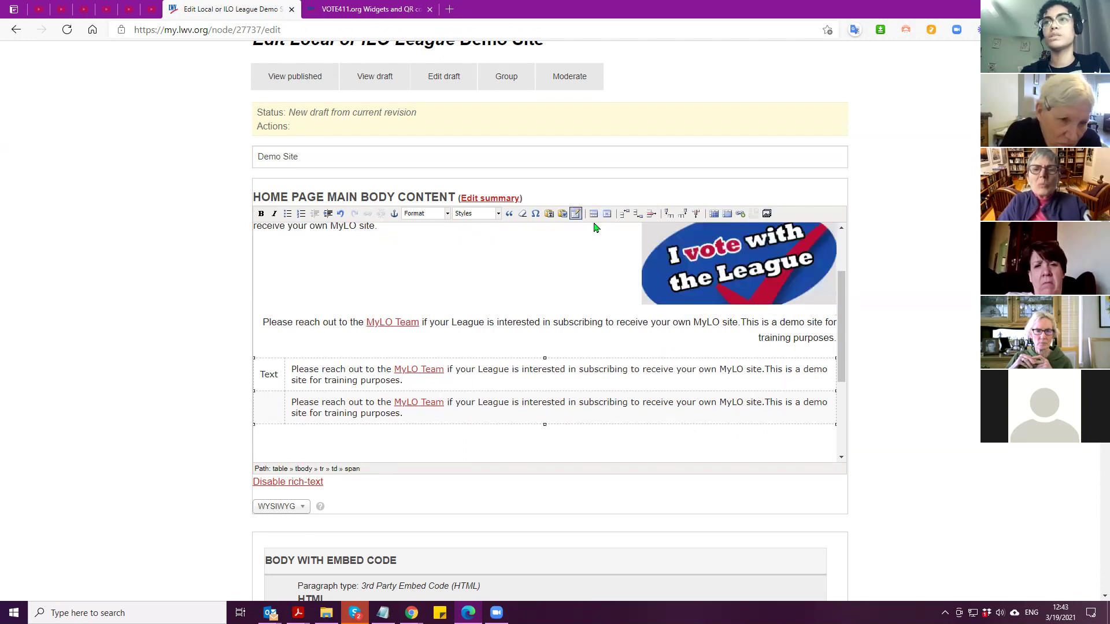
click(682, 214)
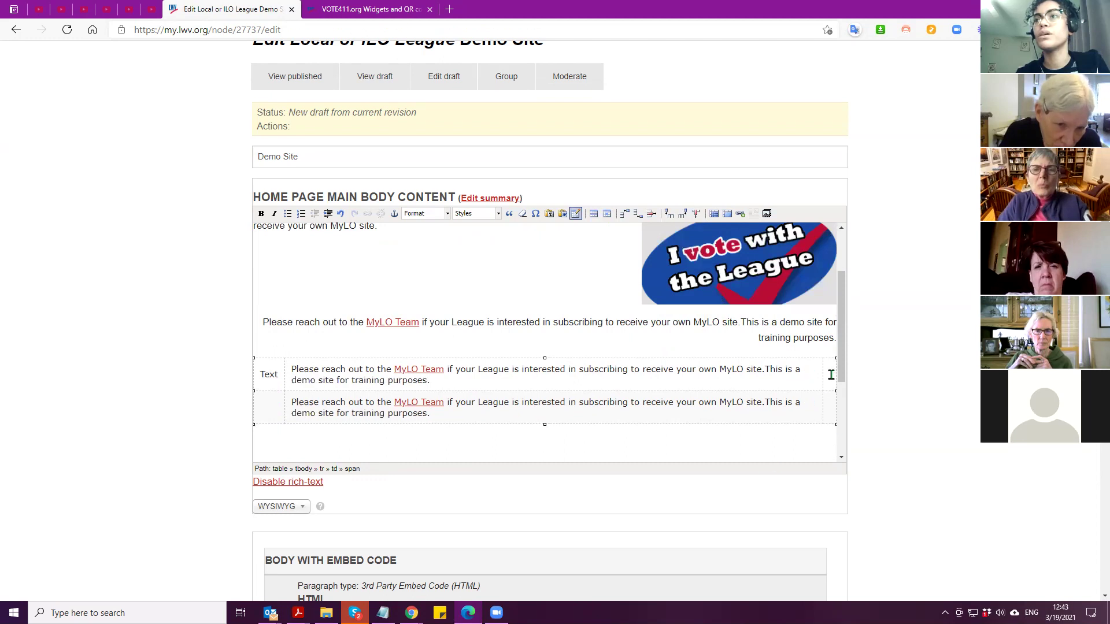
drag(833, 371, 829, 407)
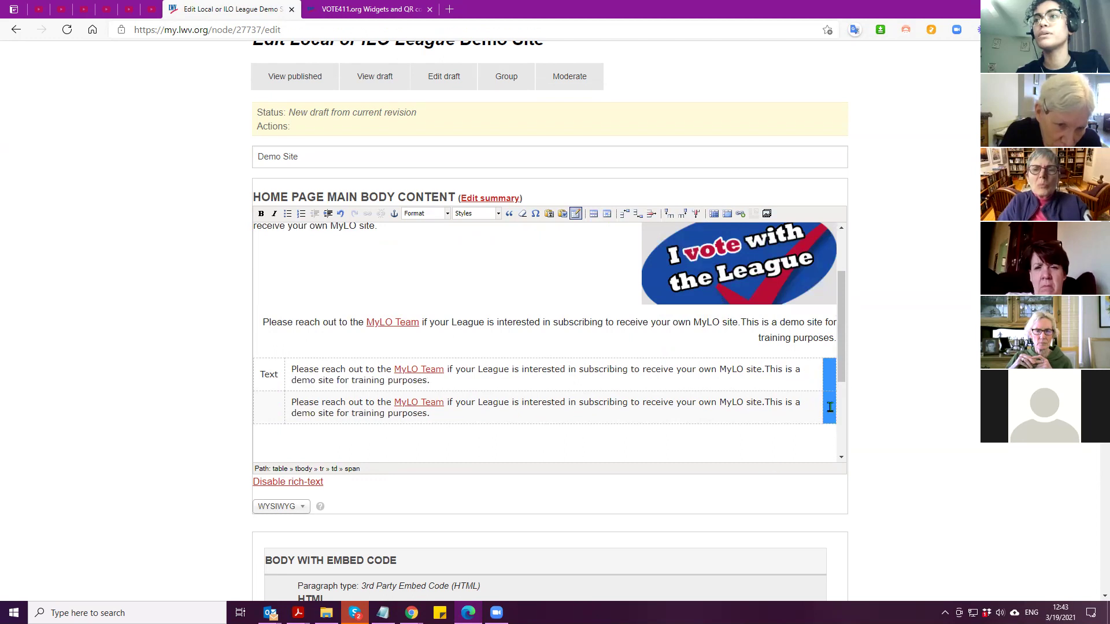
click(728, 216)
key(ctrl+v)
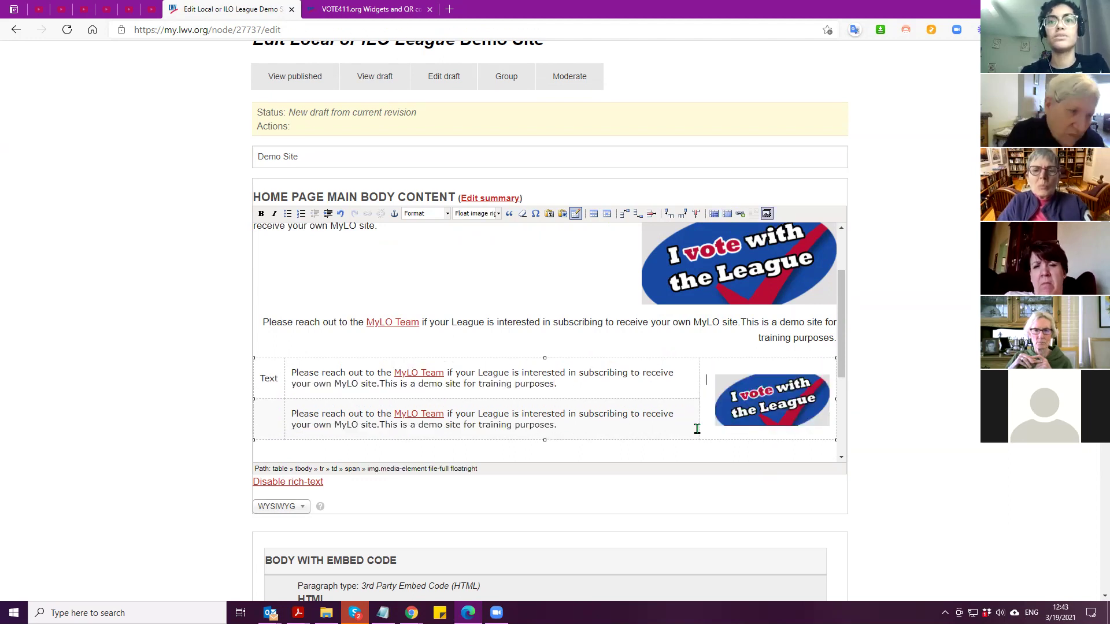
click(291, 374)
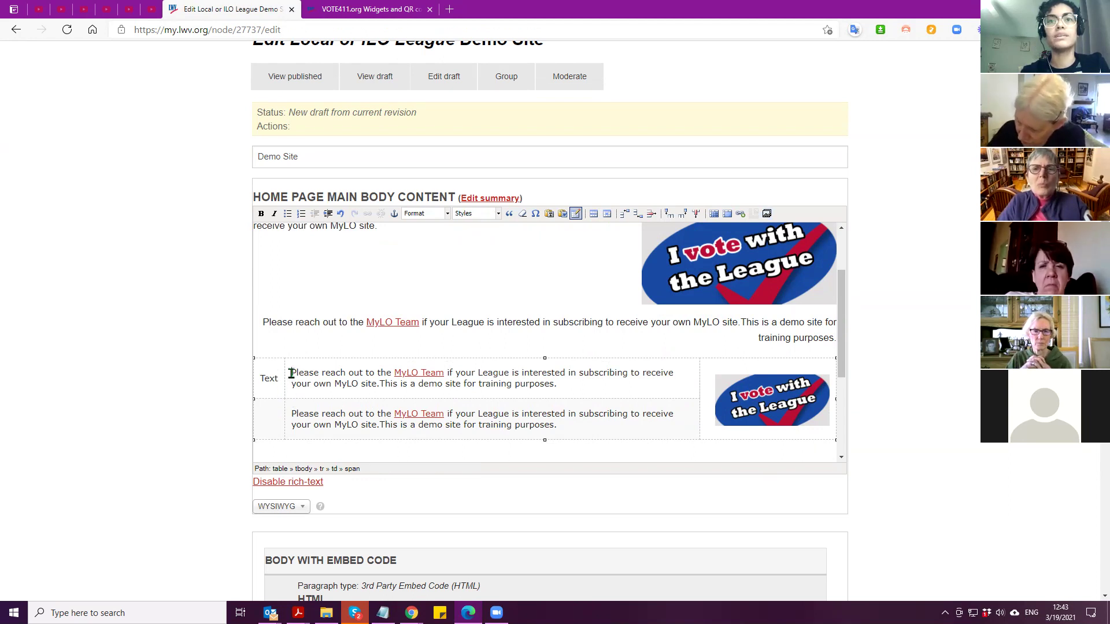
drag(290, 374, 556, 386)
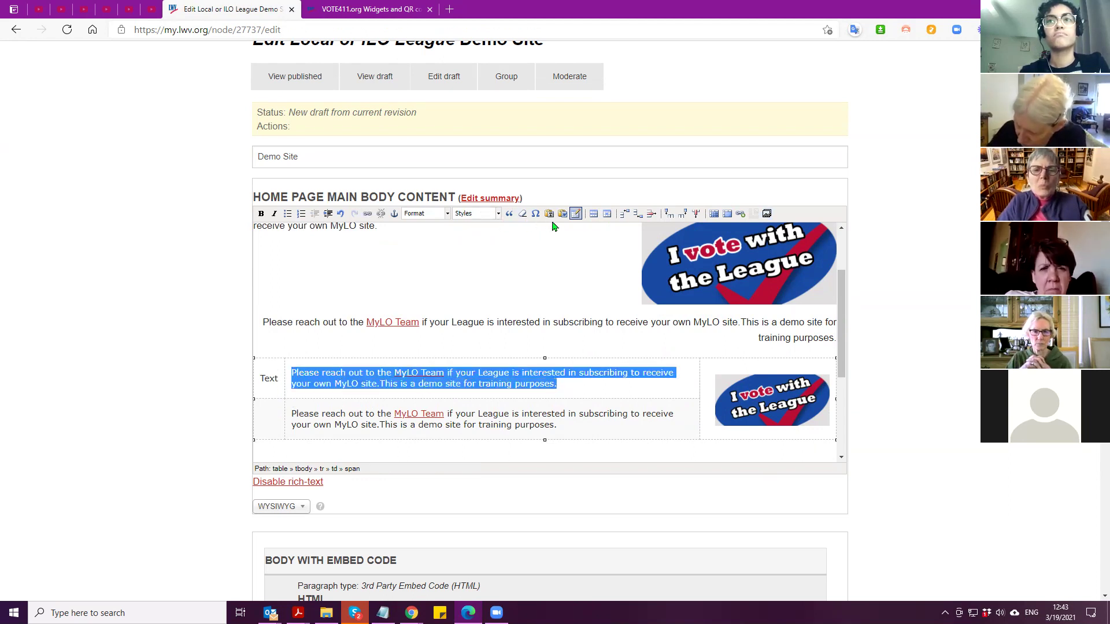
click(475, 215)
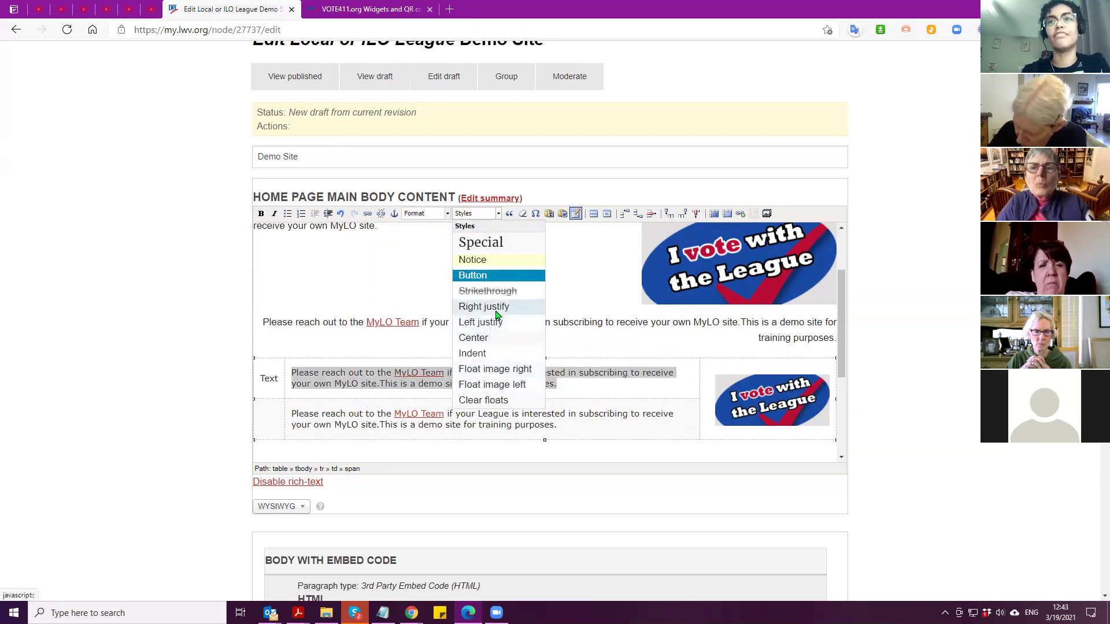
click(488, 307)
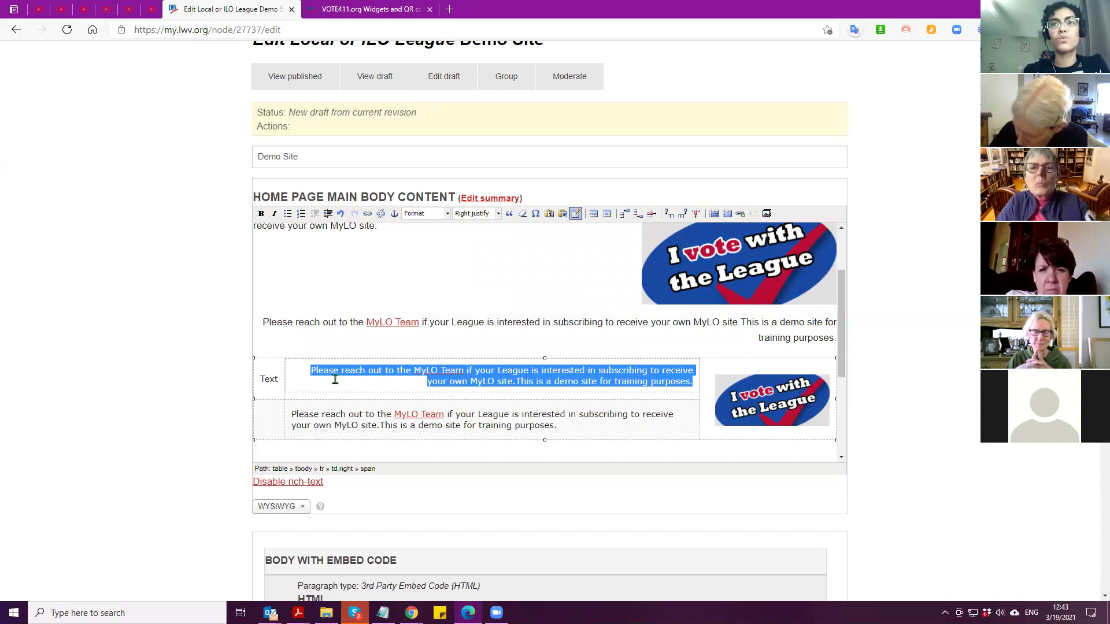
click(469, 215)
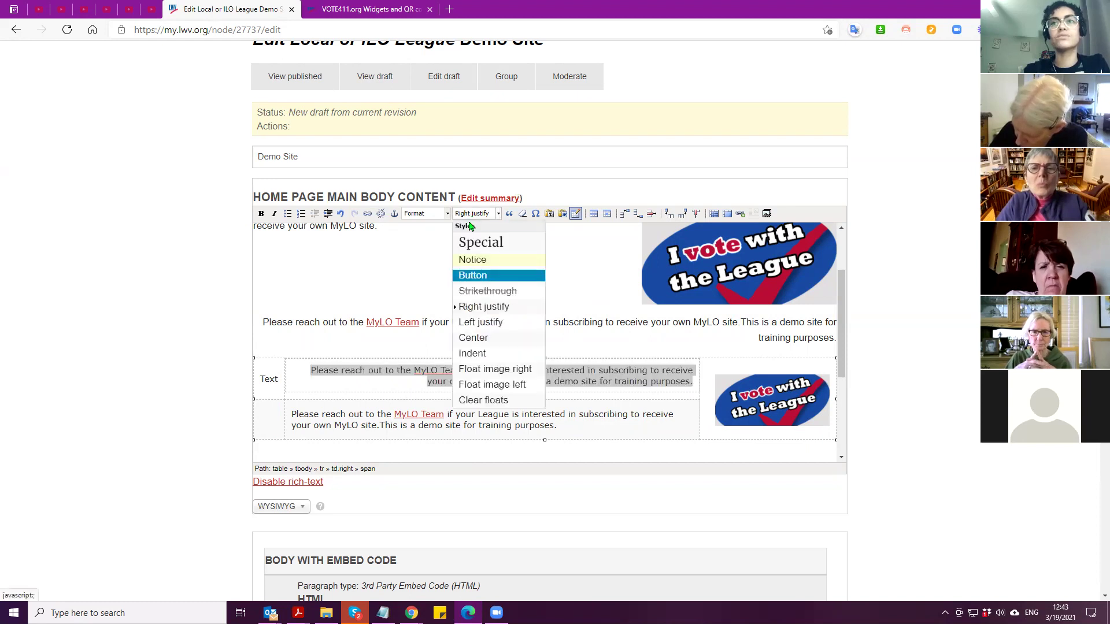
click(377, 383)
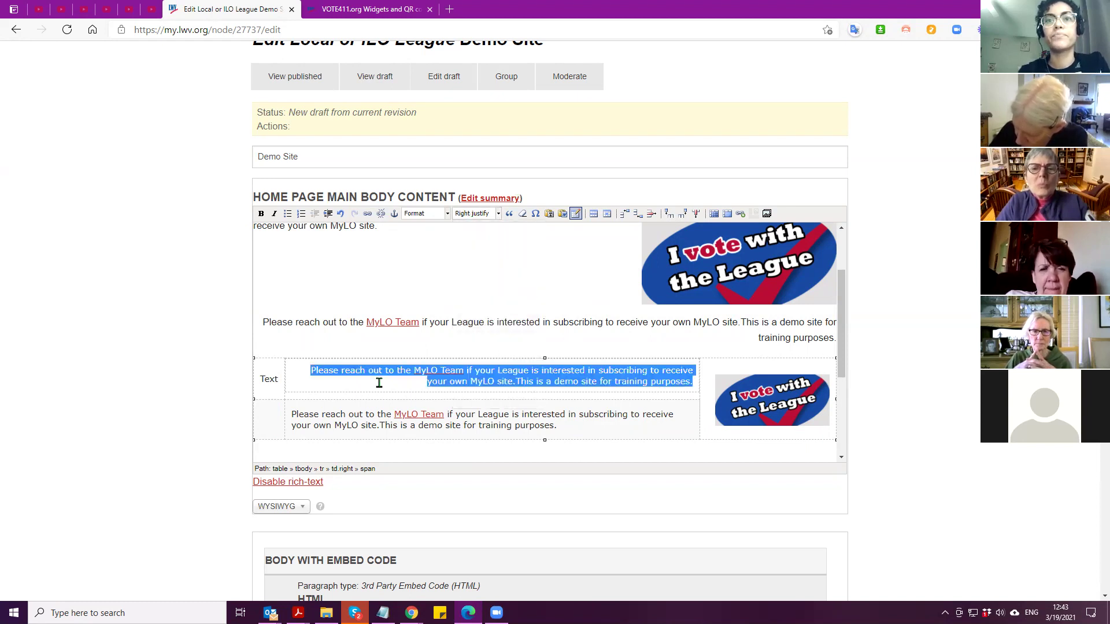
click(341, 213)
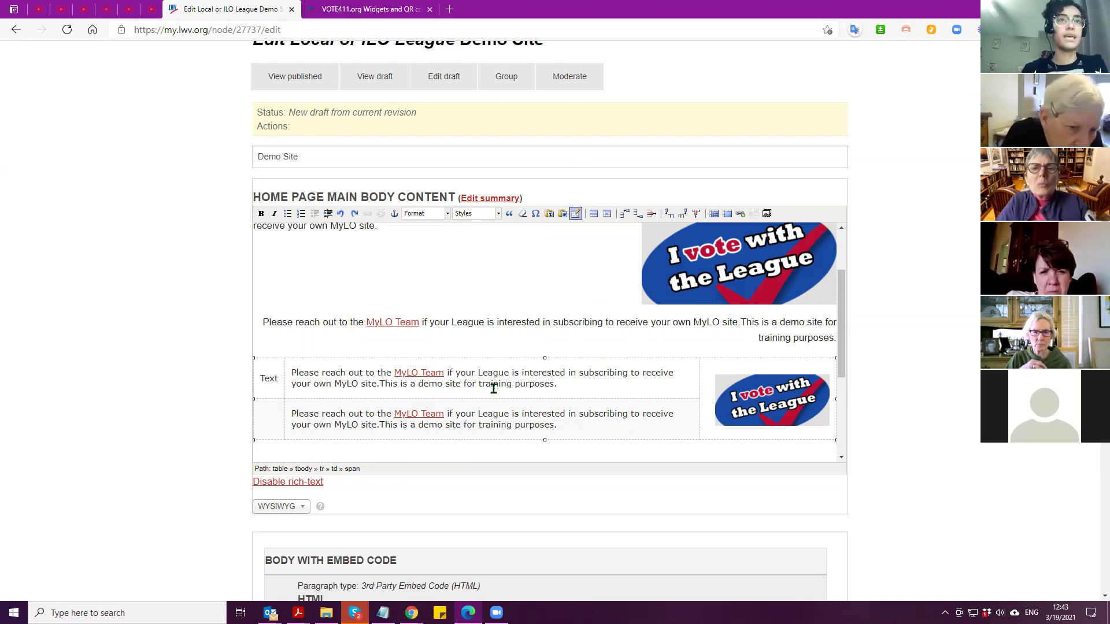
drag(575, 389, 291, 376)
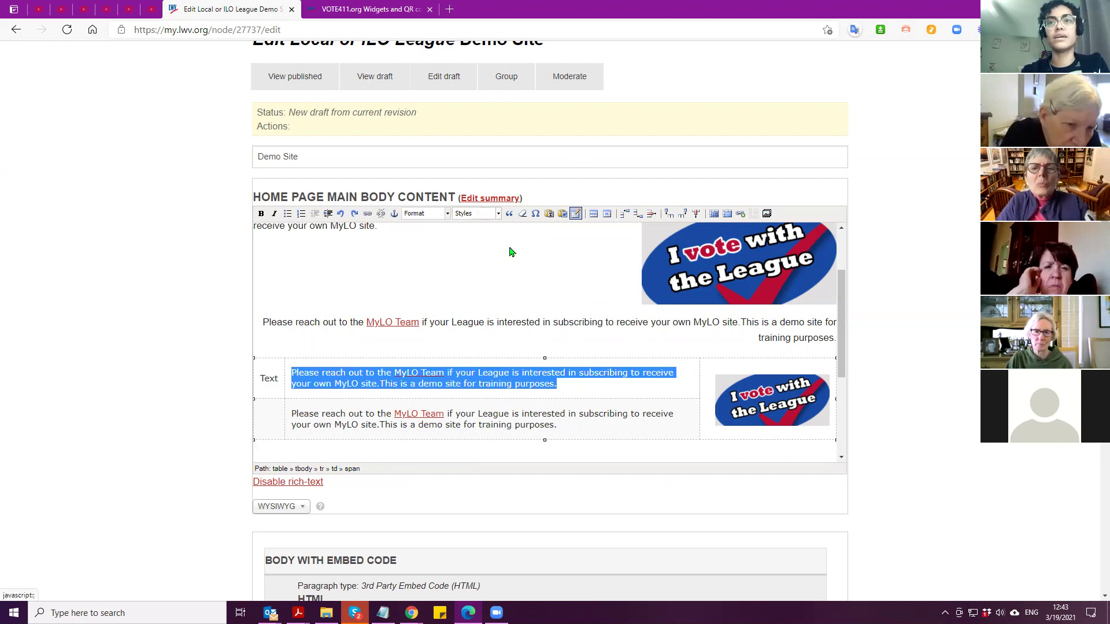
click(579, 386)
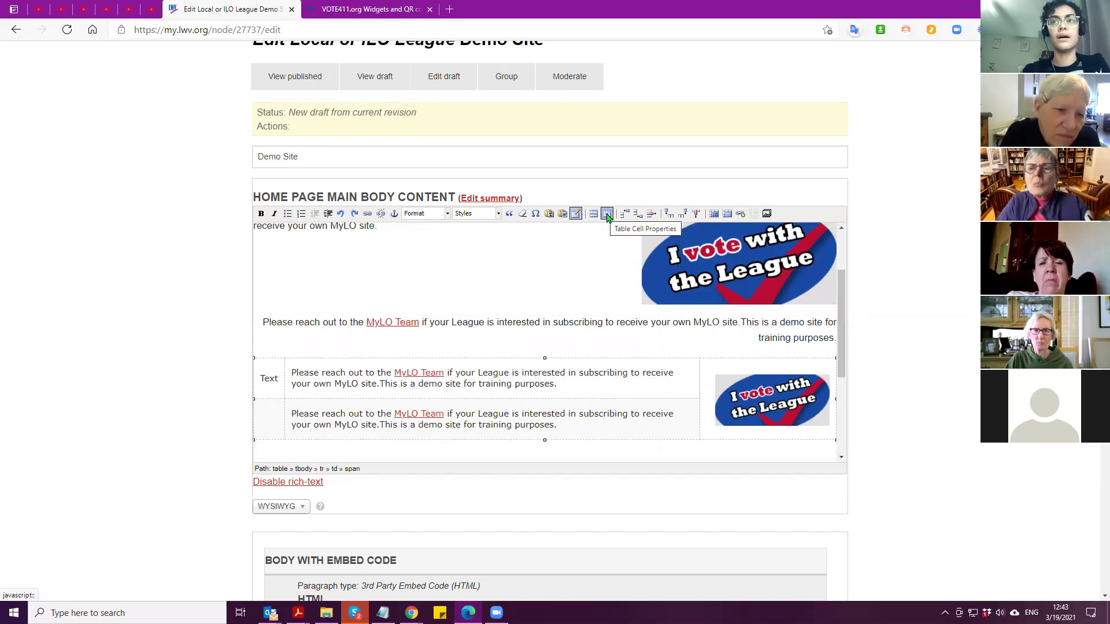
mouse_move(571, 383)
mouse_down()
mouse_move(285, 374)
mouse_move(559, 385)
mouse_up()
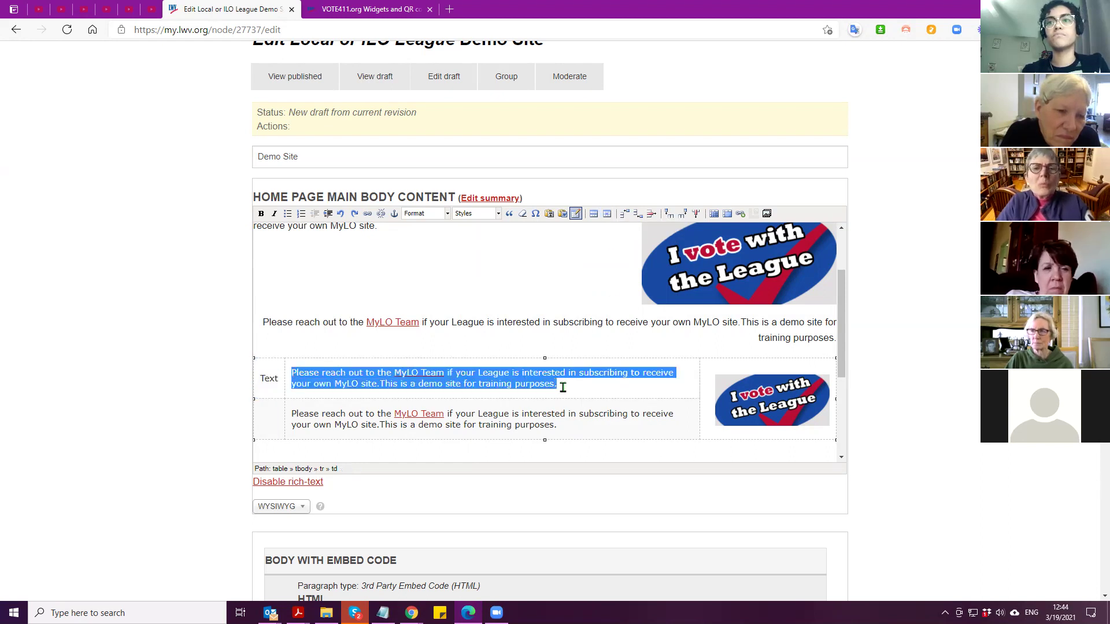
click(469, 214)
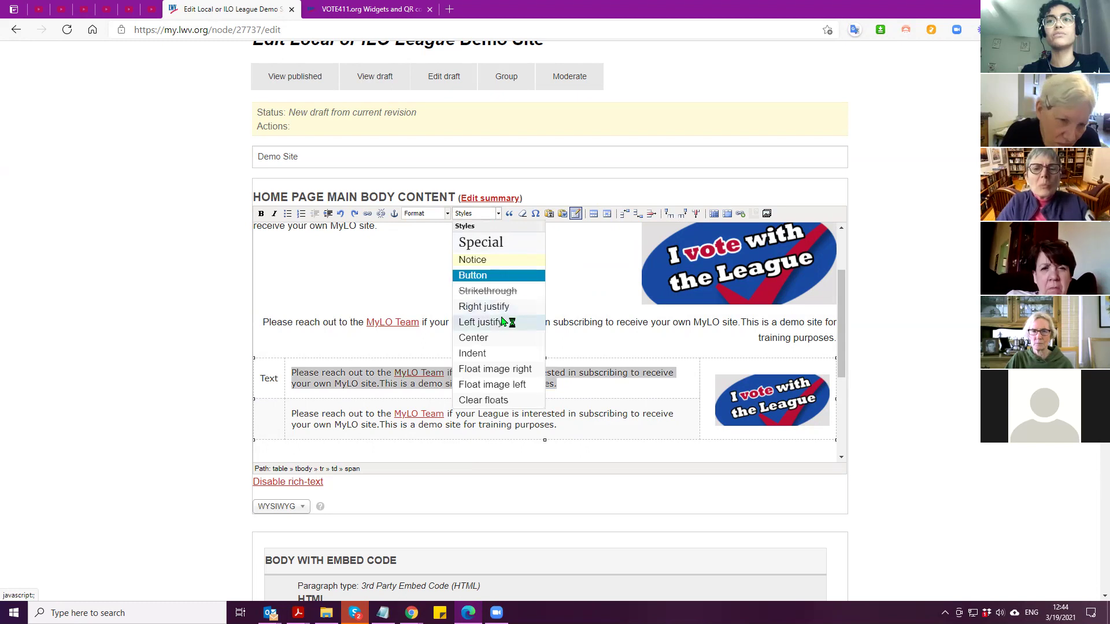
click(502, 309)
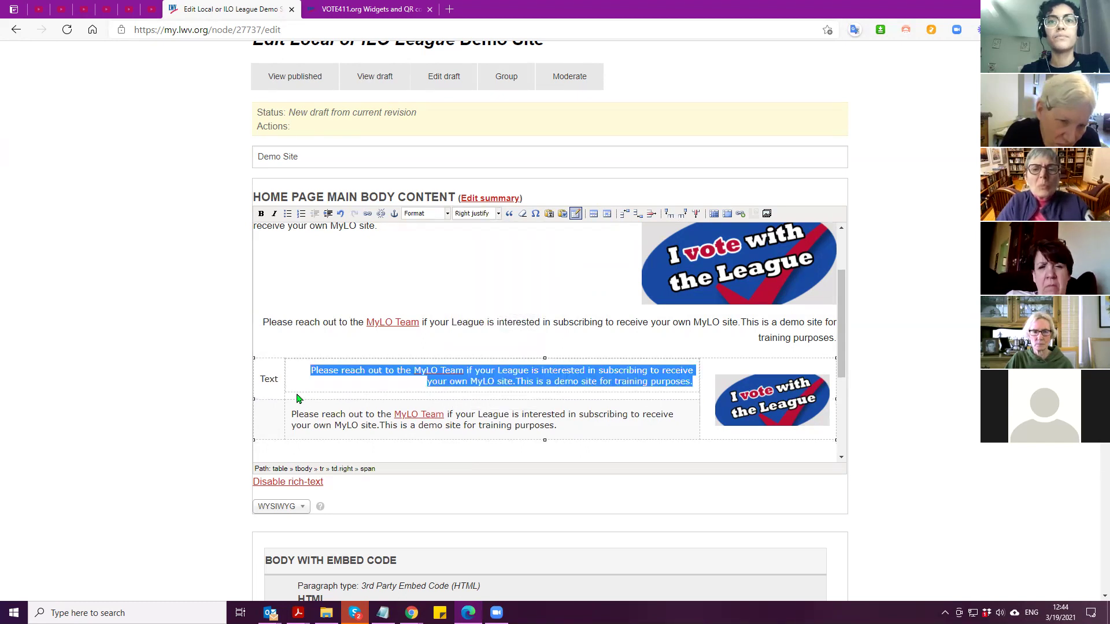
key(ctrl+z)
key(ctrl+plus)
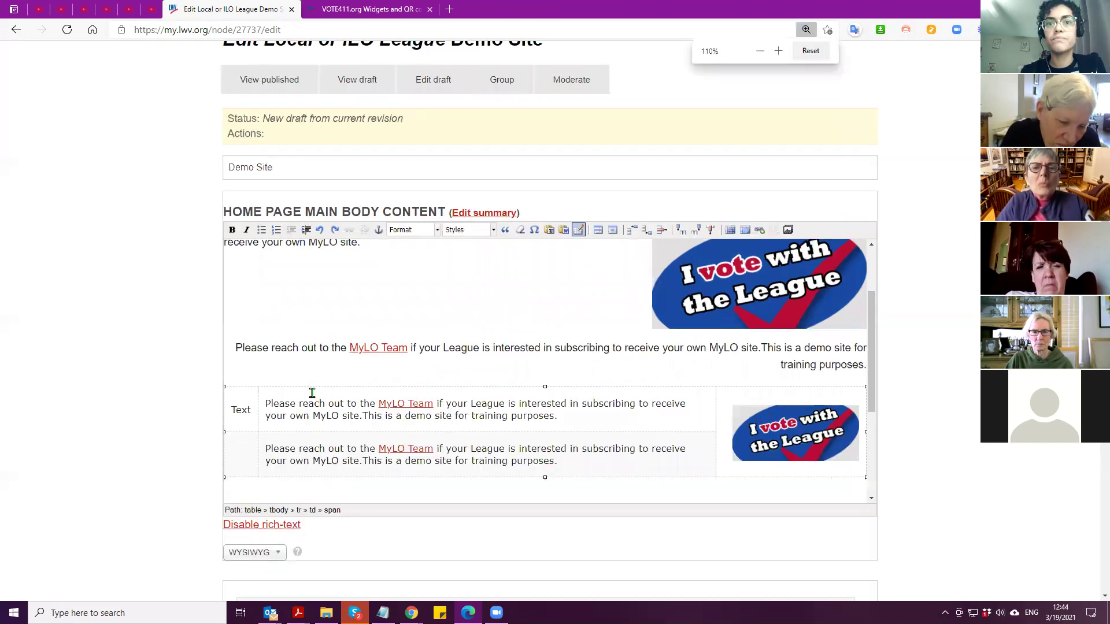
drag(265, 403, 556, 416)
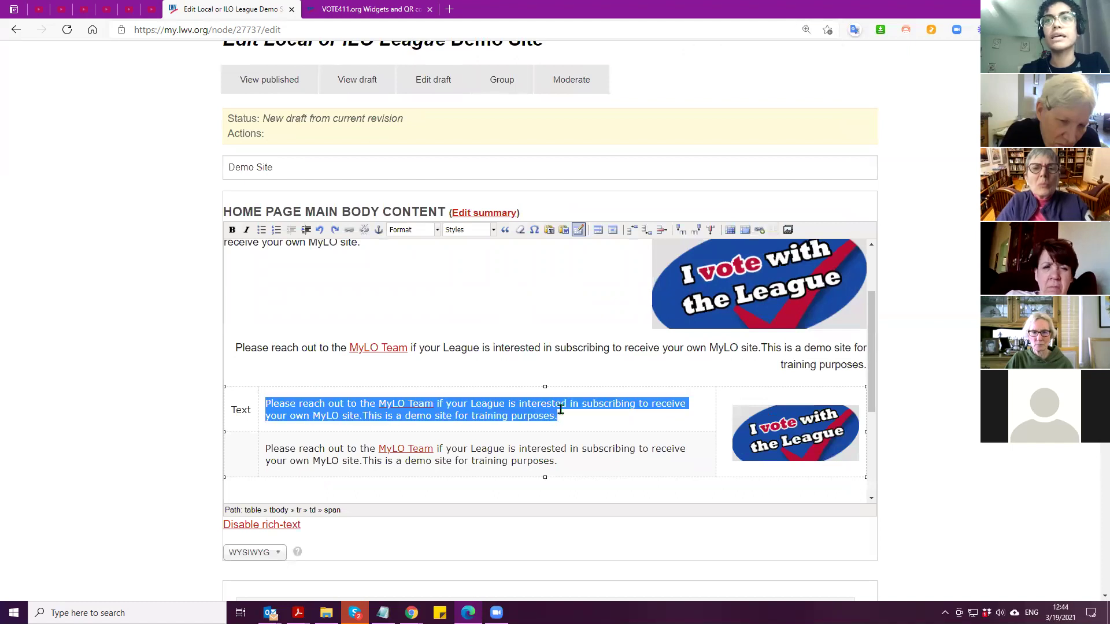
click(475, 231)
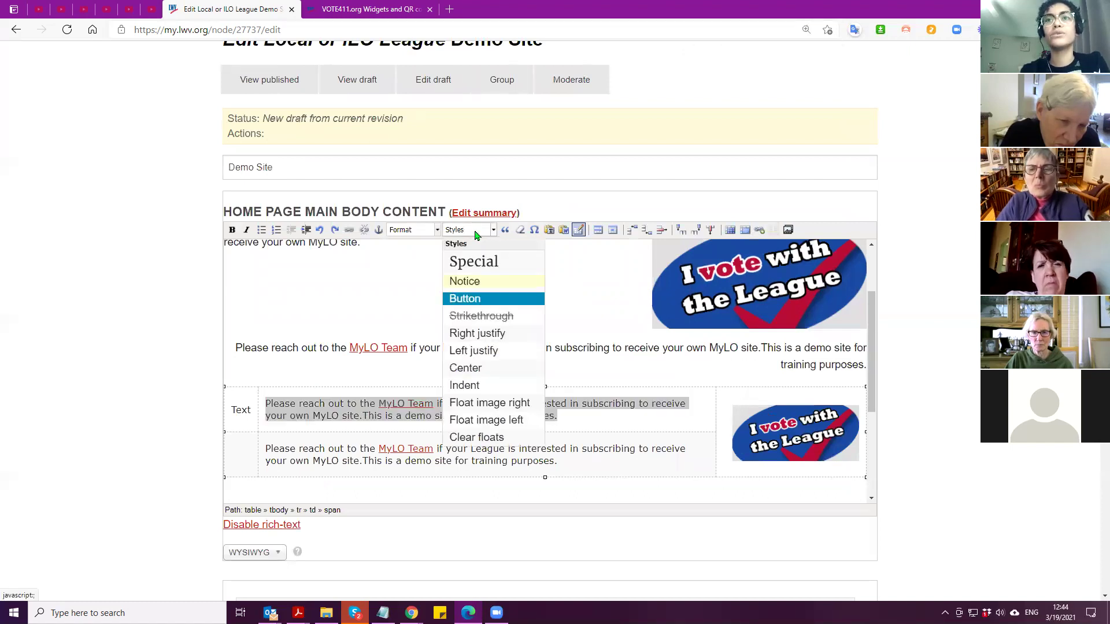
click(489, 334)
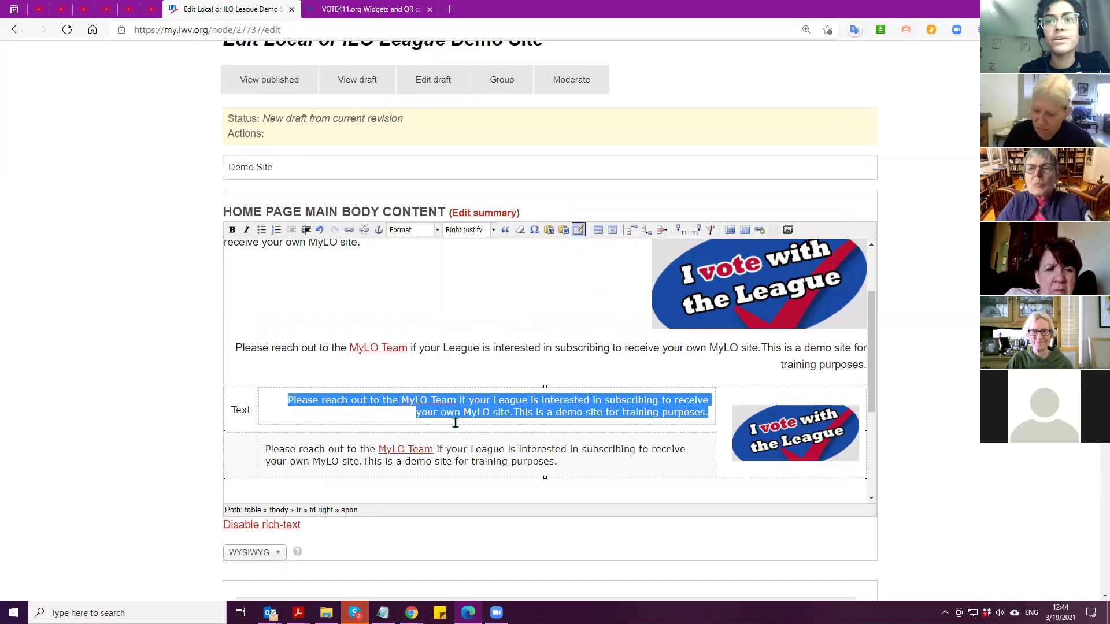
click(319, 230)
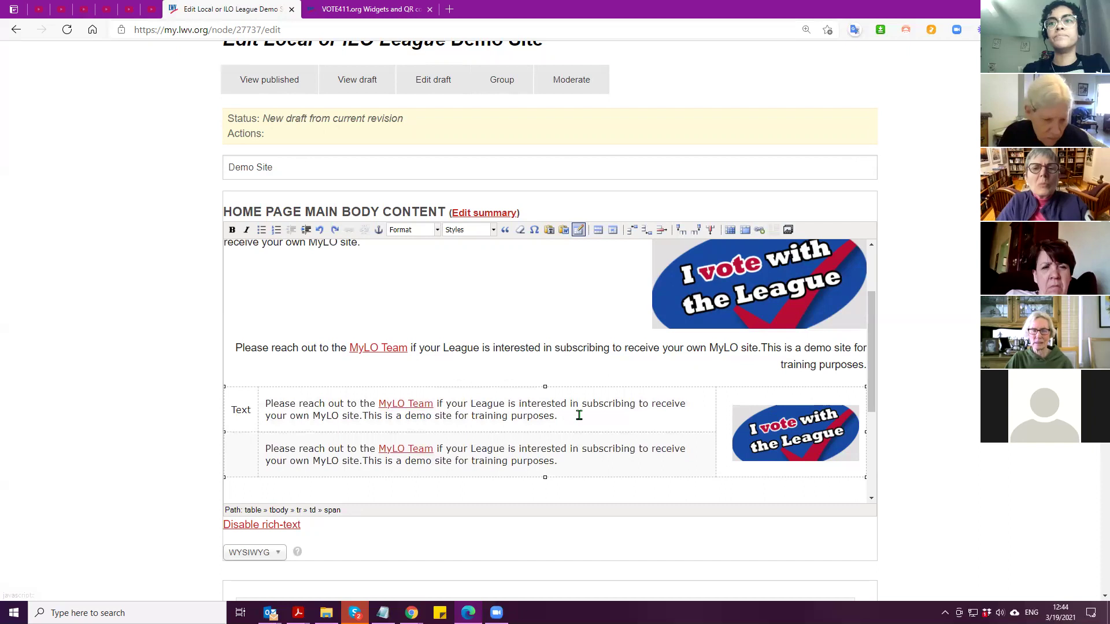
click(481, 404)
drag(576, 413, 269, 410)
click(271, 413)
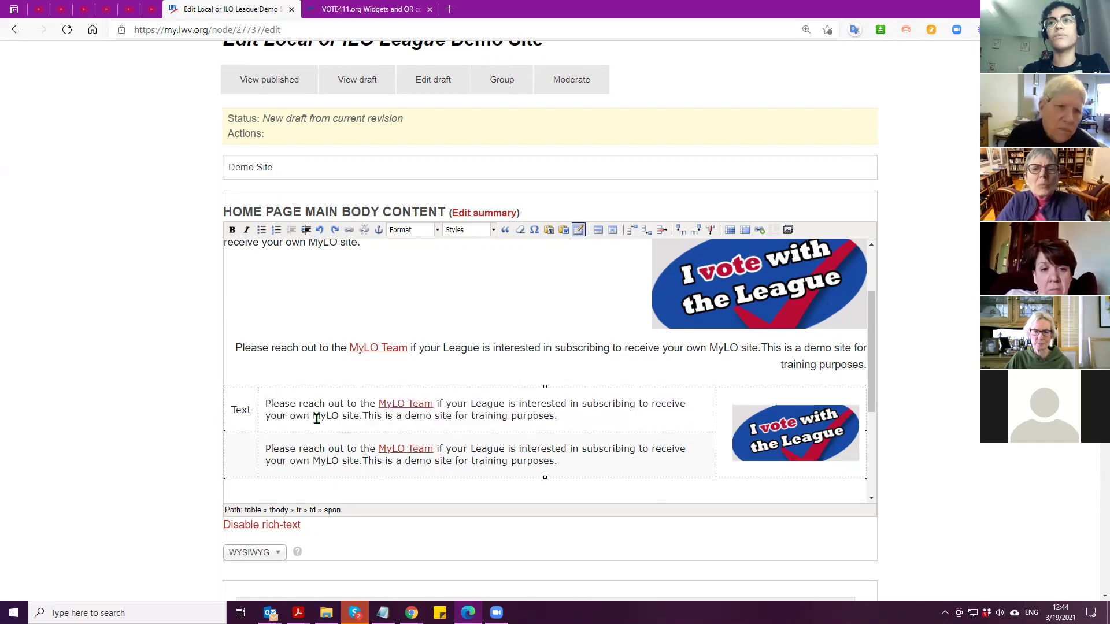
Set the current table cell's class to Right justify in Cell Properties
click(612, 231)
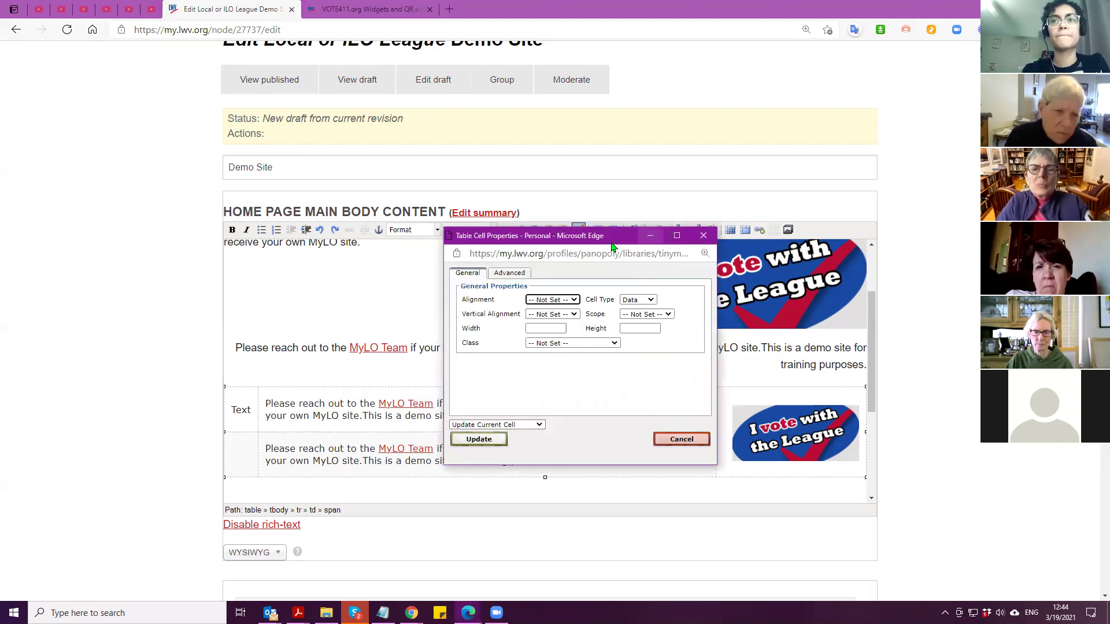
click(583, 345)
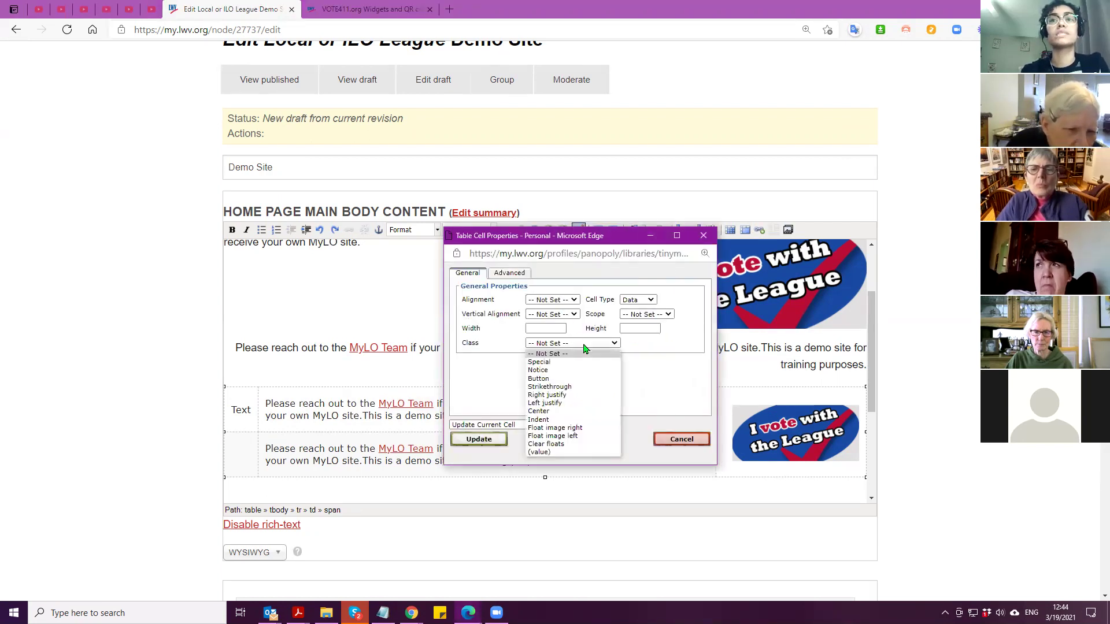
click(543, 240)
drag(544, 240, 462, 257)
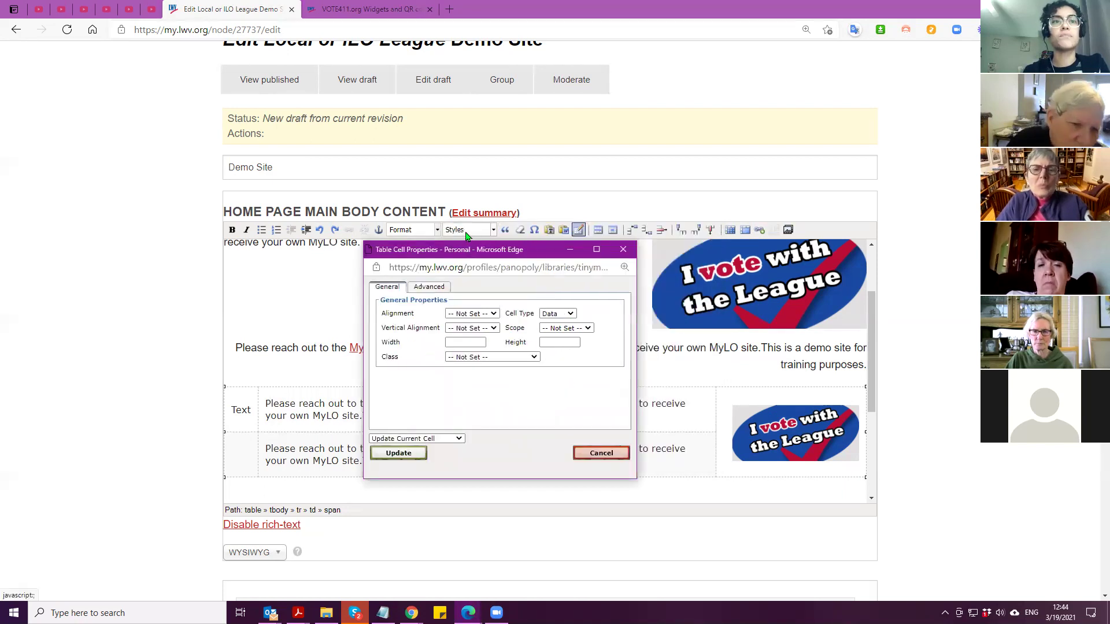
click(489, 357)
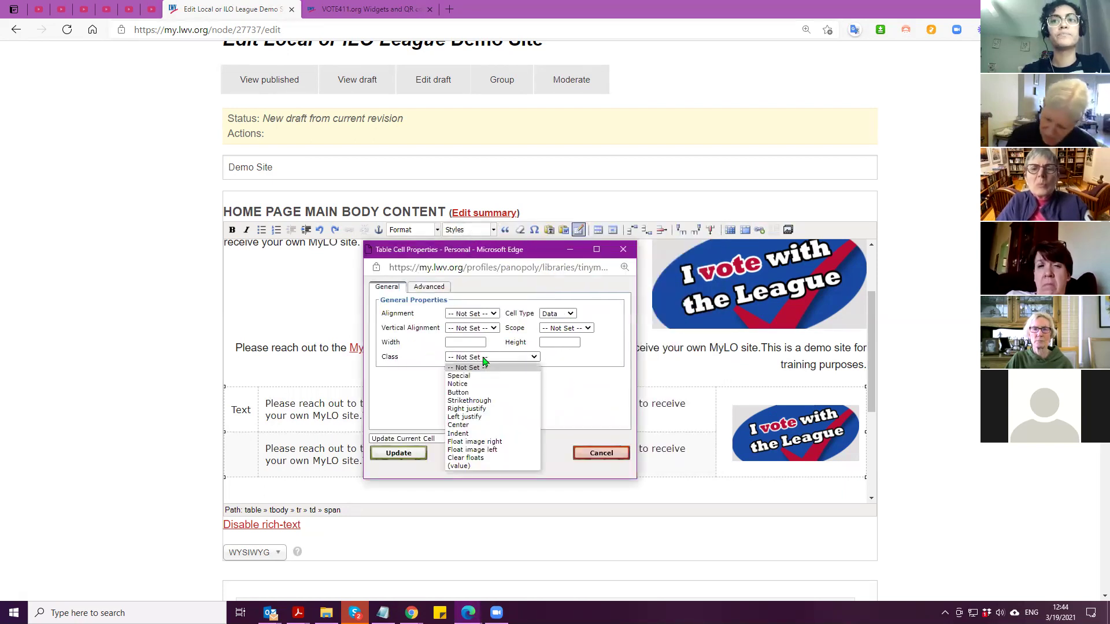
click(482, 409)
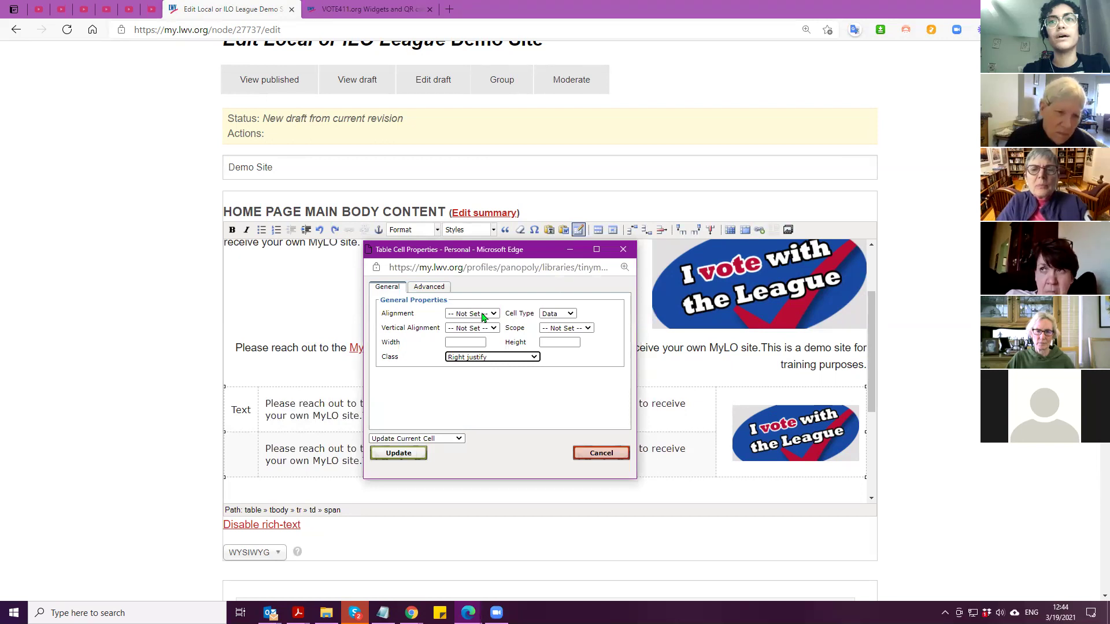
click(474, 330)
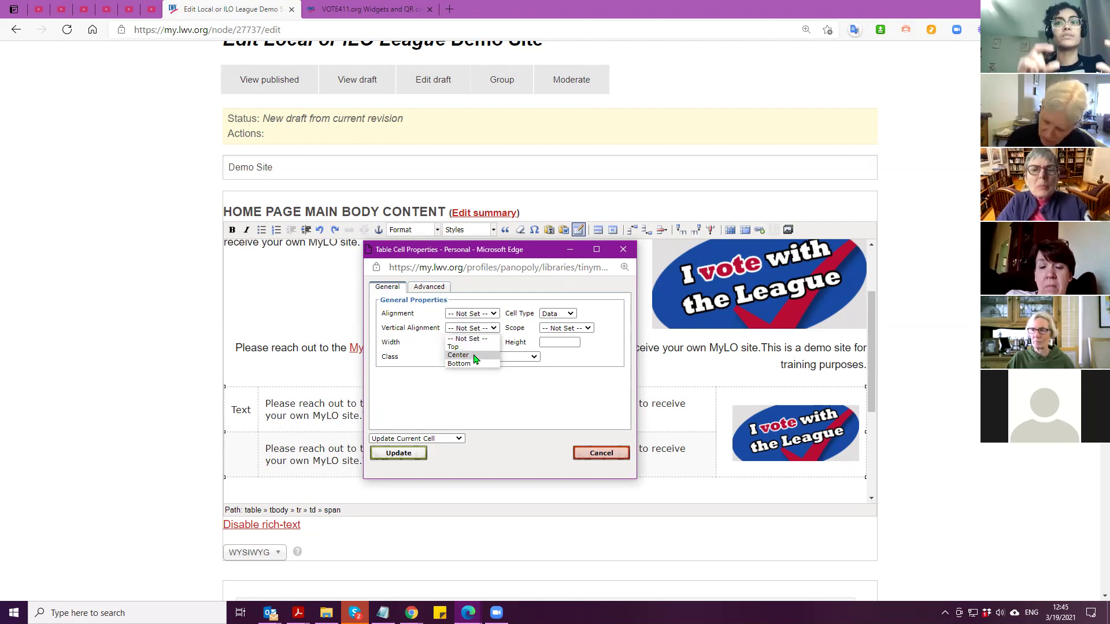
click(391, 454)
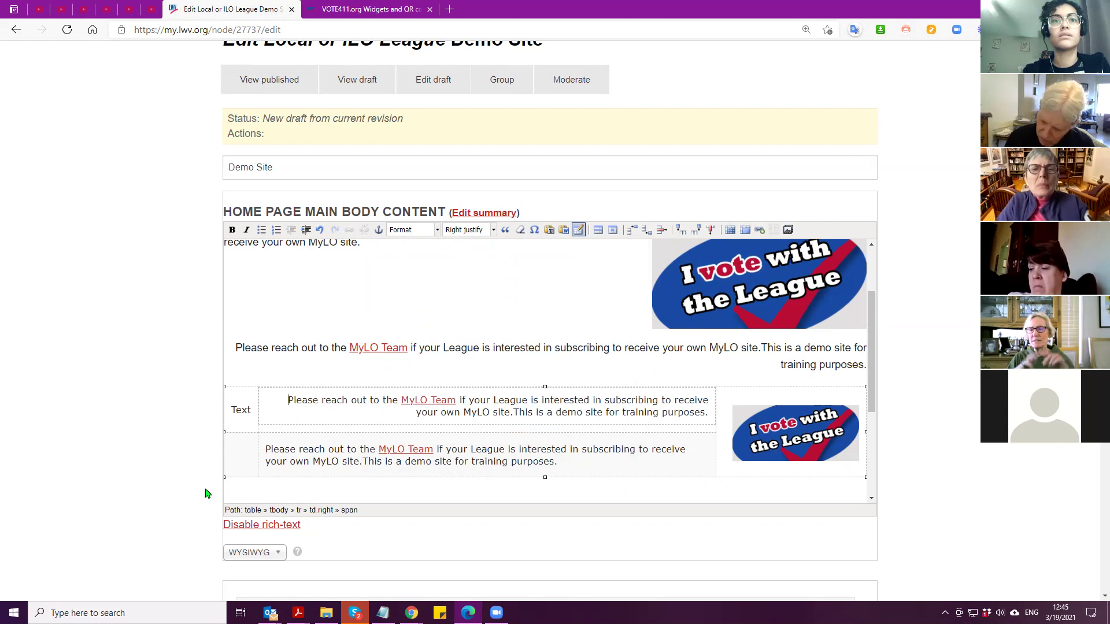
Save the Demo Site page as a draft
key(shift+End)
click(280, 428)
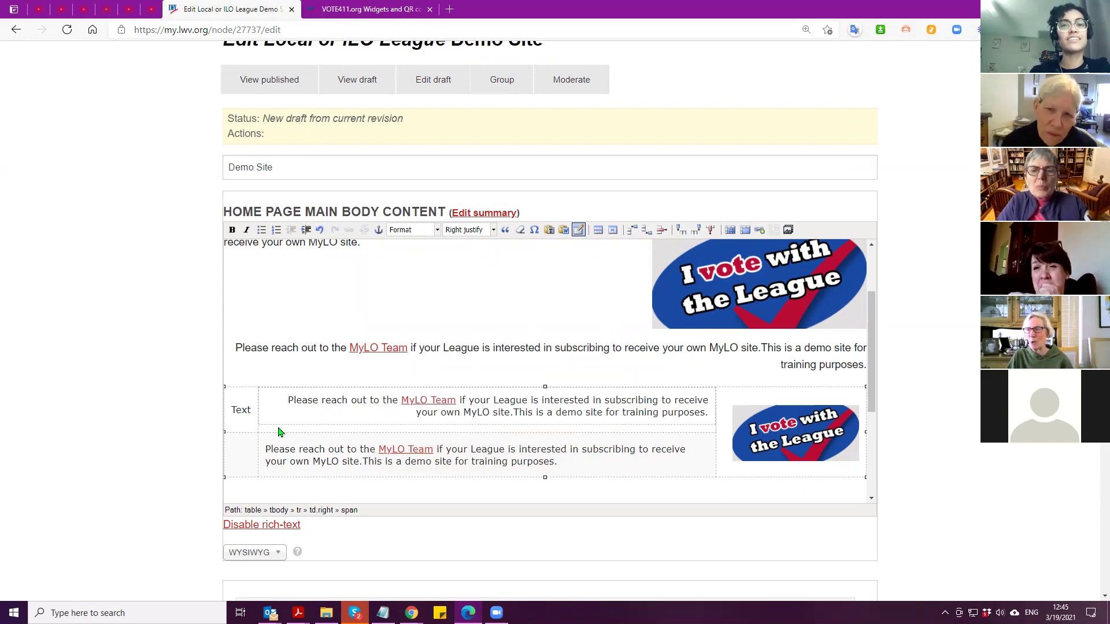
scroll(185, 449, down, 20)
click(264, 426)
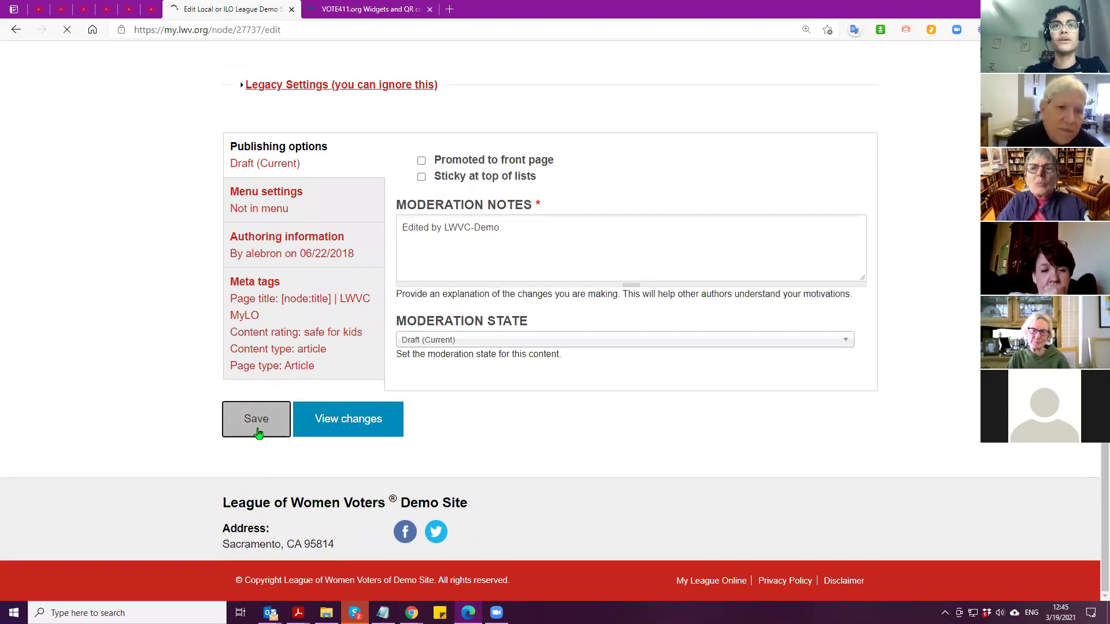
Review the saved draft, selecting and deselecting the table's text cell paragraph
scroll(316, 423, down, 7)
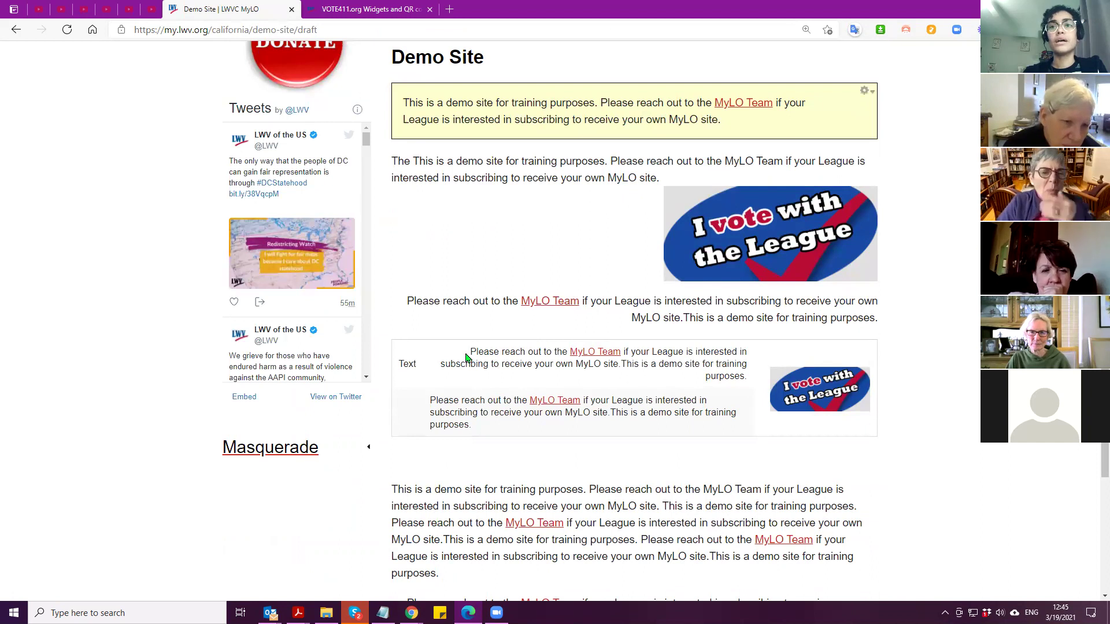
drag(480, 354, 749, 381)
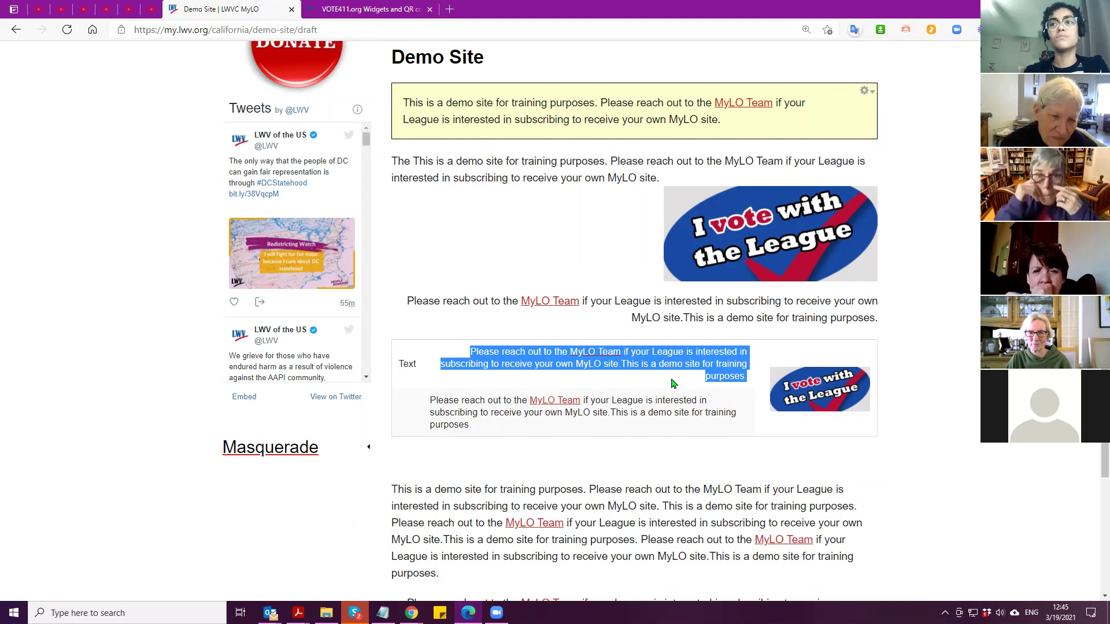
click(672, 380)
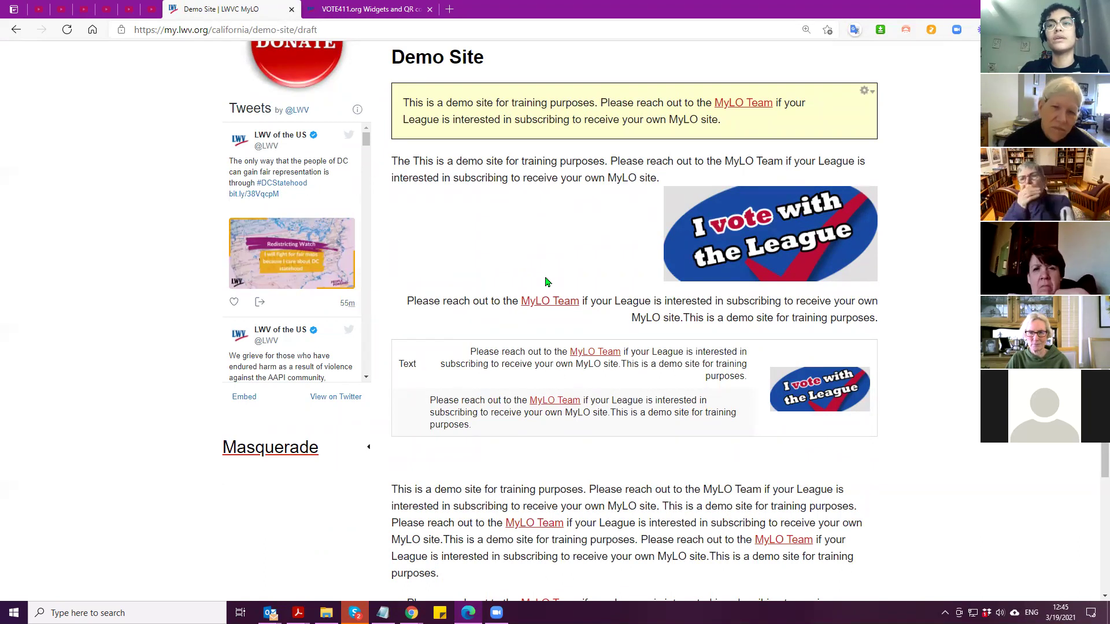
scroll(548, 282, up, 2)
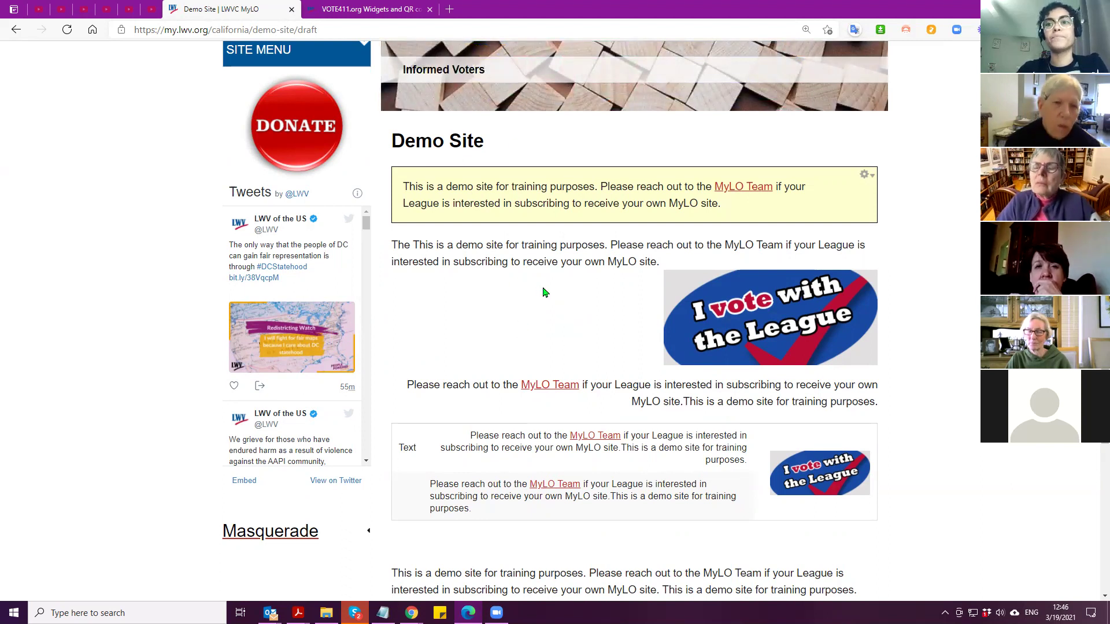
Bring up the page's context menu after briefly opening and closing the Windows launcher
right_click(544, 292)
click(468, 320)
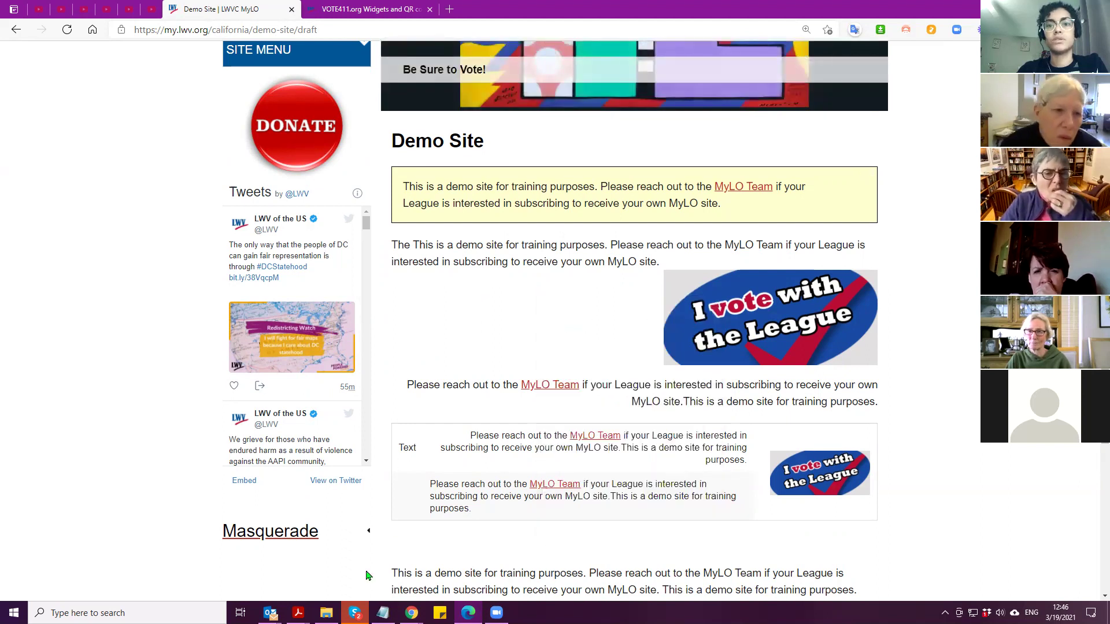
mouse_move(468, 613)
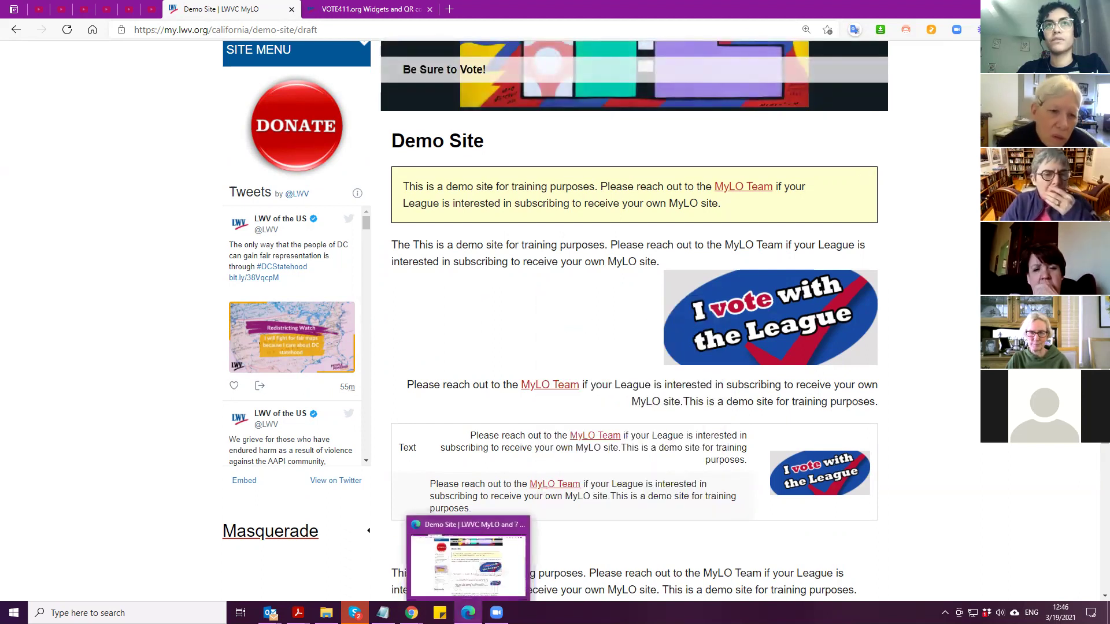
click(14, 613)
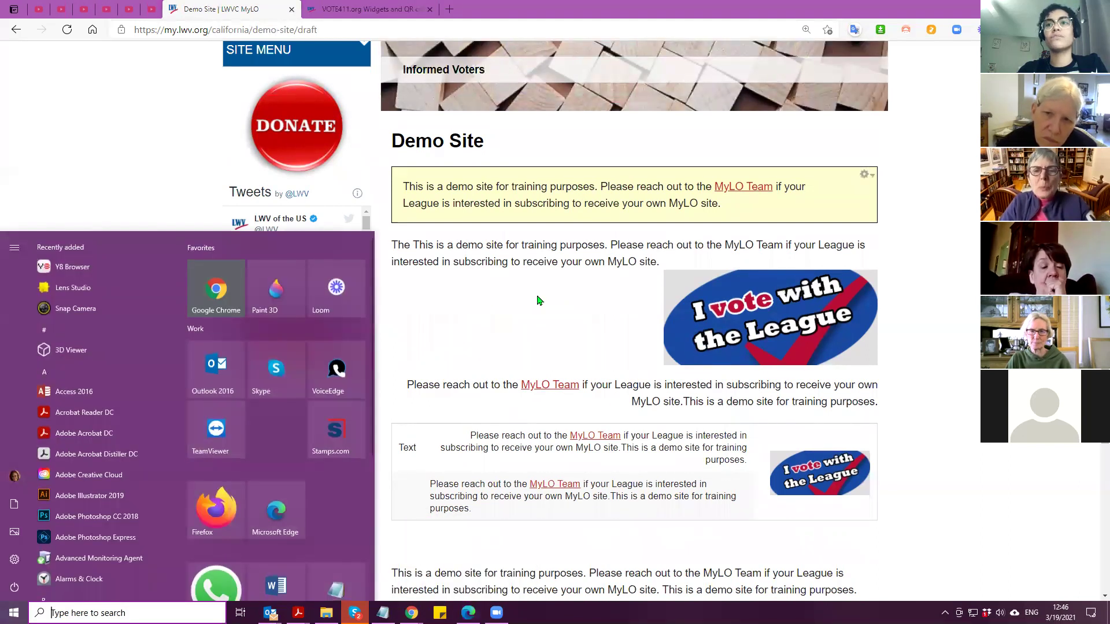
click(536, 300)
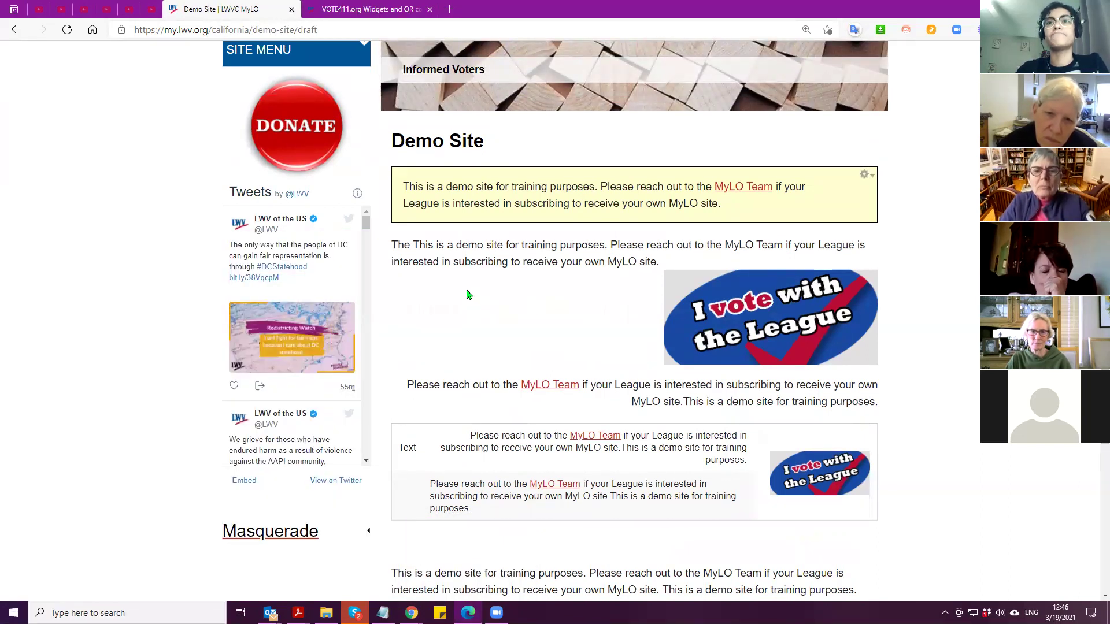
right_click(468, 295)
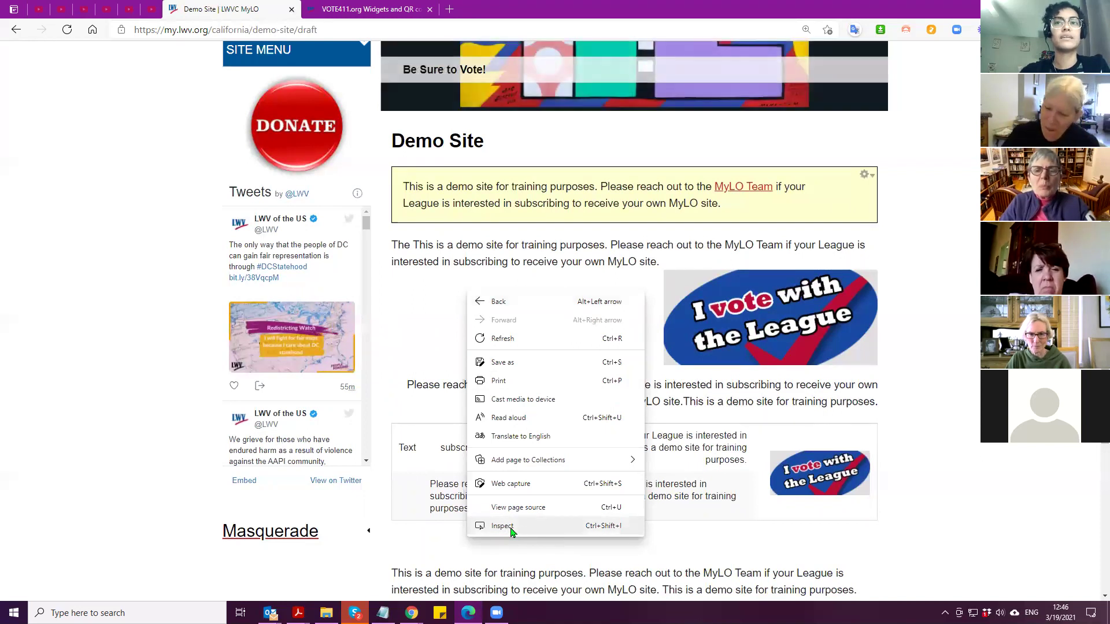
click(517, 532)
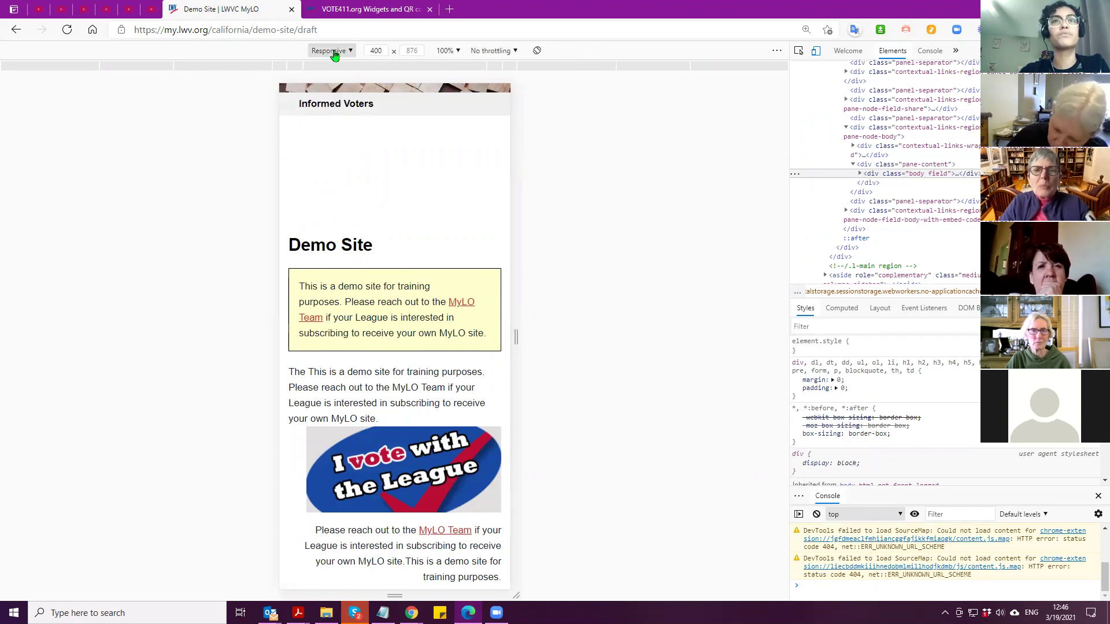
click(336, 52)
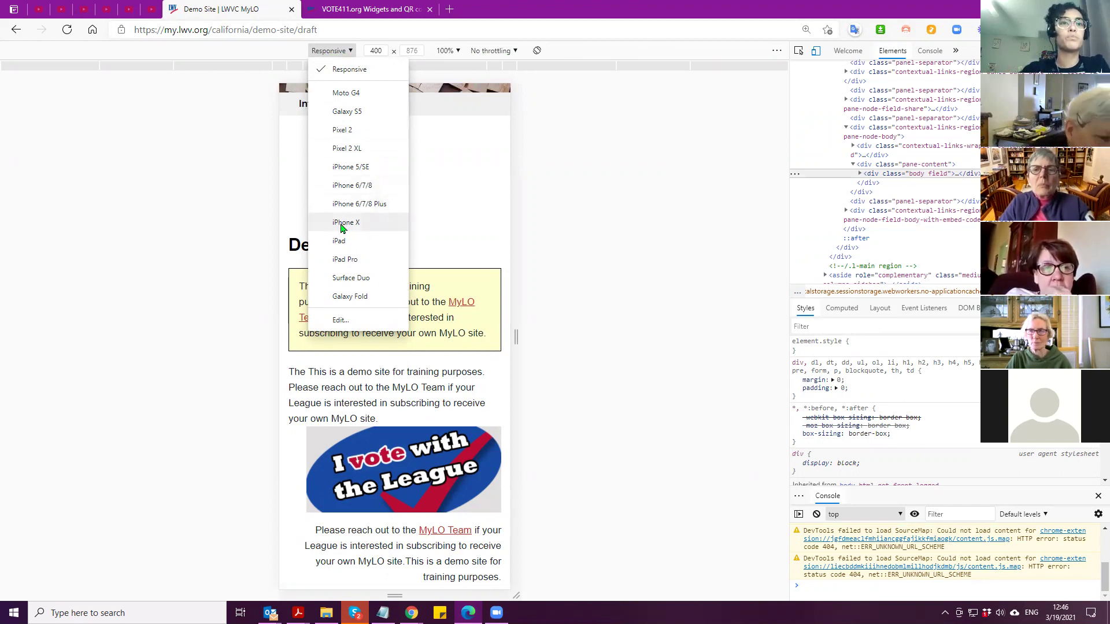
click(352, 222)
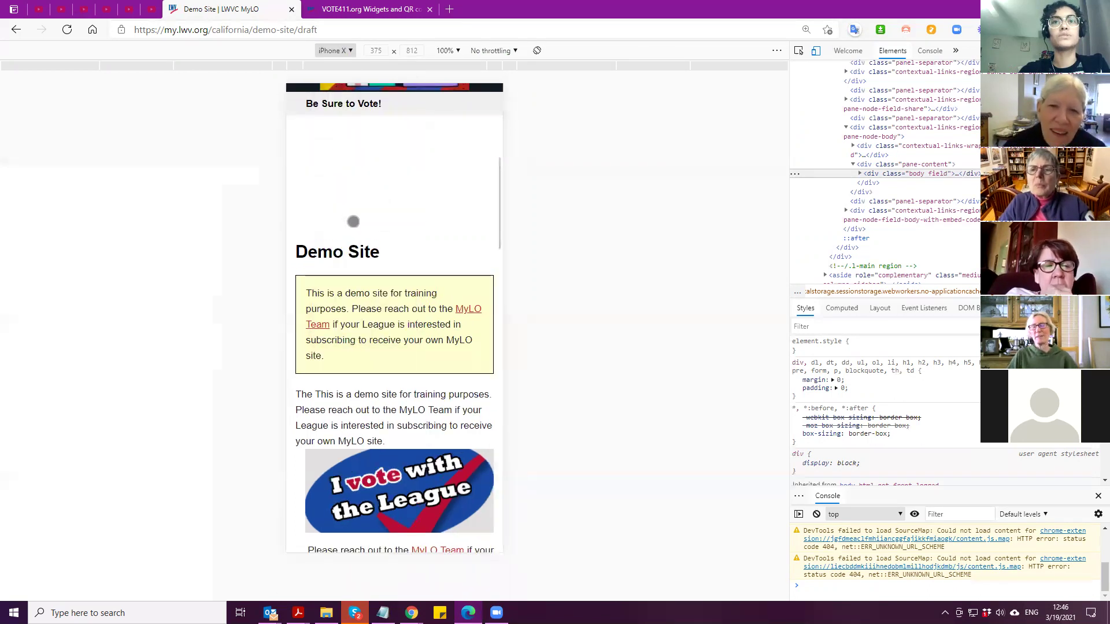
click(334, 56)
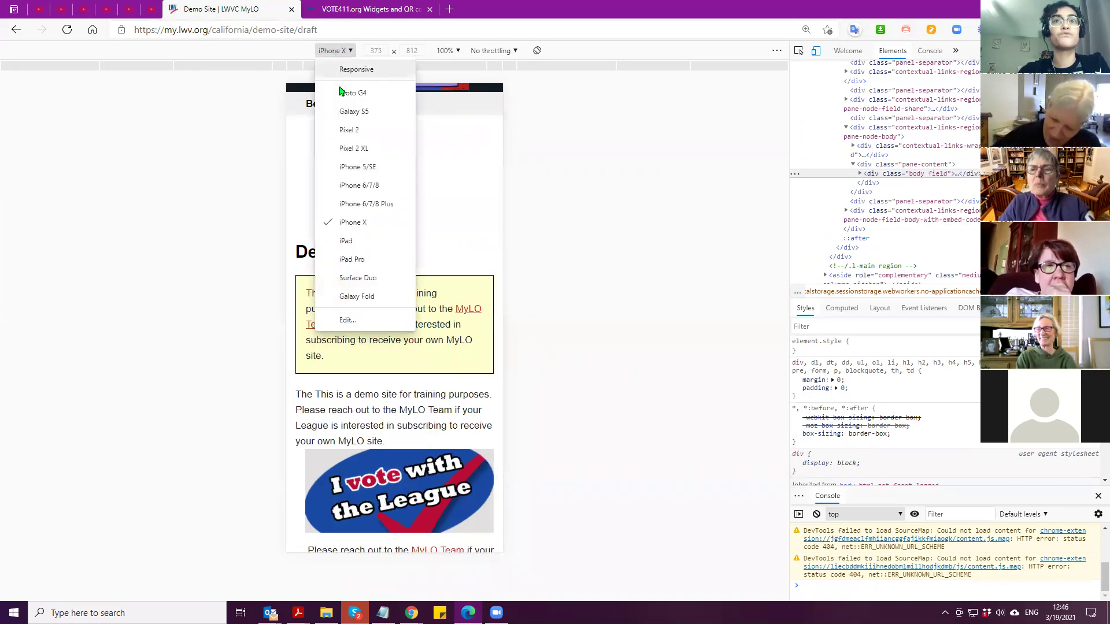
click(345, 241)
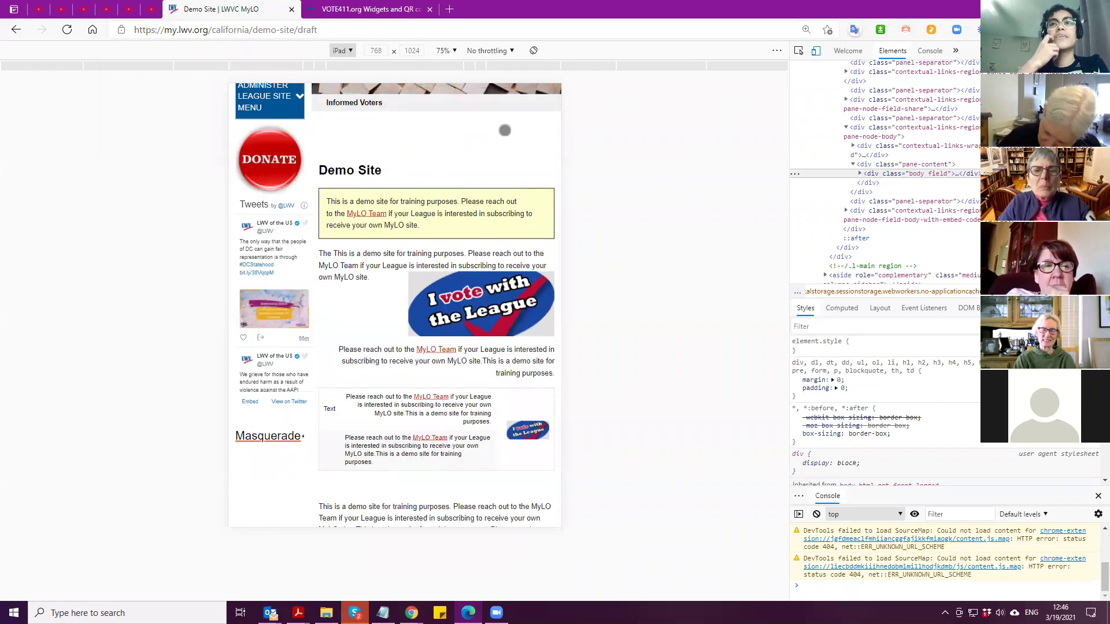
click(341, 51)
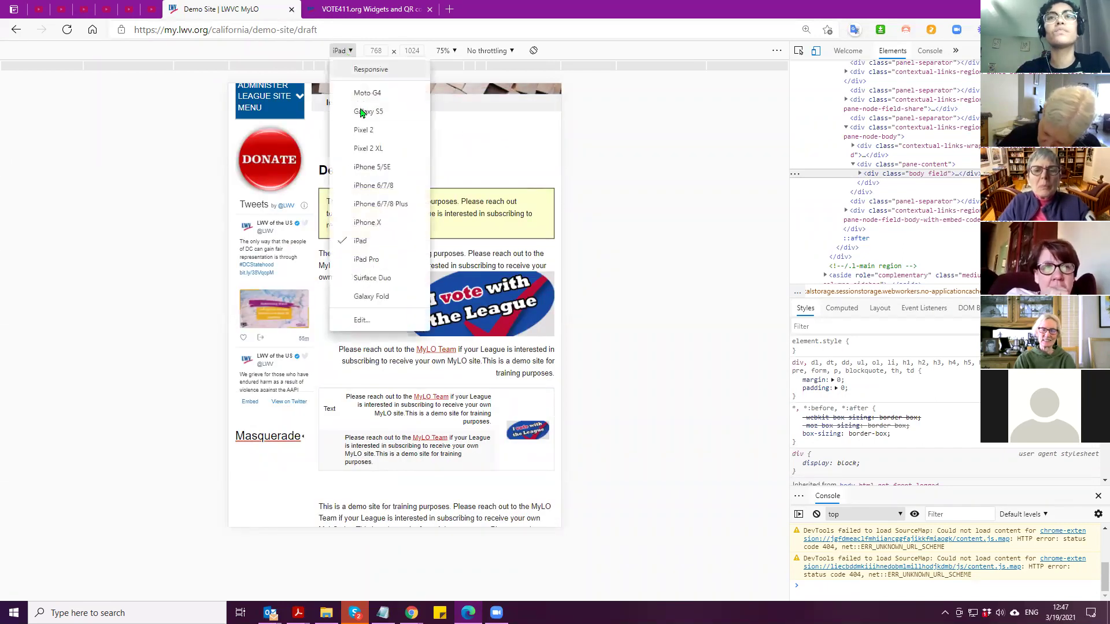
click(368, 279)
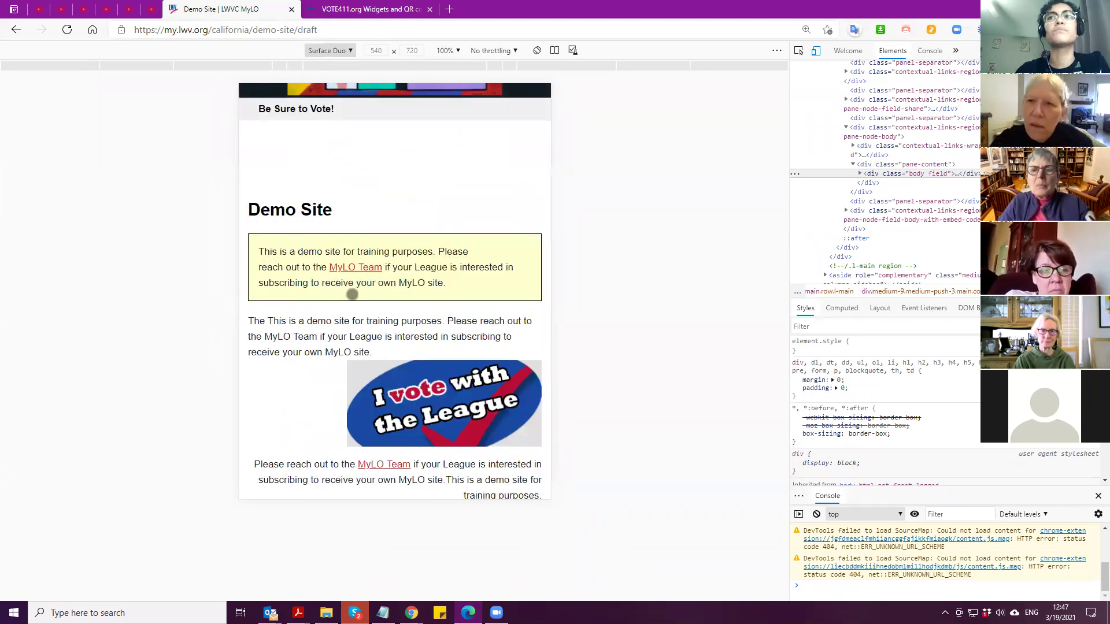
click(340, 50)
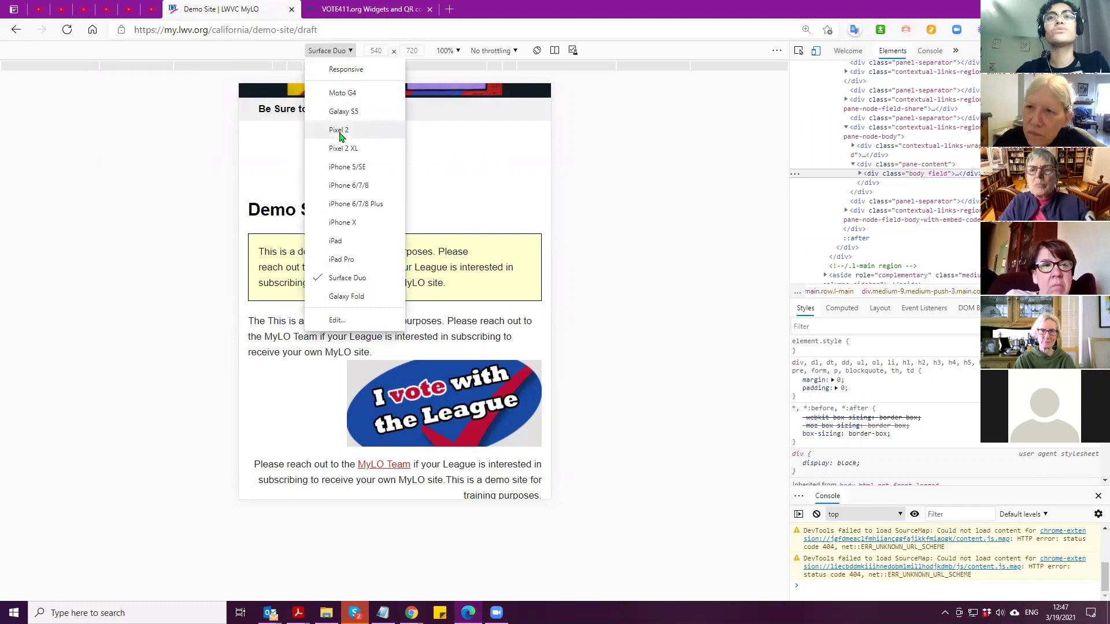
click(336, 112)
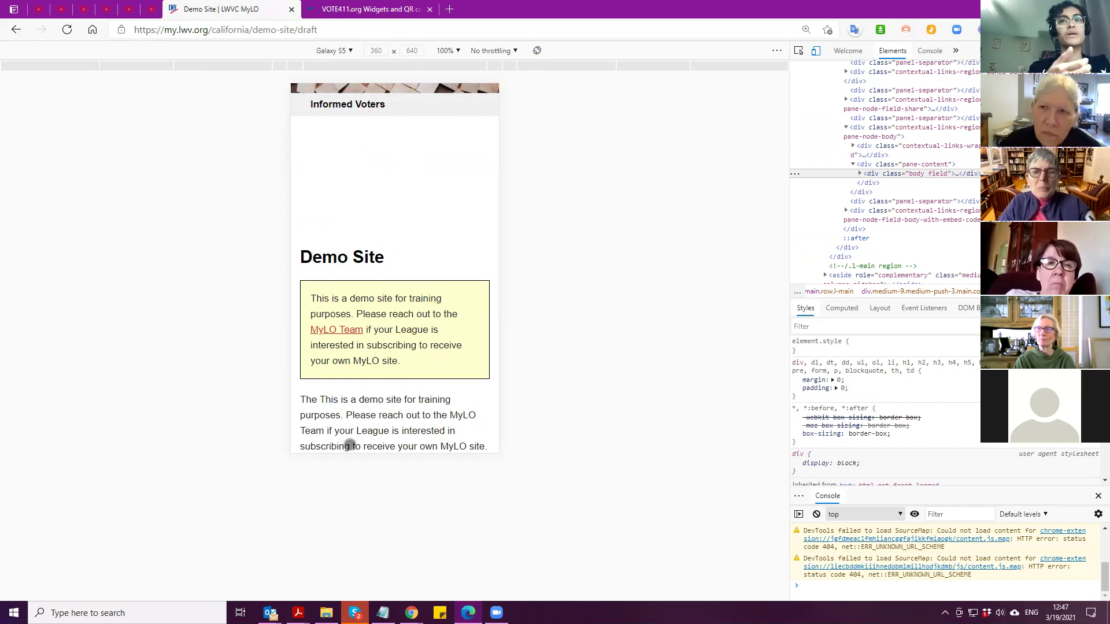
click(537, 50)
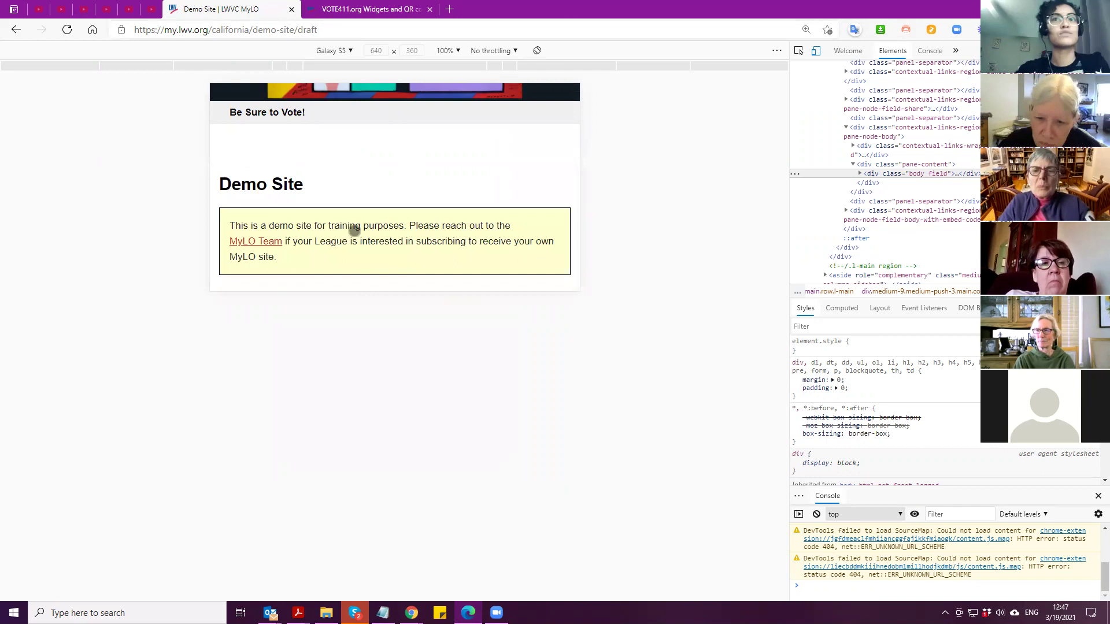
scroll(354, 231, down, 3)
scroll(355, 239, down, 3)
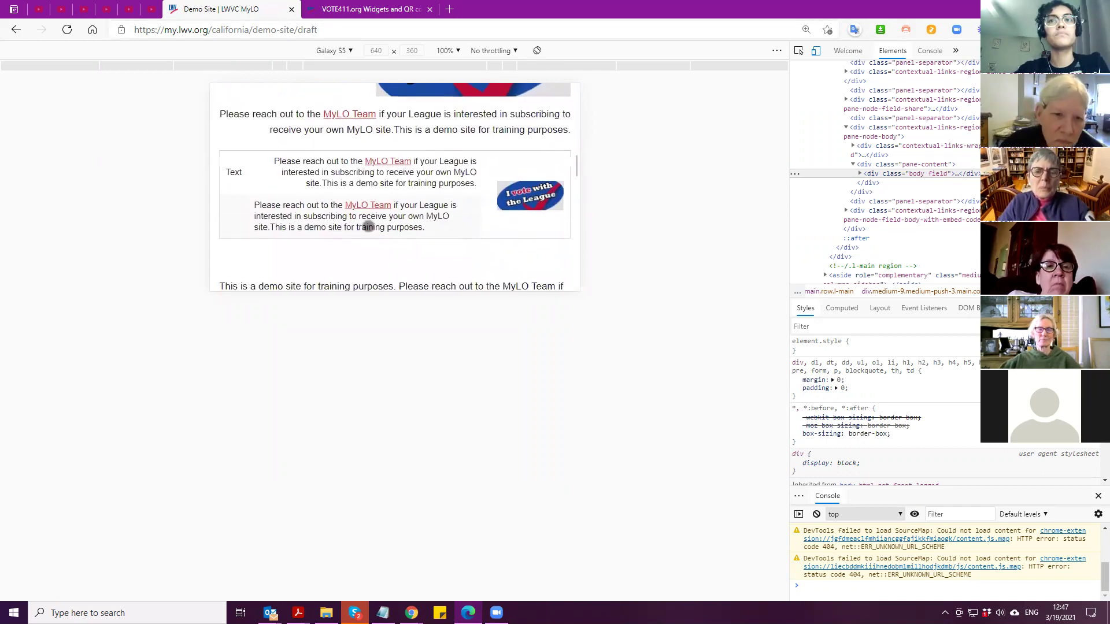
click(537, 52)
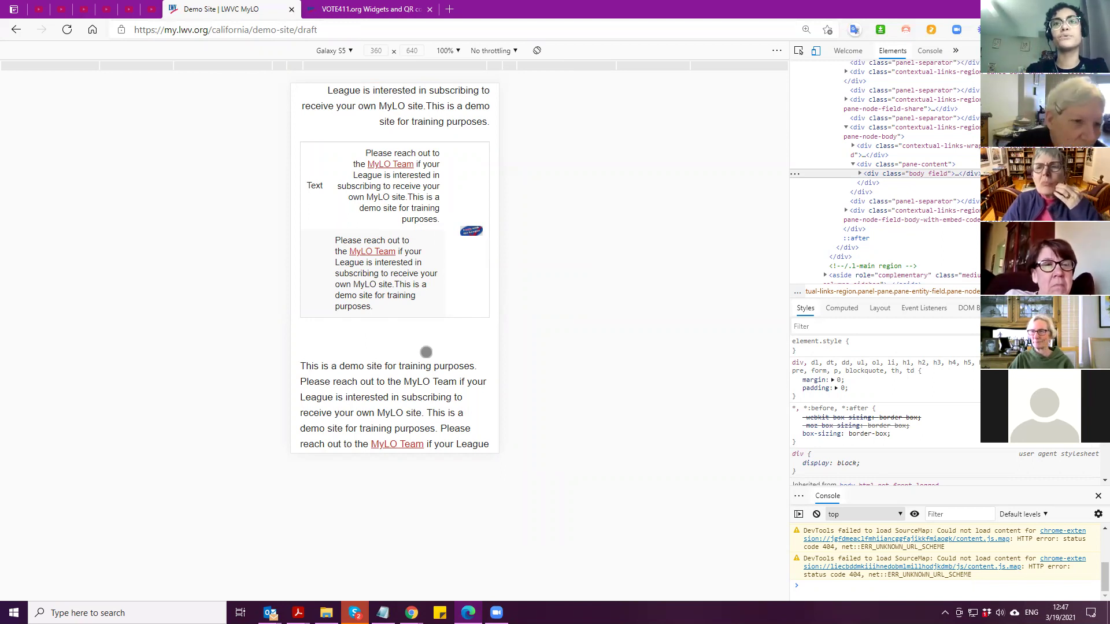
click(537, 51)
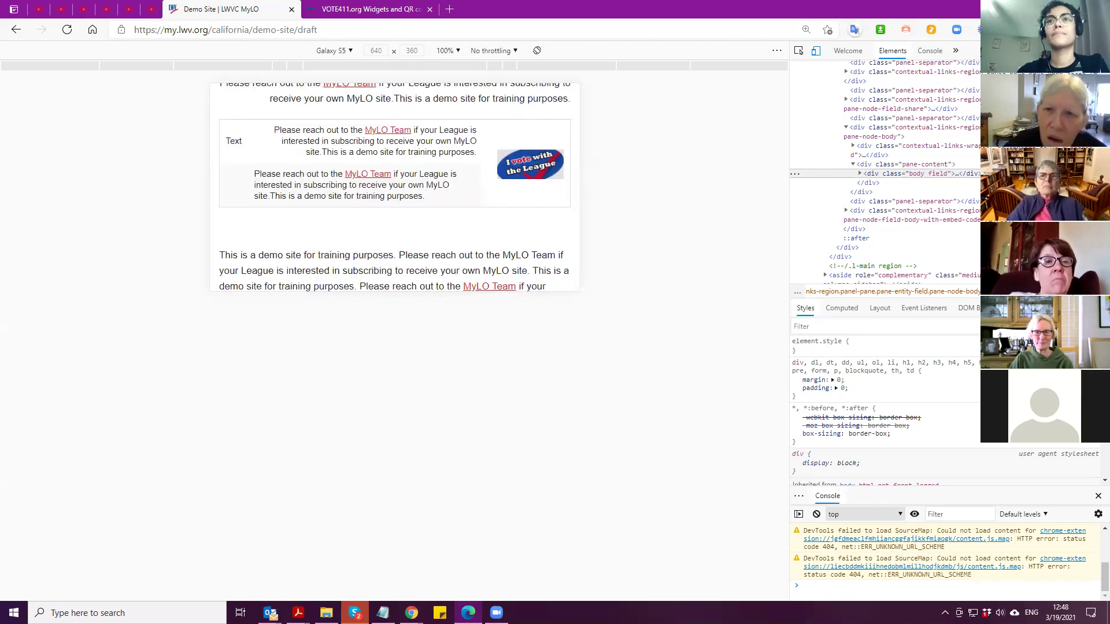
key(F12)
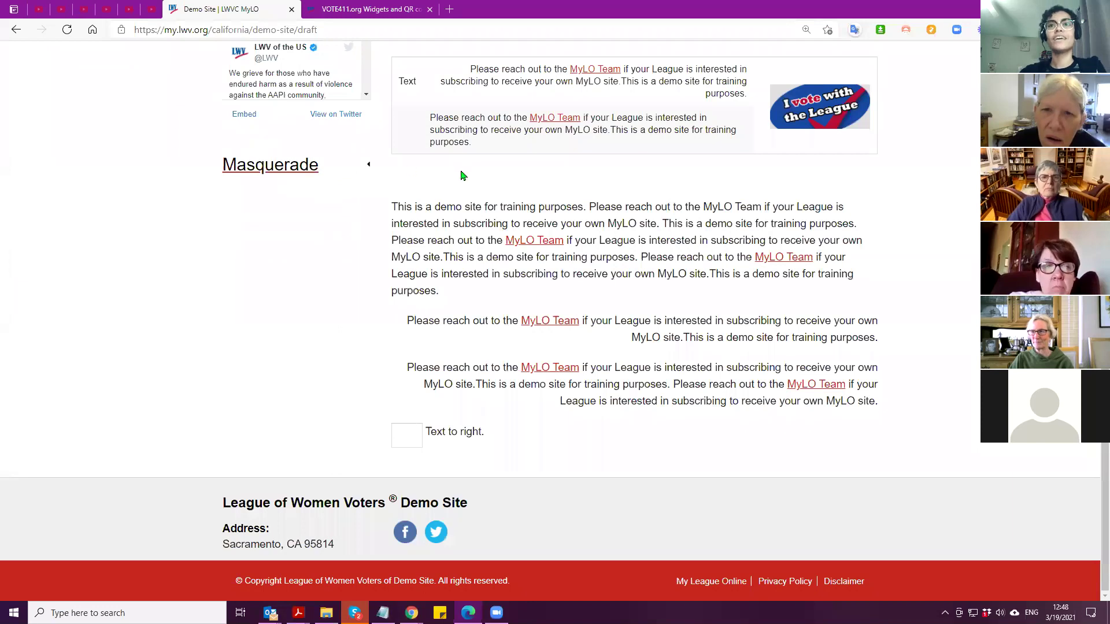
Switch to the Chrome window showing Our Documents and open its developer tools
right_click(461, 175)
right_click(419, 169)
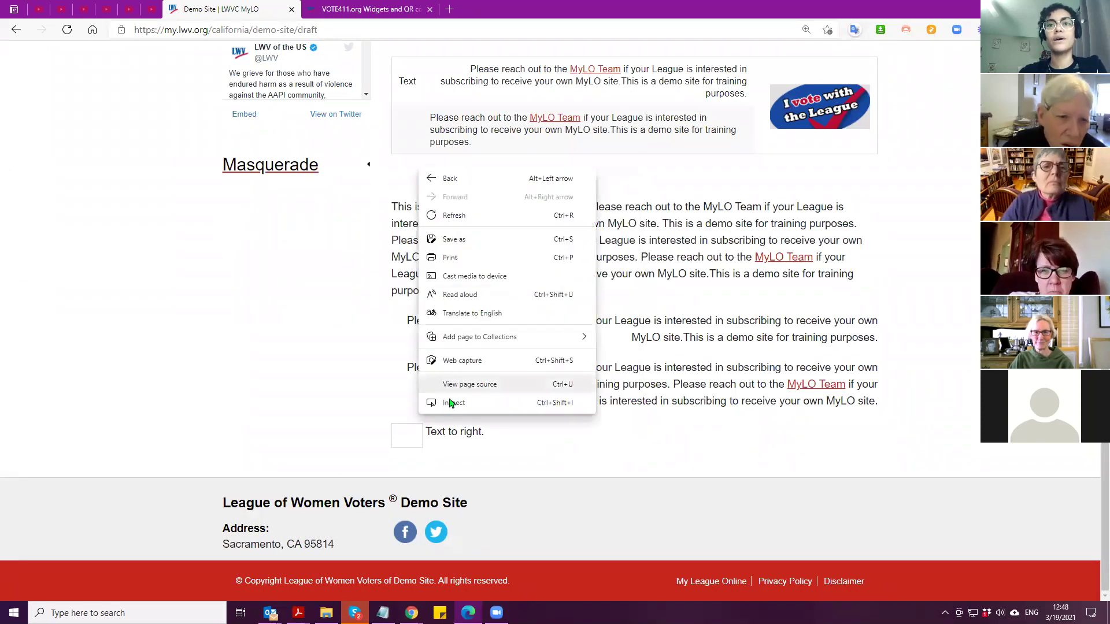
click(471, 467)
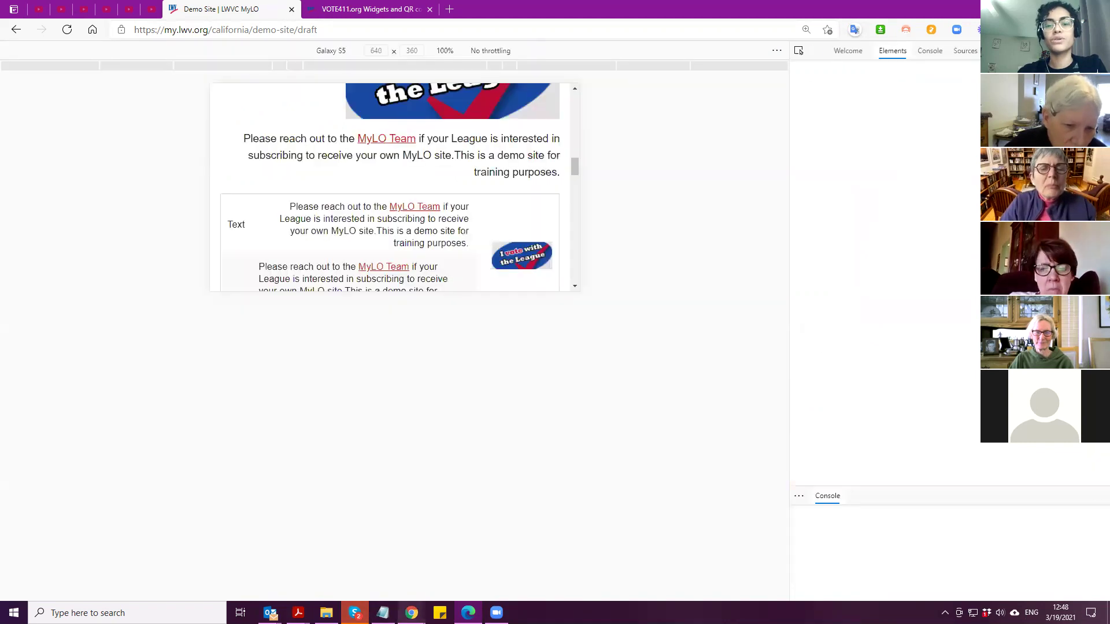
click(411, 612)
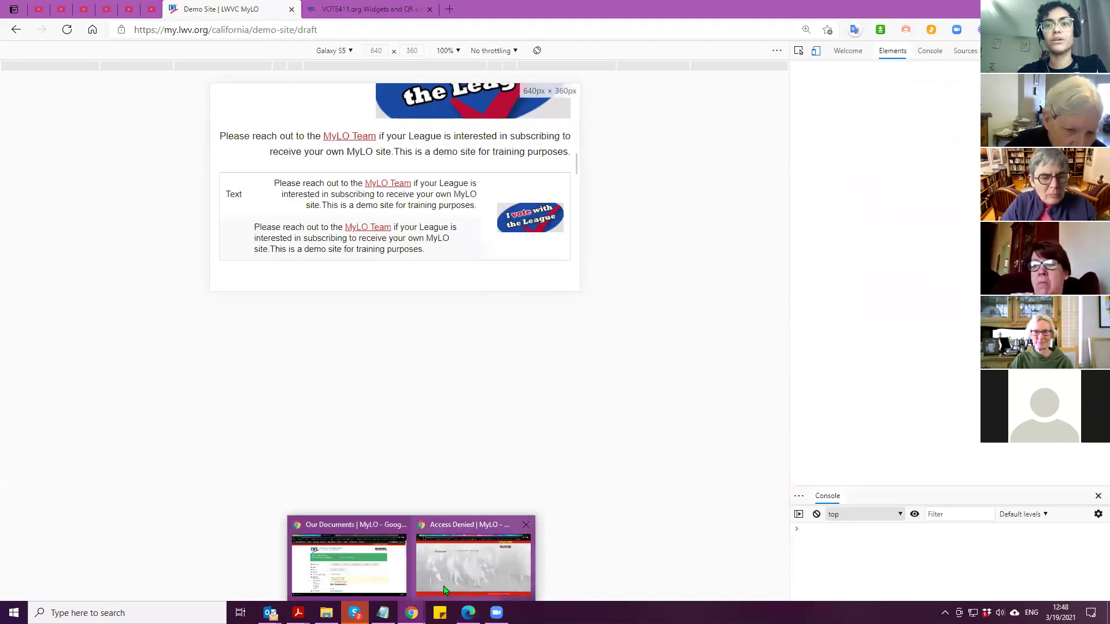
click(327, 565)
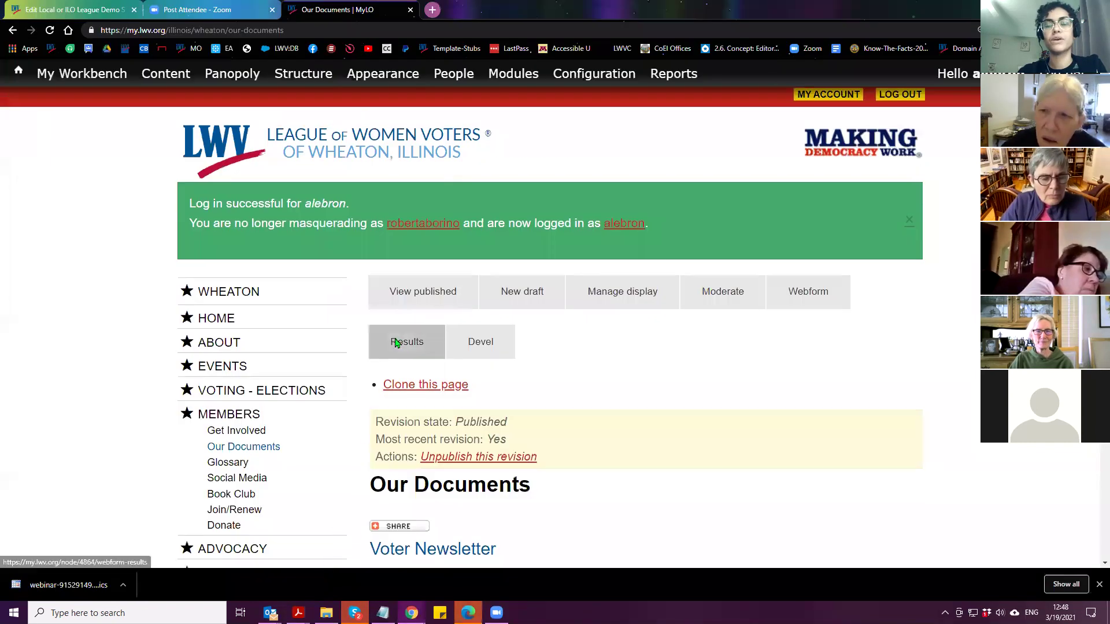
scroll(446, 337, down, 4)
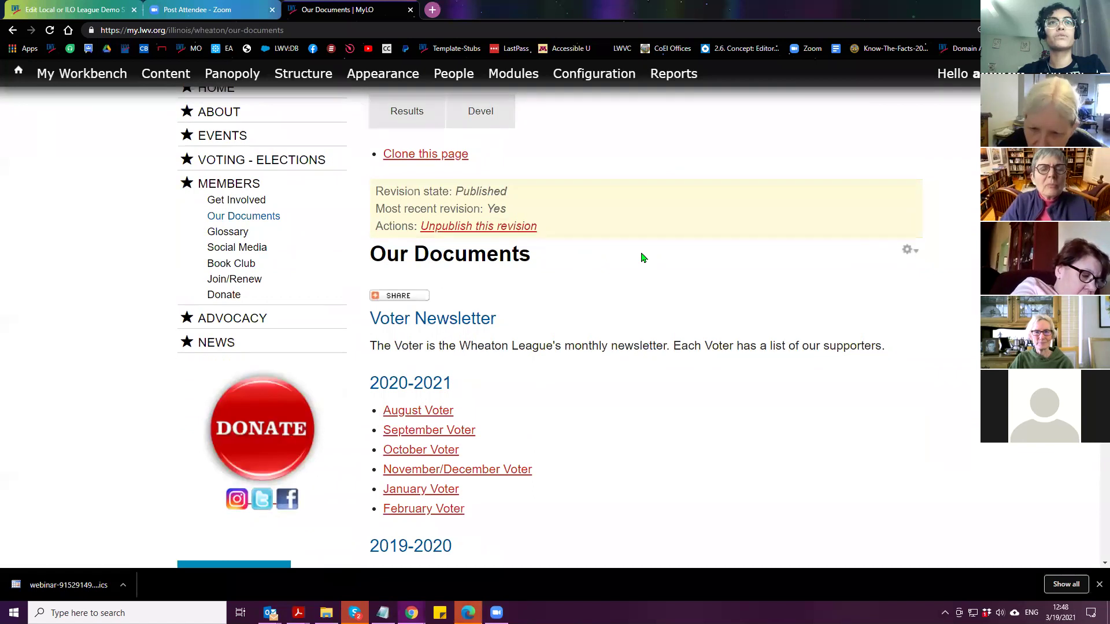
right_click(642, 254)
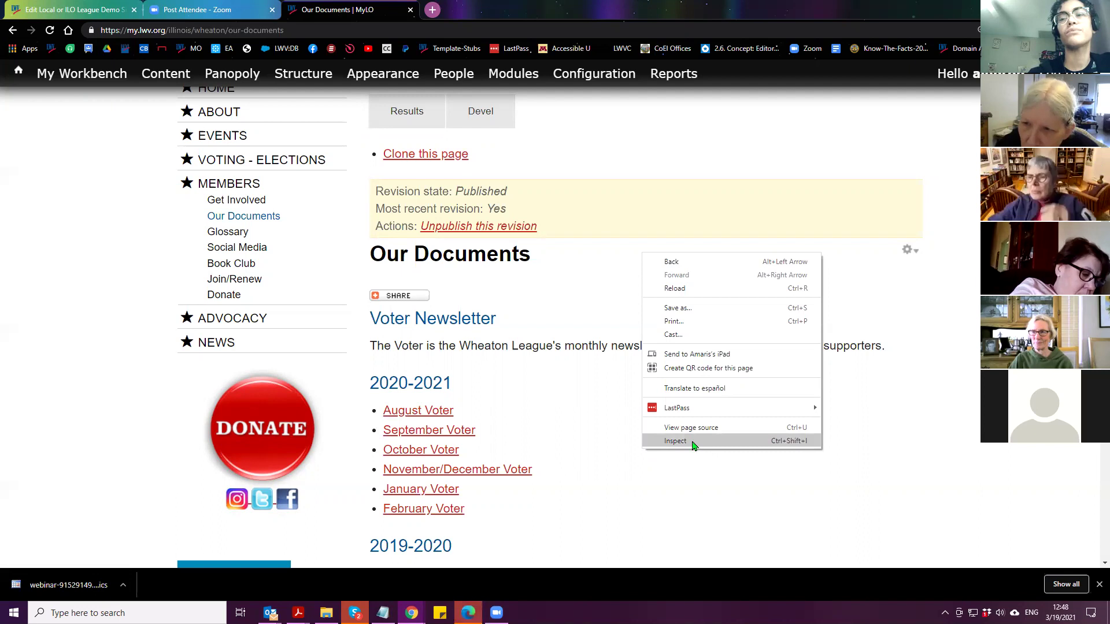
click(693, 442)
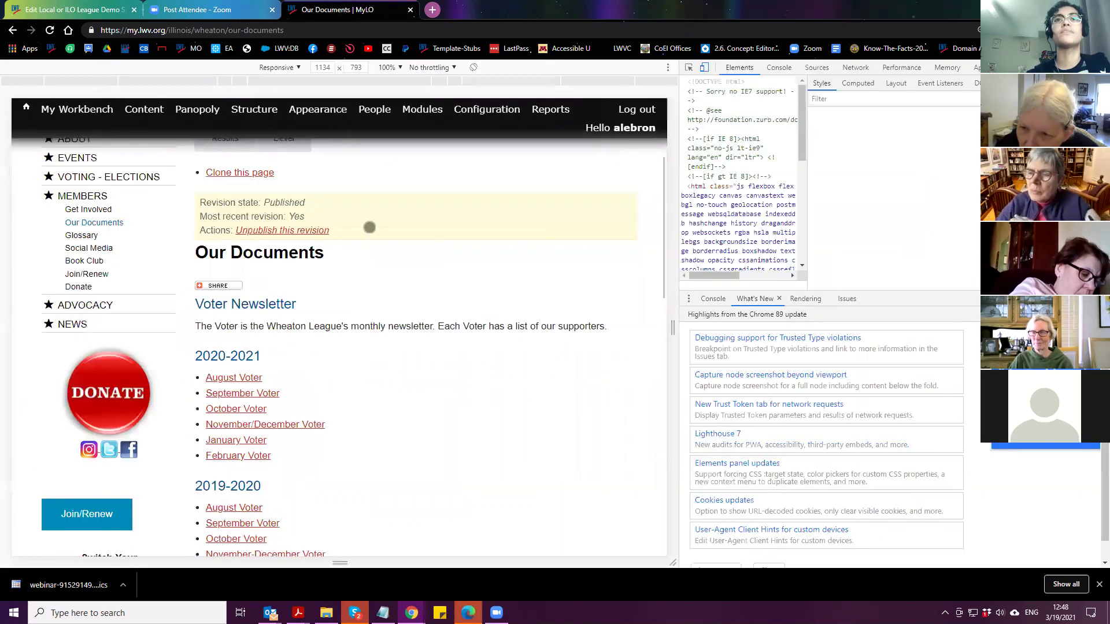
Preview the page at iPad size, then close DevTools and return to the demo site window
click(282, 68)
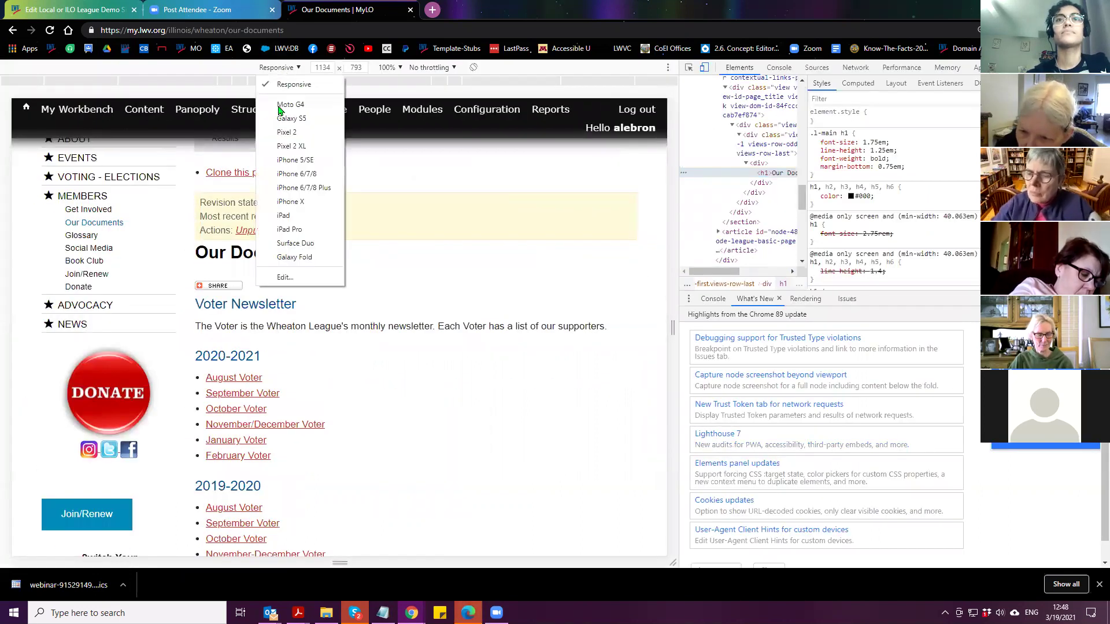
click(285, 216)
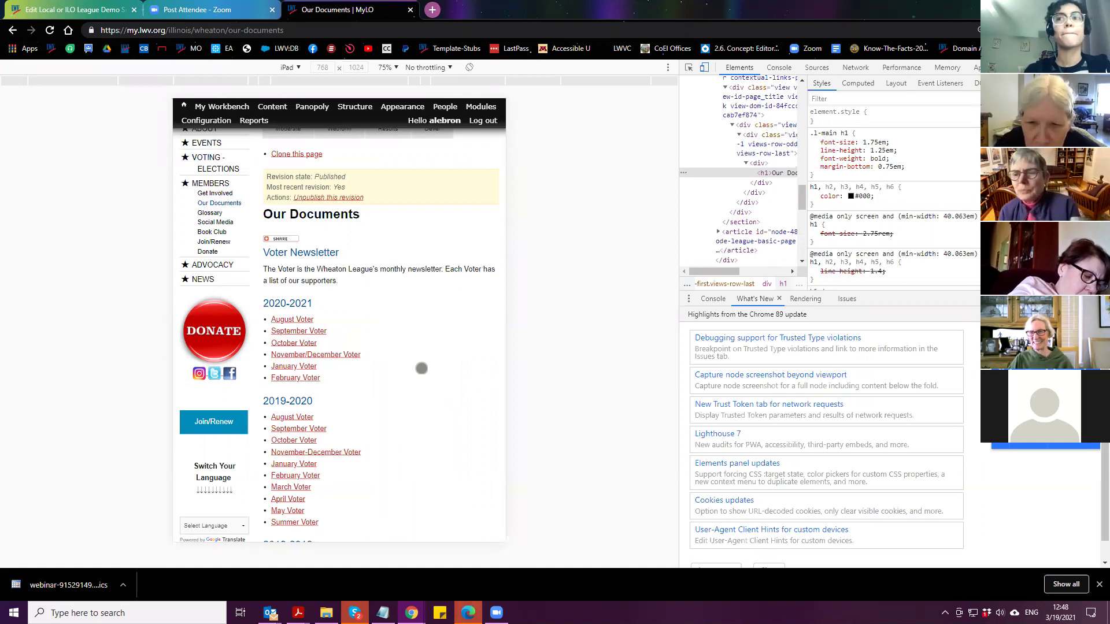
key(F12)
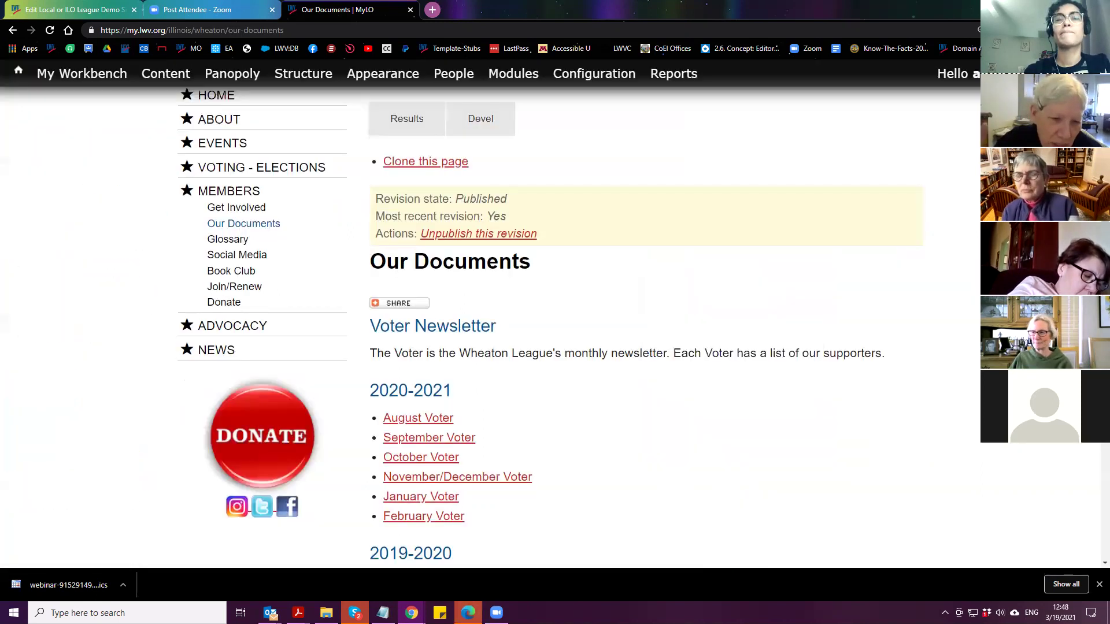
mouse_move(428, 86)
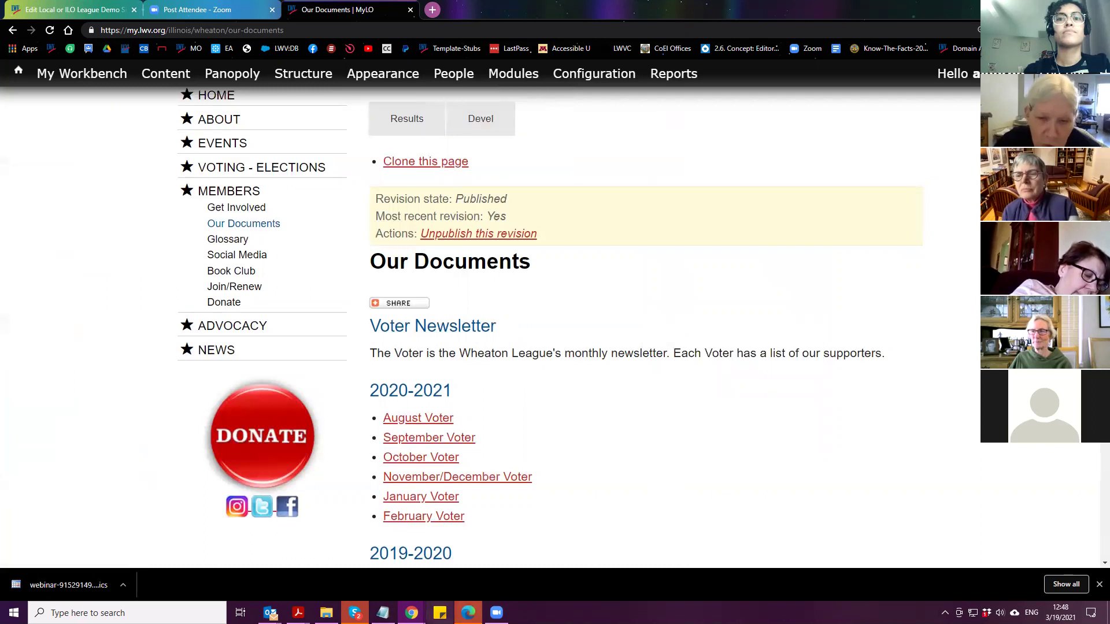
click(468, 613)
key(F12)
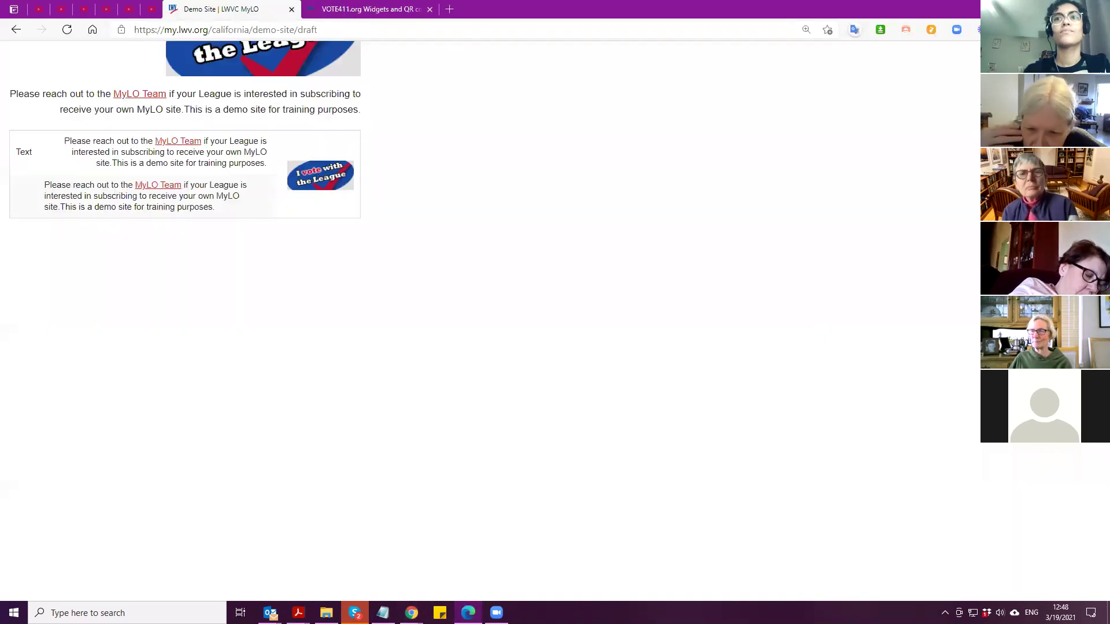
scroll(531, 250, up, 1)
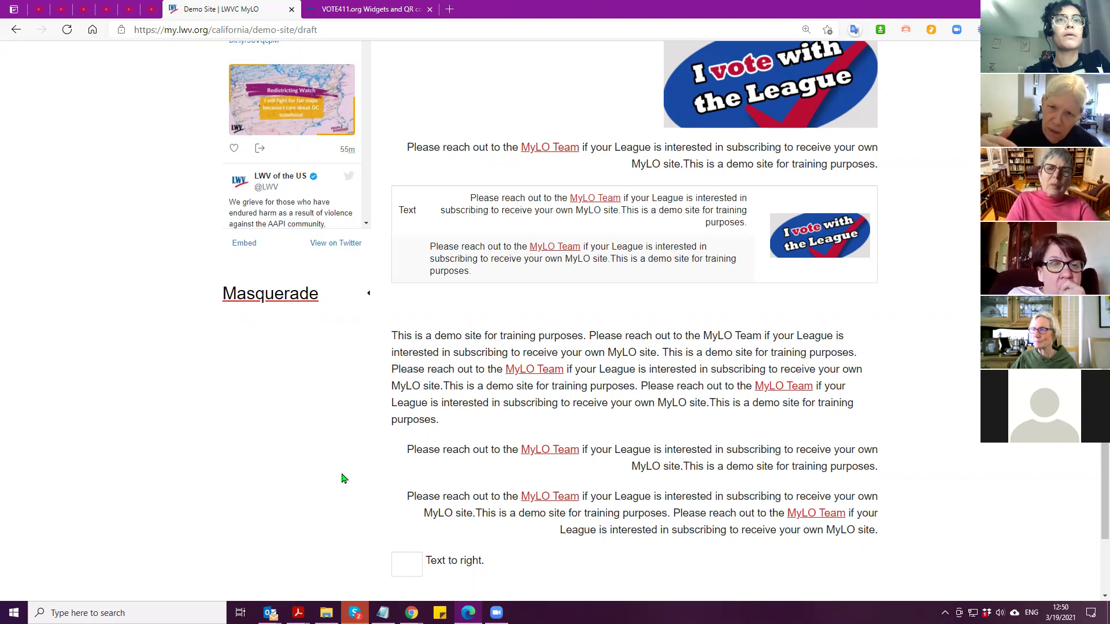
scroll(340, 481, up, 3)
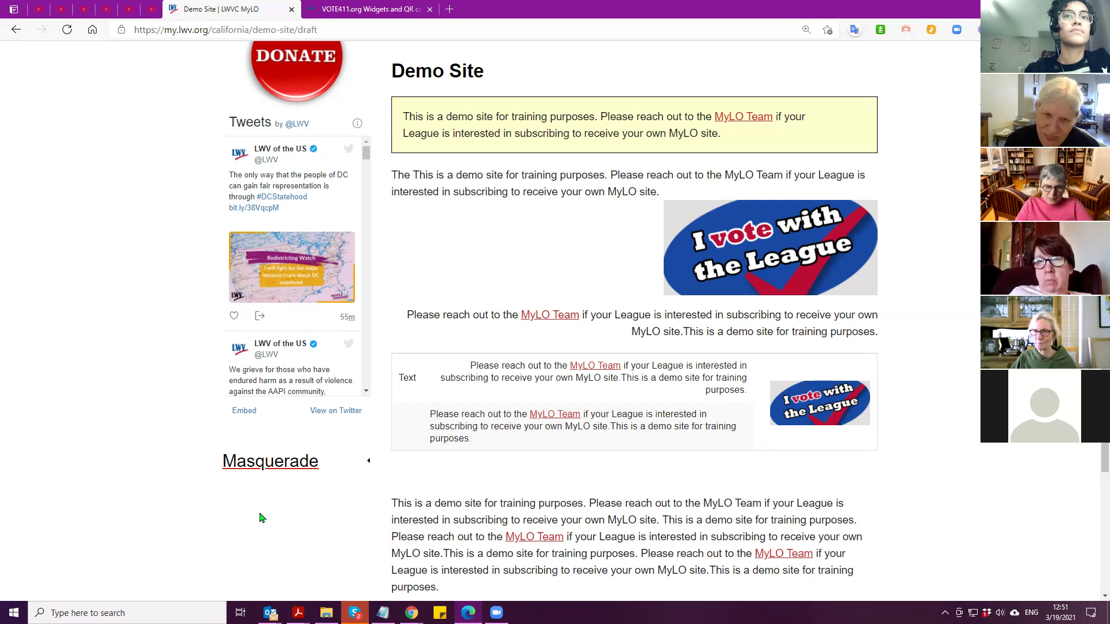
Open Manage Files from the Administer League Site Menu
scroll(260, 518, up, 6)
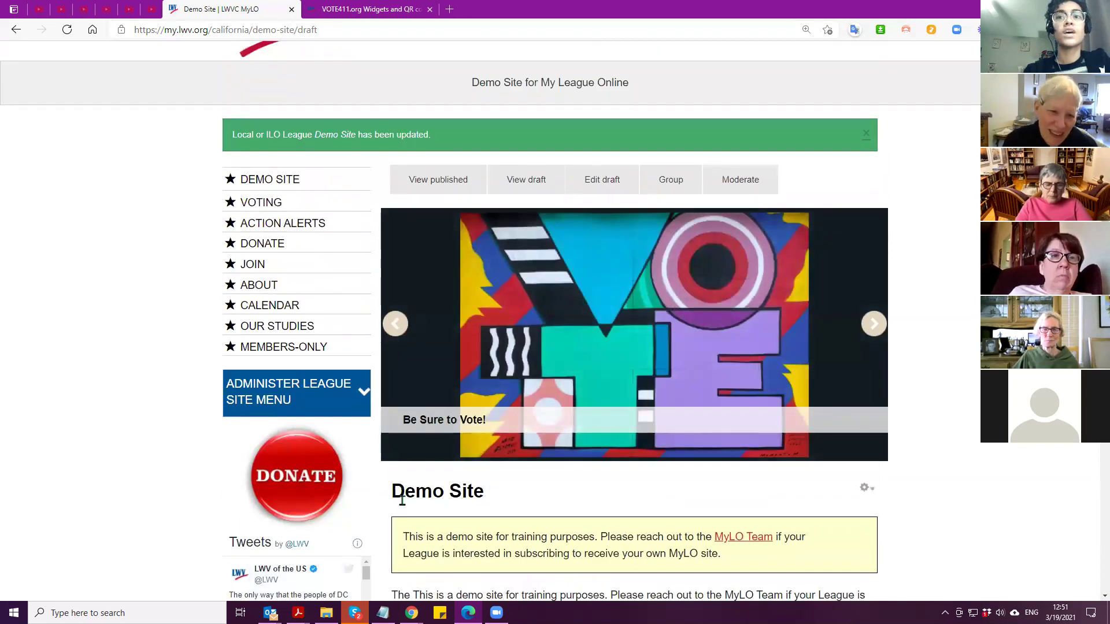
click(279, 396)
scroll(248, 317, down, 3)
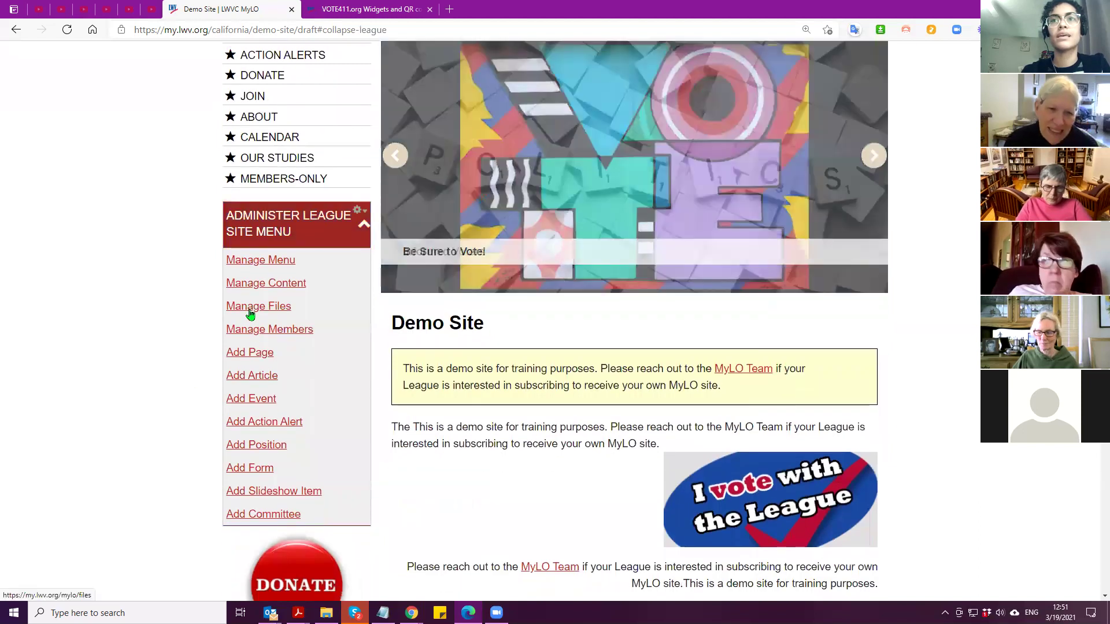
click(251, 312)
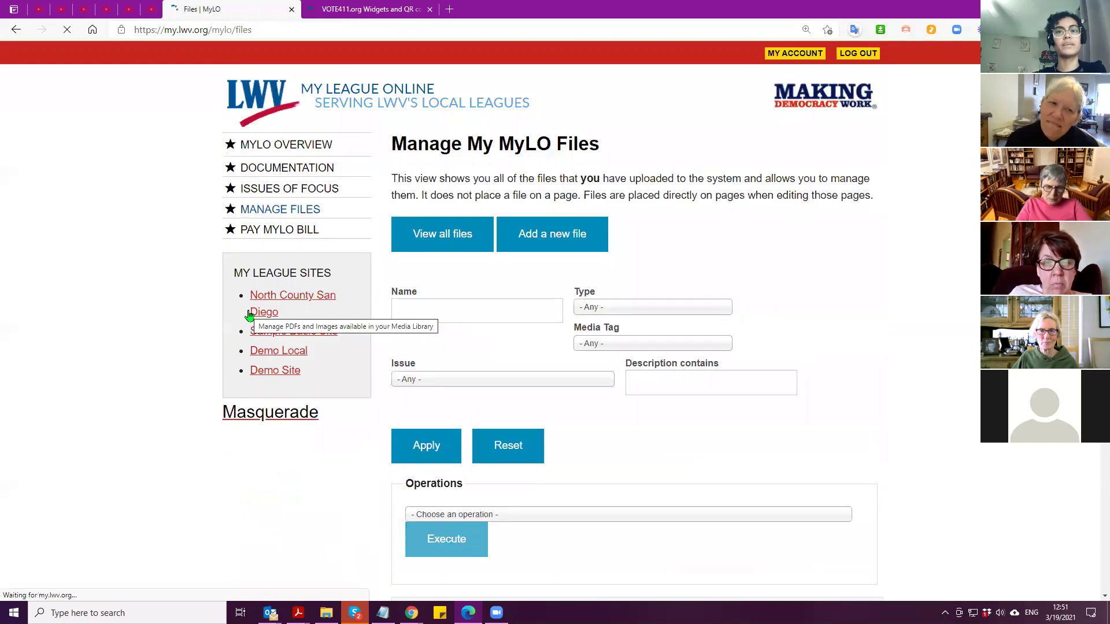
Filter the files by name 'vote' and type Image
scroll(257, 422, down, 3)
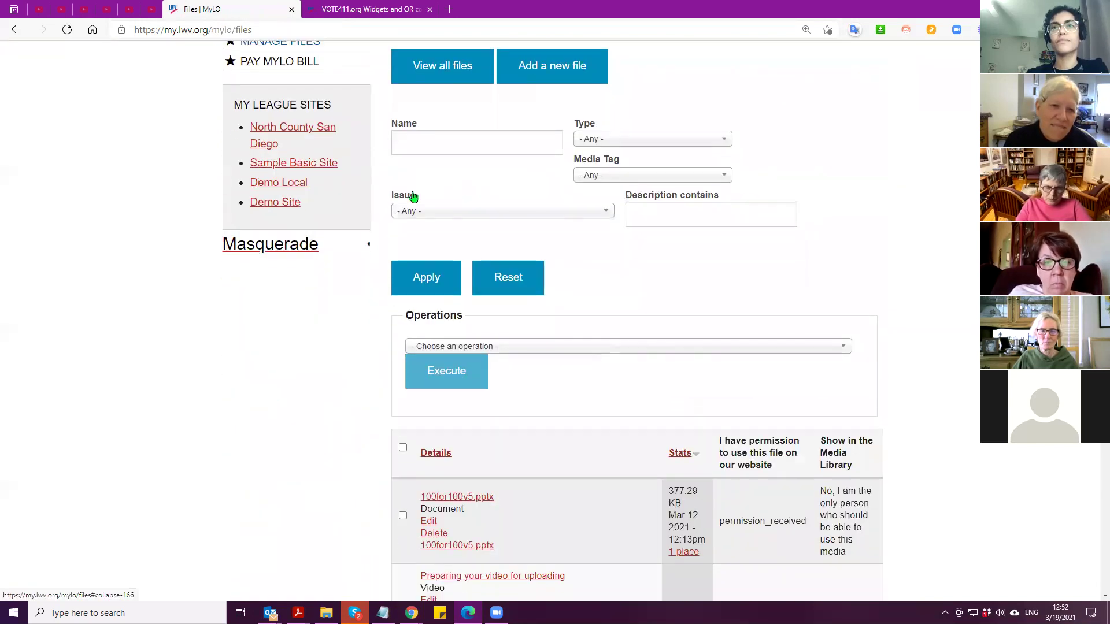
click(427, 148)
text(vote)
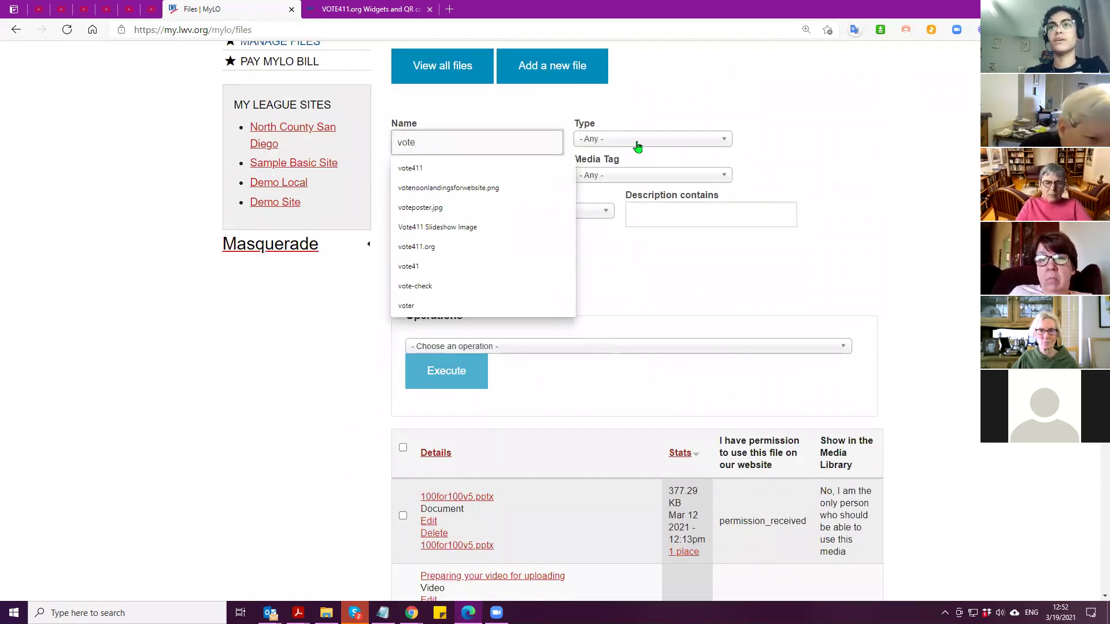
click(638, 143)
click(613, 224)
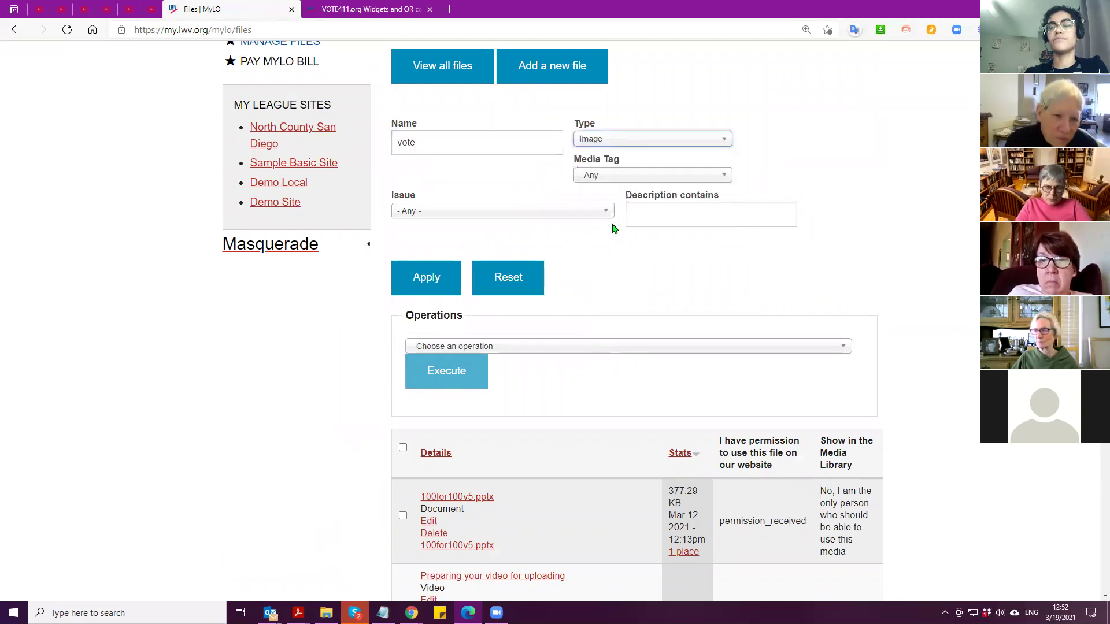
click(415, 291)
Look through the filtered results and go back to the Demo Site page
scroll(318, 480, down, 2)
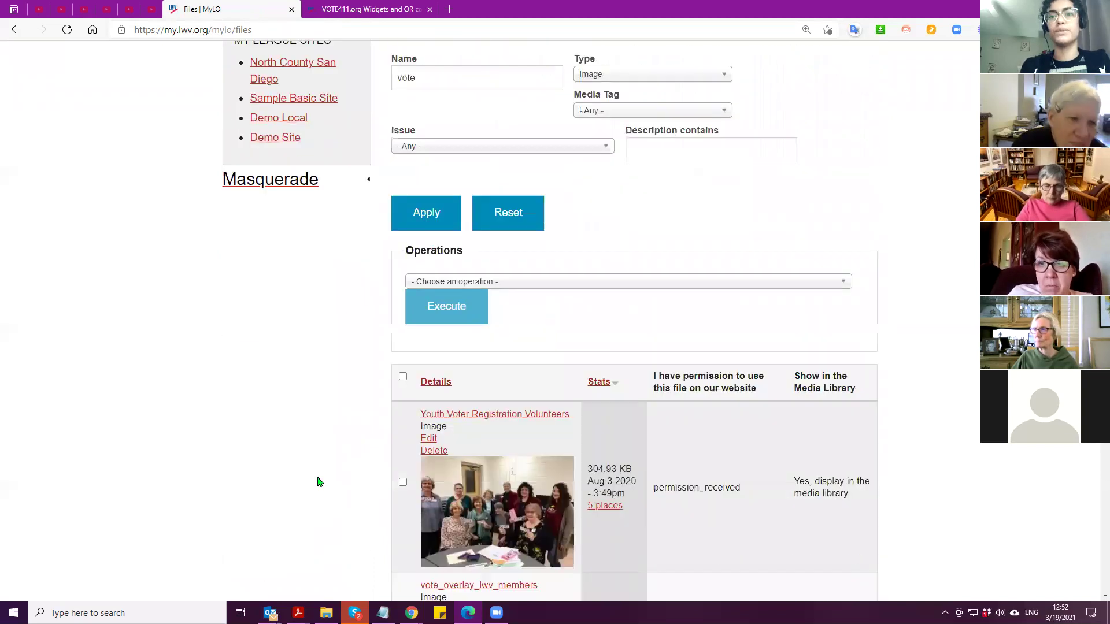
scroll(335, 431, down, 15)
scroll(332, 446, up, 18)
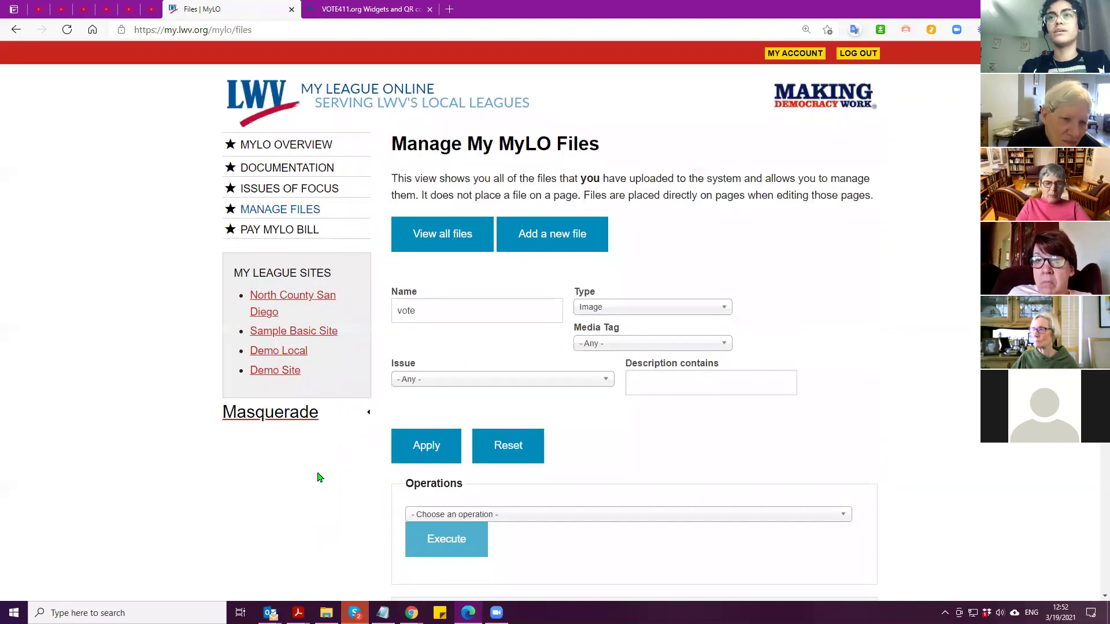
scroll(272, 453, down, 7)
scroll(254, 434, up, 7)
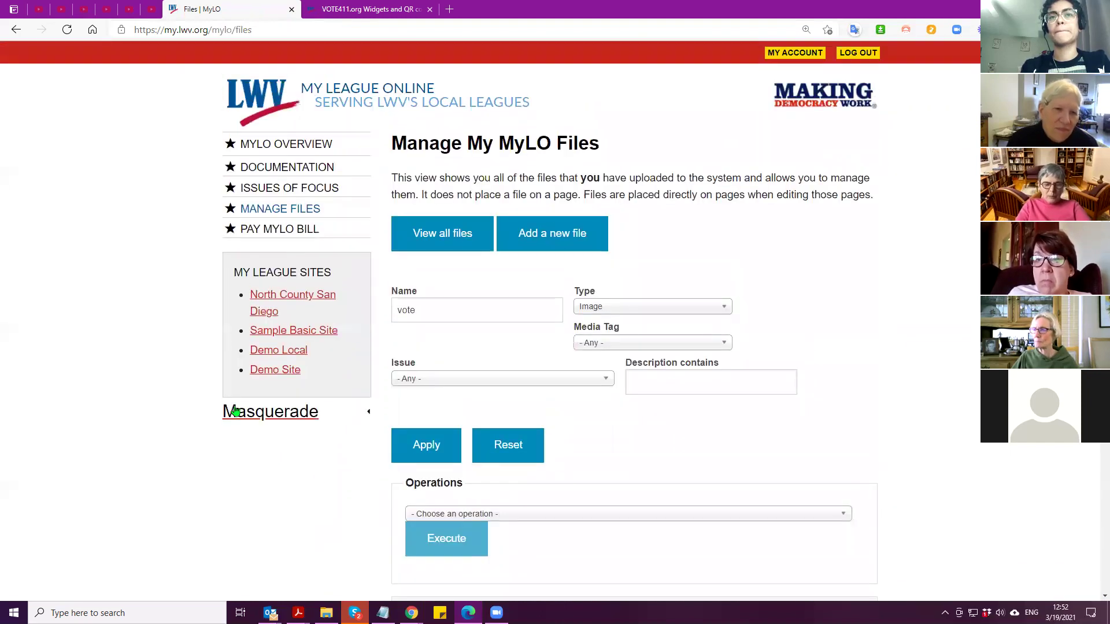
click(276, 369)
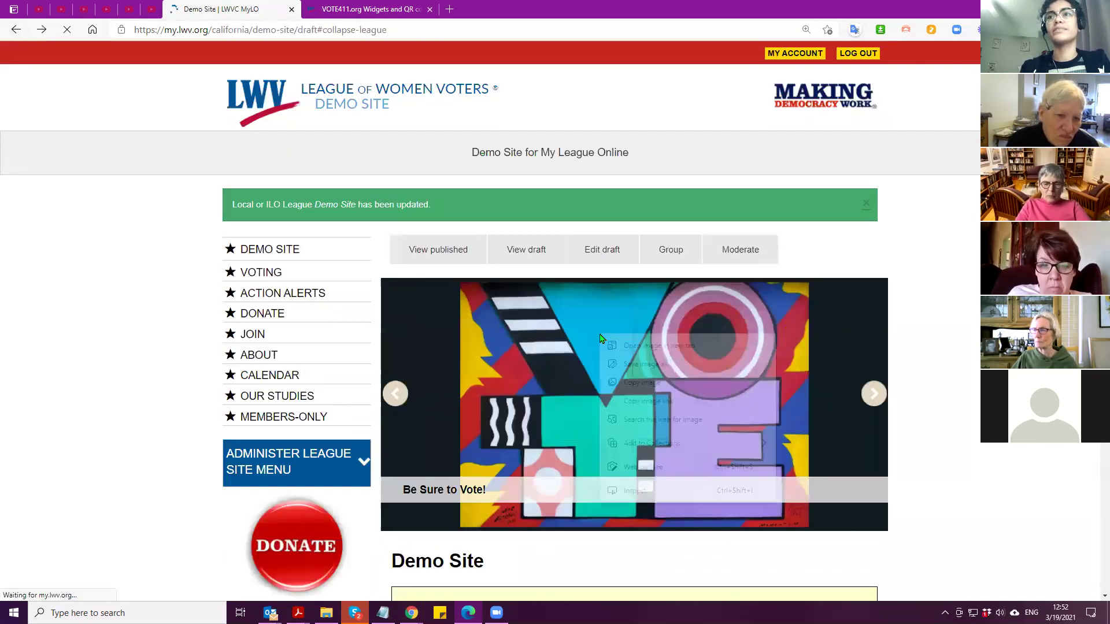
Open the slideshow image in a new tab and copy its file name xepuabiilko
right_click(598, 335)
click(636, 344)
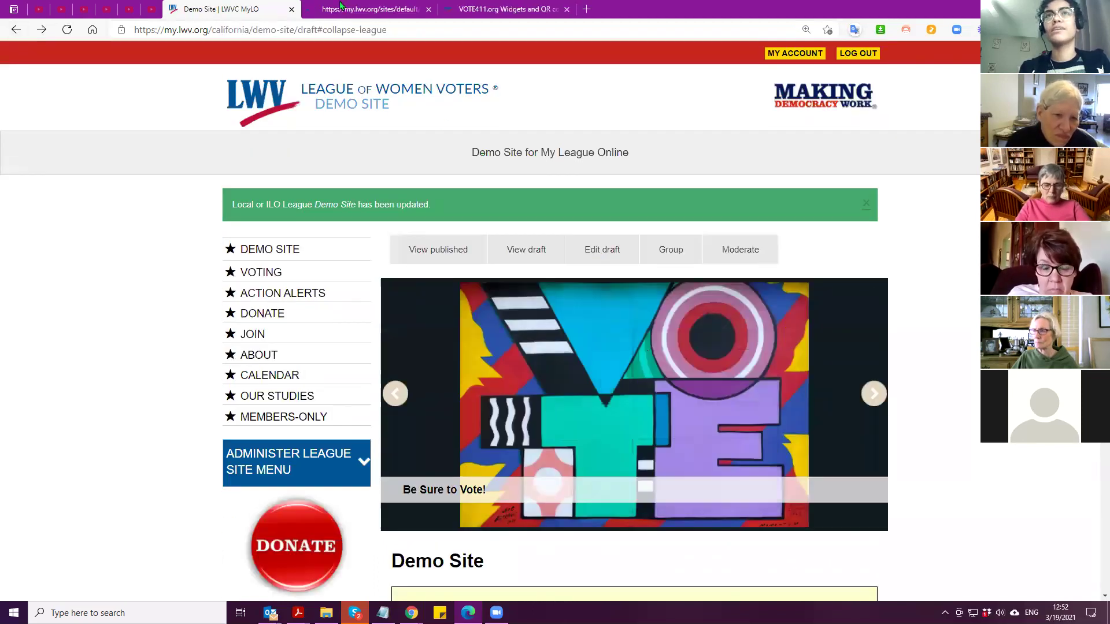
click(363, 10)
drag(537, 29, 584, 30)
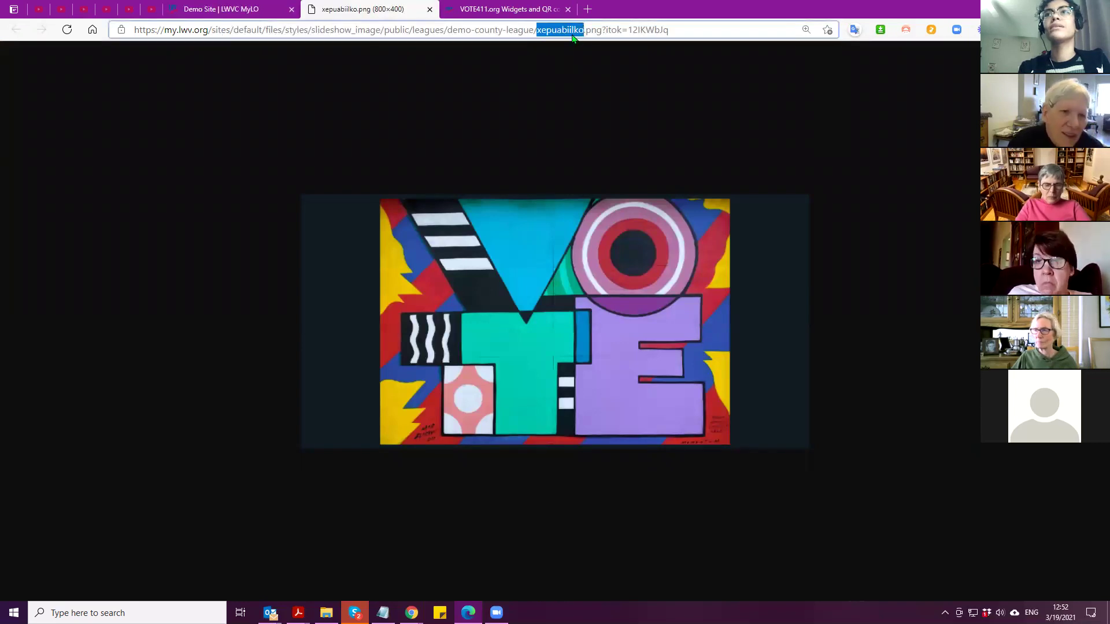
right_click(572, 36)
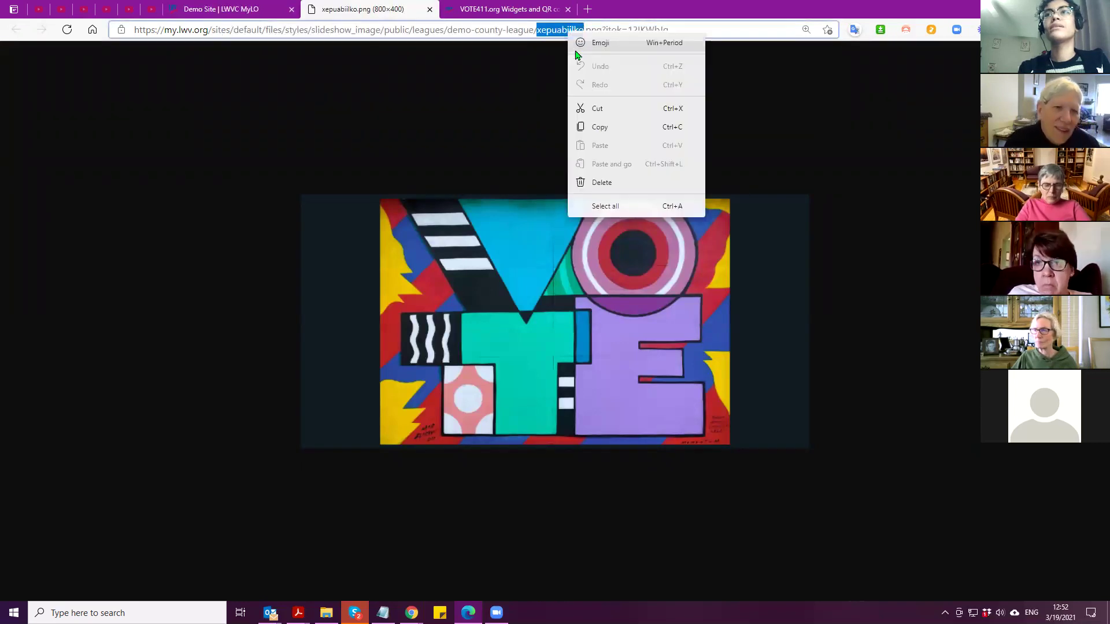
click(601, 129)
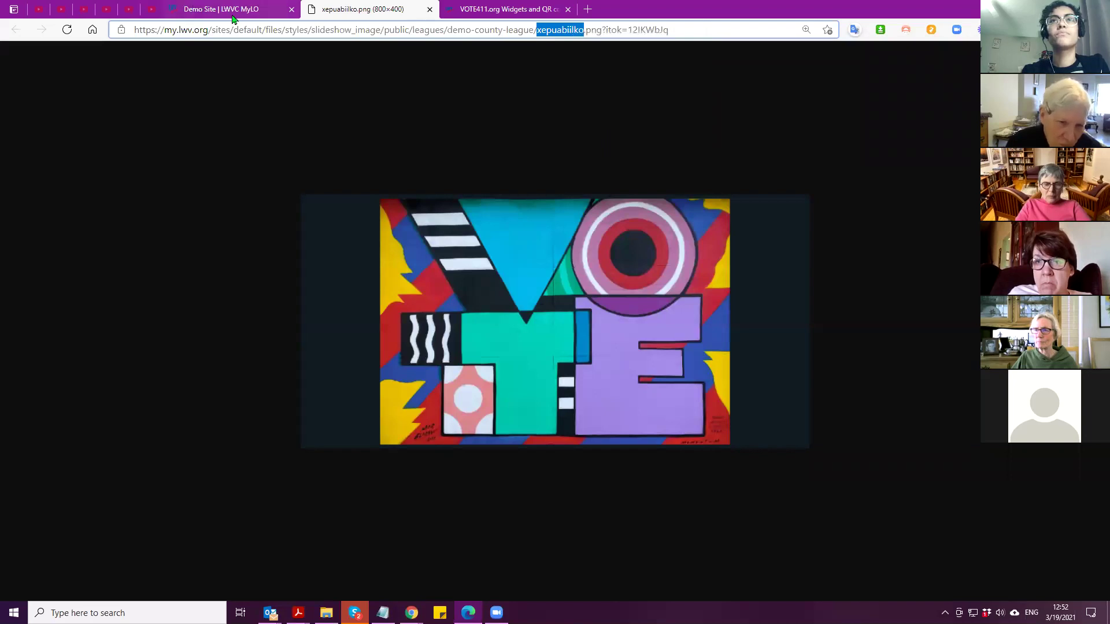
Return to the Demo Site tab and expand the league administration links
click(231, 9)
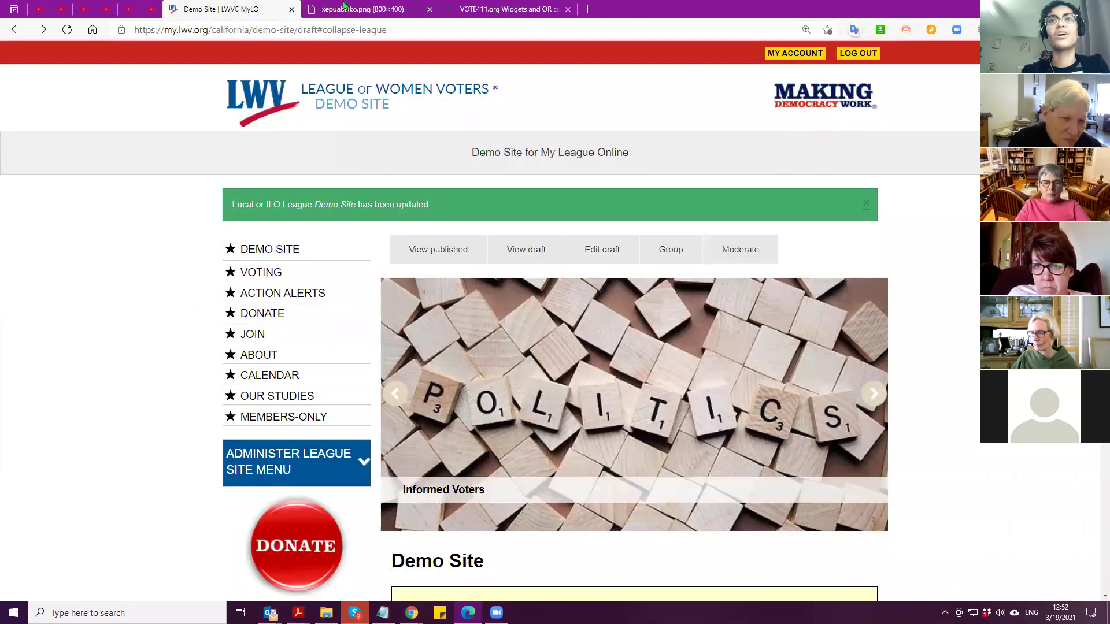
scroll(237, 394, down, 4)
click(275, 223)
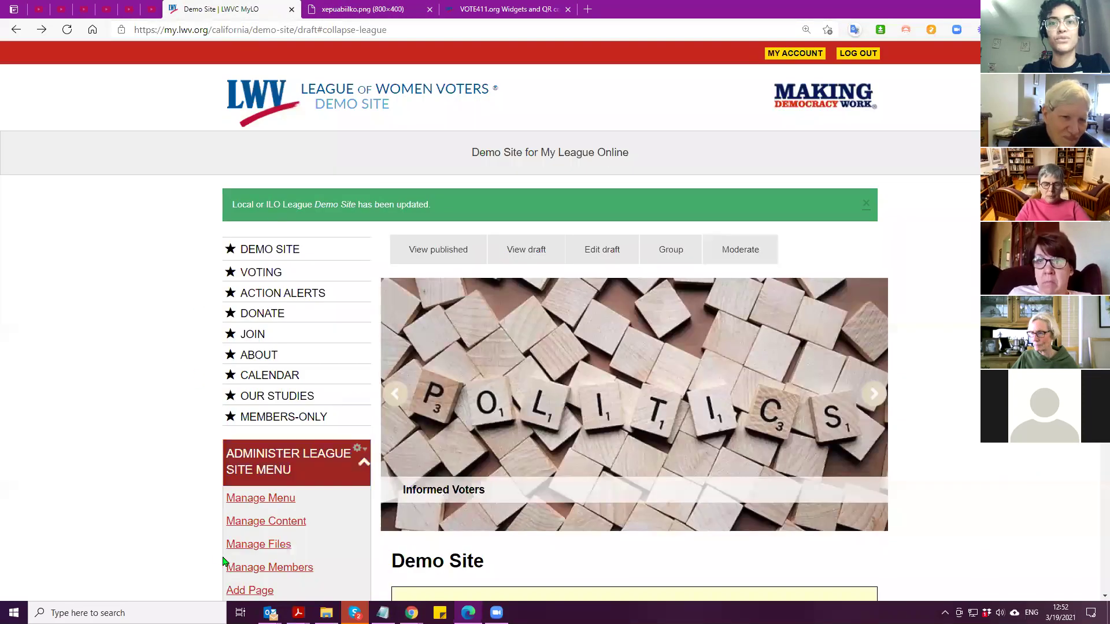
In Manage Files, search for xepuabiilko and open xepuabiilko.png for editing
click(243, 547)
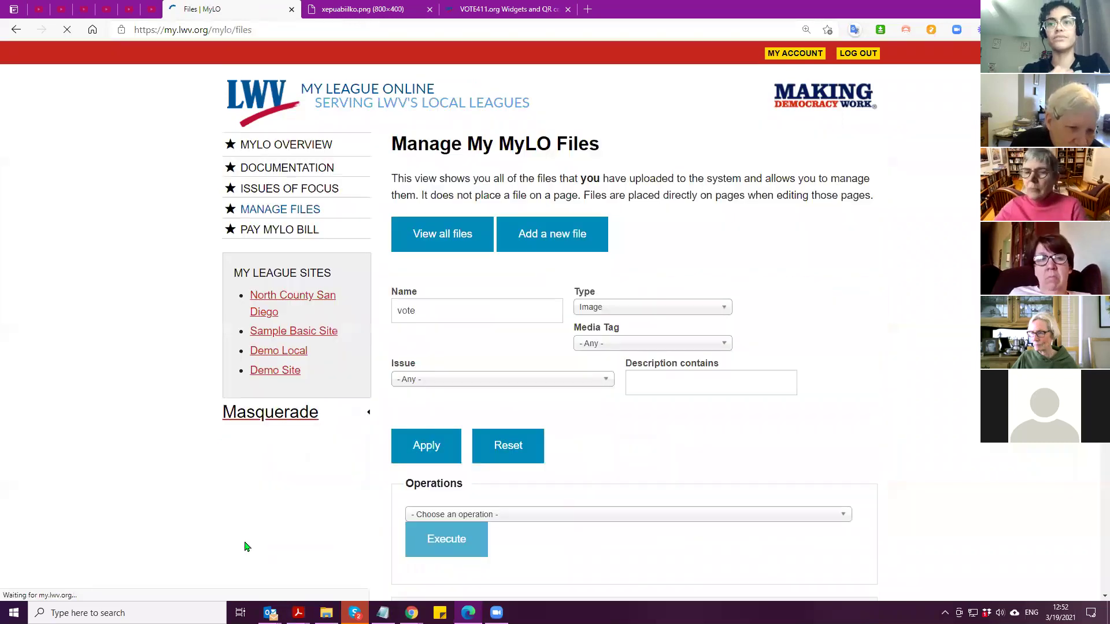
double_click(439, 314)
key(BackSpace)
key(ctrl+v)
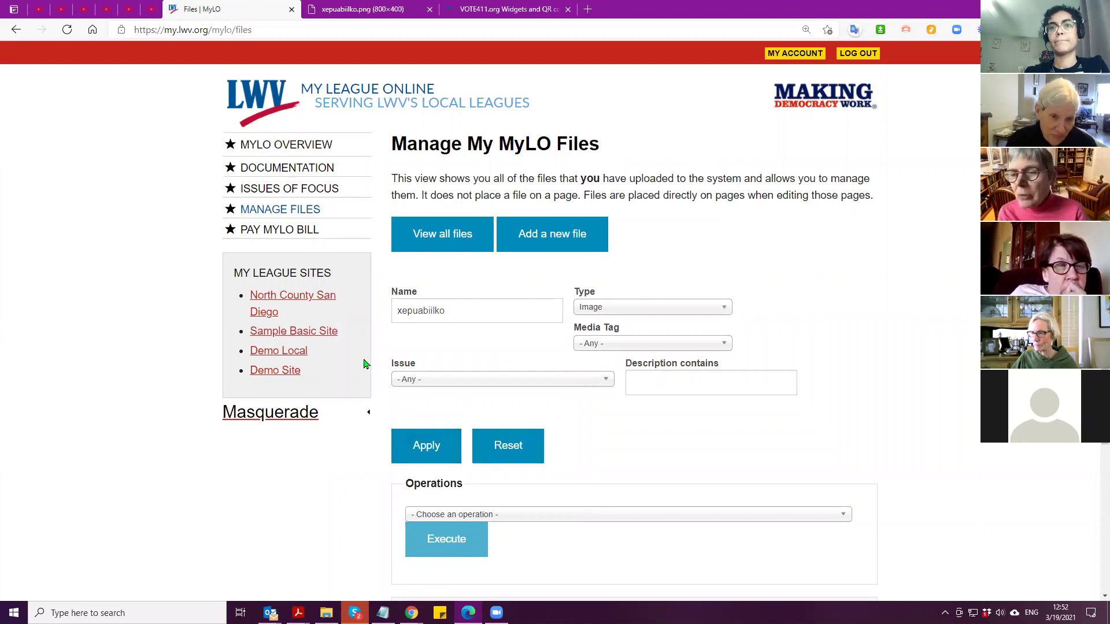
scroll(356, 370, down, 3)
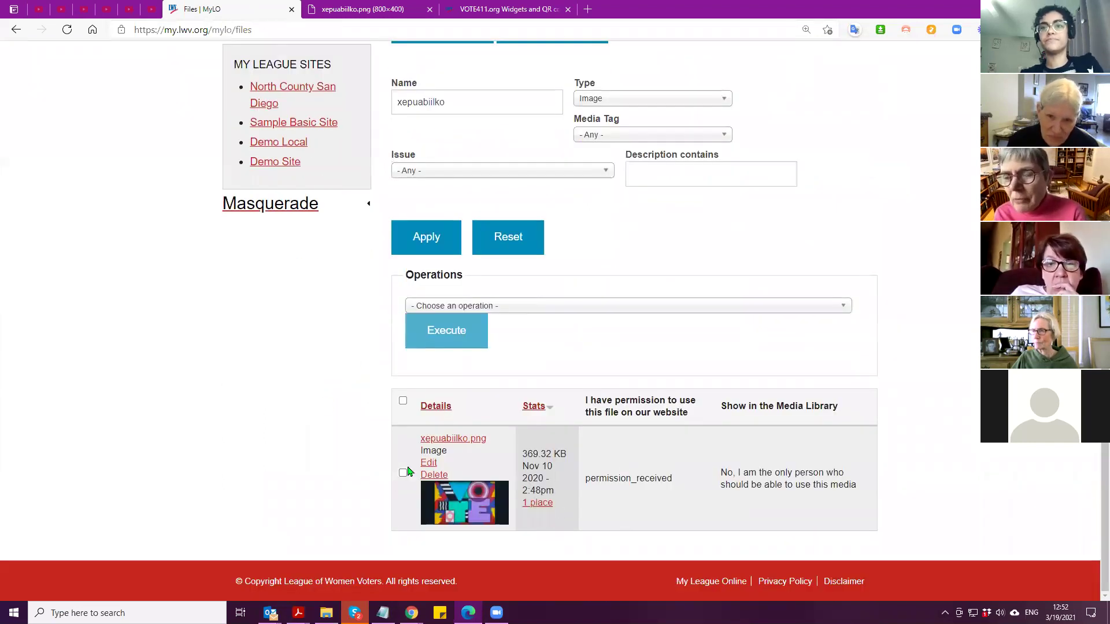
click(429, 463)
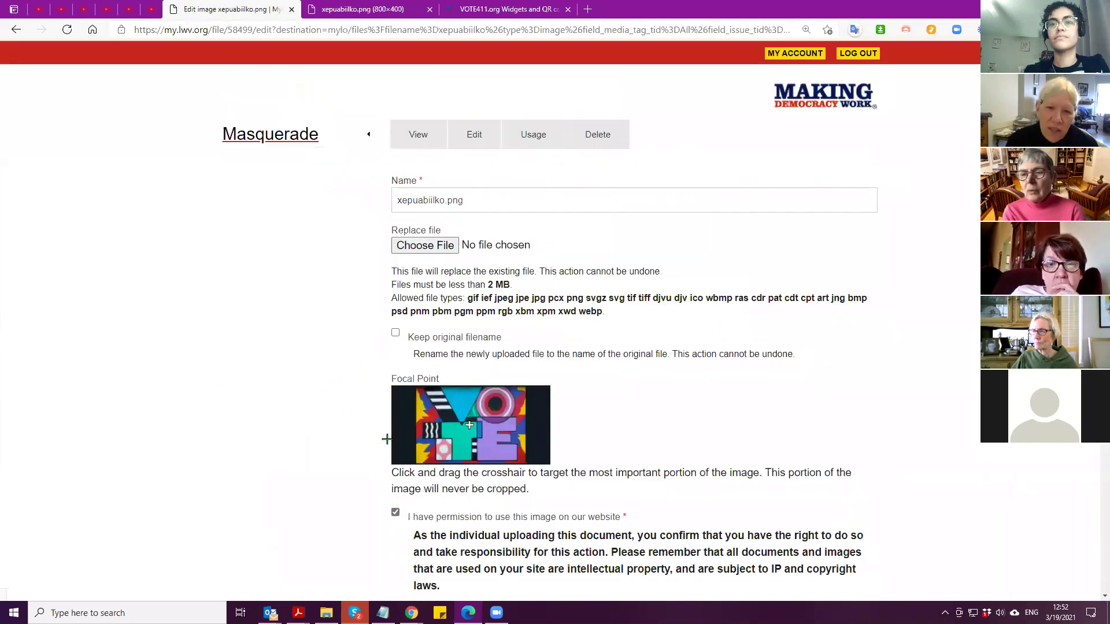
Rename the image to 'VOTE colorful mural (xepuabiilko)'
scroll(305, 379, down, 6)
scroll(306, 380, down, 8)
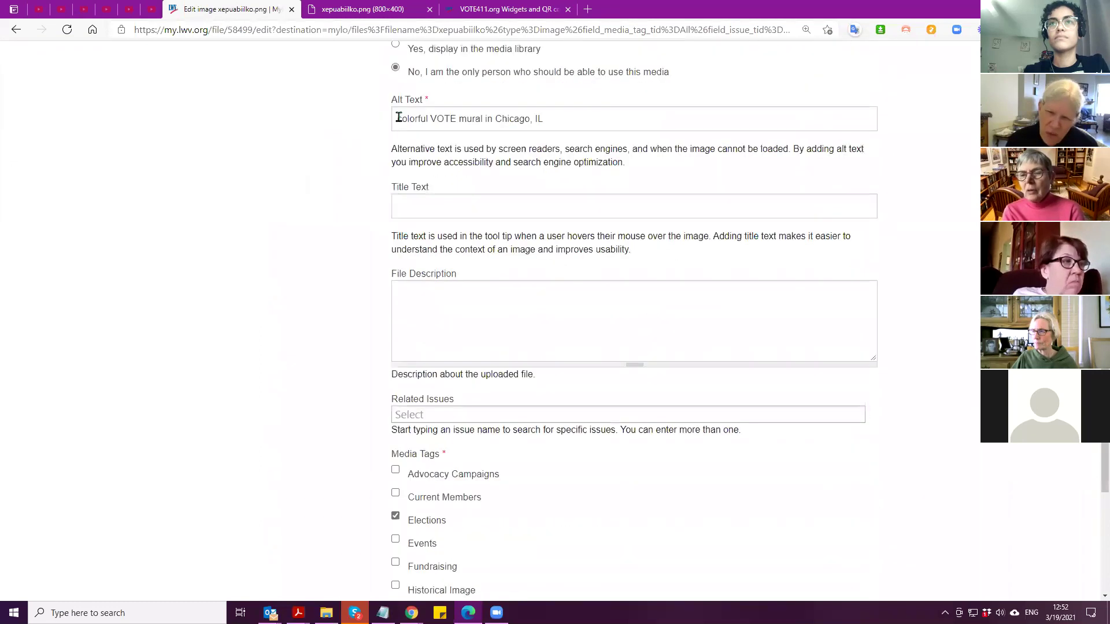
scroll(347, 289, up, 2)
scroll(366, 408, up, 12)
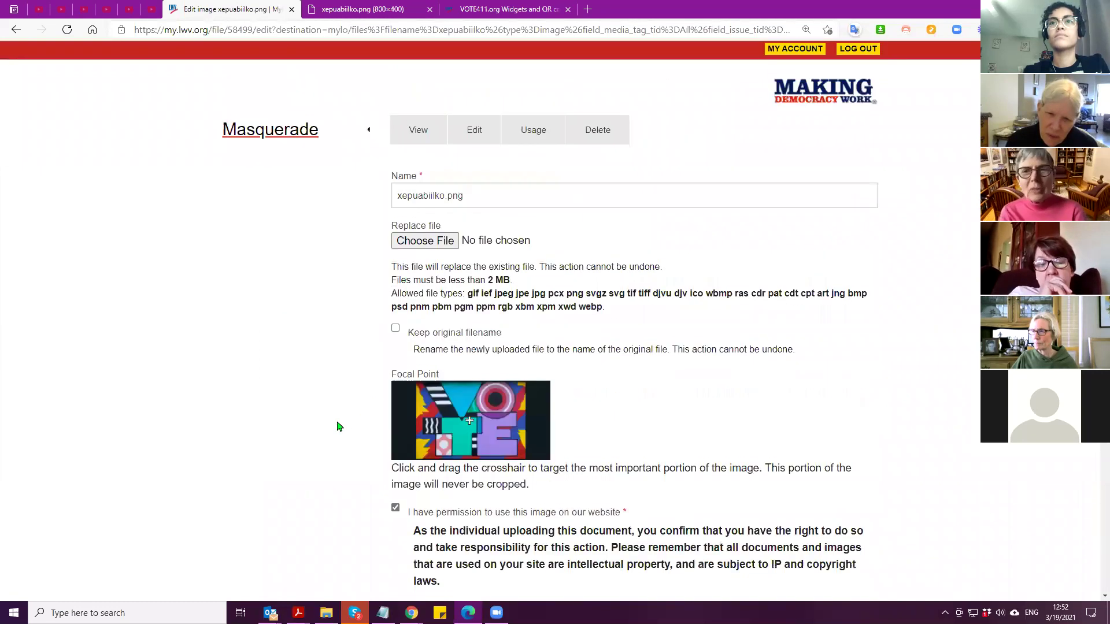
triple_click(496, 202)
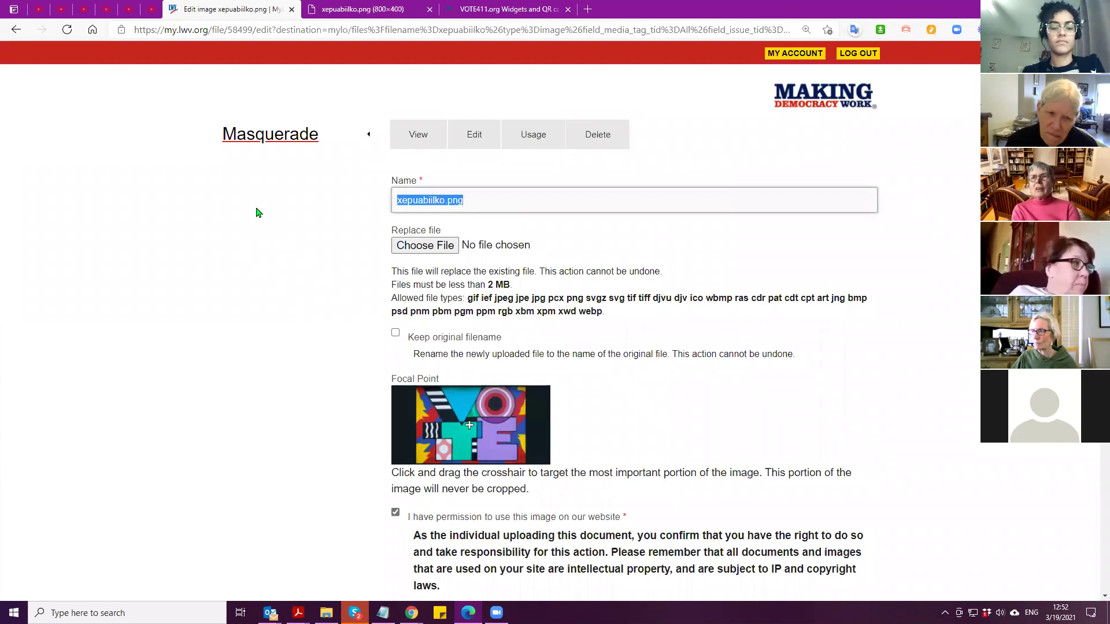
text(V)
key(BackSpace)
text(VOTE)
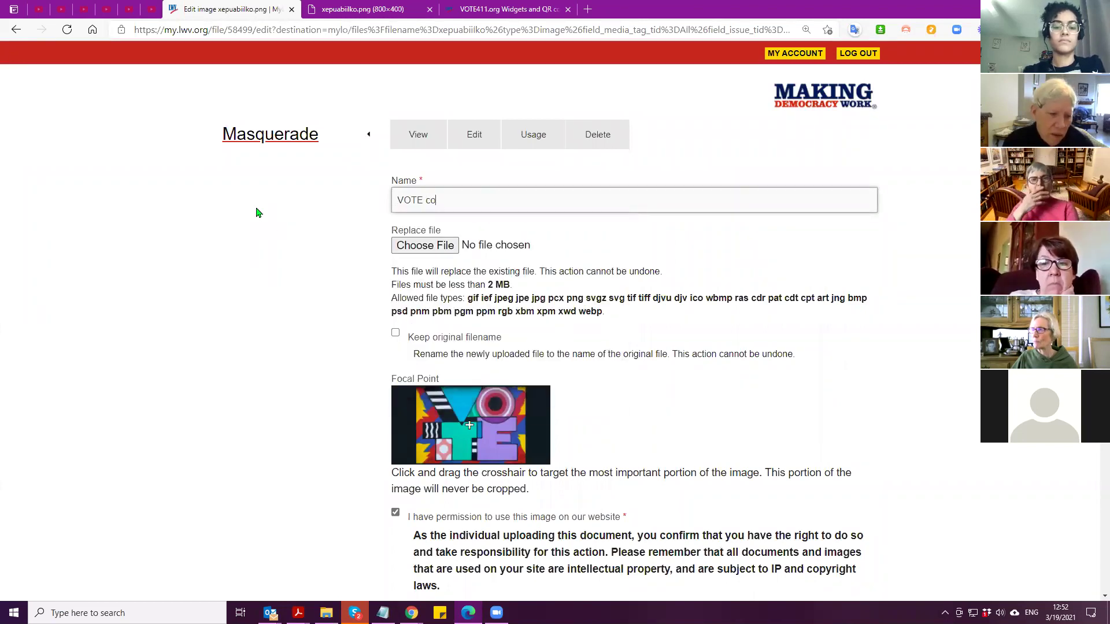
text( colorful mural ()
key(ctrl+v)
text())
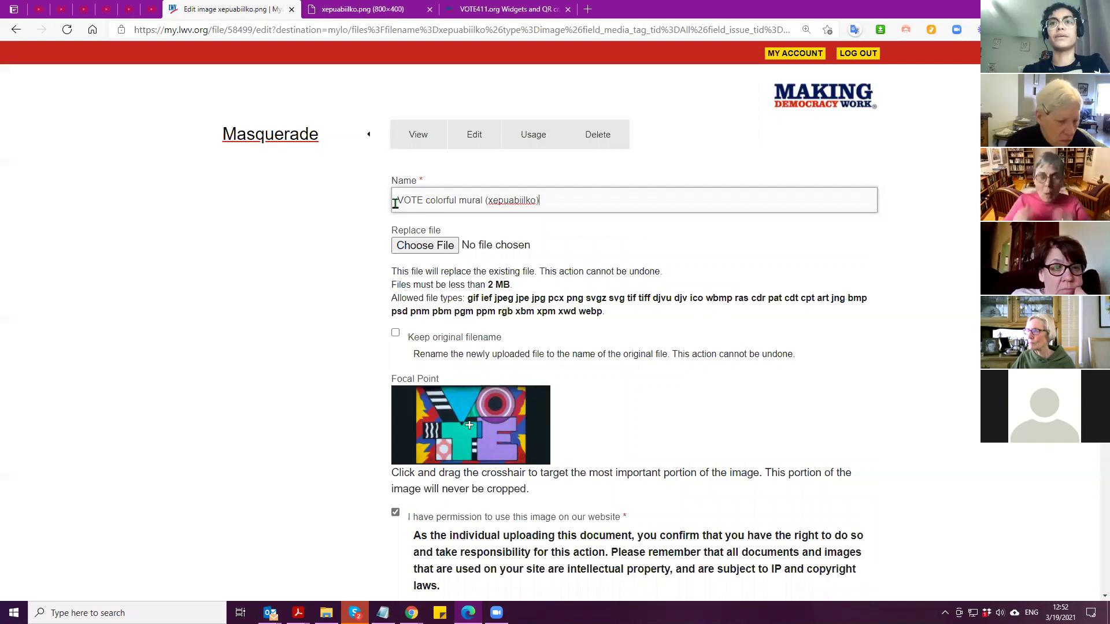
Check the new title and save the image details
drag(394, 200, 482, 199)
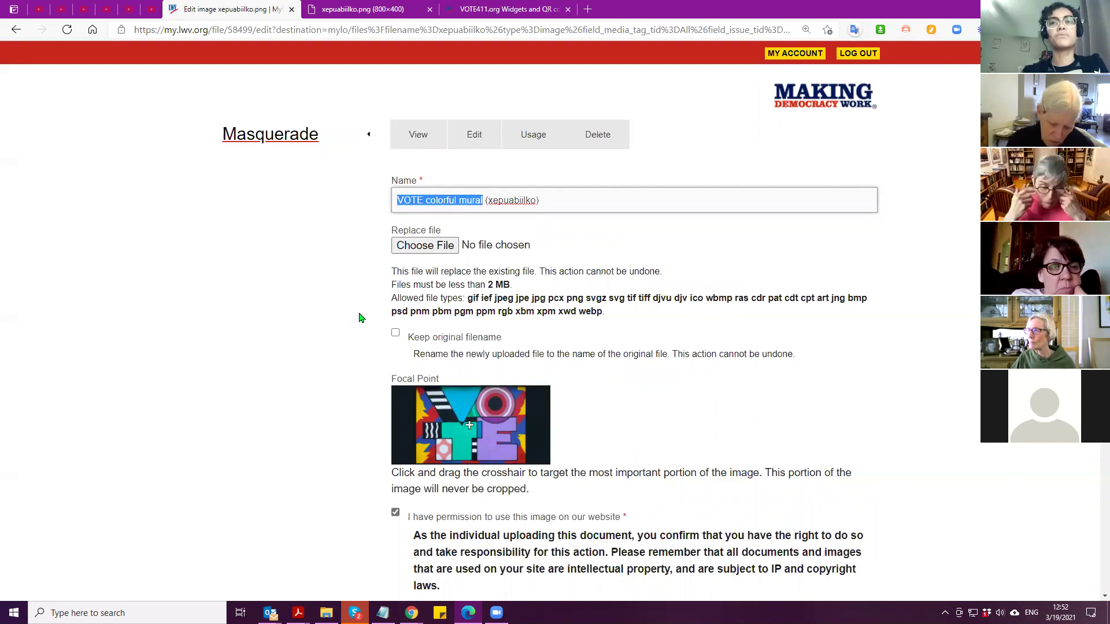
click(330, 350)
scroll(331, 370, down, 15)
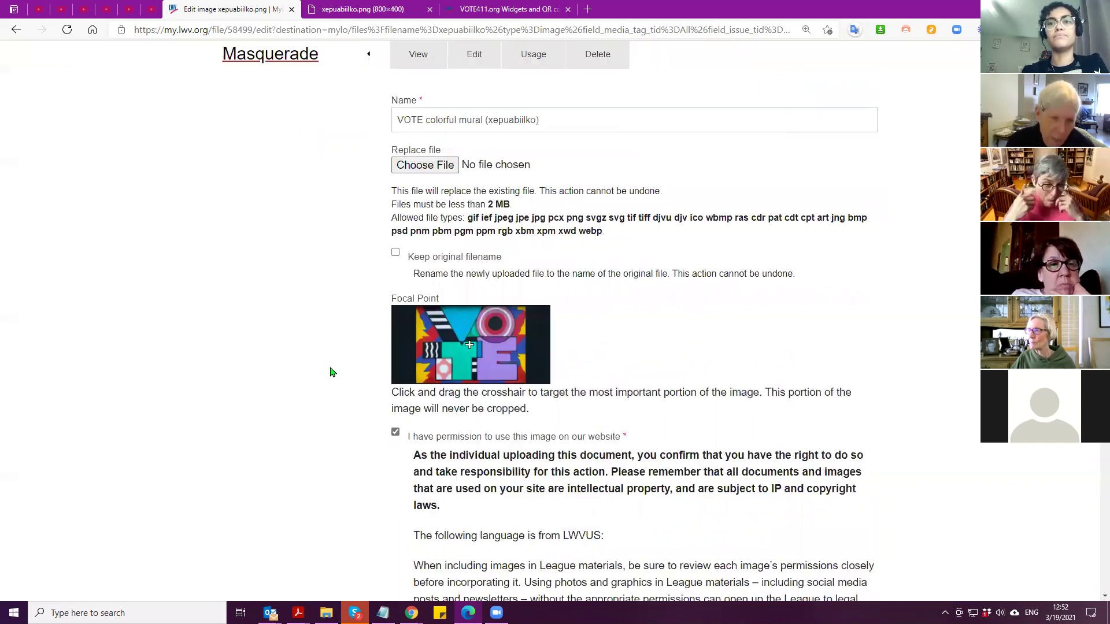
scroll(331, 379, up, 2)
scroll(328, 379, up, 2)
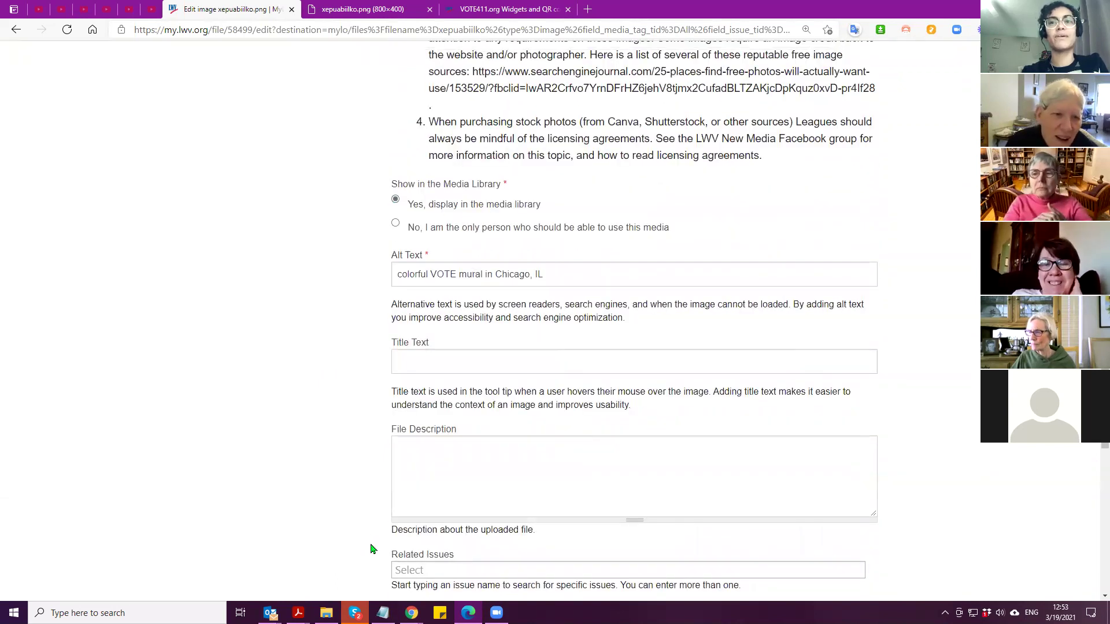
scroll(359, 368, down, 8)
click(422, 524)
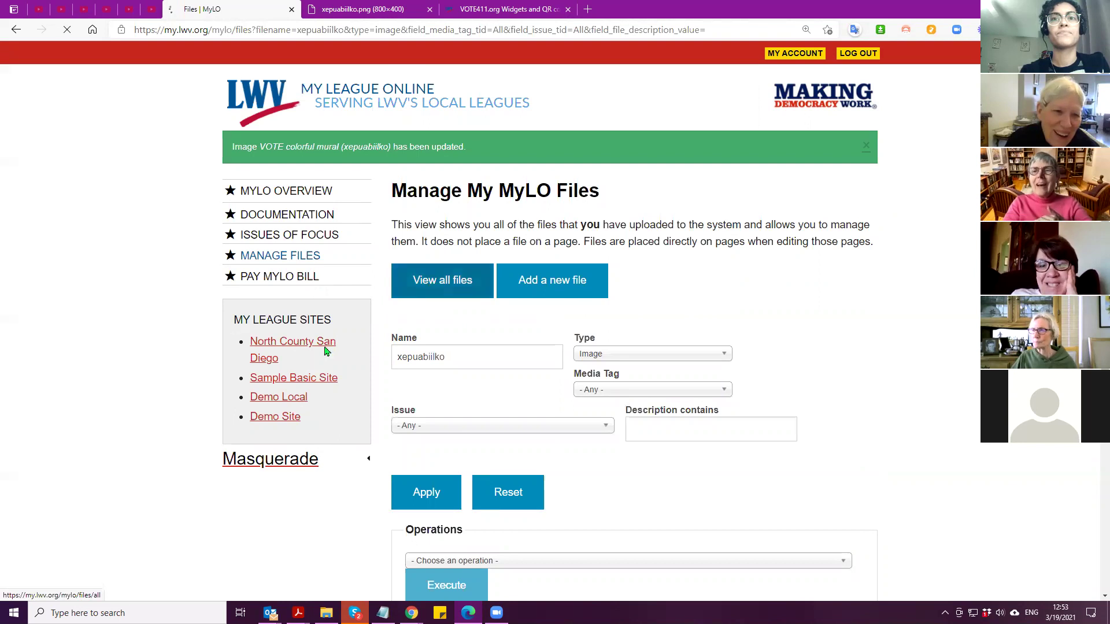
Go to the Demo Site home page, close the image preview and VOTE411 tabs, and expand the admin links
click(274, 417)
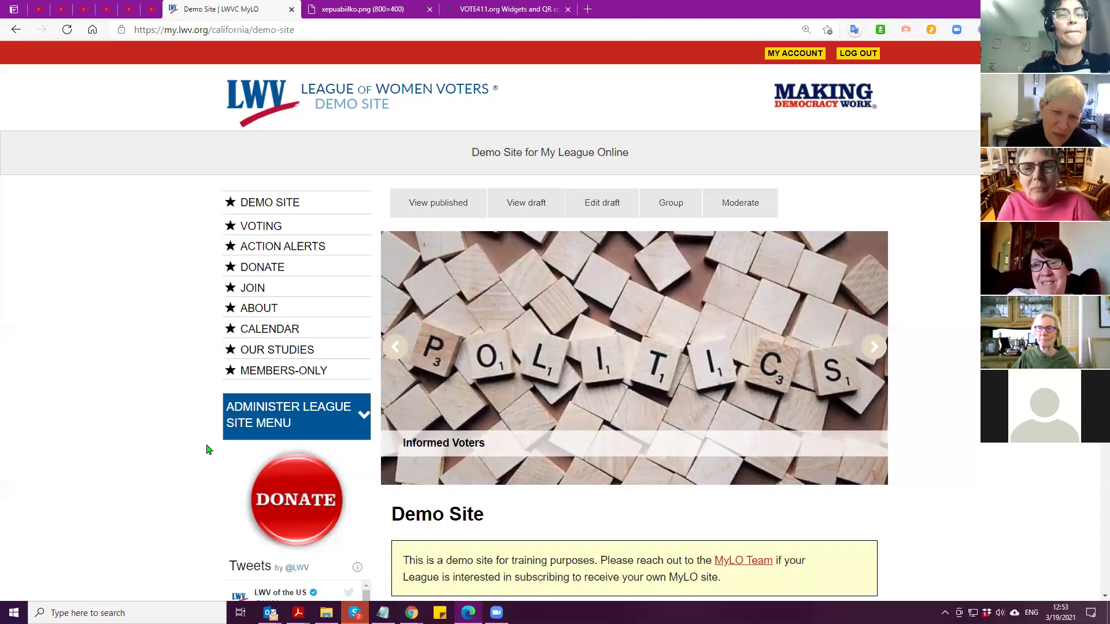
click(429, 9)
click(429, 9)
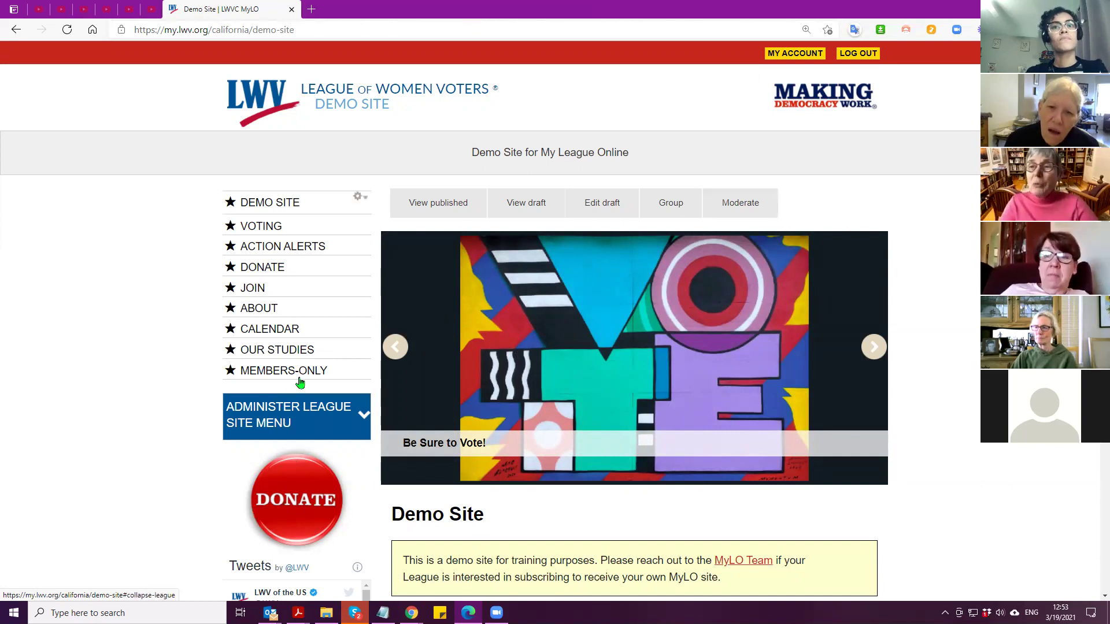
scroll(283, 351, down, 1)
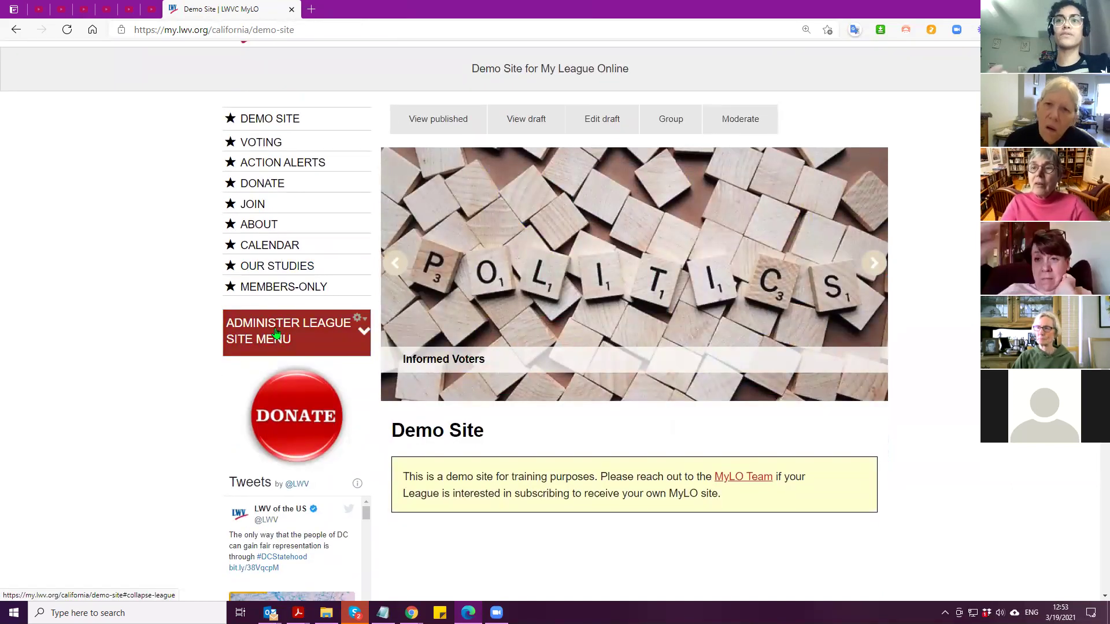
scroll(196, 347, down, 3)
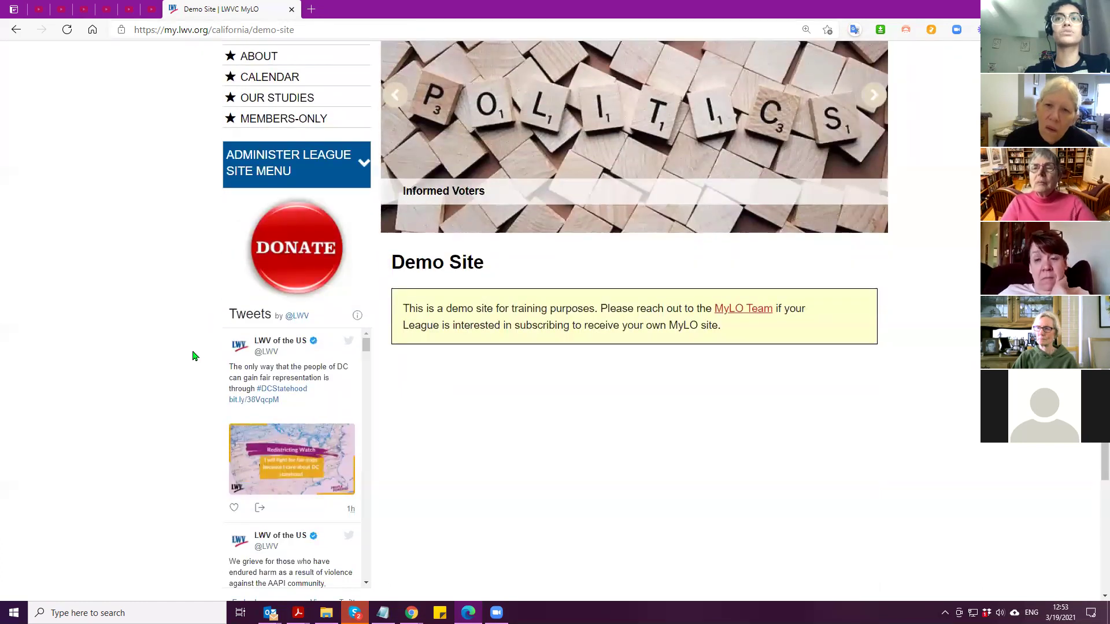
click(280, 172)
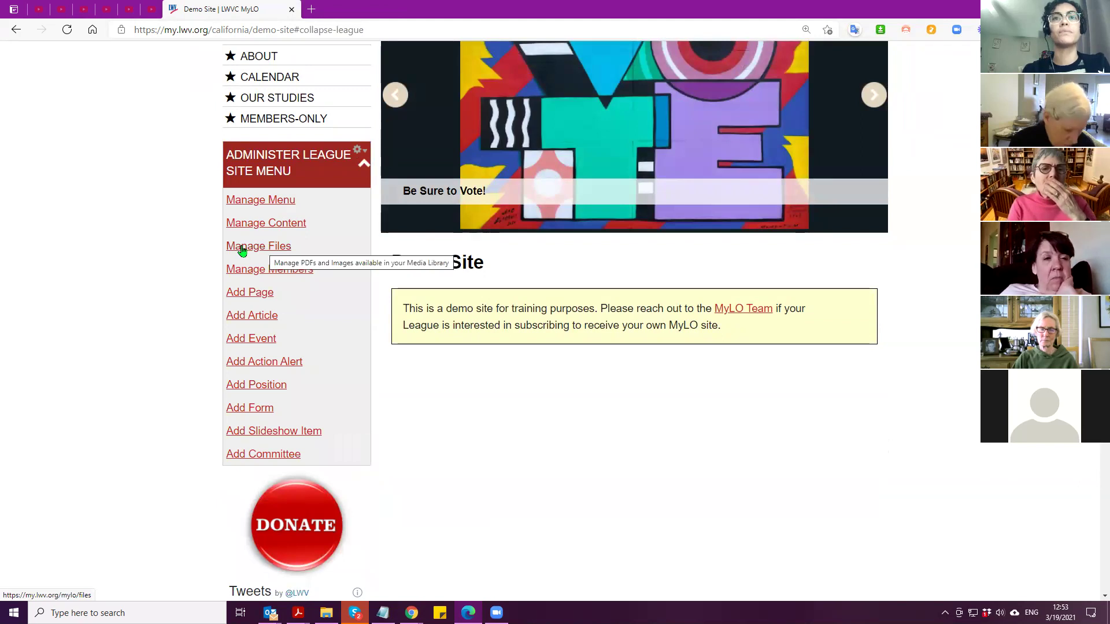
Open the site's file management page and look over its name filter
click(247, 251)
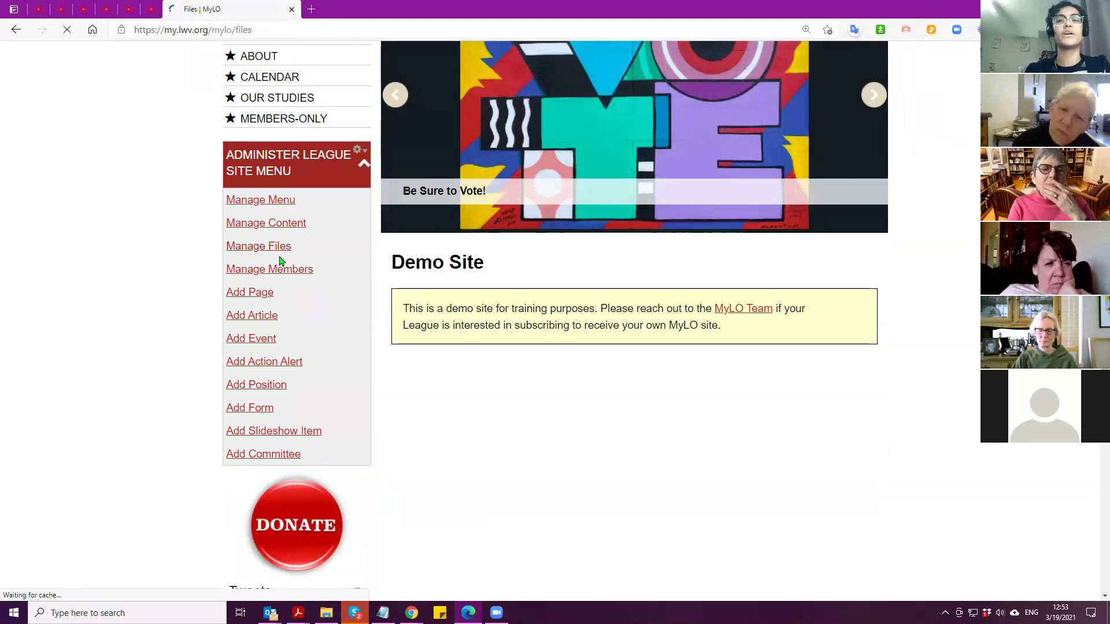
scroll(454, 284, down, 2)
scroll(445, 284, down, 2)
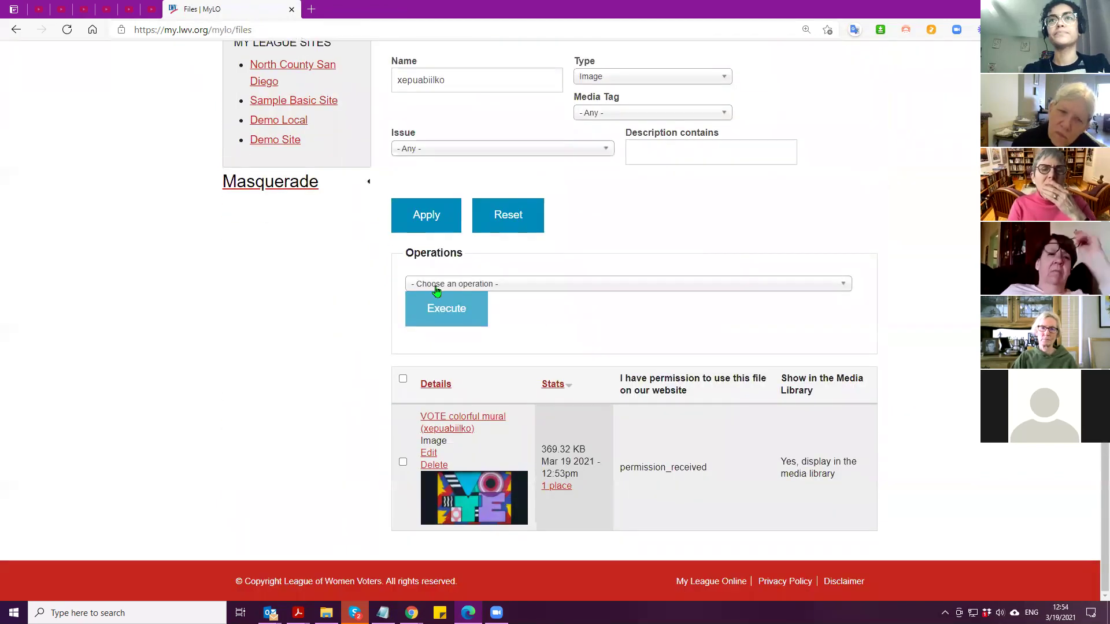
scroll(453, 216, up, 3)
drag(446, 249, 384, 248)
click(456, 293)
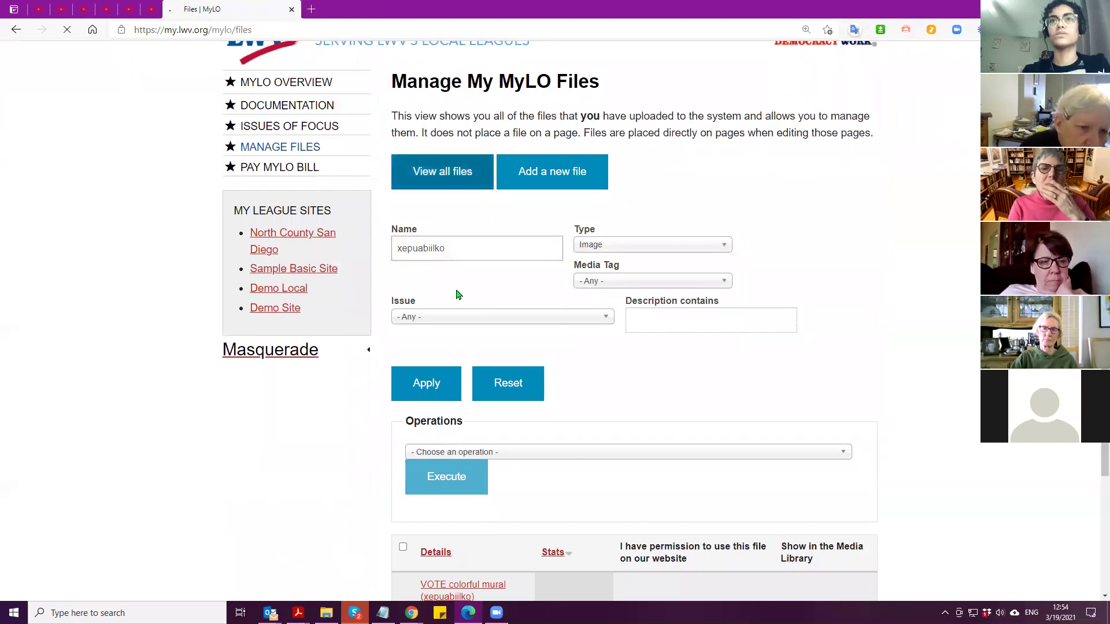
List every MyLO file and highlight the mural and covid-closure images' permission notes
click(444, 183)
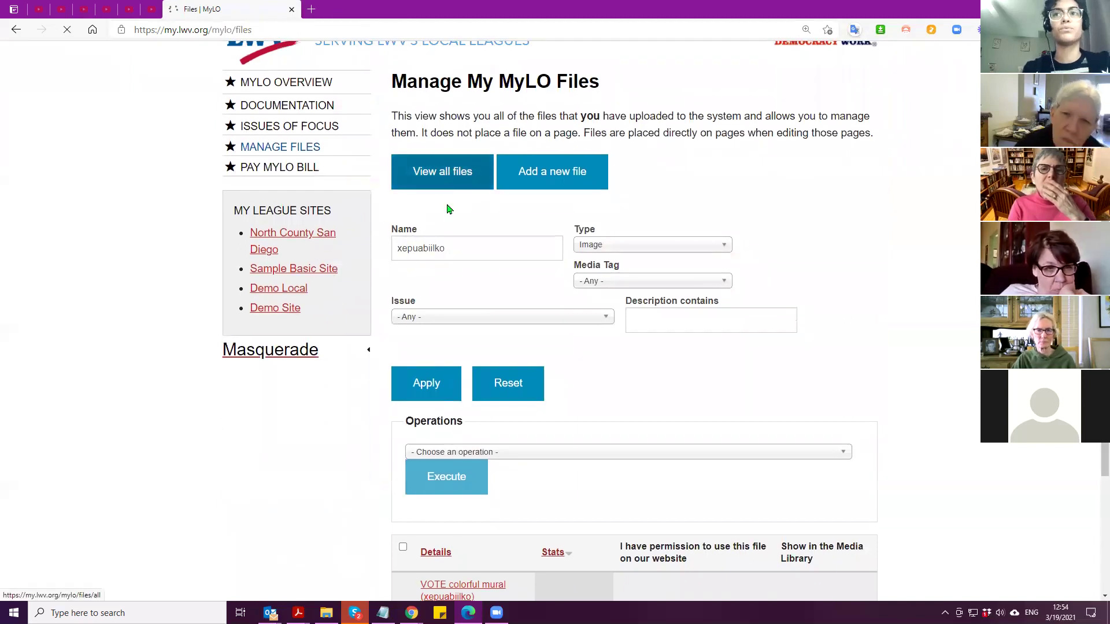
scroll(451, 211, down, 4)
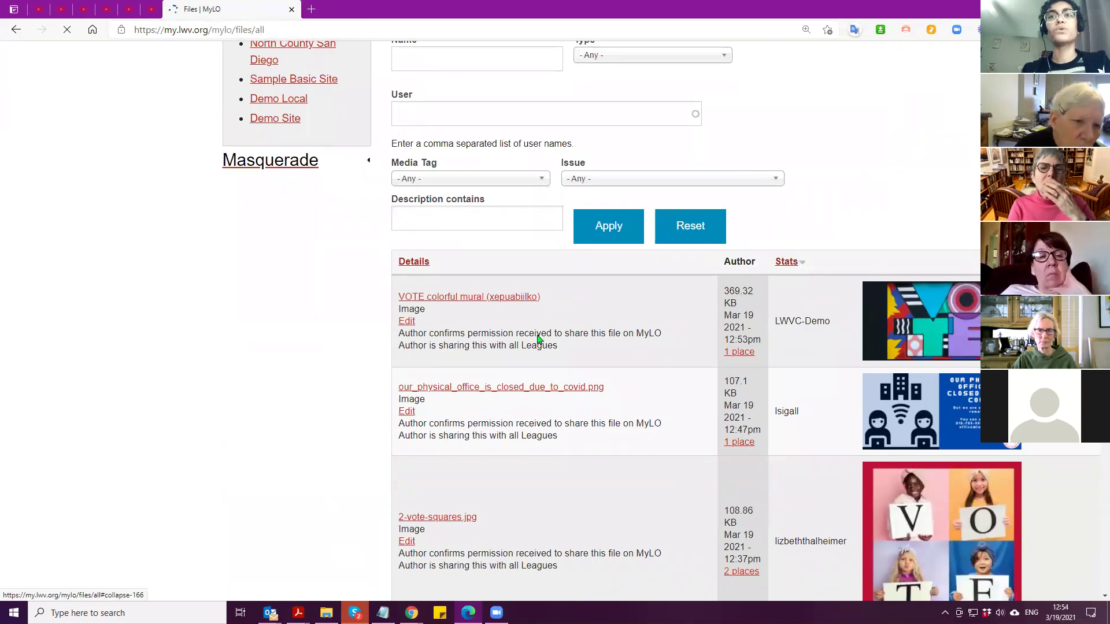
scroll(540, 339, up, 3)
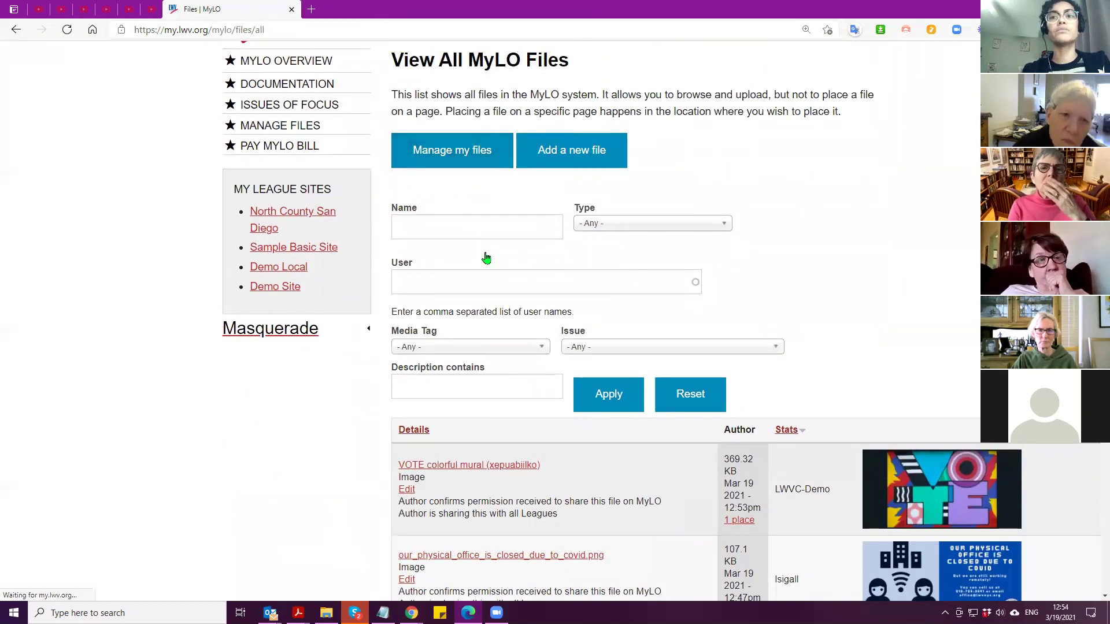
scroll(462, 289, down, 6)
drag(399, 166, 663, 165)
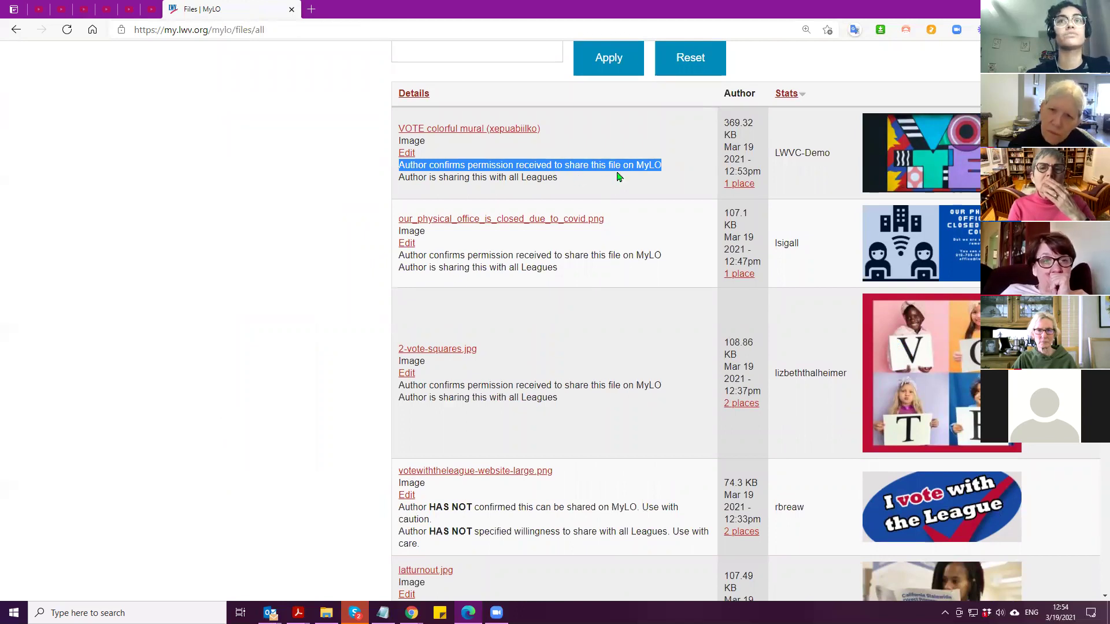
drag(399, 255, 664, 258)
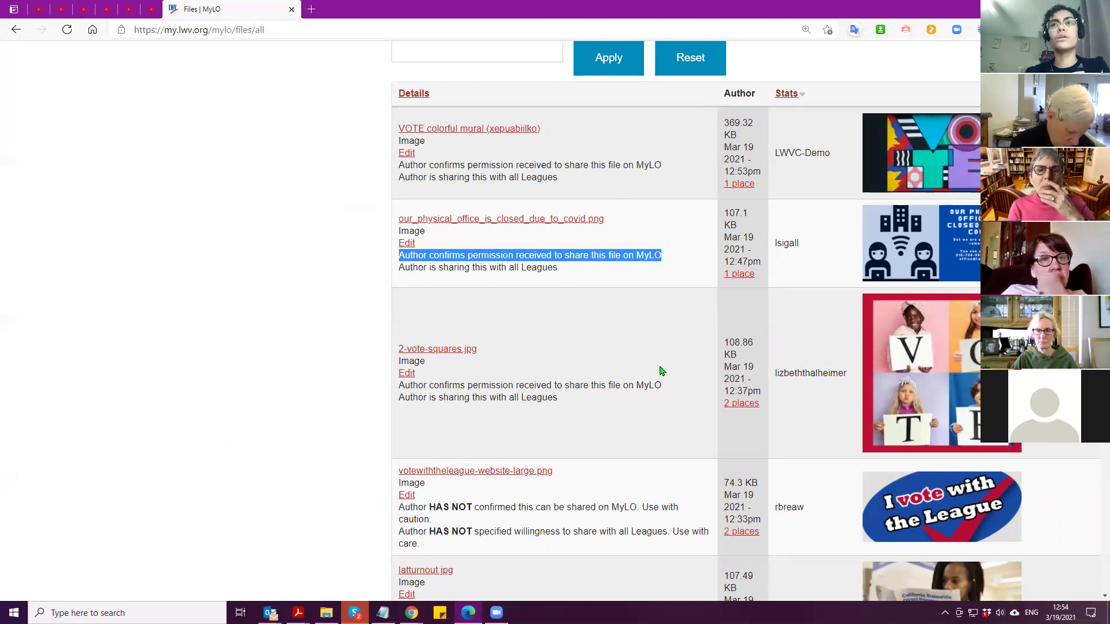
Highlight youthvote0.jpg's unconfirmed-sharing and not-shared-with-Leagues warnings, then scroll back up
scroll(660, 370, down, 3)
scroll(661, 372, down, 5)
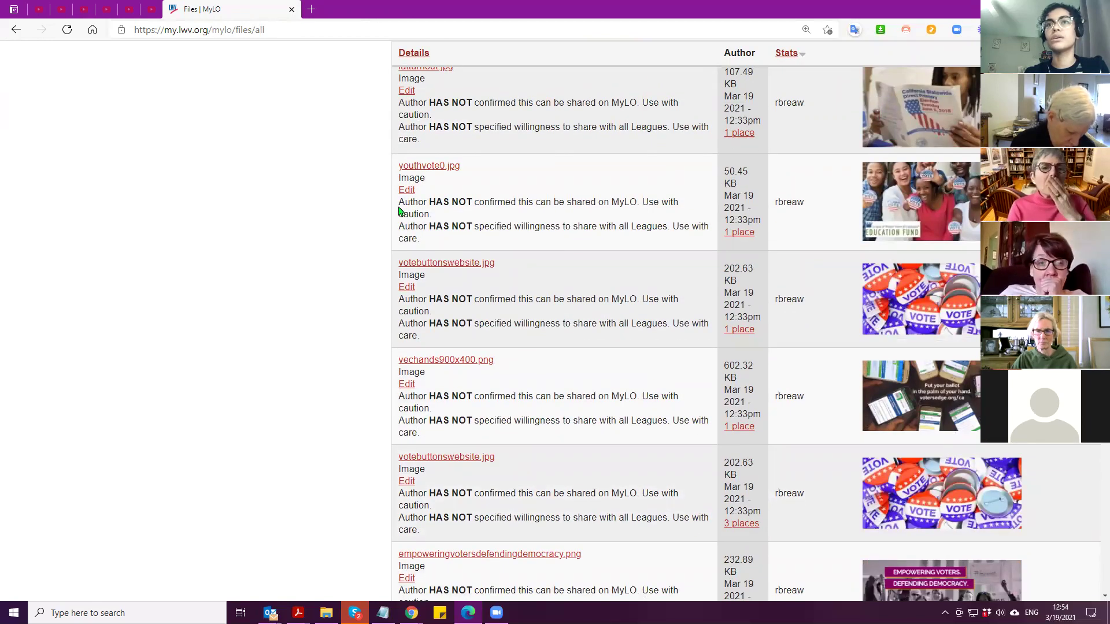
drag(399, 202, 694, 212)
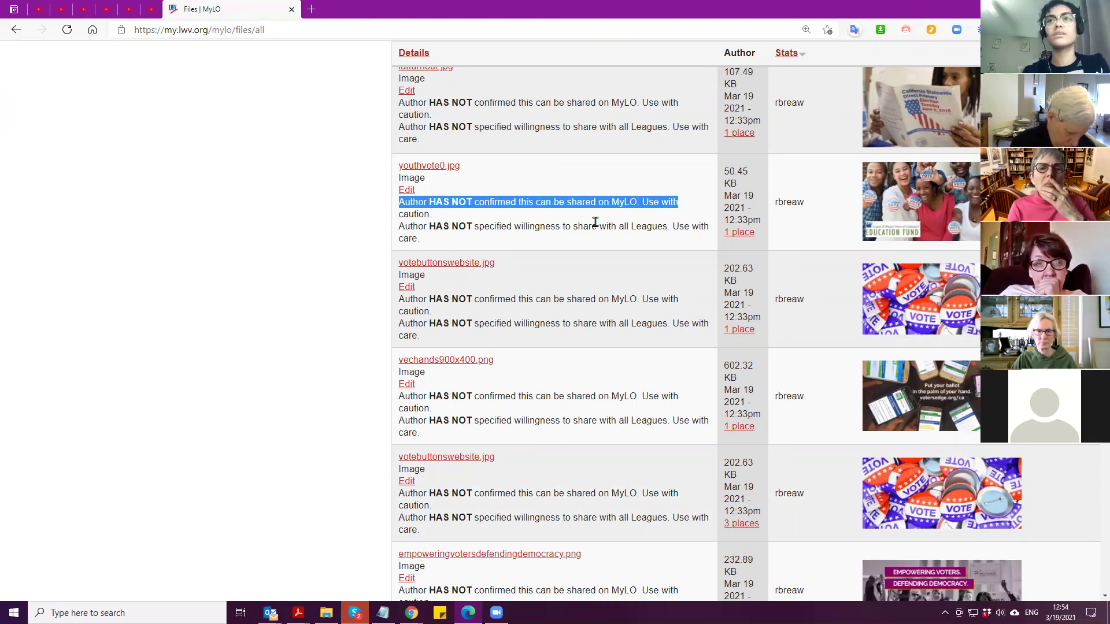
click(504, 226)
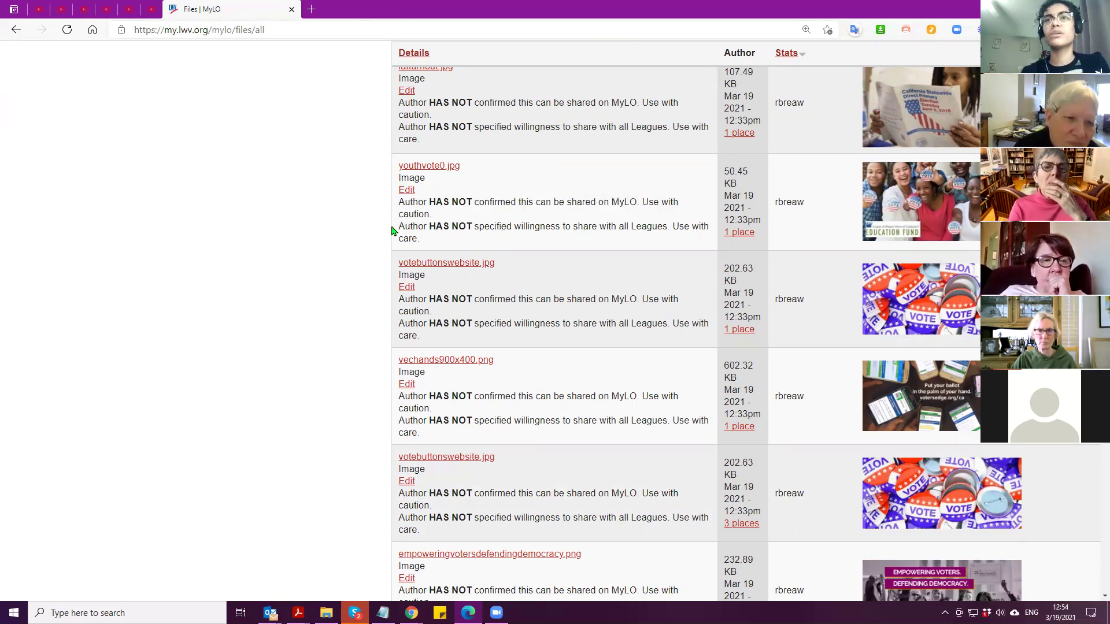
drag(399, 227, 436, 245)
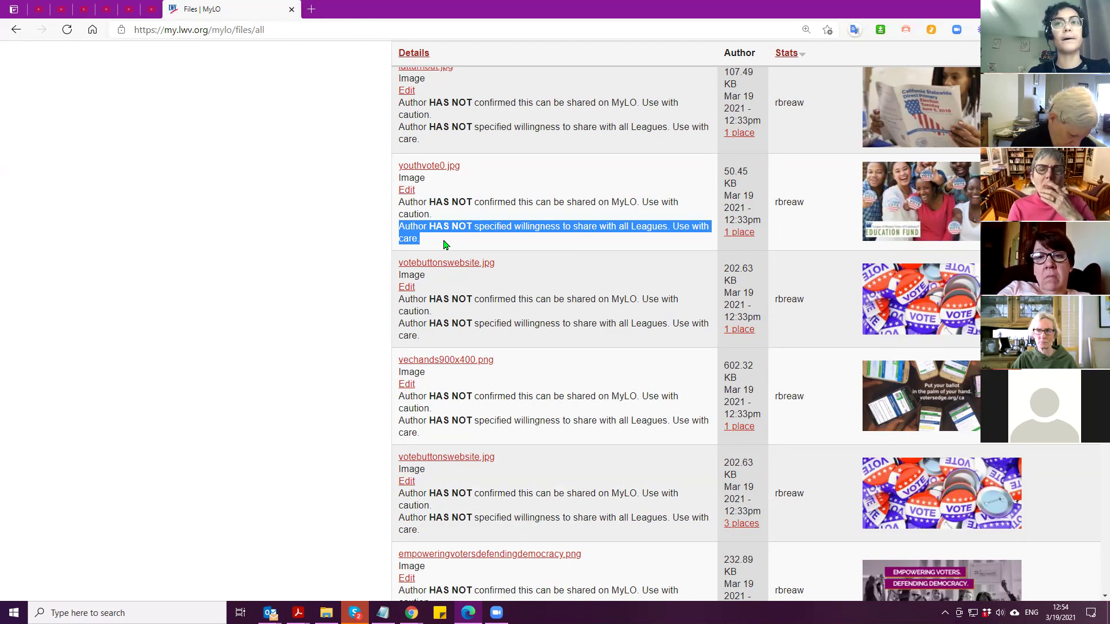
scroll(393, 364, up, 3)
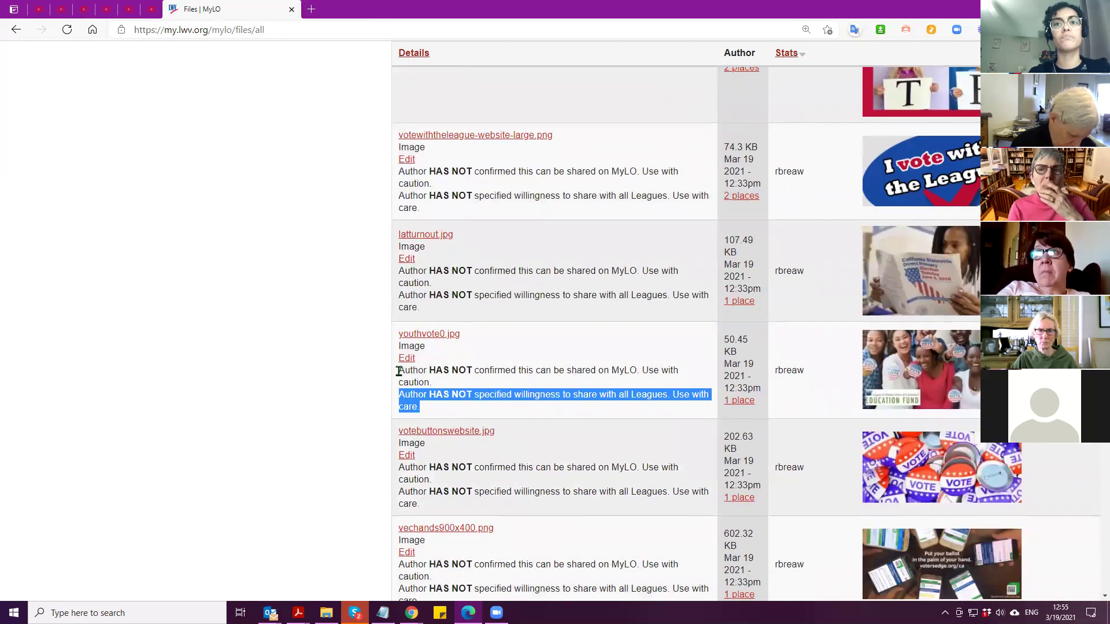
click(399, 371)
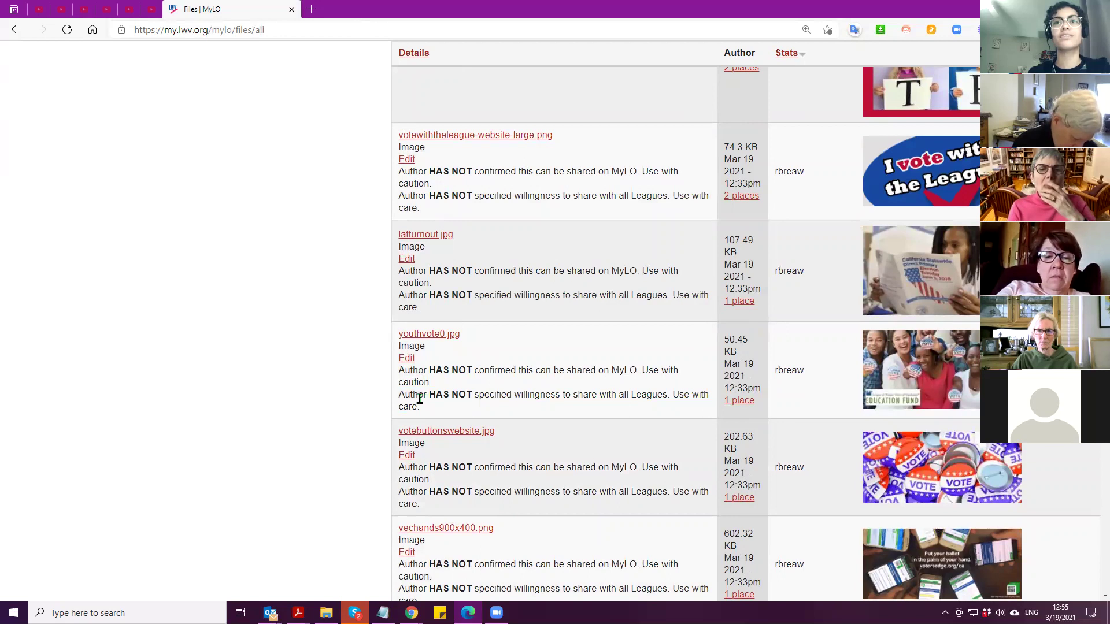
scroll(435, 391, up, 2)
scroll(435, 390, up, 1)
scroll(473, 453, down, 3)
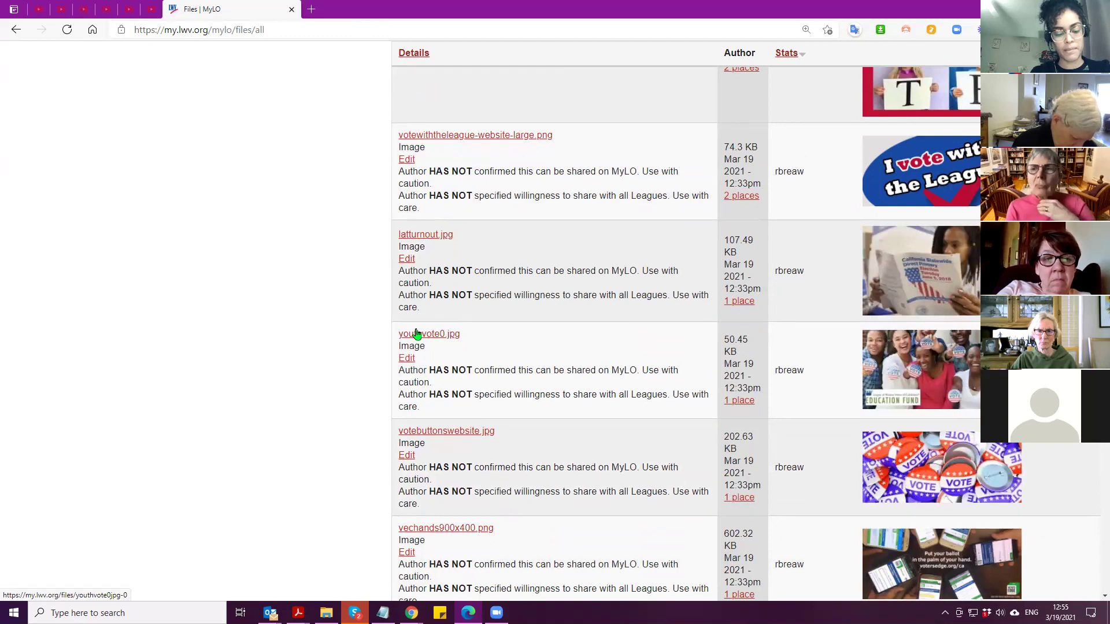
scroll(415, 342, up, 8)
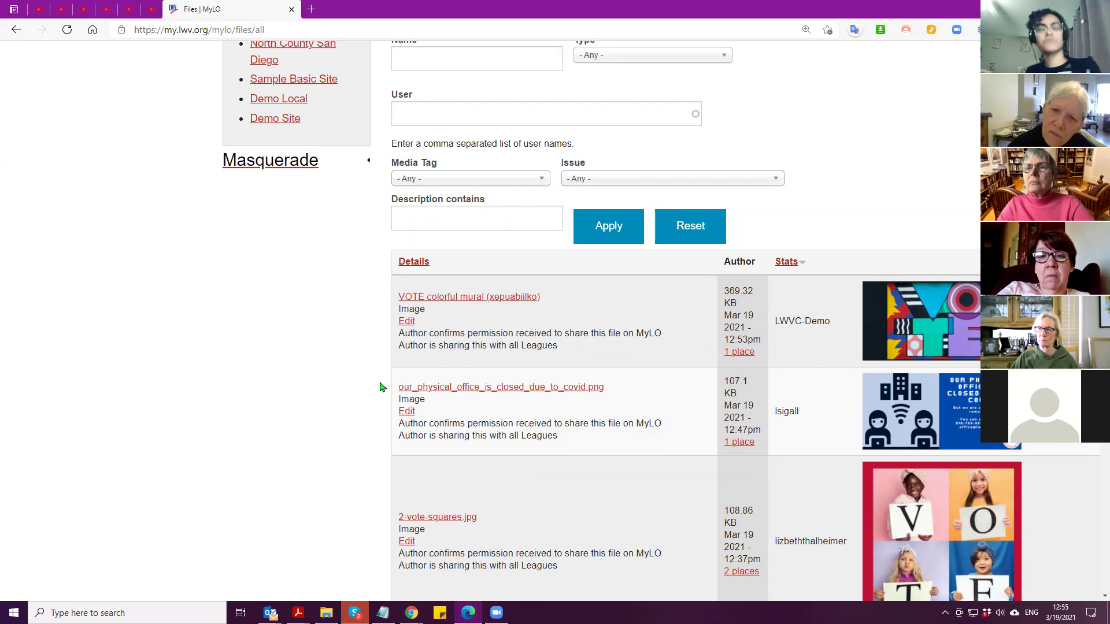
scroll(381, 375, up, 5)
Edit the Demo Site draft and open its media library on the All Files tab
click(266, 373)
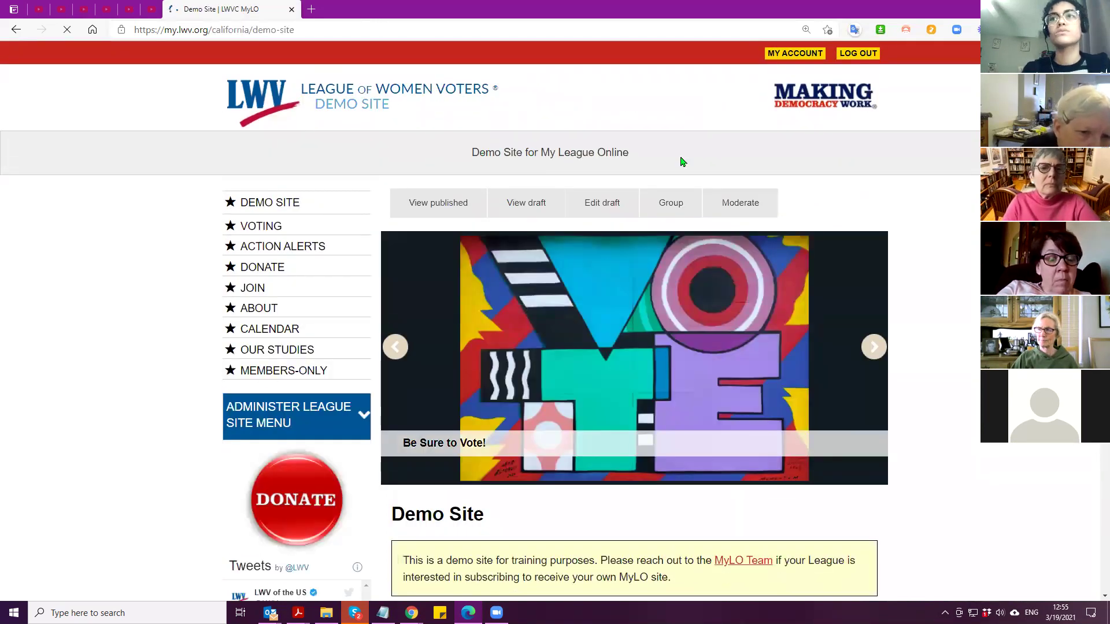
click(593, 199)
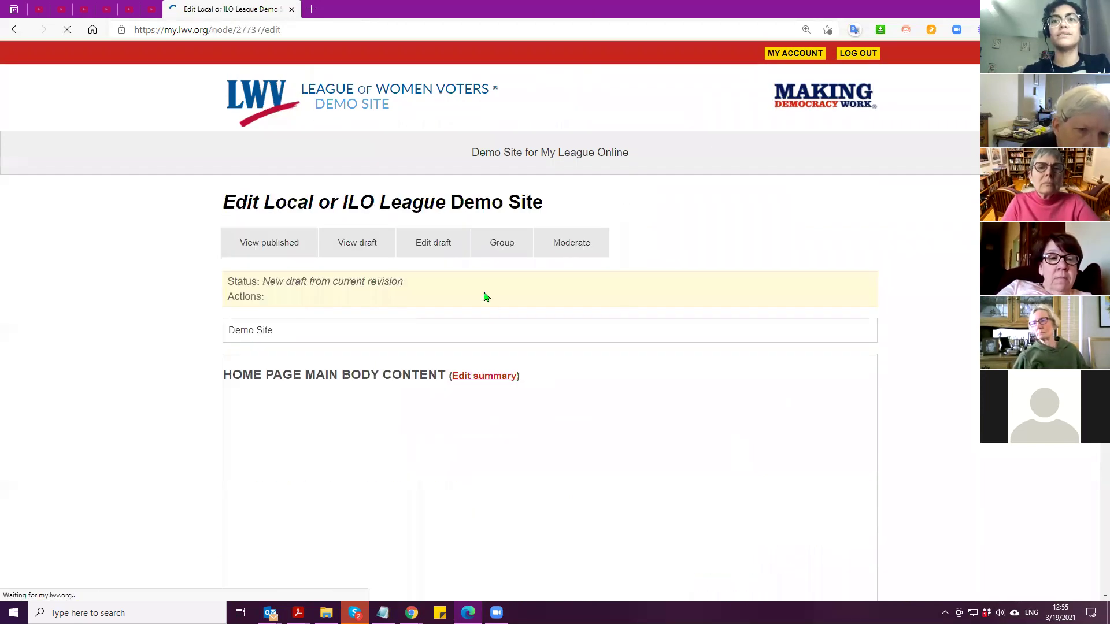
scroll(483, 297, down, 4)
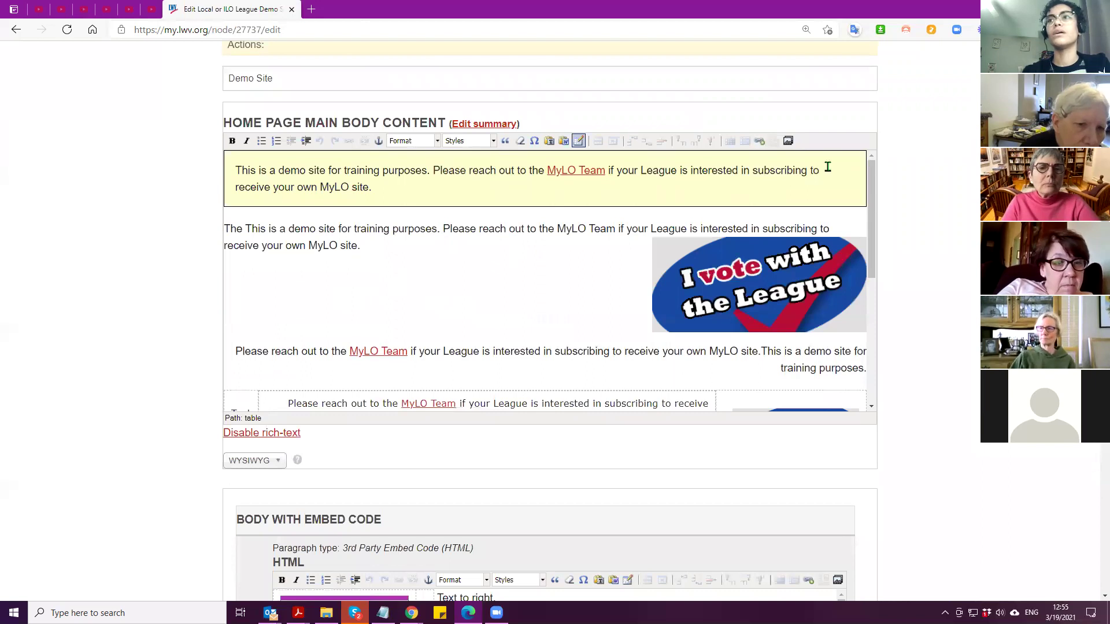
click(788, 141)
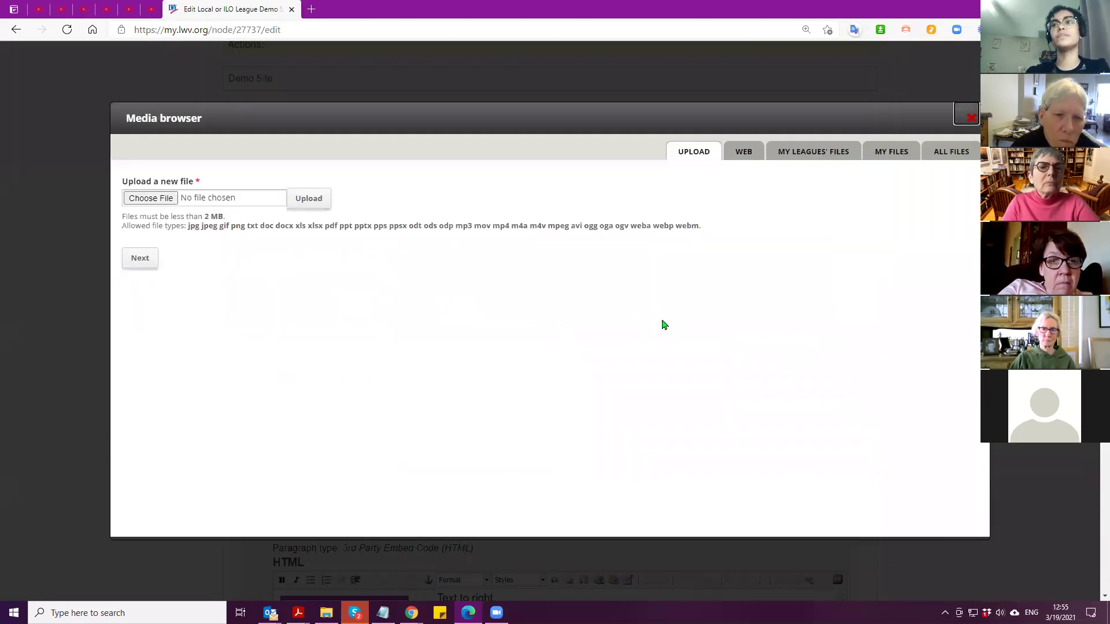
click(944, 155)
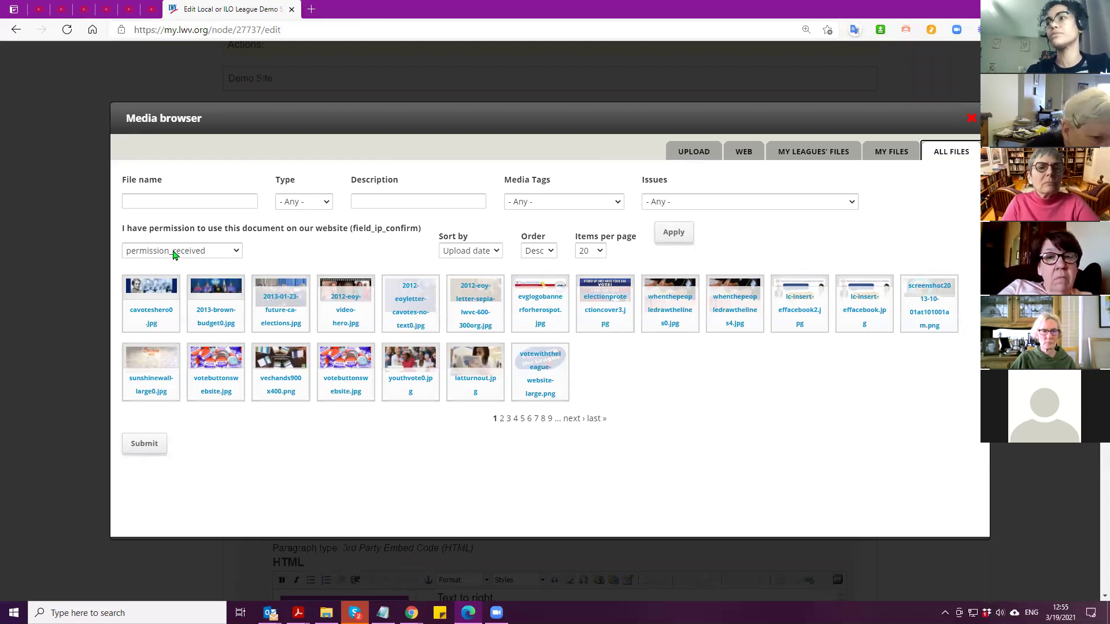
Keep the permission filter at permission_received and select 2012-eoyletter-cavotes-no-text0.jpg under All Files
click(182, 251)
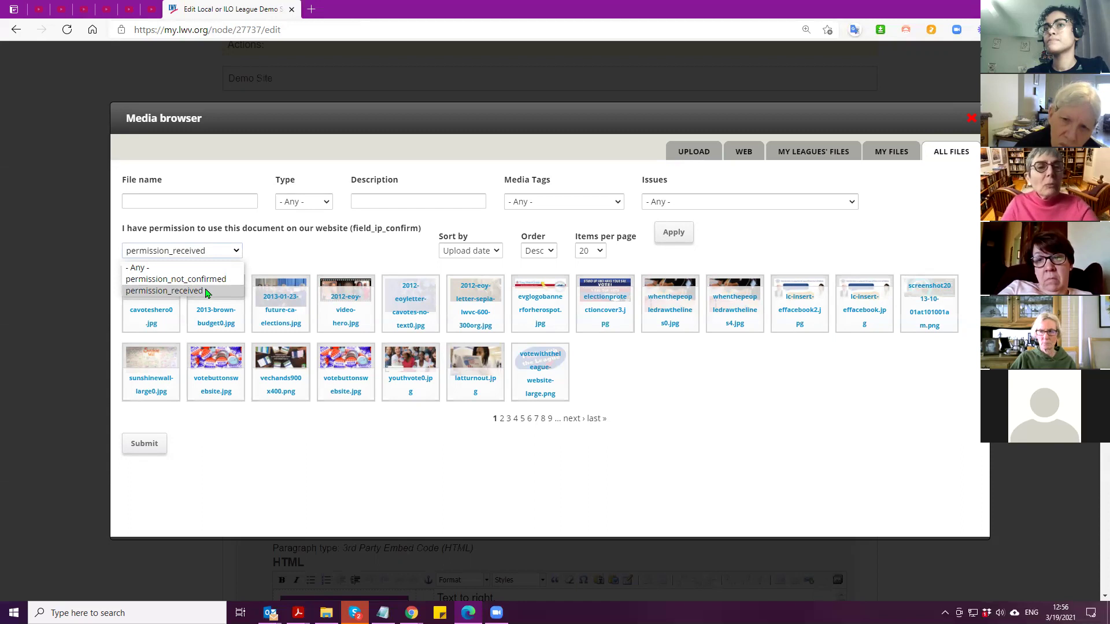
click(207, 293)
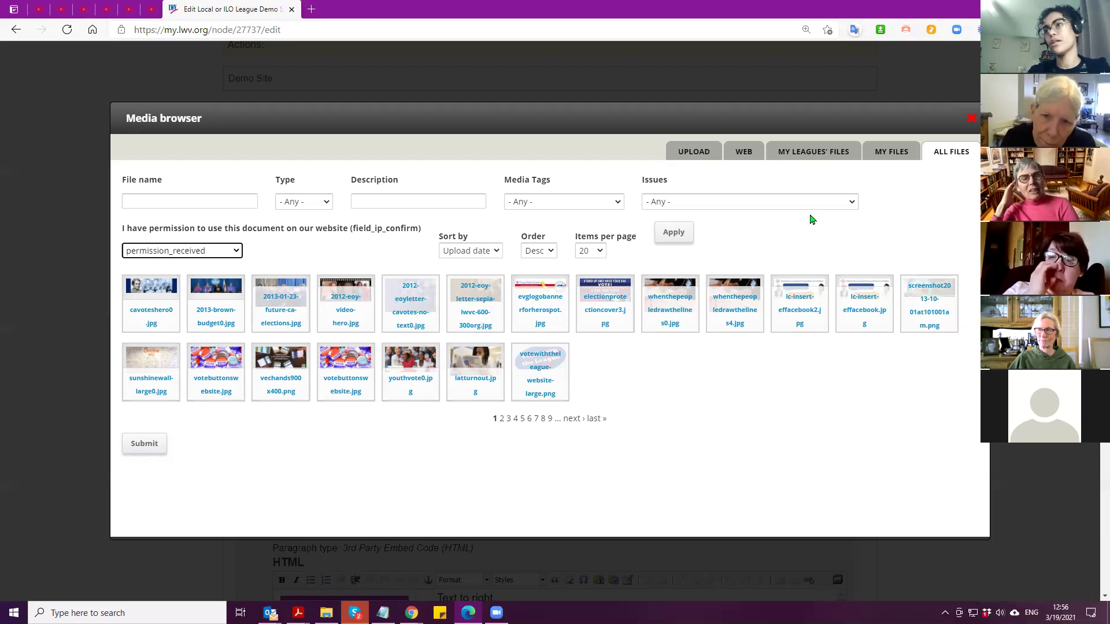
click(832, 153)
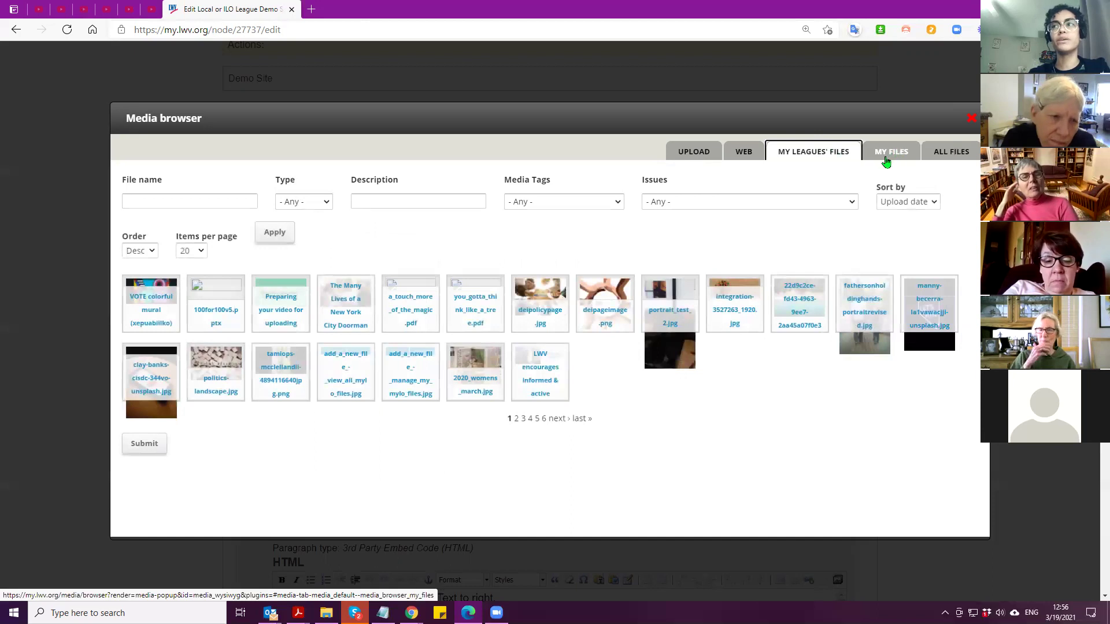
click(934, 154)
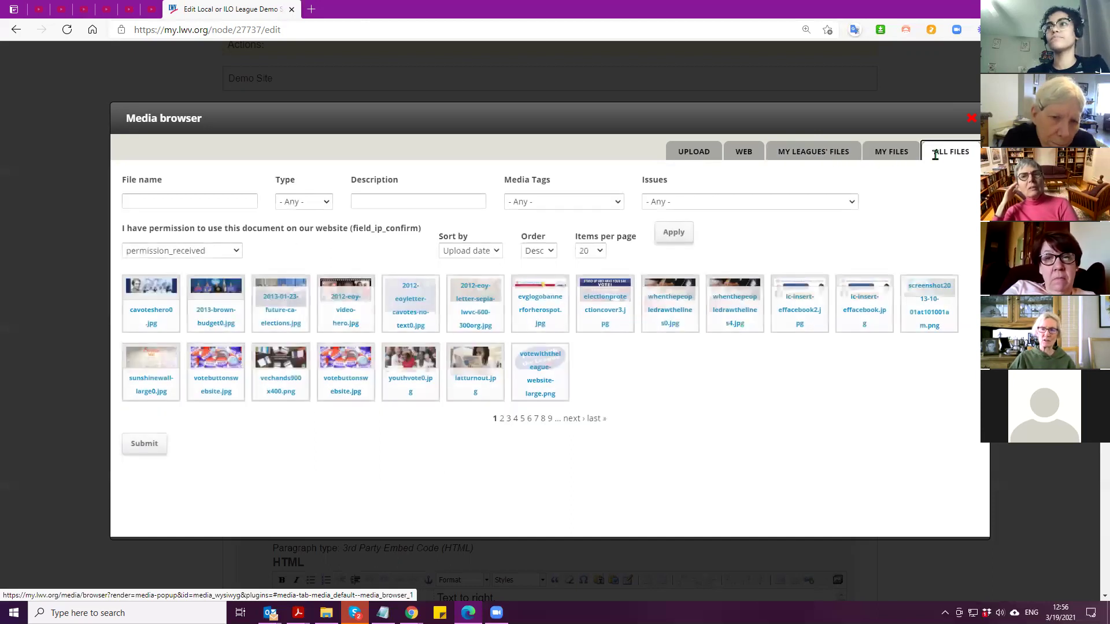
click(411, 304)
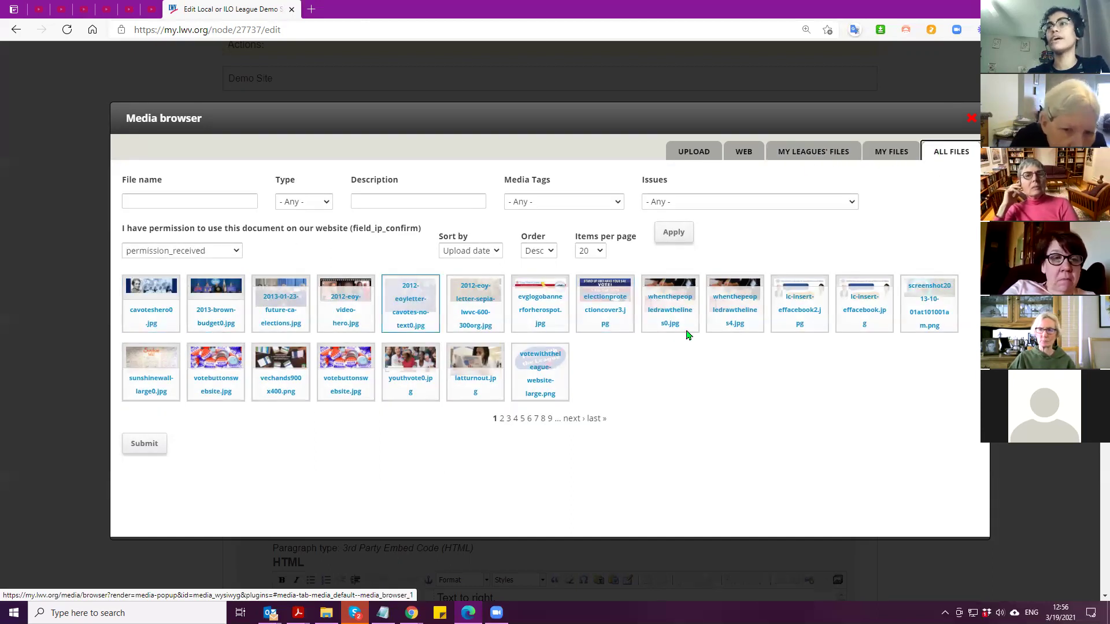
Check My Files and My Leagues' Files, then close the media browser without inserting
click(891, 153)
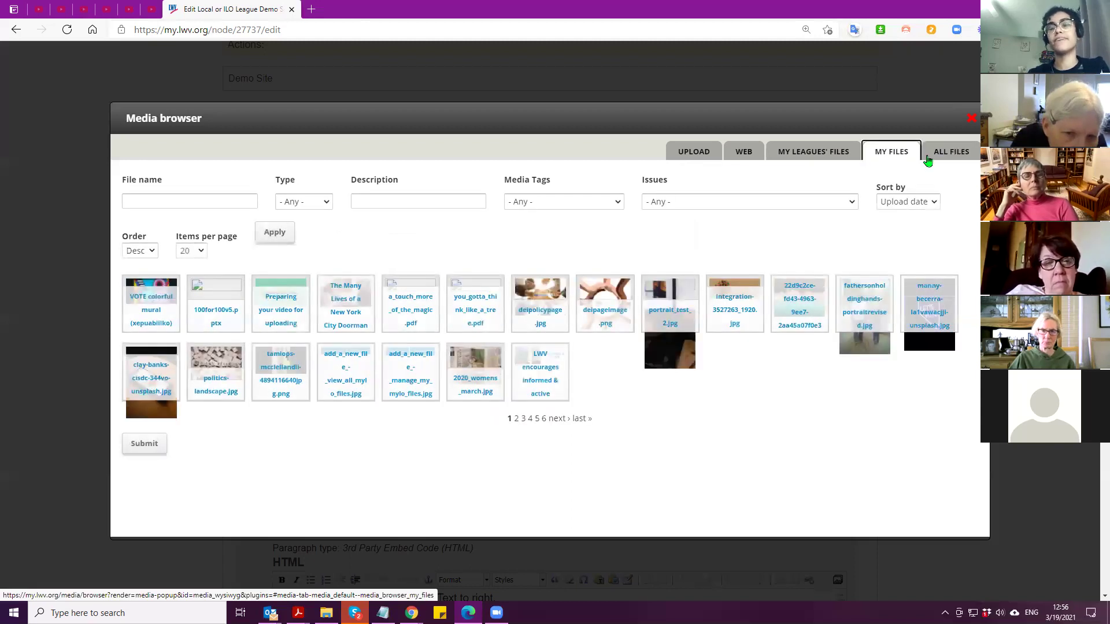
click(809, 154)
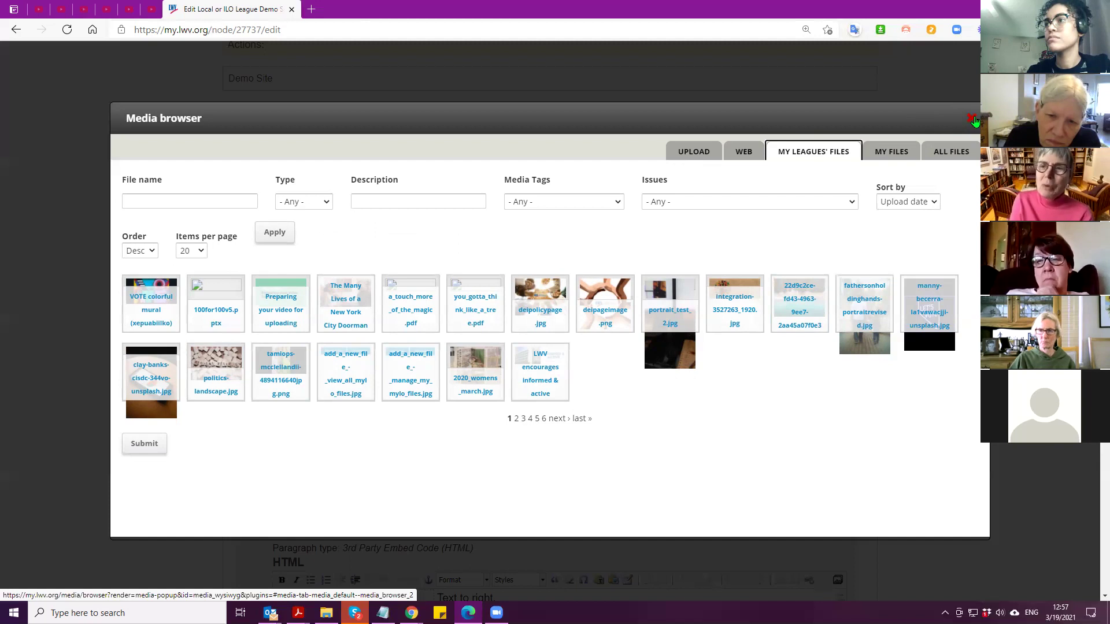
click(973, 120)
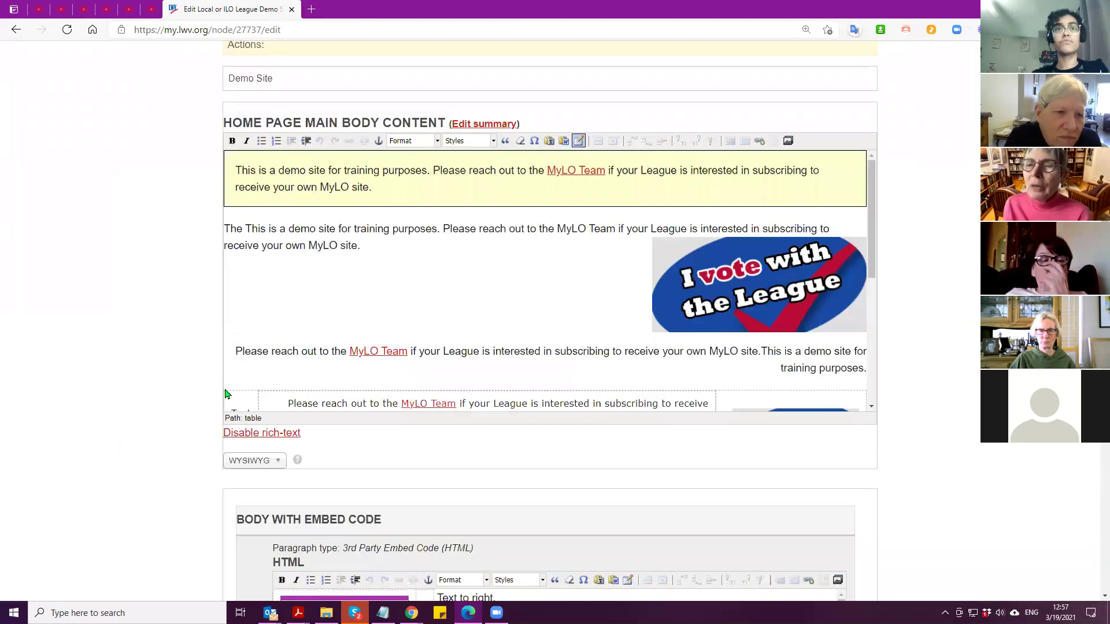
scroll(225, 391, up, 5)
In the Our Documents window, masquerade as the Wheaton board member by their username
click(411, 613)
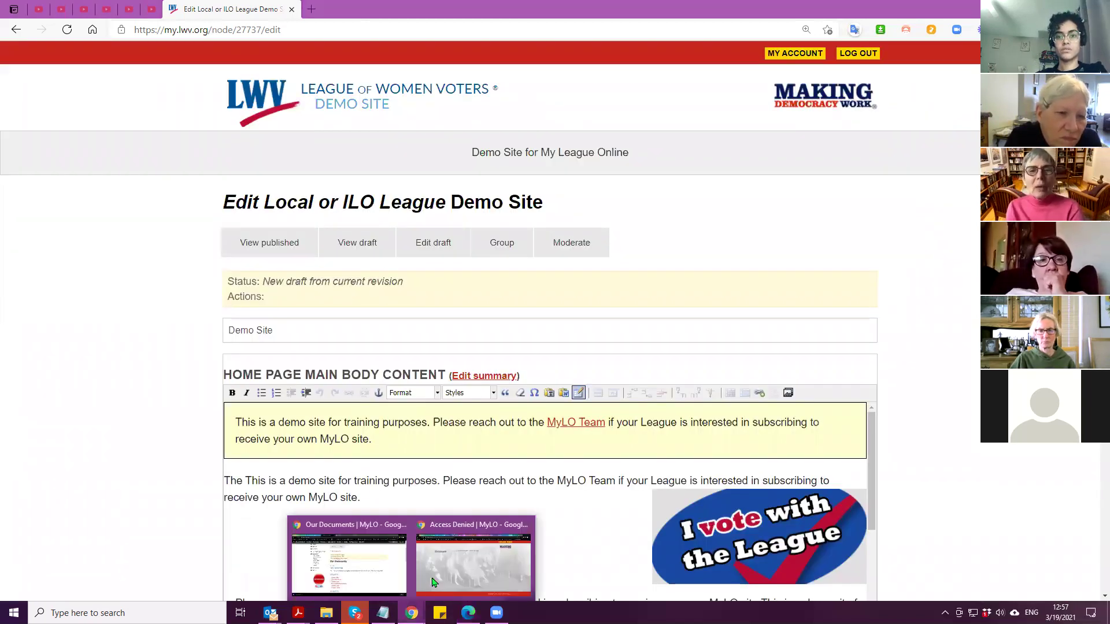
click(397, 572)
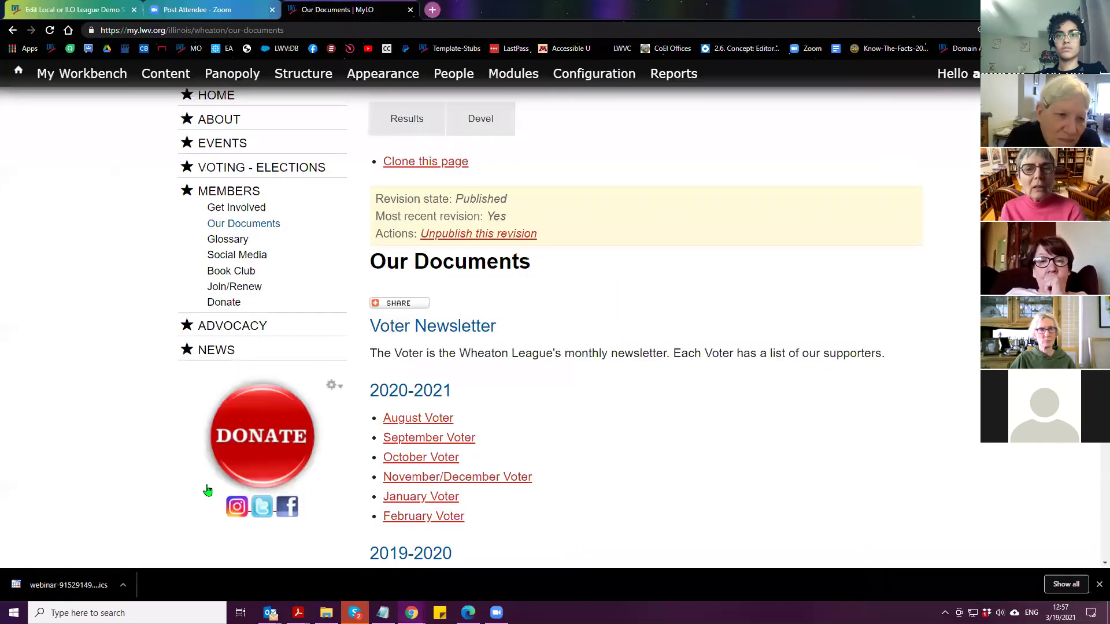
scroll(207, 439, down, 5)
click(210, 382)
click(221, 413)
click(220, 446)
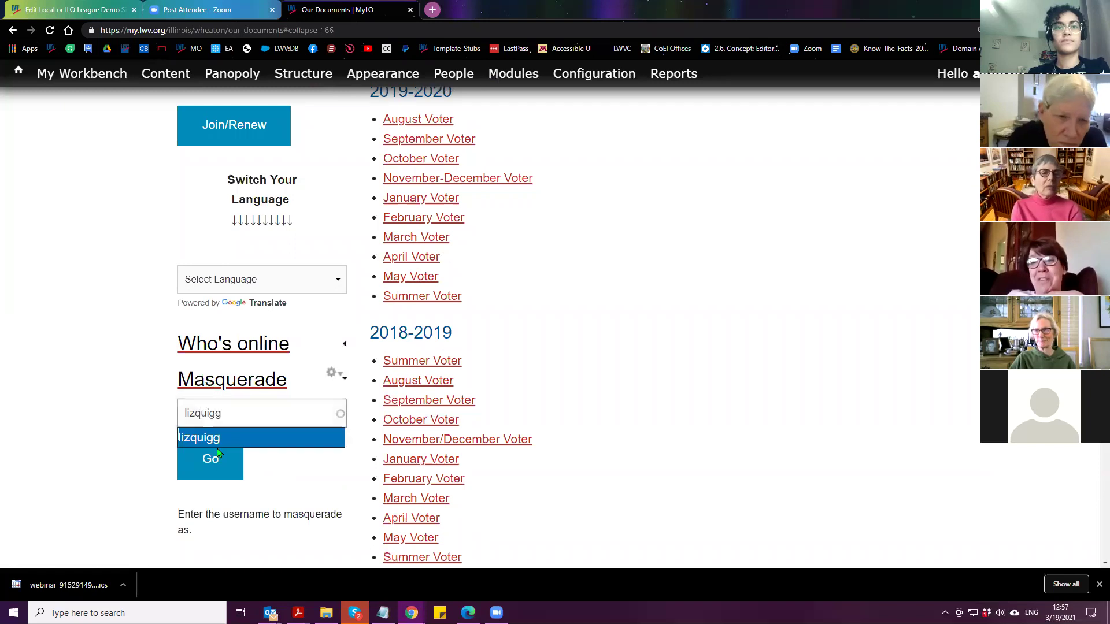
click(215, 466)
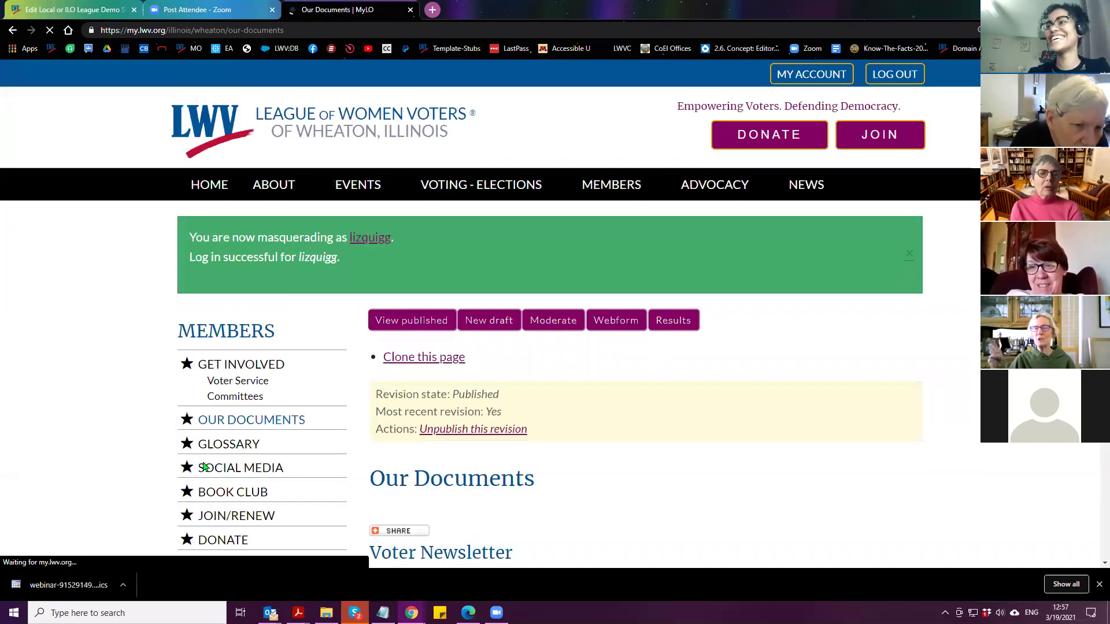
Open the Wheaton league's Video Voter Guide page and scroll through its candidate listings
click(376, 240)
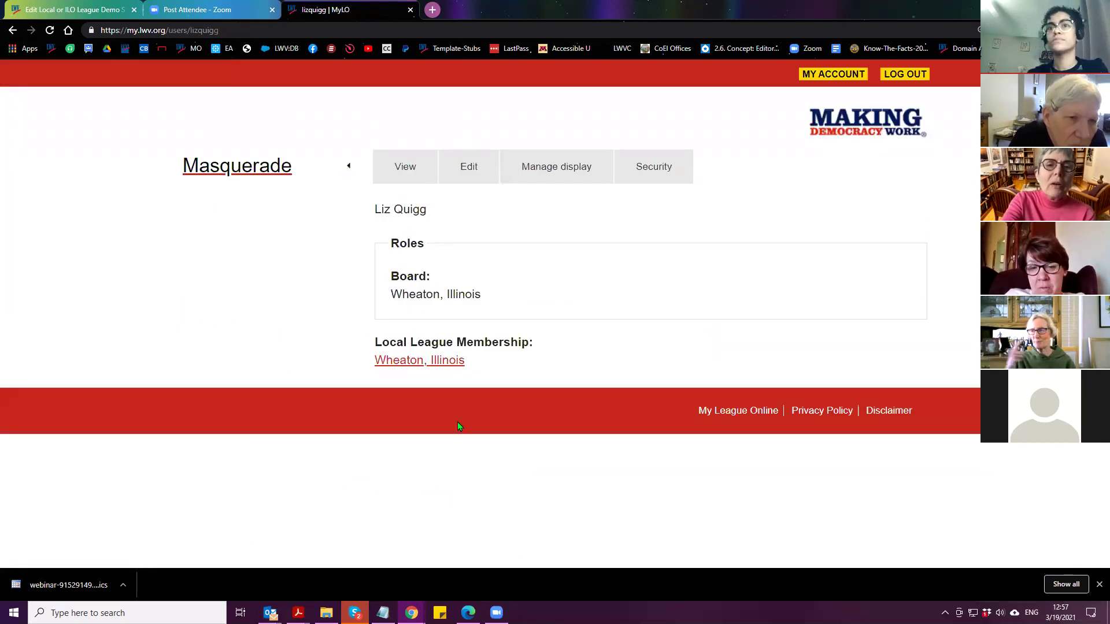
click(399, 361)
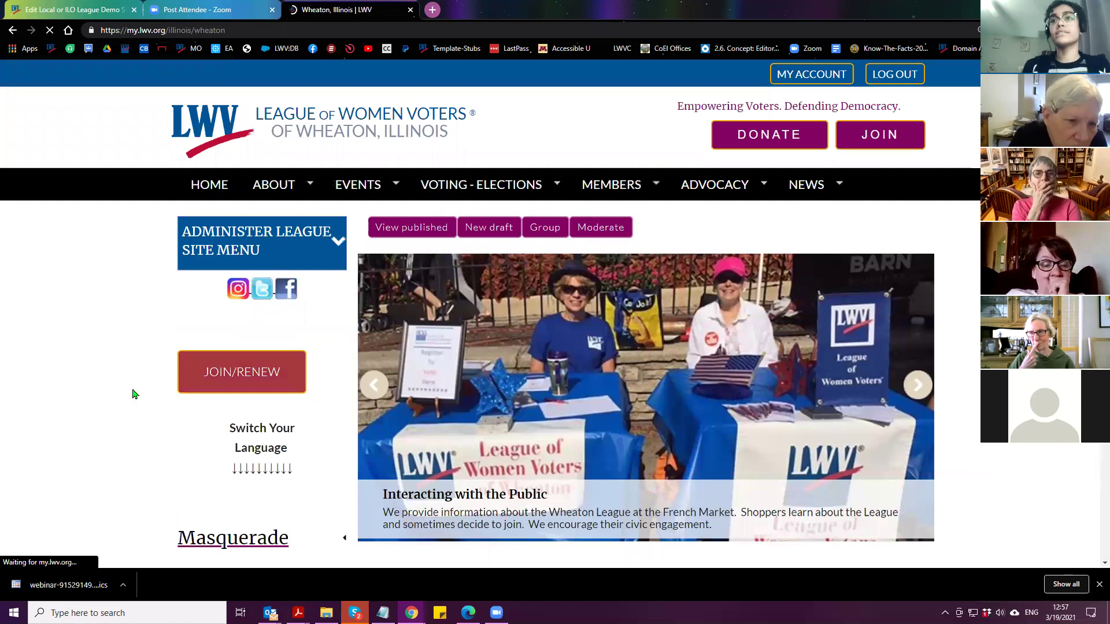
mouse_move(504, 188)
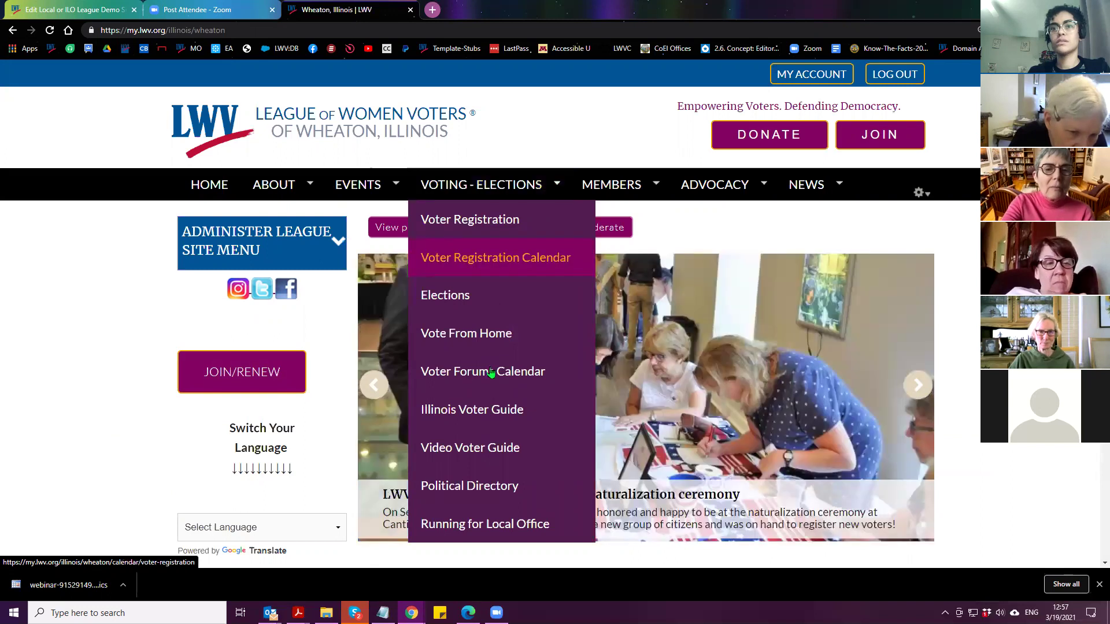
click(469, 451)
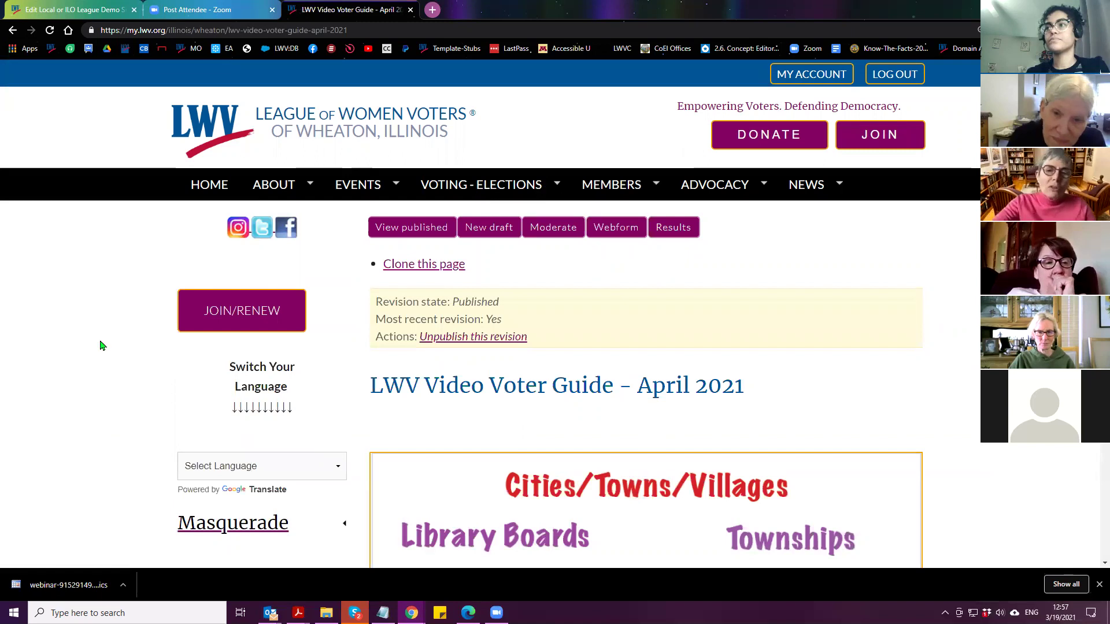
scroll(258, 352, down, 4)
scroll(283, 361, down, 3)
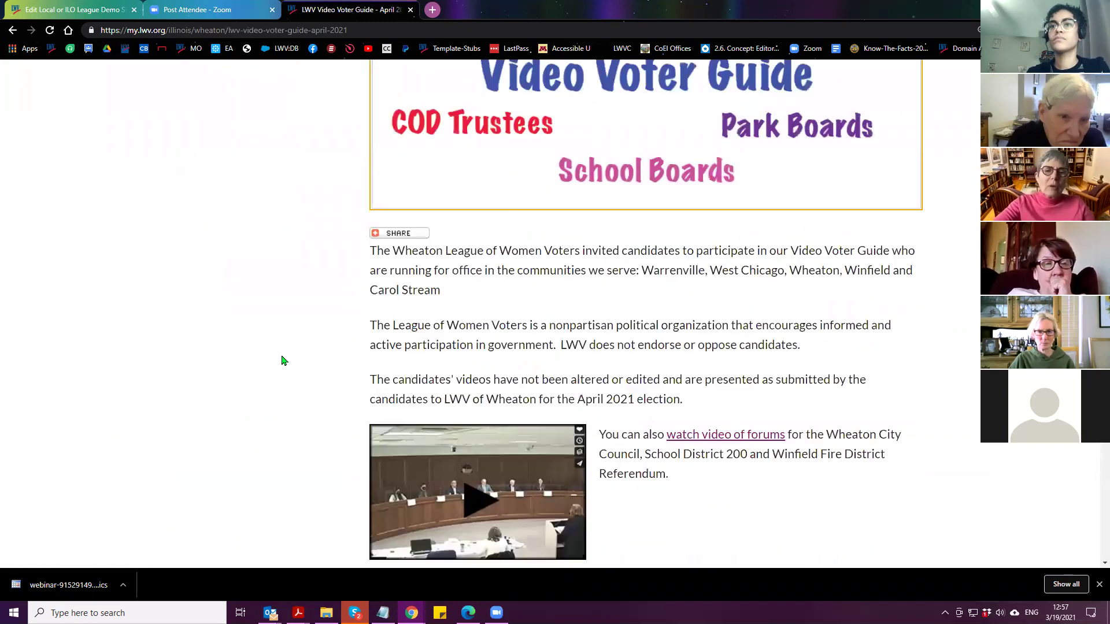
scroll(284, 361, down, 5)
scroll(299, 364, down, 1)
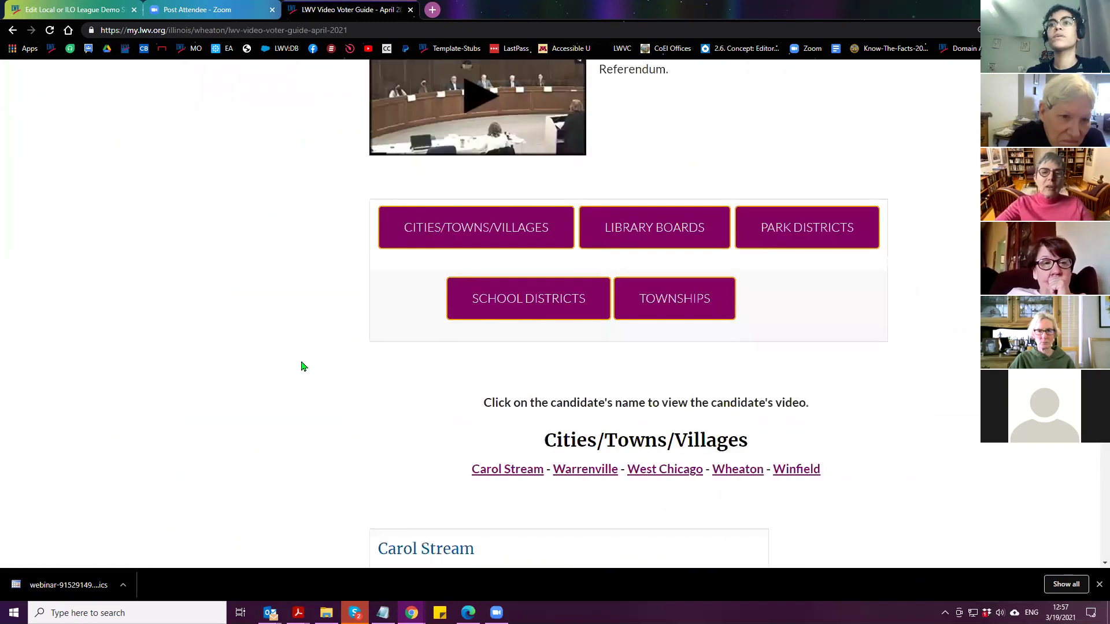
scroll(301, 365, down, 5)
scroll(301, 367, down, 5)
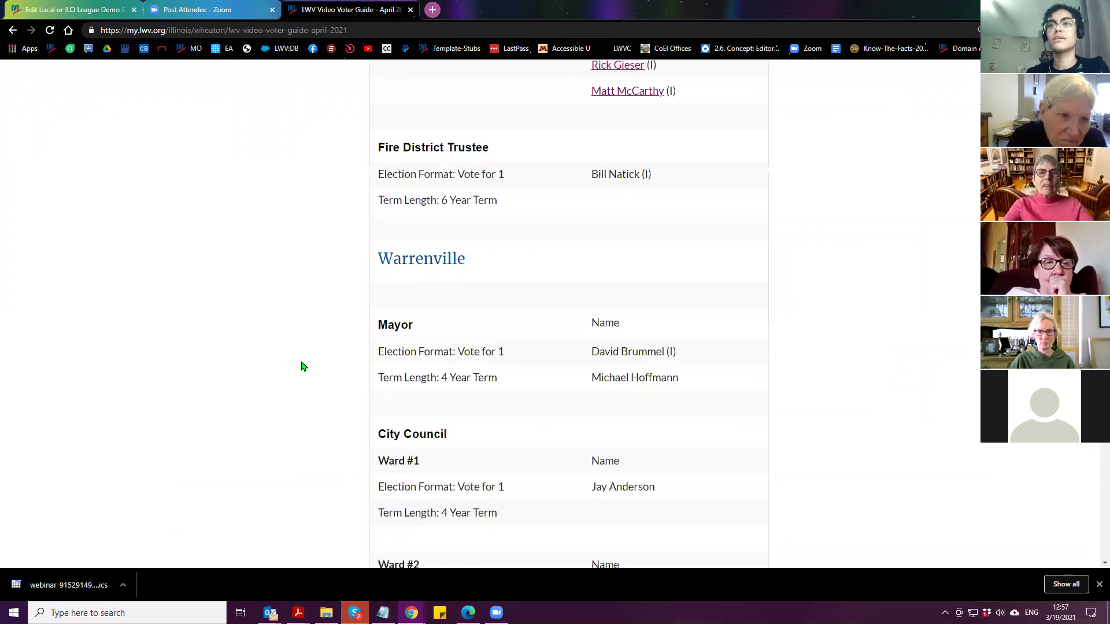
scroll(303, 366, down, 2)
scroll(301, 366, down, 4)
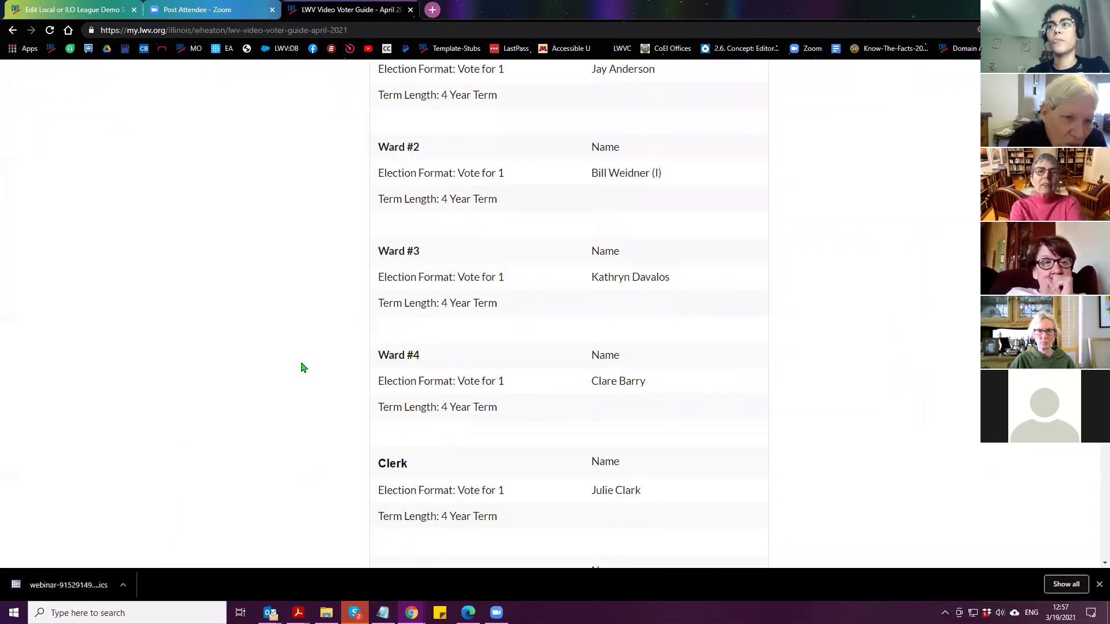
scroll(301, 367, down, 4)
scroll(298, 381, down, 2)
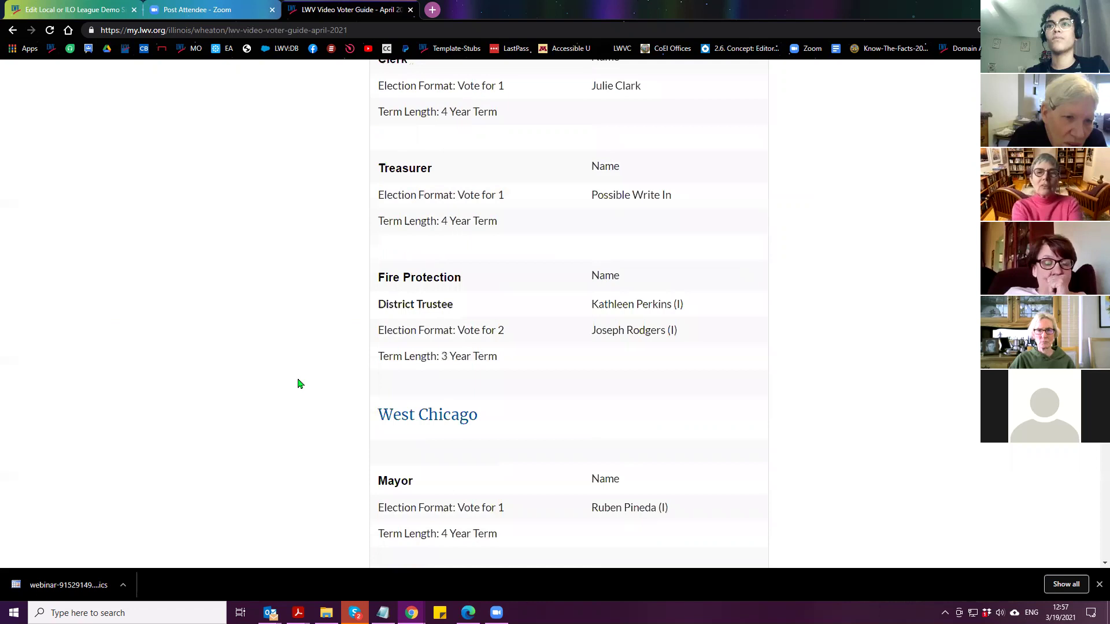
scroll(299, 390, up, 10)
scroll(298, 394, up, 5)
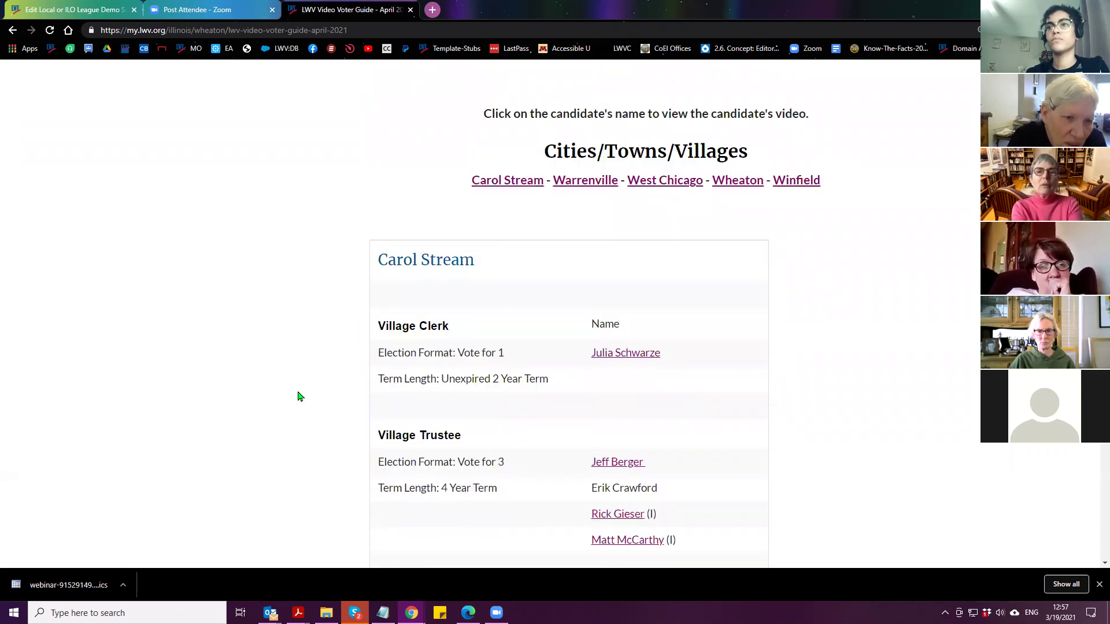
scroll(312, 431, up, 5)
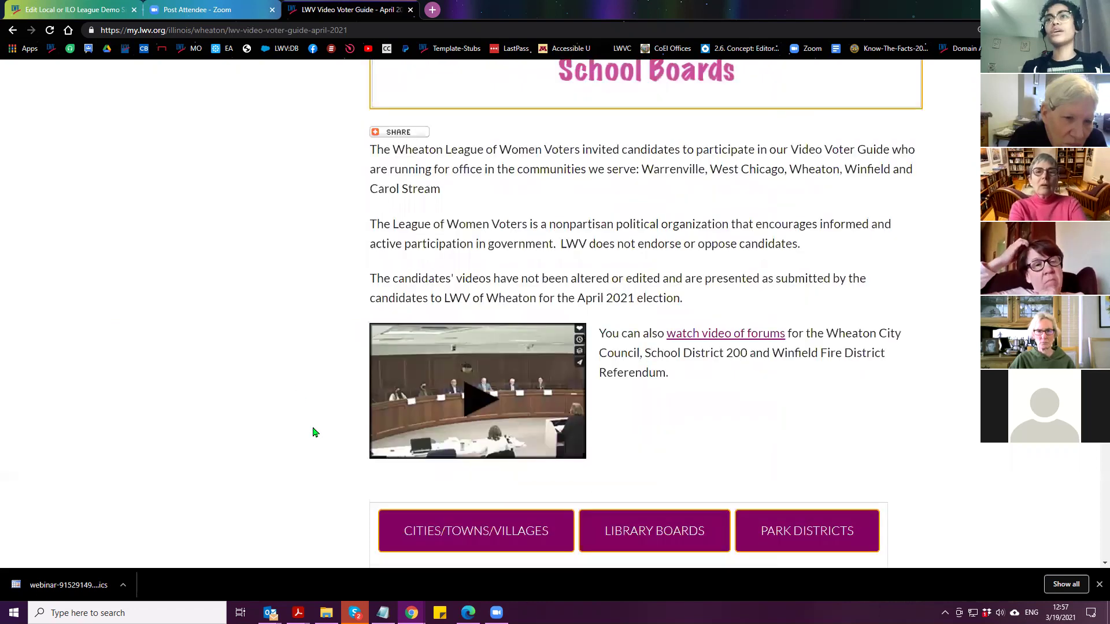
scroll(489, 338, up, 5)
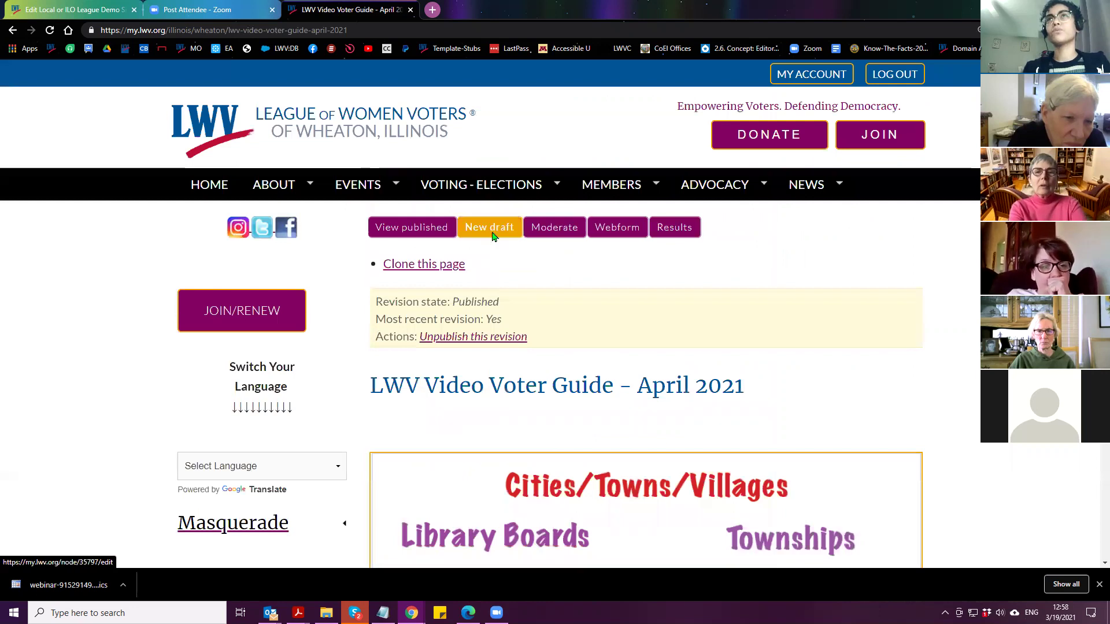
Start a new draft of the Video Voter Guide and place the caret beside Carol Stream
click(493, 236)
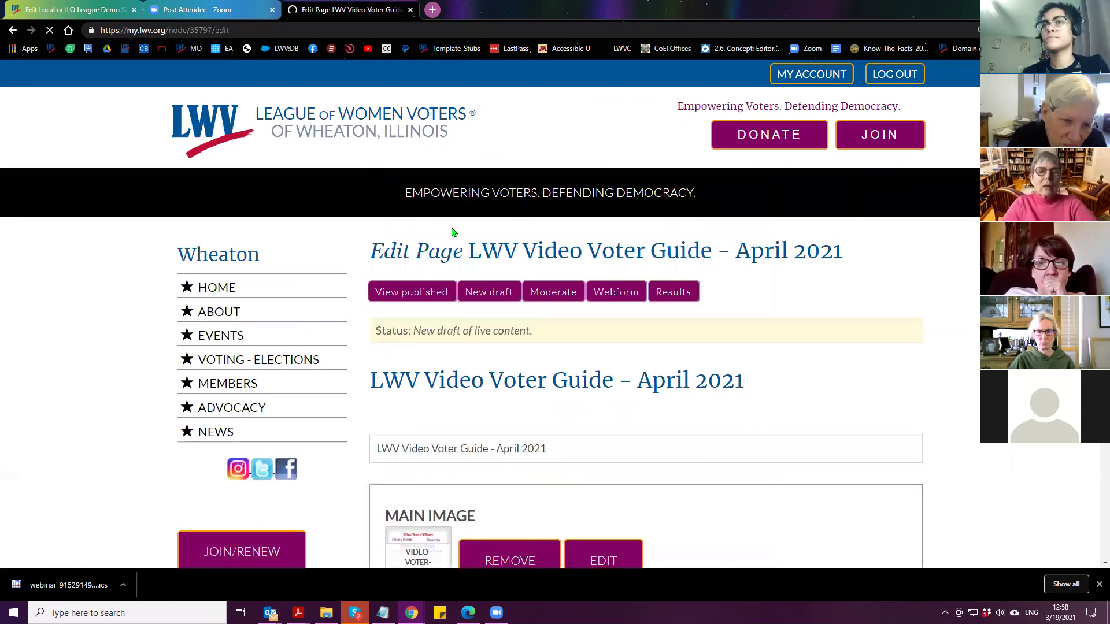
scroll(354, 270, down, 7)
scroll(353, 270, down, 5)
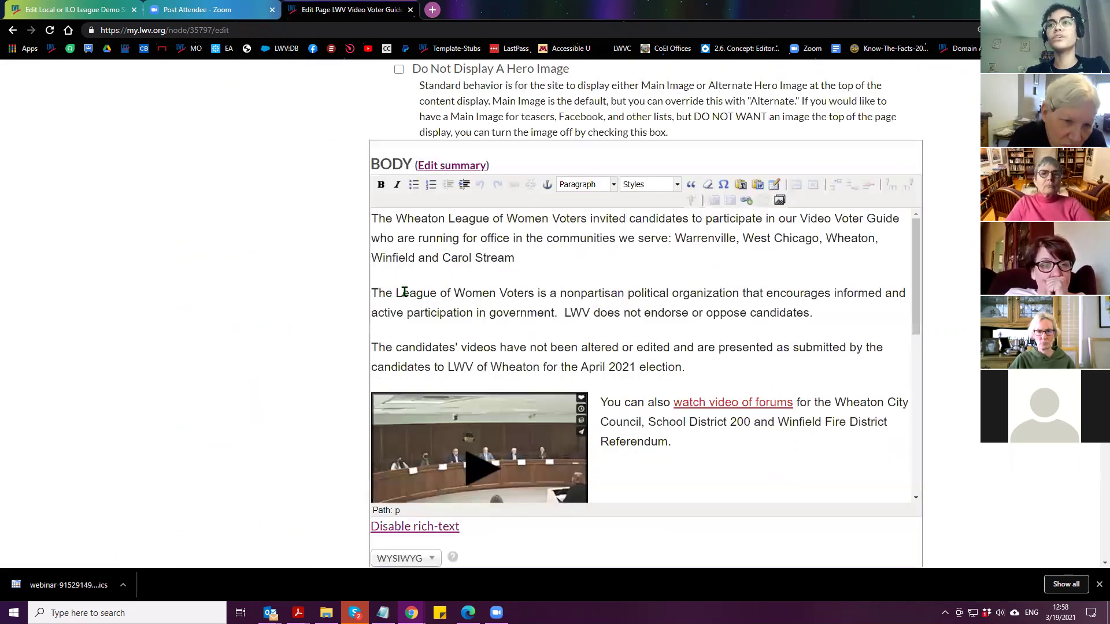
scroll(508, 265, down, 1)
scroll(498, 267, down, 5)
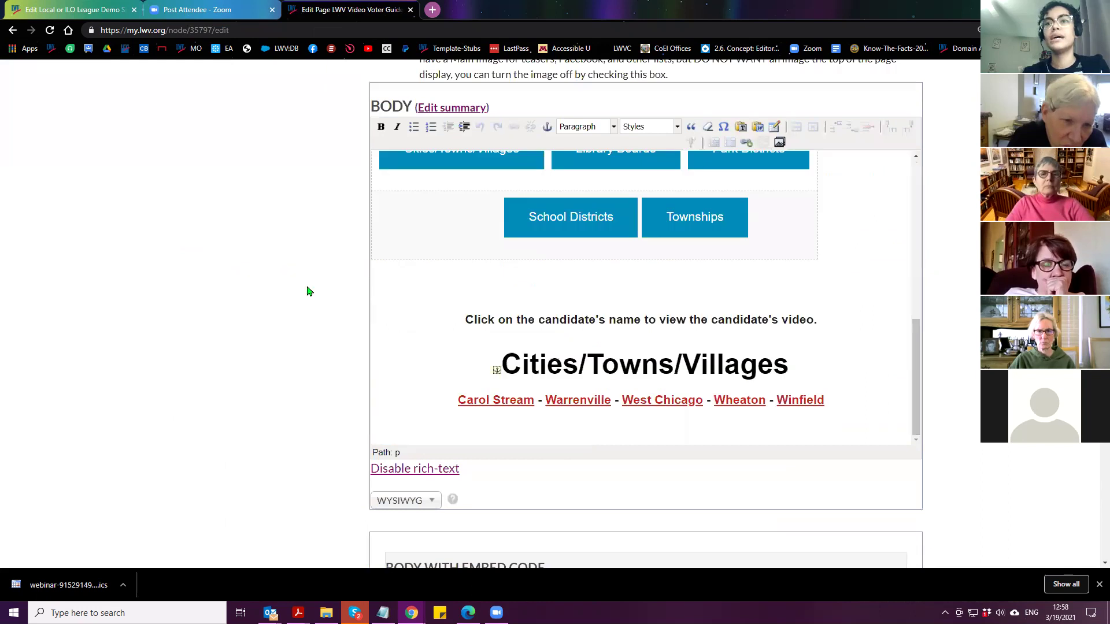
scroll(310, 289, down, 8)
scroll(592, 297, up, 1)
click(590, 295)
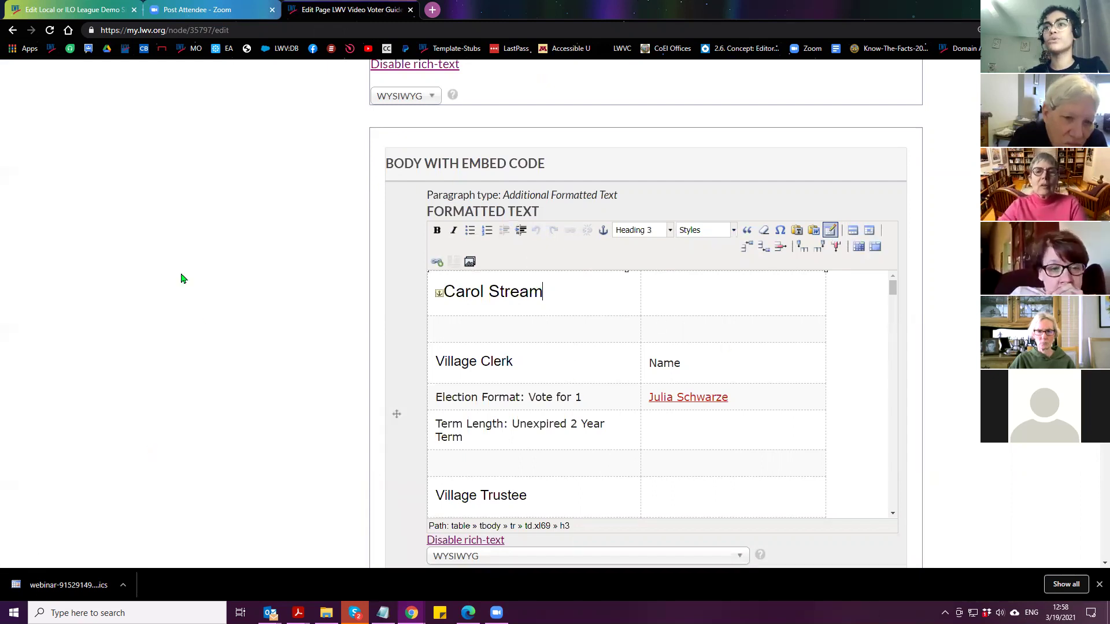
click(664, 297)
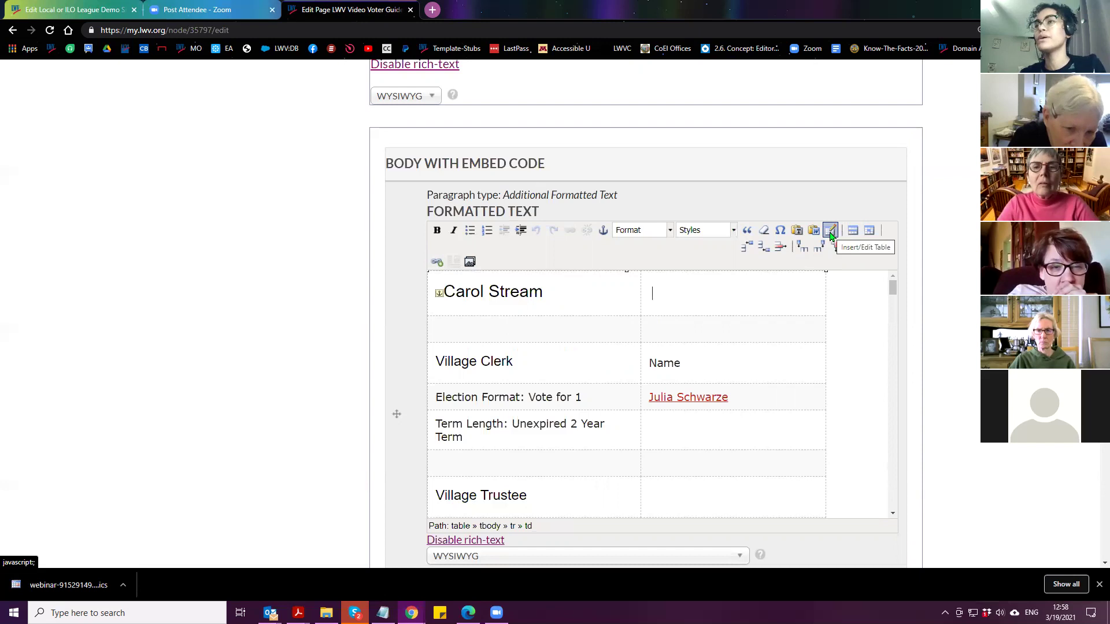
Give the Carol Stream table Center alignment with class -- Not Set -- and update it
click(830, 231)
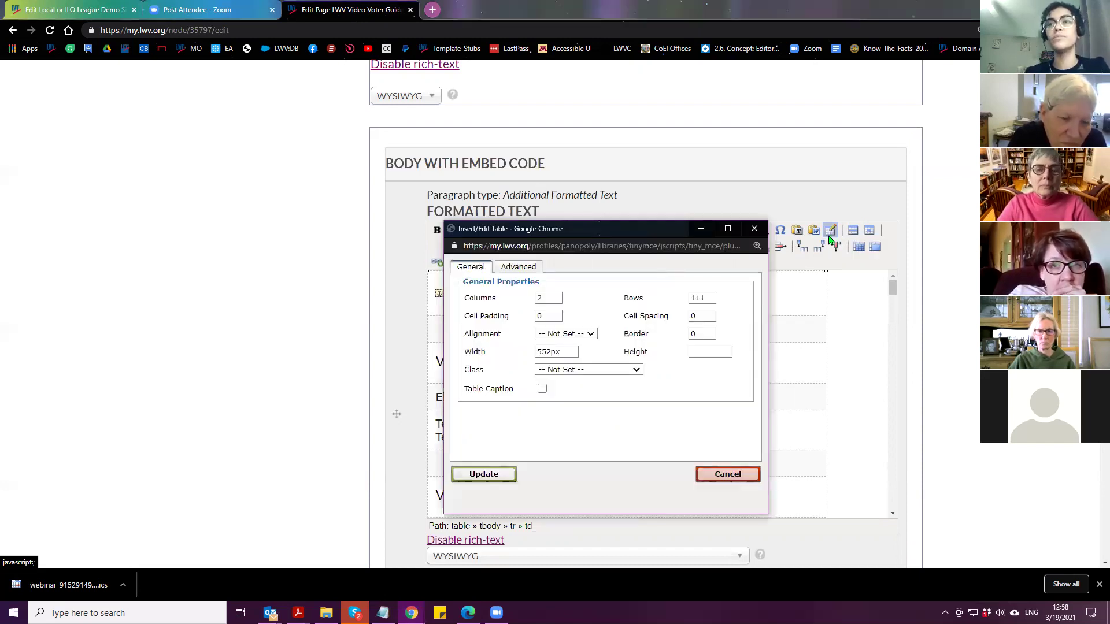
click(575, 335)
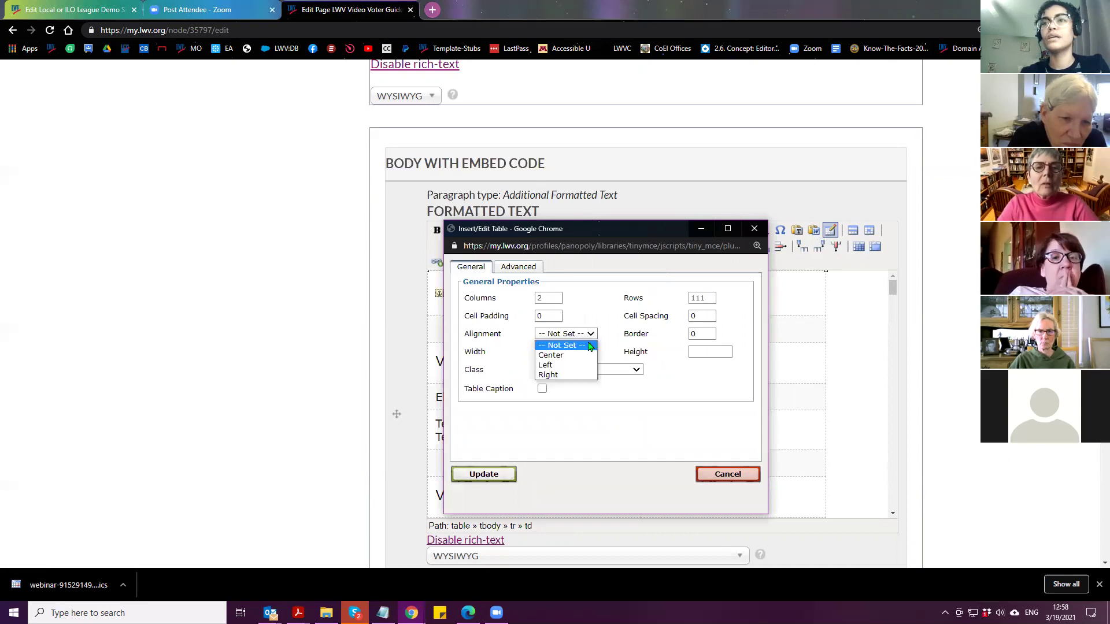
click(574, 356)
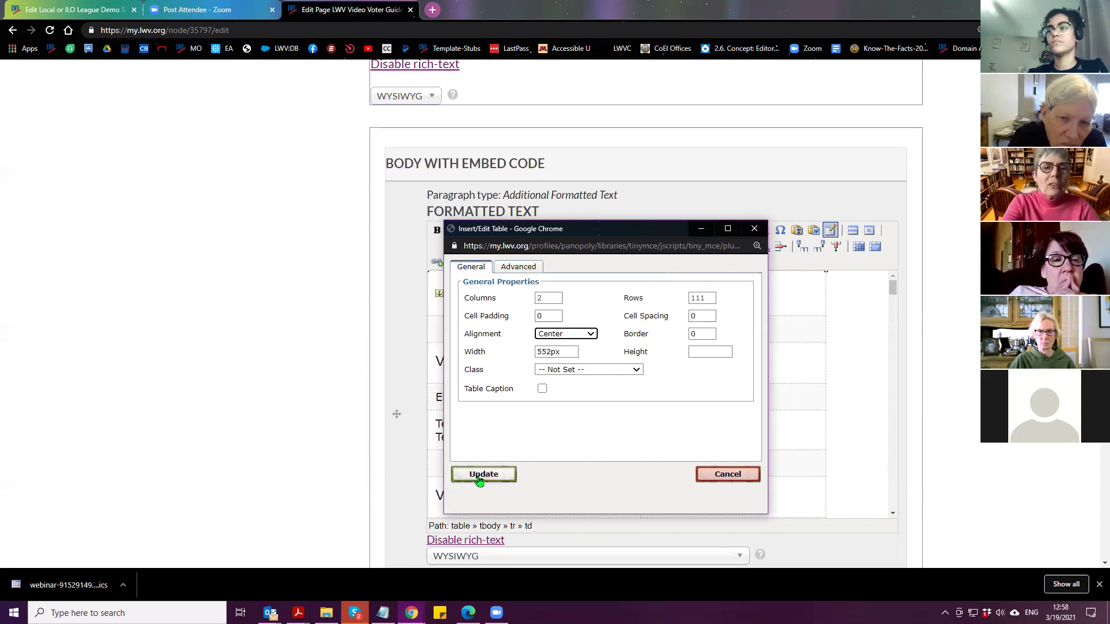
click(607, 374)
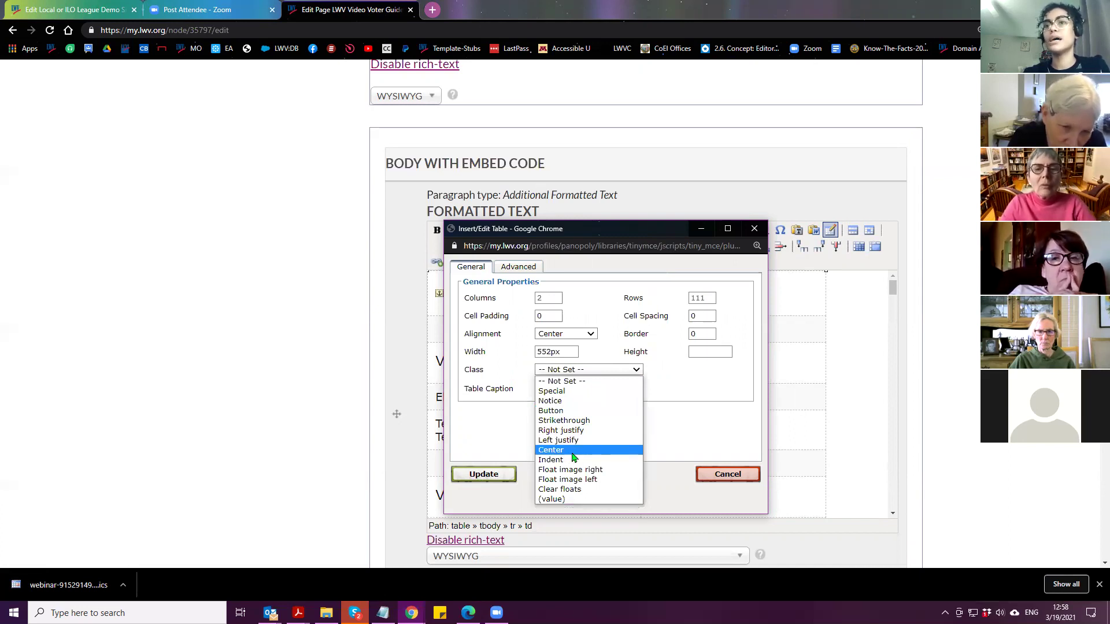
click(571, 453)
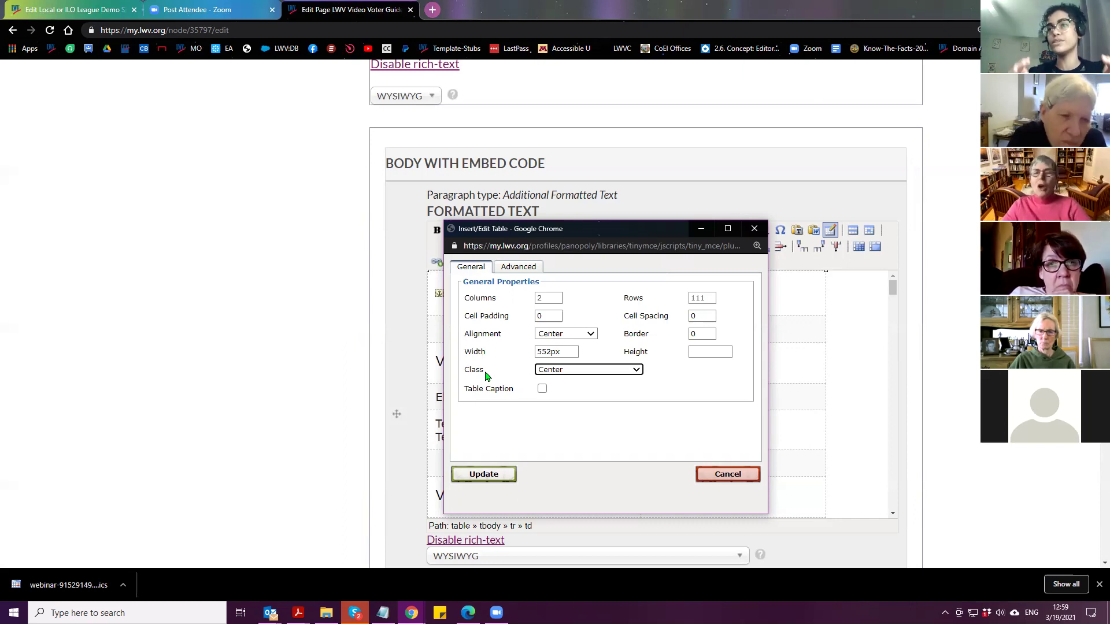
click(591, 373)
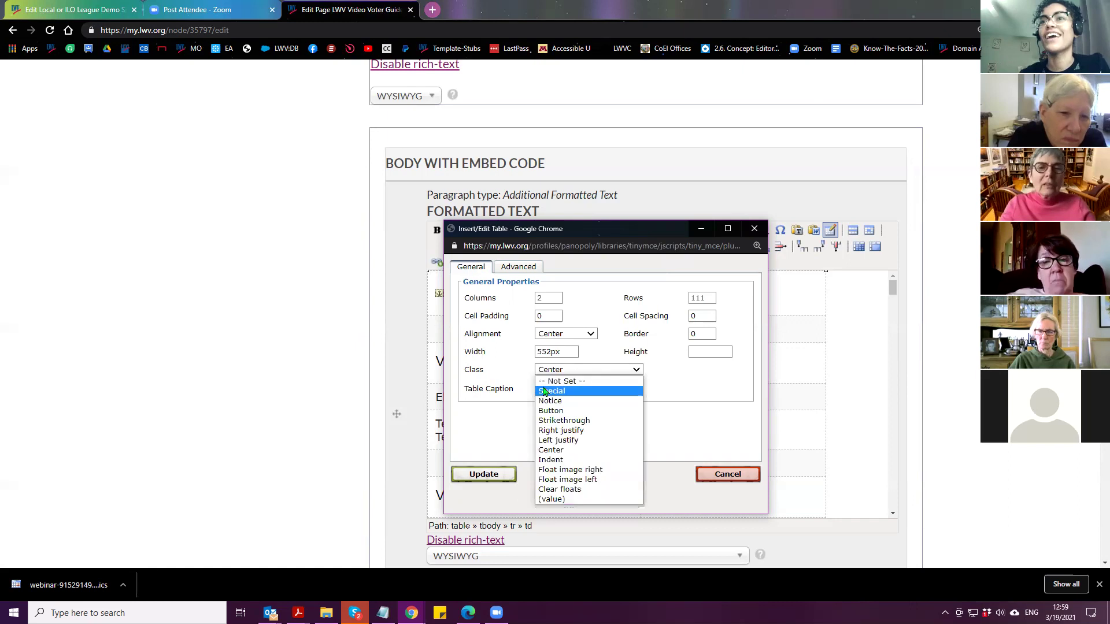
click(554, 379)
click(484, 475)
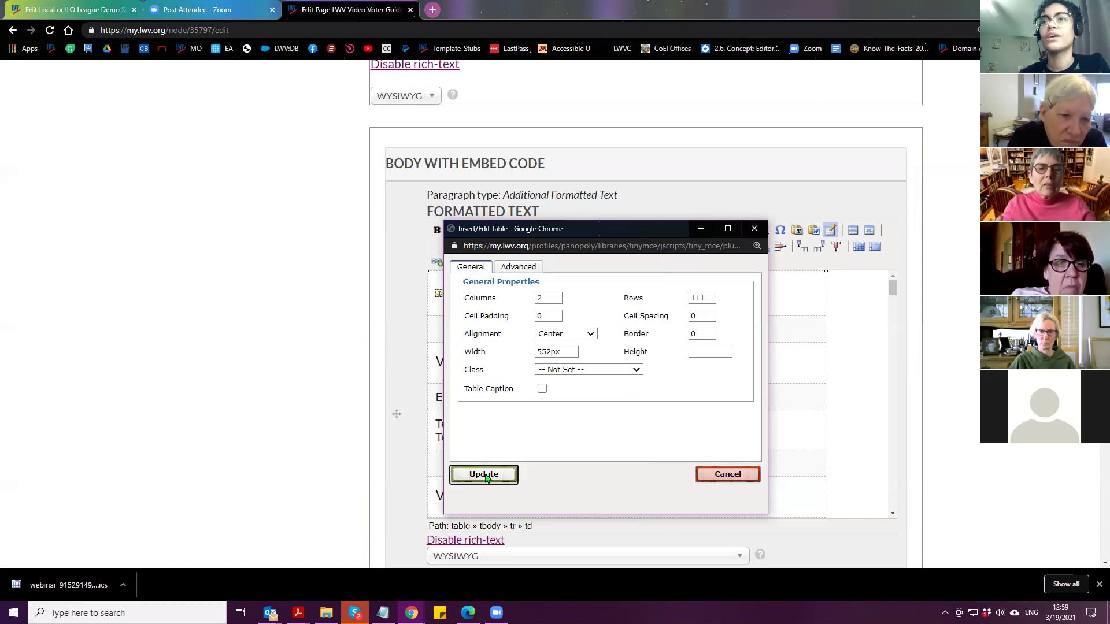
scroll(329, 405, down, 20)
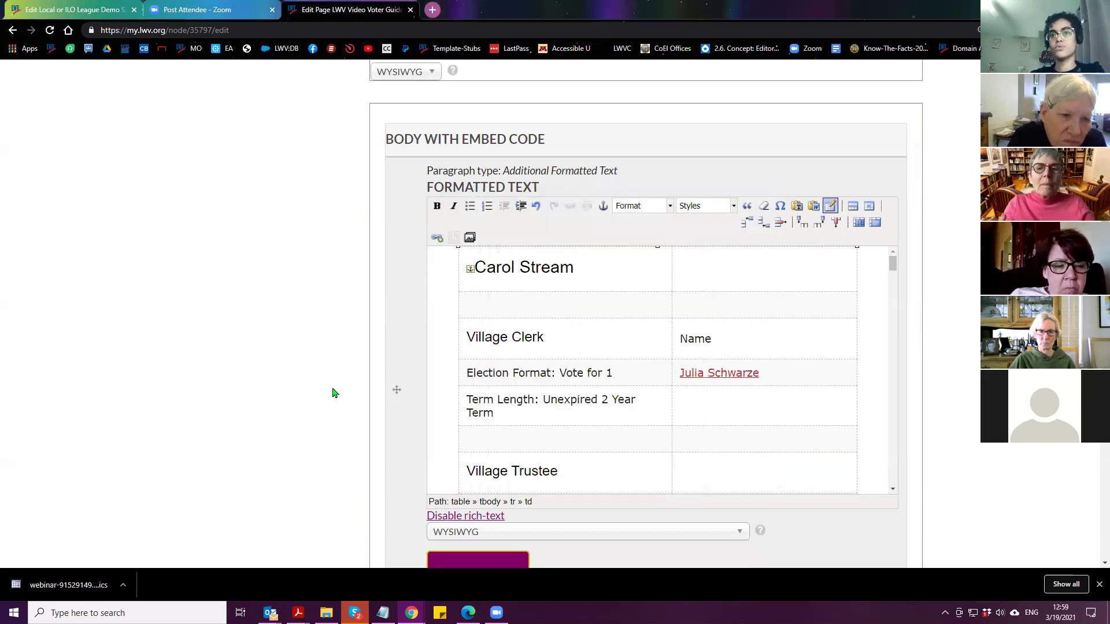
scroll(337, 401, up, 10)
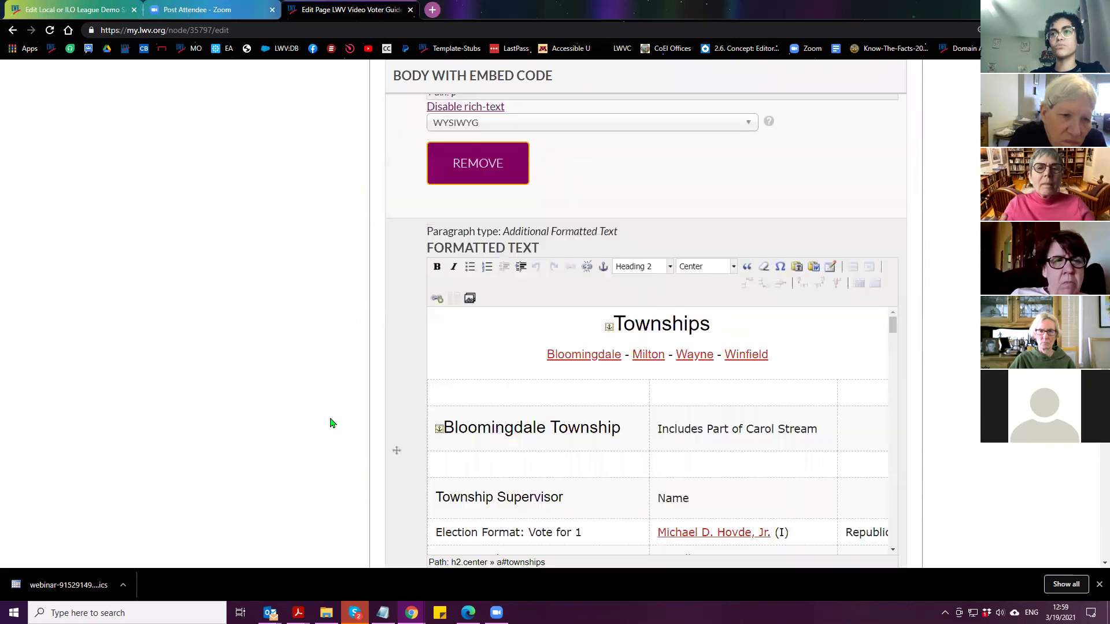
scroll(310, 438, down, 15)
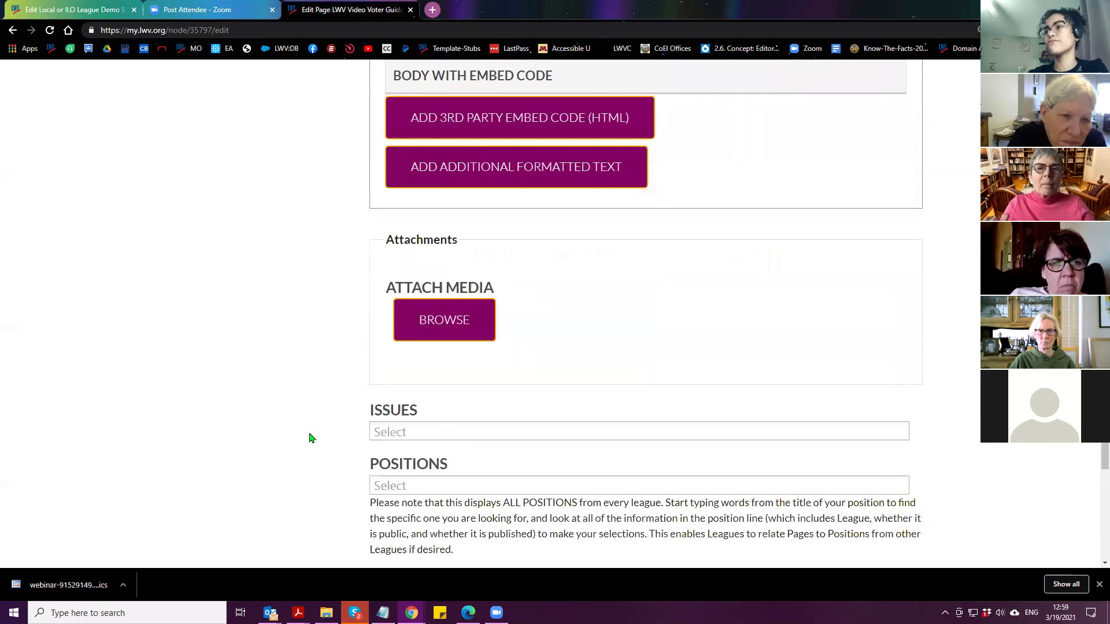
Save the Video Voter Guide draft and scroll the updated page to check the table
click(392, 346)
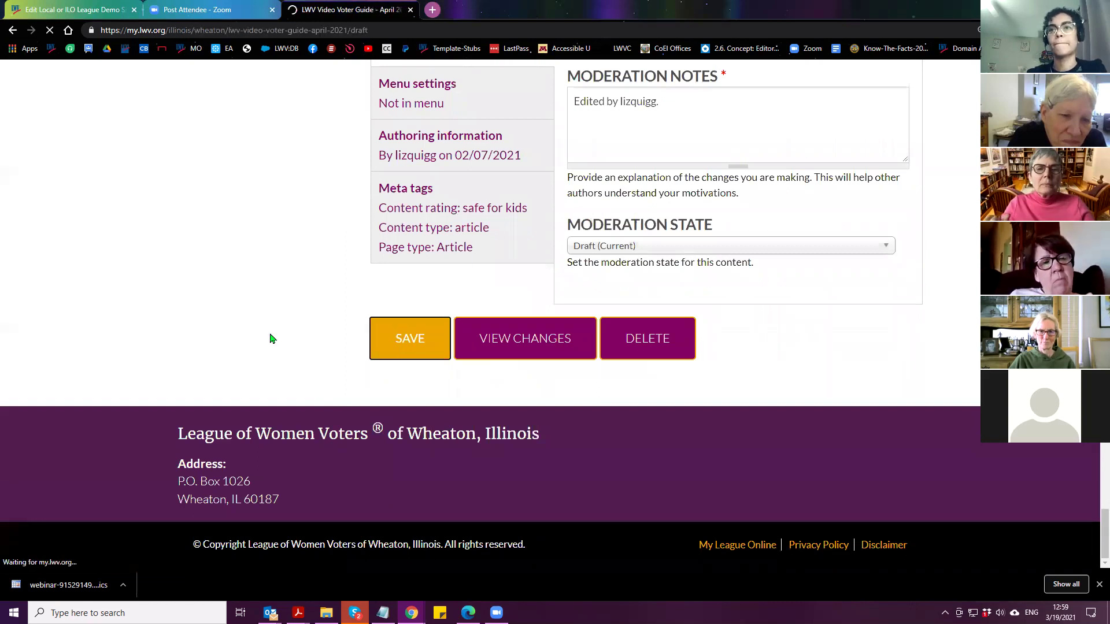
scroll(629, 347, down, 2)
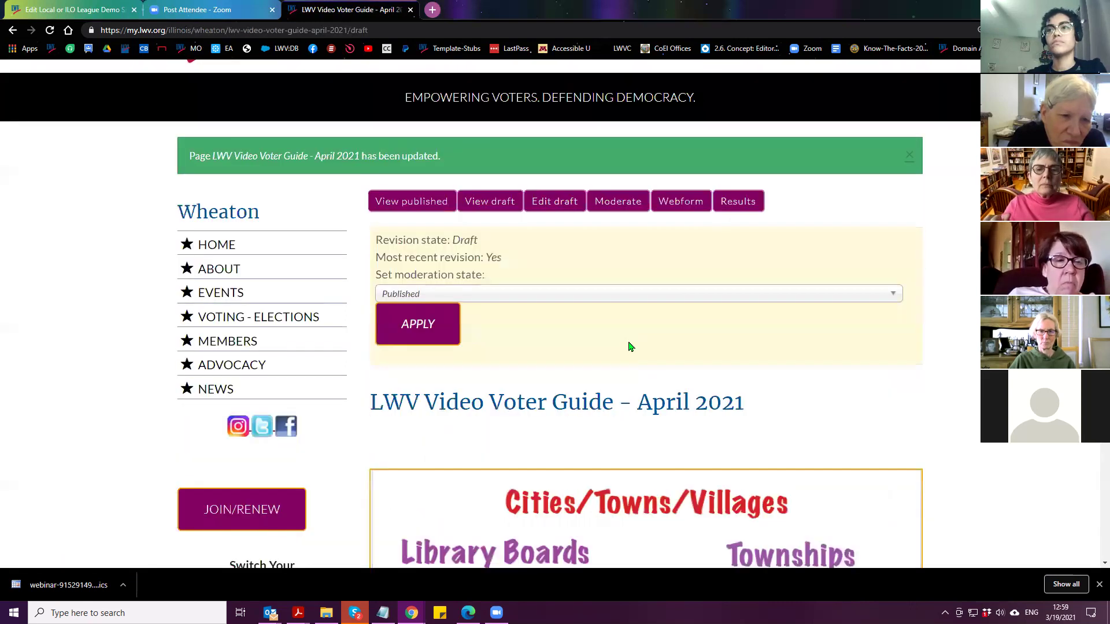
scroll(463, 303, down, 5)
scroll(386, 308, down, 10)
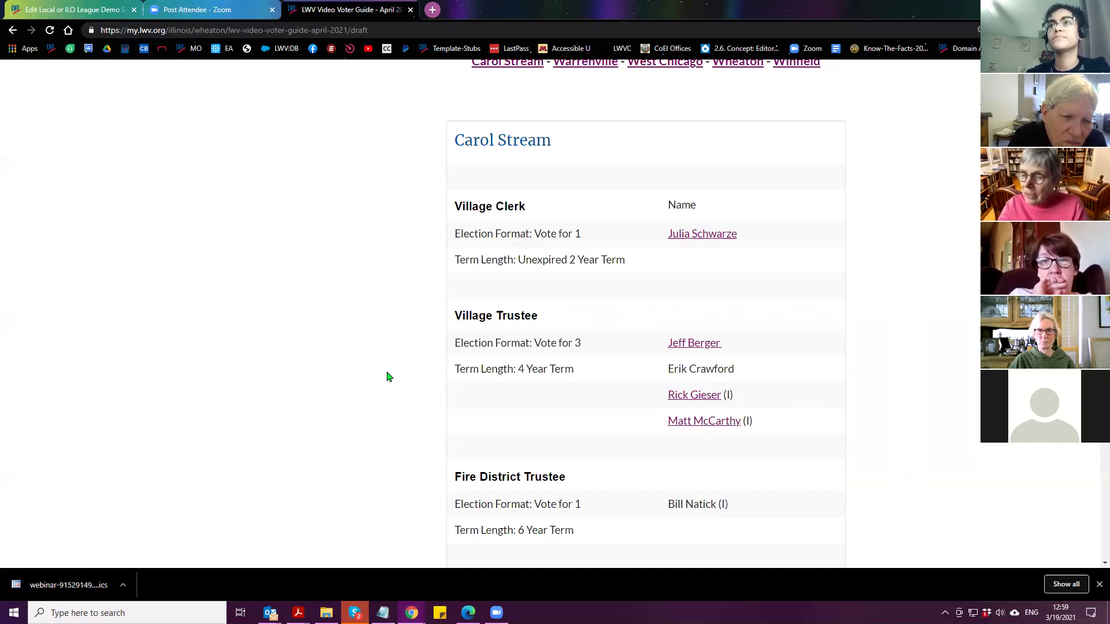
scroll(387, 376, up, 15)
scroll(332, 463, up, 5)
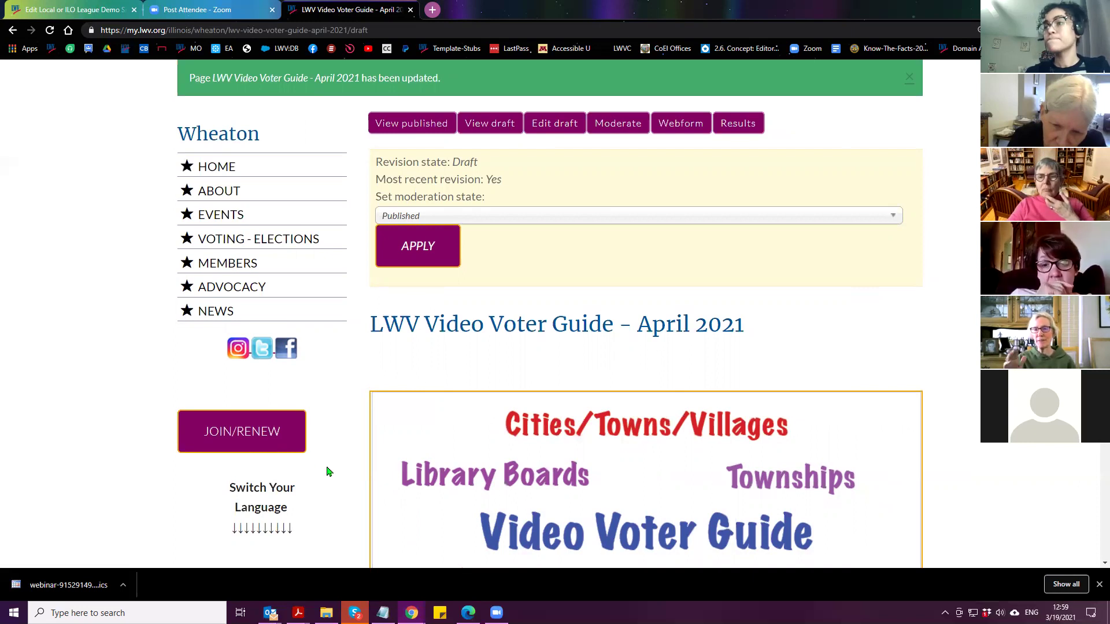
mouse_move(412, 613)
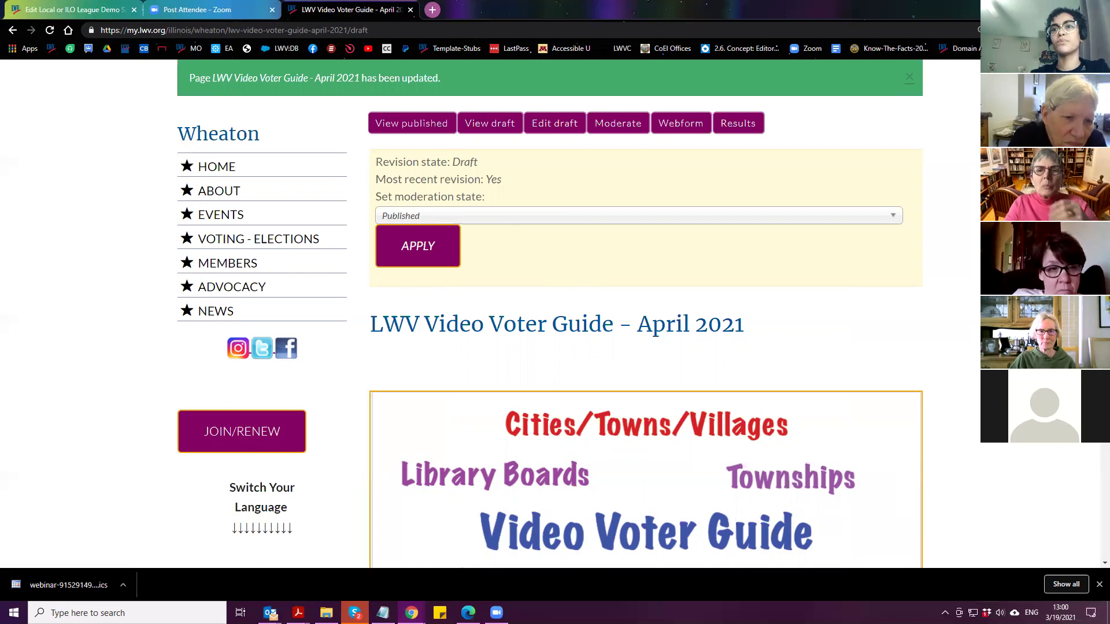
Inspect the draft page in DevTools at iPad 768 × 1024 with the console drawer closed
right_click(516, 263)
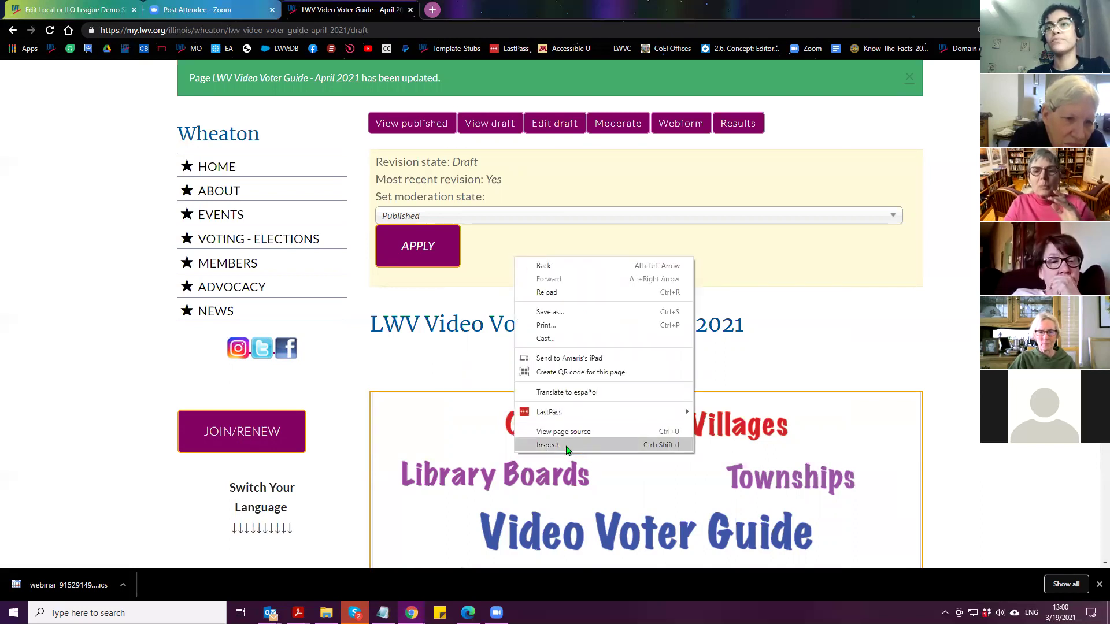
click(567, 449)
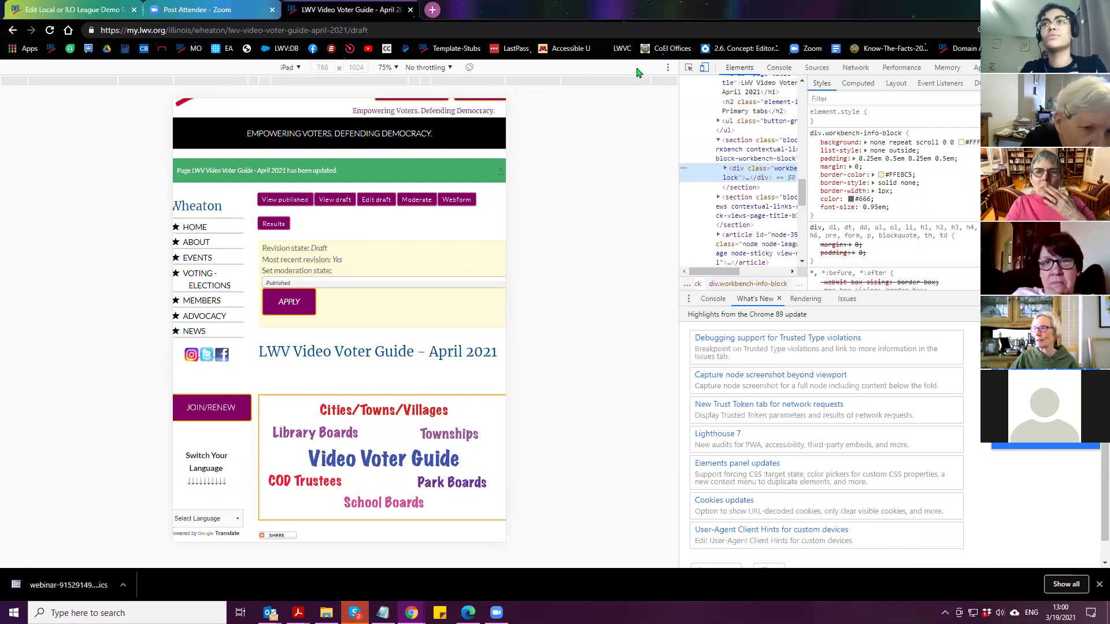
click(667, 67)
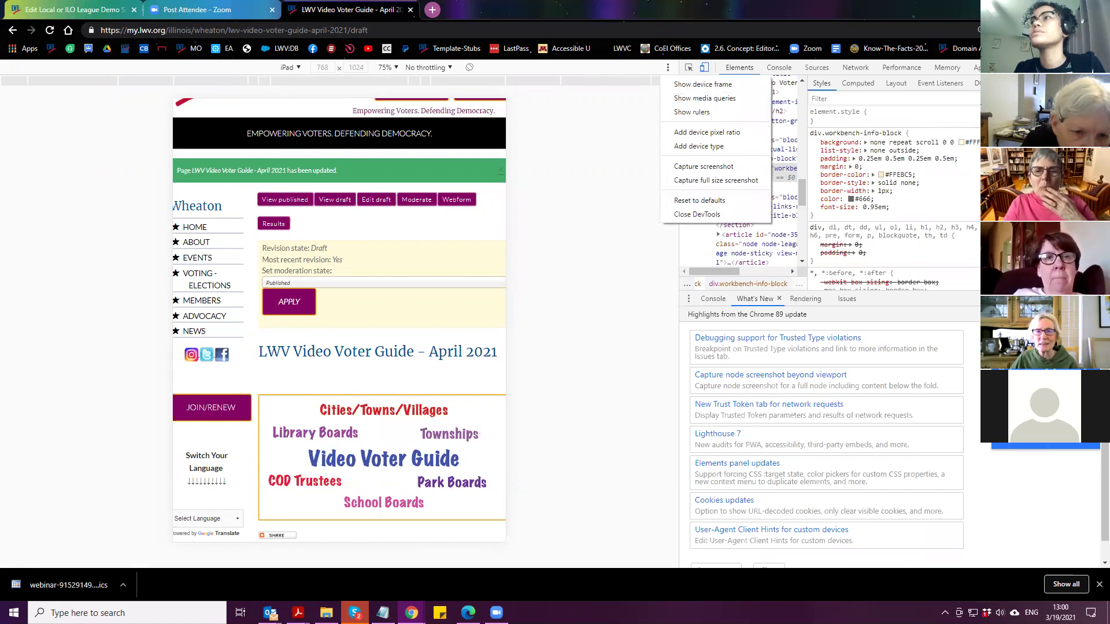
key(Escape)
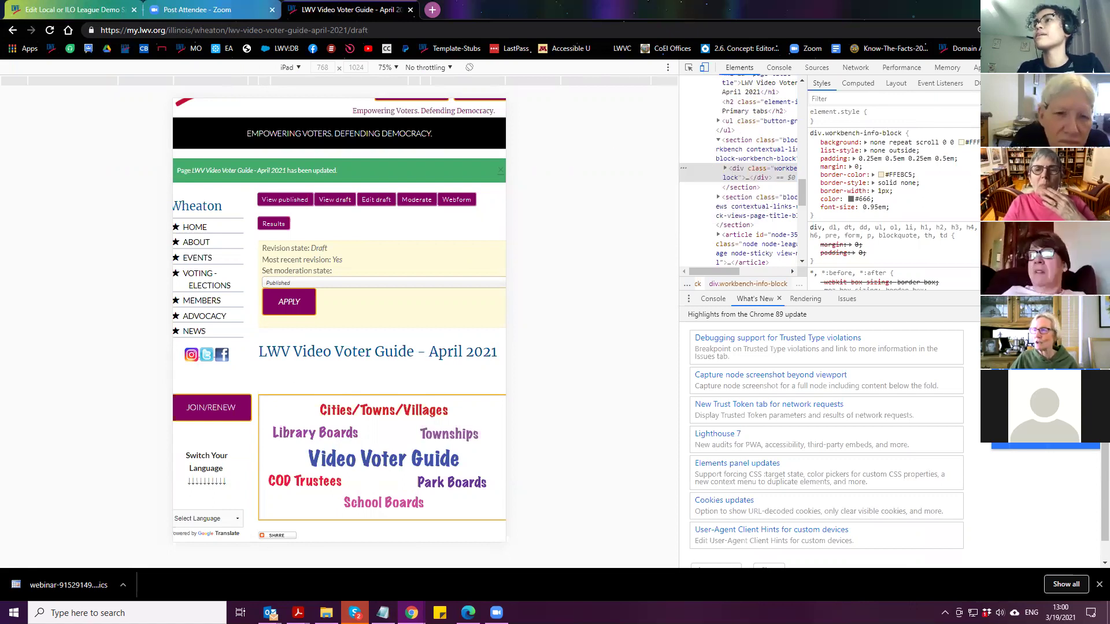
key(Escape)
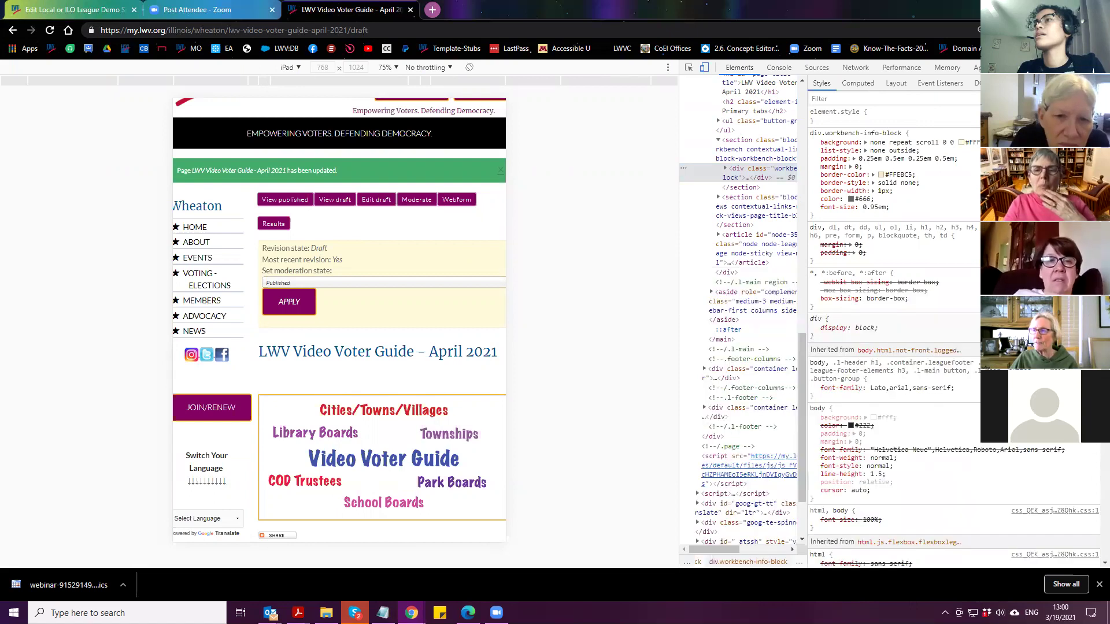
Open and dismiss the DevTools settings and extra tools options
key(F1)
key(Escape)
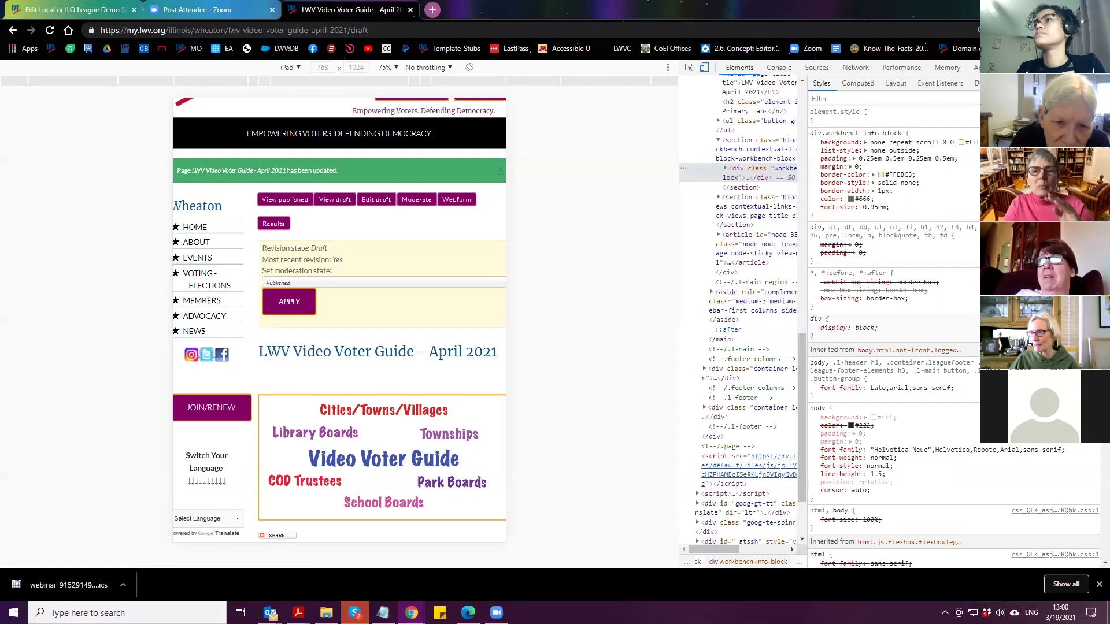
mouse_move(1035, 158)
key(Escape)
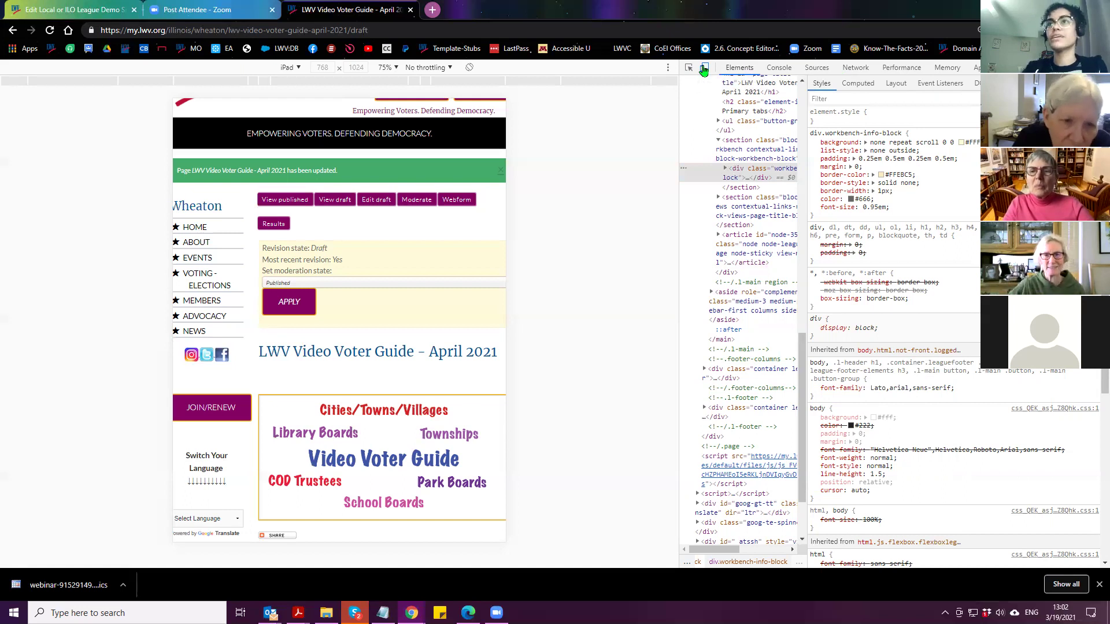
Enlarge DevTools text, preview the draft at Responsive 1134 × 1212, then close DevTools
key(ctrl+plus)
key(ctrl+plus)
key(ctrl+plus)
key(ctrl+plus)
key(ctrl+plus)
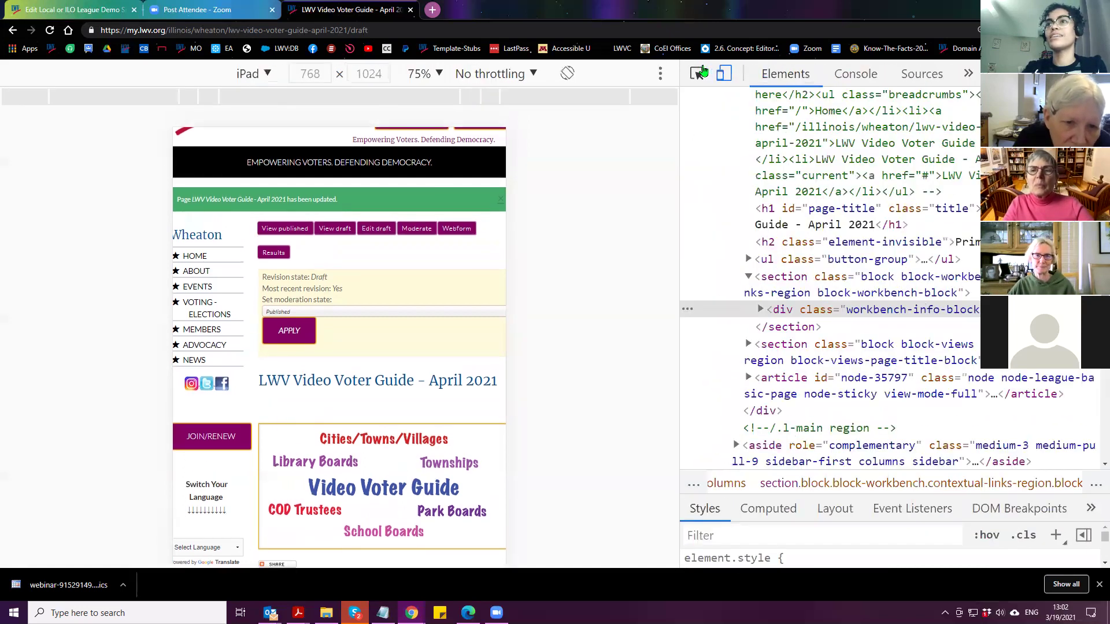
click(733, 83)
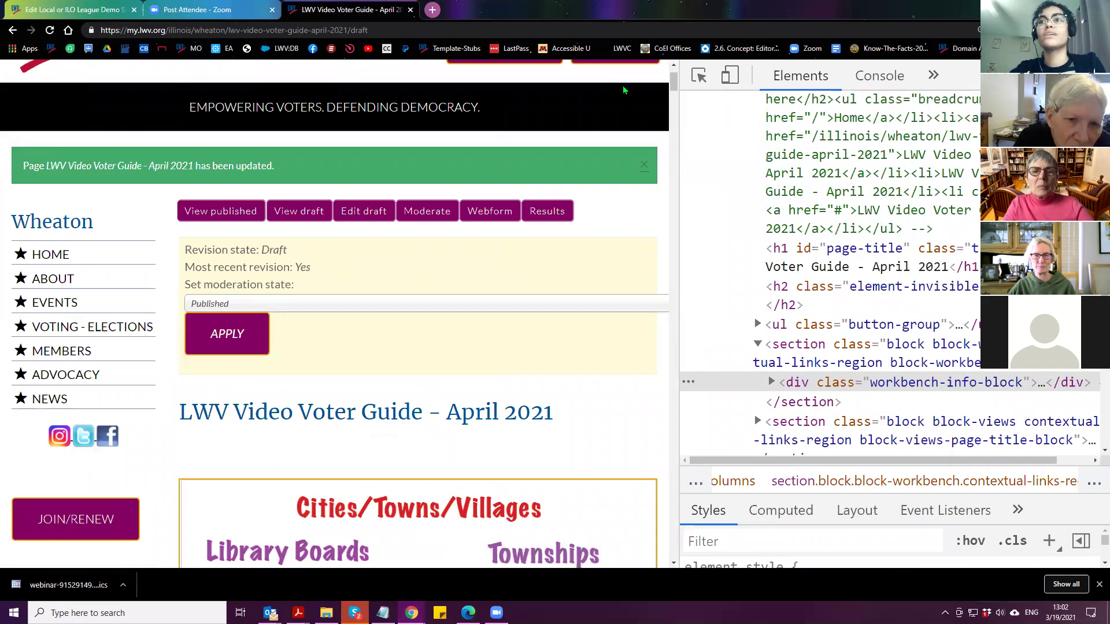
click(730, 78)
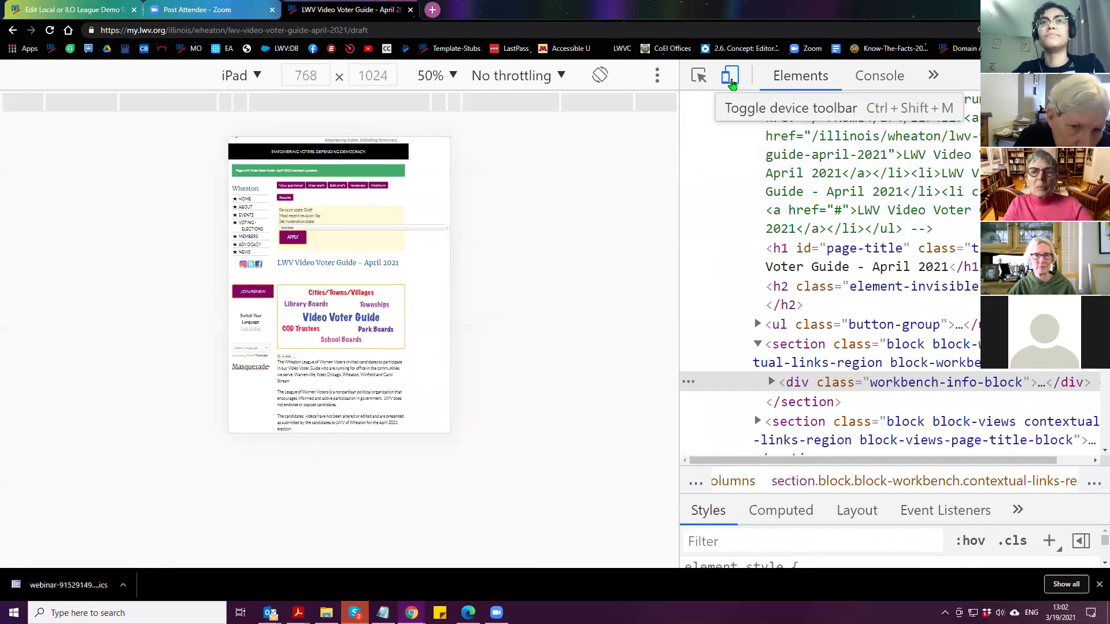
click(252, 77)
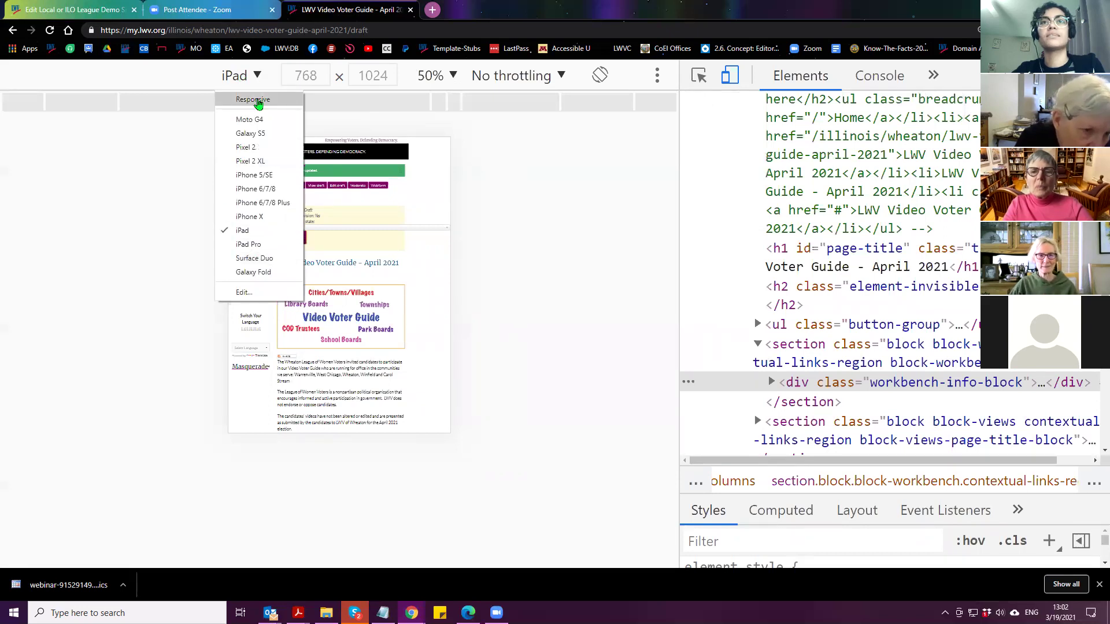
click(255, 99)
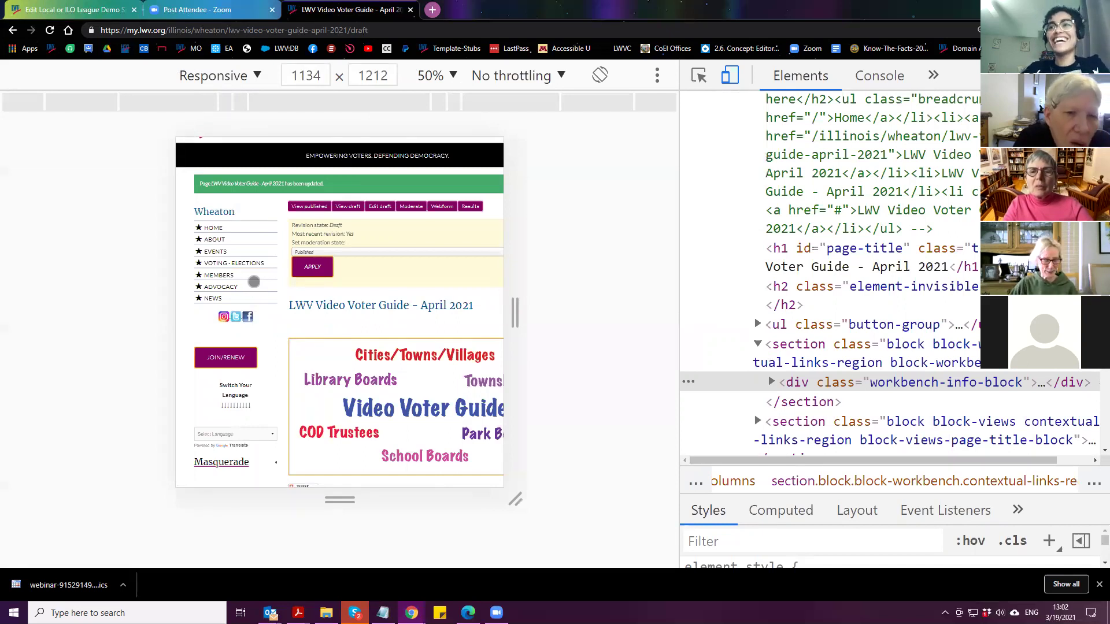
key(F12)
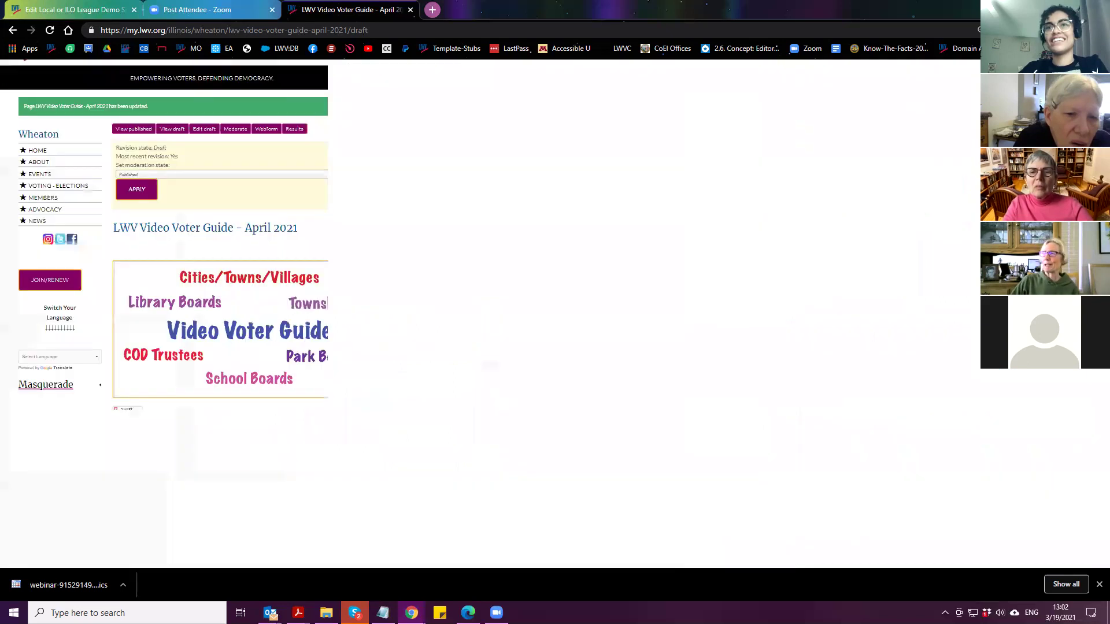
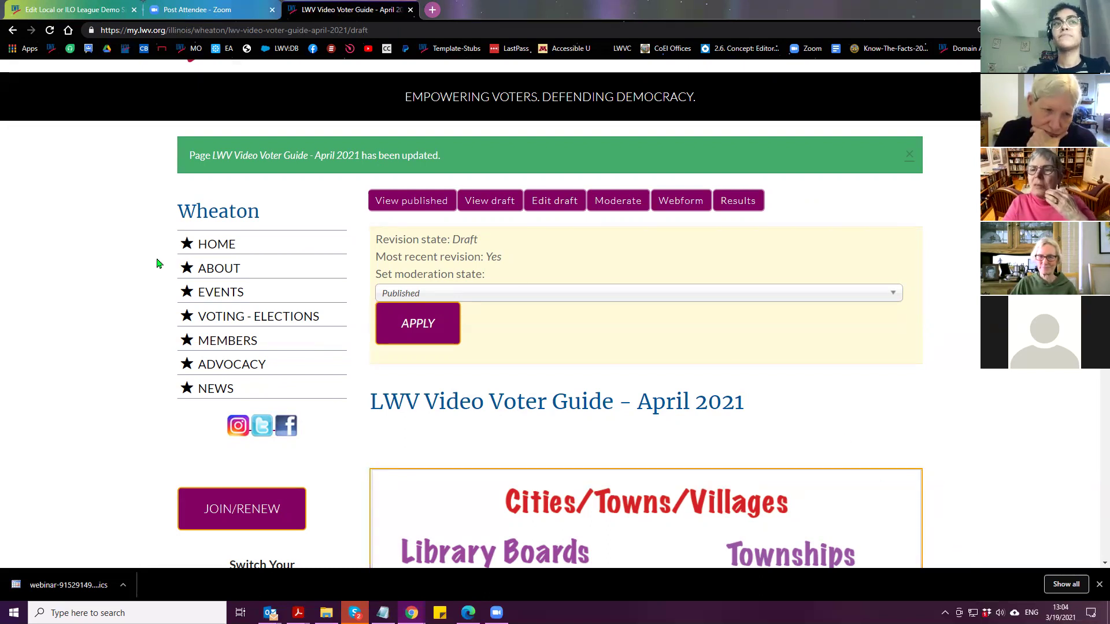
On the Demo Site edit page, set the body embed code's text format to Full HTML
scroll(157, 263, down, 1)
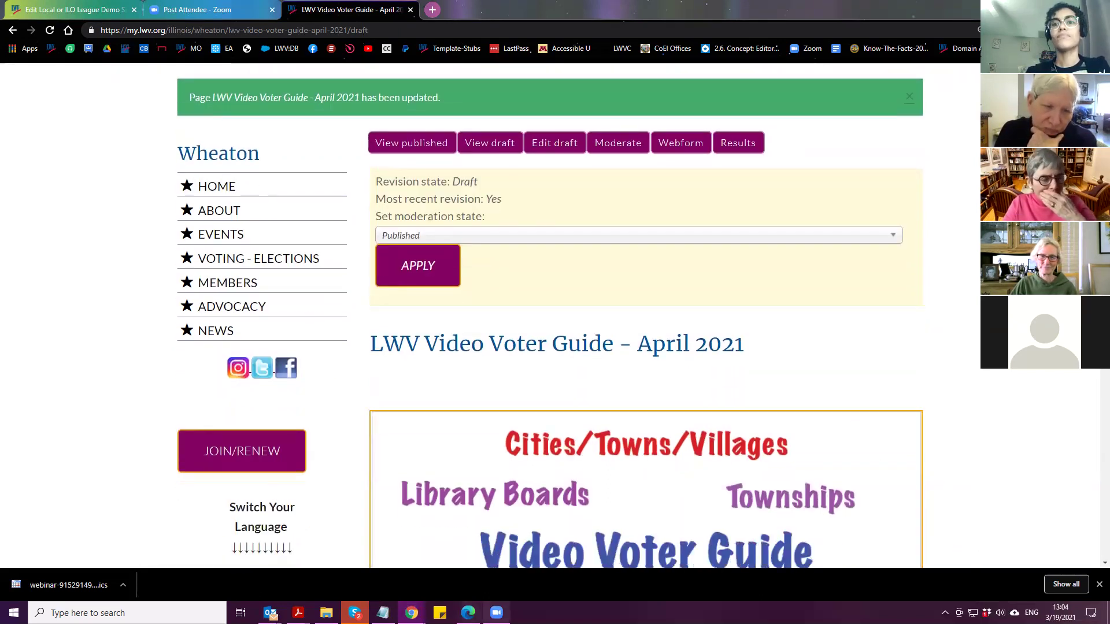
click(471, 549)
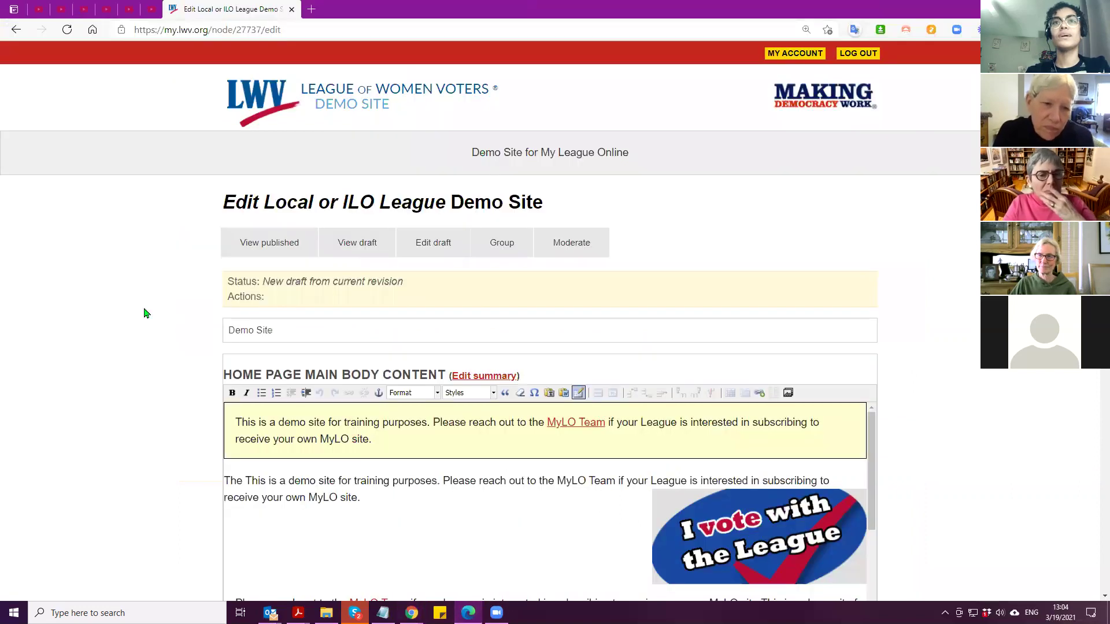
scroll(202, 300, down, 8)
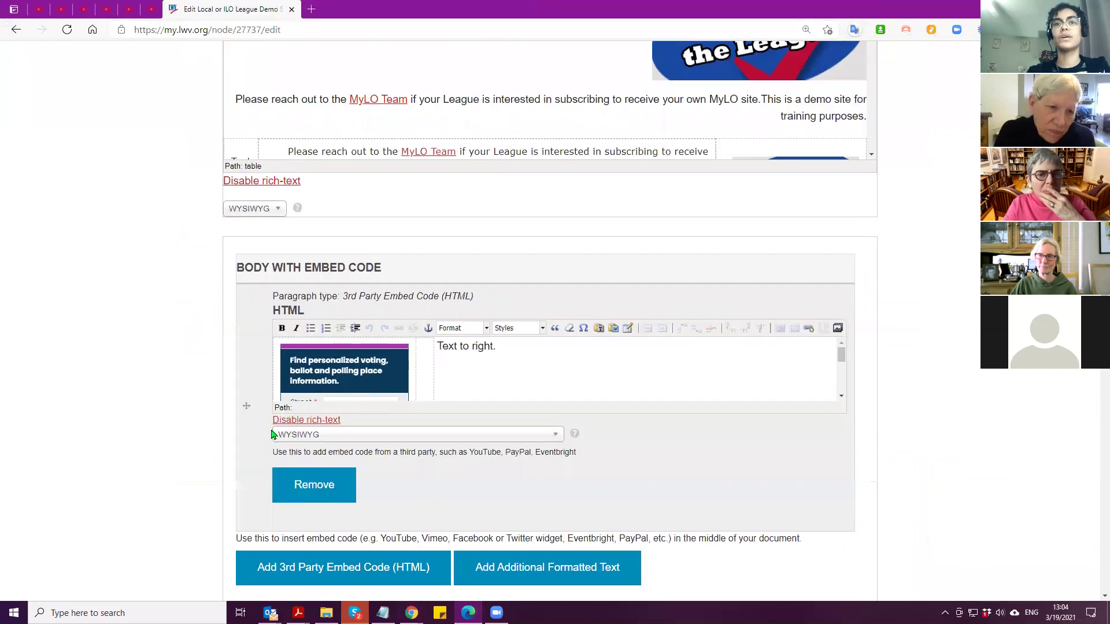
click(319, 441)
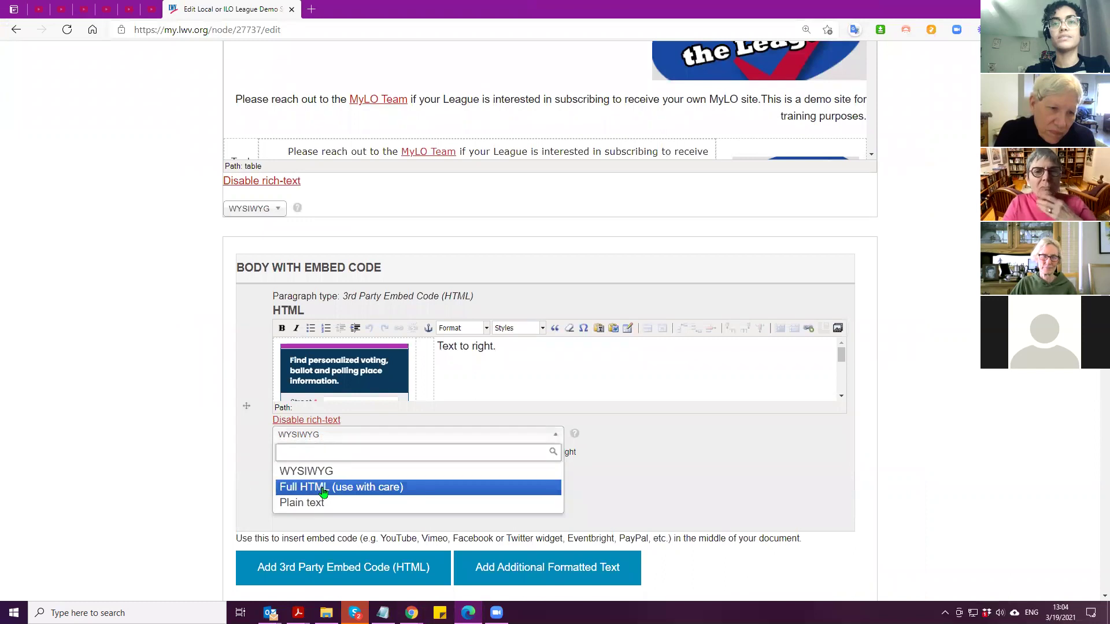
scroll(167, 417, up, 10)
scroll(163, 422, down, 8)
scroll(157, 405, up, 10)
scroll(154, 387, down, 10)
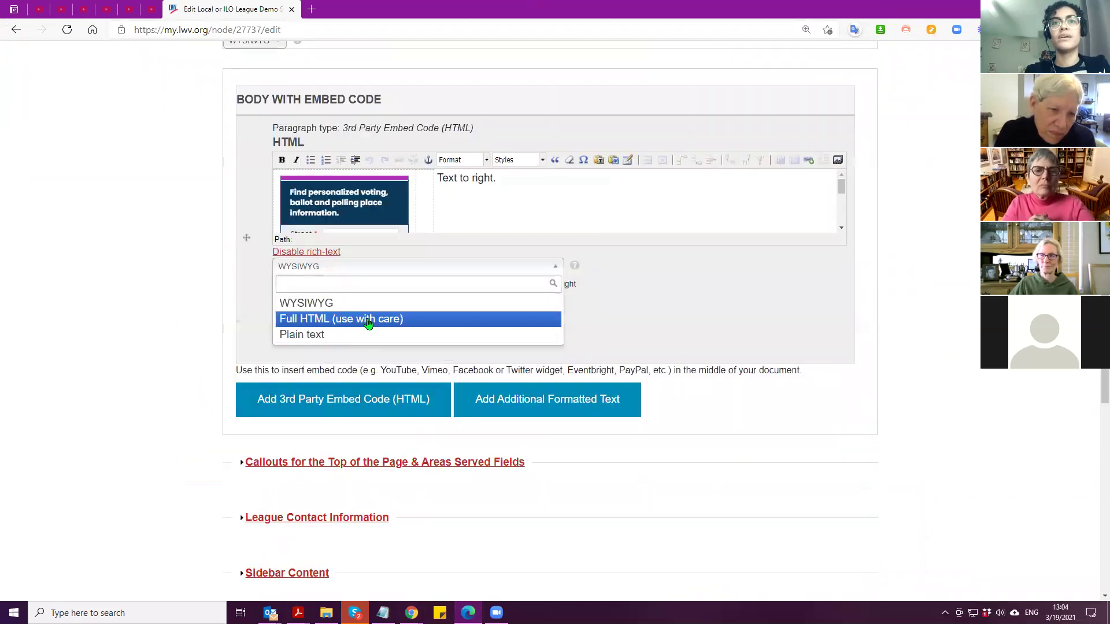
click(367, 322)
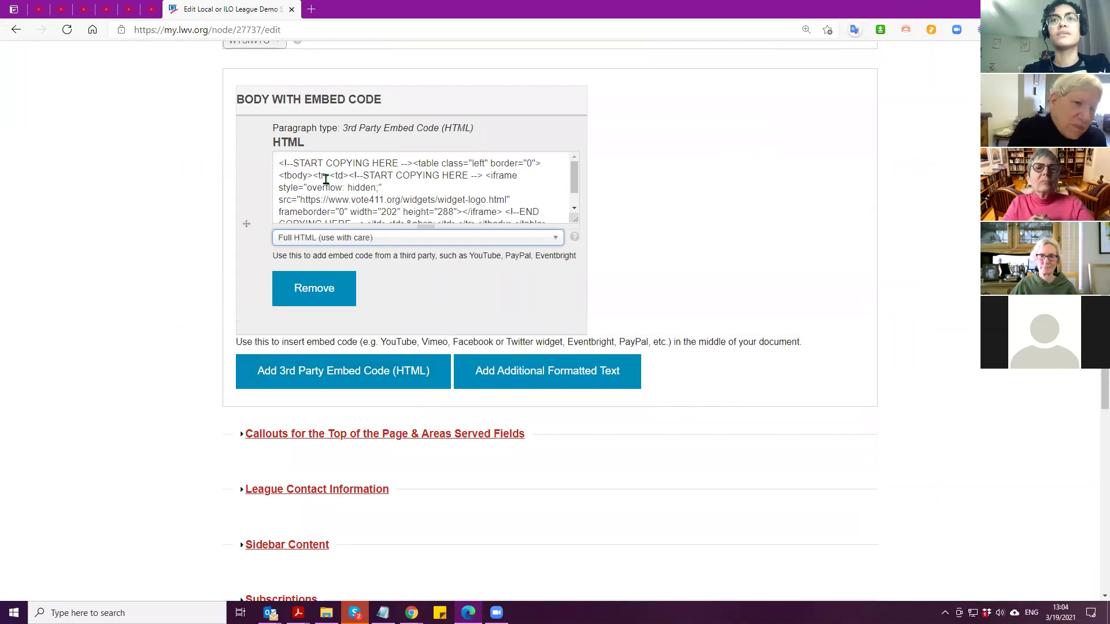
Select the vote411 widget iframe code in the body embed and cut it
scroll(325, 183, down, 1)
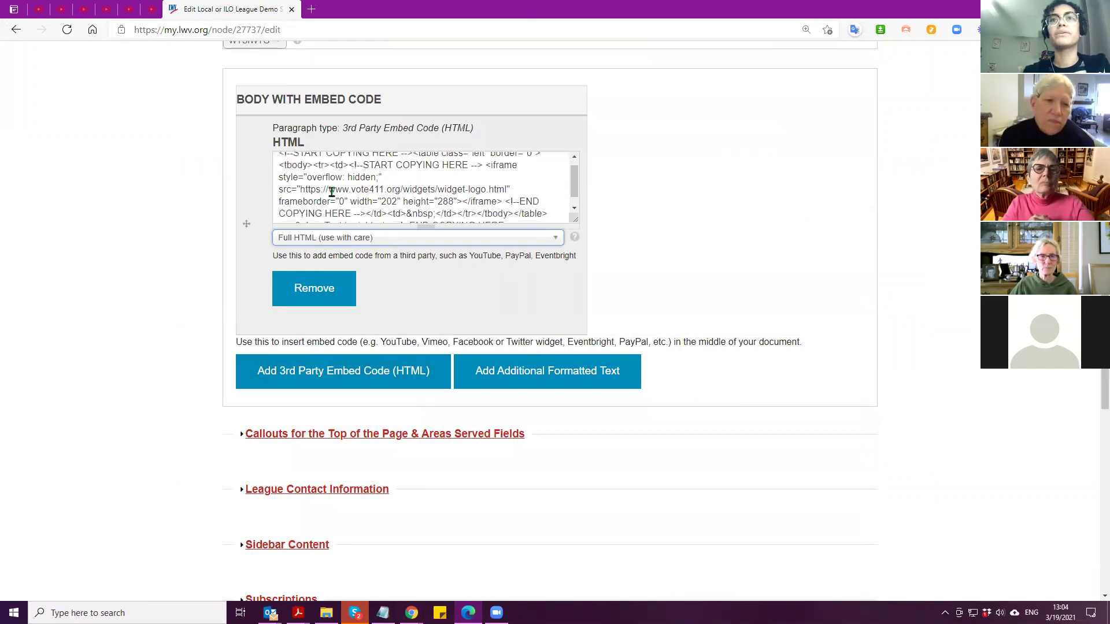
drag(349, 165, 364, 201)
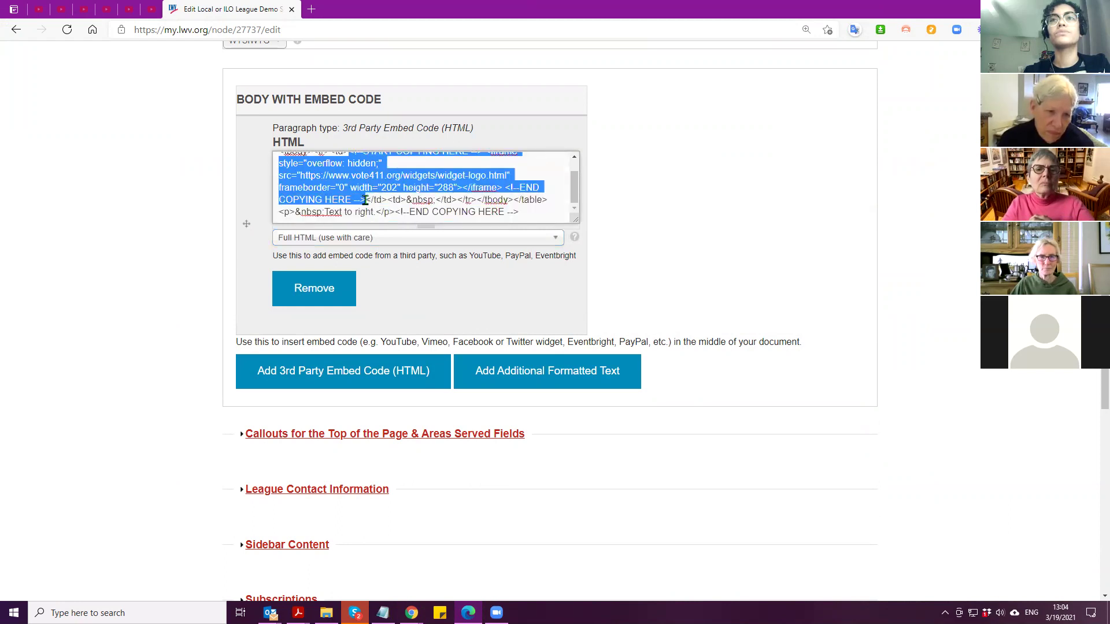
right_click(331, 187)
click(359, 219)
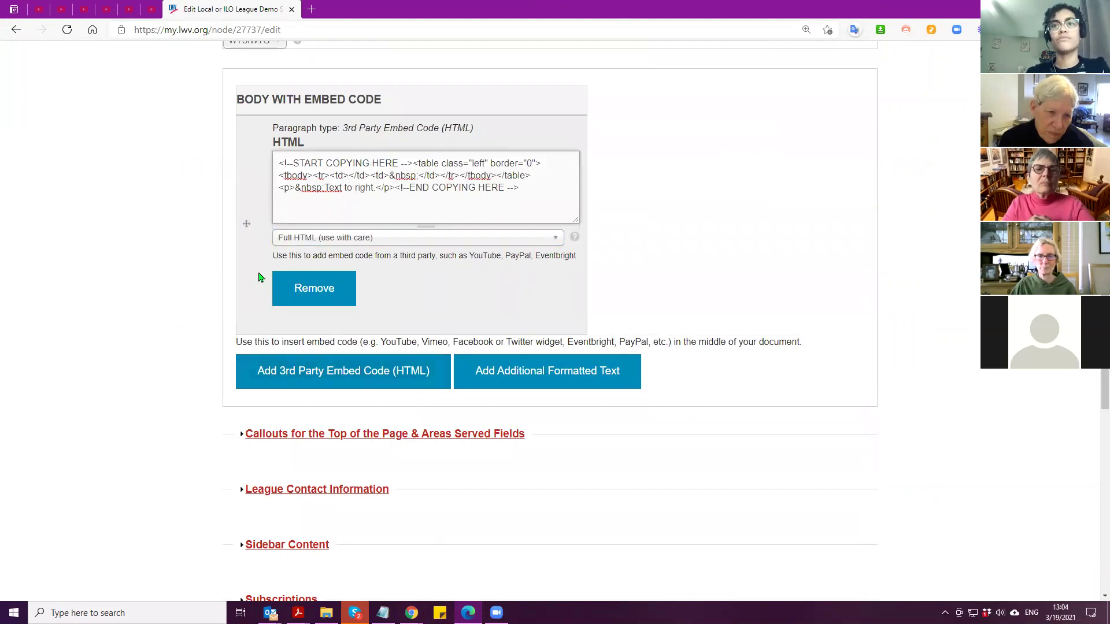
scroll(232, 284, down, 5)
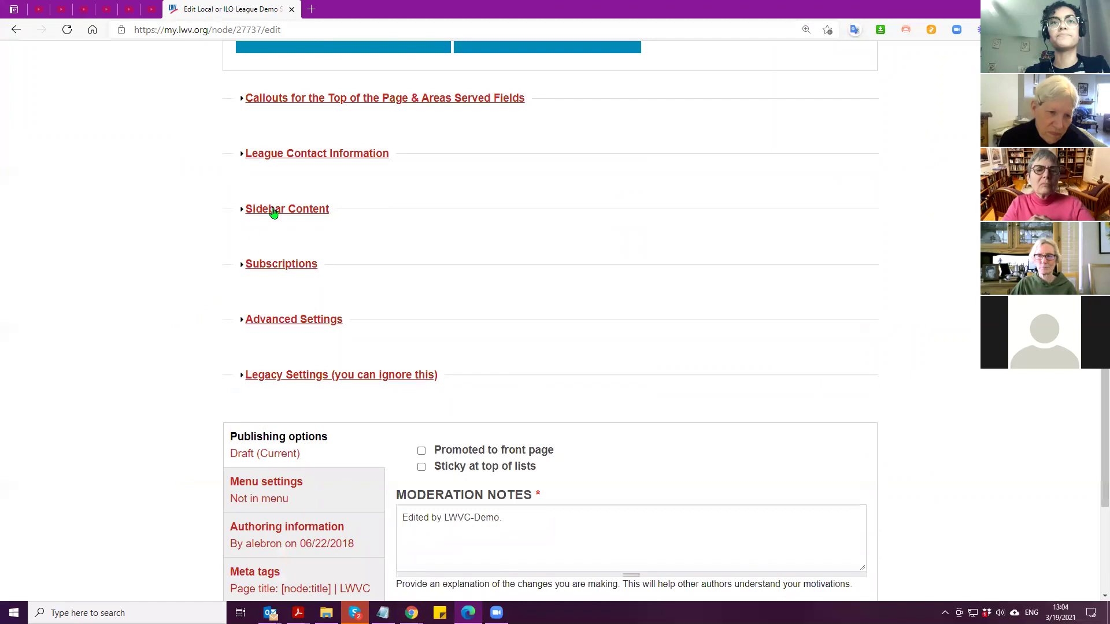
Expand Sidebar Content, switching its format to Full HTML and back to WYSIWYG
click(307, 210)
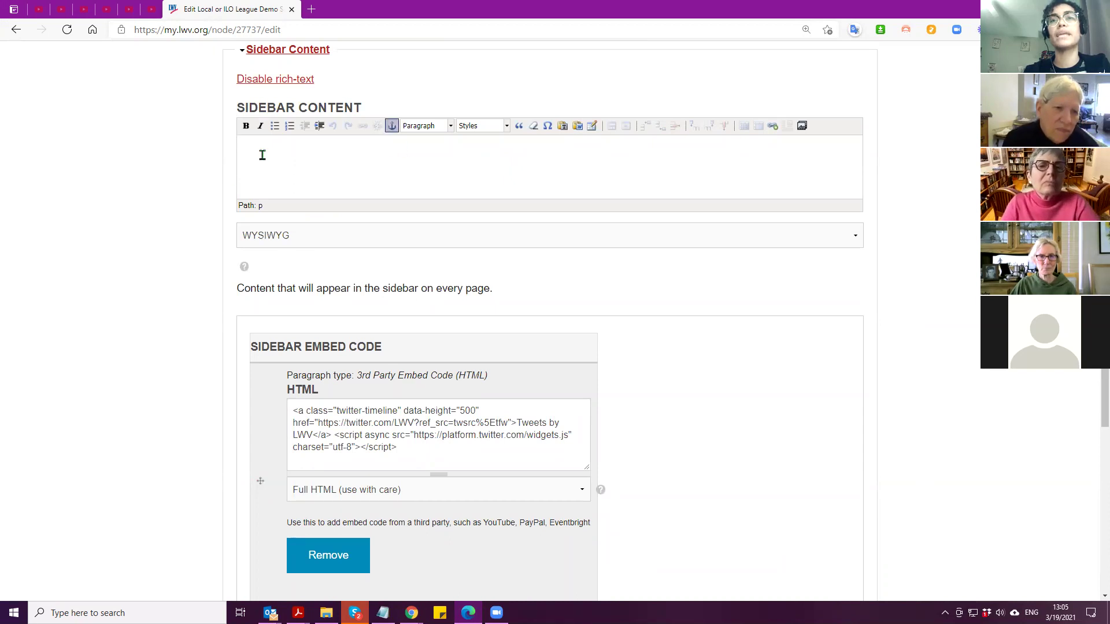
click(297, 242)
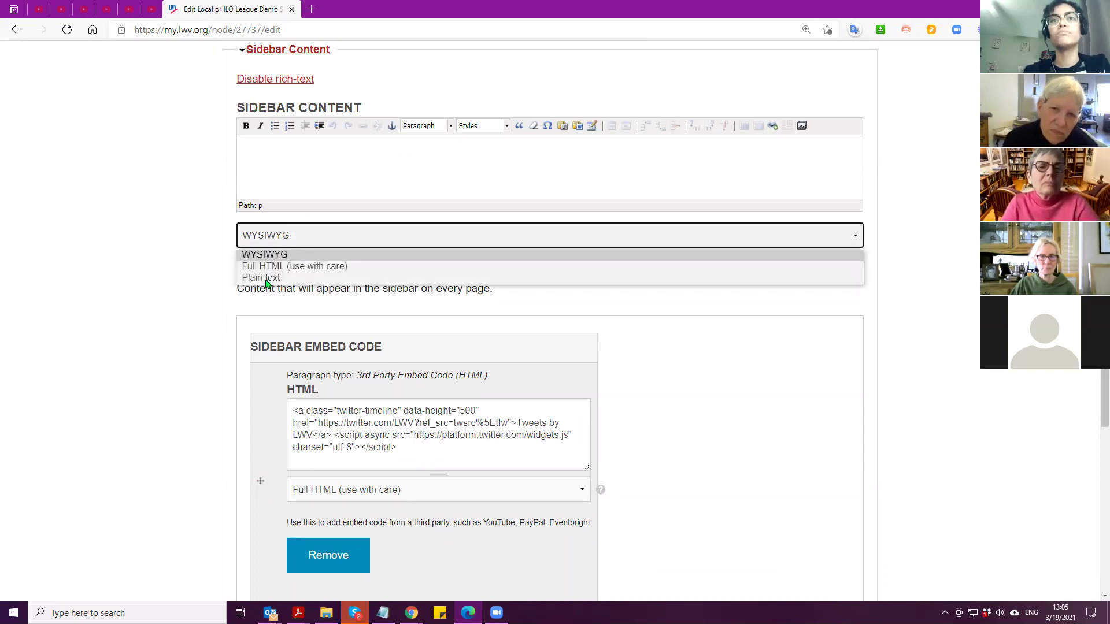
click(294, 266)
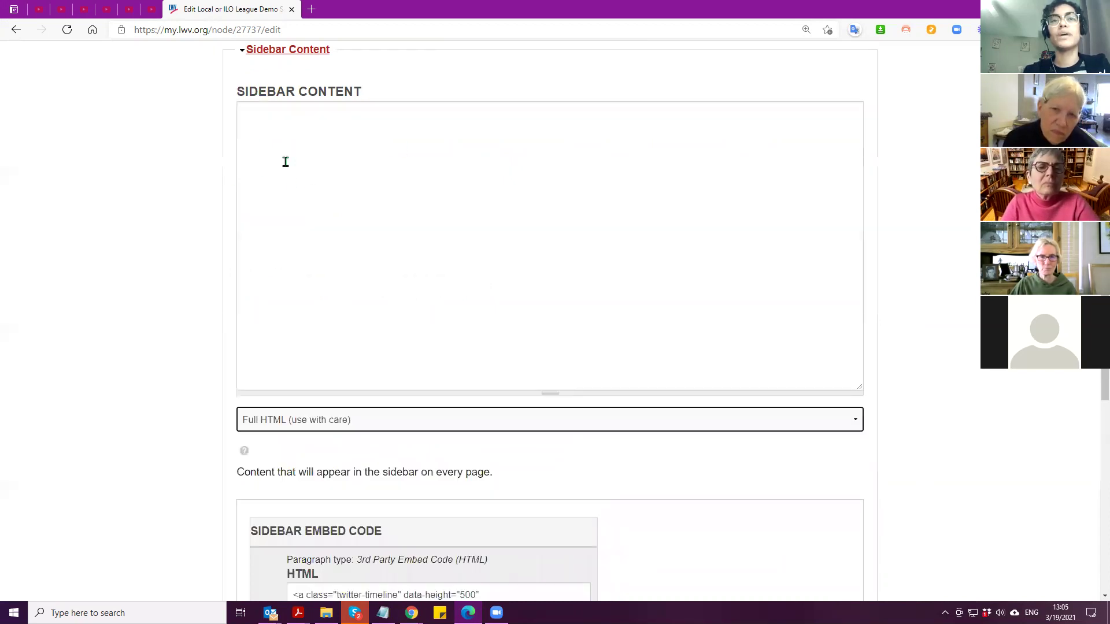
click(269, 419)
click(267, 438)
Add a new sidebar embed code paragraph and paste the vote411 iframe over its placeholder
scroll(185, 361, down, 4)
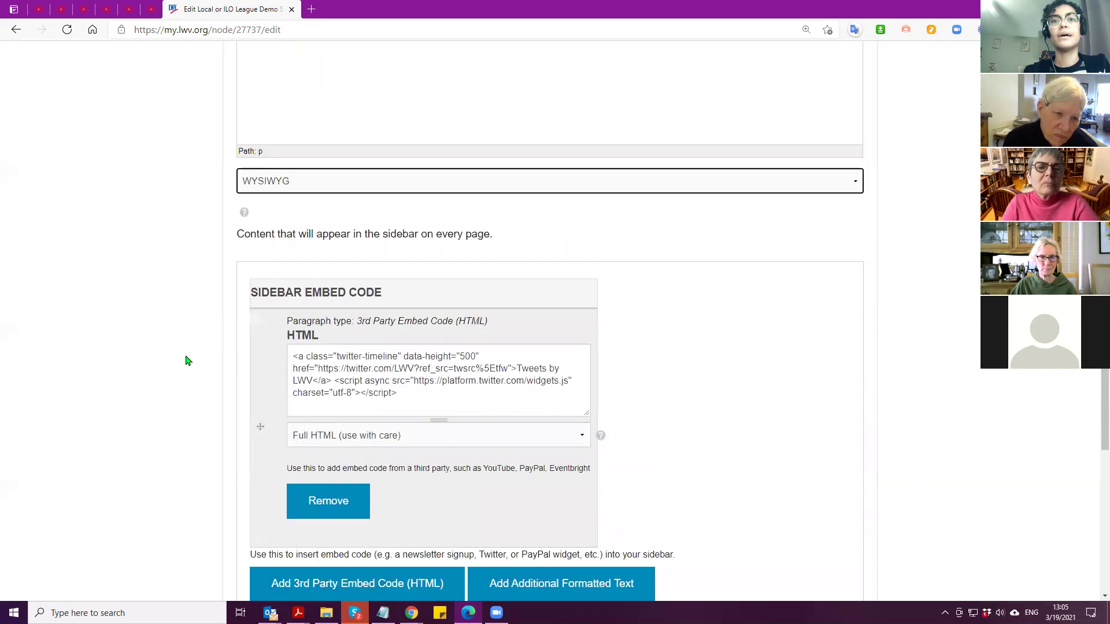
scroll(182, 347, down, 3)
scroll(178, 341, down, 1)
scroll(300, 130, up, 1)
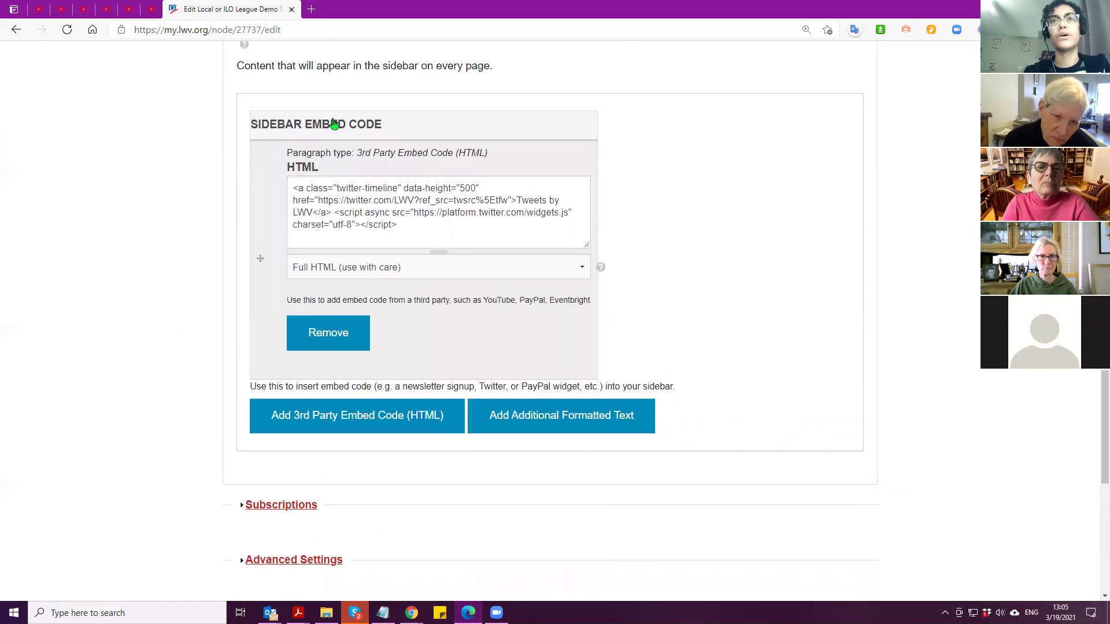
click(357, 417)
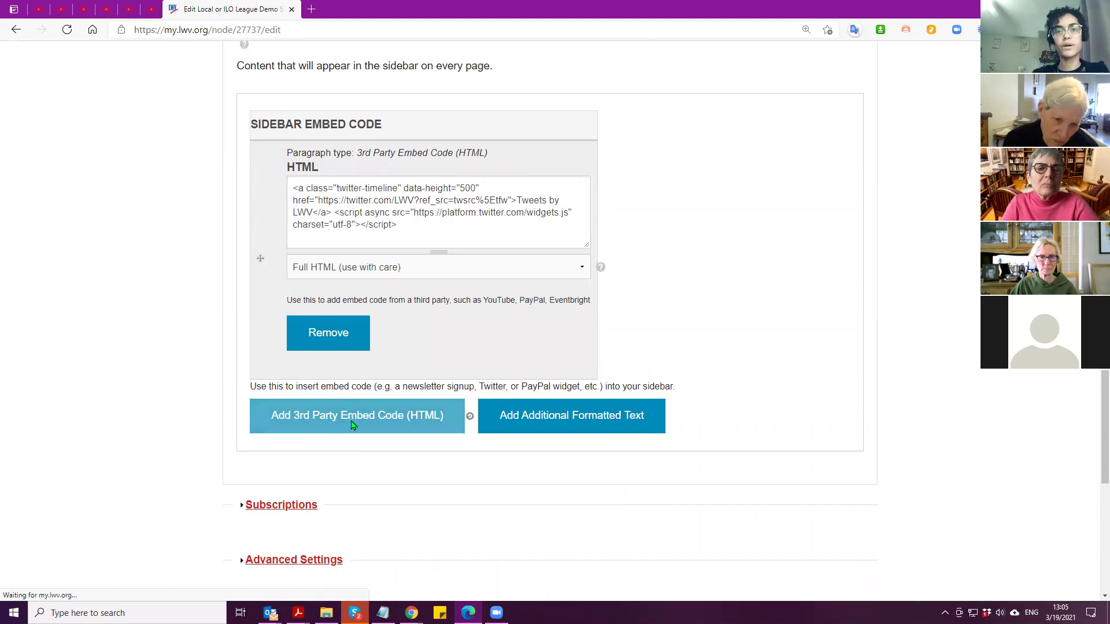
drag(481, 411, 114, 409)
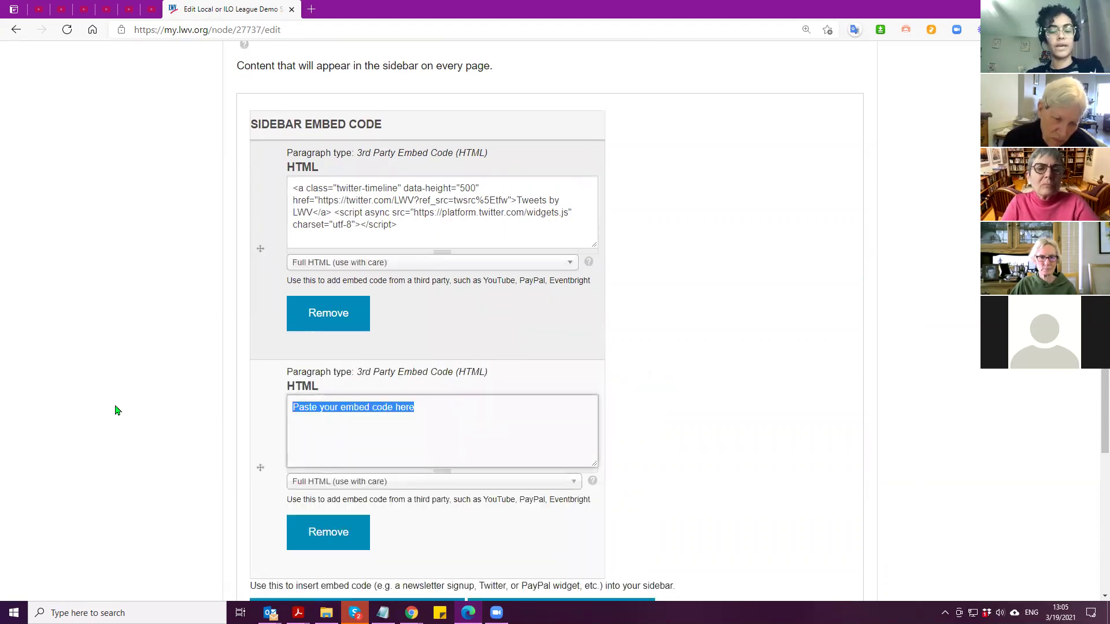
key(ctrl+v)
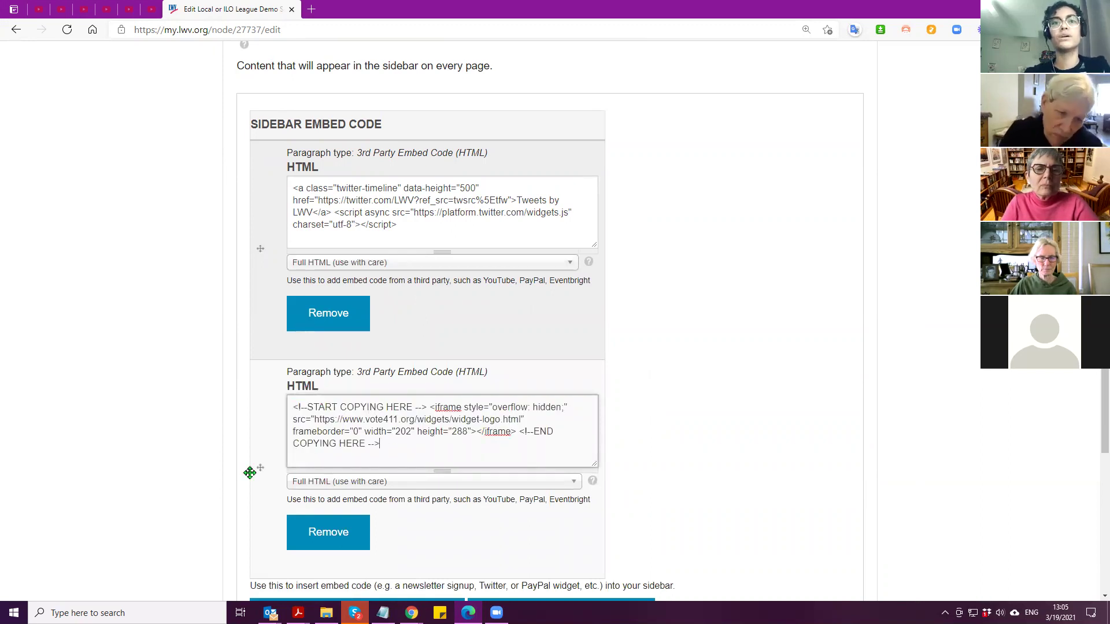
Move the vote411 paragraph above the Twitter timeline paragraph
drag(259, 467, 263, 148)
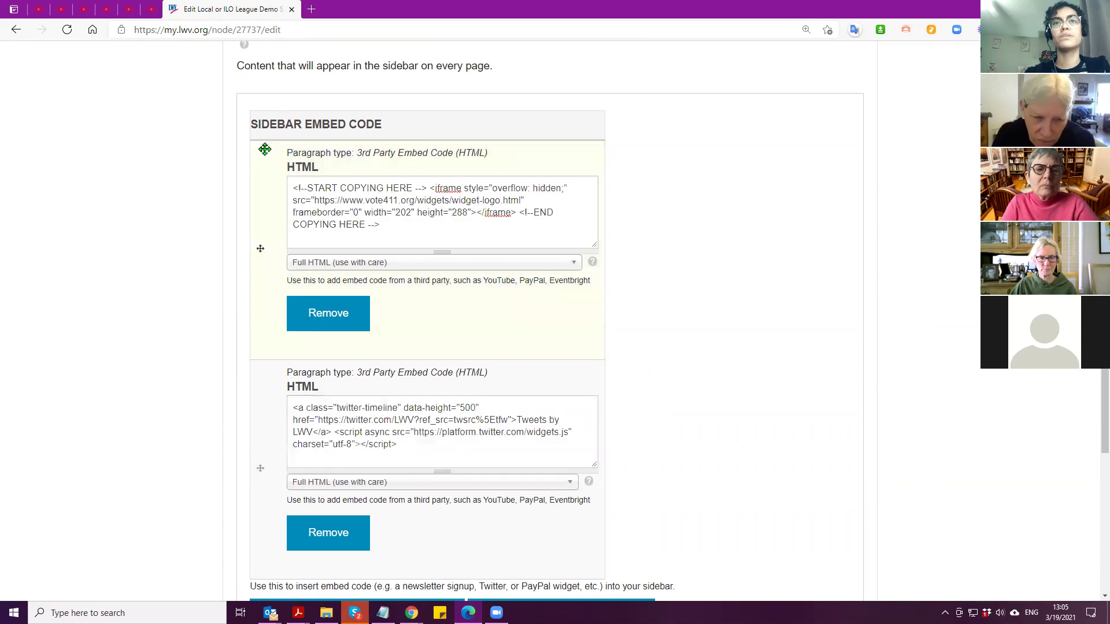
drag(258, 517, 268, 209)
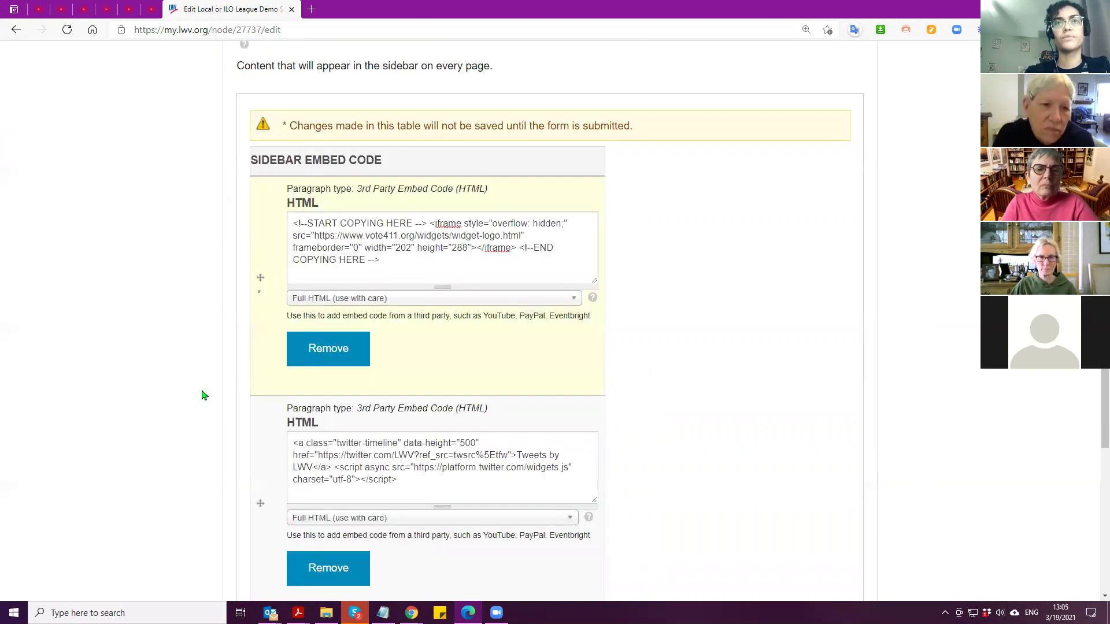
scroll(204, 405, down, 7)
scroll(175, 413, down, 6)
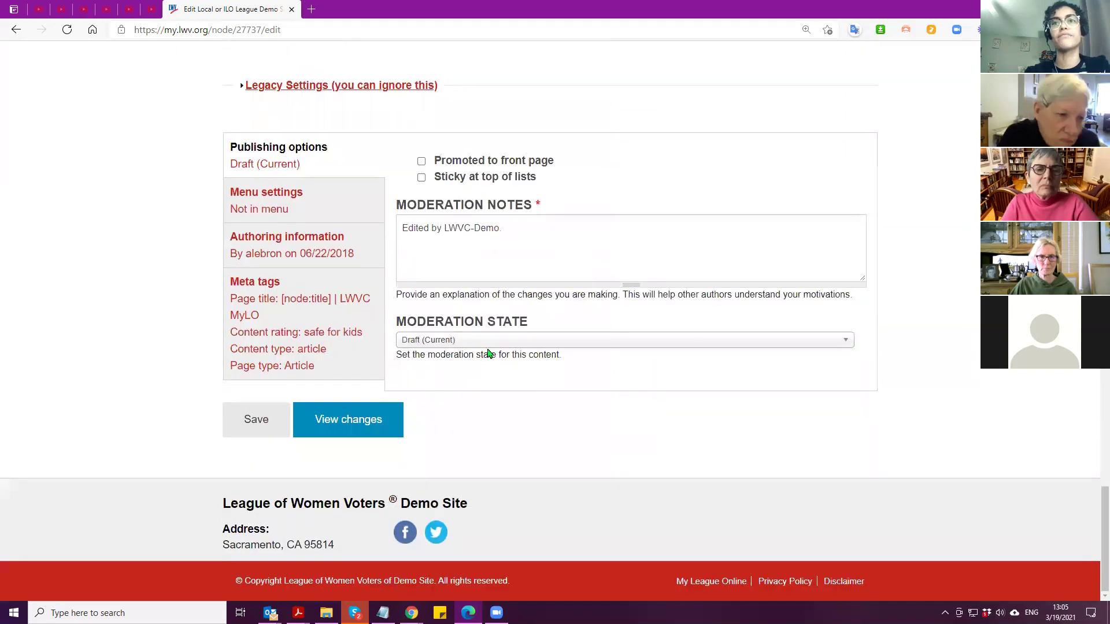
Set the moderation state to Published and save the Demo Site page
click(469, 344)
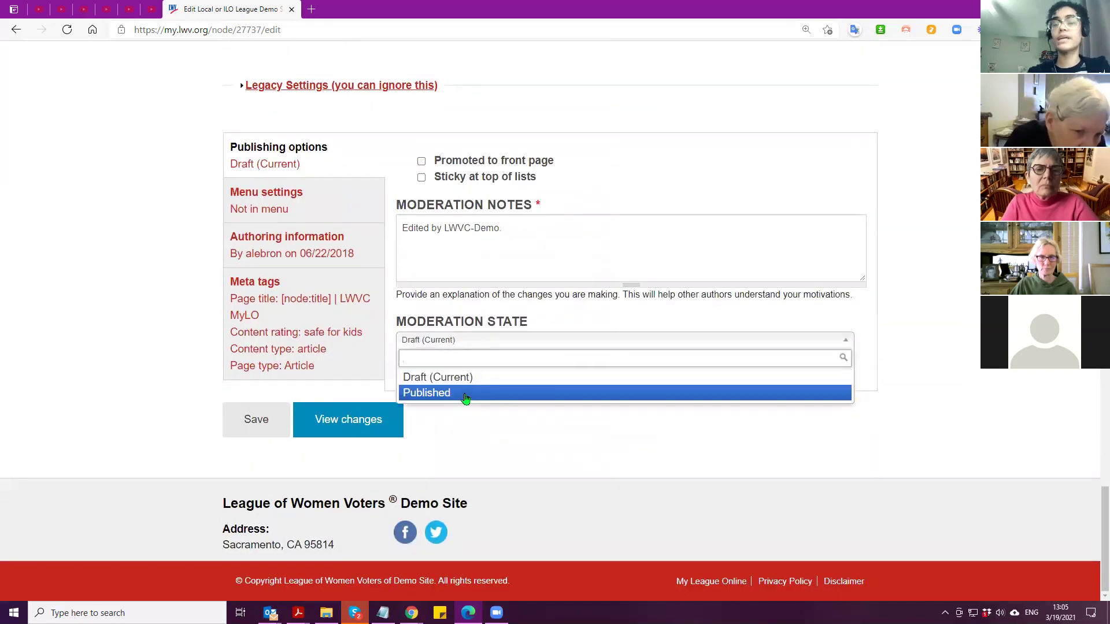
click(466, 394)
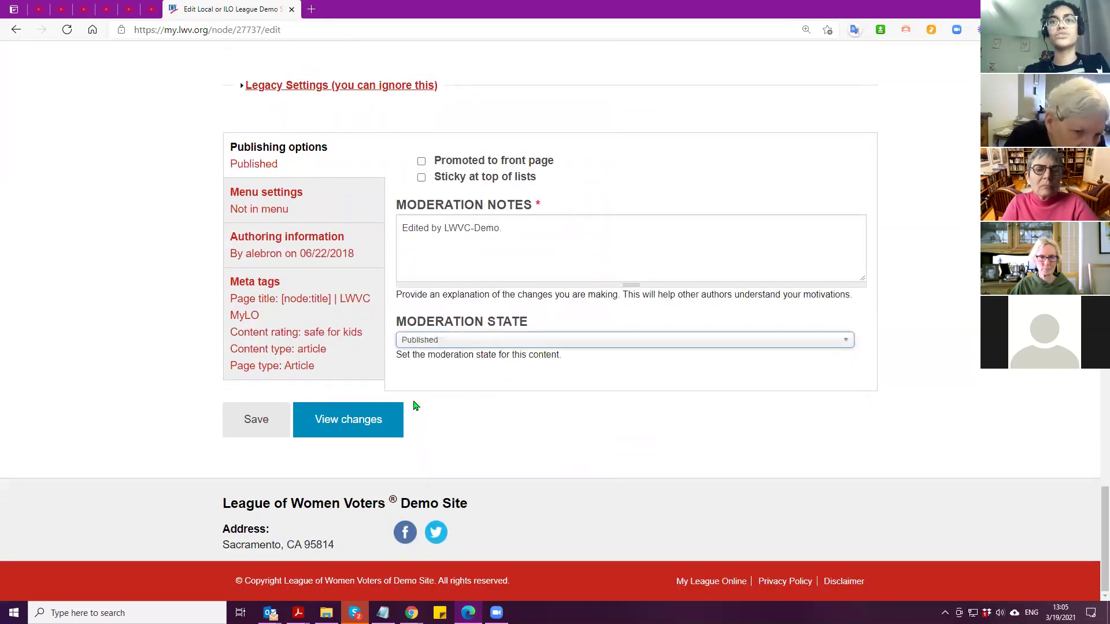
click(249, 427)
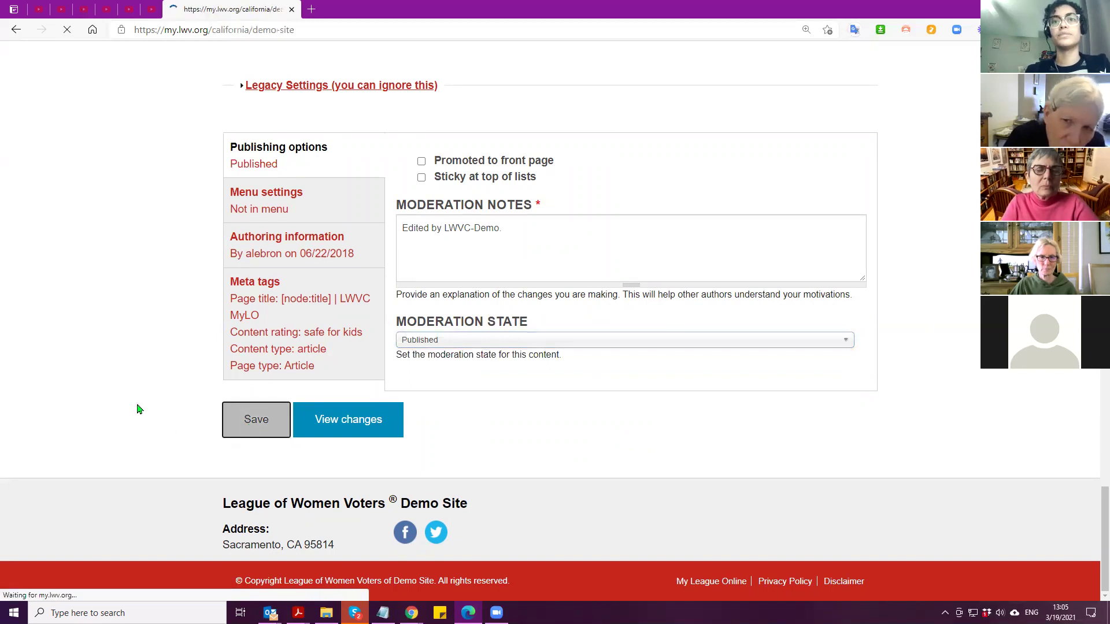
Check the published page's vote411 sidebar widget and start a new draft
scroll(139, 410, down, 6)
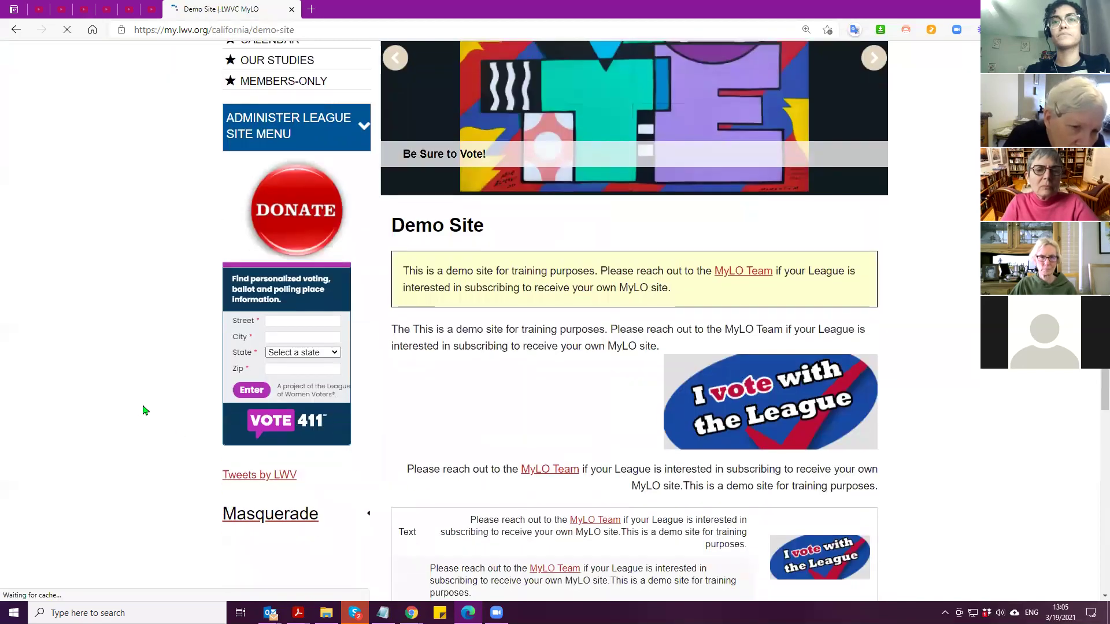
scroll(132, 434, down, 1)
scroll(478, 192, up, 8)
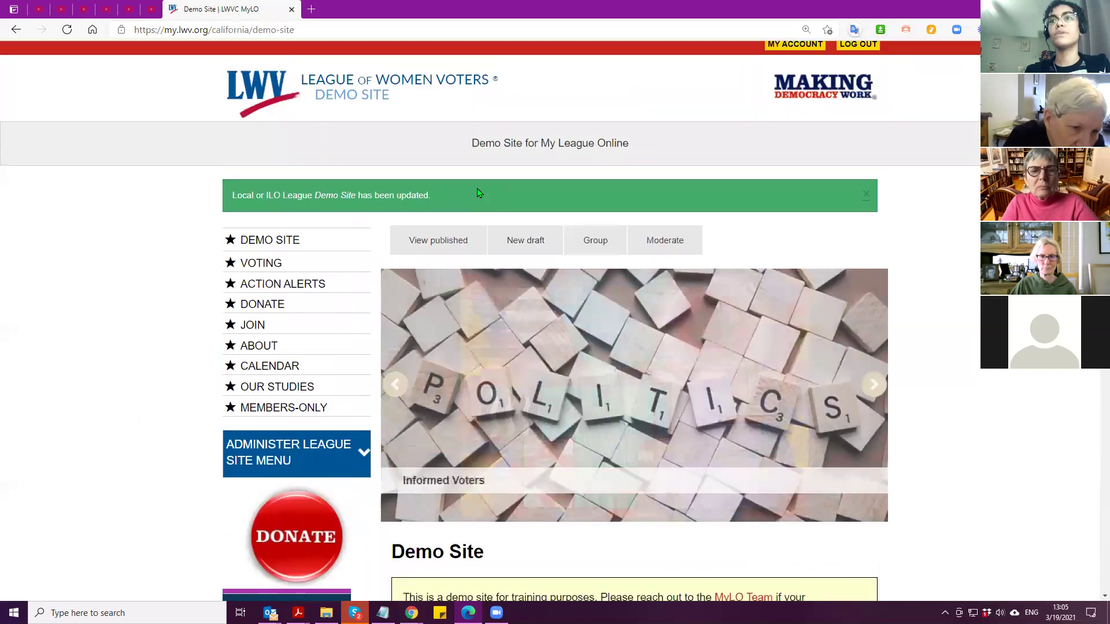
click(514, 253)
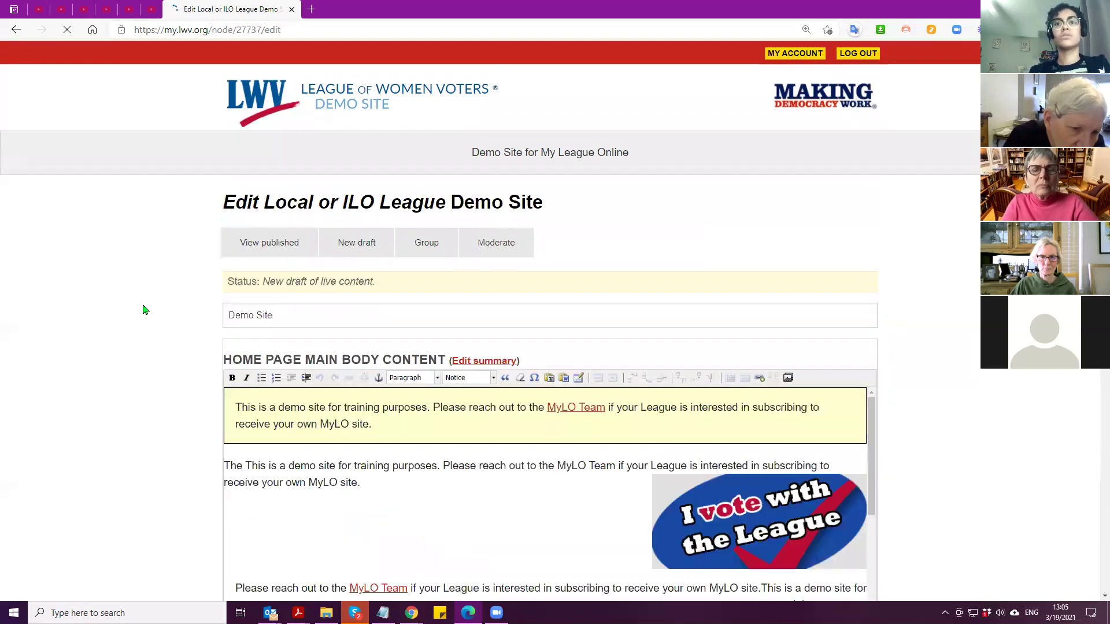
In Sidebar Content, move the Twitter timeline embed above the Vote411 embed
scroll(149, 317, down, 10)
scroll(152, 321, down, 6)
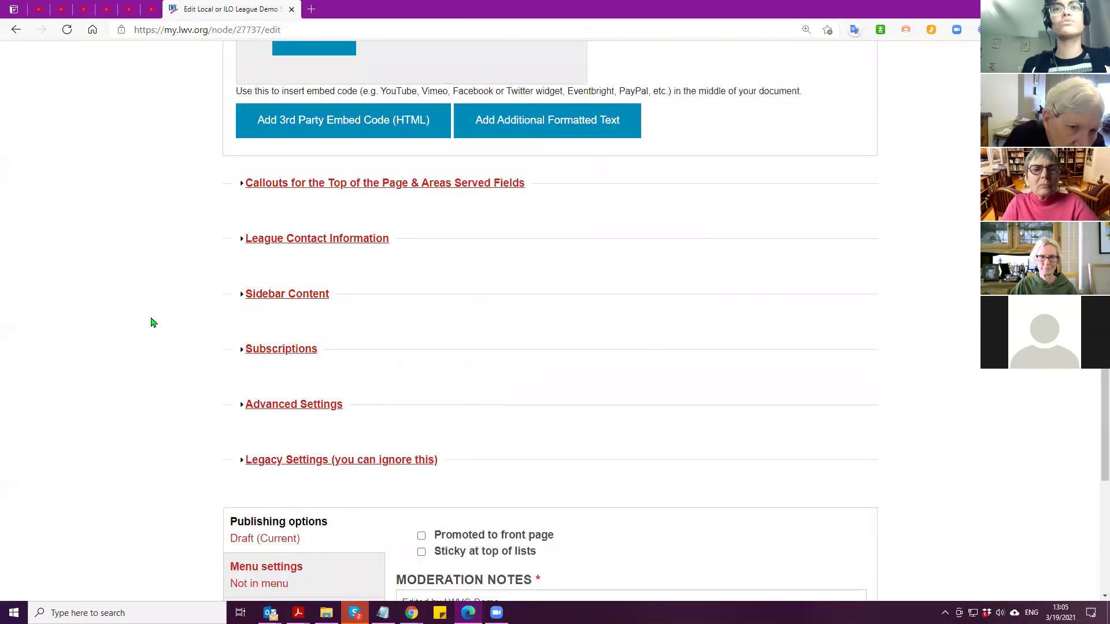
scroll(148, 341, up, 4)
scroll(146, 350, down, 3)
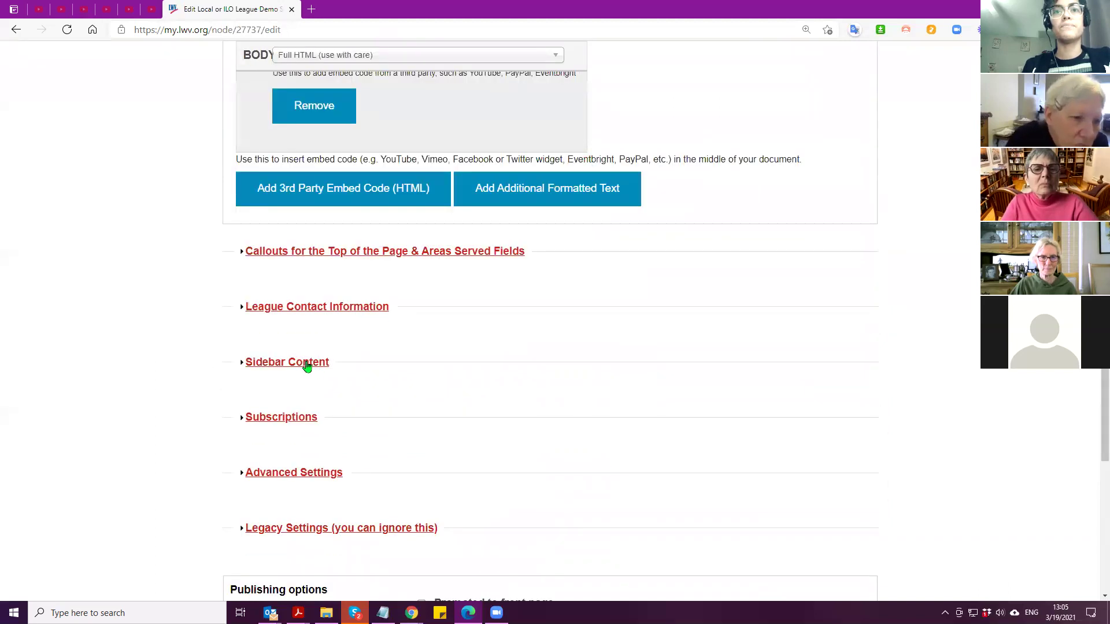
click(318, 364)
scroll(260, 377, down, 10)
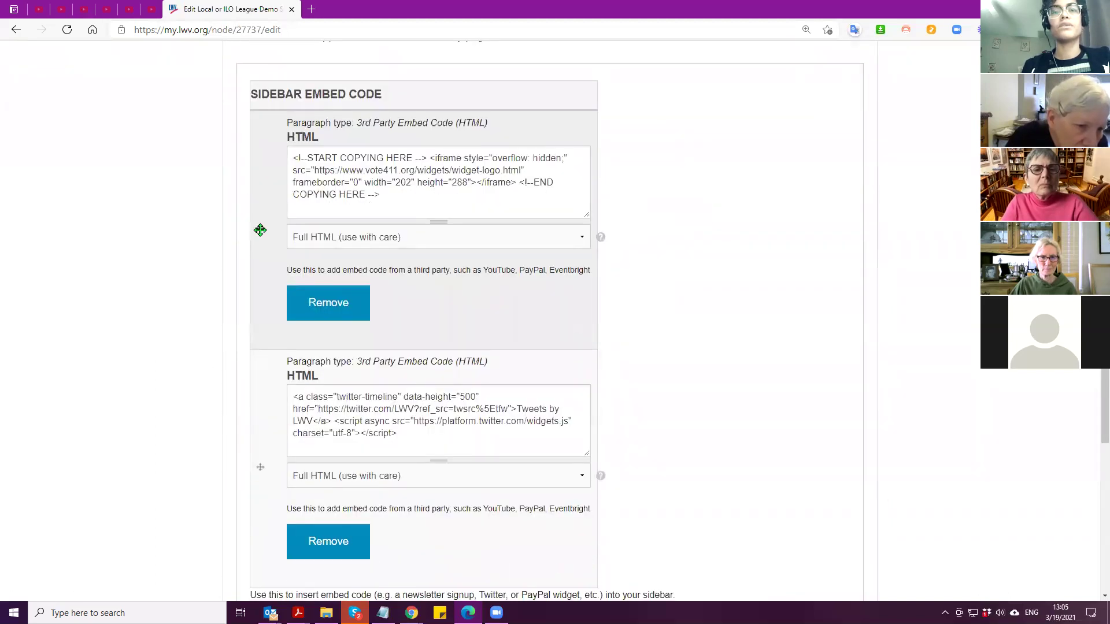
drag(261, 227, 190, 428)
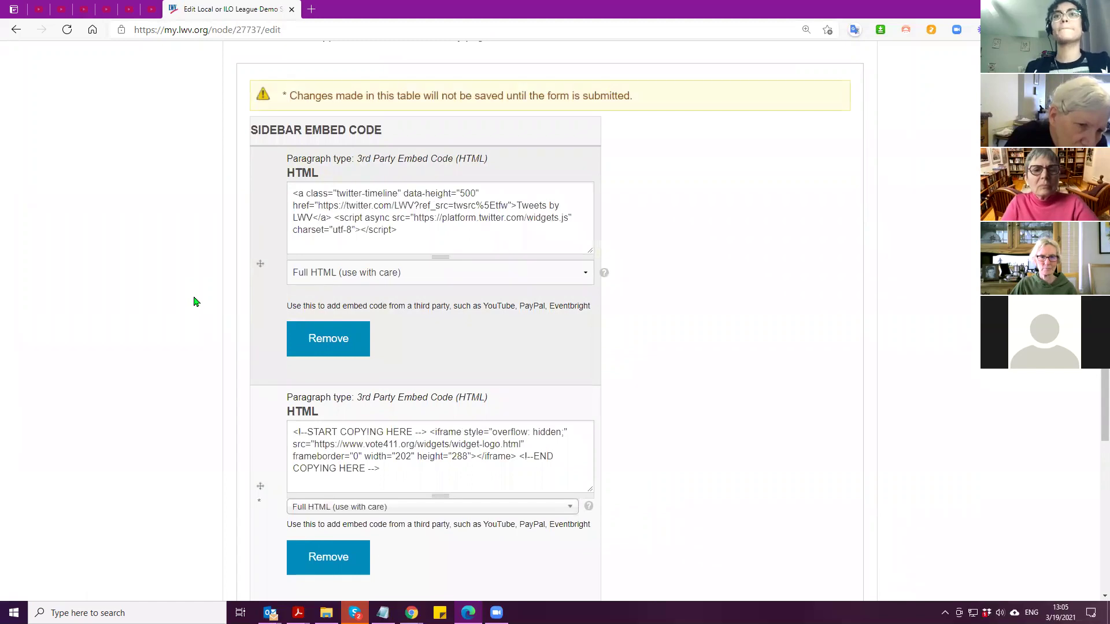
Leave the edit form and reload the live Demo Site page with F5
scroll(188, 345, up, 15)
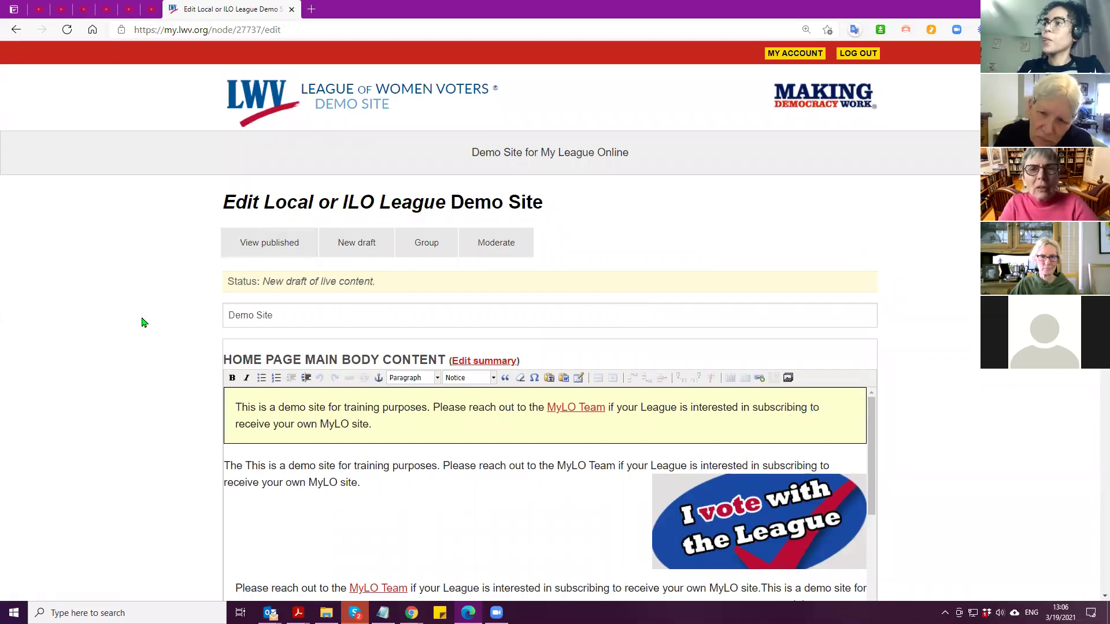
scroll(145, 326, down, 12)
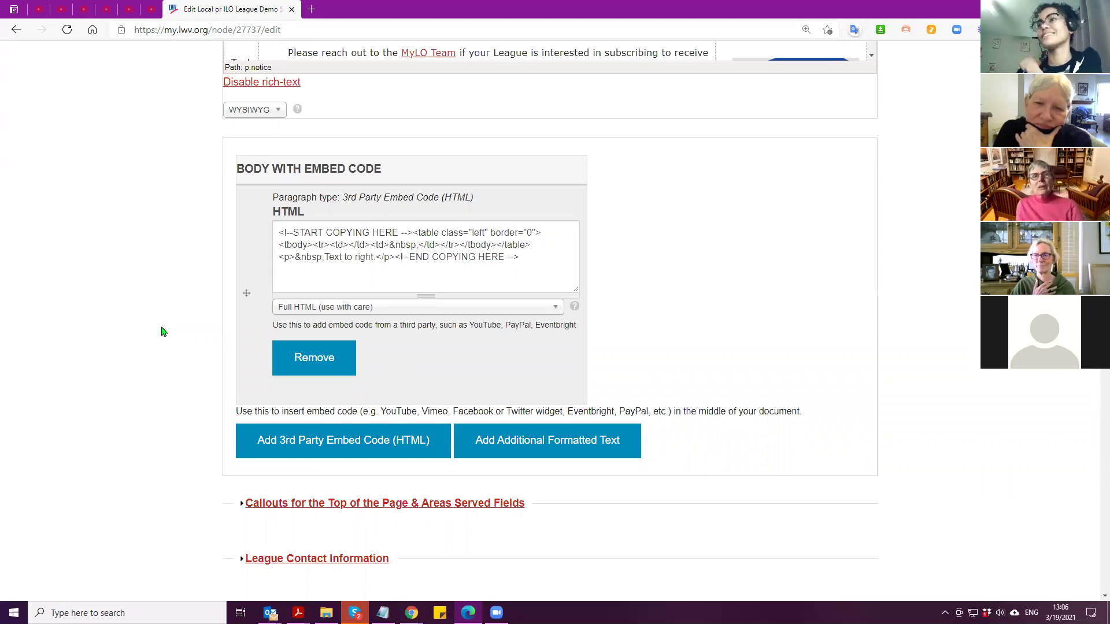
key(F5)
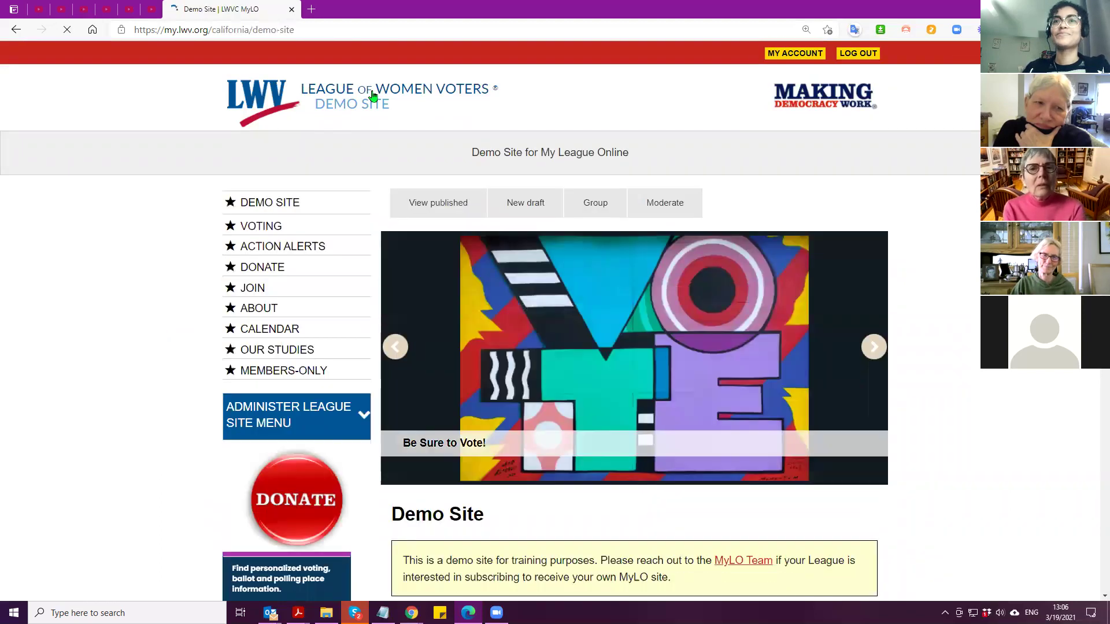
Switch to the admin browser window showing the Masquerade 'not authorized' page
scroll(181, 299, down, 7)
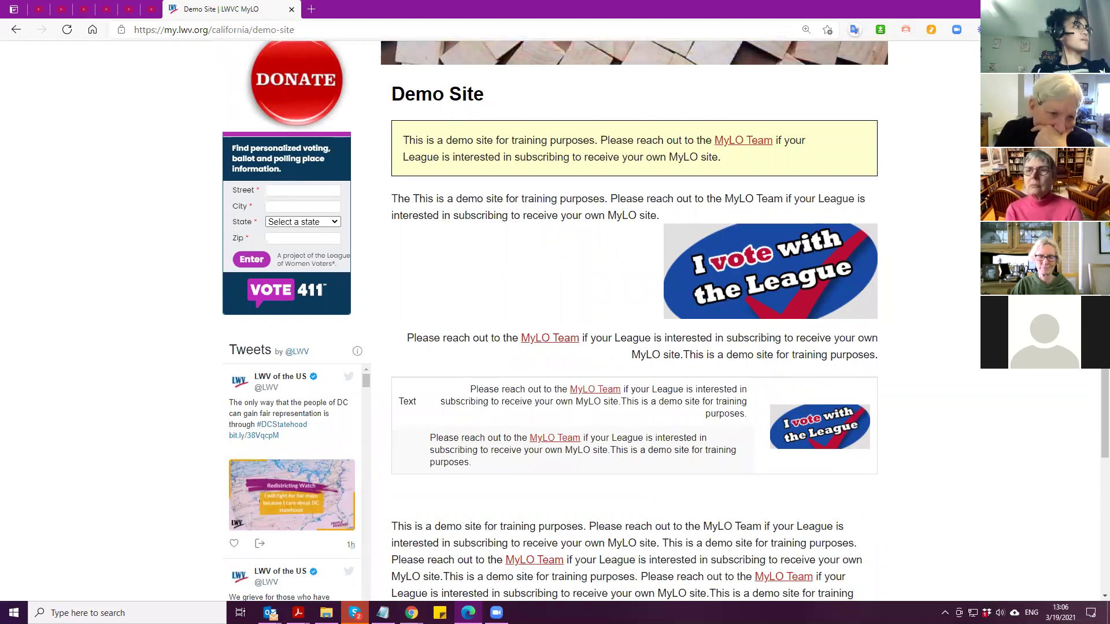
key(alt+Tab)
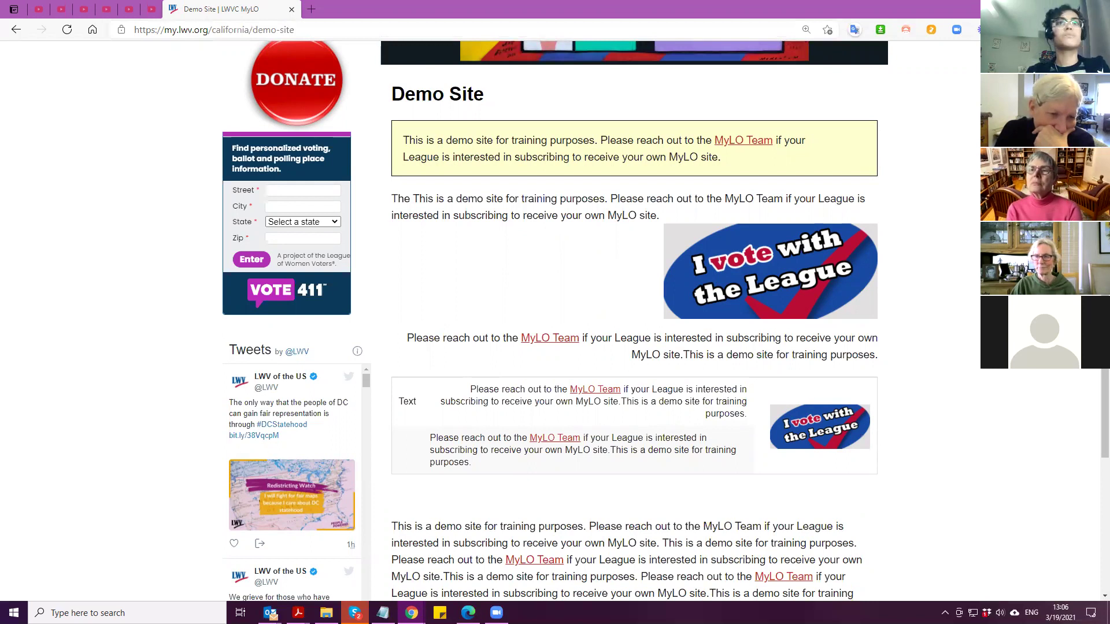
key(alt+Tab)
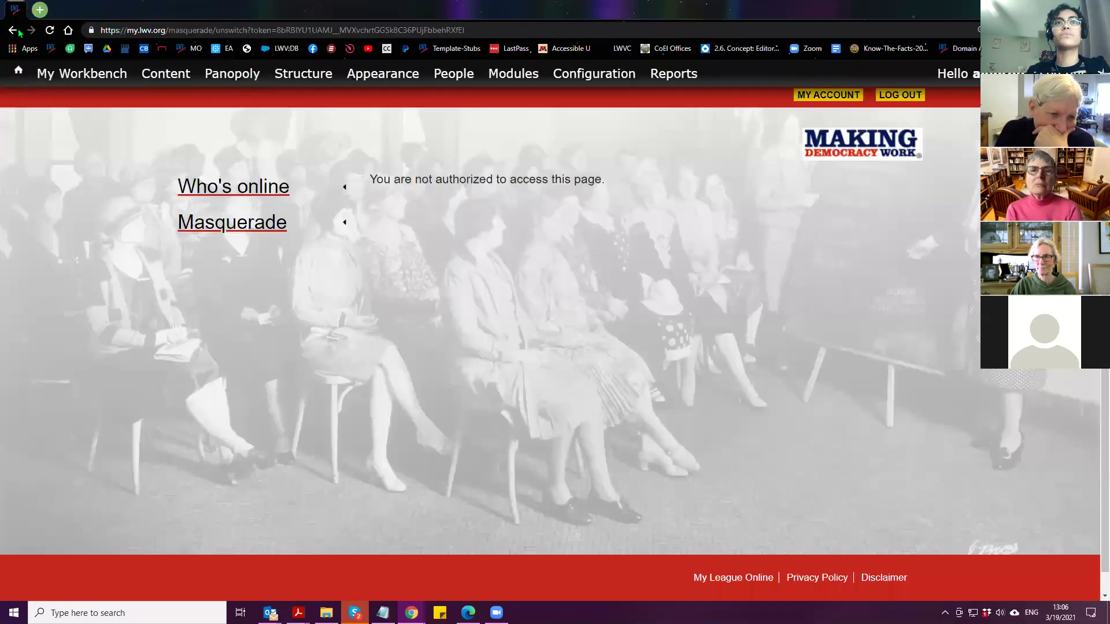
Load the webmaster guide without '/draft' in the address, then publish its draft revision
click(13, 32)
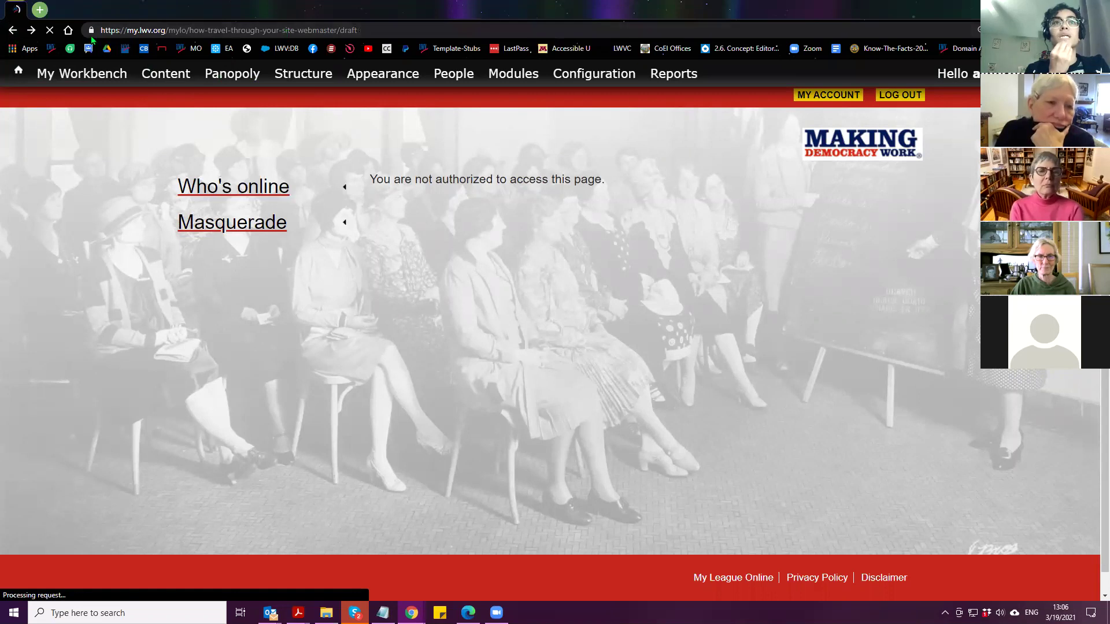
click(346, 31)
click(348, 31)
key(Delete)
key(Delete)
key(Delete)
key(Delete)
key(Delete)
key(BackSpace)
key(Return)
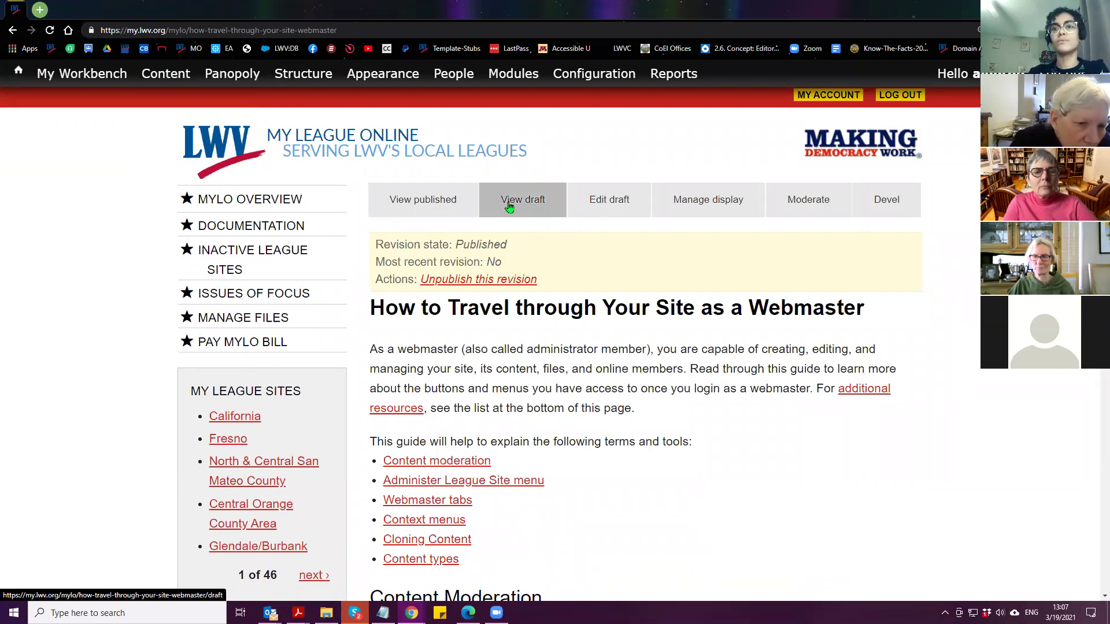
click(527, 212)
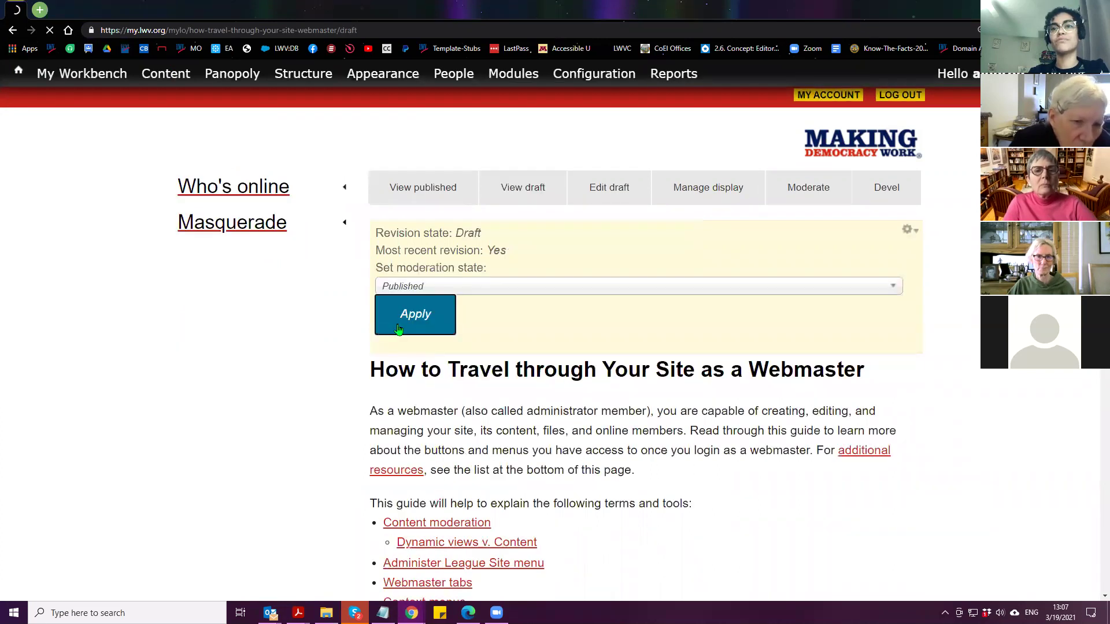
click(399, 329)
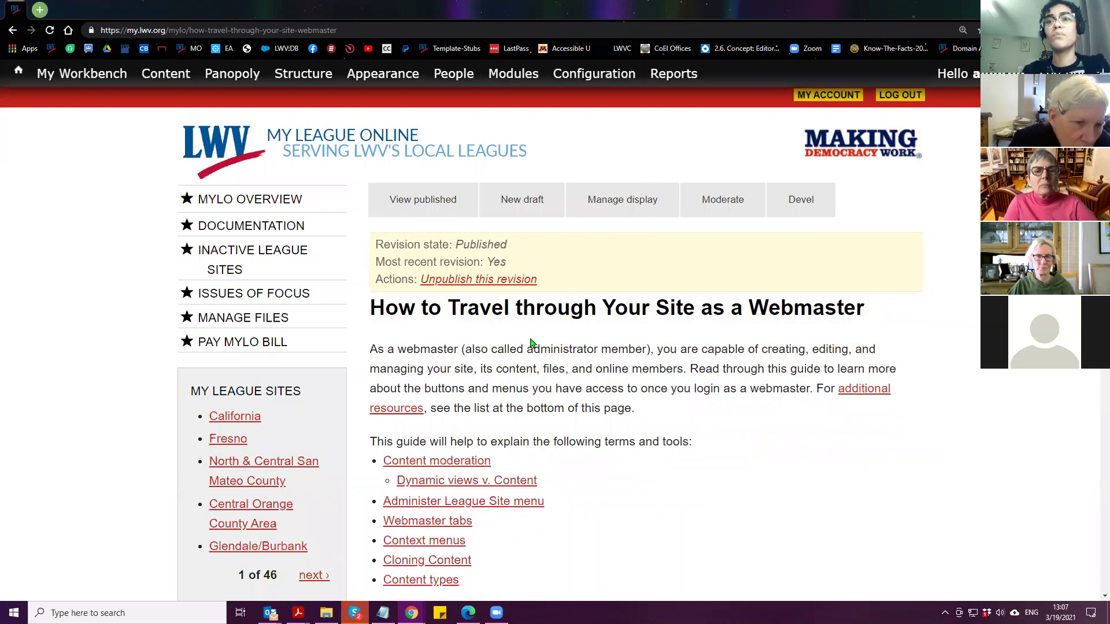
scroll(618, 376, down, 2)
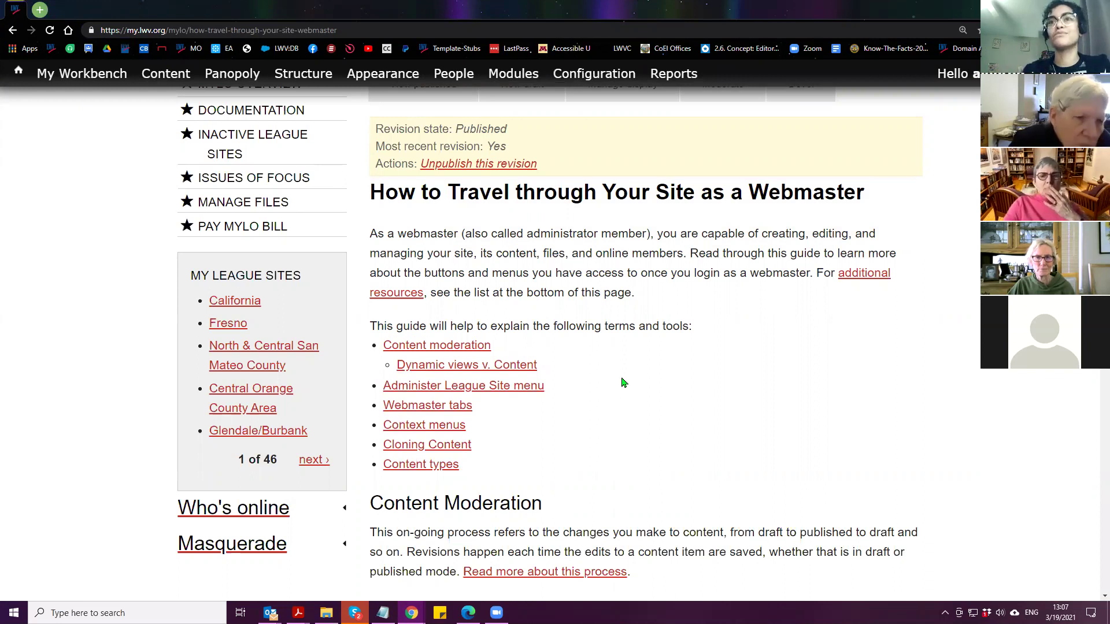
scroll(624, 382, down, 1)
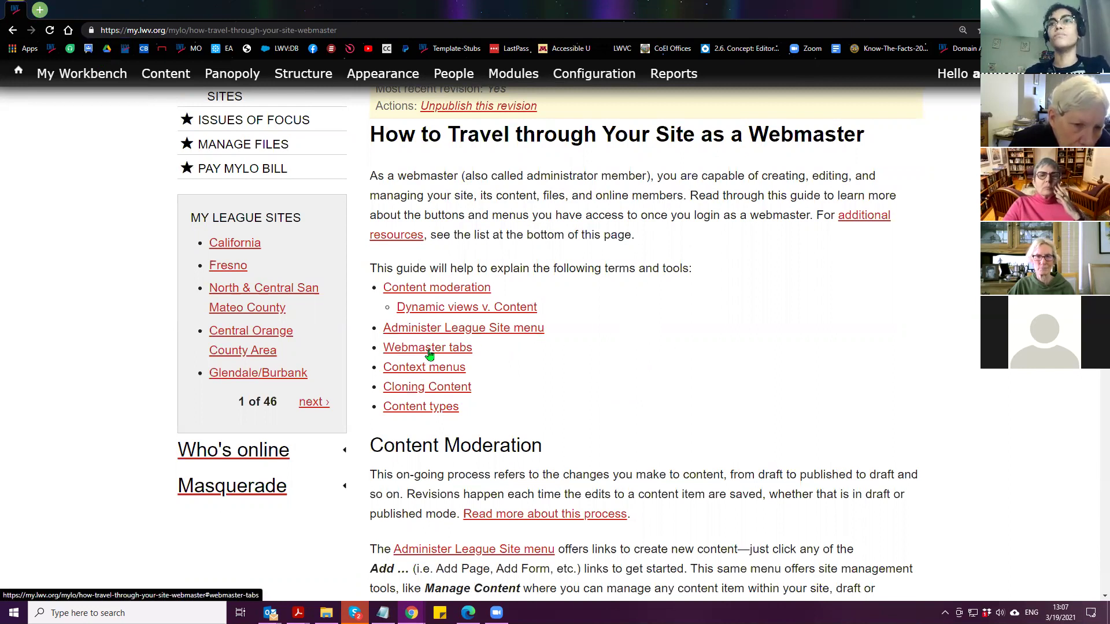
scroll(433, 355, up, 3)
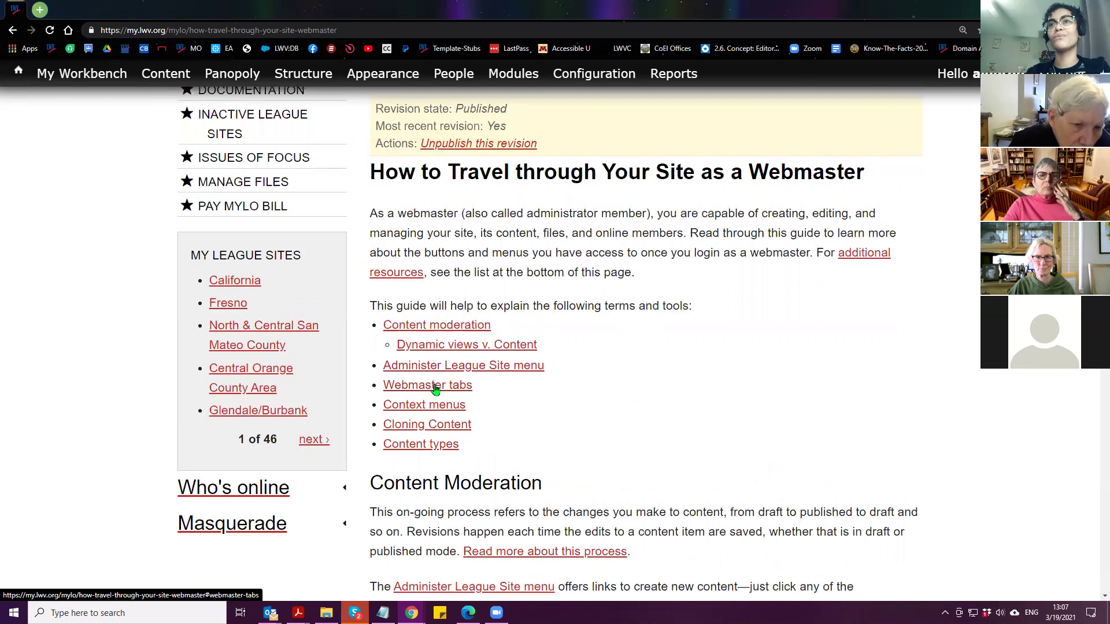
scroll(665, 356, down, 3)
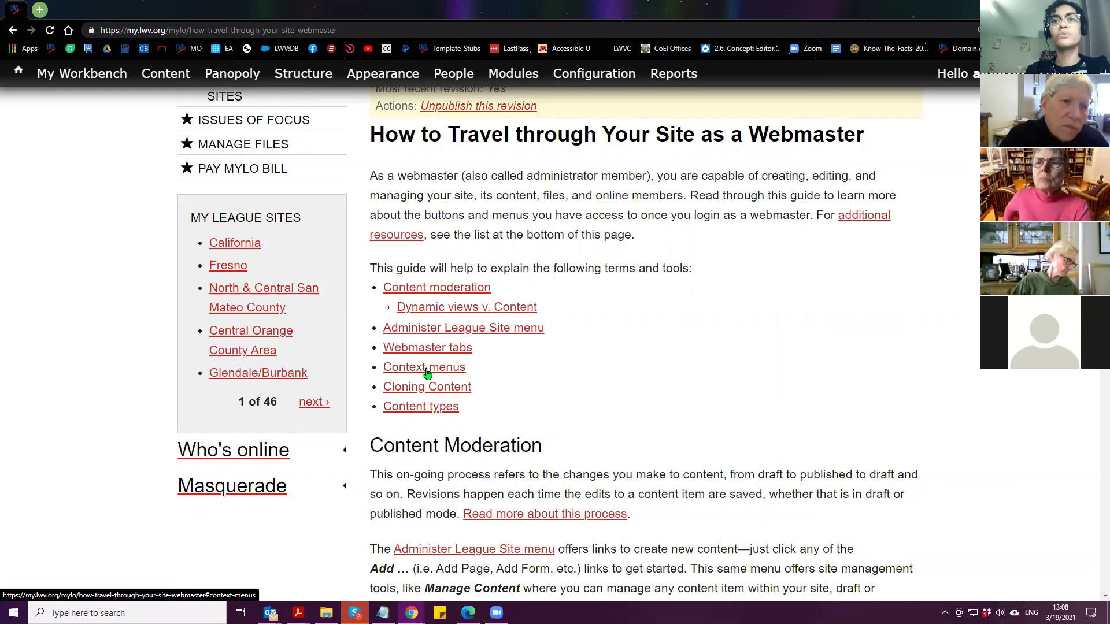
scroll(310, 213, up, 3)
click(331, 192)
scroll(590, 347, down, 3)
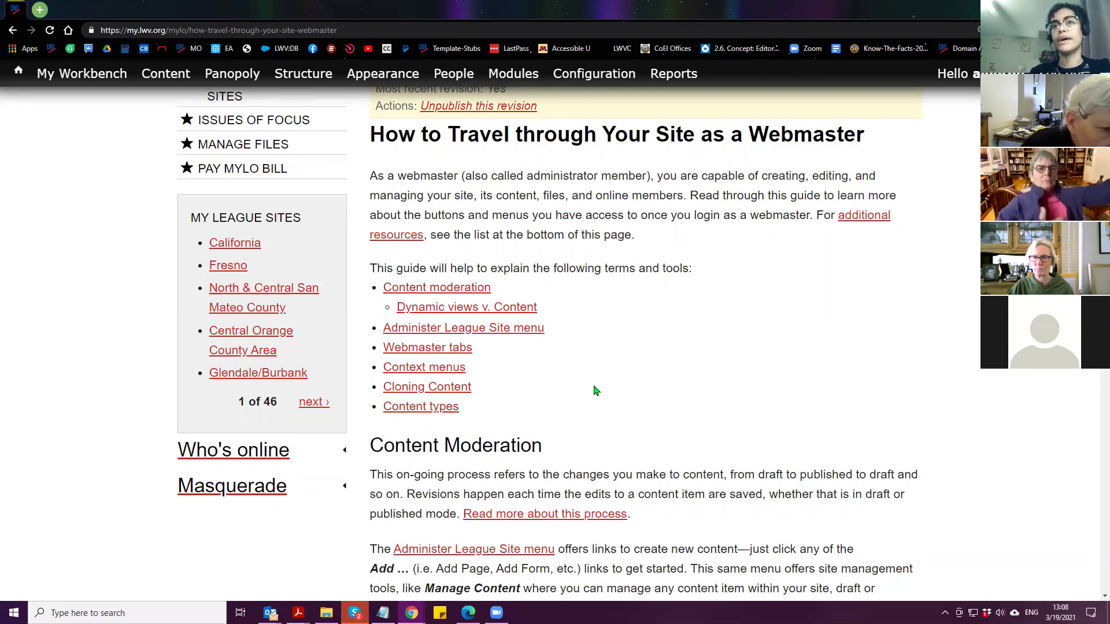
Jump to Dynamic views v. Content, follow its content types link, then return
click(507, 314)
scroll(492, 385, up, 2)
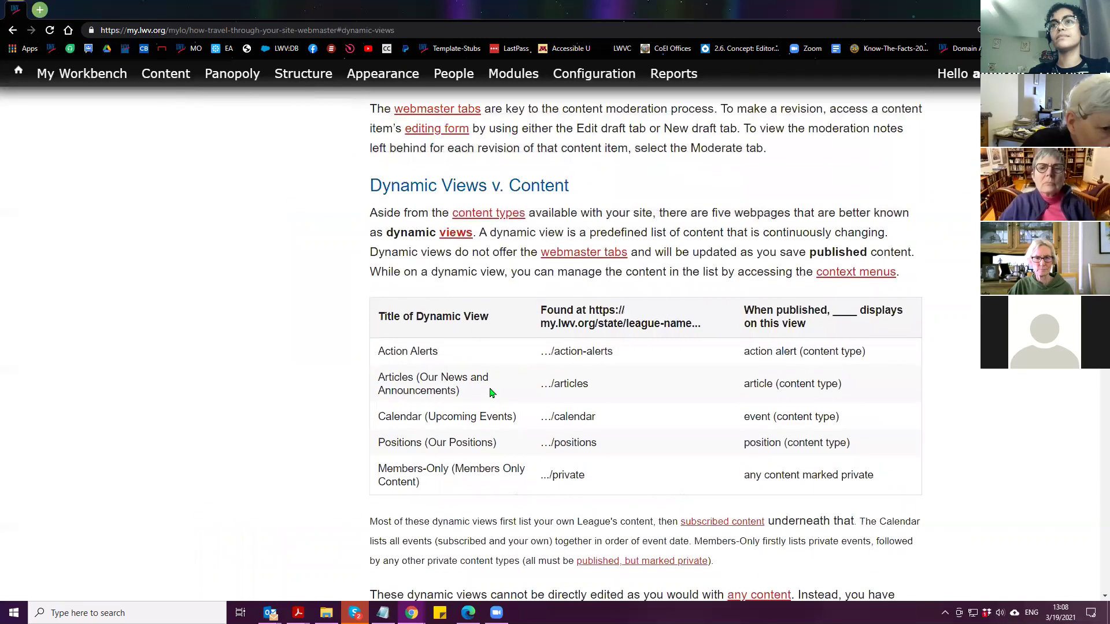
scroll(489, 408, down, 1)
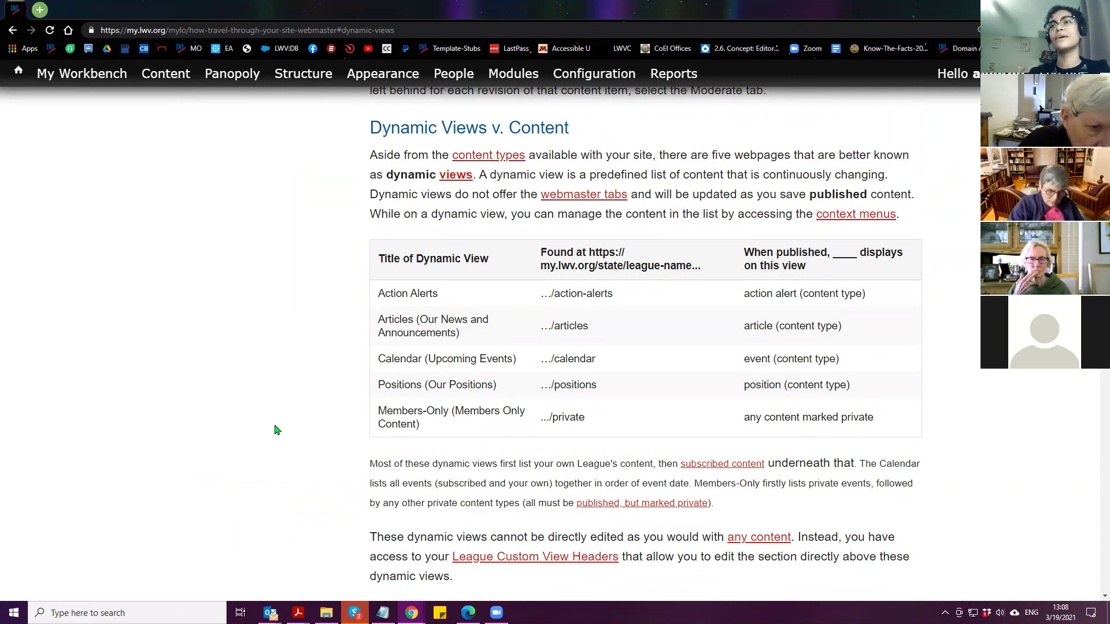
right_click(492, 160)
click(474, 155)
click(479, 153)
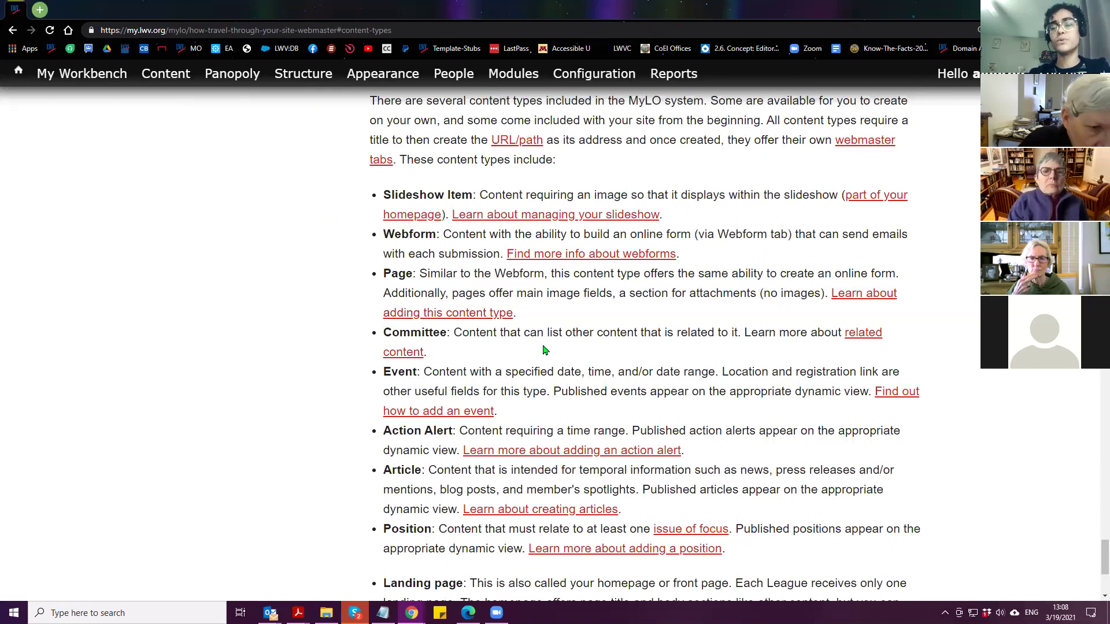
scroll(544, 349, down, 2)
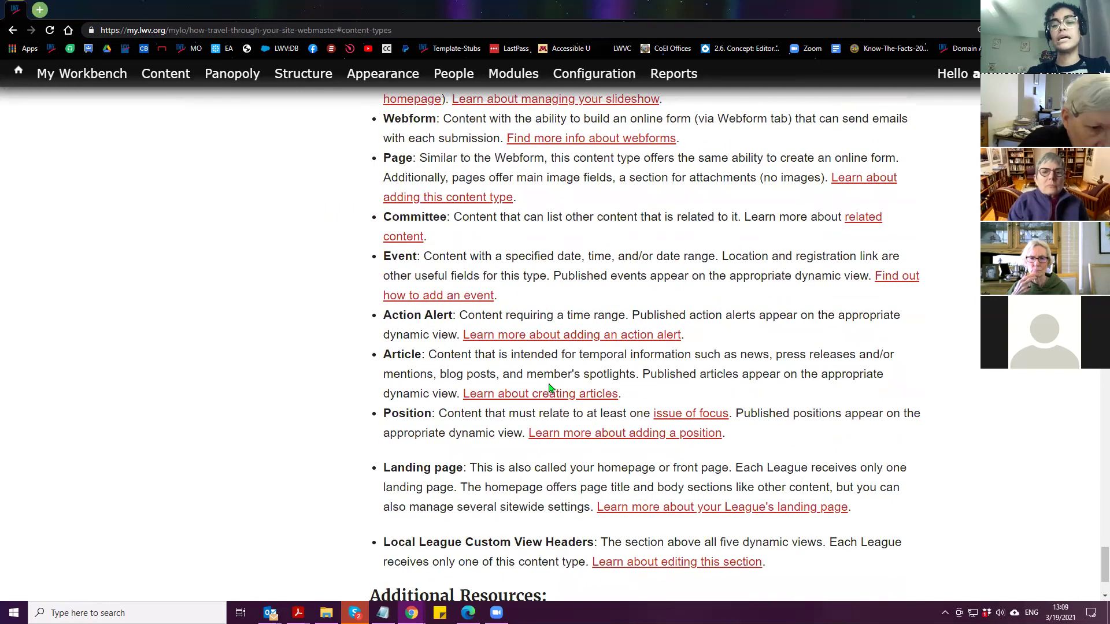
key(alt+Left)
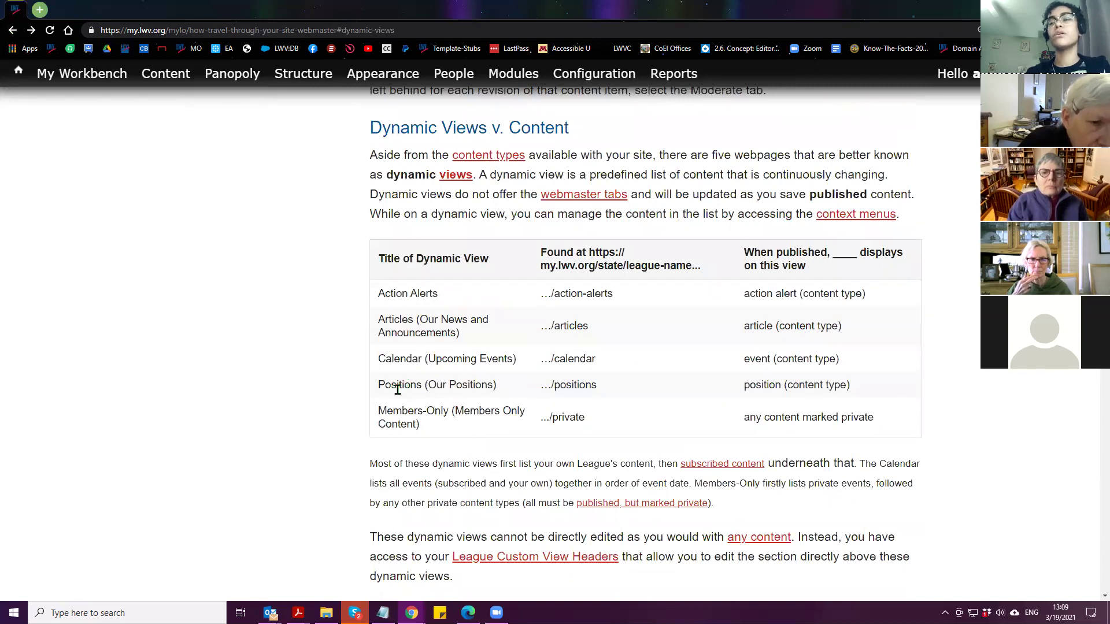
Review the dynamic views tables, briefly highlighting the action alert content type entry
scroll(340, 412, down, 1)
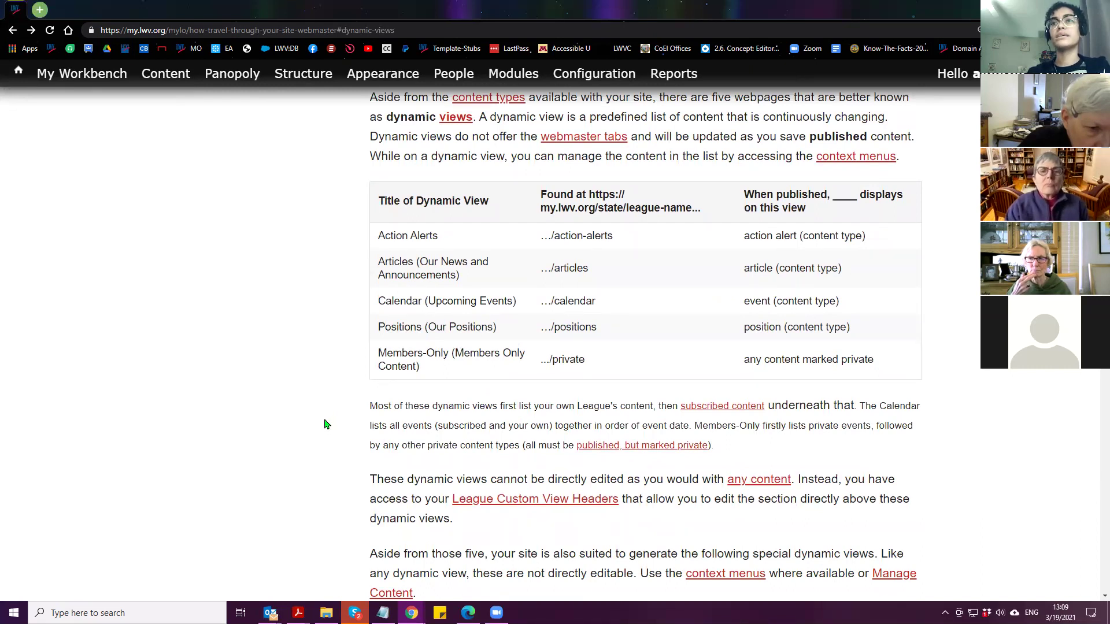
scroll(326, 425, up, 1)
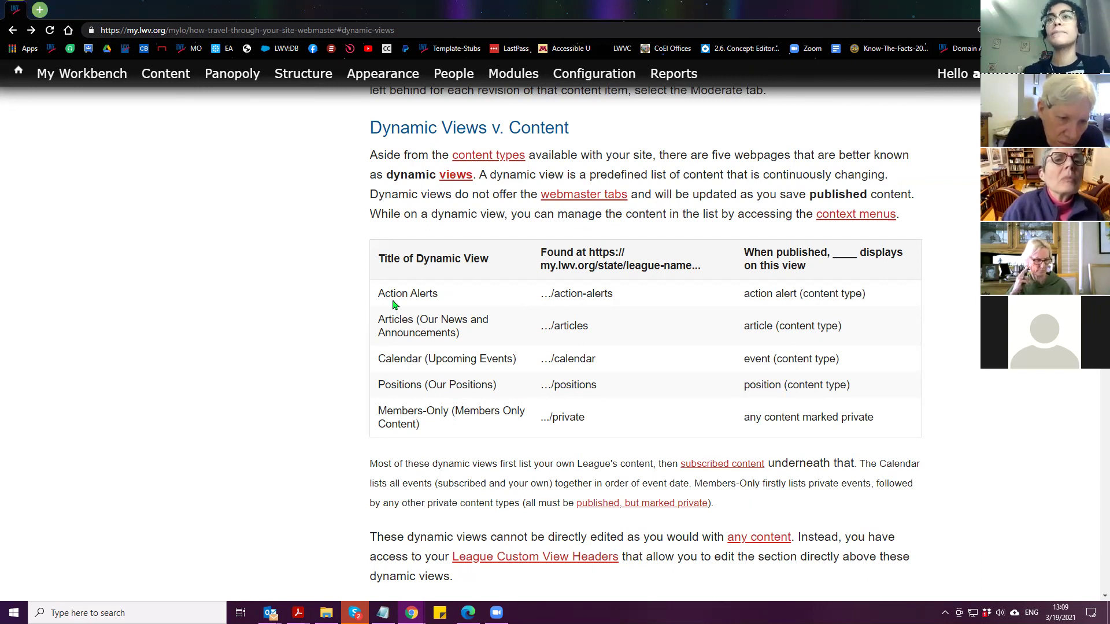
drag(744, 295, 865, 295)
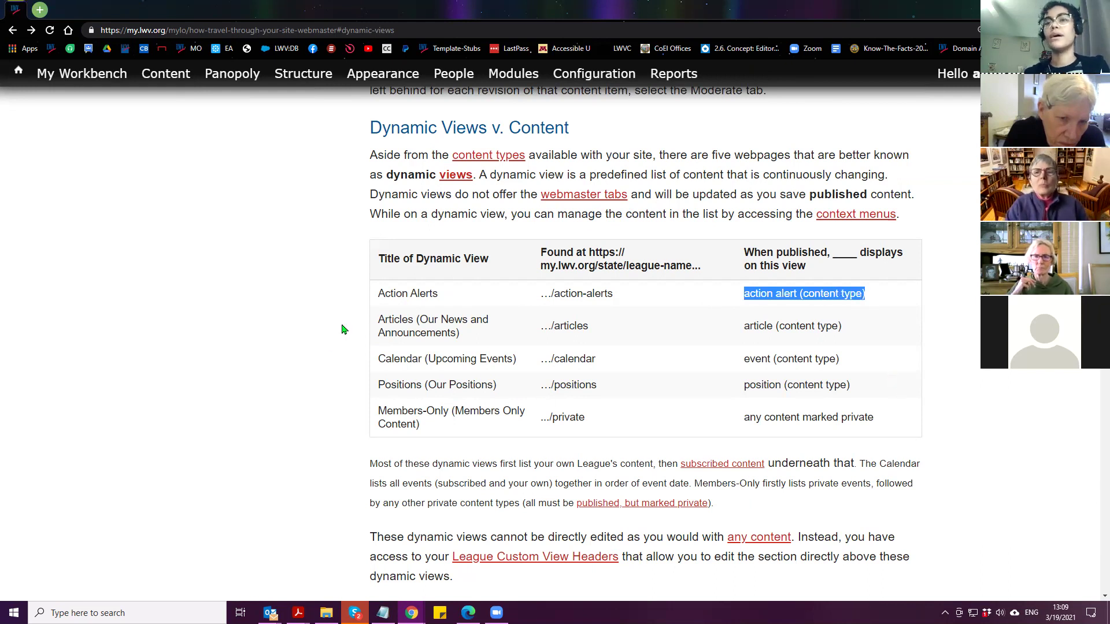
click(316, 371)
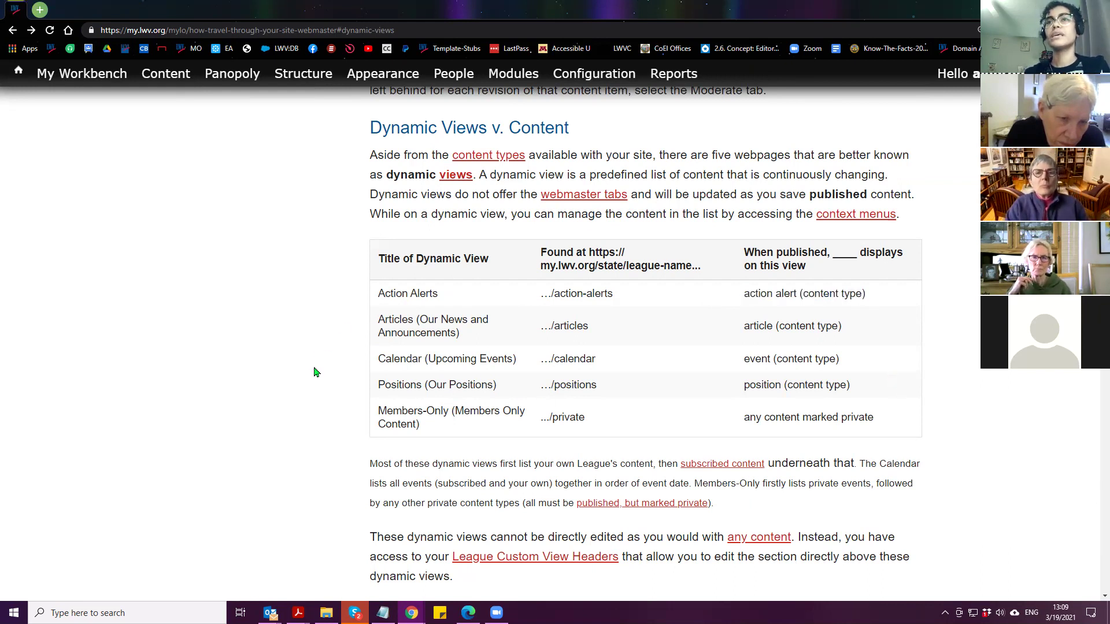
scroll(324, 376, down, 2)
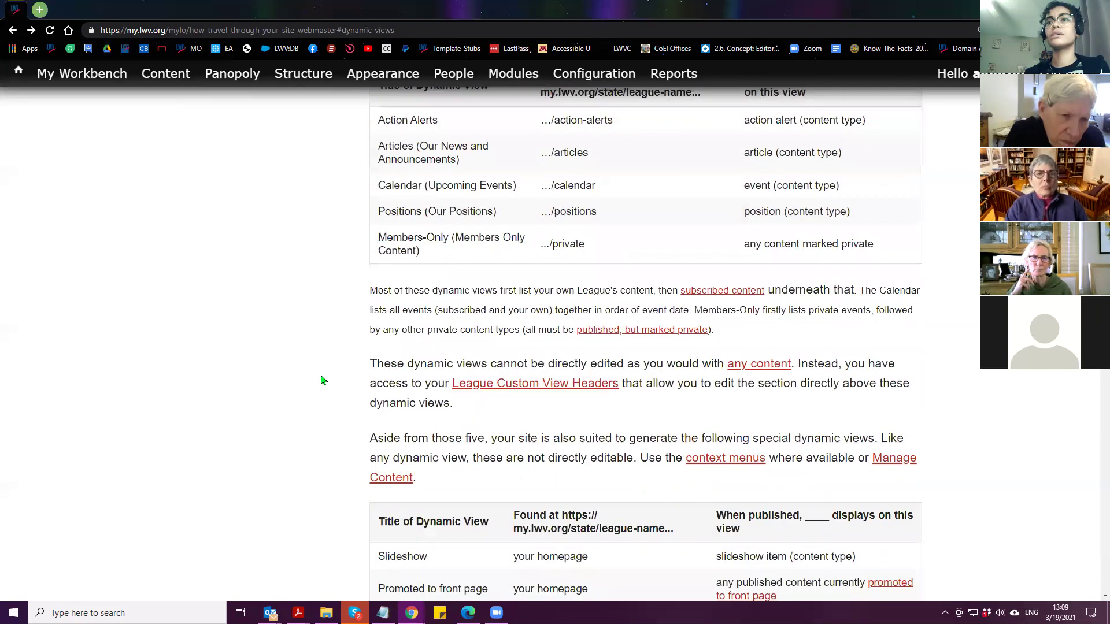
scroll(322, 382, down, 2)
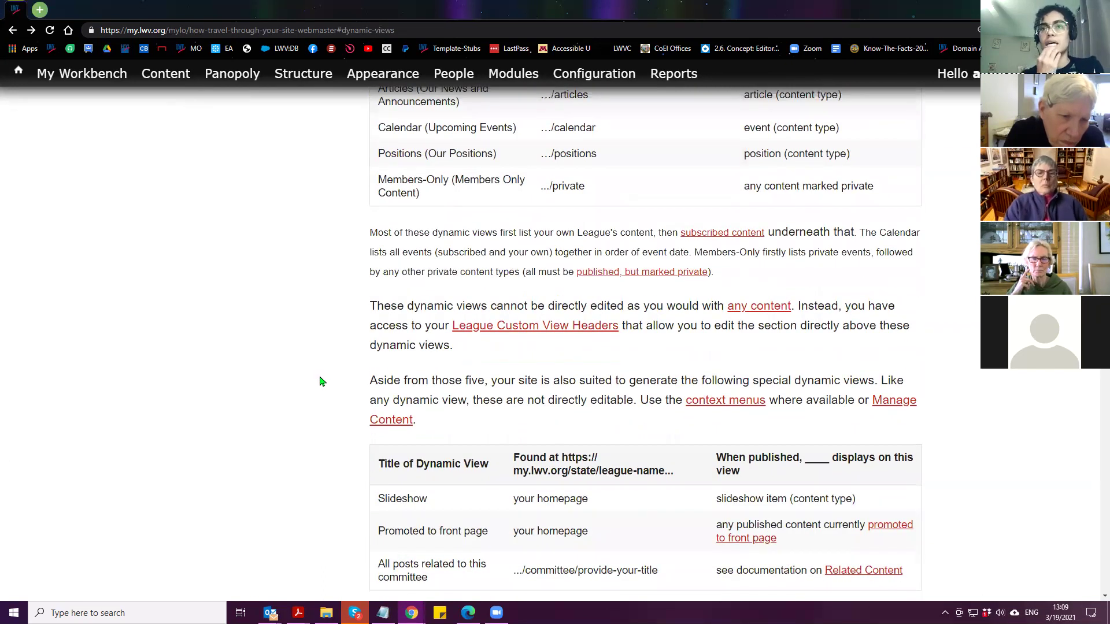
scroll(322, 382, down, 1)
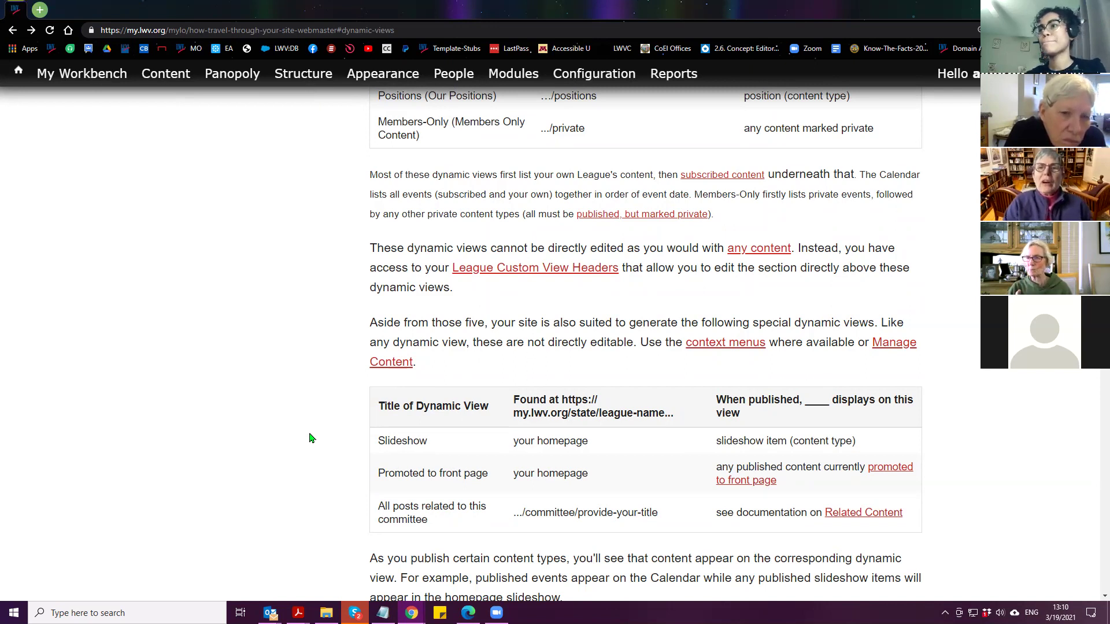
scroll(347, 439, up, 15)
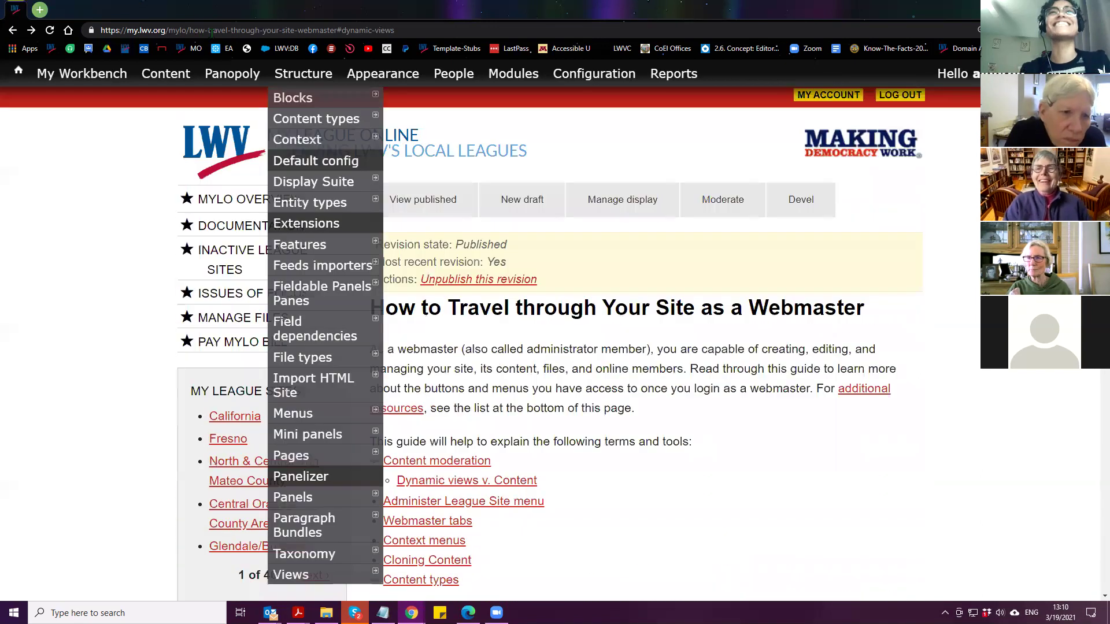
click(298, 33)
click(337, 30)
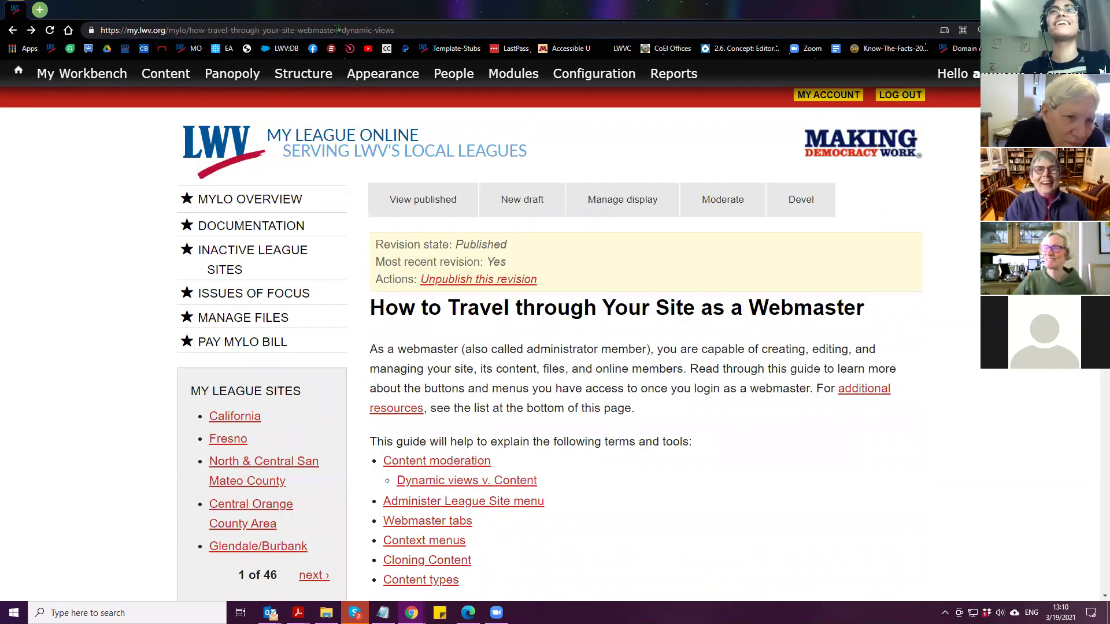
drag(337, 30, 101, 31)
right_click(168, 30)
click(197, 107)
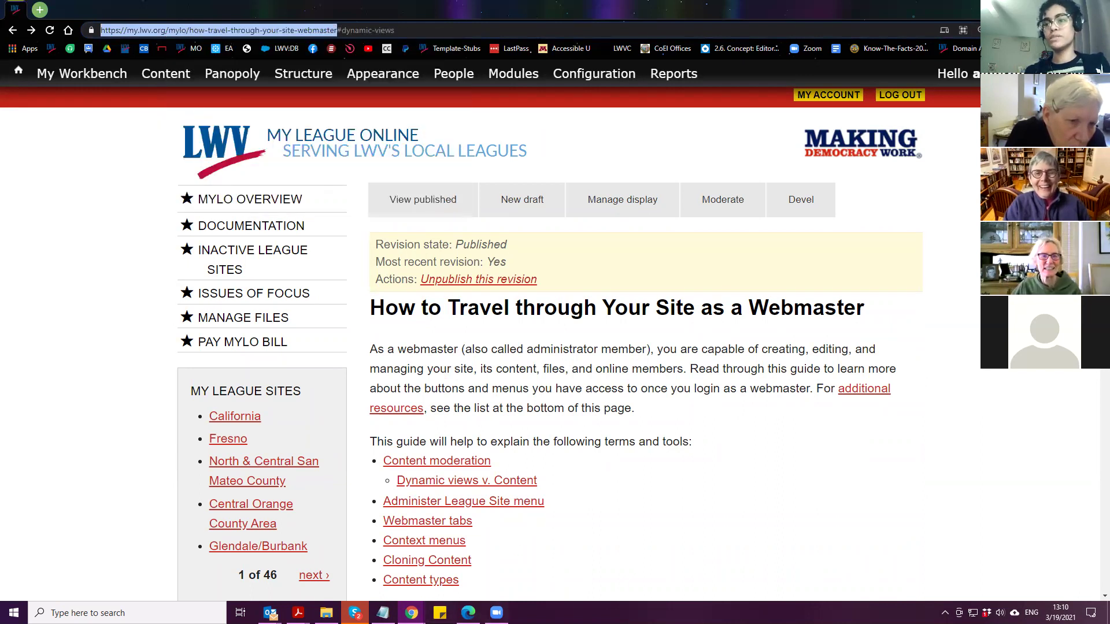
click(867, 346)
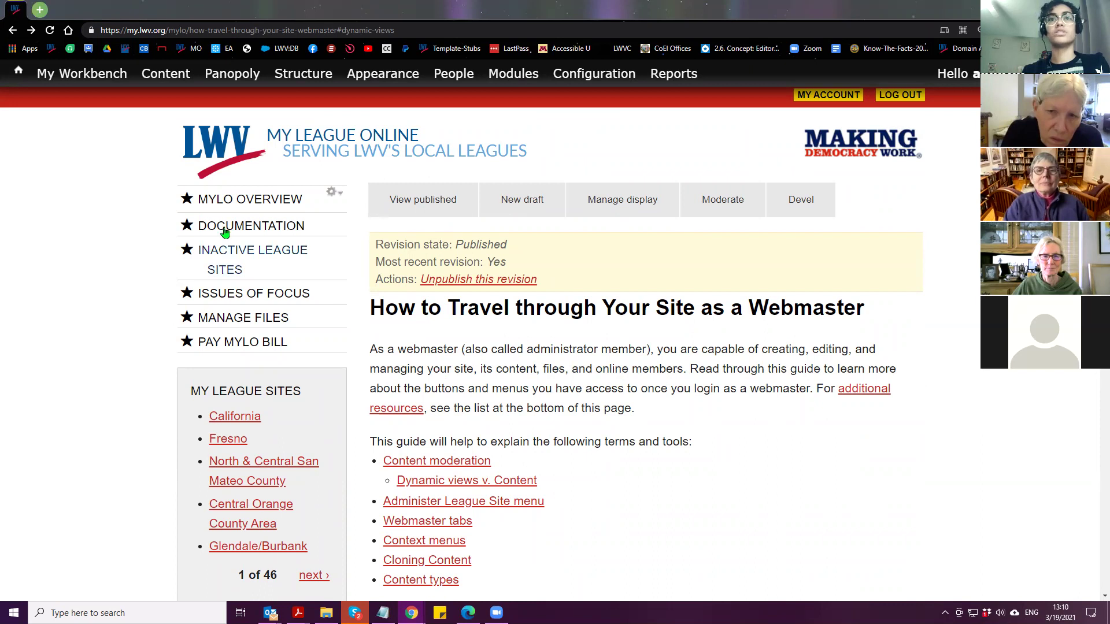
Open DOCUMENTATION from the sidebar and scroll through its help topic lists and back up
click(264, 229)
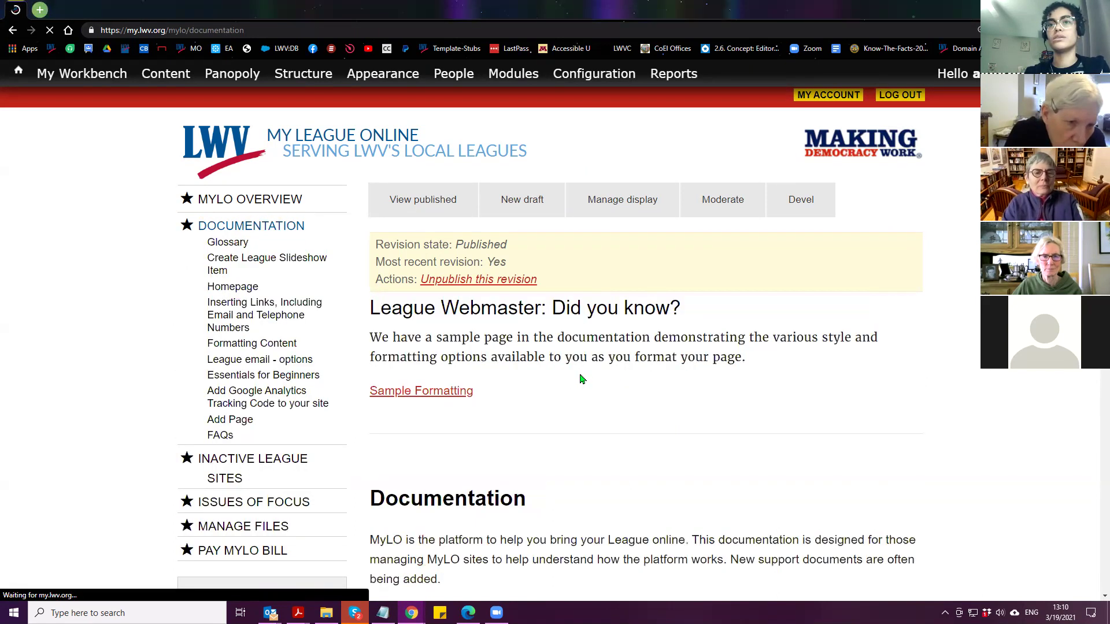
scroll(574, 376, down, 20)
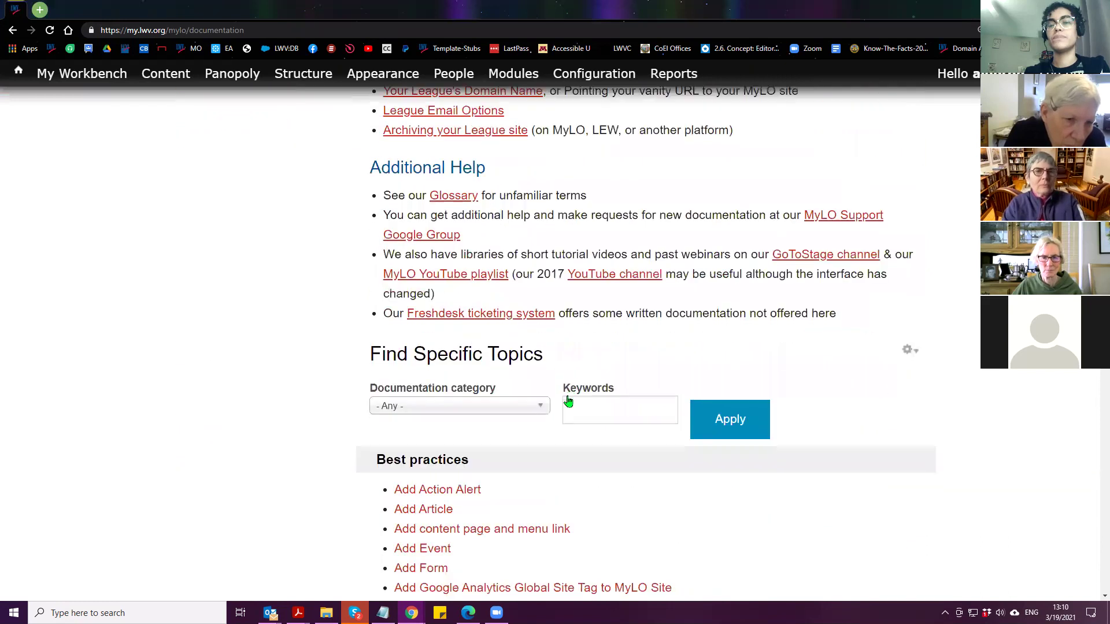
scroll(567, 399, down, 6)
scroll(347, 282, down, 6)
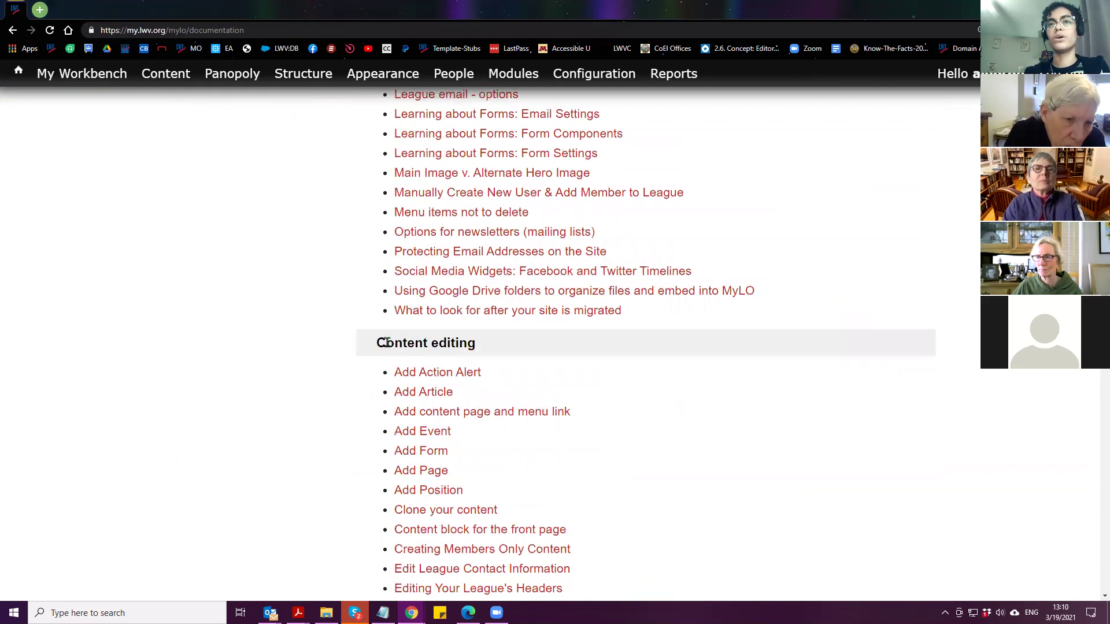
scroll(321, 344, down, 13)
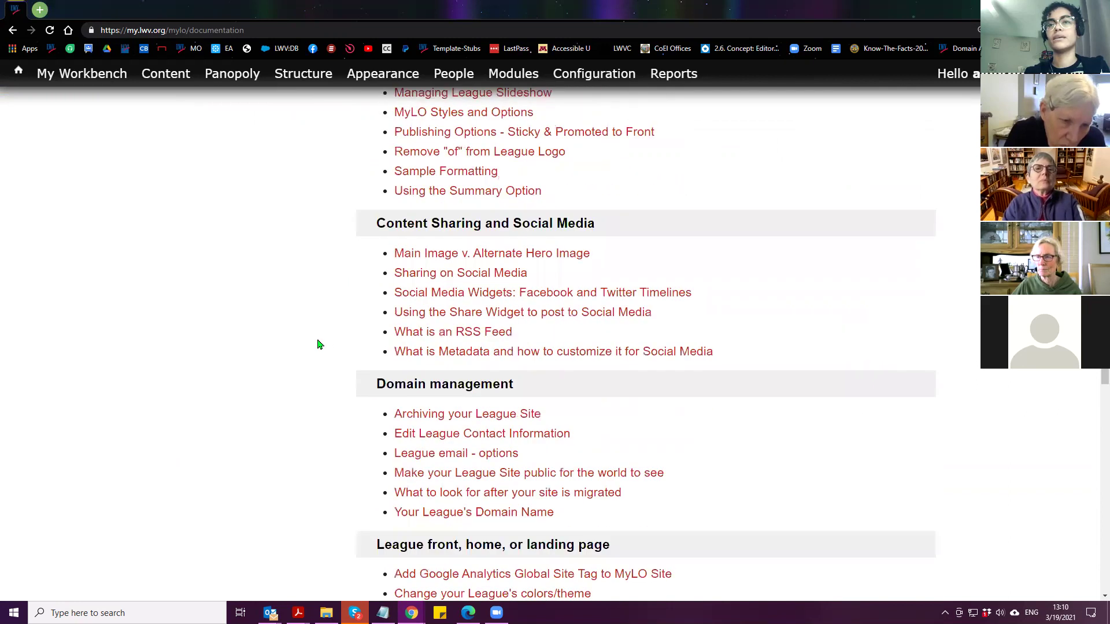
scroll(298, 374, down, 2)
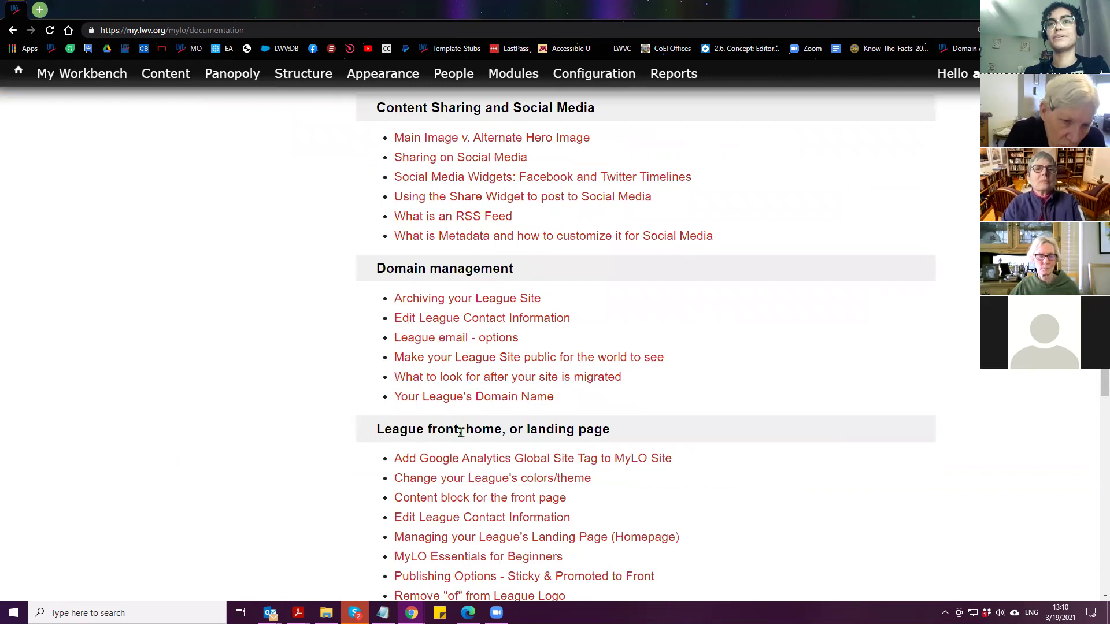
scroll(270, 392, down, 6)
scroll(272, 392, down, 9)
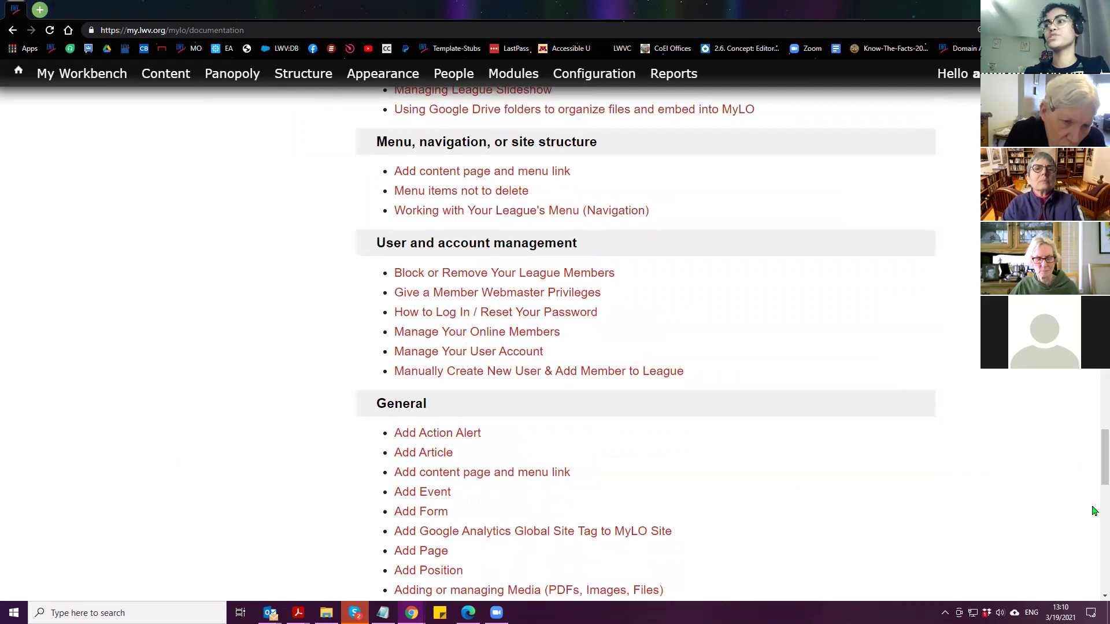
scroll(991, 555, up, 18)
scroll(930, 501, up, 20)
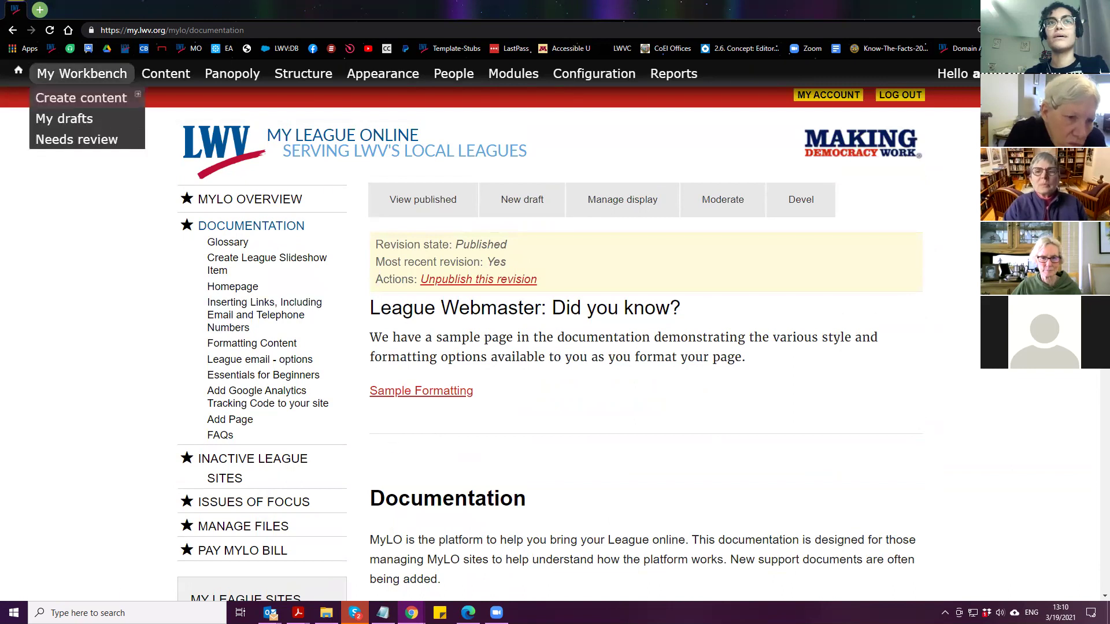
Go back to the webmaster guide and scroll through all its sections, returning near the top
click(13, 30)
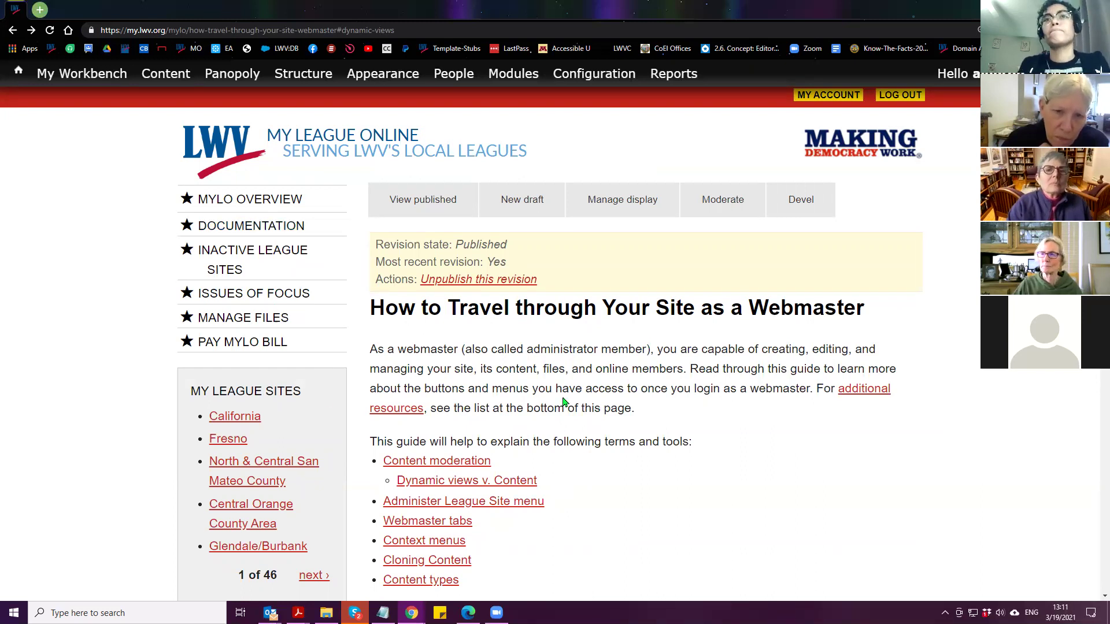
scroll(564, 411, down, 1)
scroll(565, 411, down, 3)
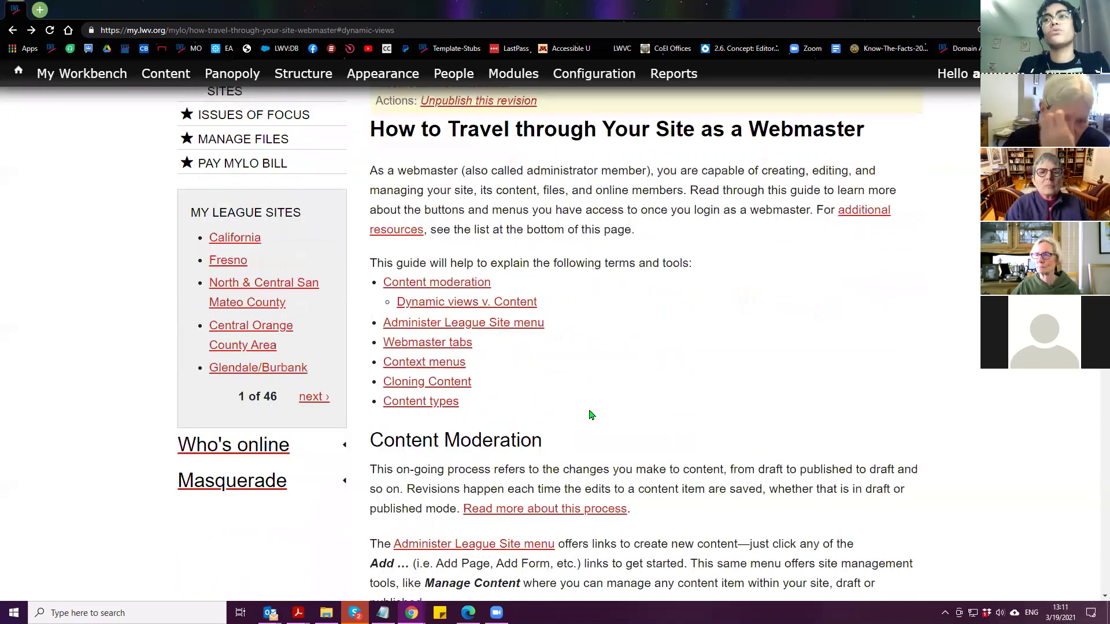
scroll(697, 410, down, 4)
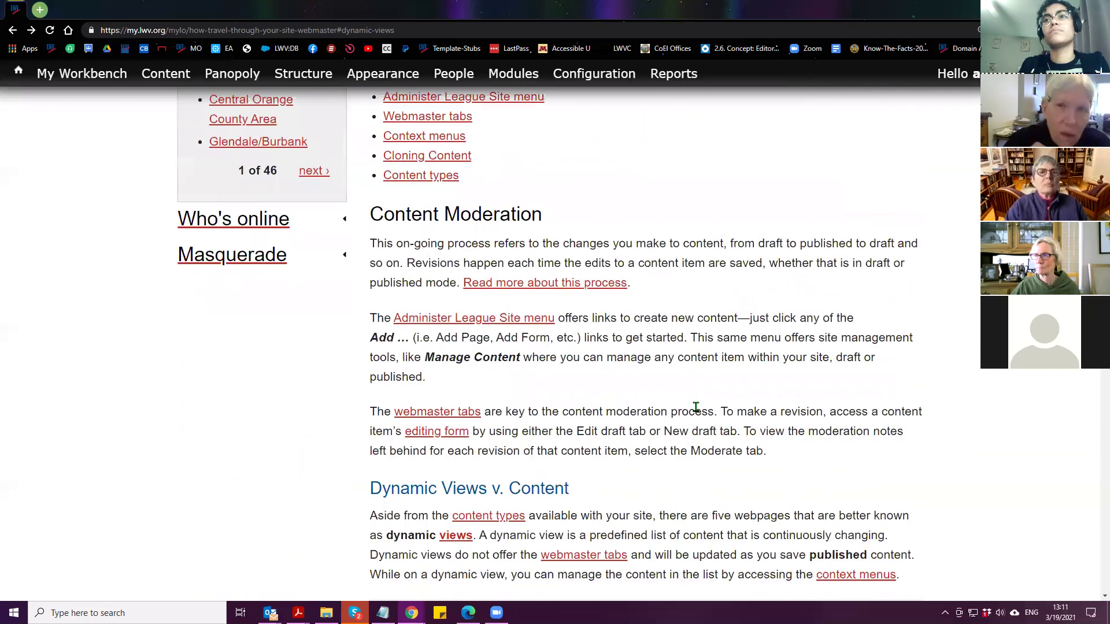
scroll(697, 410, down, 2)
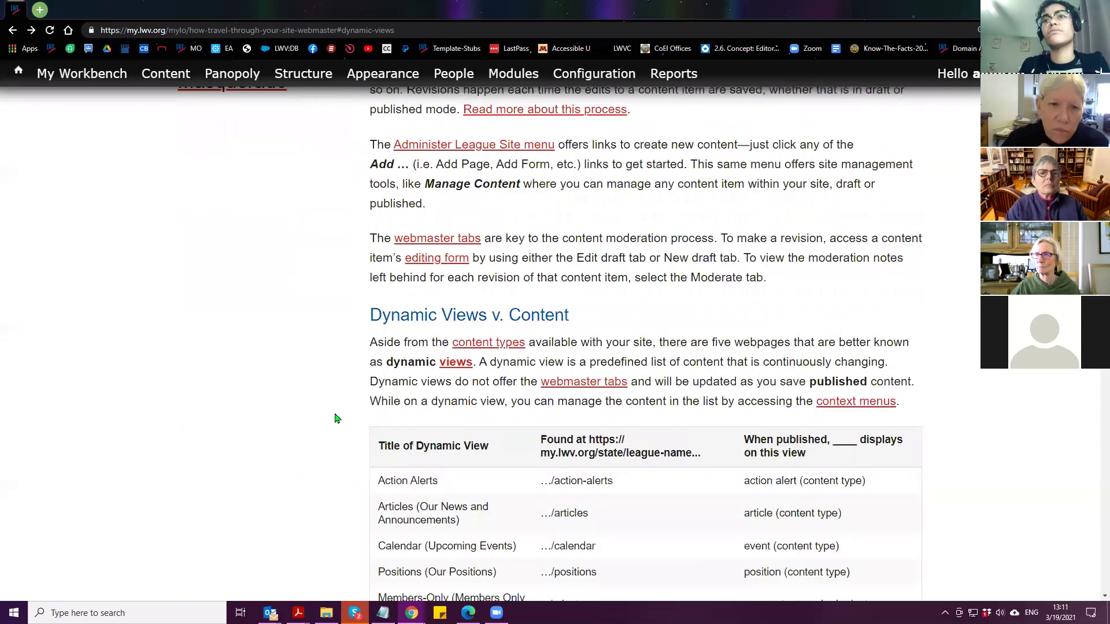
scroll(339, 434, down, 4)
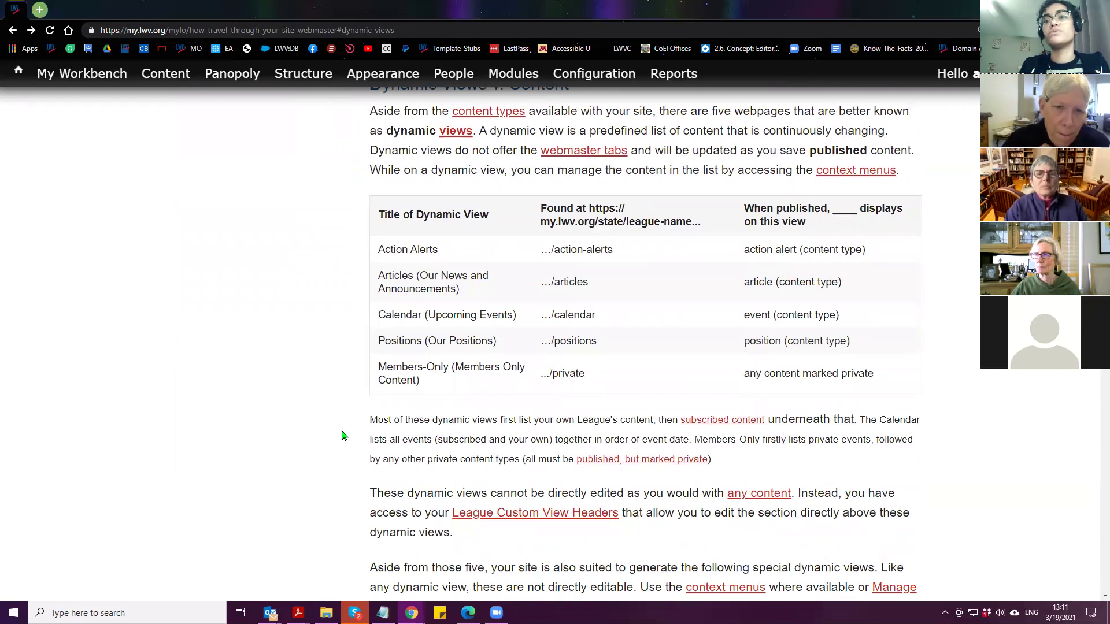
scroll(342, 436, down, 6)
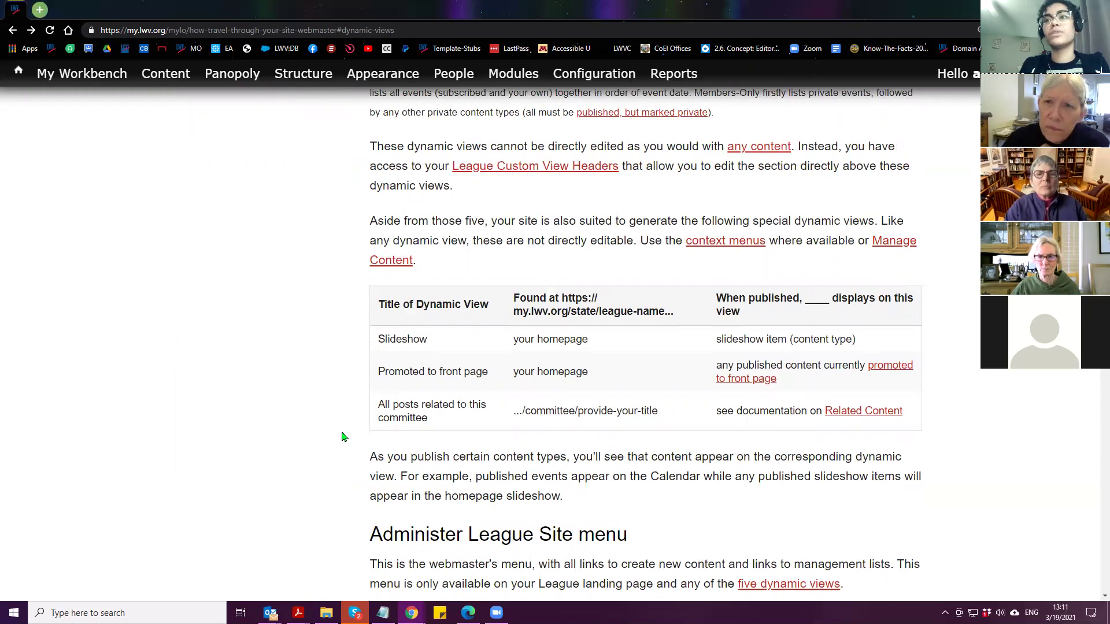
scroll(342, 436, down, 5)
scroll(337, 439, down, 3)
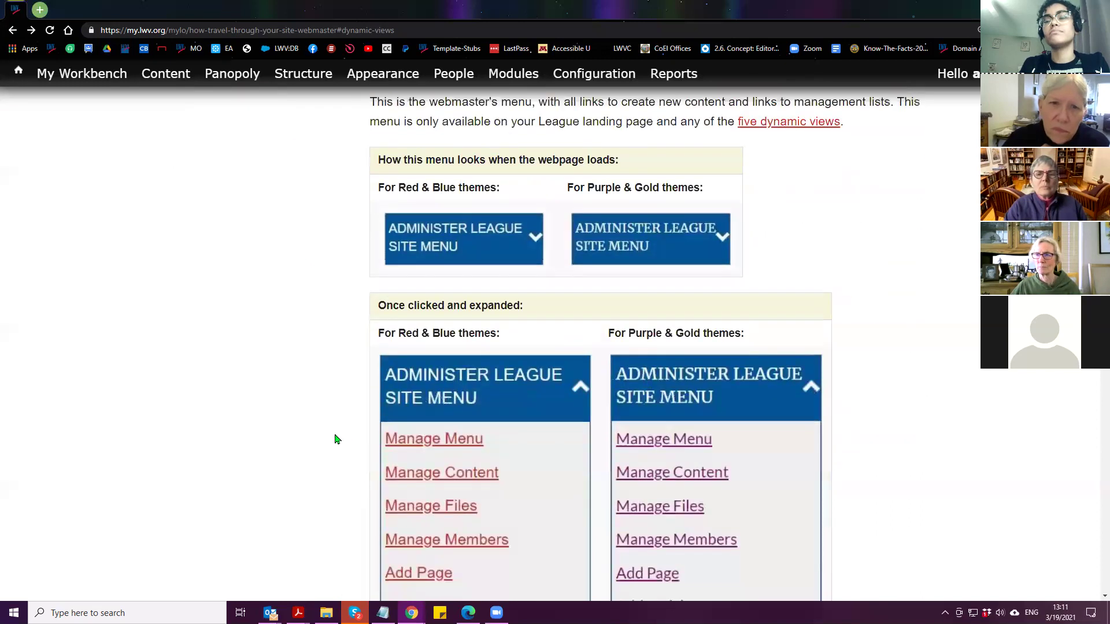
scroll(337, 440, down, 8)
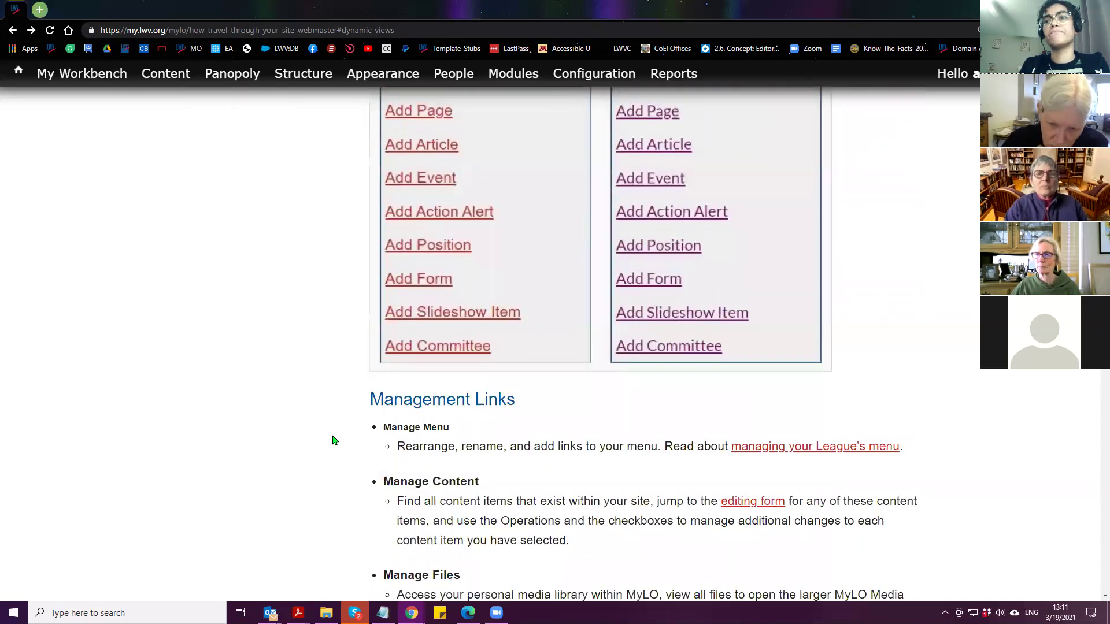
scroll(334, 441, down, 2)
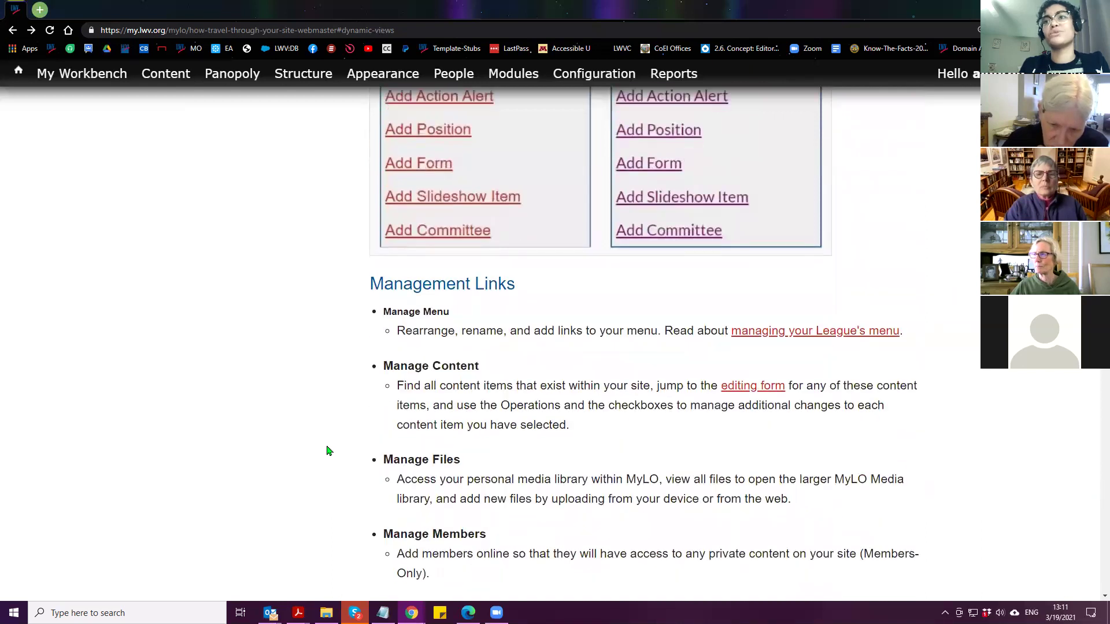
scroll(317, 456, down, 4)
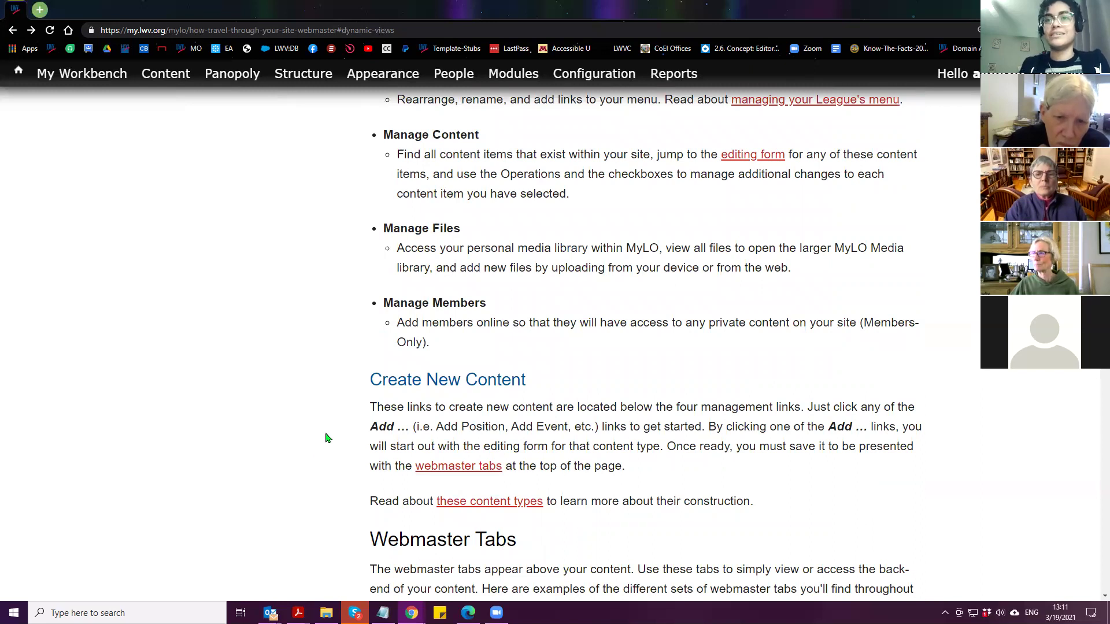
scroll(326, 439, down, 7)
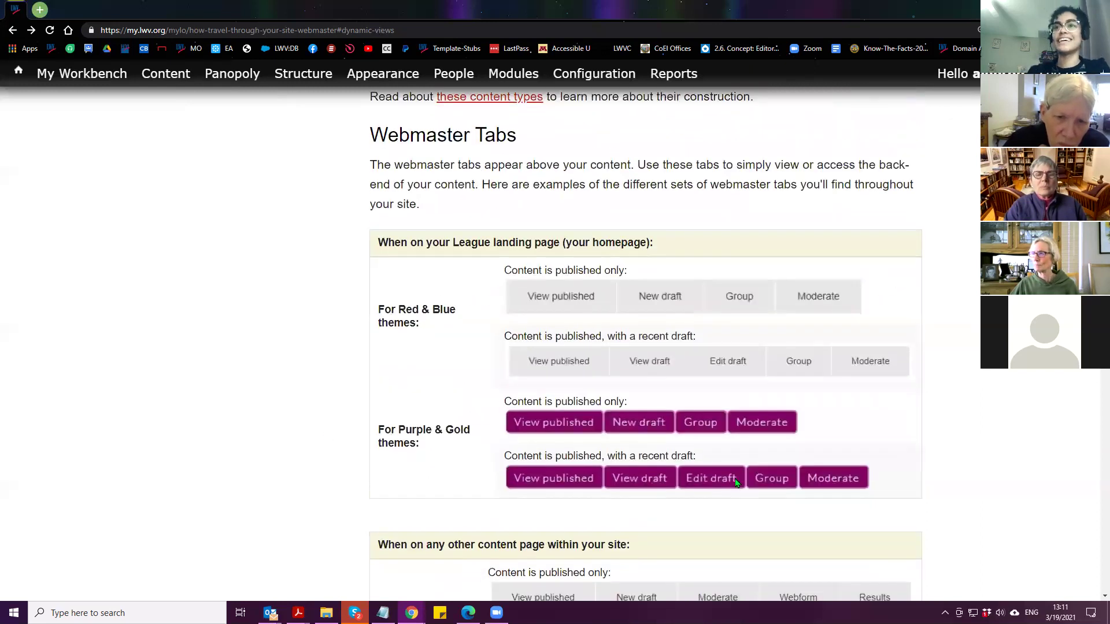
scroll(873, 523, up, 20)
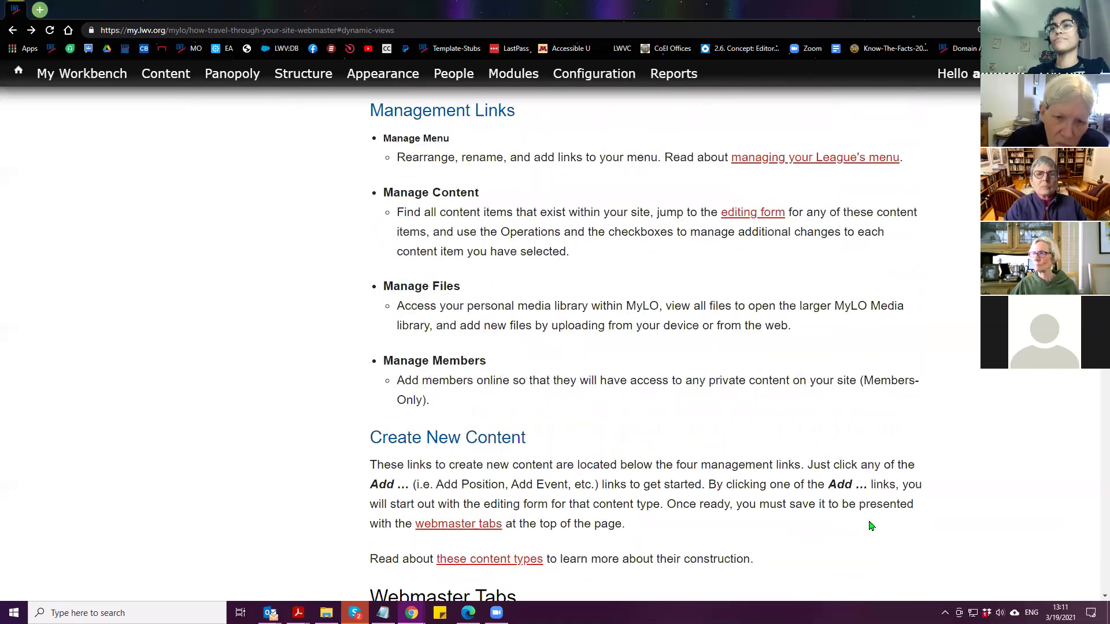
scroll(853, 531, up, 15)
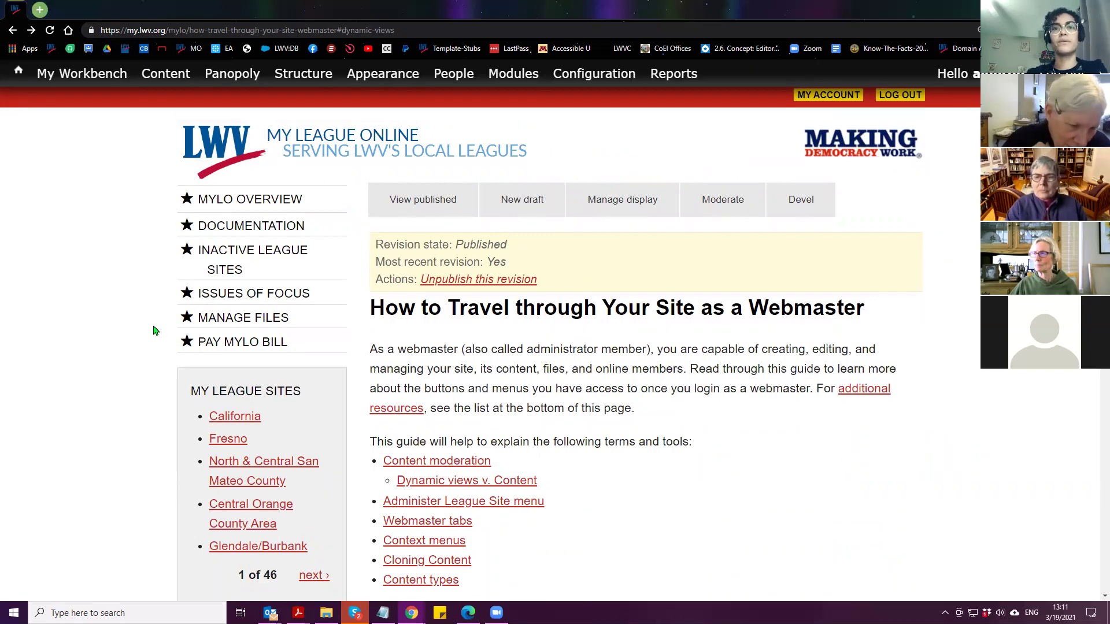
Masquerade as the demo league account from the Masquerade block
scroll(154, 331, down, 5)
click(225, 378)
click(227, 410)
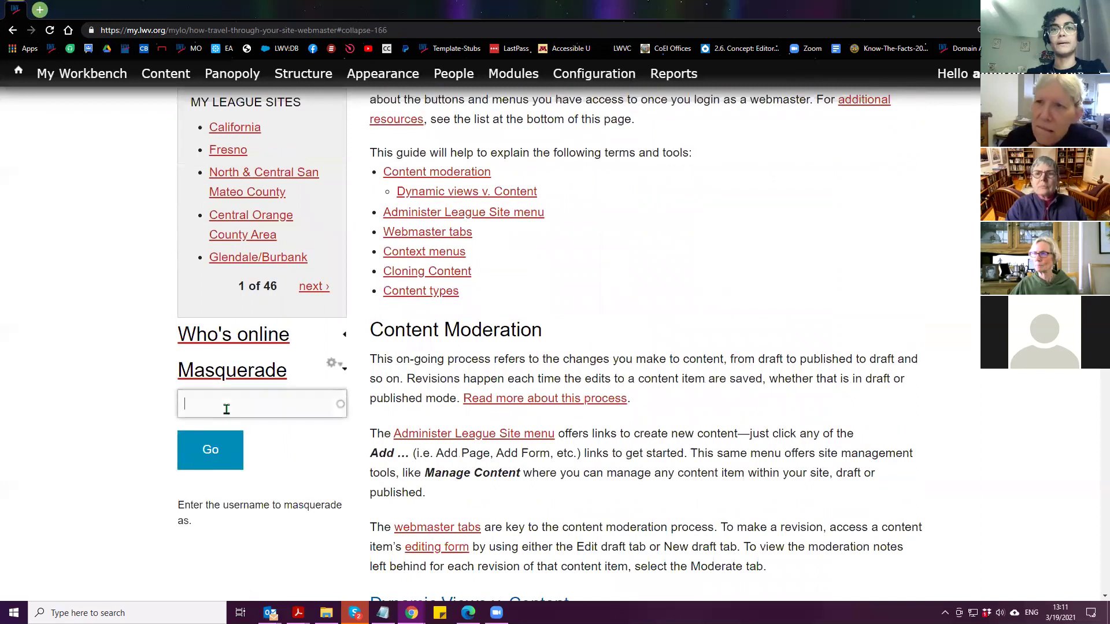
text(lwvc-demo)
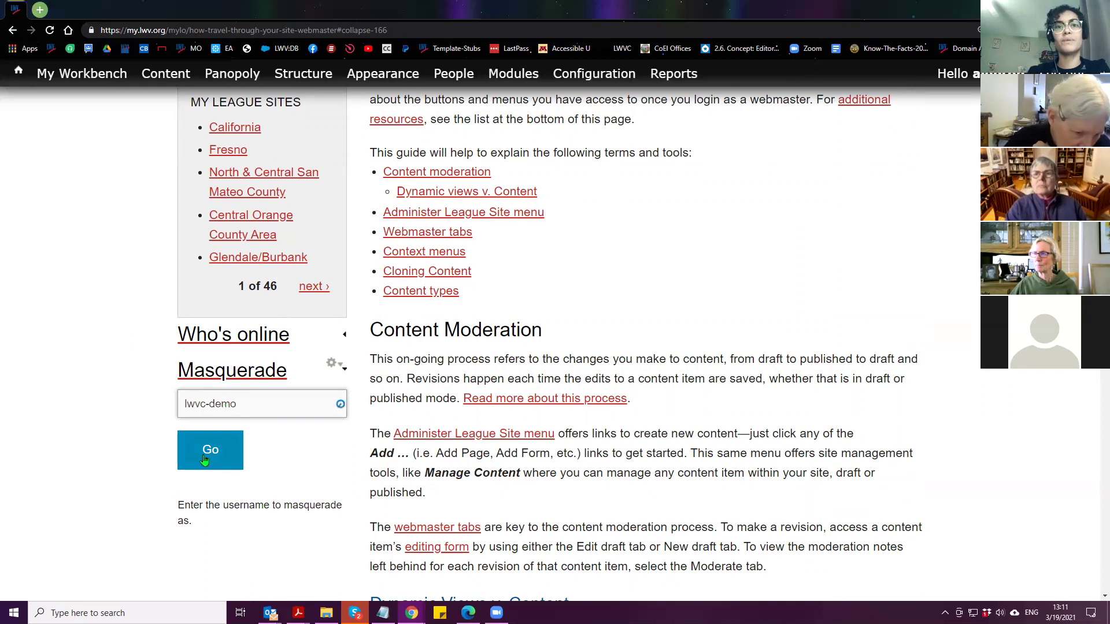
click(233, 429)
click(212, 454)
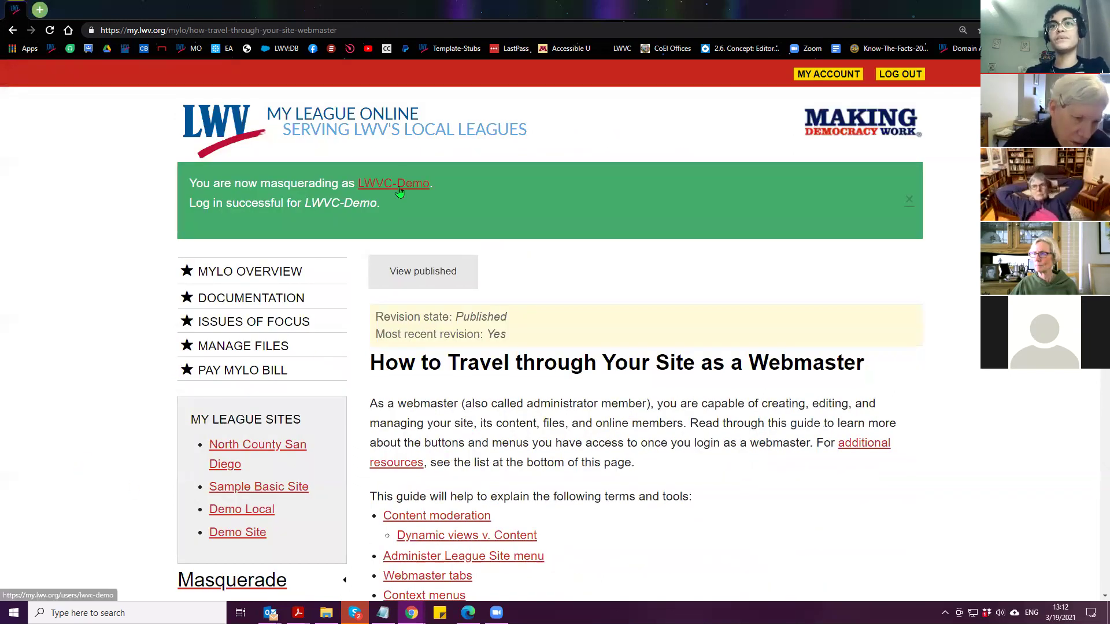
Open the account's Demo Site home page and start a new draft of it
click(399, 192)
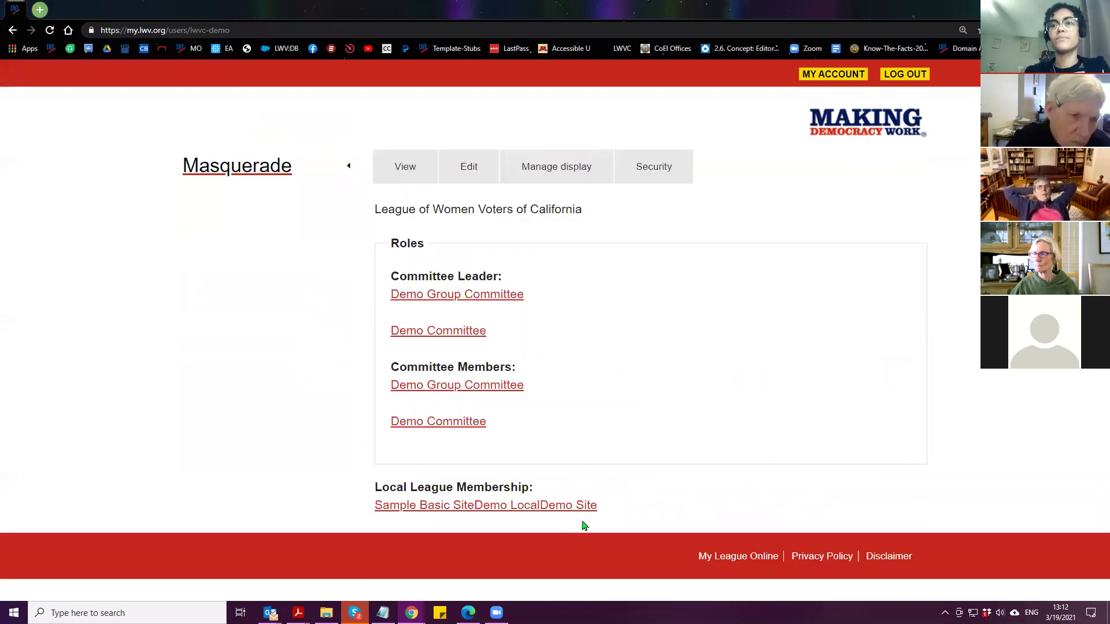
click(581, 506)
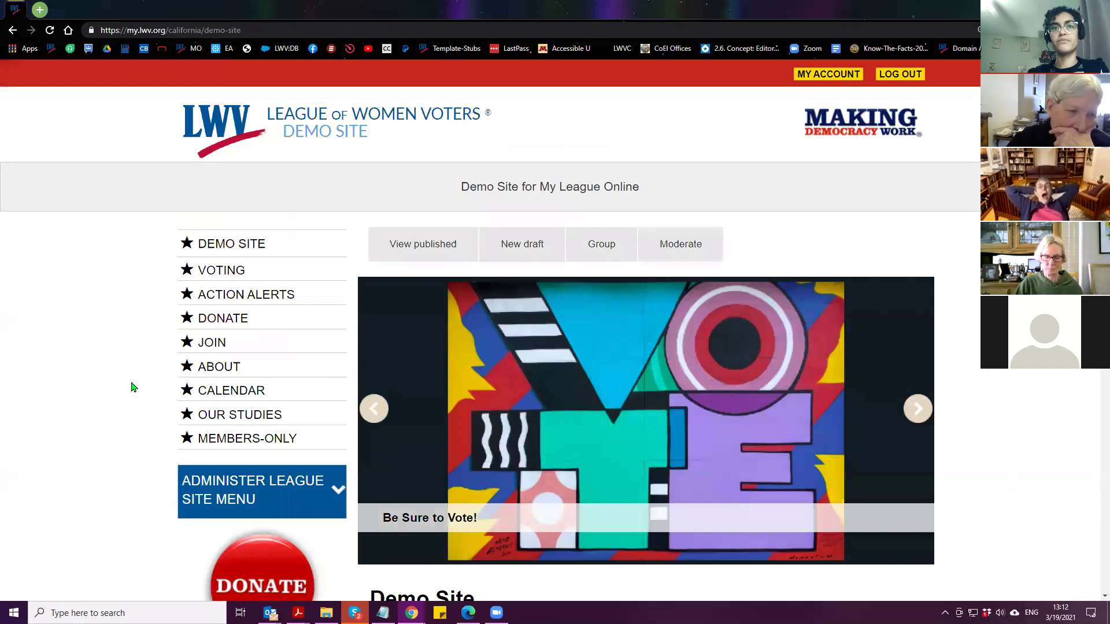
scroll(131, 388, down, 1)
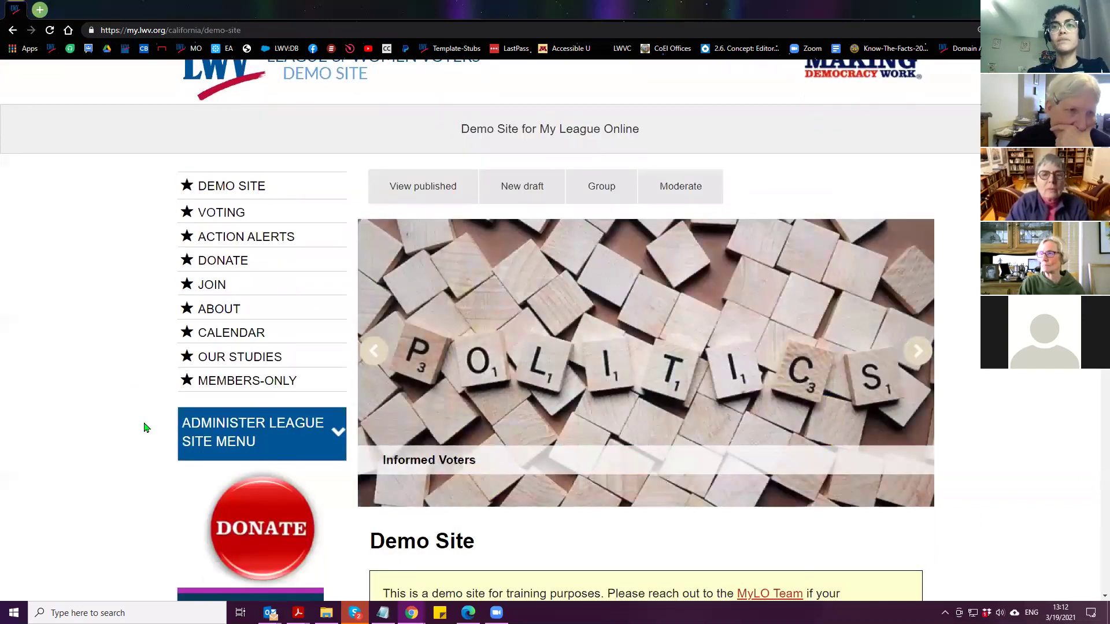
scroll(145, 428, down, 1)
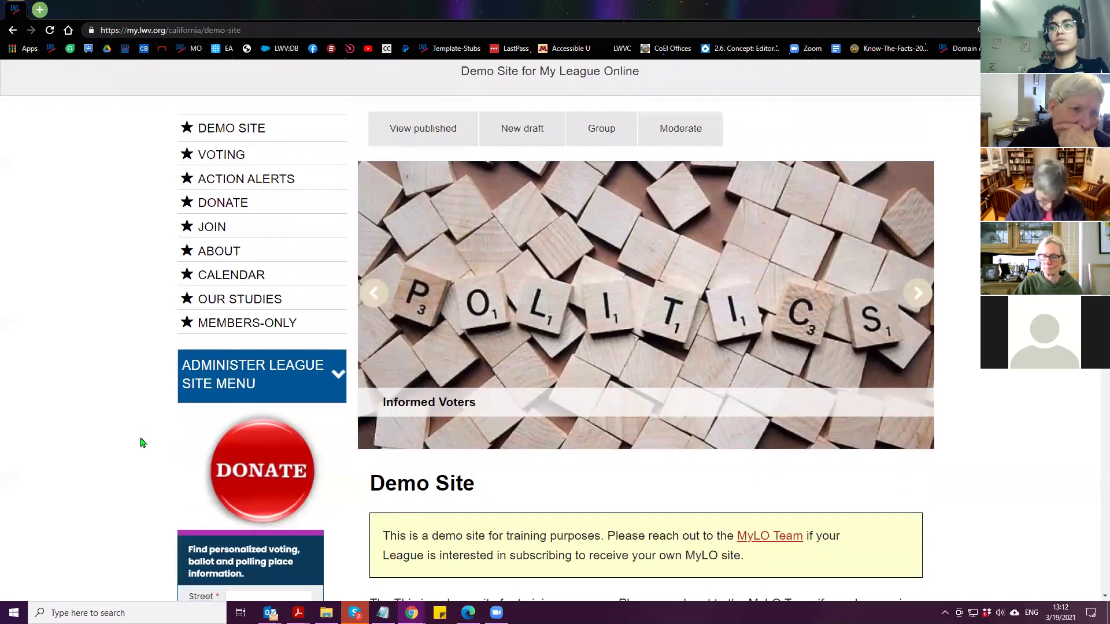
click(526, 135)
scroll(106, 317, down, 2)
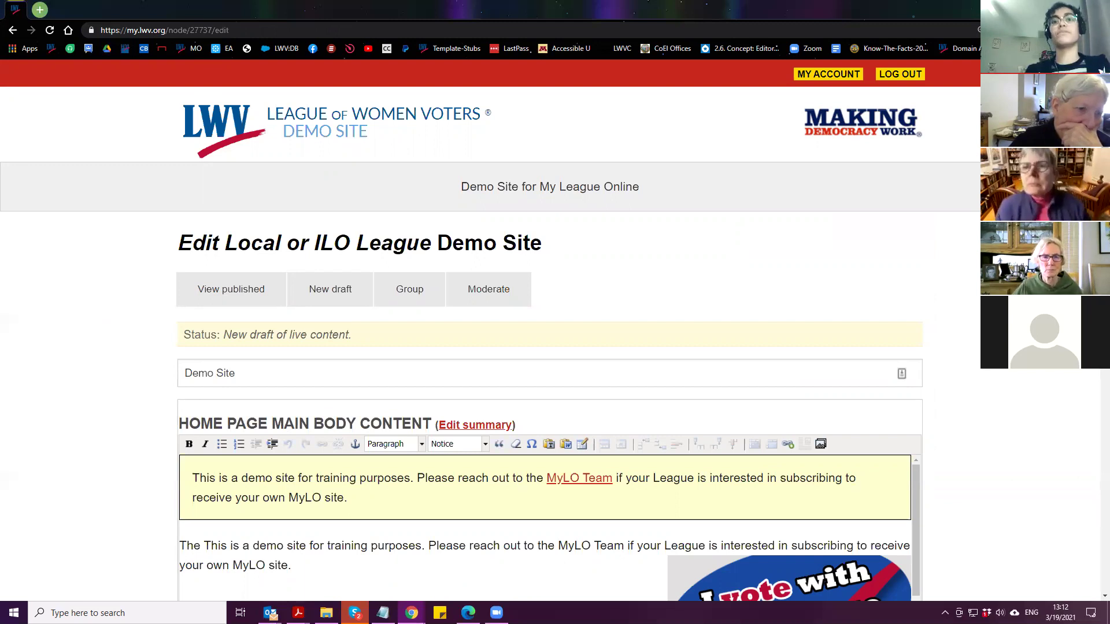
Select the demo paragraphs and strip their indent and alignment with Remove Format
scroll(106, 293, down, 5)
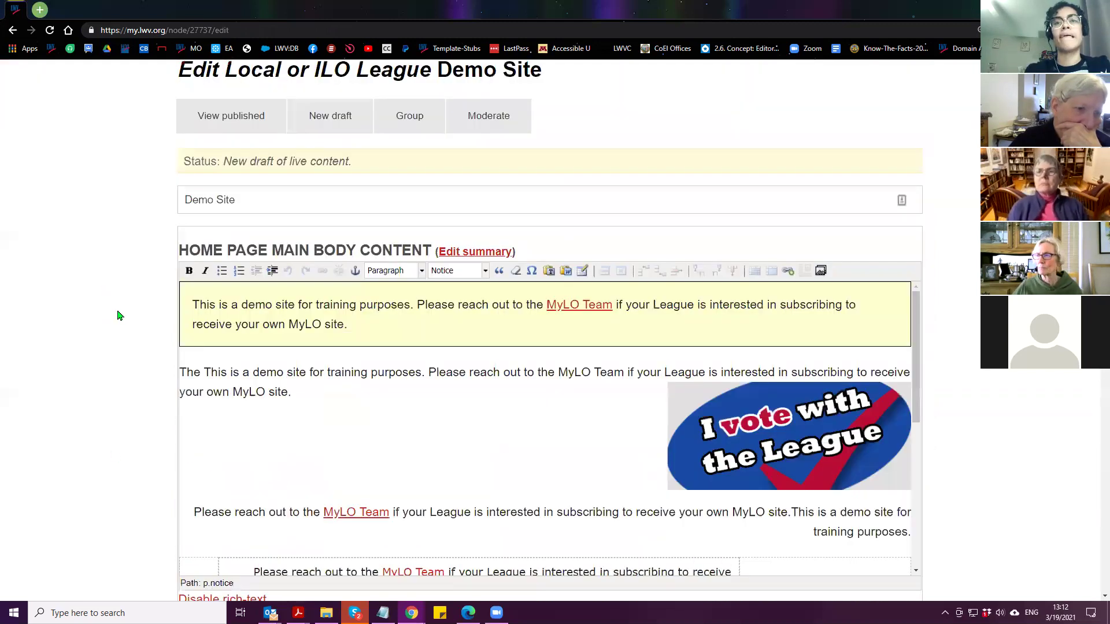
click(354, 342)
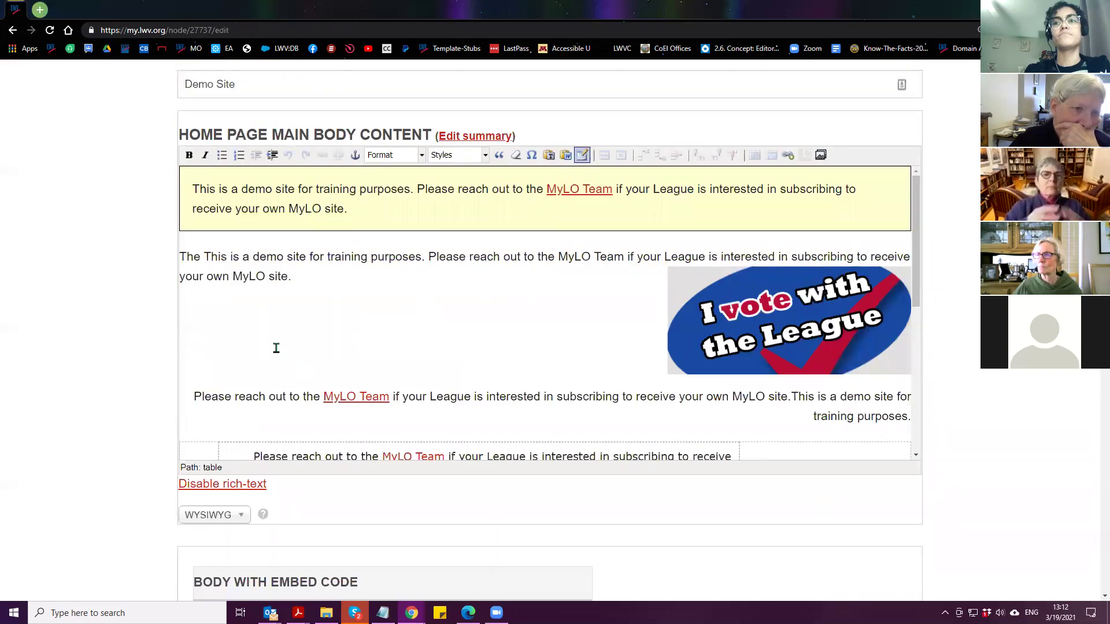
scroll(277, 349, down, 1)
scroll(277, 350, down, 6)
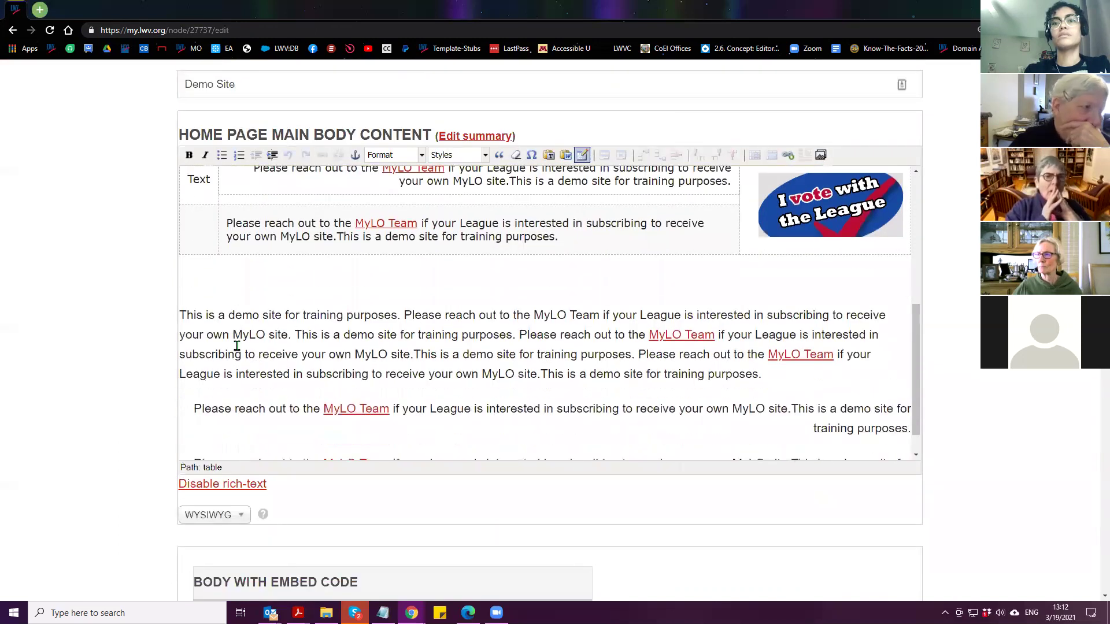
click(221, 302)
drag(183, 282, 911, 281)
scroll(597, 411, down, 3)
scroll(286, 474, up, 5)
click(182, 397)
drag(181, 397, 910, 397)
scroll(817, 500, down, 3)
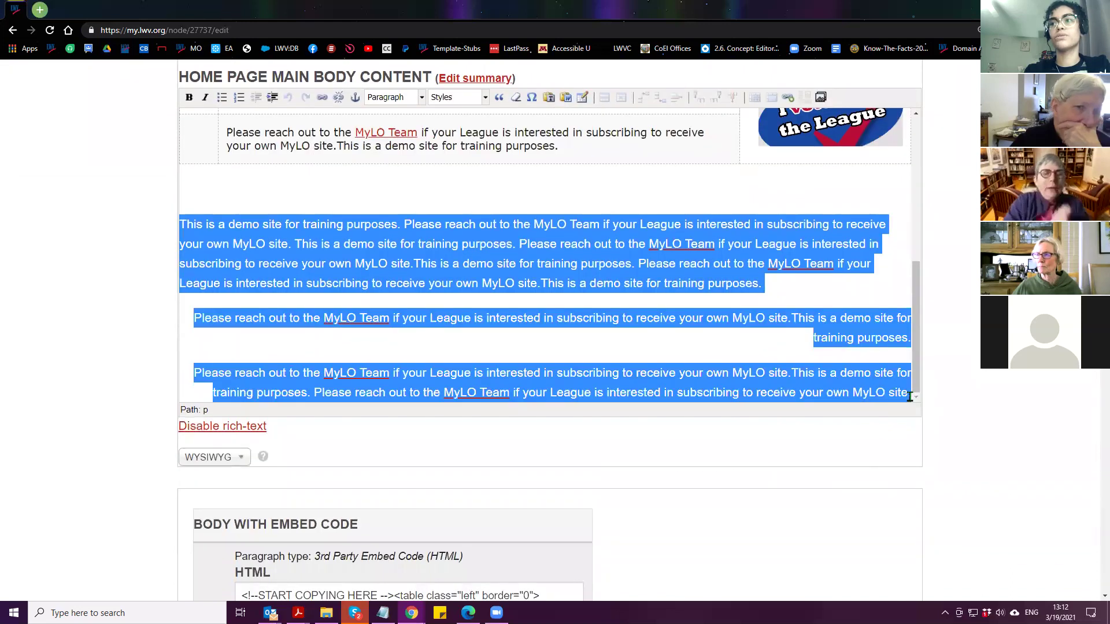
click(516, 97)
Split off 'This is a demo site for training purposes.' as its own line and select it
click(280, 247)
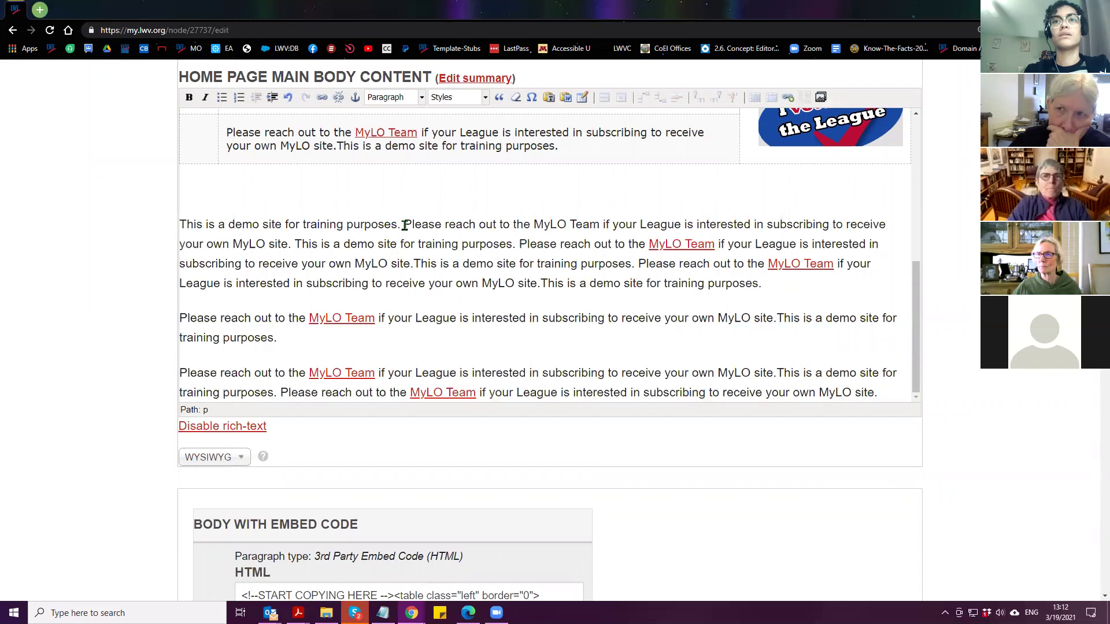
key(Return)
drag(399, 226, 112, 228)
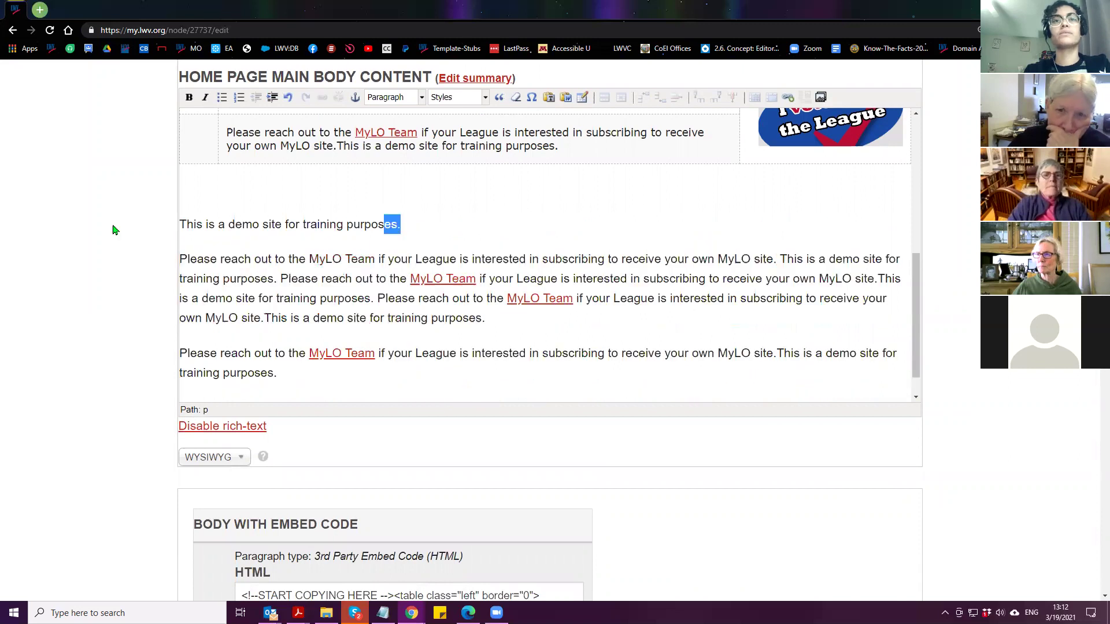
Format the selected line 'This is a demo site for training purposes.' as Heading 2
click(397, 99)
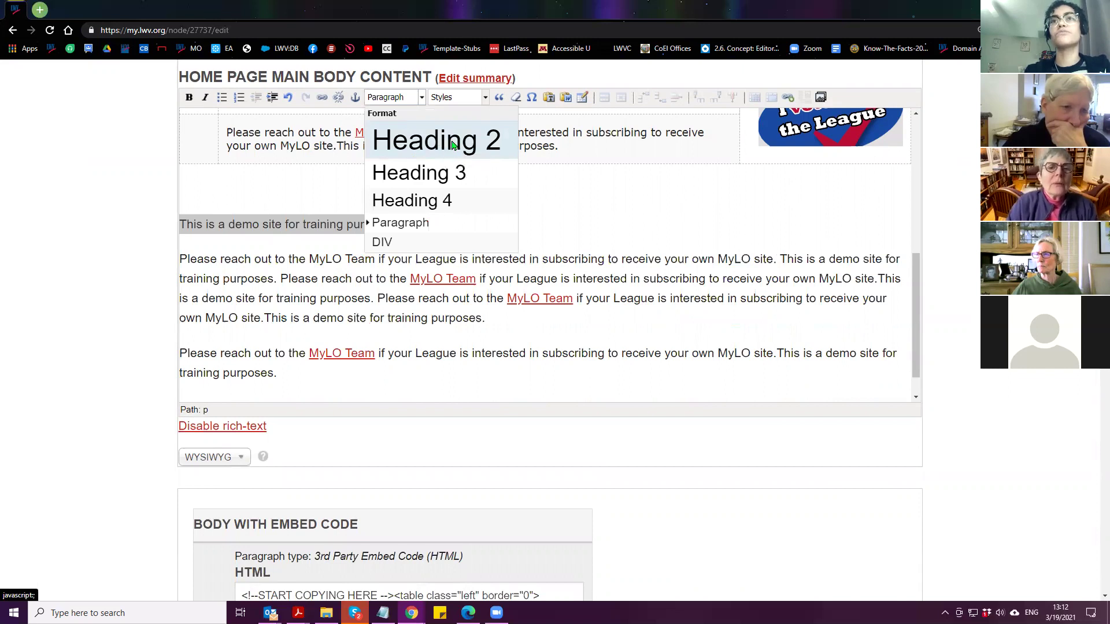
click(426, 150)
scroll(195, 261, up, 1)
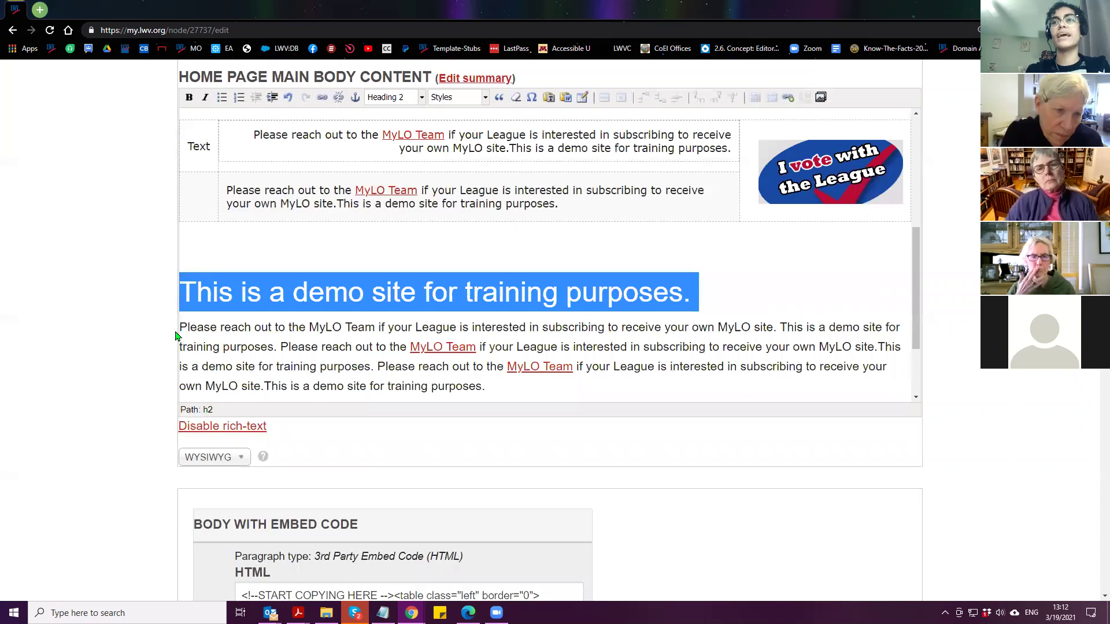
scroll(212, 362, up, 1)
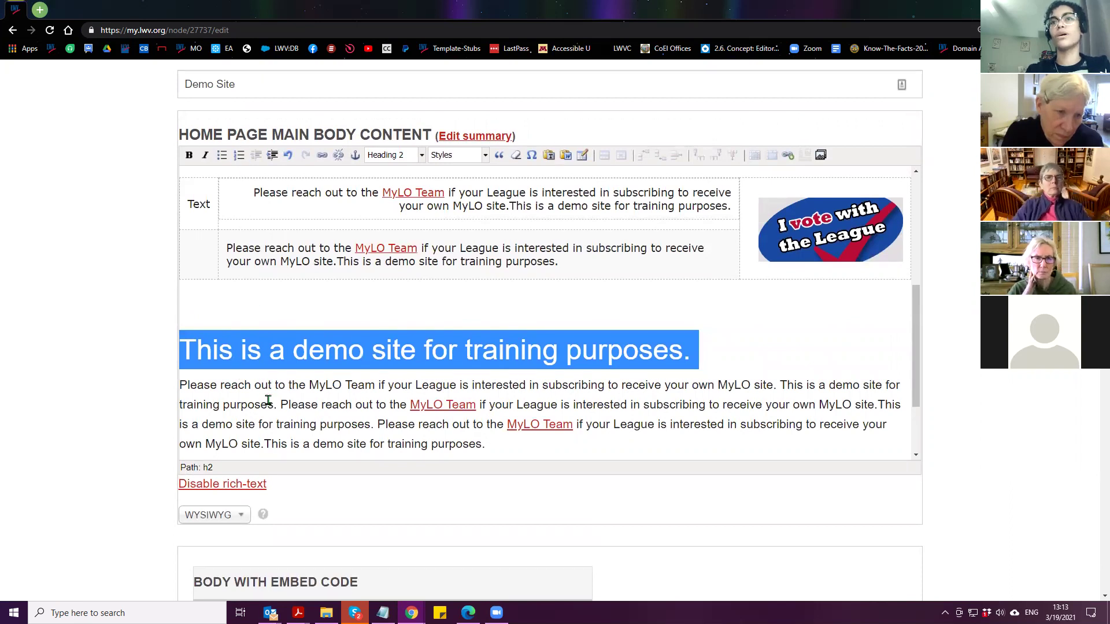
Select the Demo Site title and check the format list, leaving it unchanged
triple_click(240, 88)
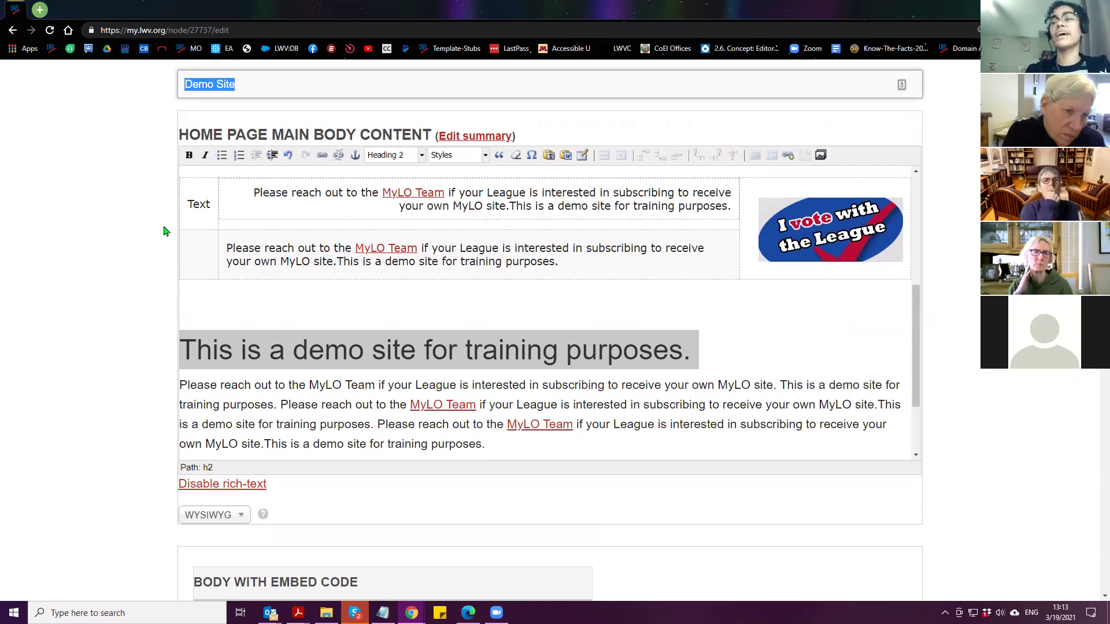
click(405, 157)
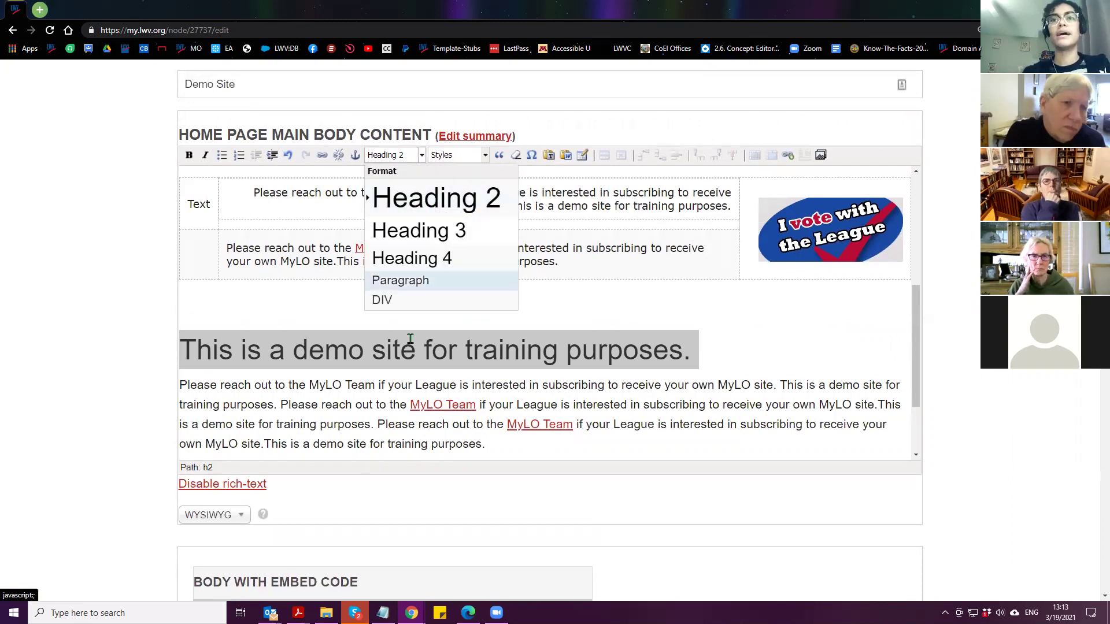
scroll(289, 370, up, 2)
scroll(283, 377, down, 1)
scroll(278, 374, up, 4)
scroll(277, 374, down, 4)
click(293, 381)
scroll(334, 381, up, 6)
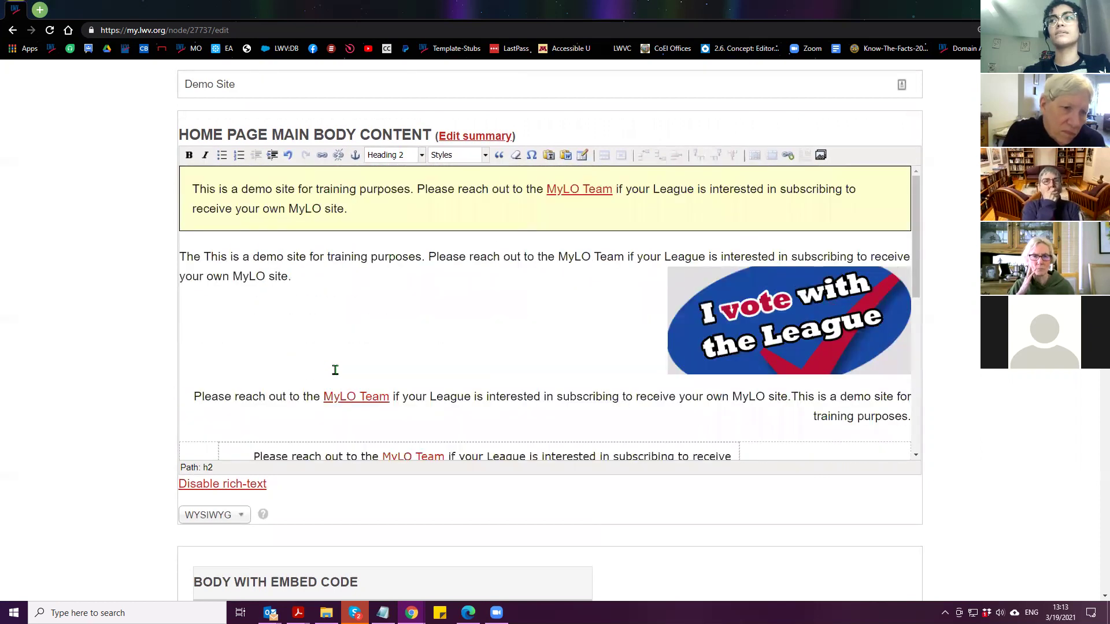
click(300, 308)
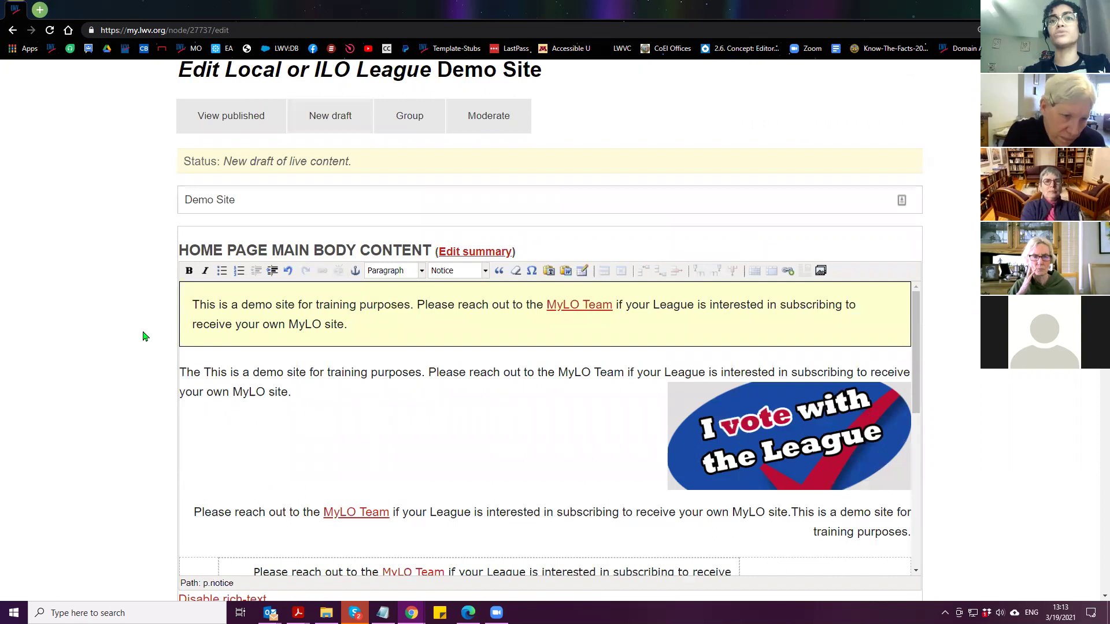
scroll(156, 338, down, 2)
scroll(337, 321, down, 5)
click(383, 325)
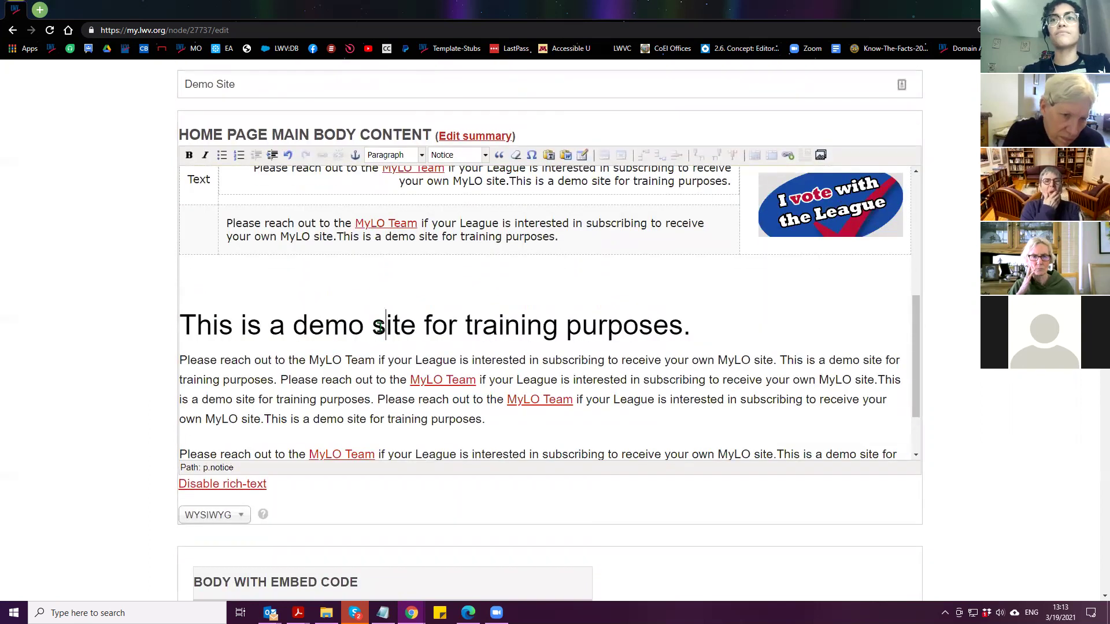
drag(711, 321, 85, 334)
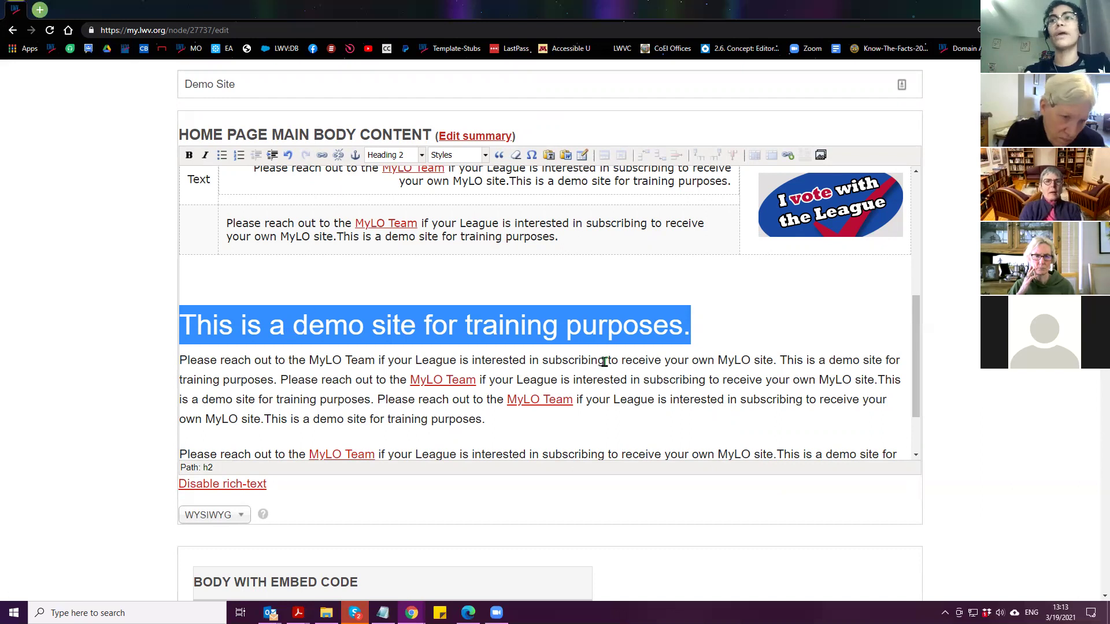
scroll(603, 366, up, 5)
scroll(603, 366, down, 6)
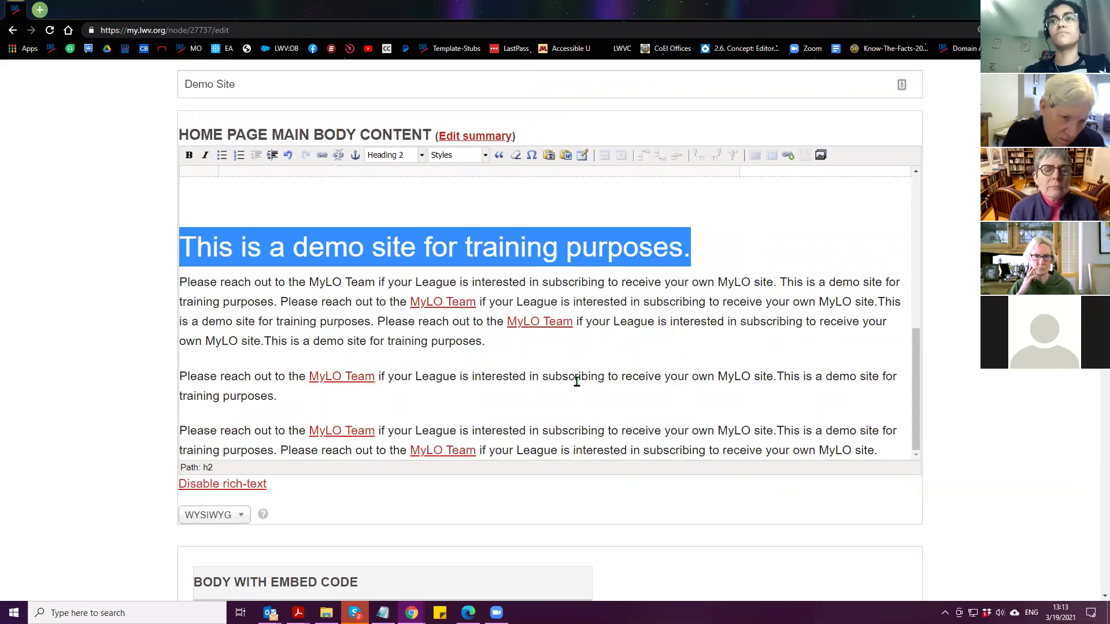
click(576, 380)
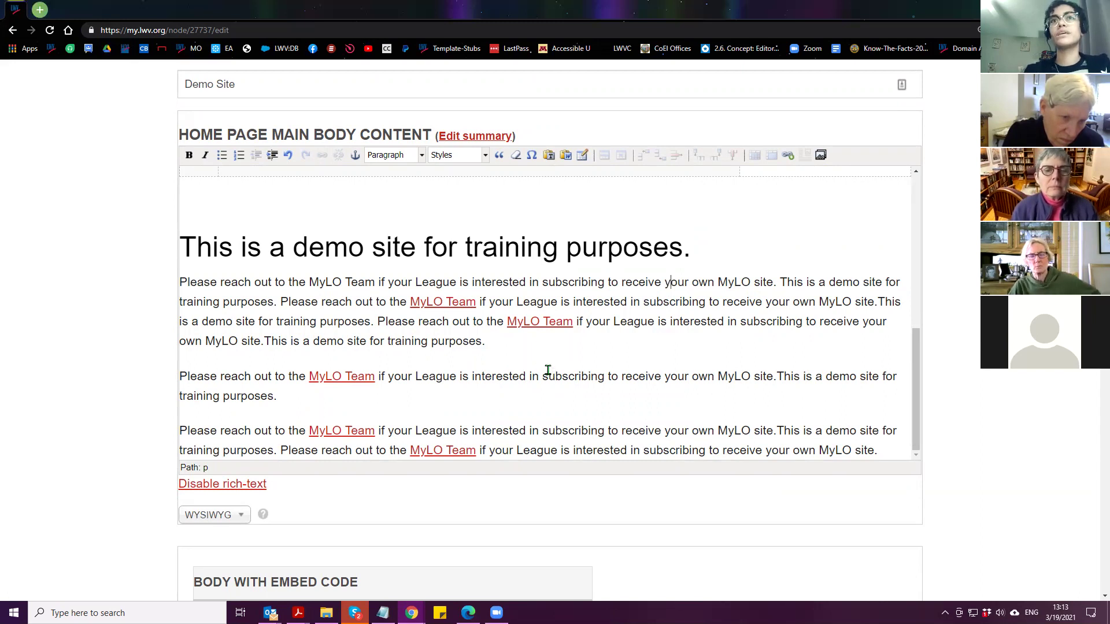
scroll(540, 383, up, 5)
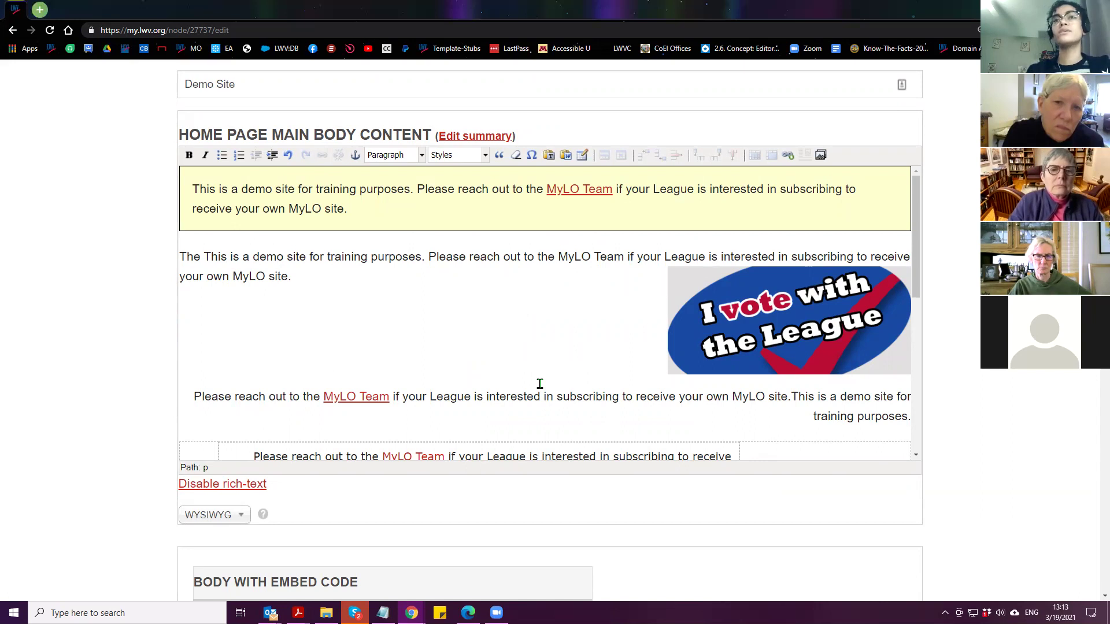
drag(182, 84, 297, 90)
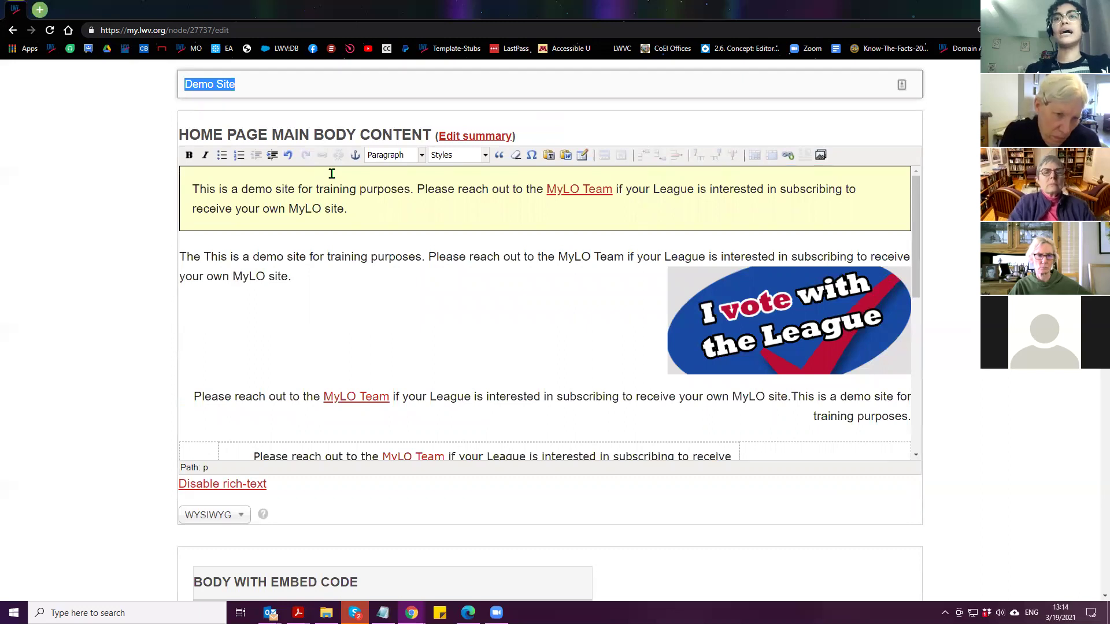
scroll(197, 174, down, 5)
click(258, 327)
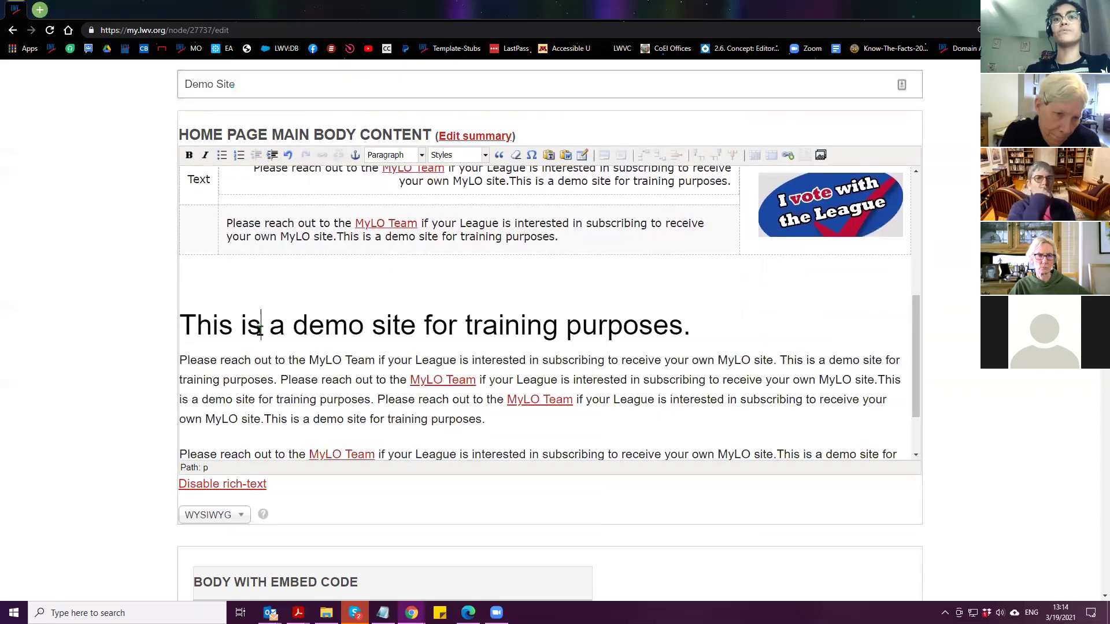
drag(692, 327, 126, 333)
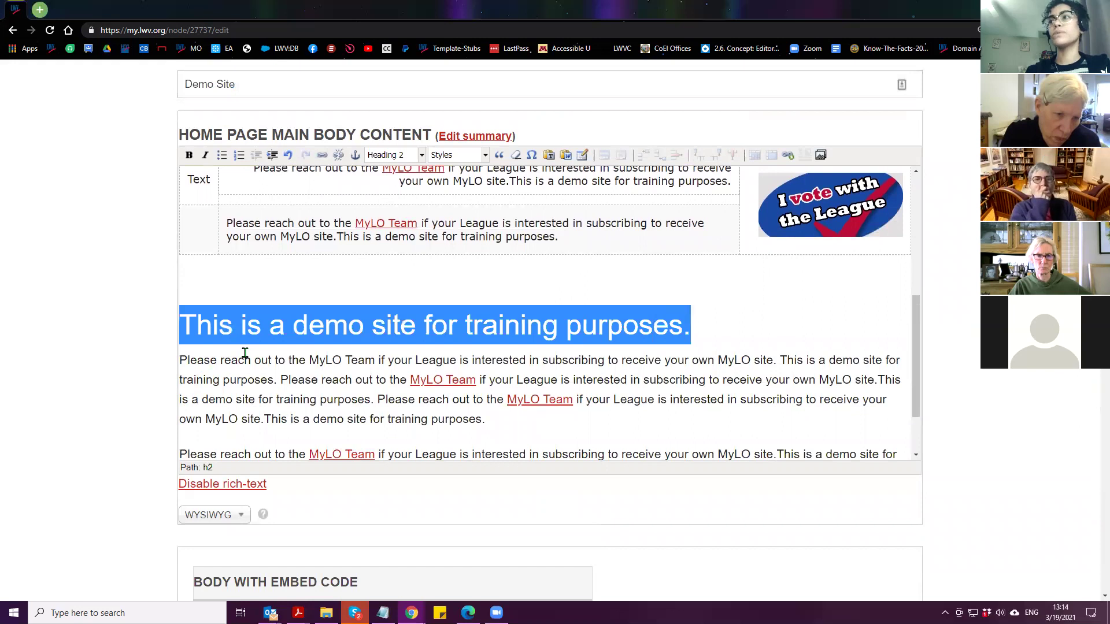
Insert an empty paragraph below the notice box
scroll(245, 353, up, 5)
click(187, 189)
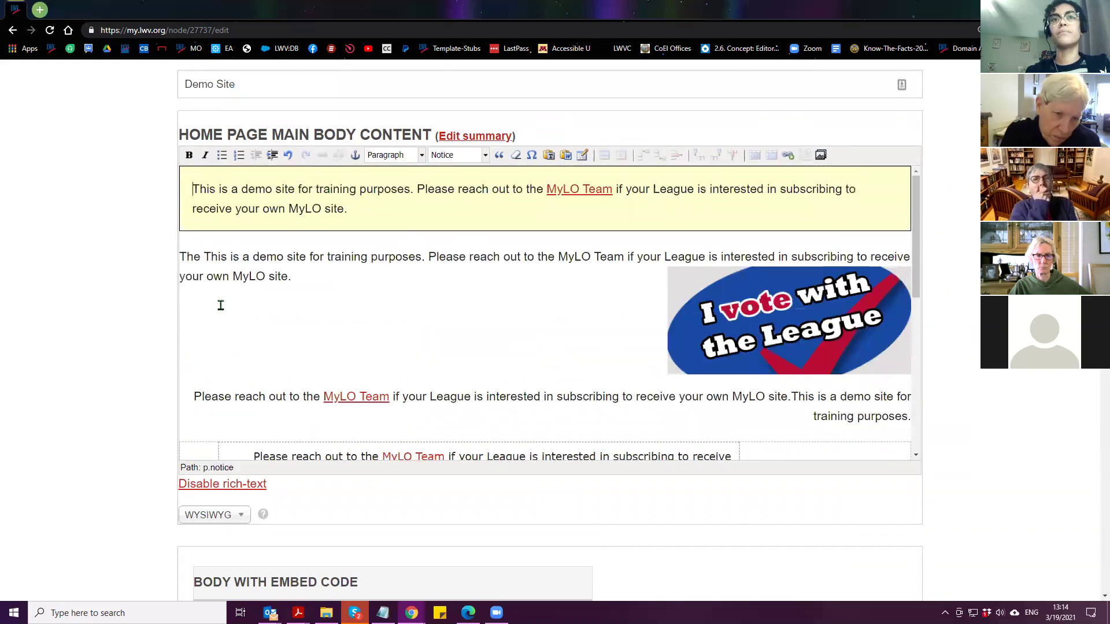
click(181, 255)
key(Return)
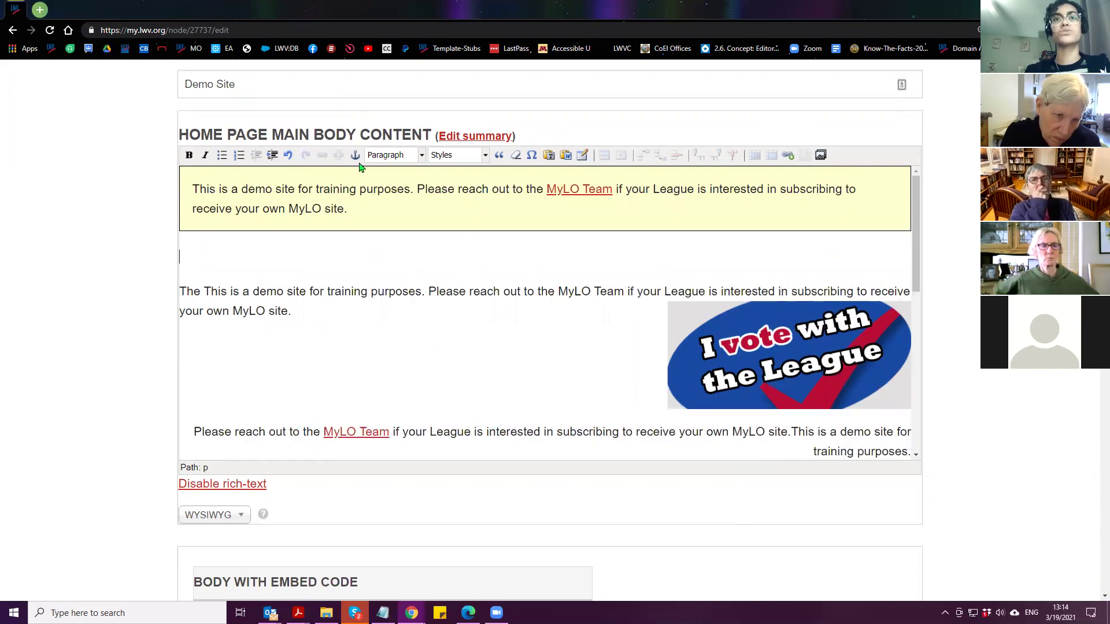
Type 'Roar' in the new paragraph and make it a Heading 2
click(427, 292)
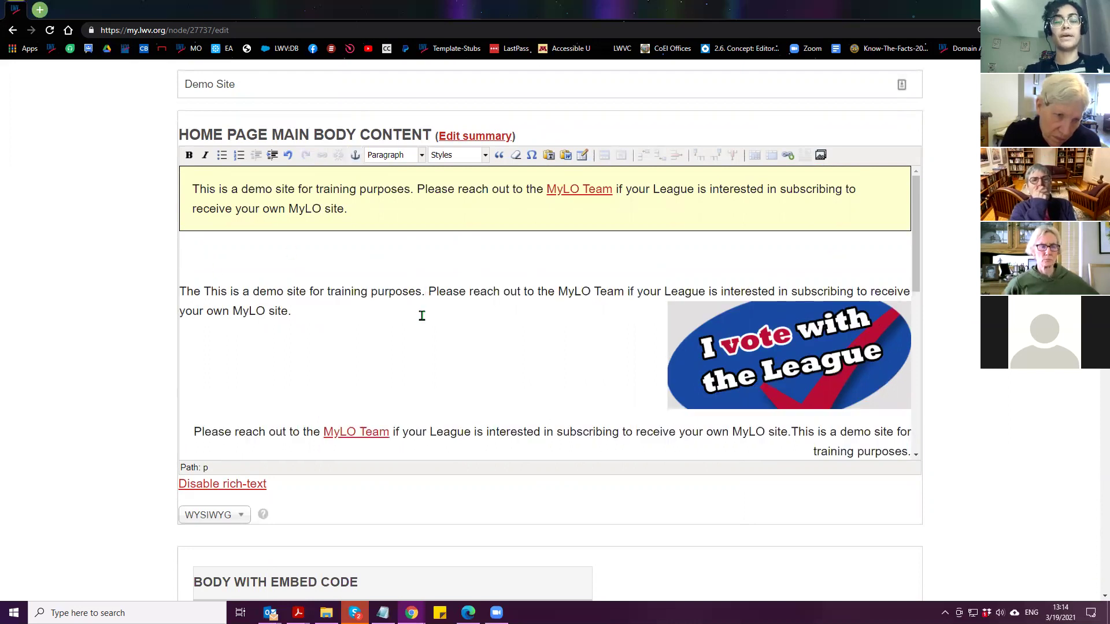
click(380, 253)
text(Roar)
double_click(196, 257)
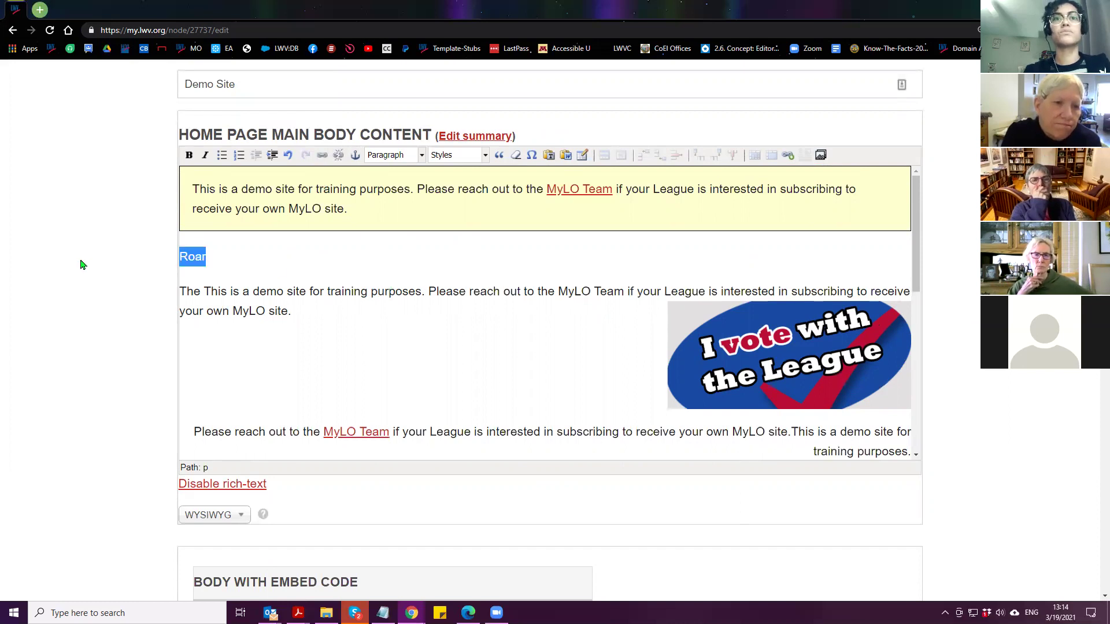
click(385, 156)
click(388, 200)
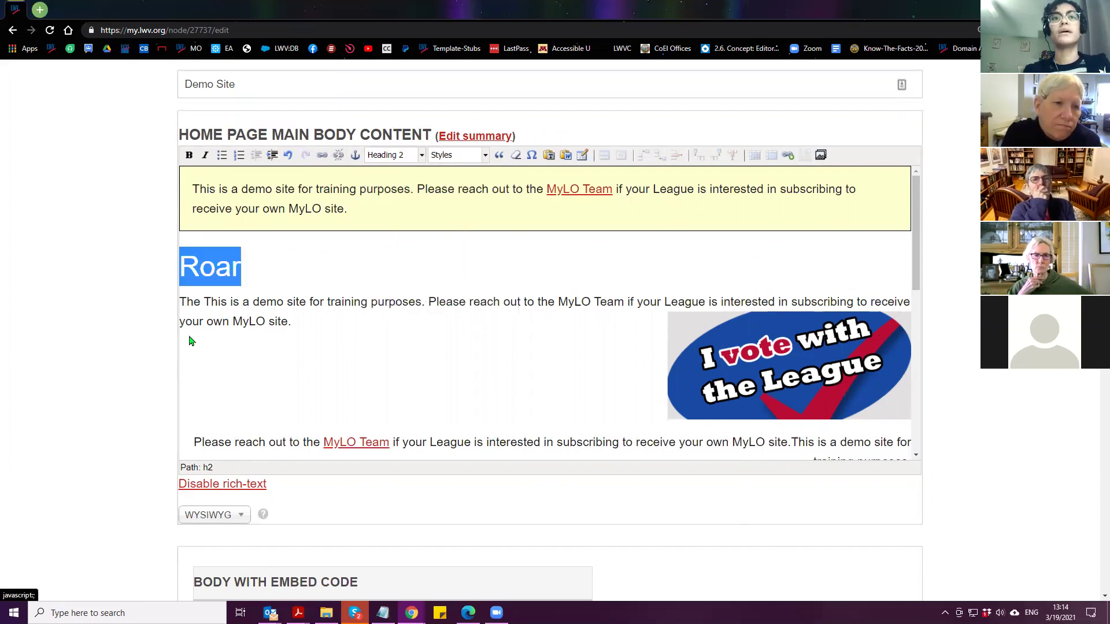
click(273, 263)
Change 'This is a demo site for training purposes.' to Heading 3 and select it
scroll(275, 272, down, 4)
scroll(275, 276, down, 1)
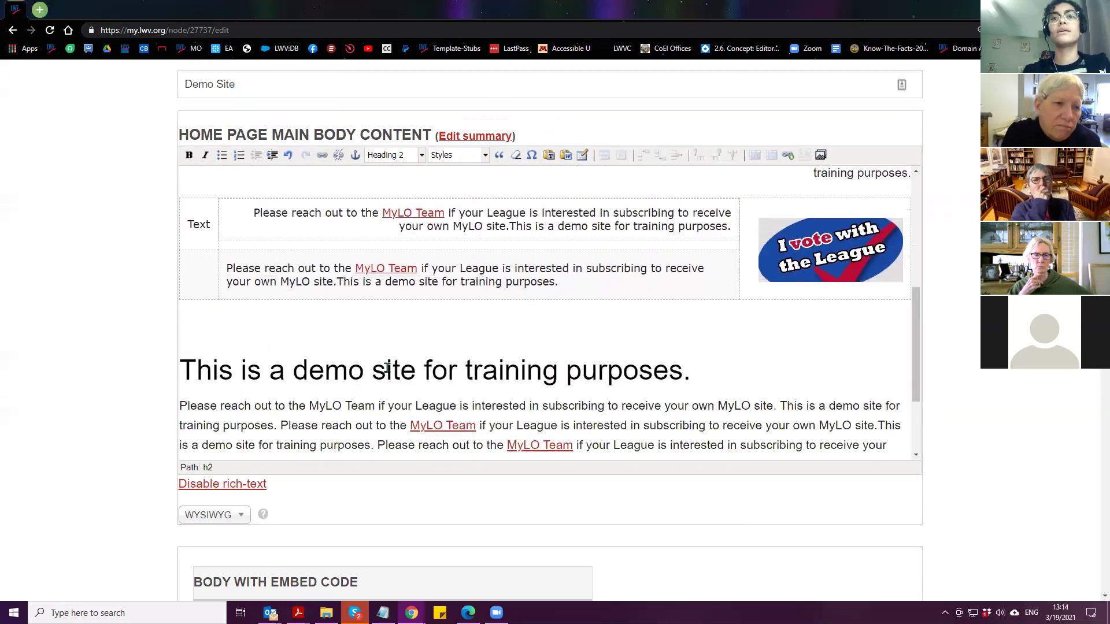
drag(719, 372, 174, 370)
click(383, 157)
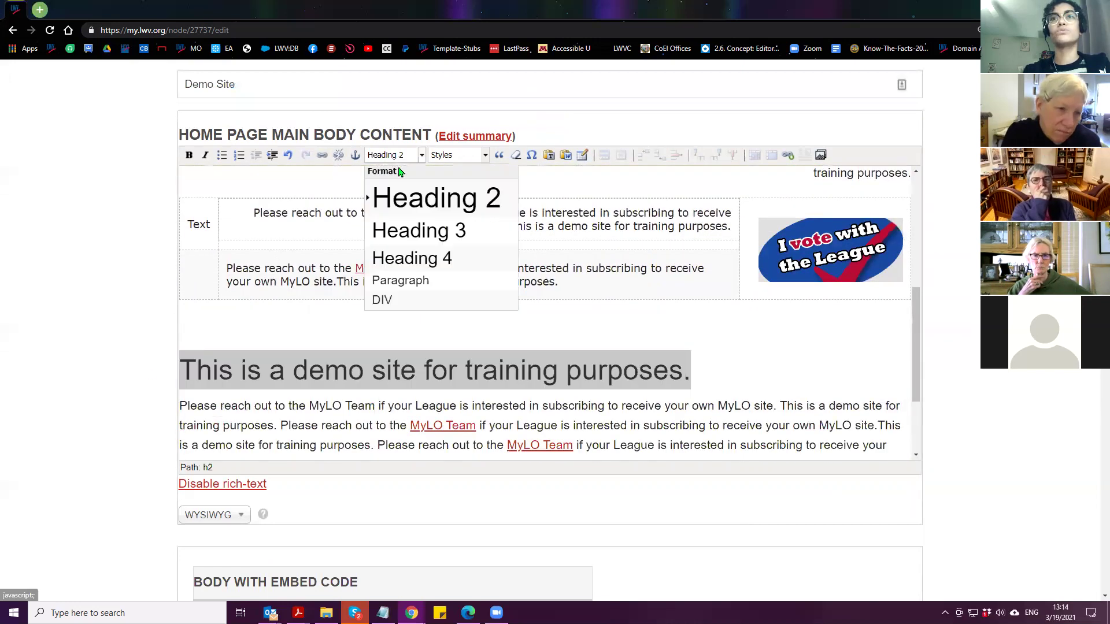
click(407, 227)
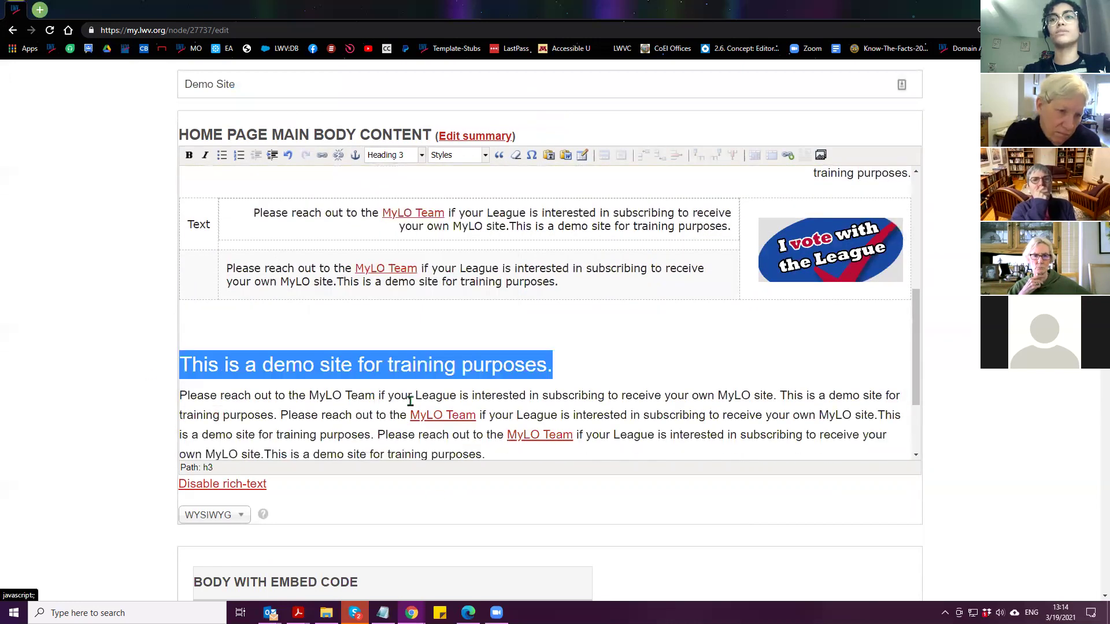
click(592, 372)
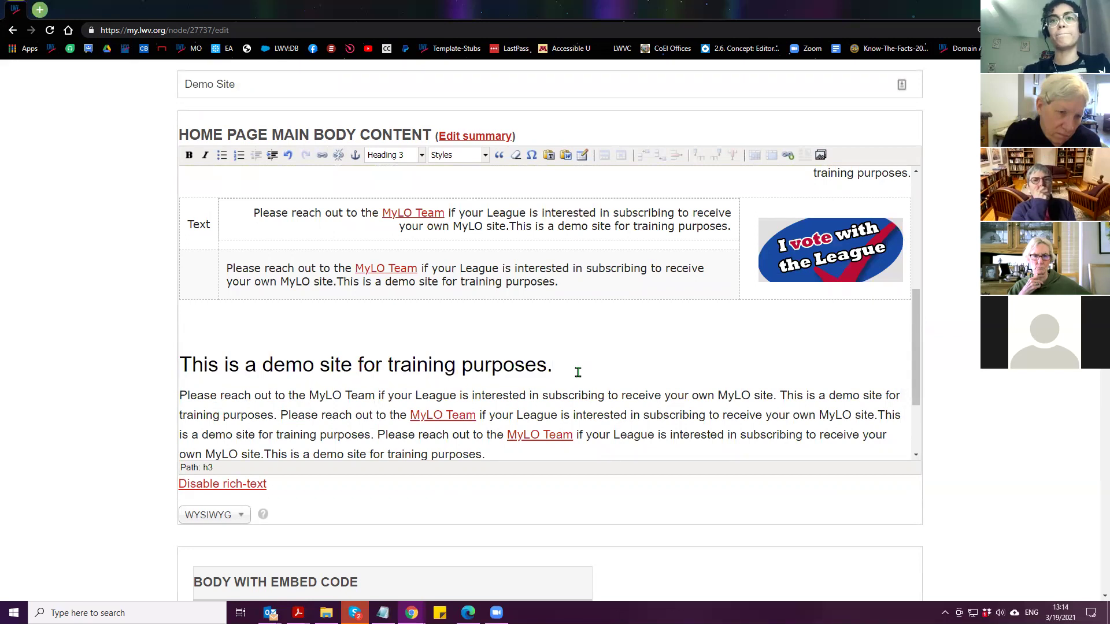
drag(567, 364, 75, 352)
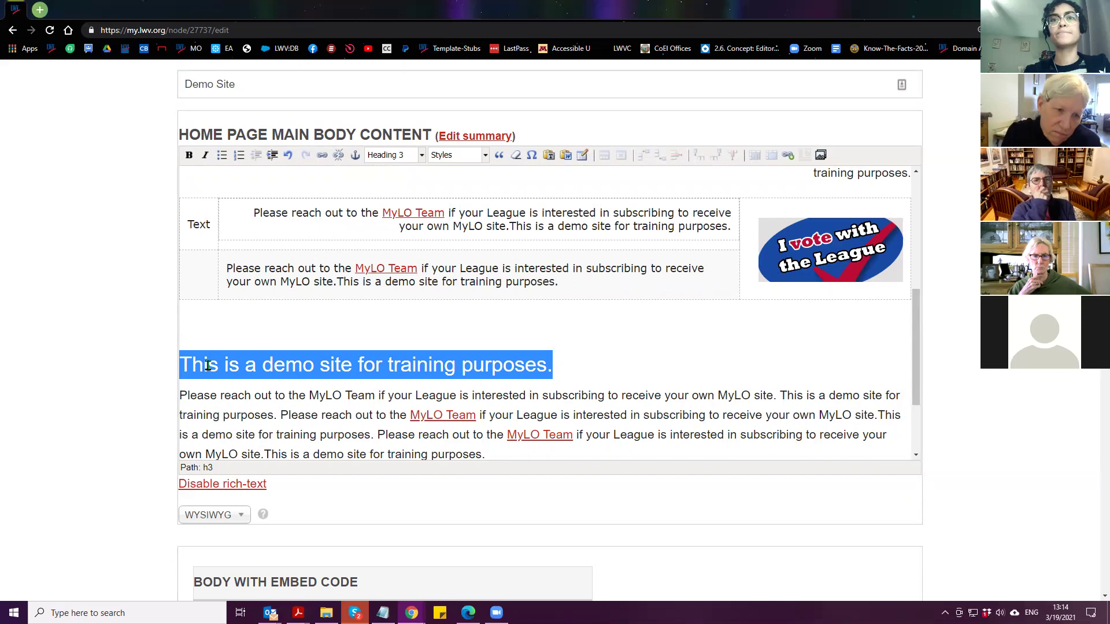
scroll(211, 458, down, 1)
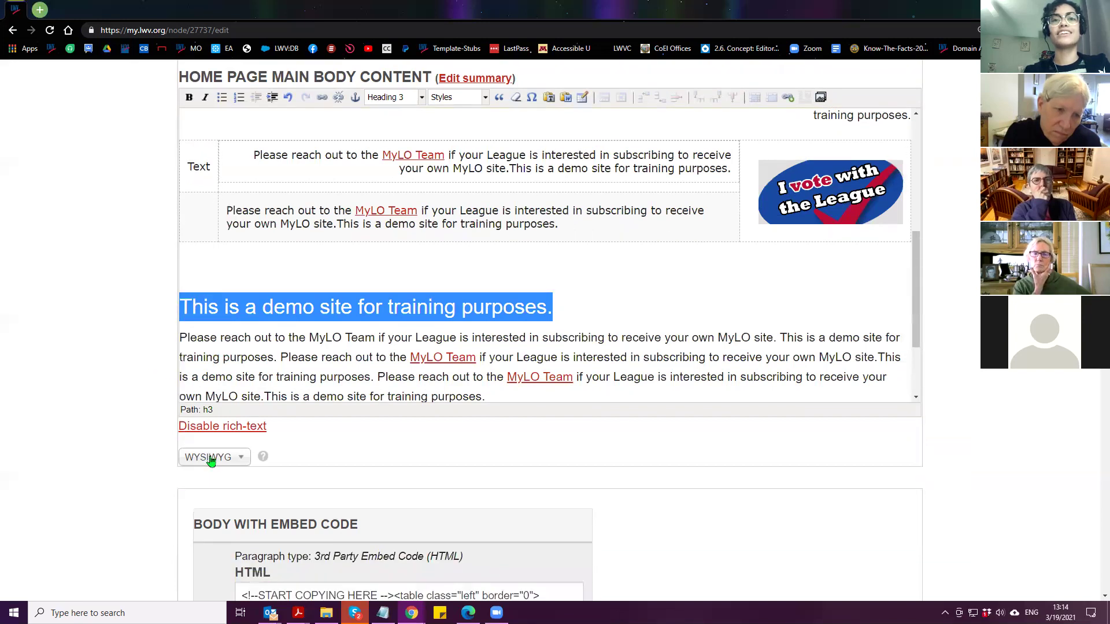
Switch the body's text format to Full HTML to show the raw source
click(211, 459)
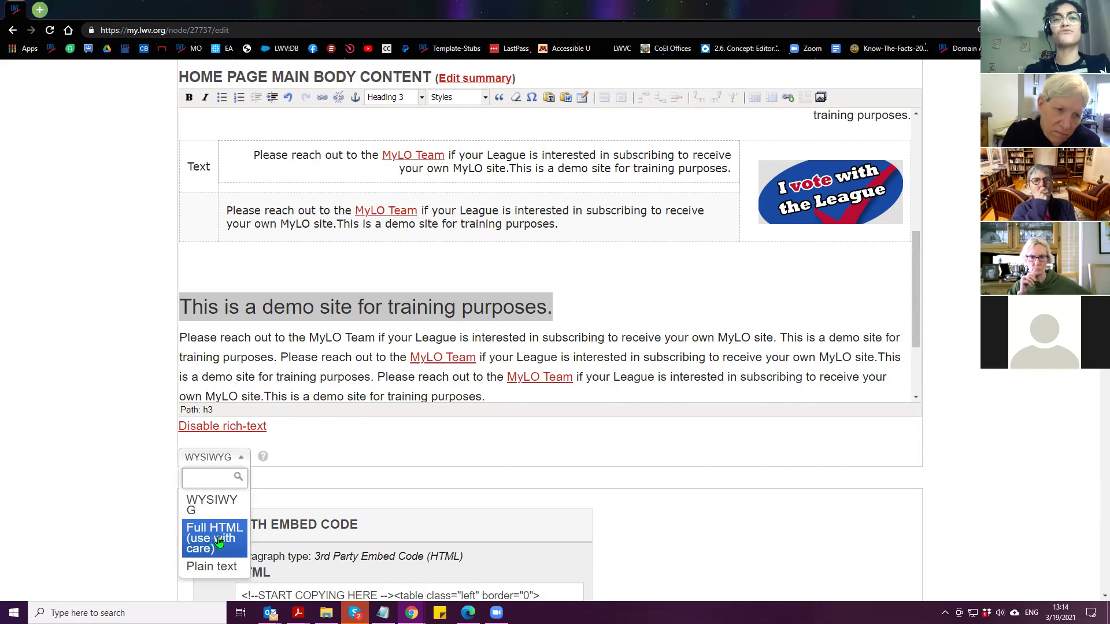
click(214, 538)
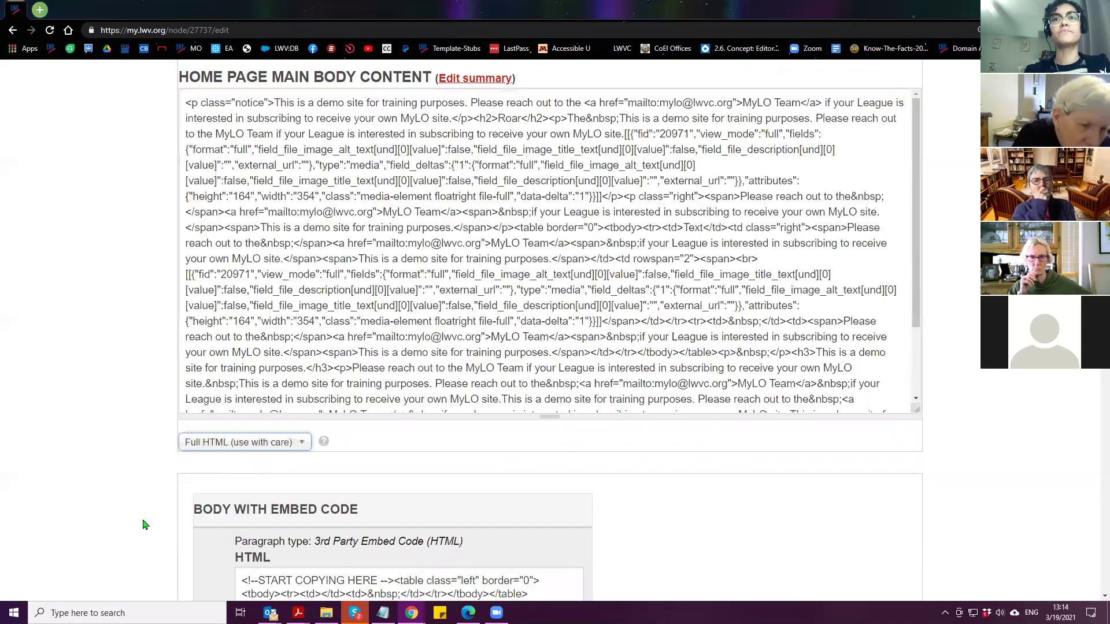
scroll(647, 249, up, 1)
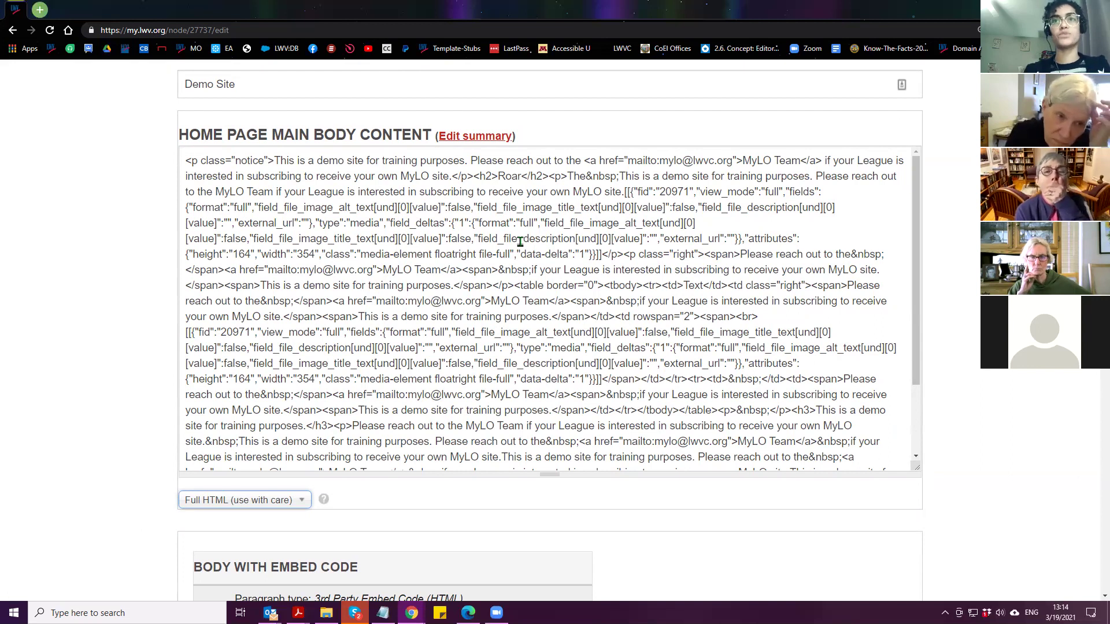
Search the source for 'h2' to locate the tags around Roar
key(ctrl+f)
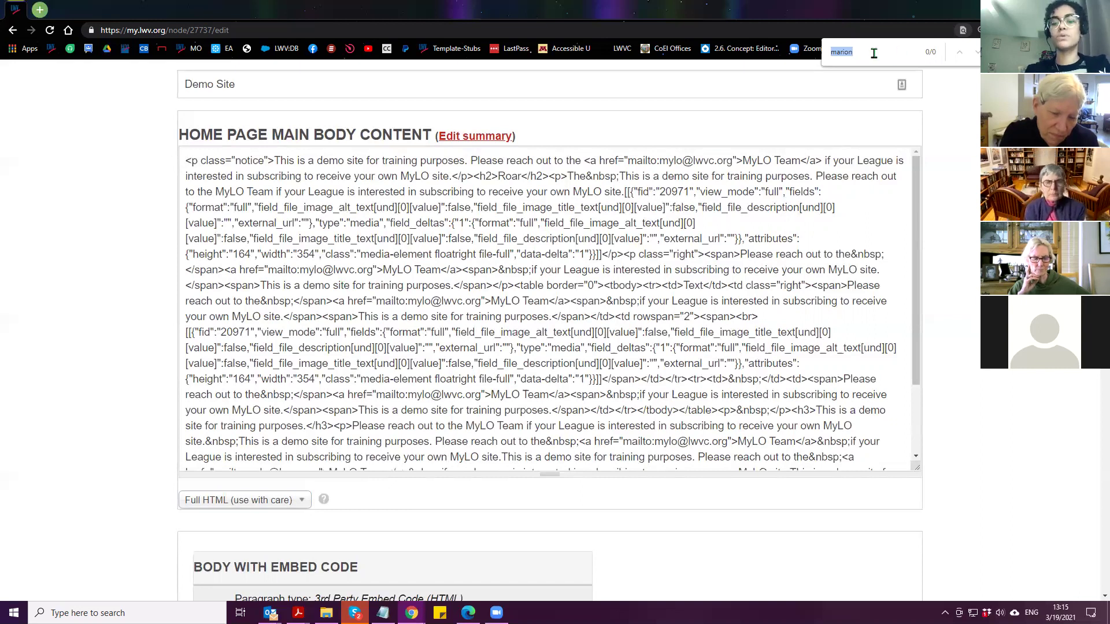
key(BackSpace)
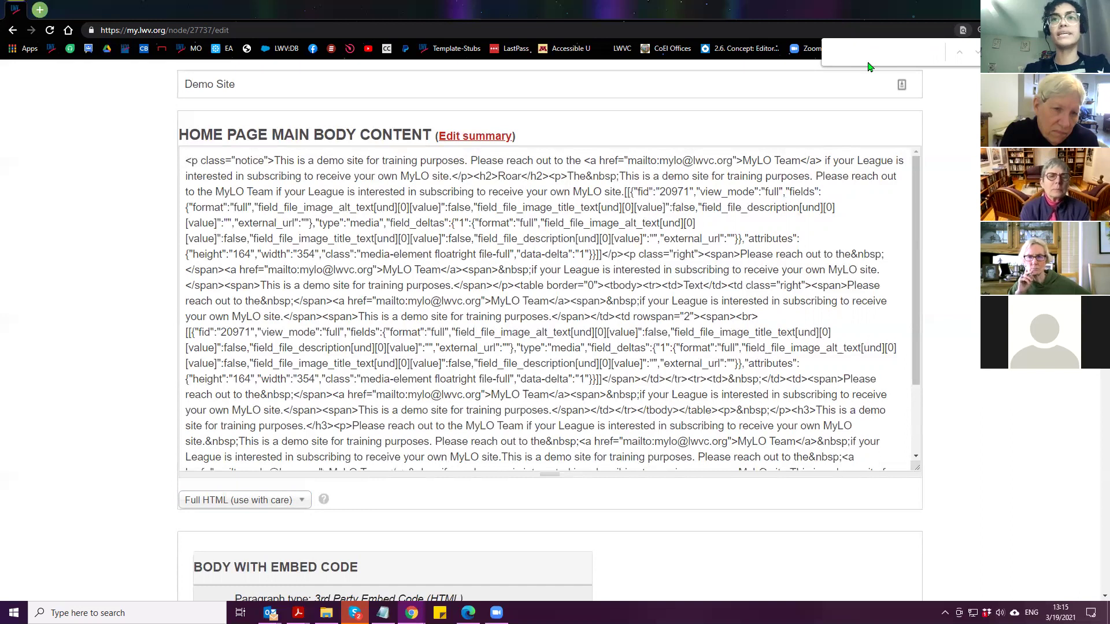
text(h)
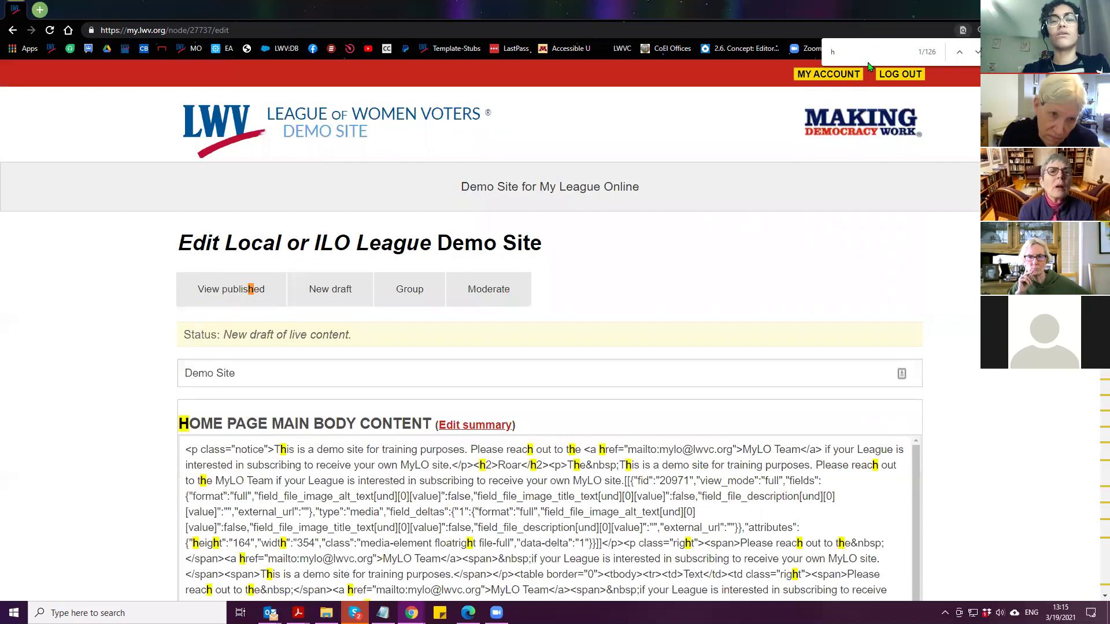
text(2)
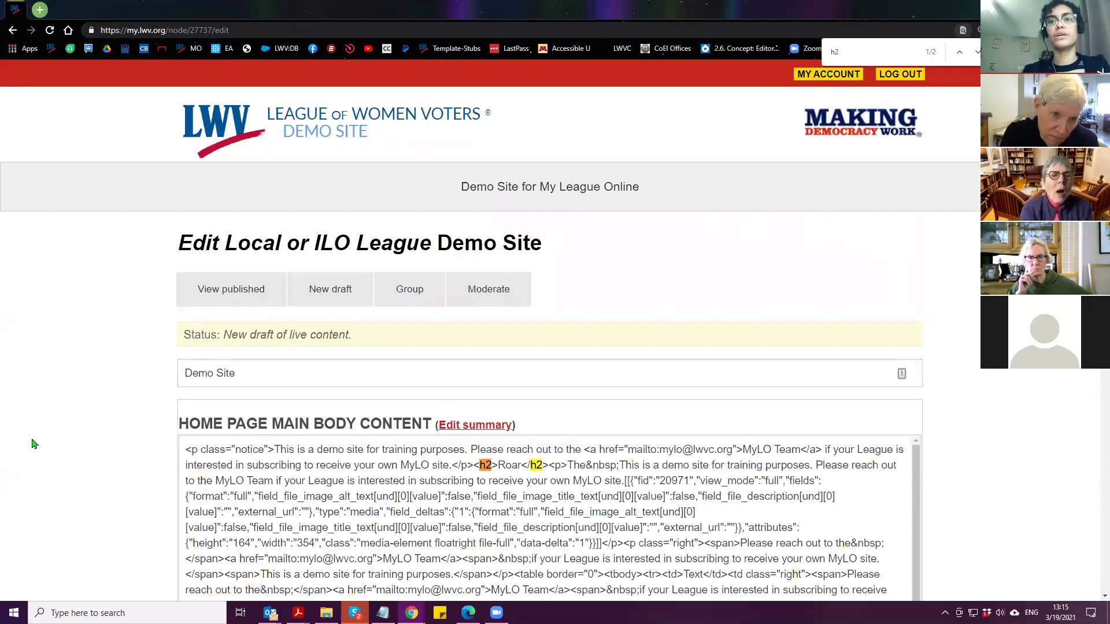
scroll(97, 361, down, 2)
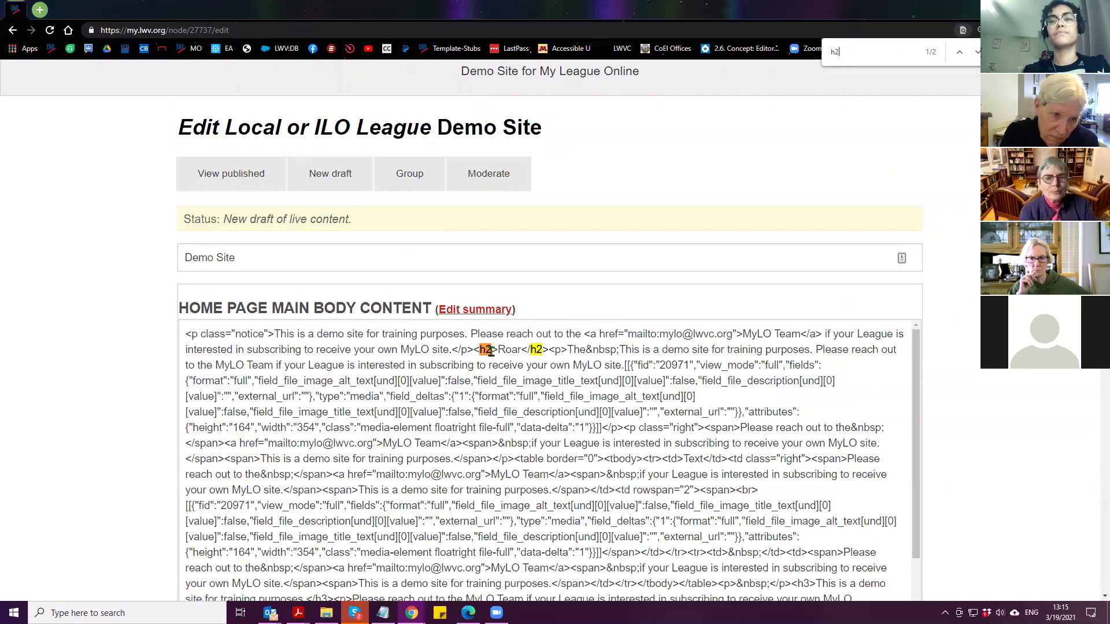
scroll(119, 362, down, 3)
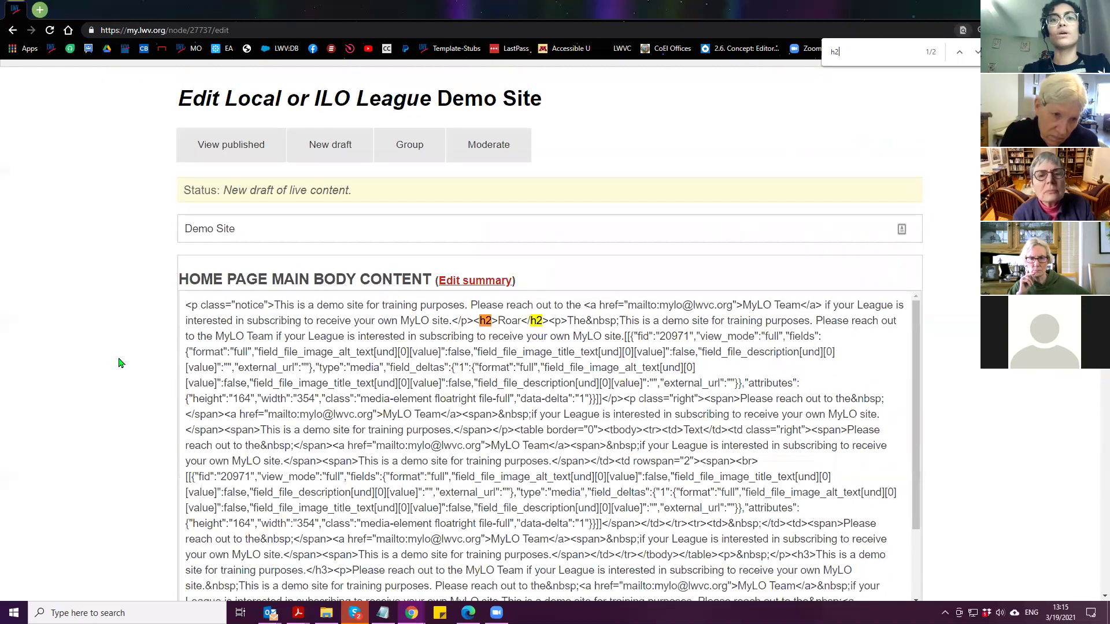
click(221, 502)
Return the body to WYSIWYG and apply Heading 2 to the selected top line
click(212, 544)
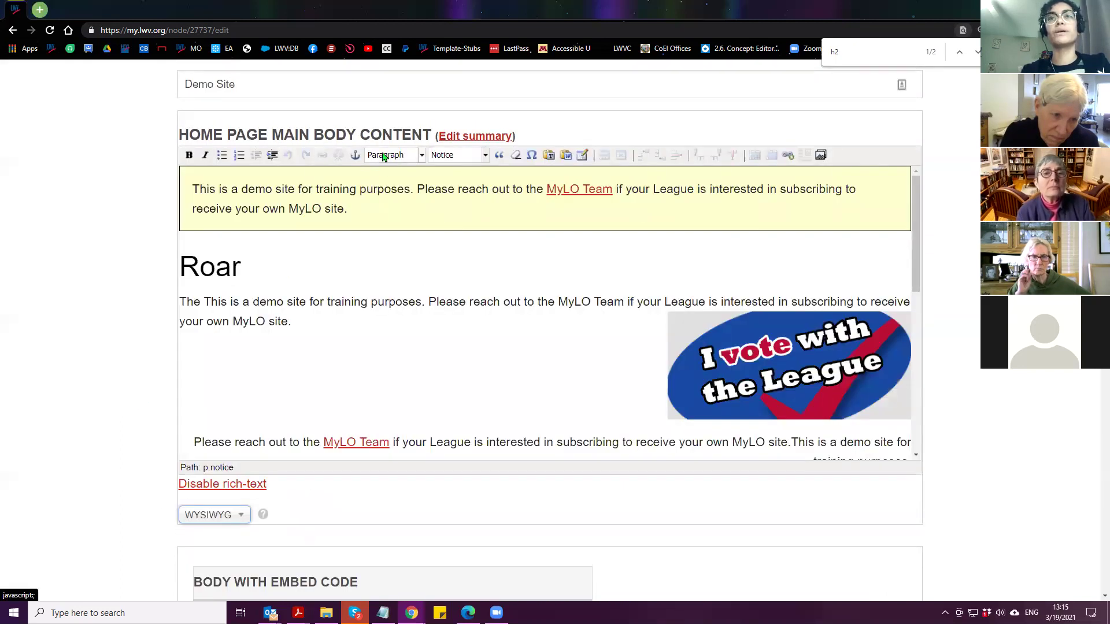
triple_click(208, 84)
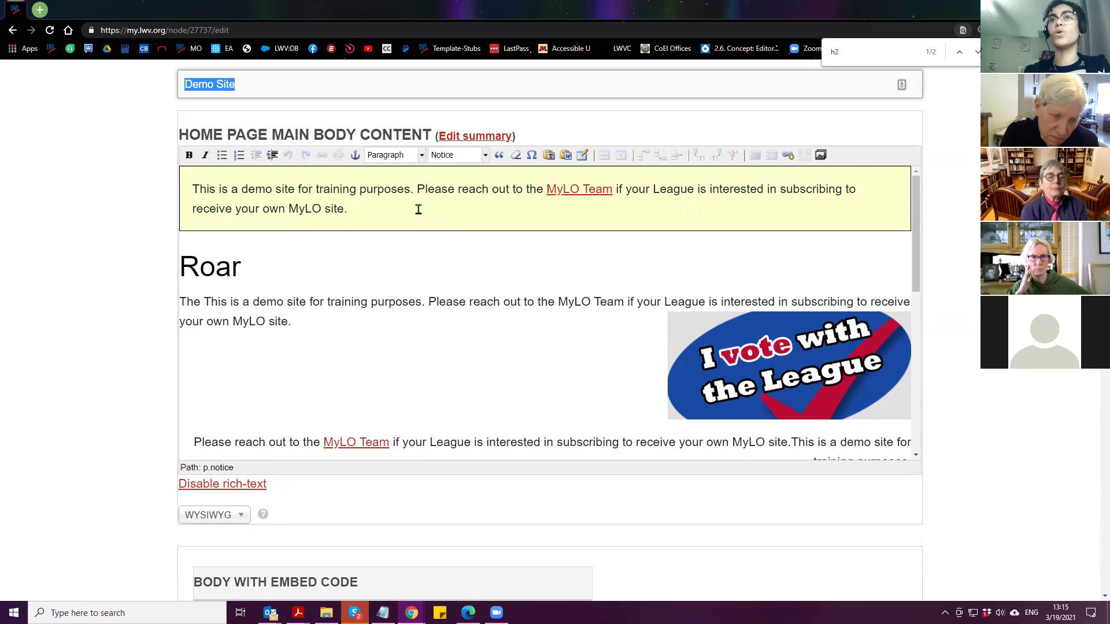
click(385, 157)
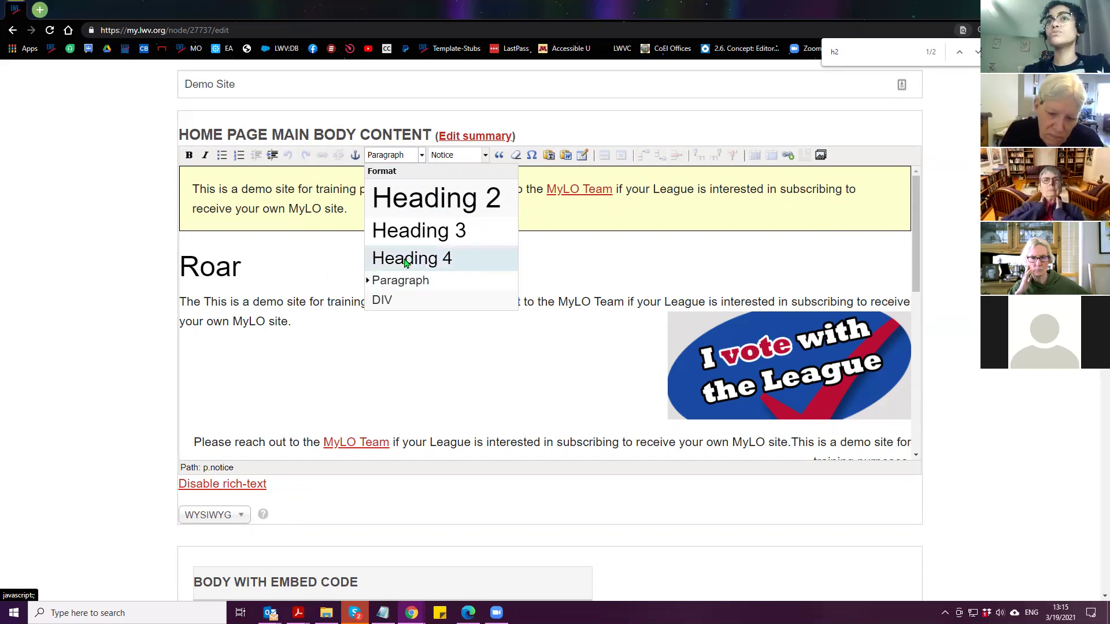
click(428, 198)
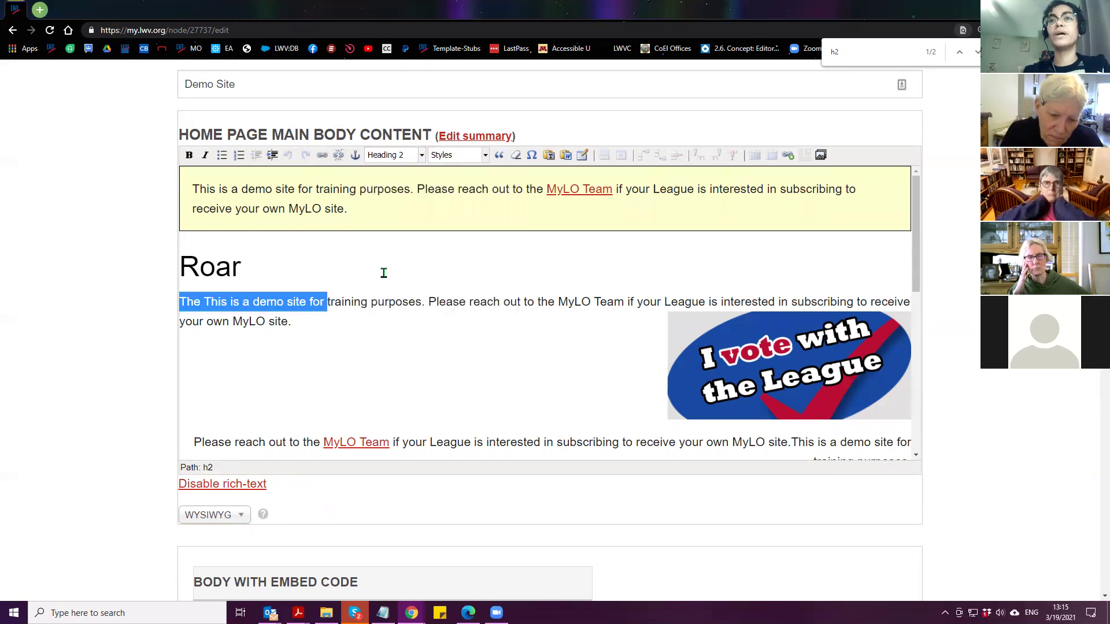
click(210, 371)
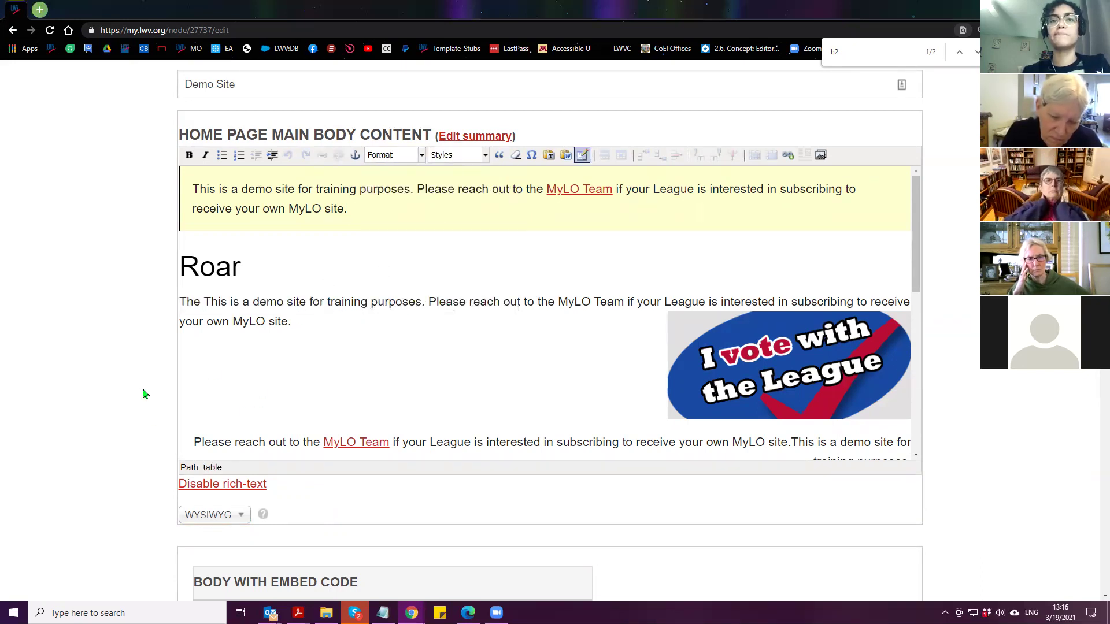
click(220, 520)
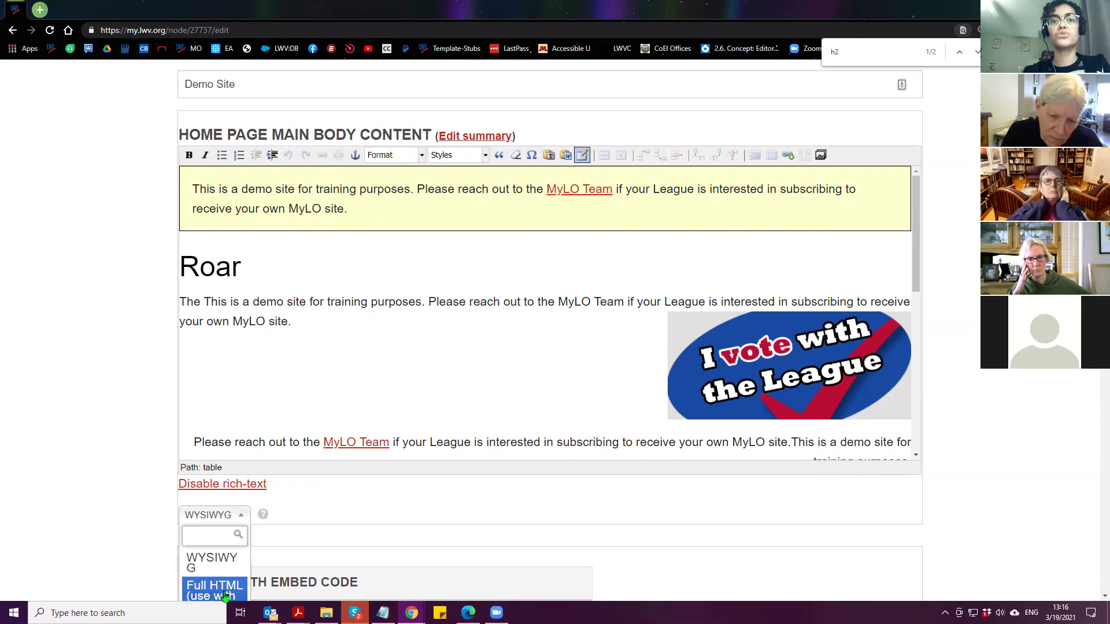
Show the body as Full HTML again and type '<' at the end of the source
click(225, 596)
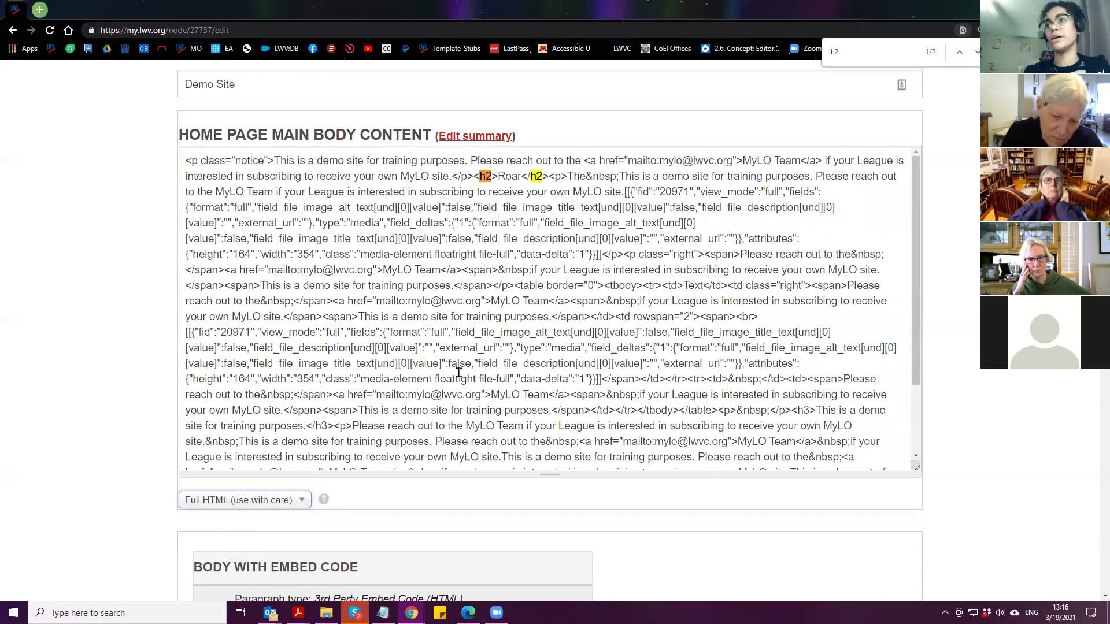
scroll(459, 373, down, 3)
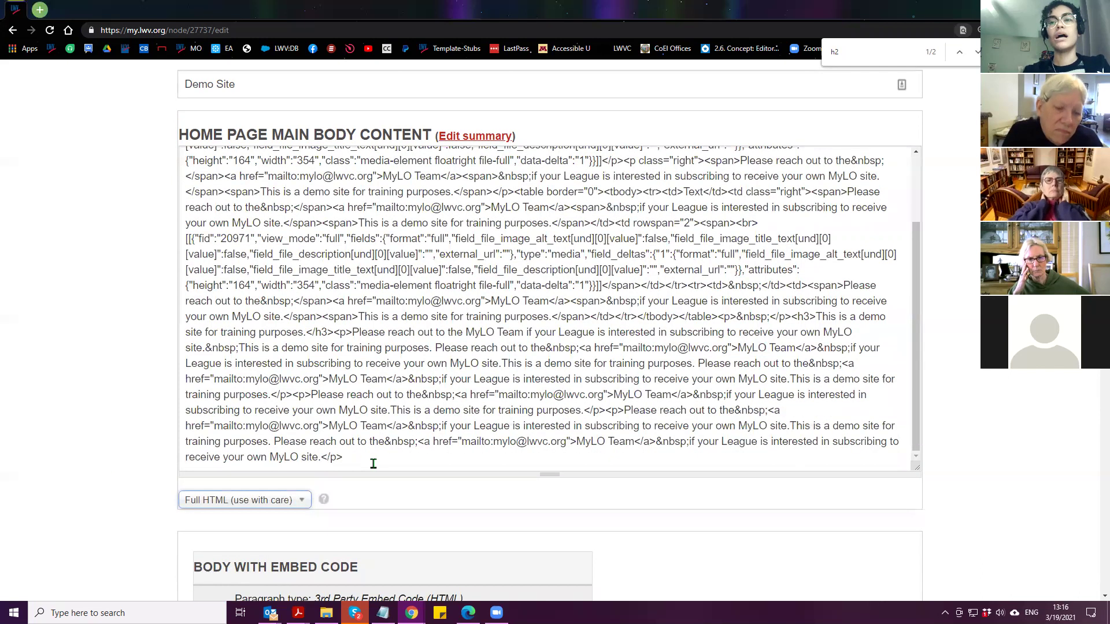
click(397, 456)
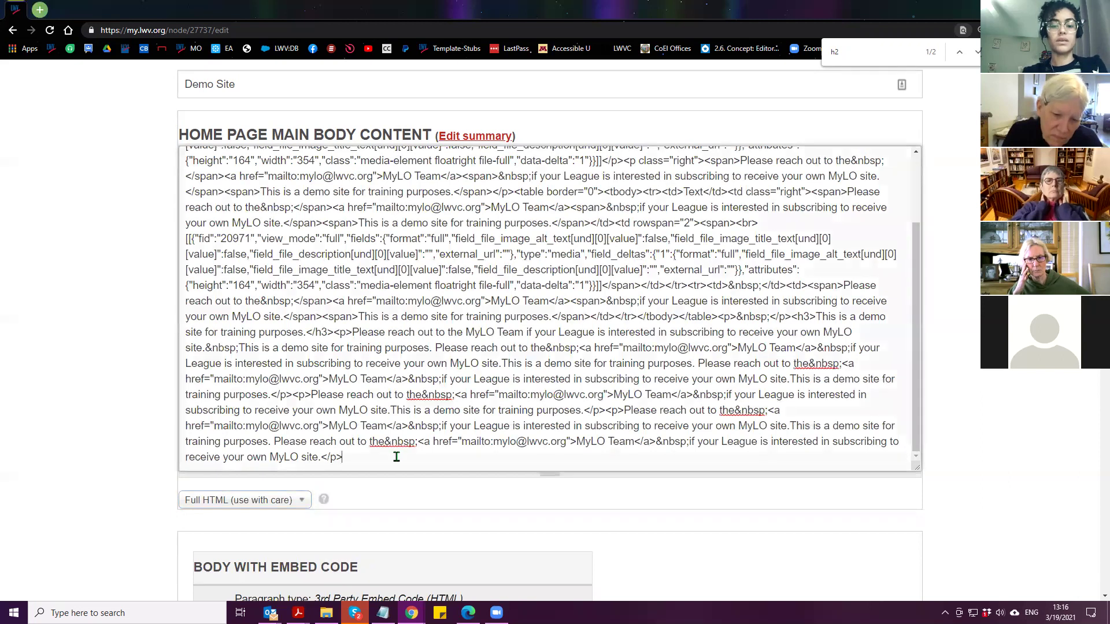
text(<)
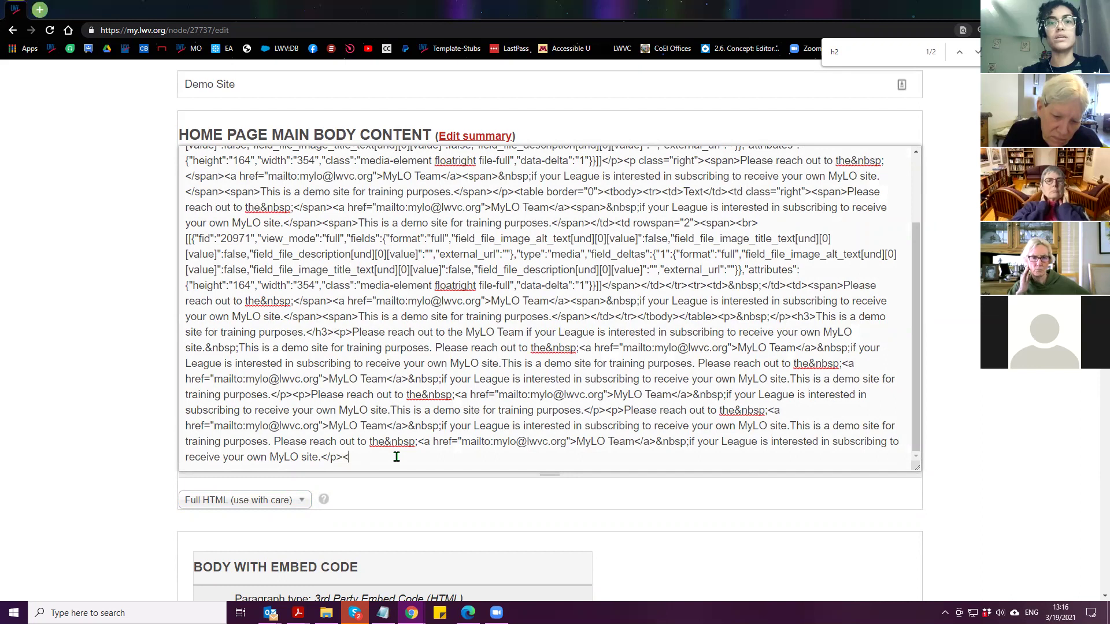
Zoom the page to 175% and switch to the freeCodeCamp HTML elements tutorial
key(ctrl+plus)
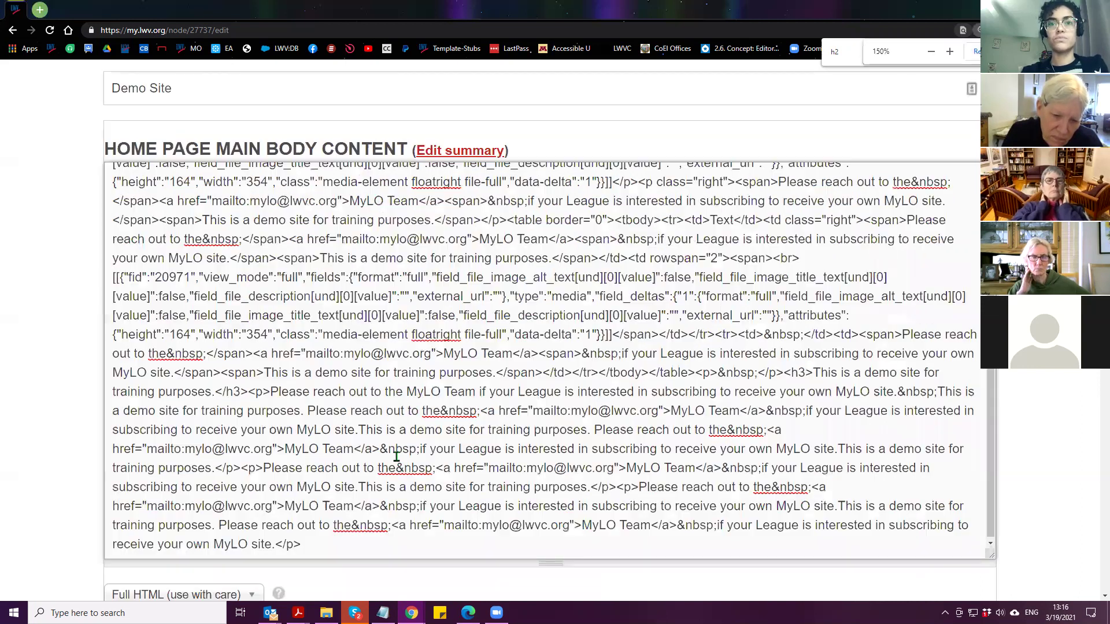
key(ctrl+plus)
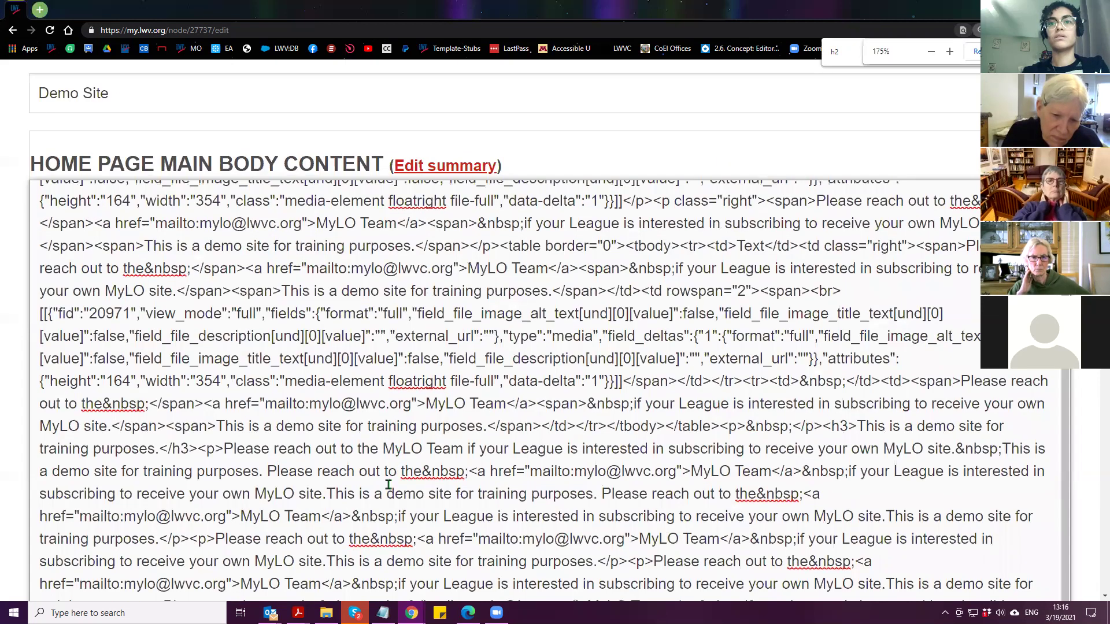
scroll(347, 468, down, 6)
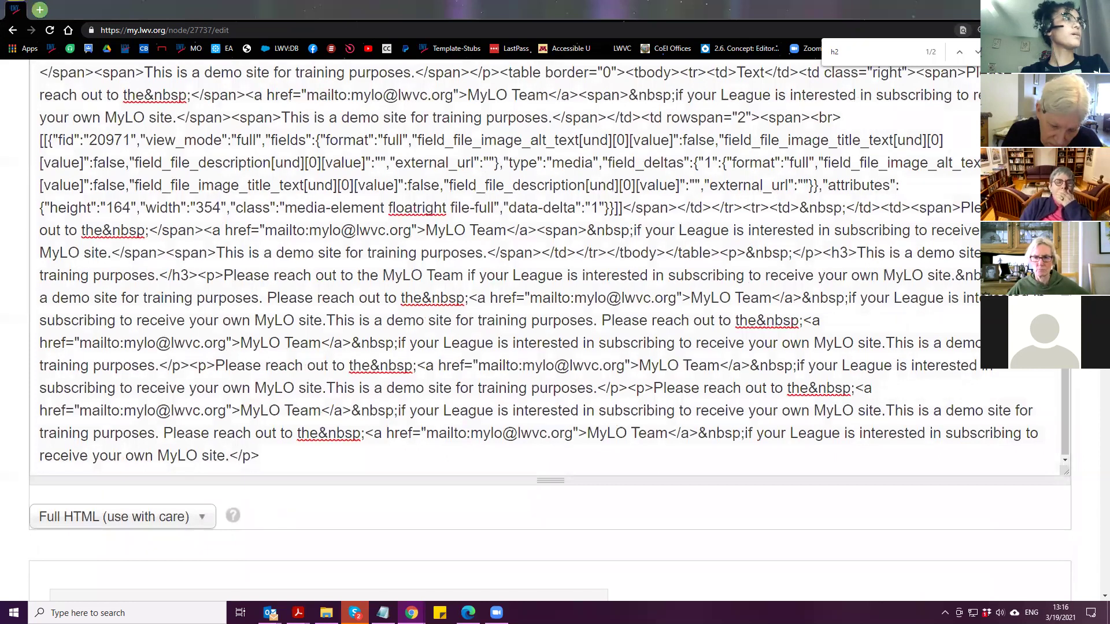
key(alt+Tab)
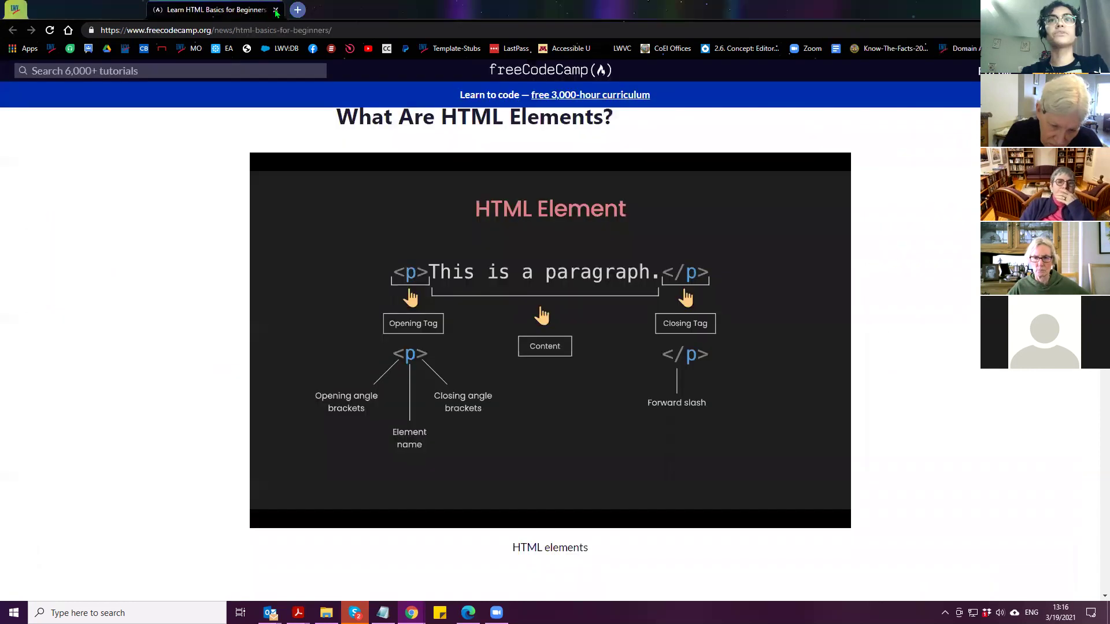
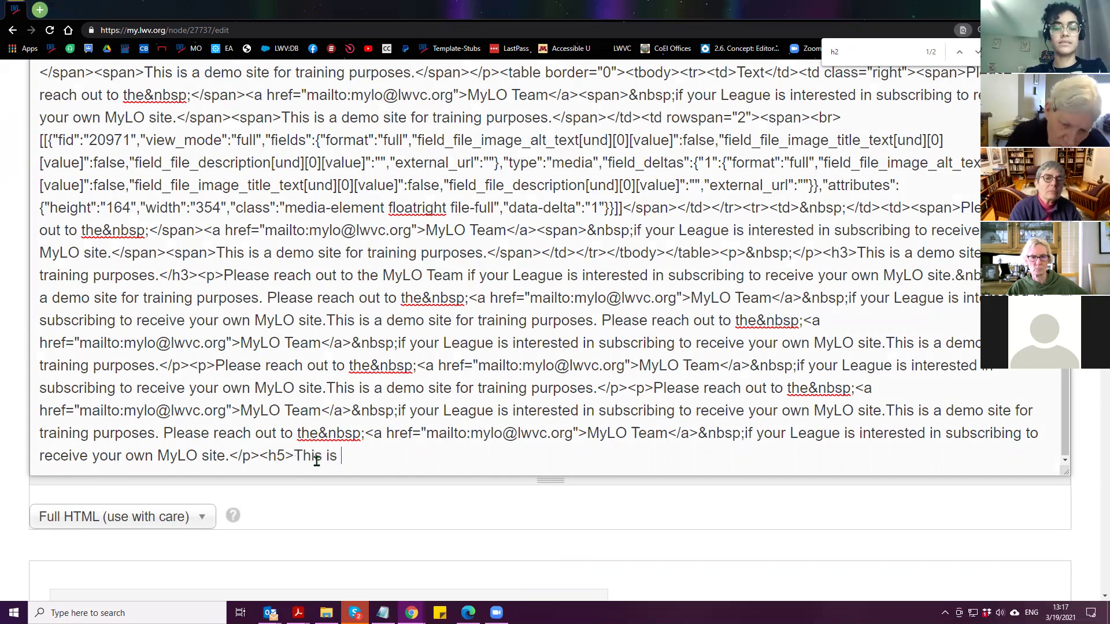
Finish the line as 'This is a less important header</h5>' in the body source and open the text format dropdown
text(less important header)
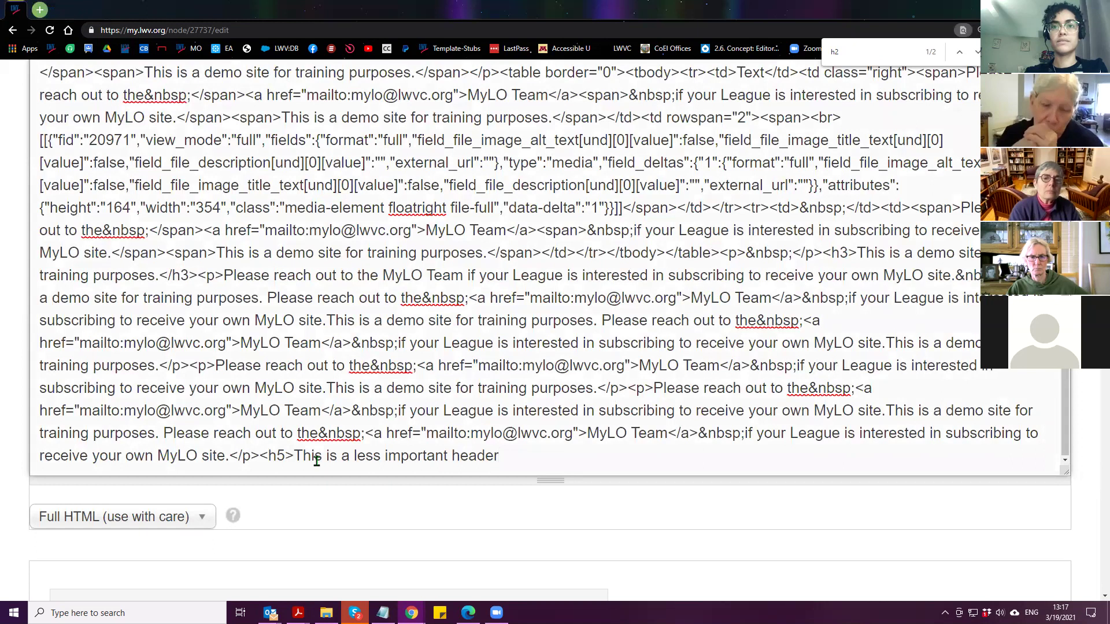
text(<)
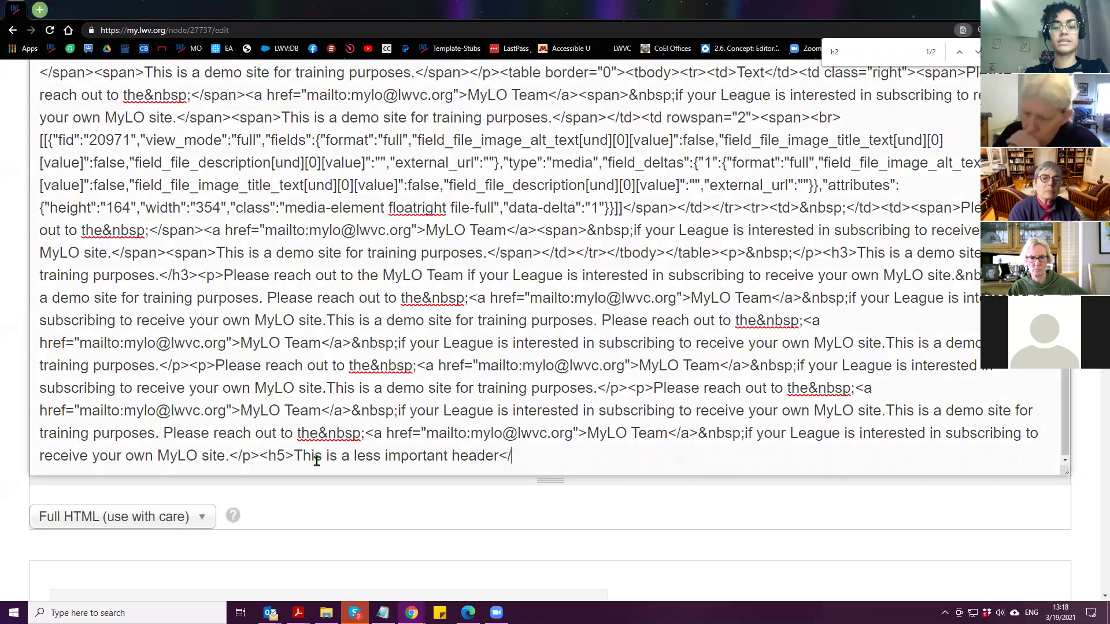
text(/h5>)
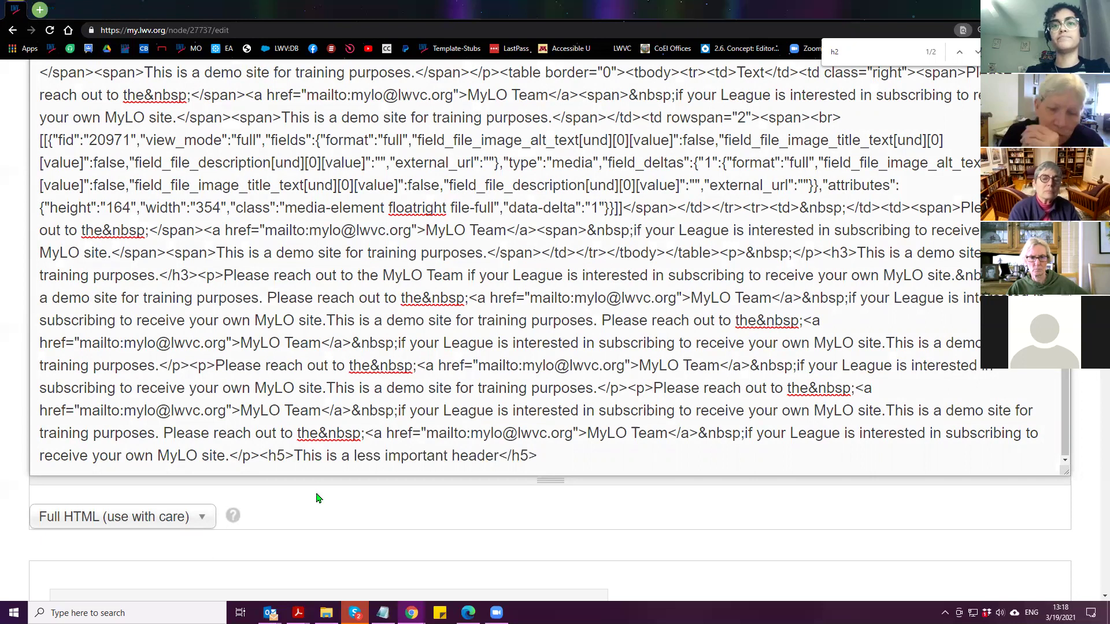
scroll(33, 484, down, 1)
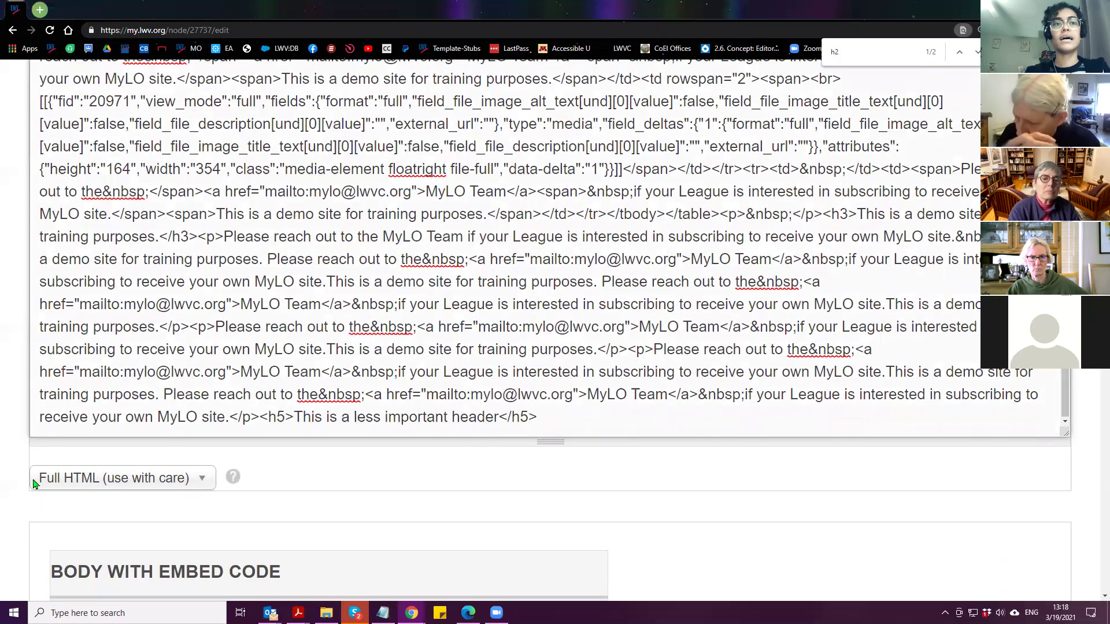
click(76, 463)
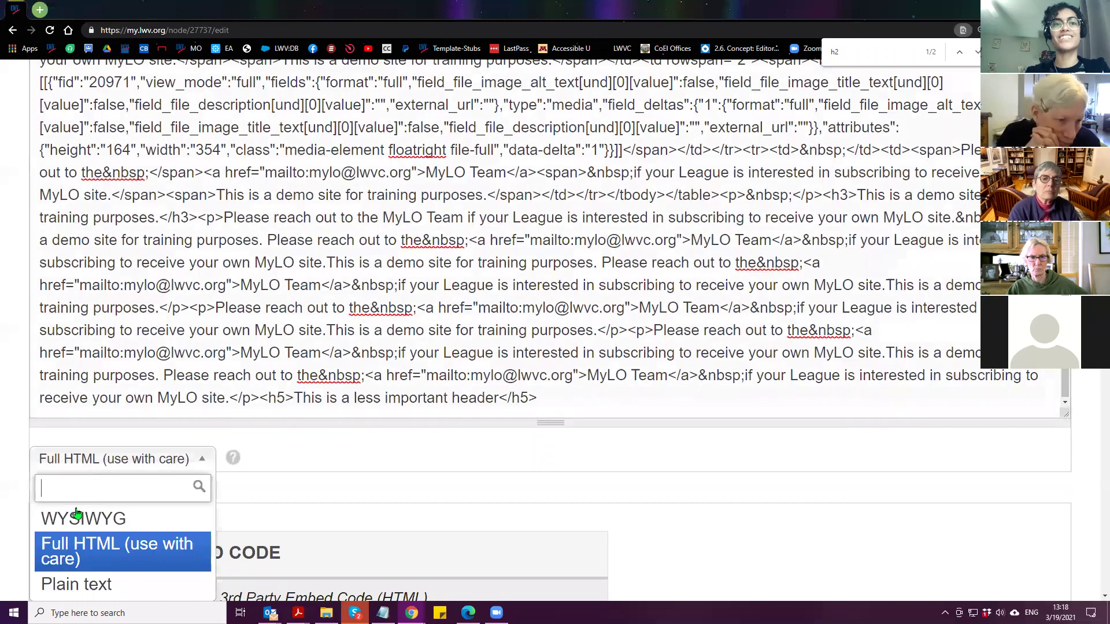
Switch the body text format to WYSIWYG rich-text editing
click(78, 517)
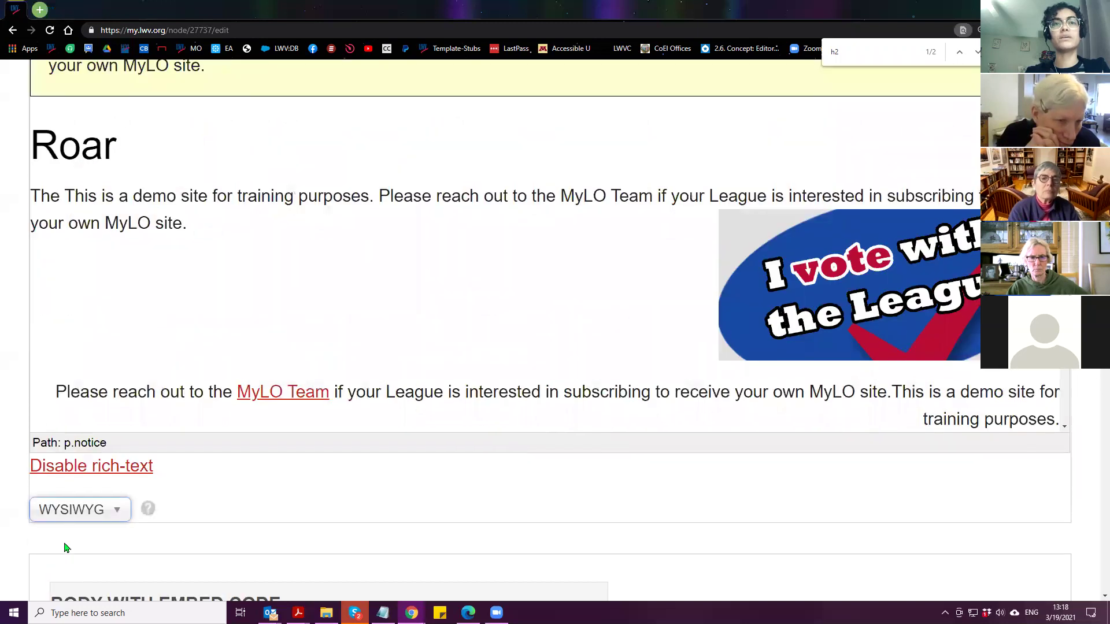
scroll(141, 286, down, 10)
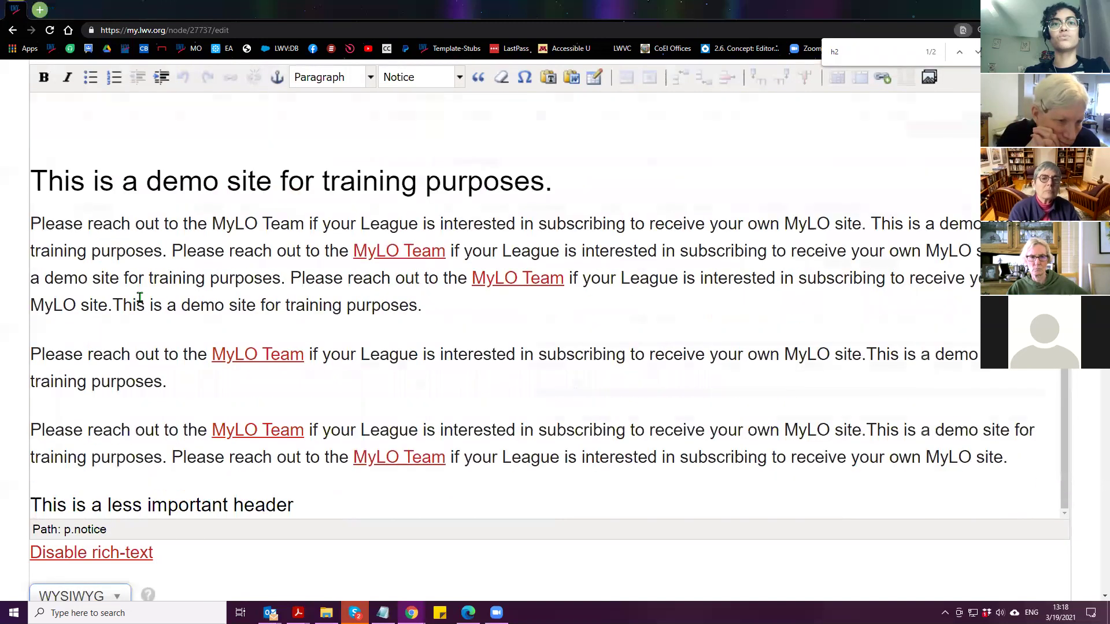
scroll(140, 298, down, 1)
click(67, 547)
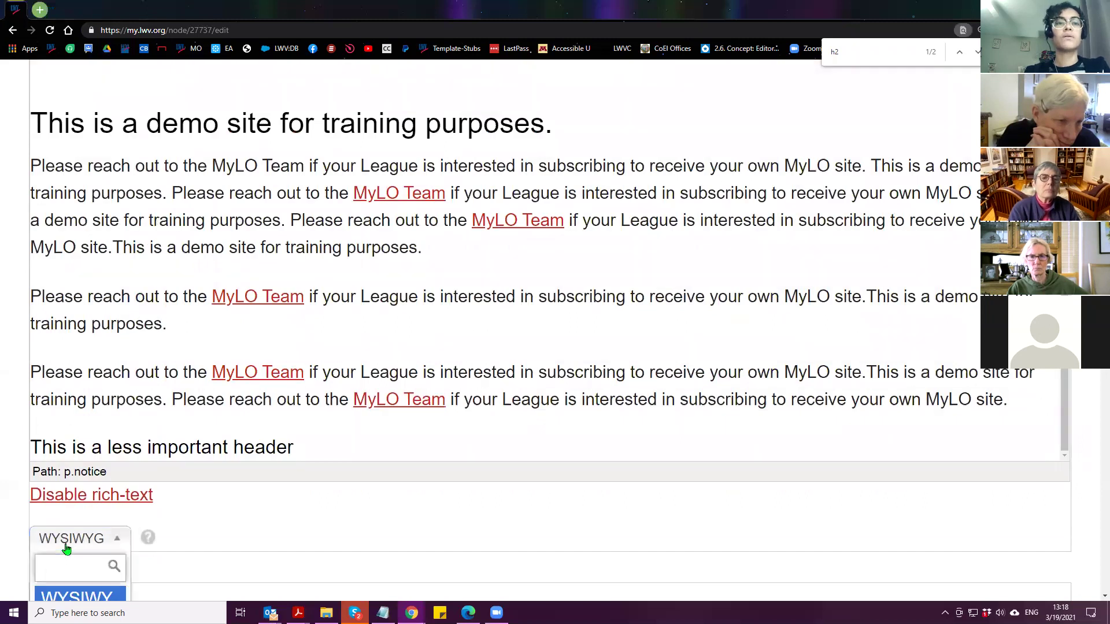
click(349, 446)
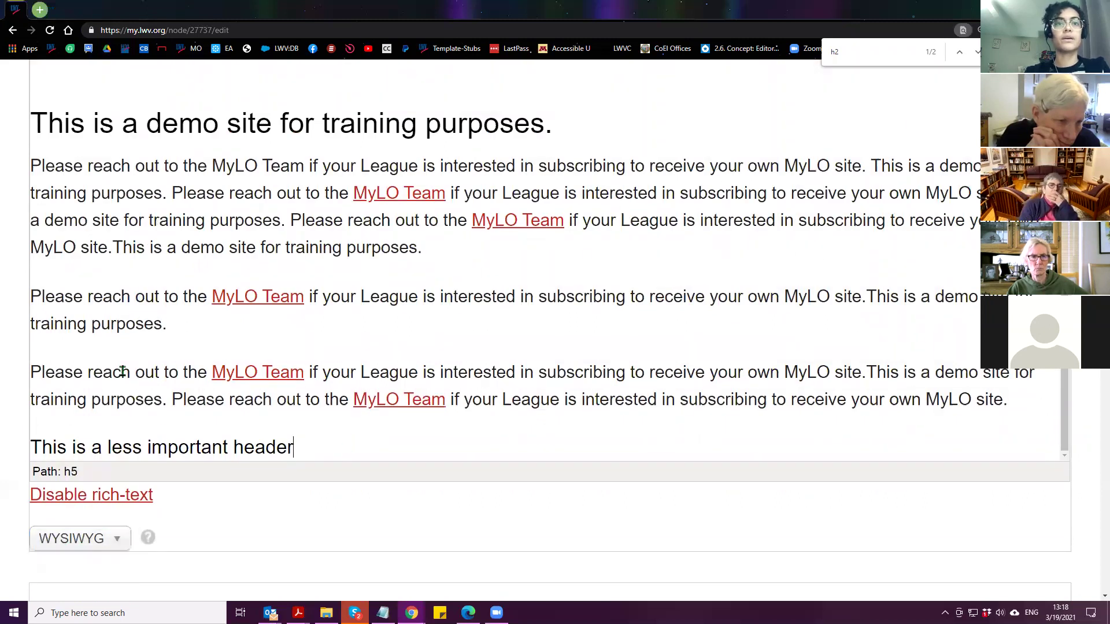
scroll(50, 503, down, 1)
scroll(281, 503, up, 2)
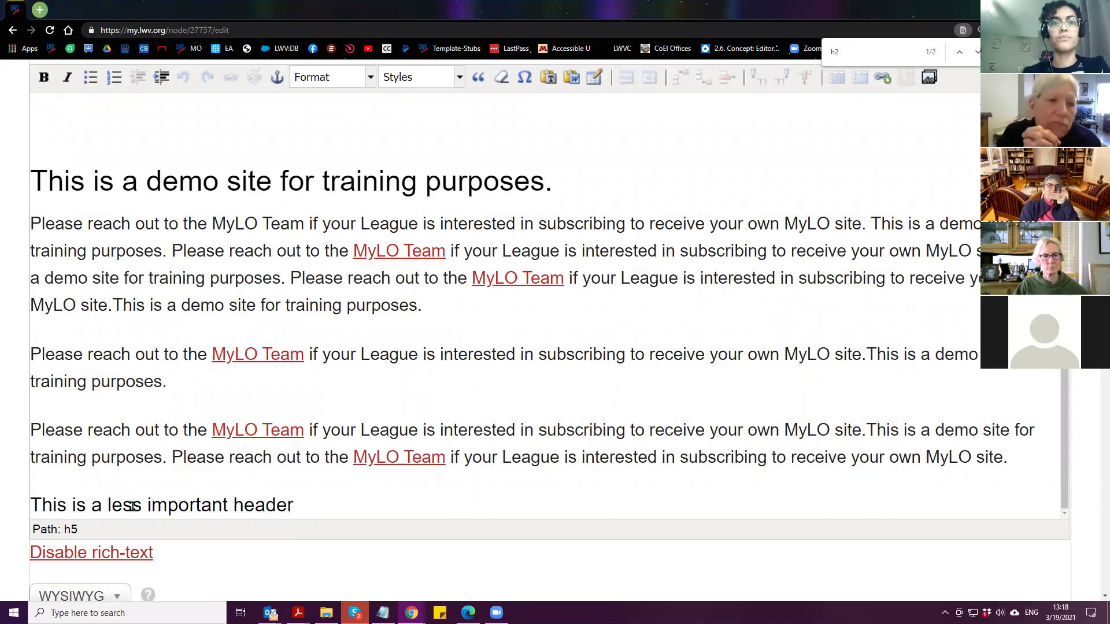
Add a 'More text.' paragraph below the less important header
drag(305, 505, 9, 505)
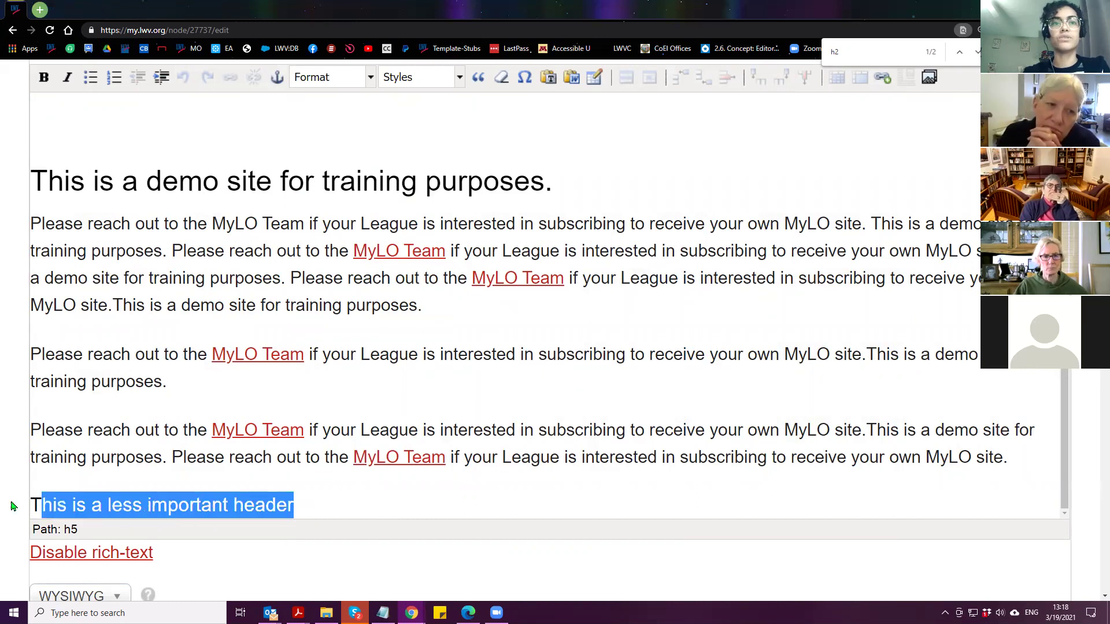
click(119, 438)
click(344, 507)
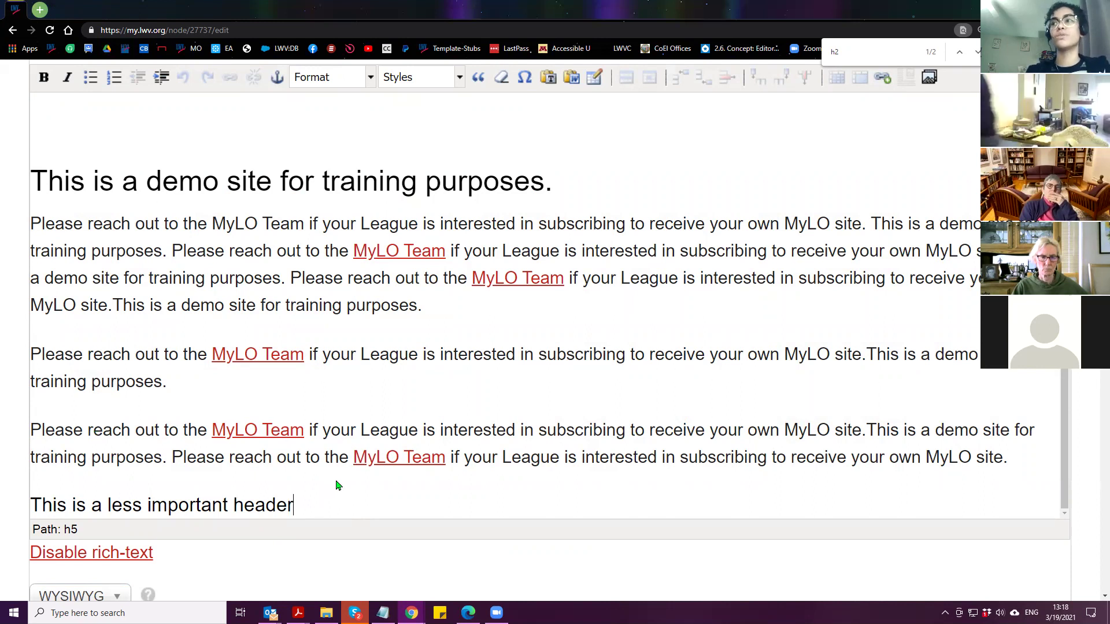
key(Return)
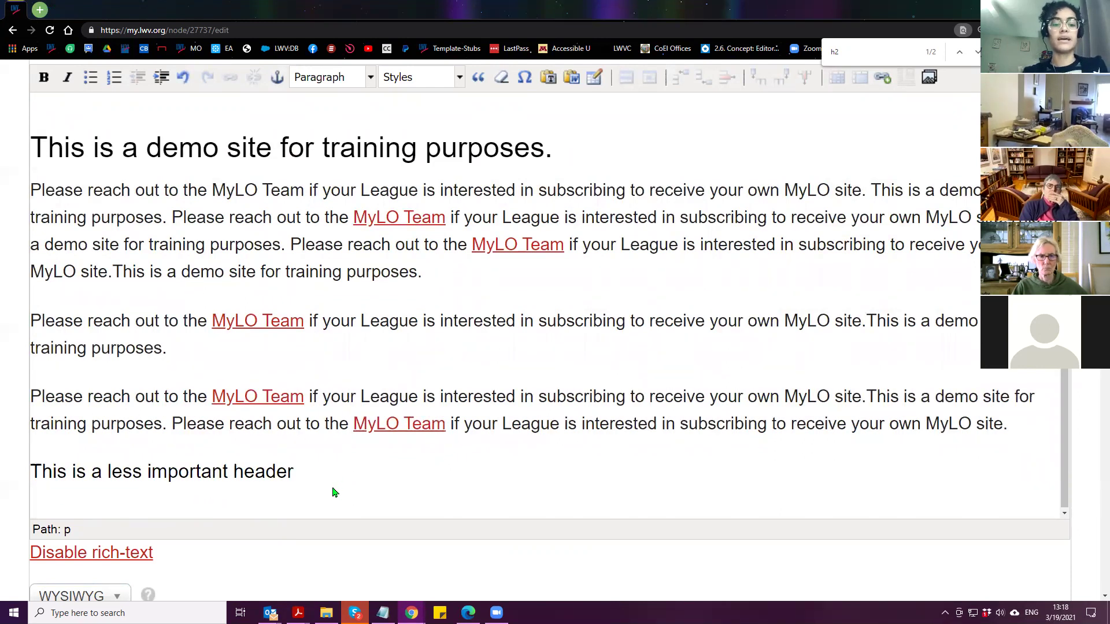
text(More te)
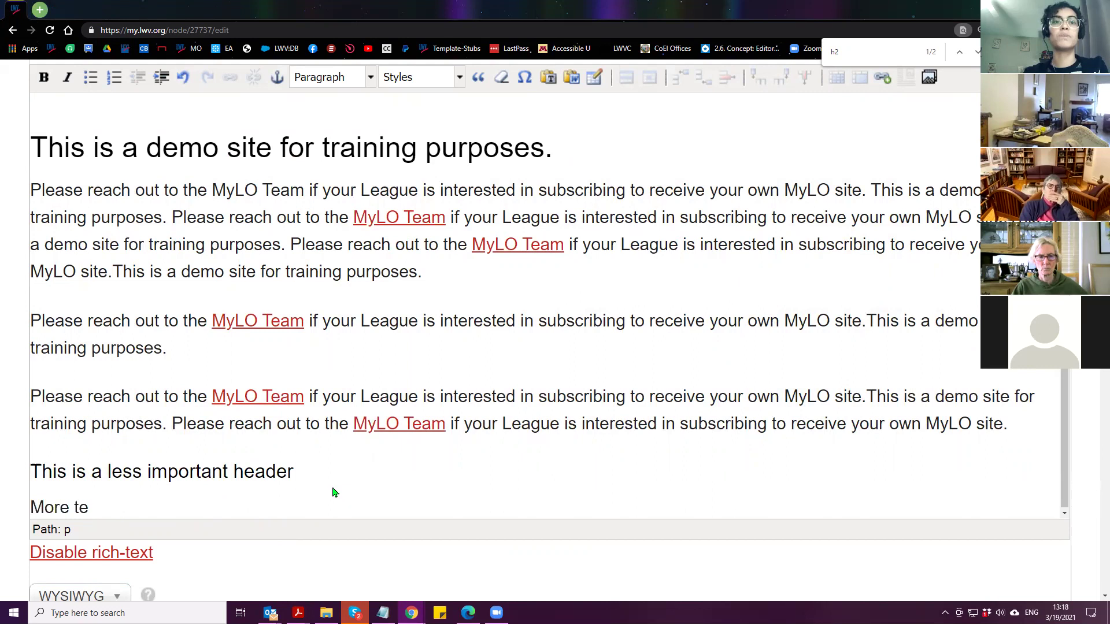
text(xt.)
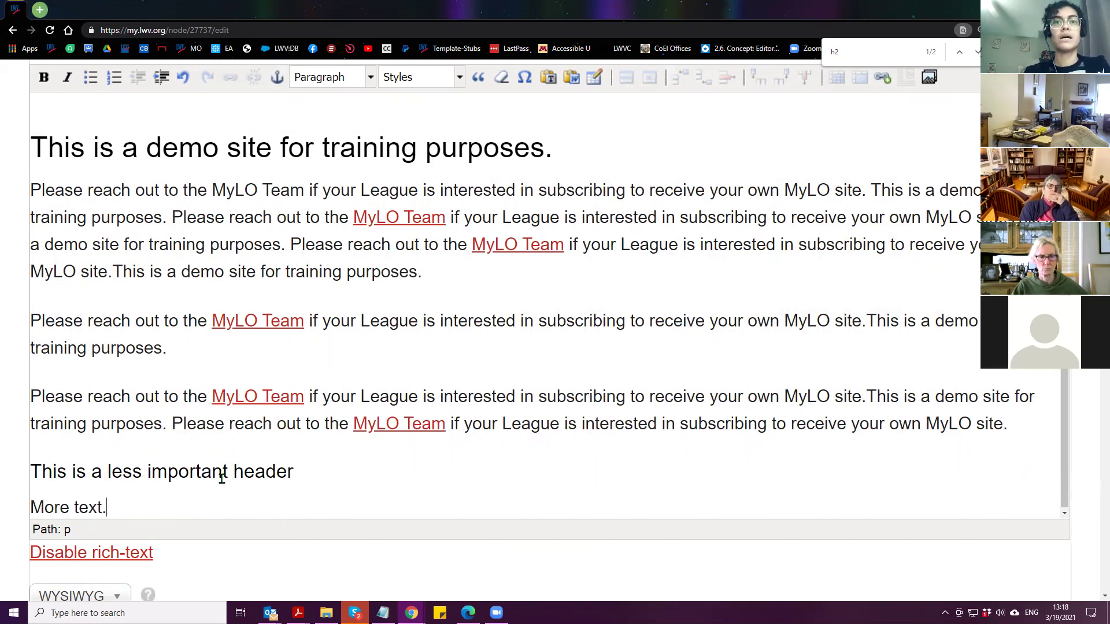
scroll(224, 532, down, 2)
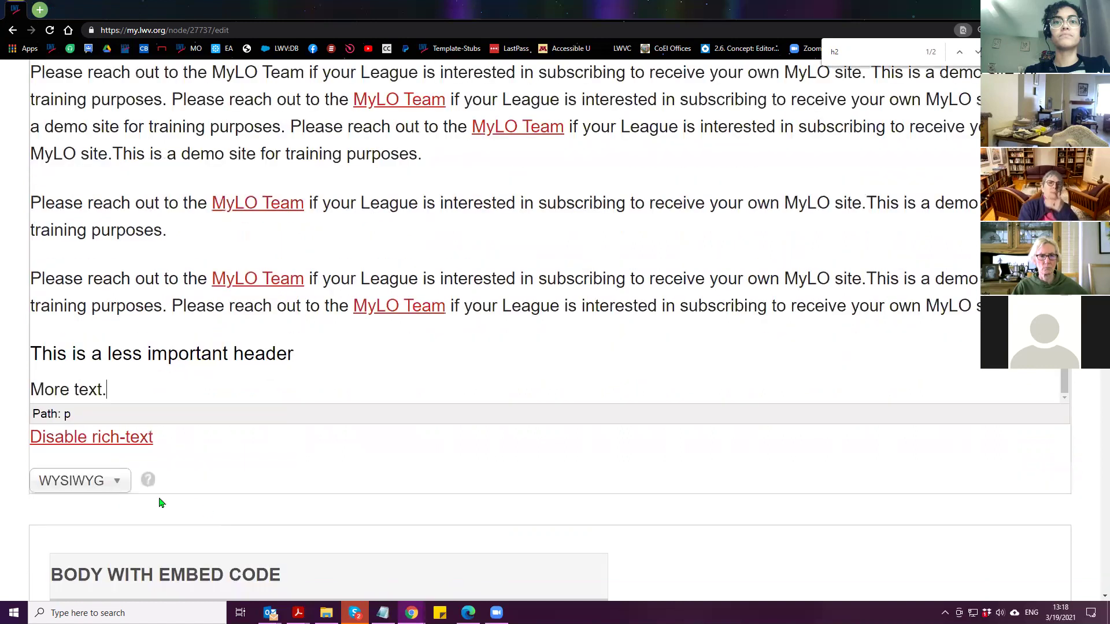
click(309, 355)
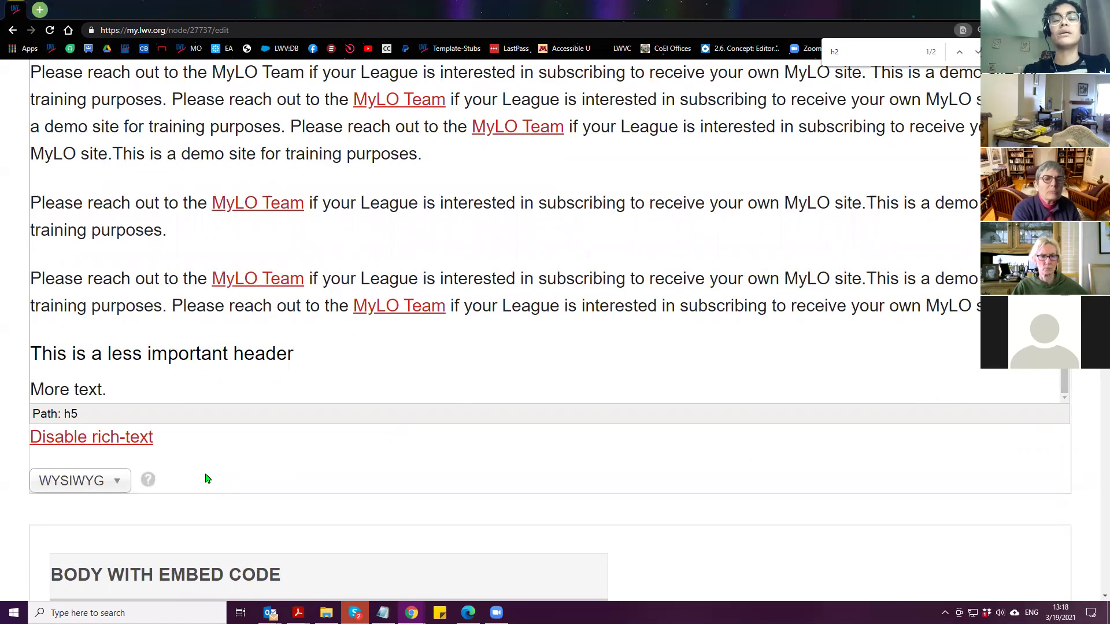
click(71, 484)
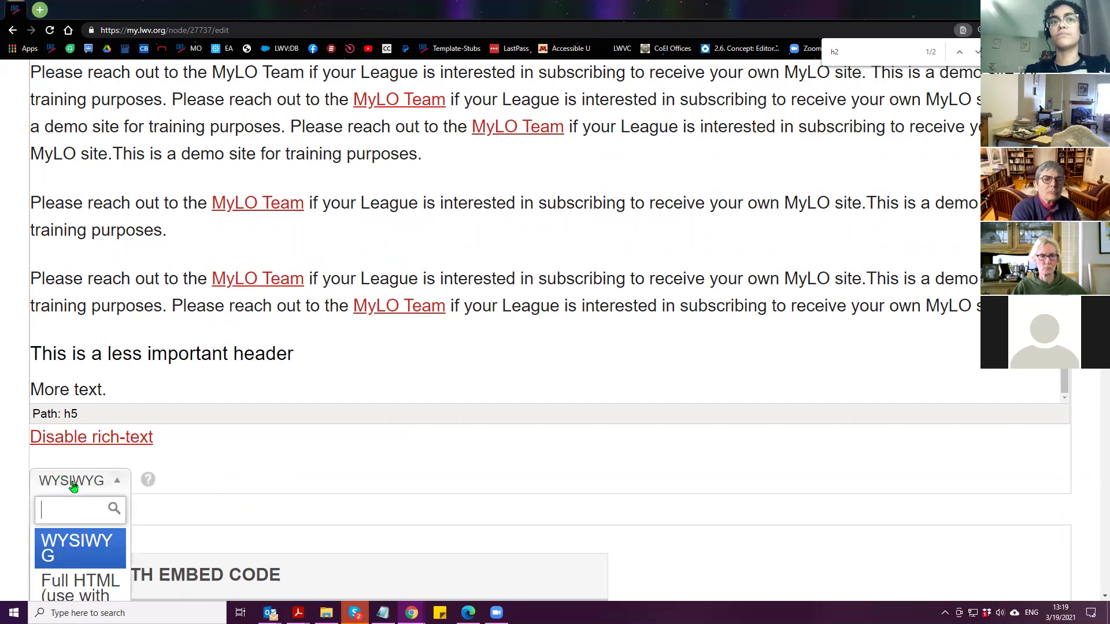
Set the body to Full HTML (use with care) and save the draft page
click(89, 589)
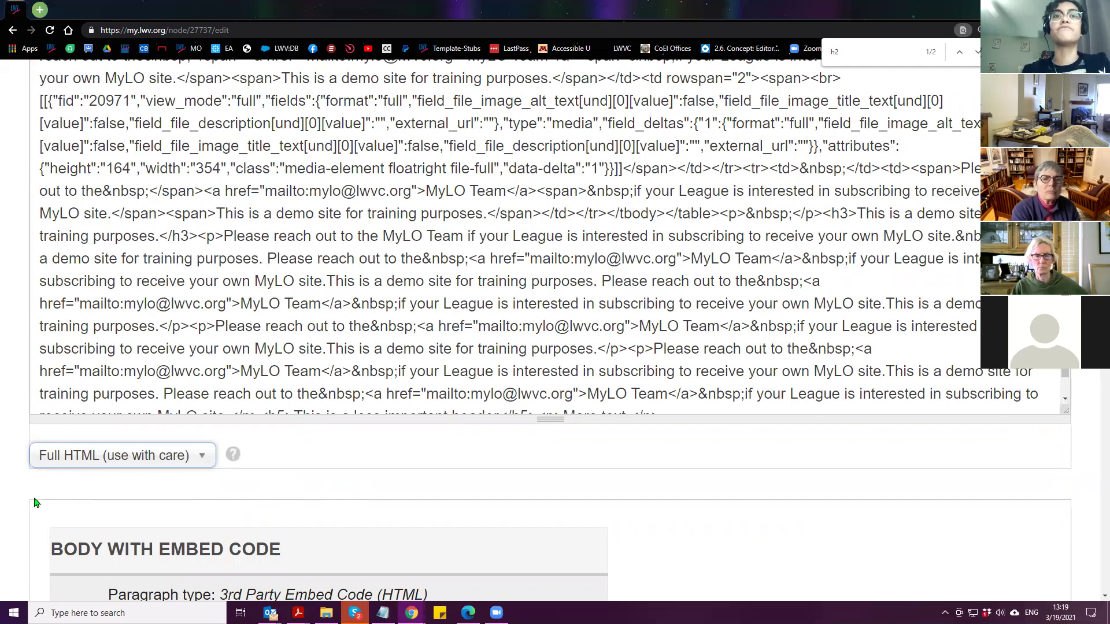
scroll(29, 502, down, 4)
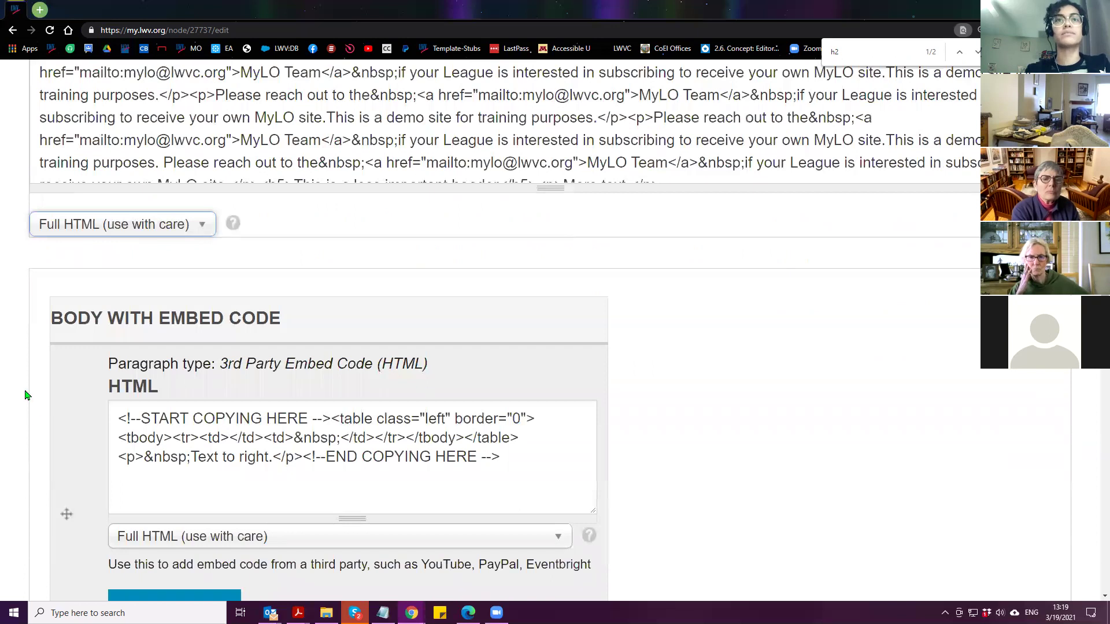
scroll(44, 428, down, 15)
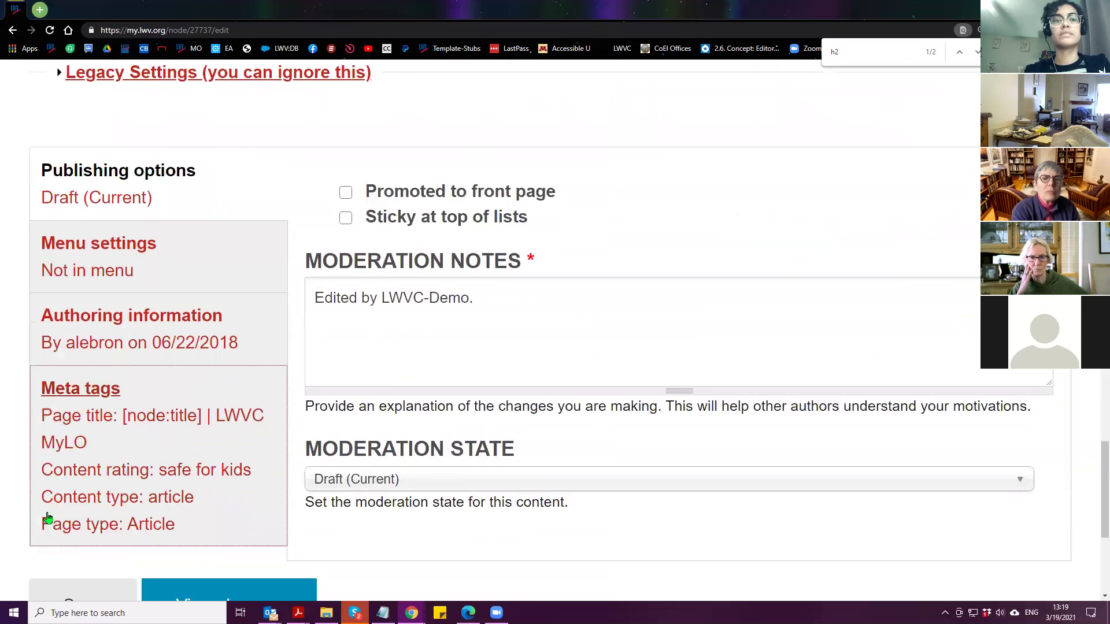
click(70, 542)
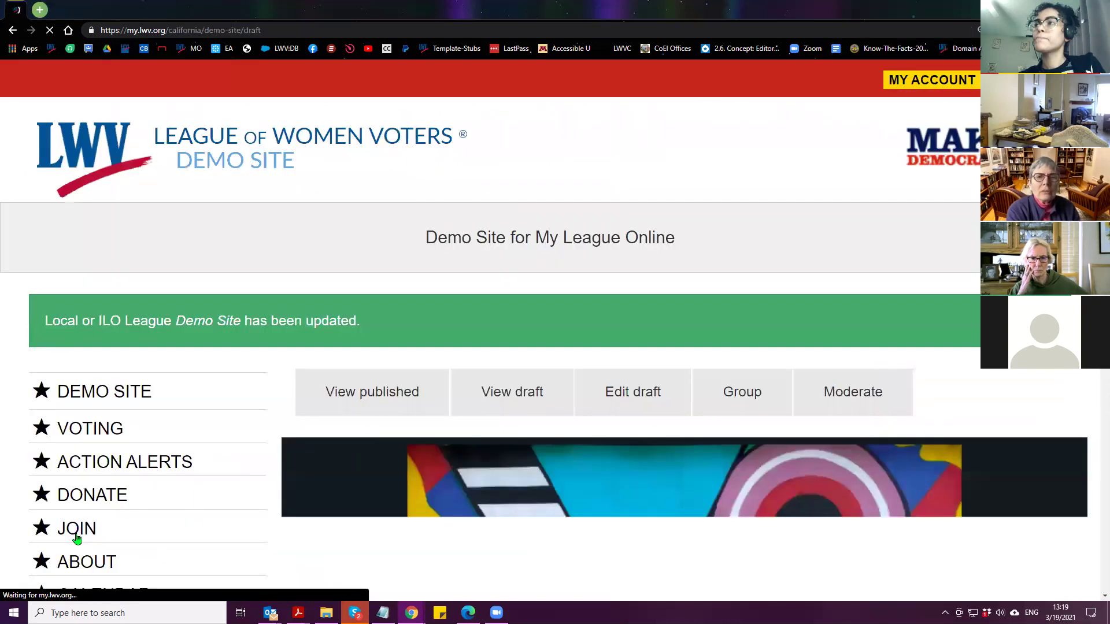
Scroll through the updated draft page to review the new header and line
scroll(274, 300, down, 20)
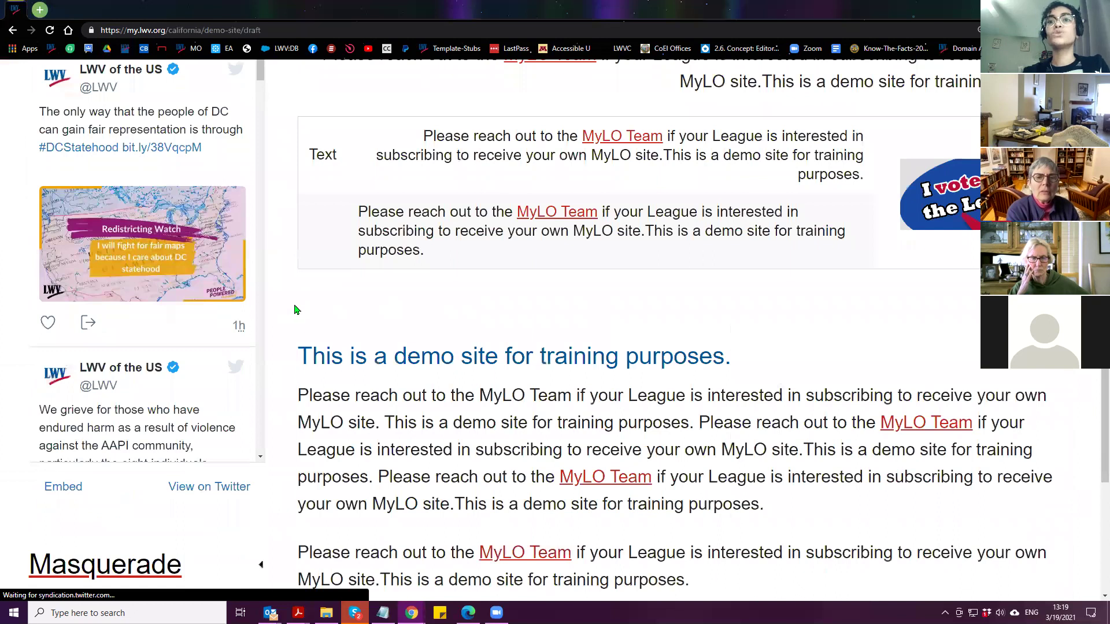
scroll(295, 309, down, 5)
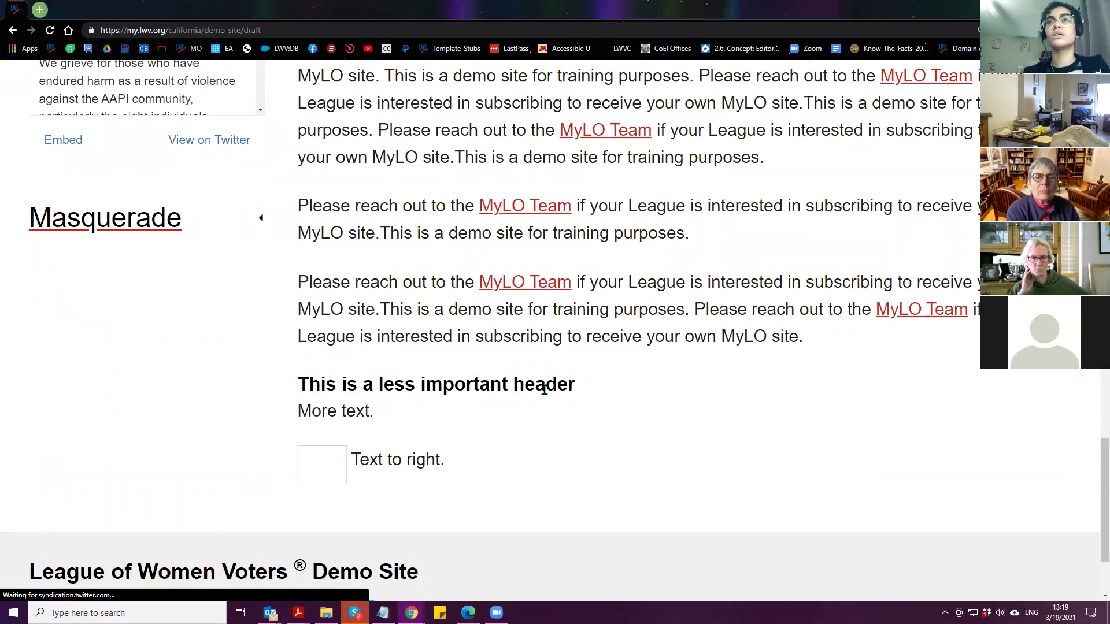
scroll(570, 421, up, 20)
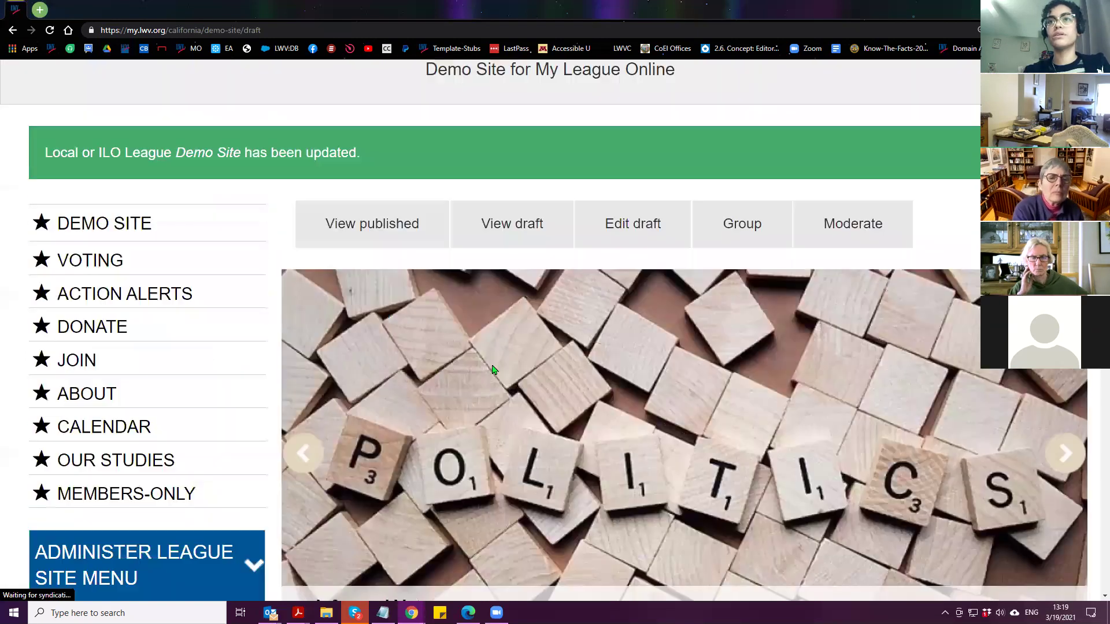
scroll(493, 370, up, 2)
click(634, 339)
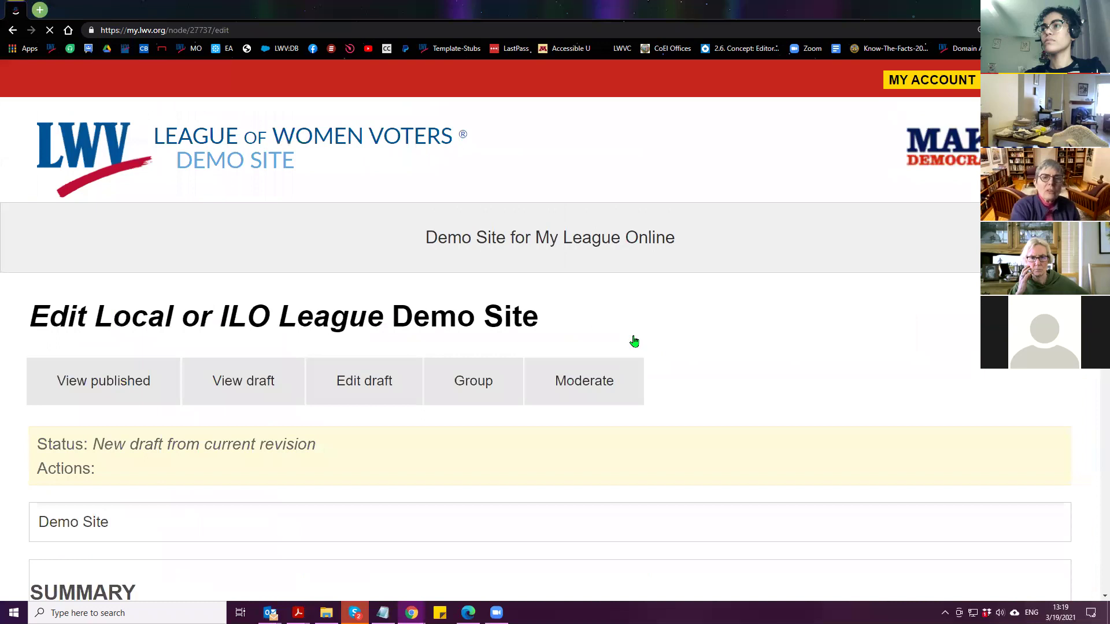
click(13, 31)
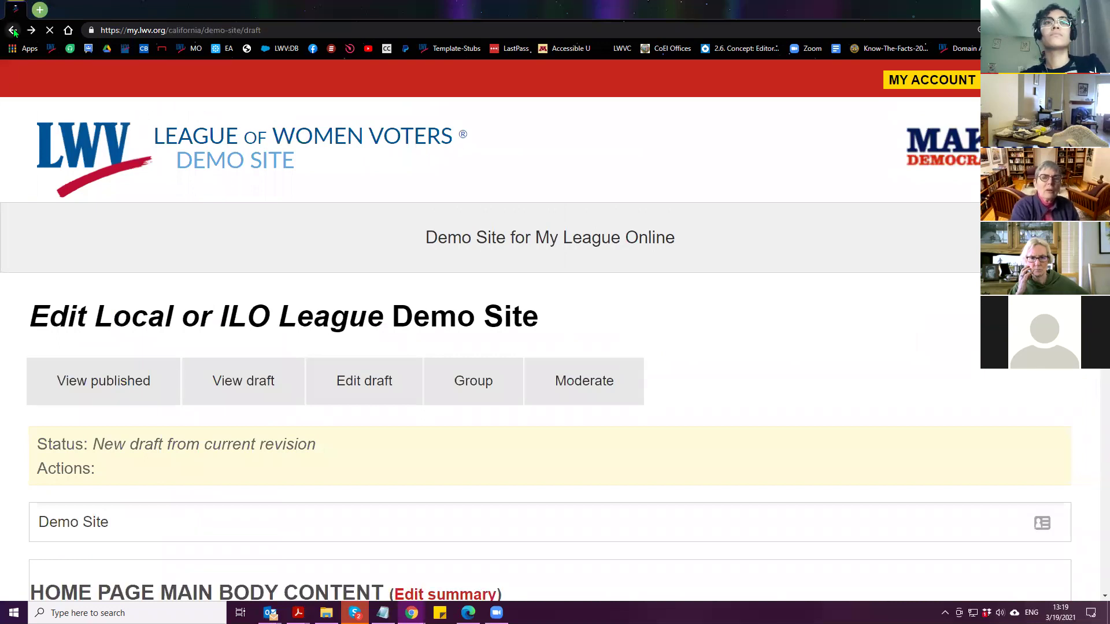
scroll(458, 319, down, 15)
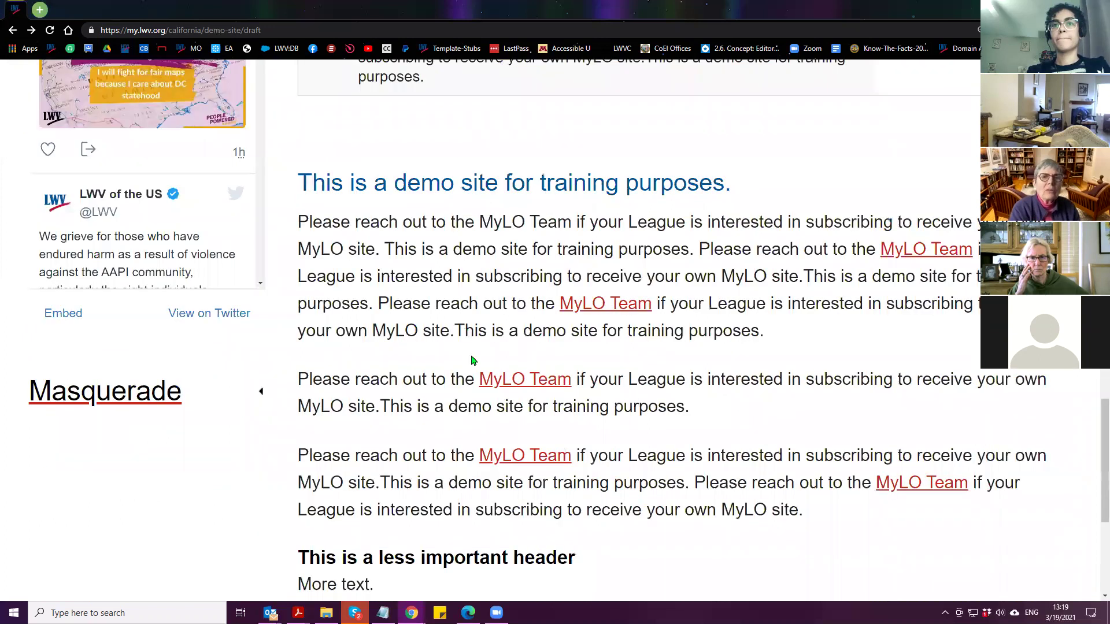
scroll(466, 334, down, 2)
scroll(301, 444, down, 1)
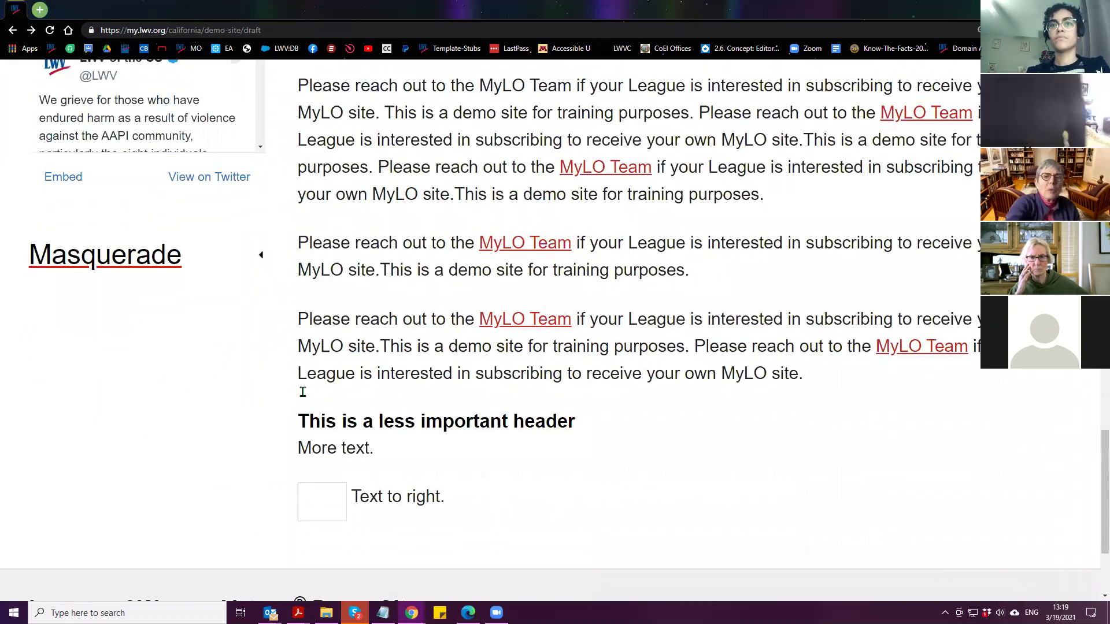
scroll(303, 392, down, 1)
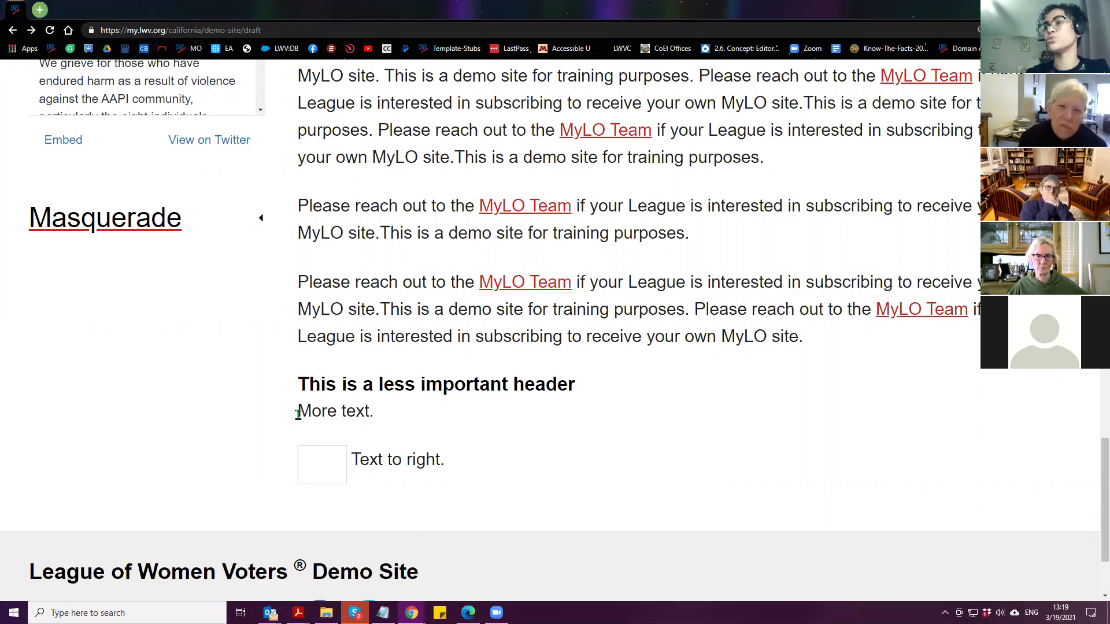
Highlight the less important header and 'More text.', then open Edit draft
drag(304, 383, 585, 394)
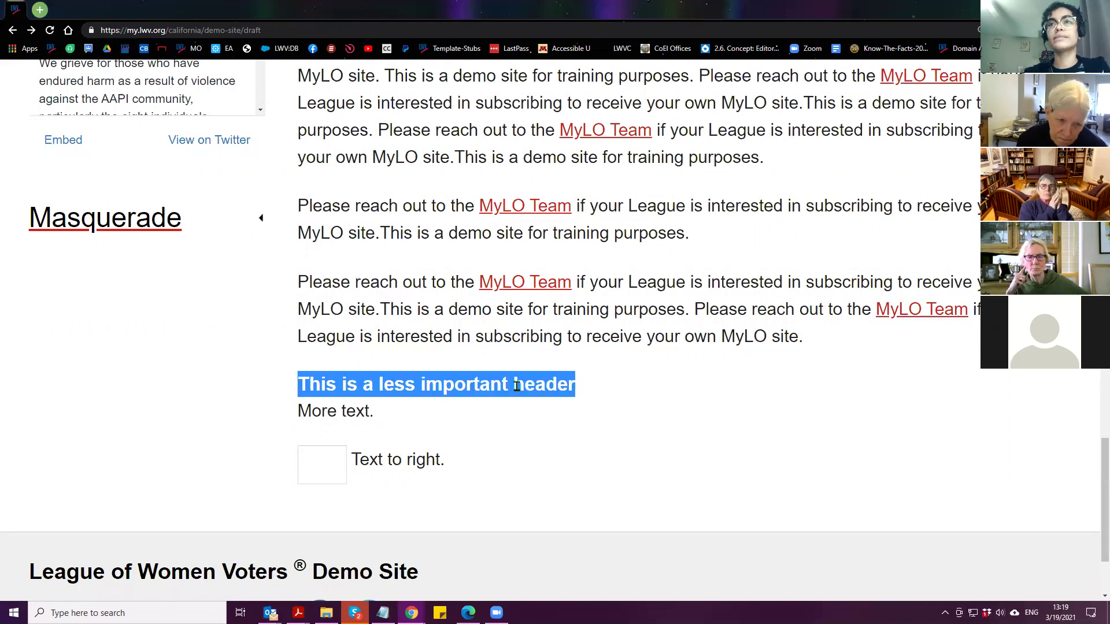
click(580, 386)
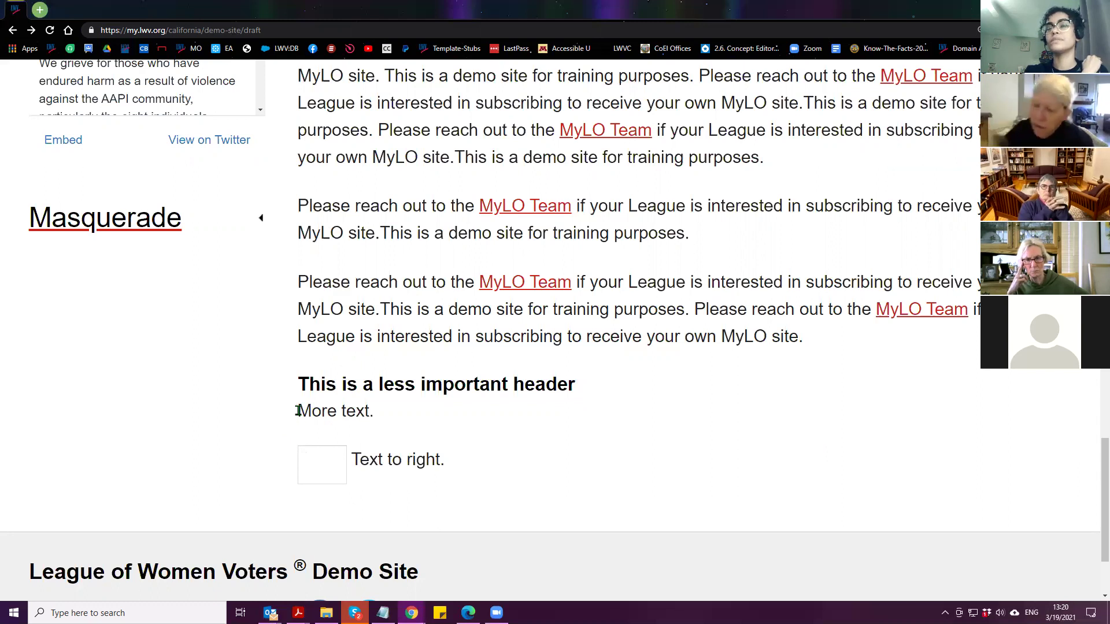
drag(297, 412, 403, 434)
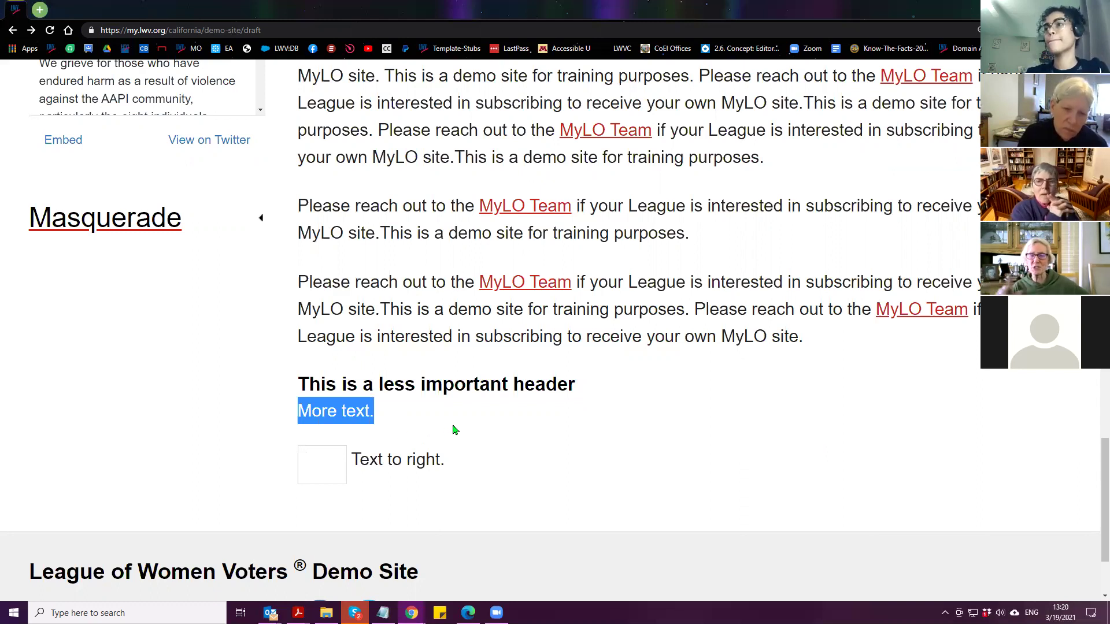
scroll(605, 456, up, 10)
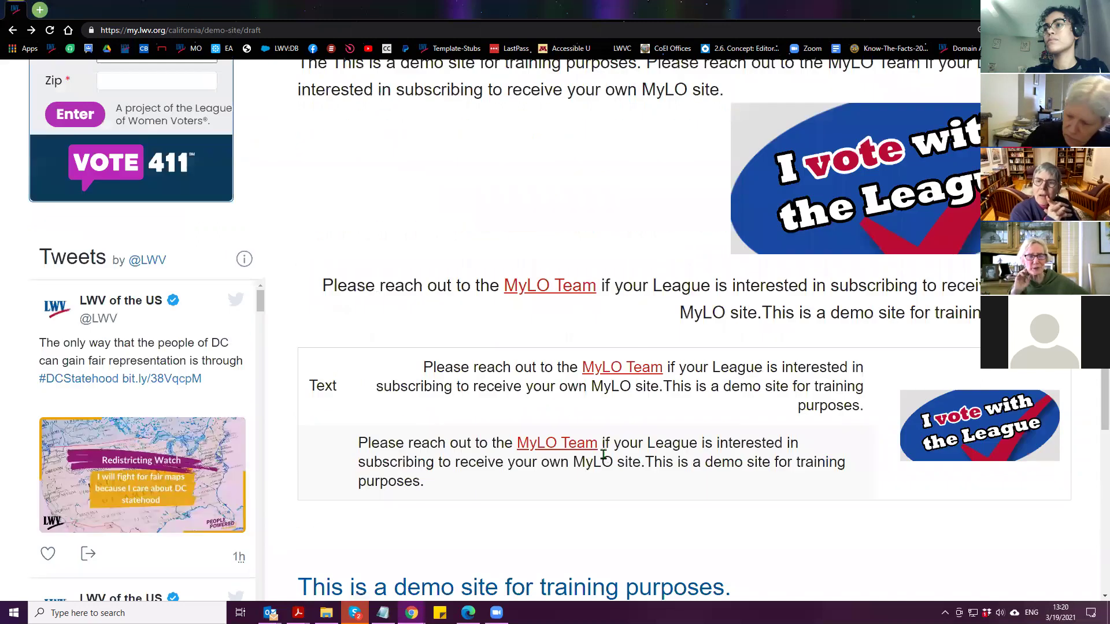
scroll(601, 460, up, 10)
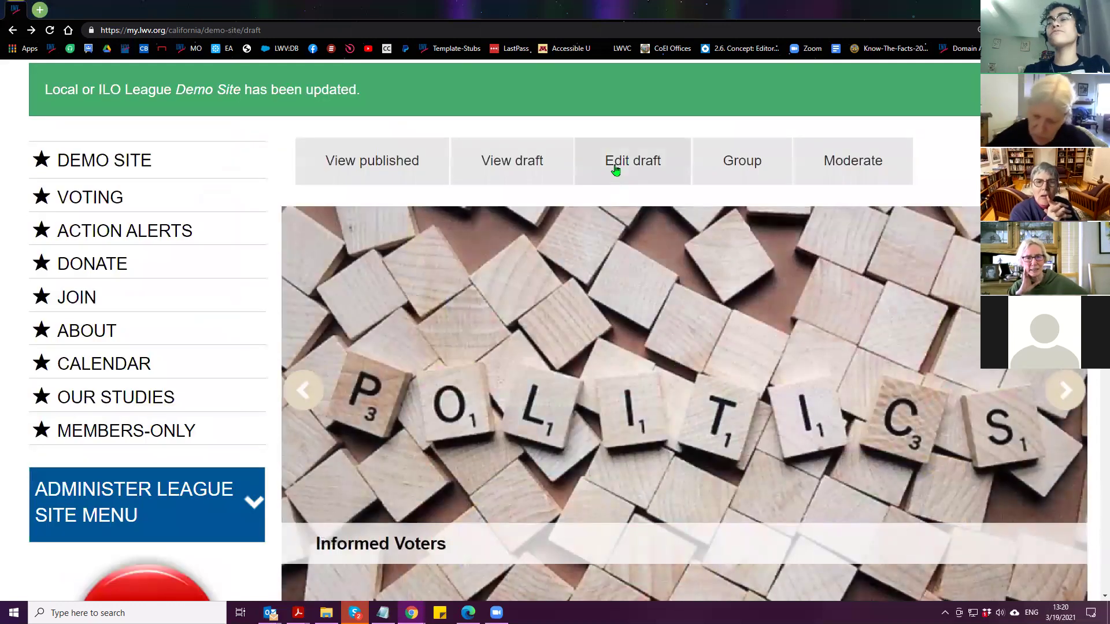
click(617, 169)
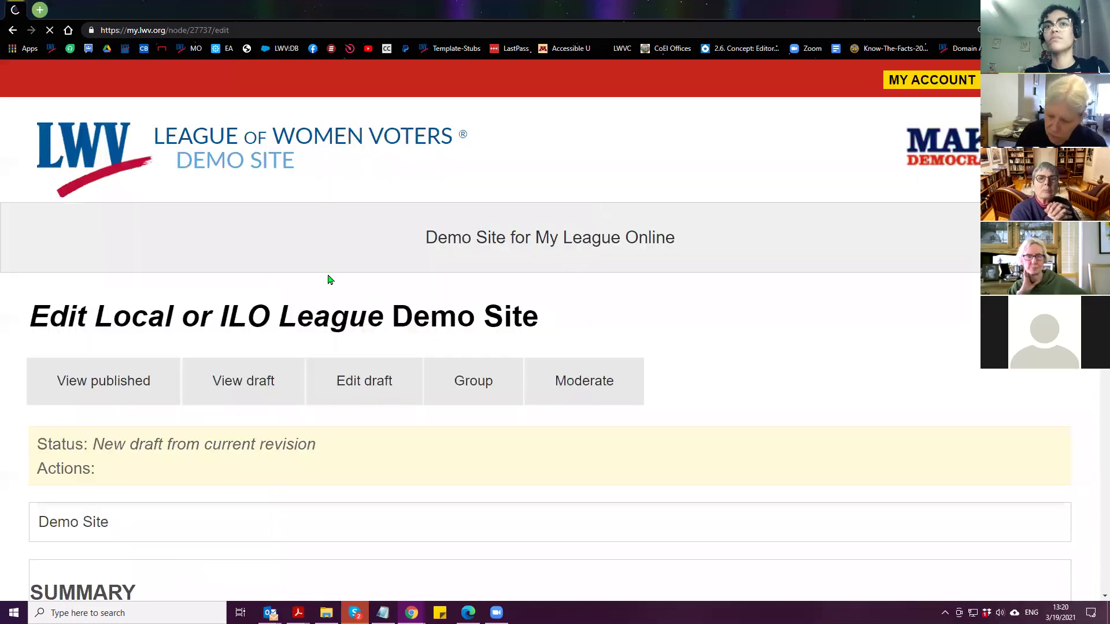
Locate the <p> and </p> tags around 'More text.' in the body HTML source
scroll(338, 283, down, 15)
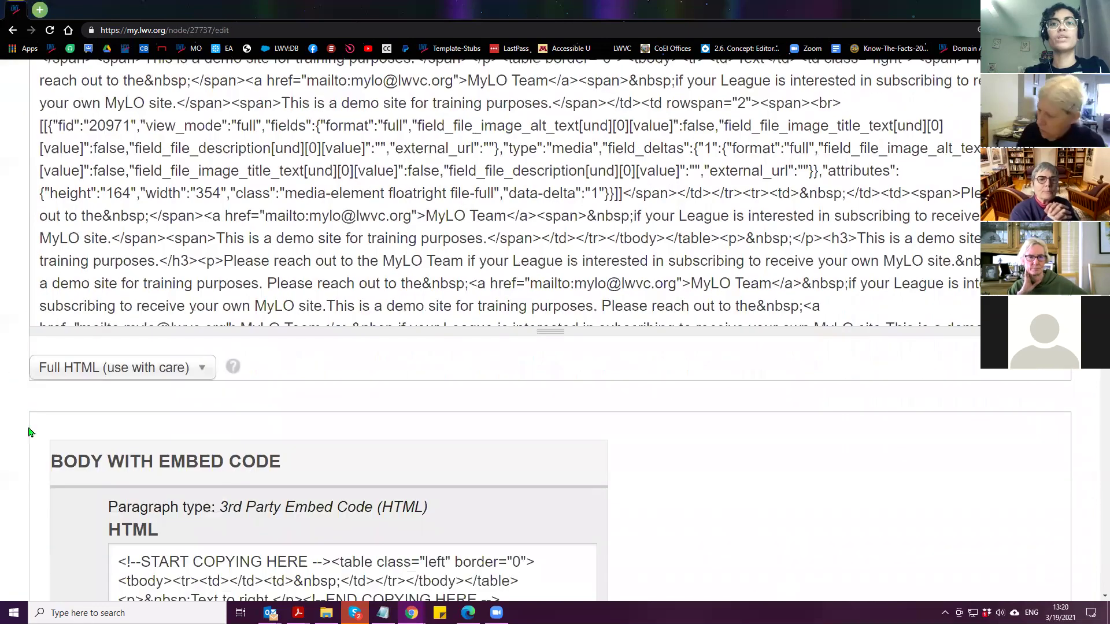
scroll(74, 298, down, 10)
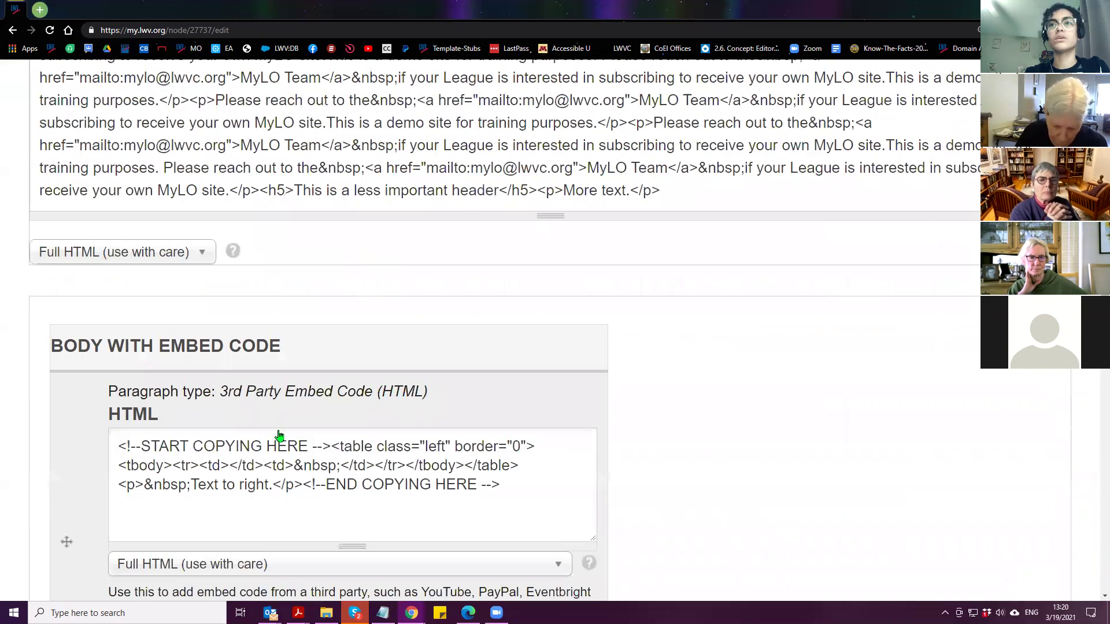
scroll(484, 510, up, 4)
click(556, 426)
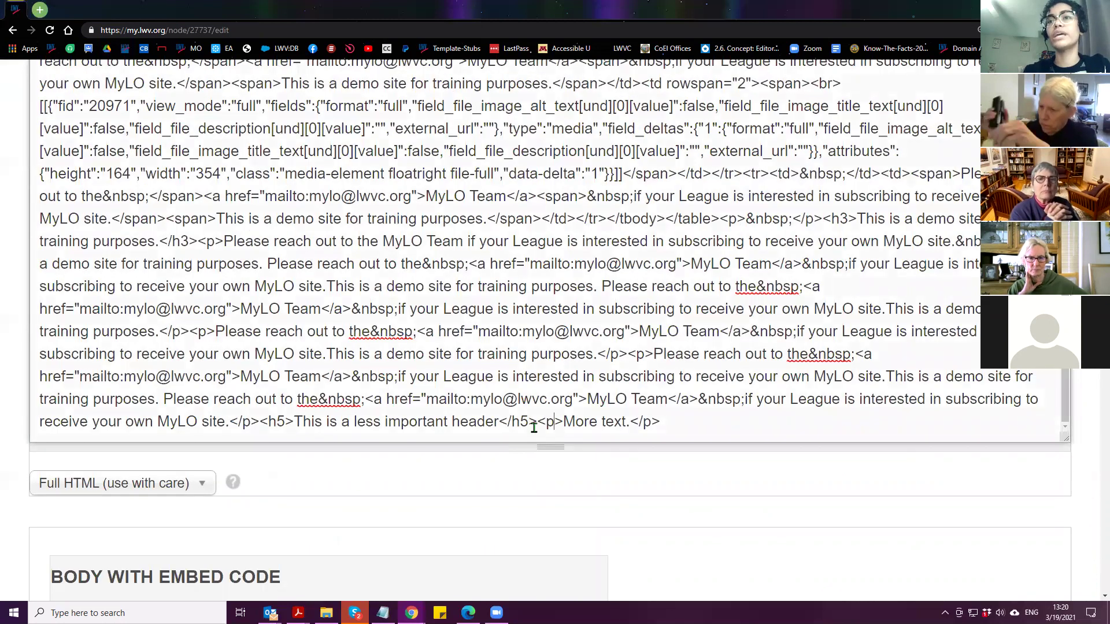
drag(537, 422, 681, 424)
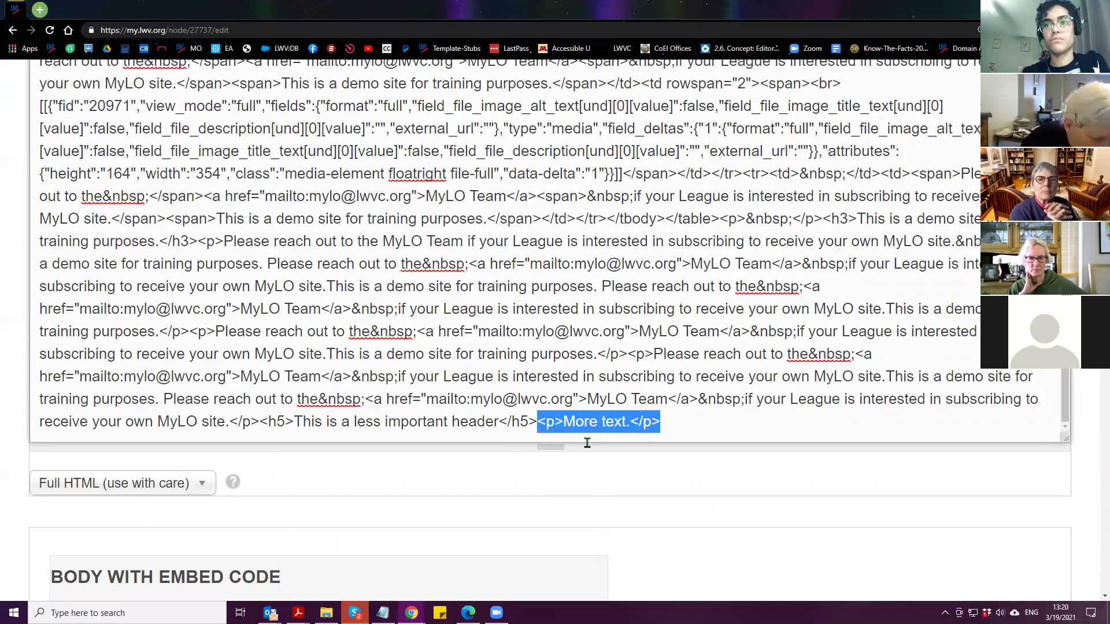
click(536, 425)
drag(536, 425, 263, 428)
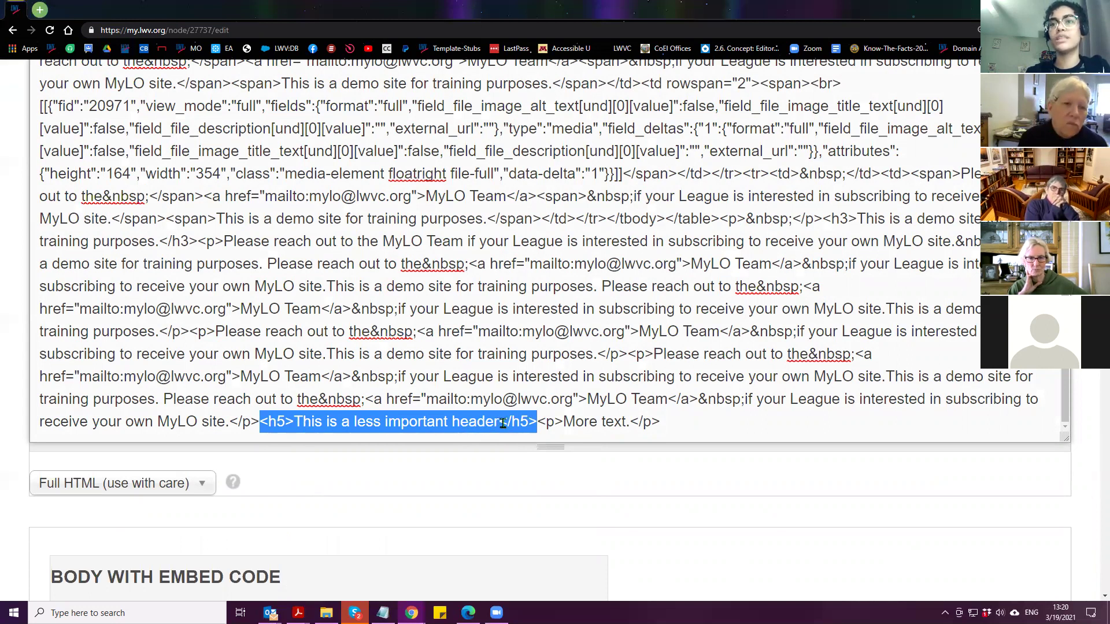
click(537, 423)
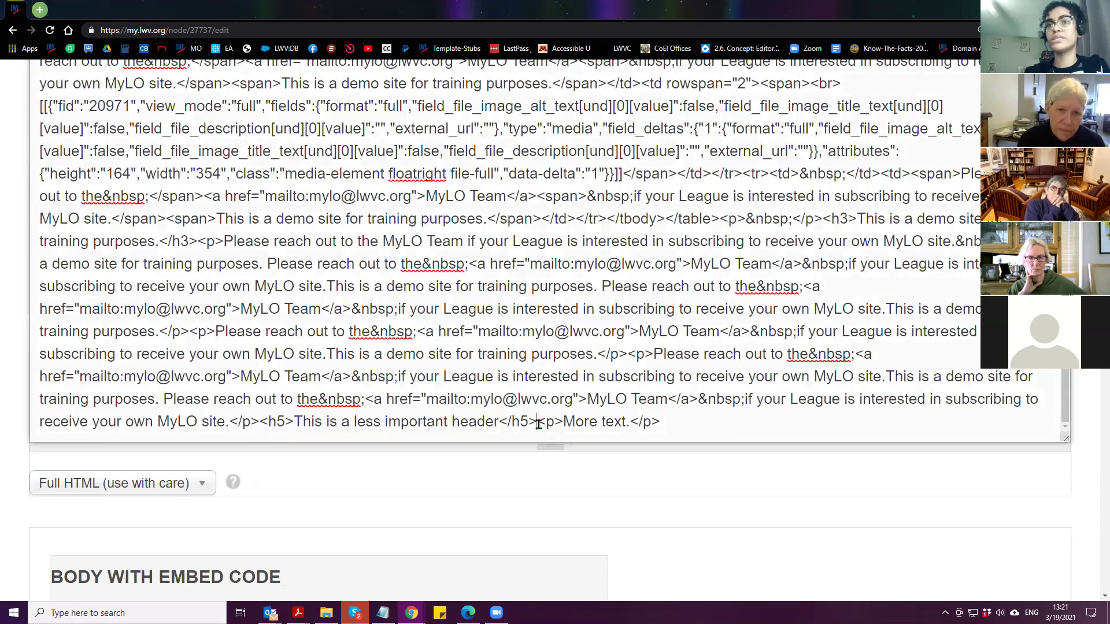
drag(538, 424, 564, 425)
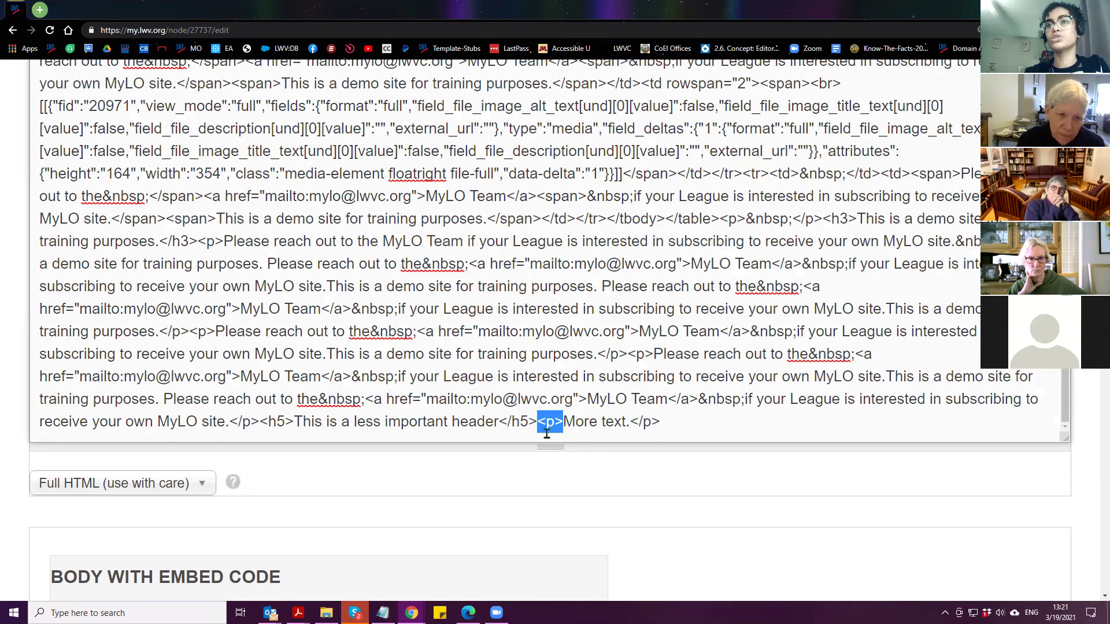
drag(631, 424, 675, 427)
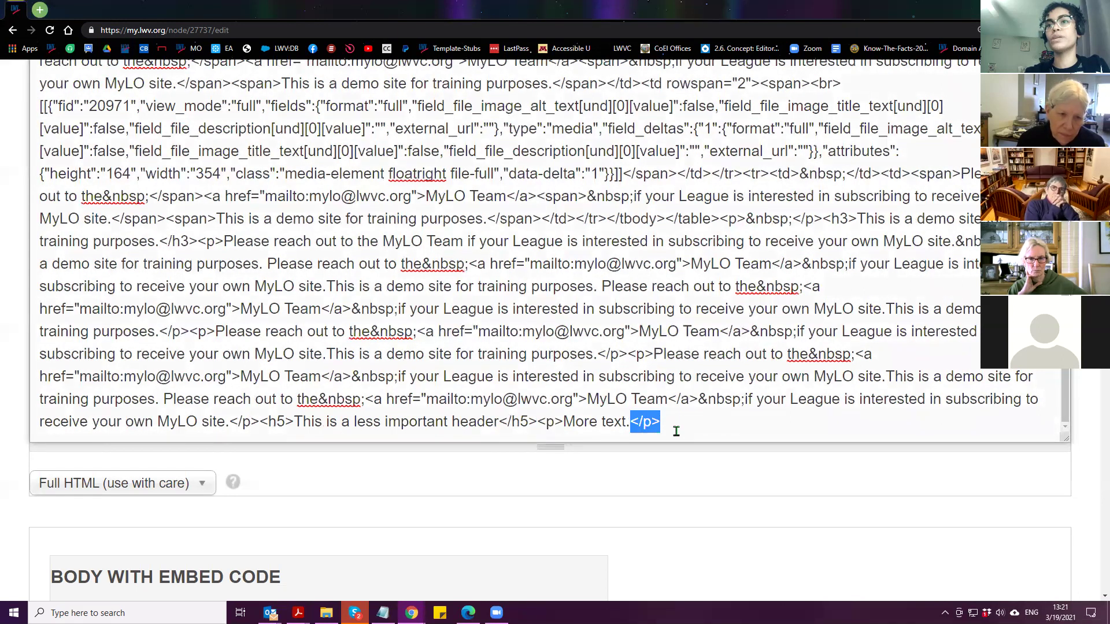
drag(563, 424, 631, 423)
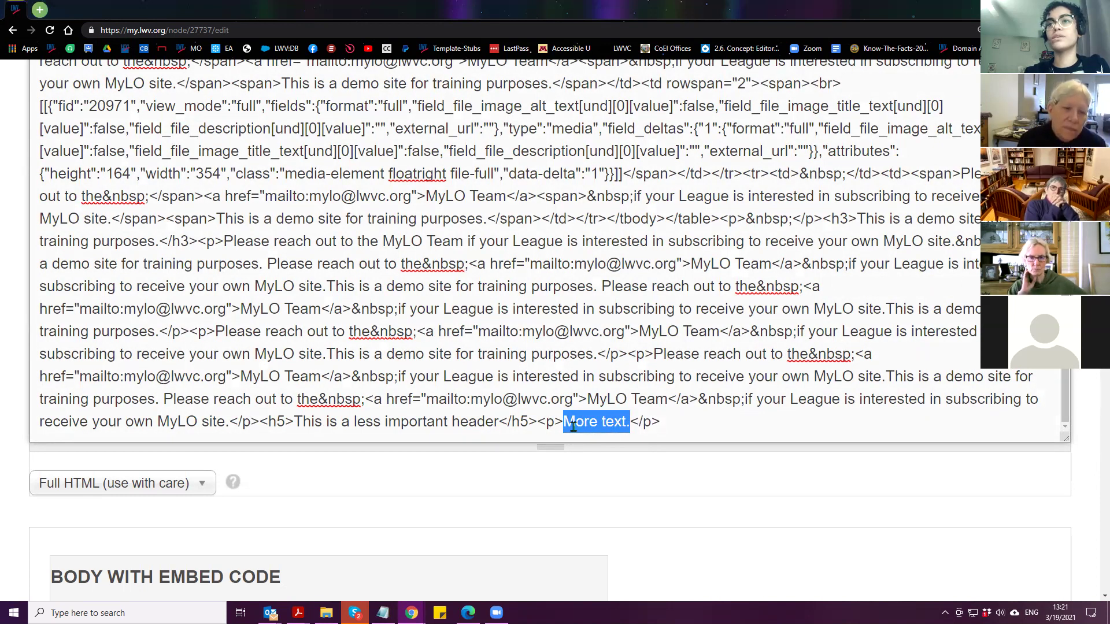
drag(536, 426, 559, 426)
drag(630, 424, 675, 464)
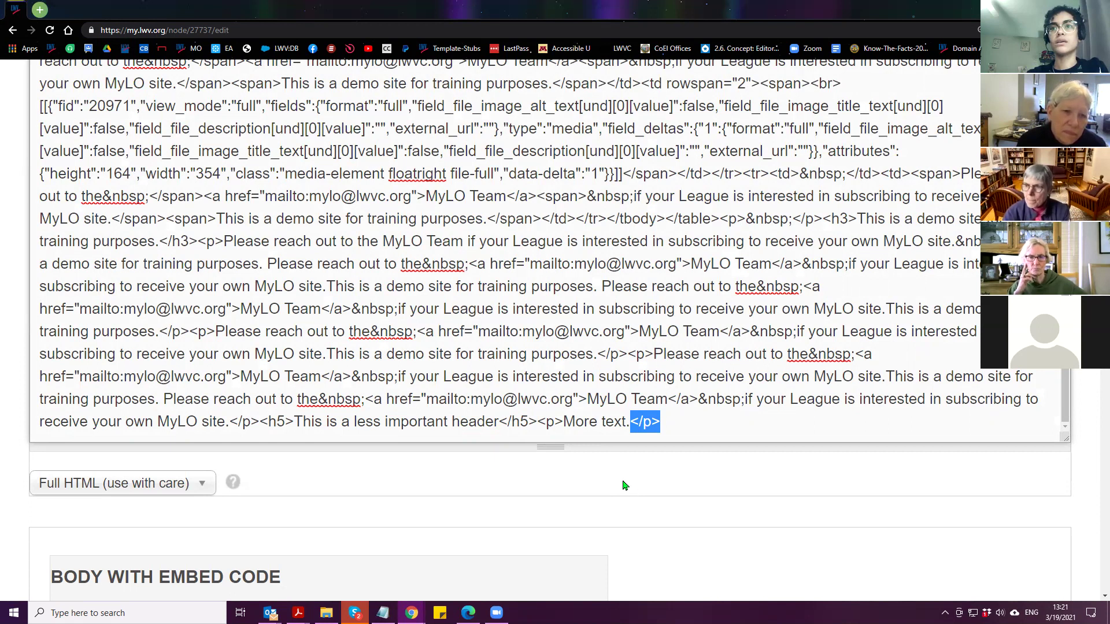
Remove the paragraph tags, make the line read 'Adding More text.', and save
click(127, 483)
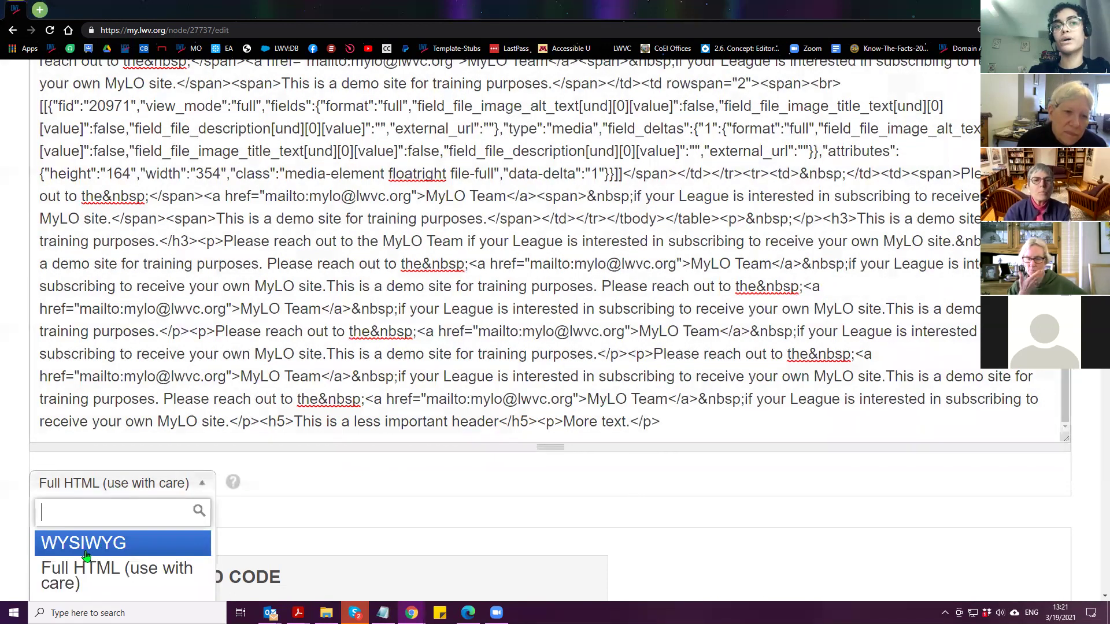
click(403, 511)
click(541, 425)
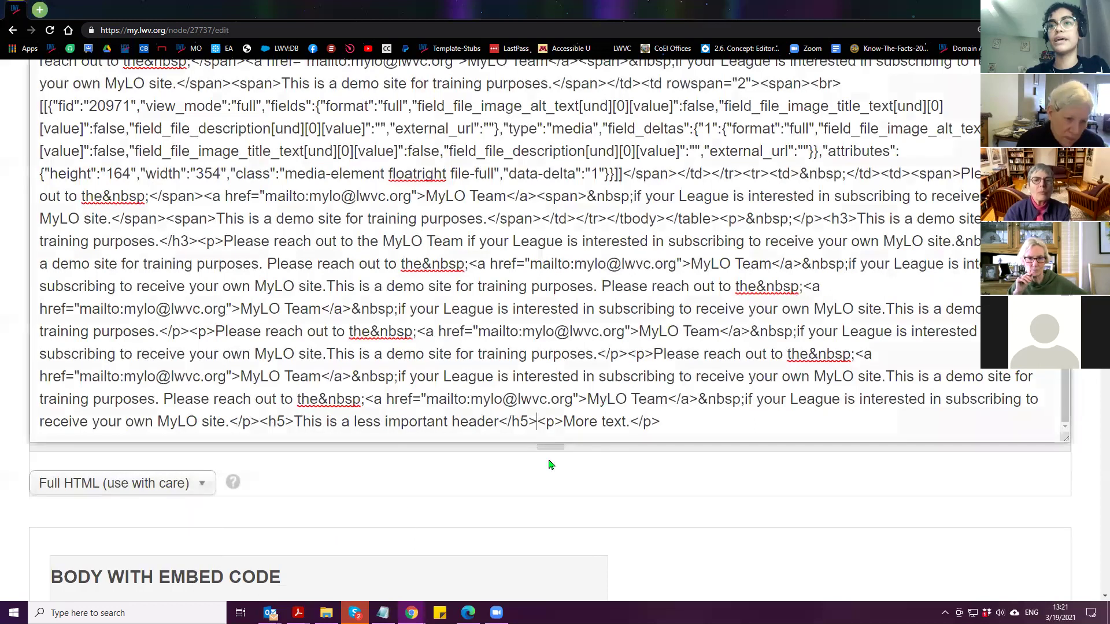
drag(537, 421, 665, 461)
key(BackSpace)
key(BackSpace)
click(537, 421)
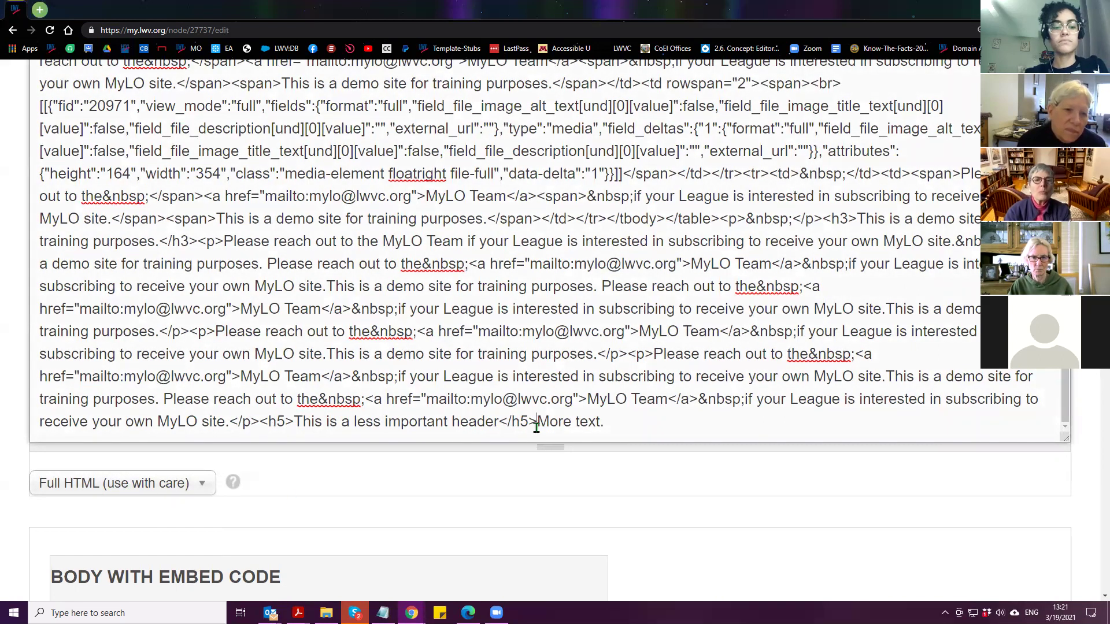
text(Adding)
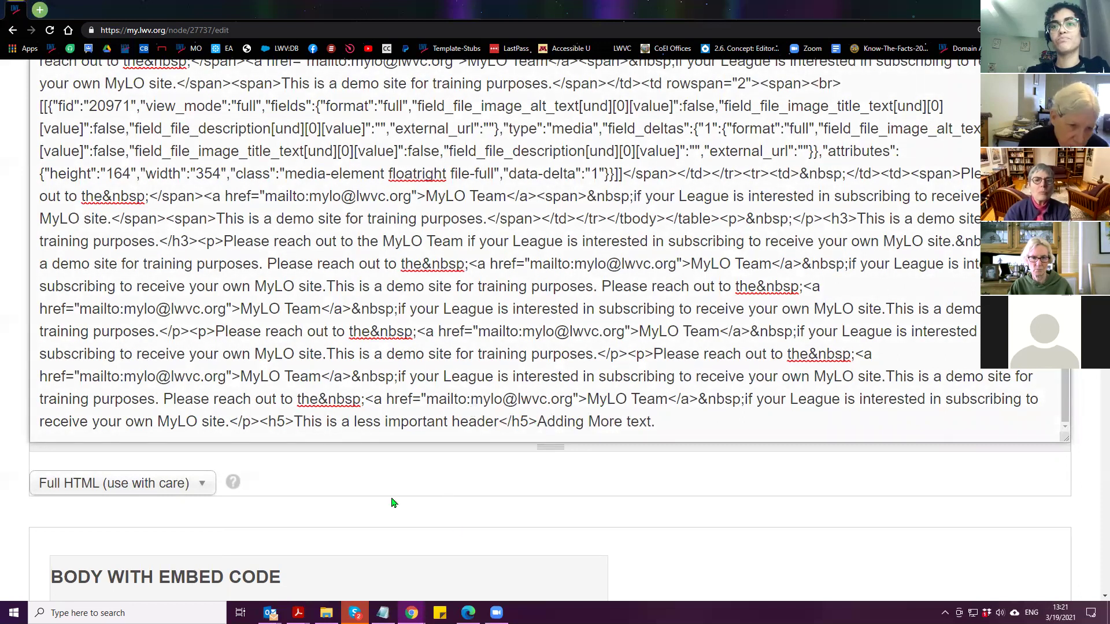
scroll(29, 511, down, 1)
scroll(29, 511, down, 20)
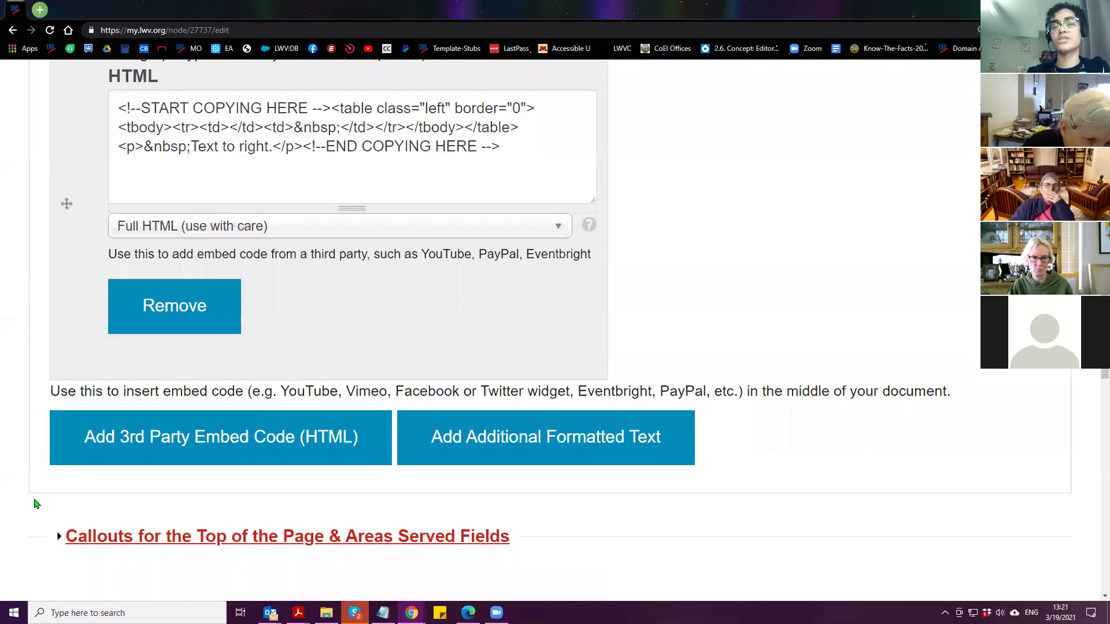
scroll(34, 504, down, 5)
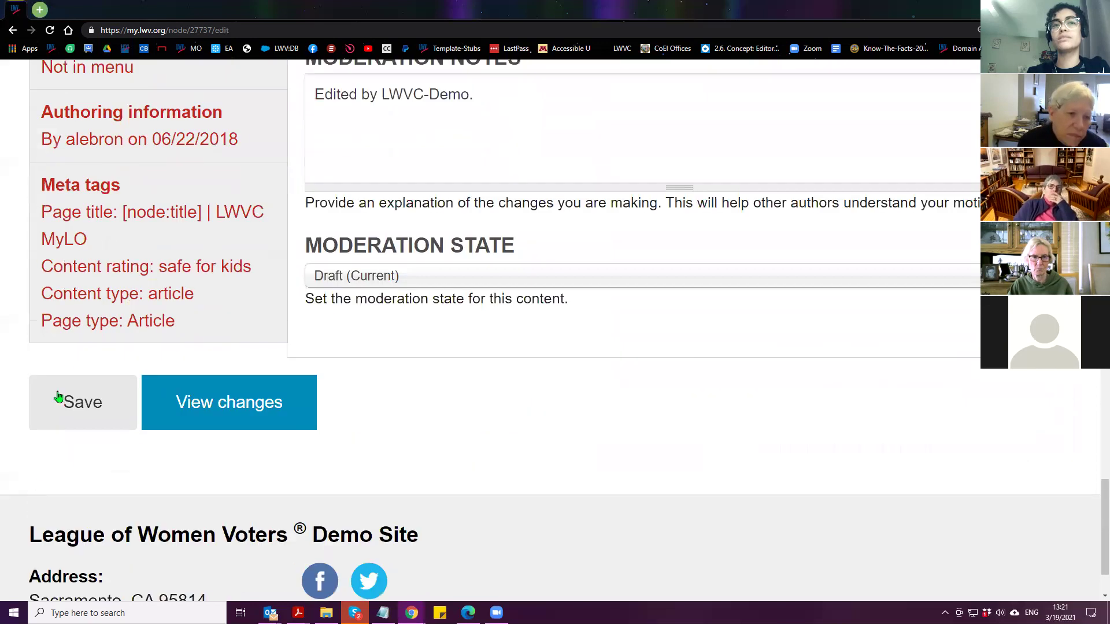
click(78, 411)
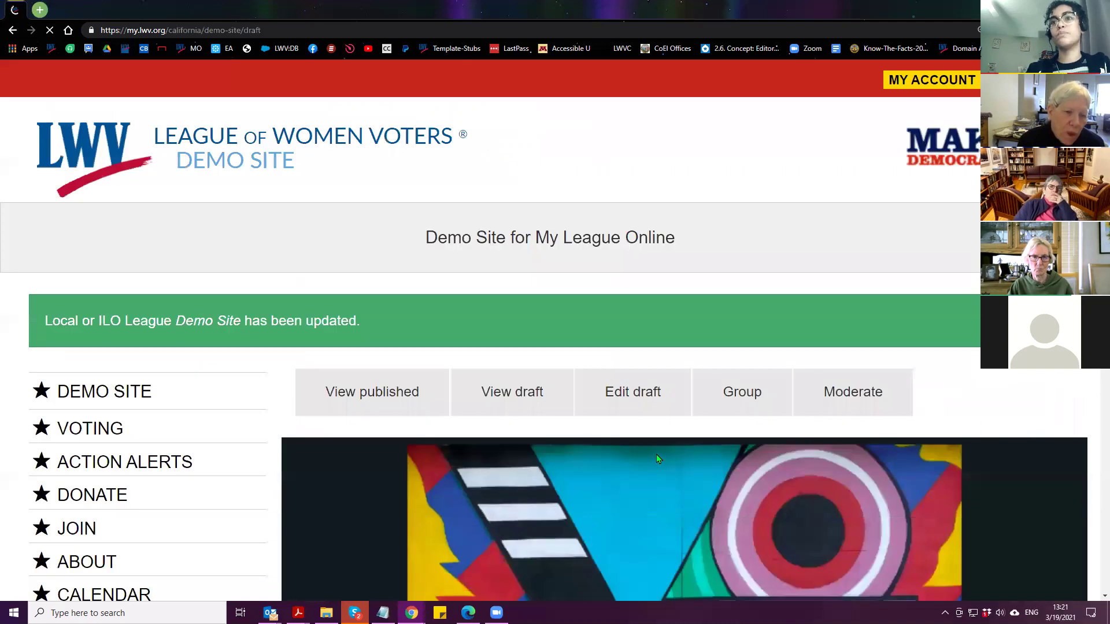
Highlight the saved header and briefly bring the HTML tutorial alongside the draft
scroll(658, 449, down, 7)
scroll(503, 364, down, 15)
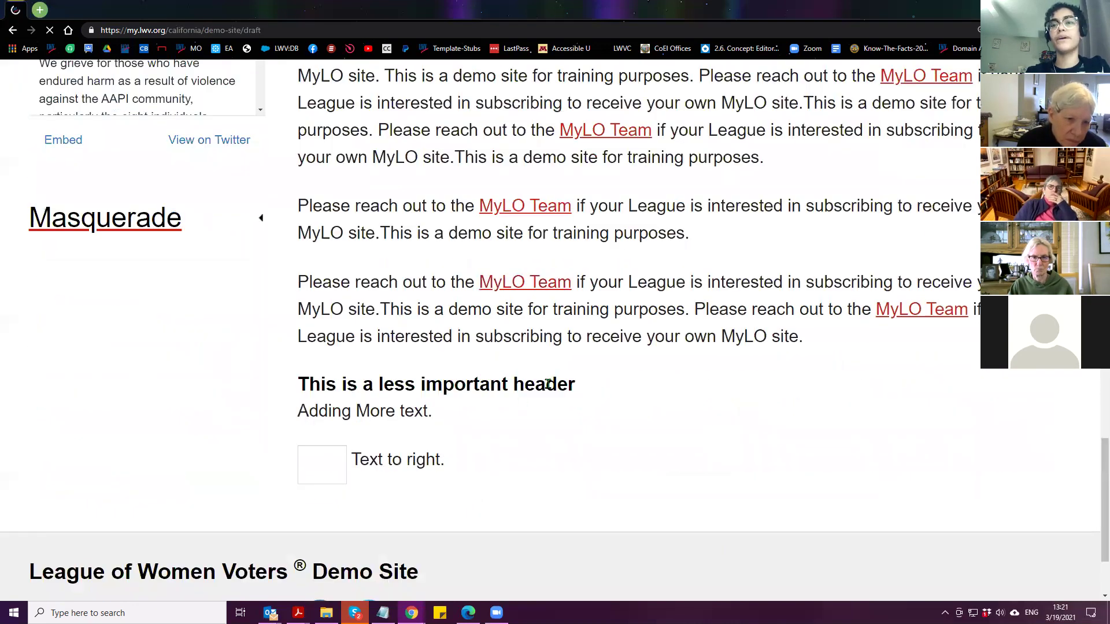
drag(302, 385, 596, 394)
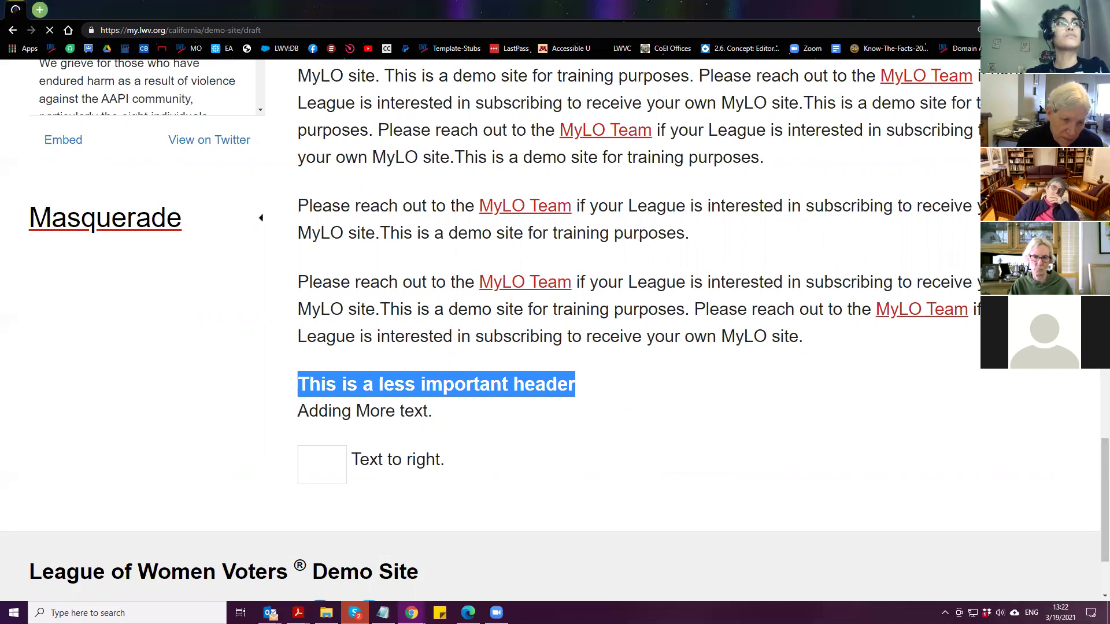
drag(977, 10, 543, 10)
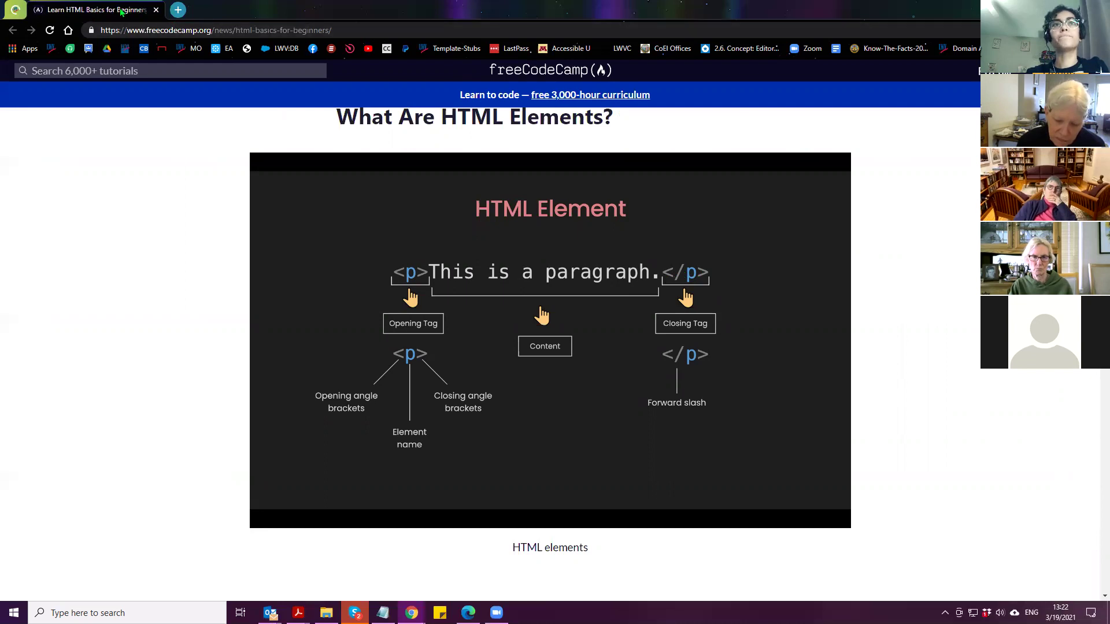
drag(118, 10, 0, 12)
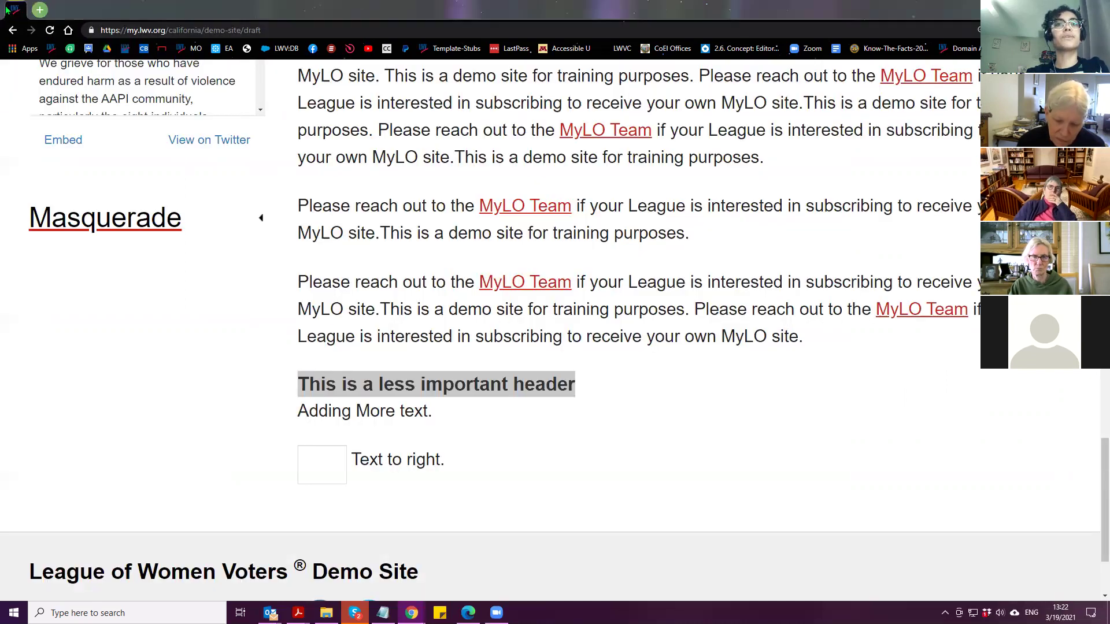
Clear the draft selection and open the Demo Site draft for editing
scroll(575, 410, up, 6)
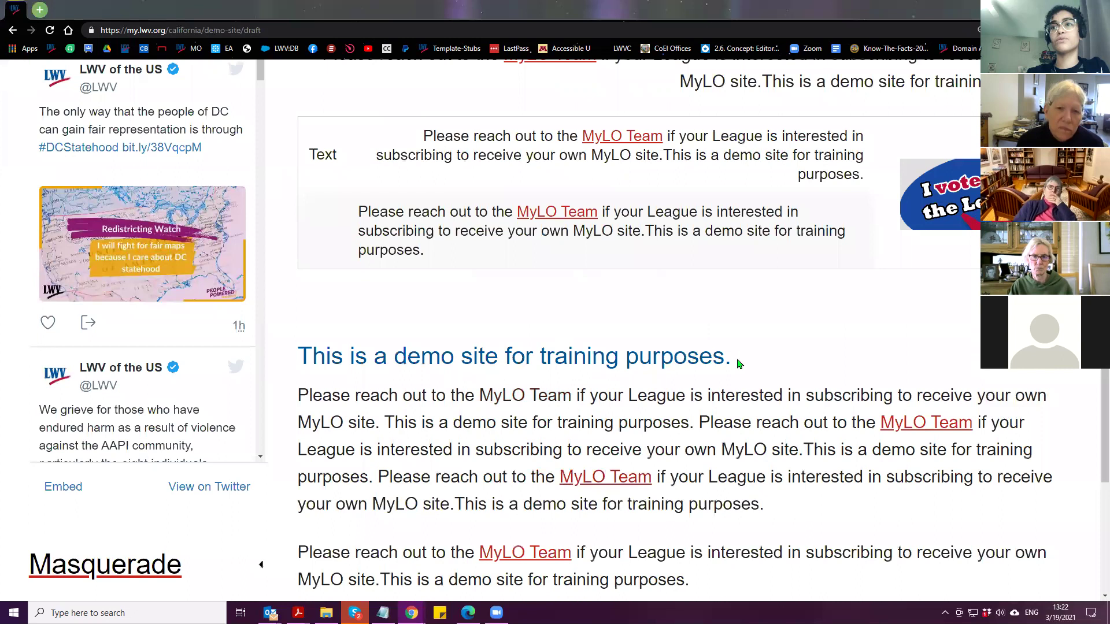
drag(733, 356, 354, 356)
drag(260, 353, 267, 357)
click(295, 356)
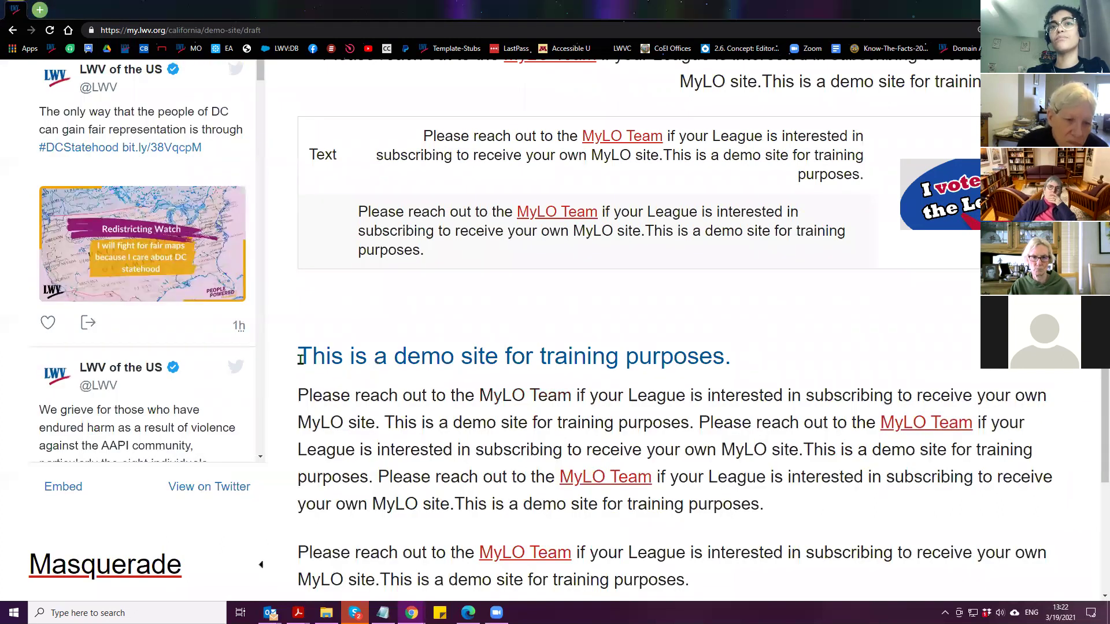
scroll(520, 446, up, 15)
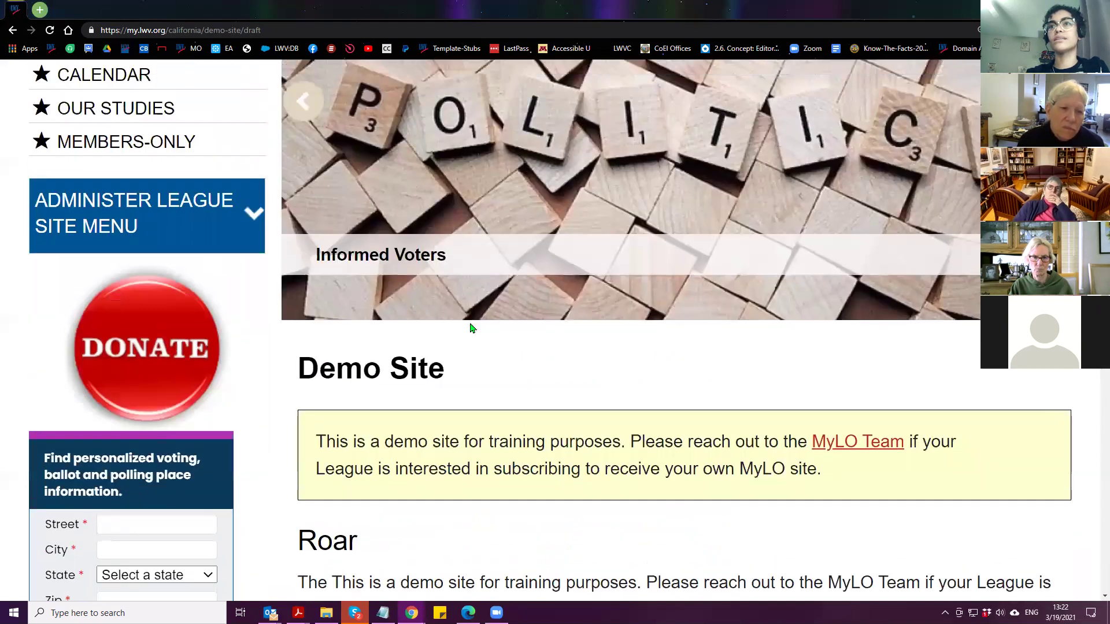
scroll(471, 327, up, 8)
click(614, 343)
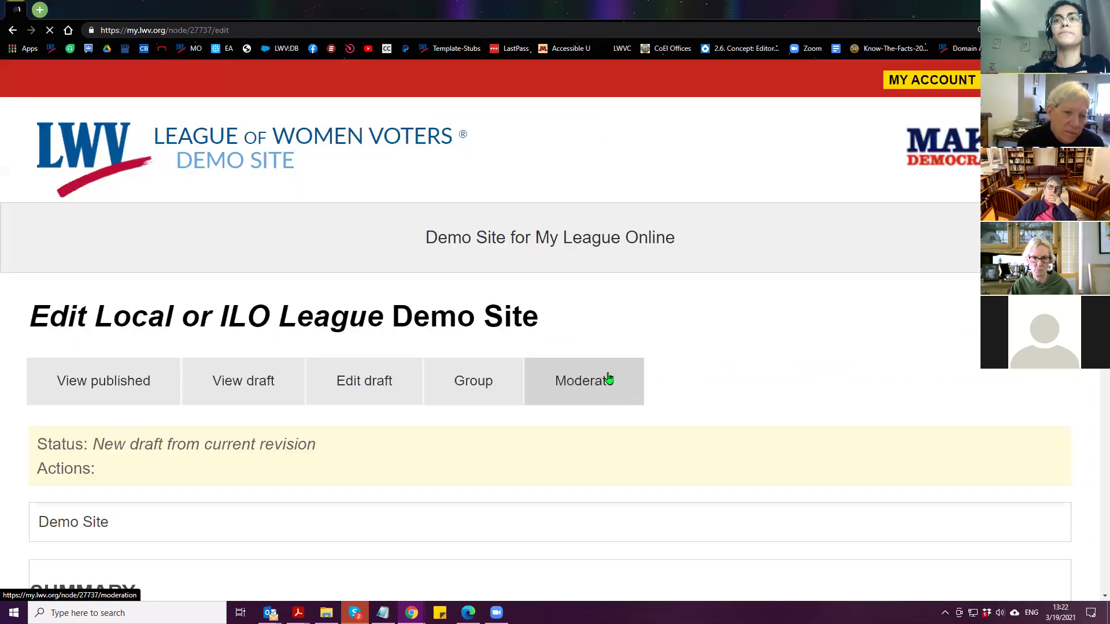
Switch the body text format to WYSIWYG rich-text editing
scroll(23, 329, down, 15)
click(100, 414)
click(49, 486)
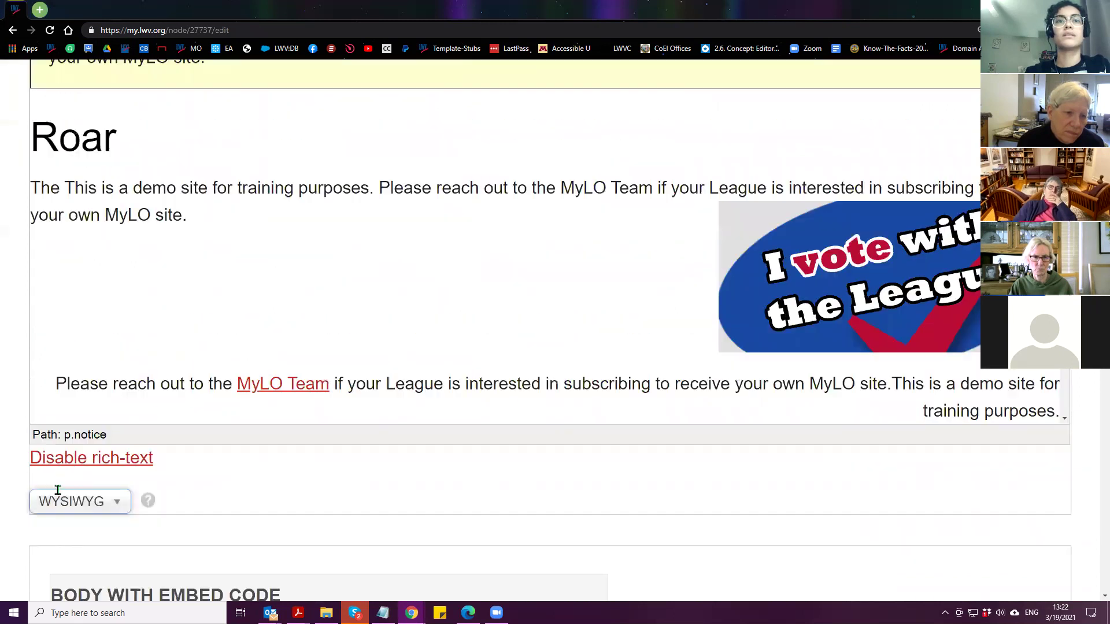
scroll(59, 487, up, 4)
Add an empty paragraph line directly under the Roar heading
click(137, 371)
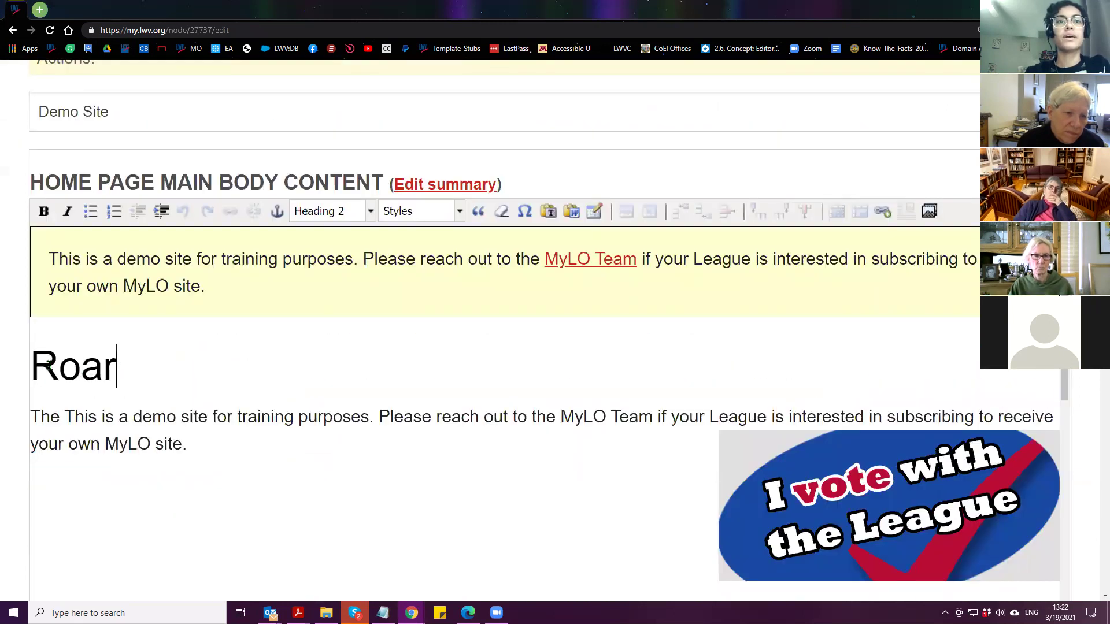
drag(132, 376, 18, 399)
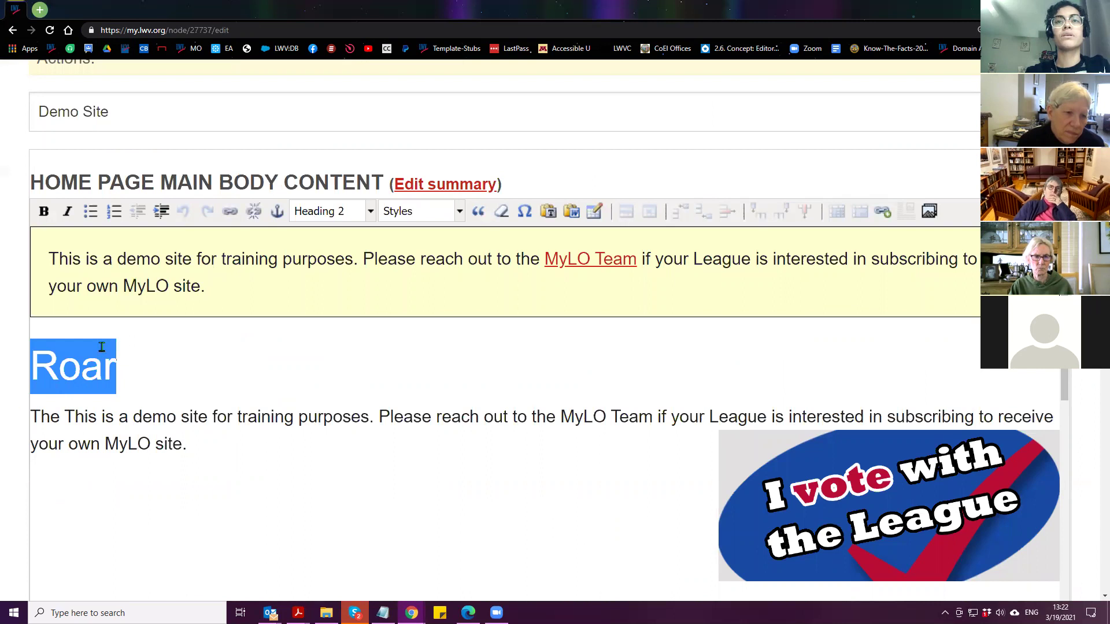
click(146, 359)
click(341, 211)
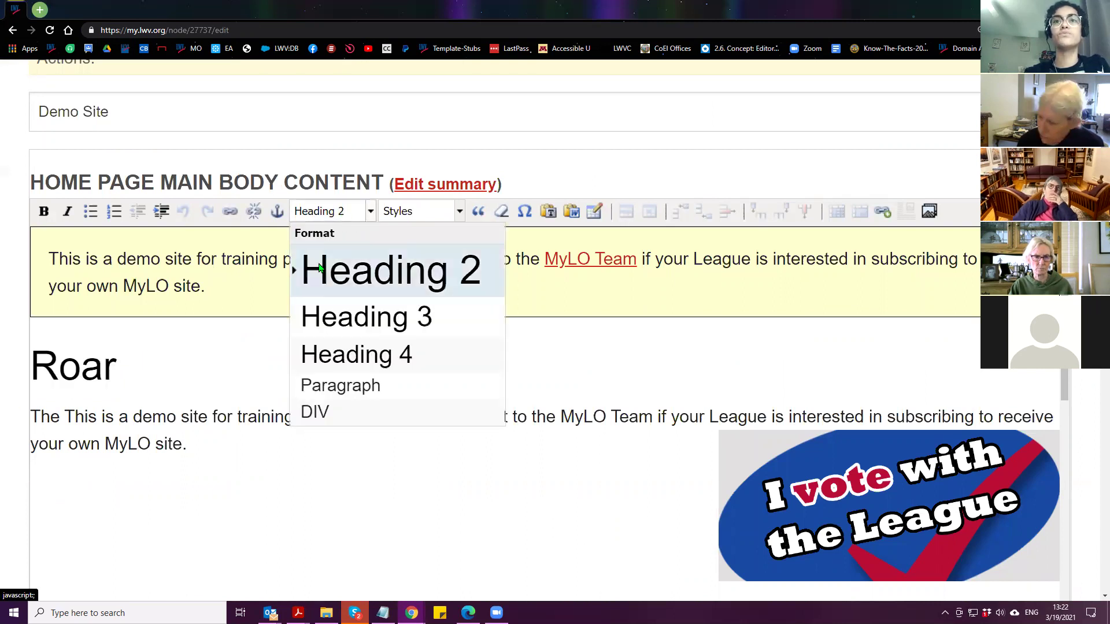
click(340, 385)
click(183, 211)
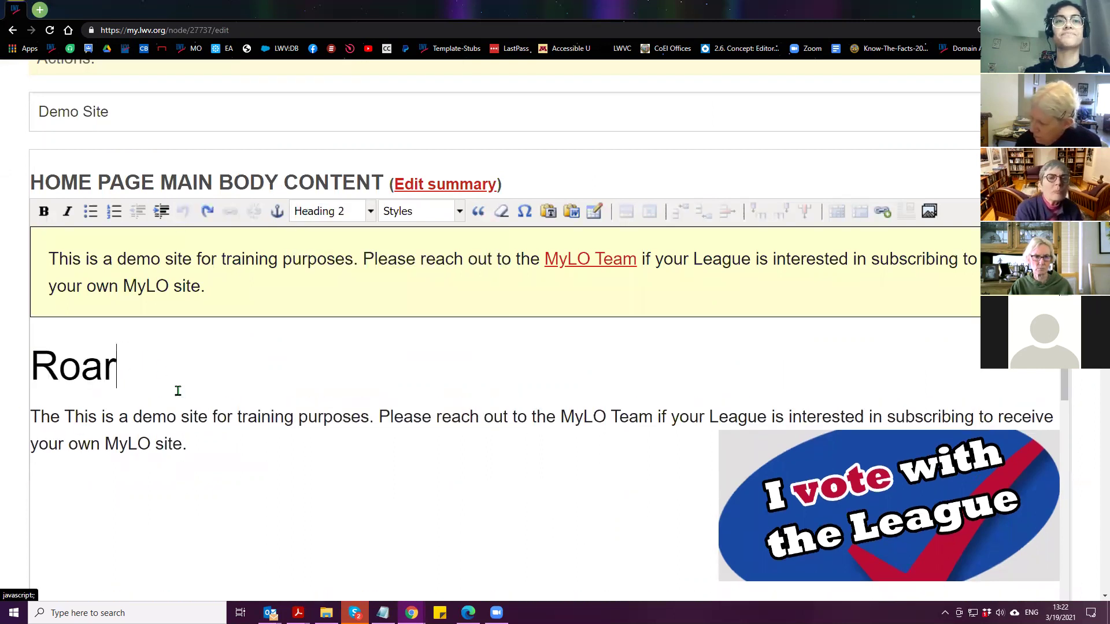
key(Return)
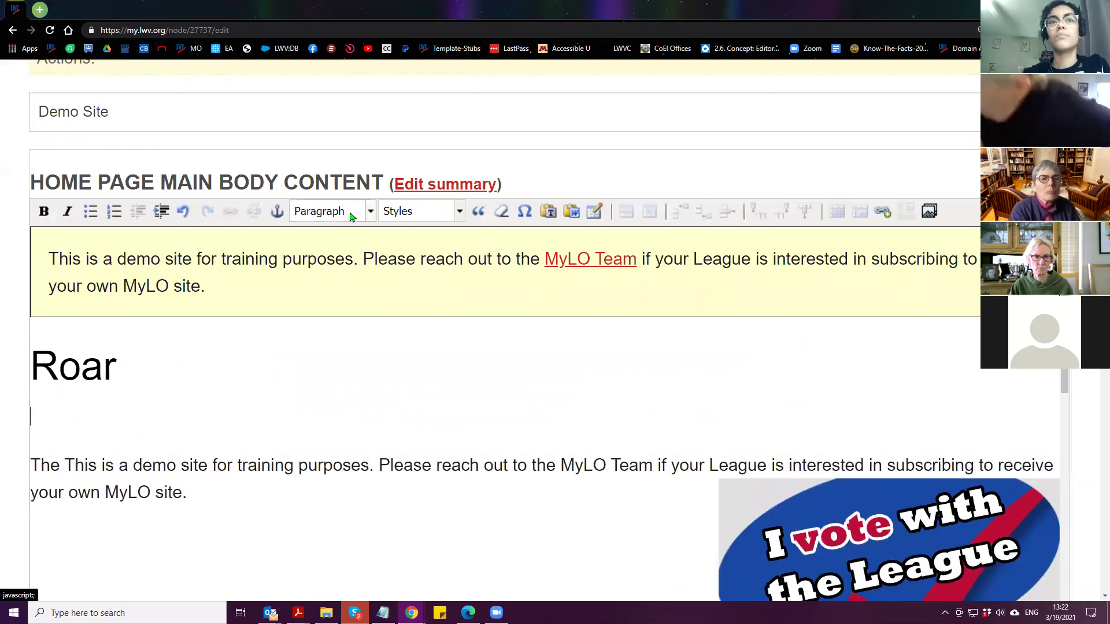
click(346, 214)
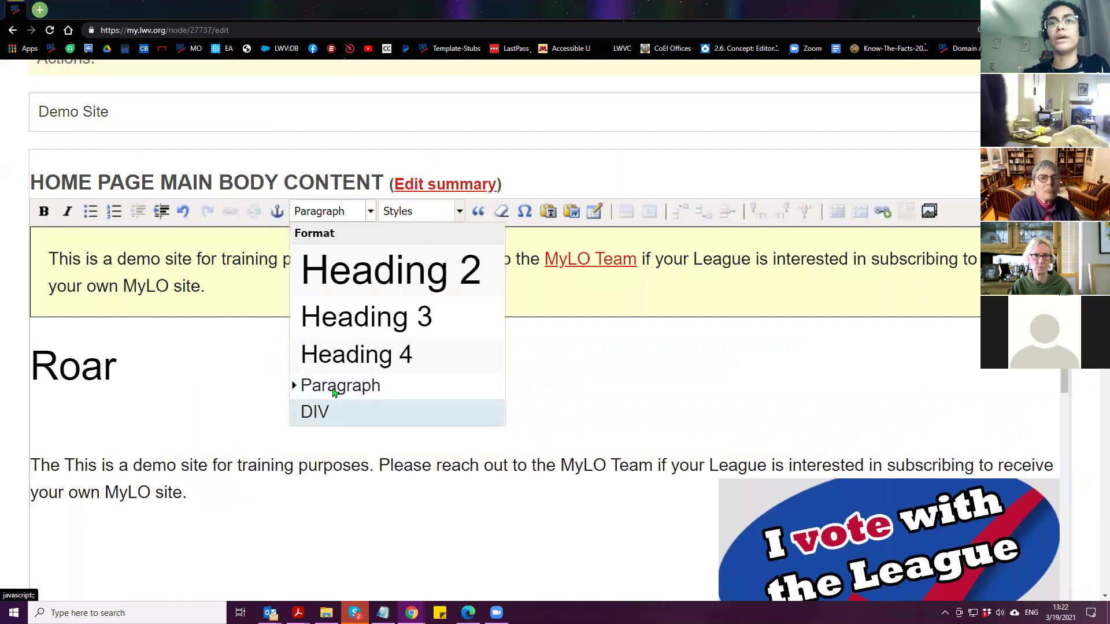
click(88, 414)
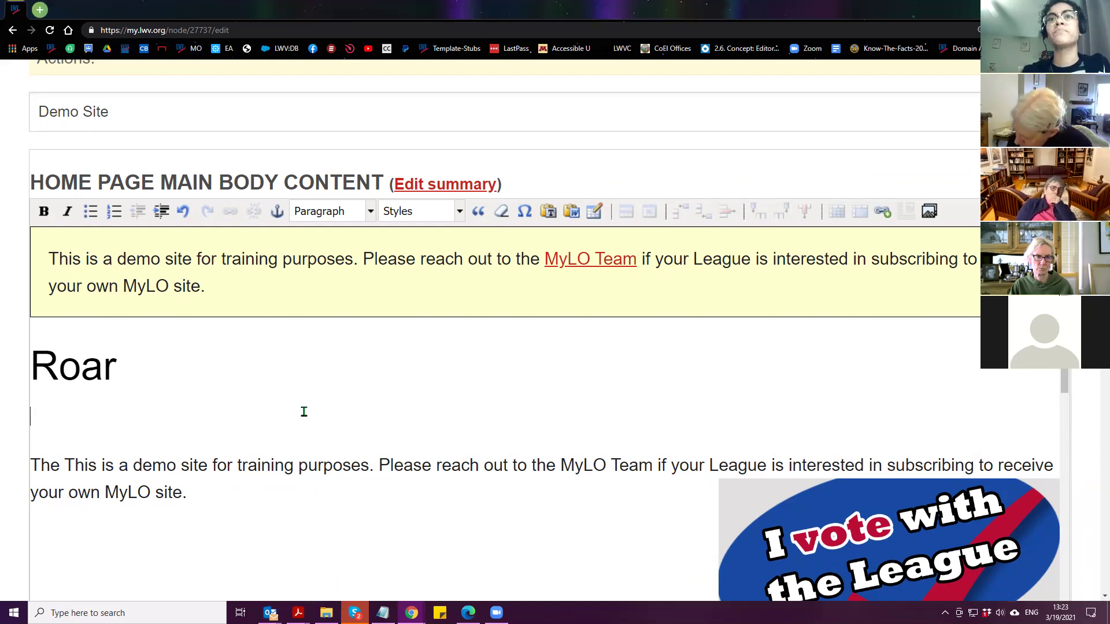
scroll(16, 433, down, 3)
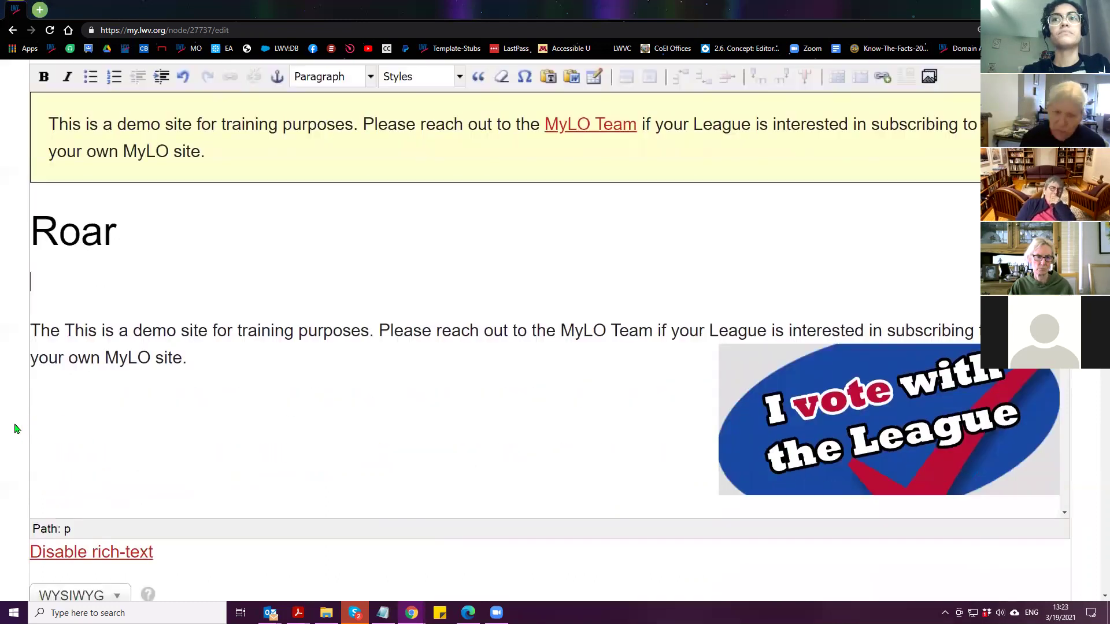
Type GREEN on the blank line under Roar, select it, and open the format dropdown
scroll(16, 433, up, 1)
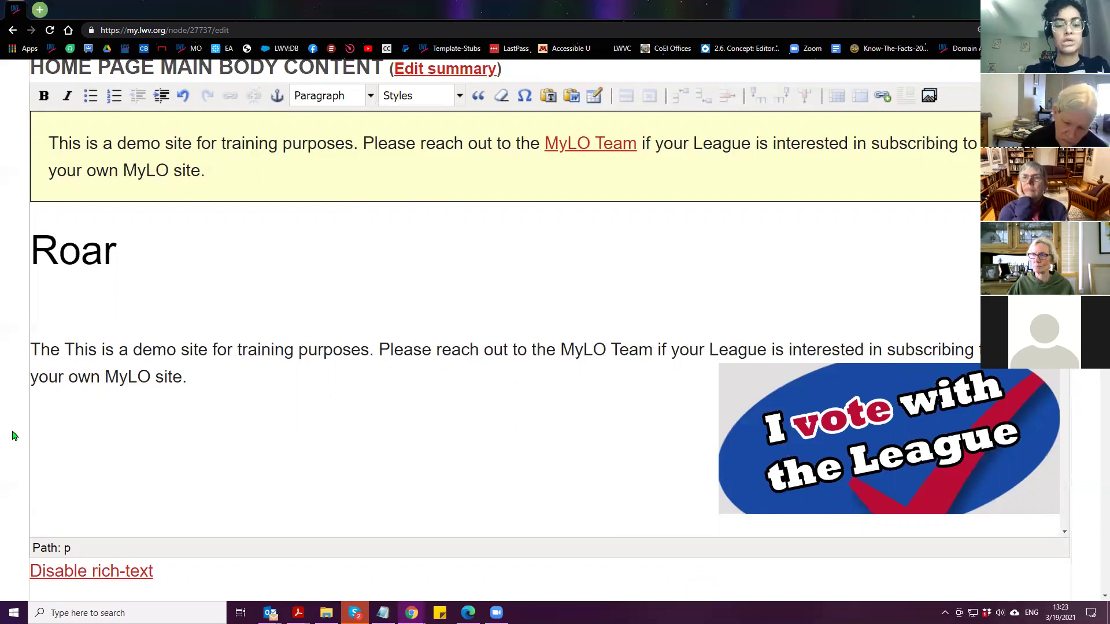
text(GREEN)
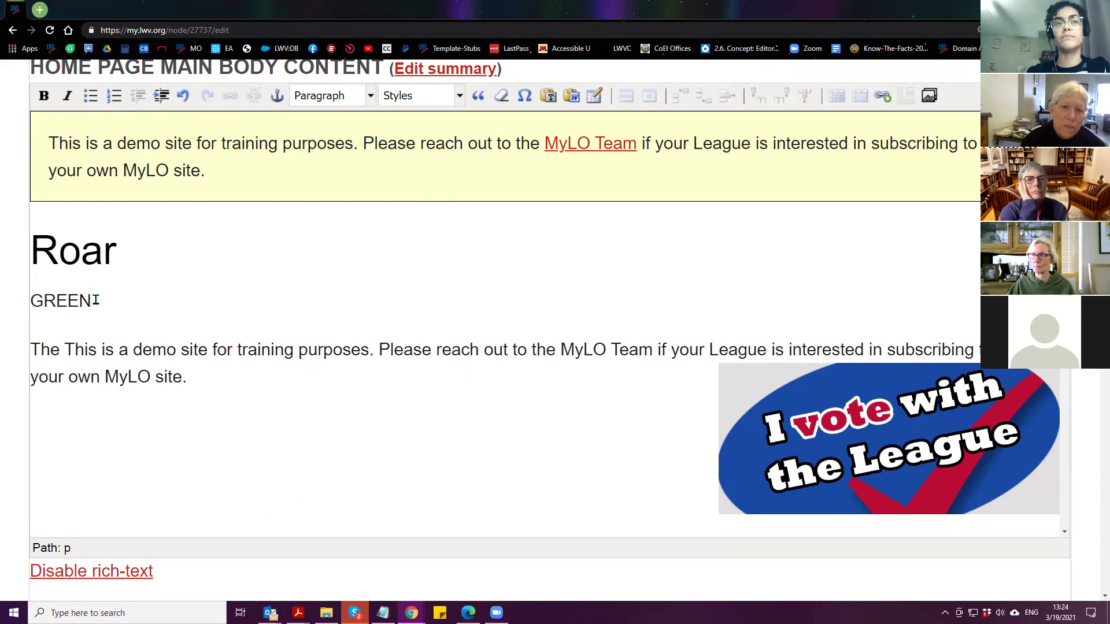
double_click(68, 300)
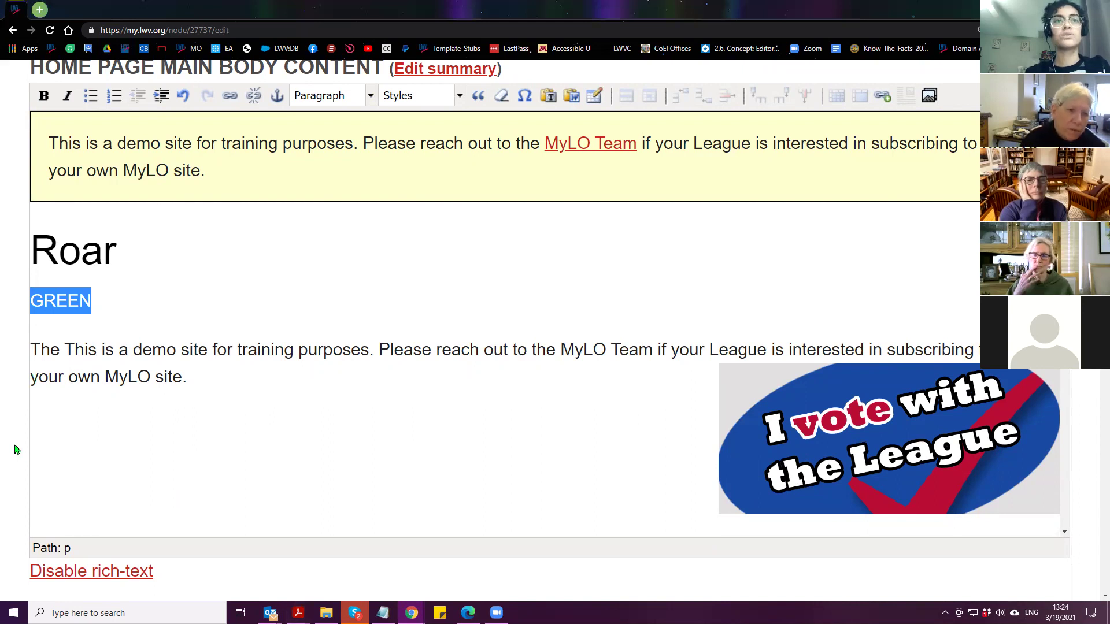
scroll(29, 503, down, 1)
click(65, 564)
scroll(46, 520, down, 2)
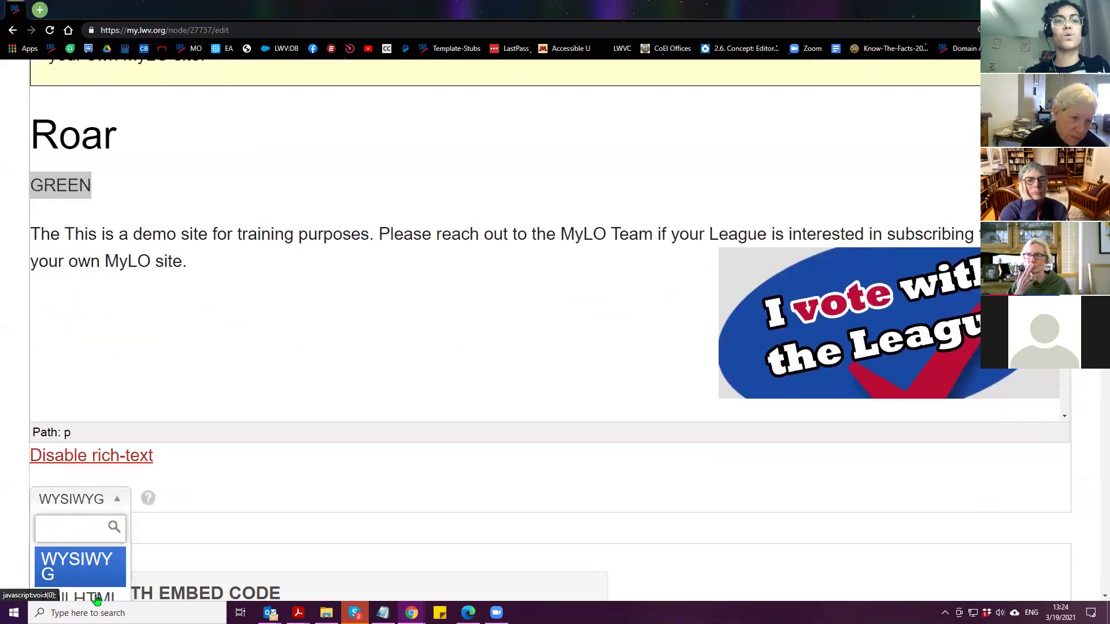
scroll(73, 503, down, 1)
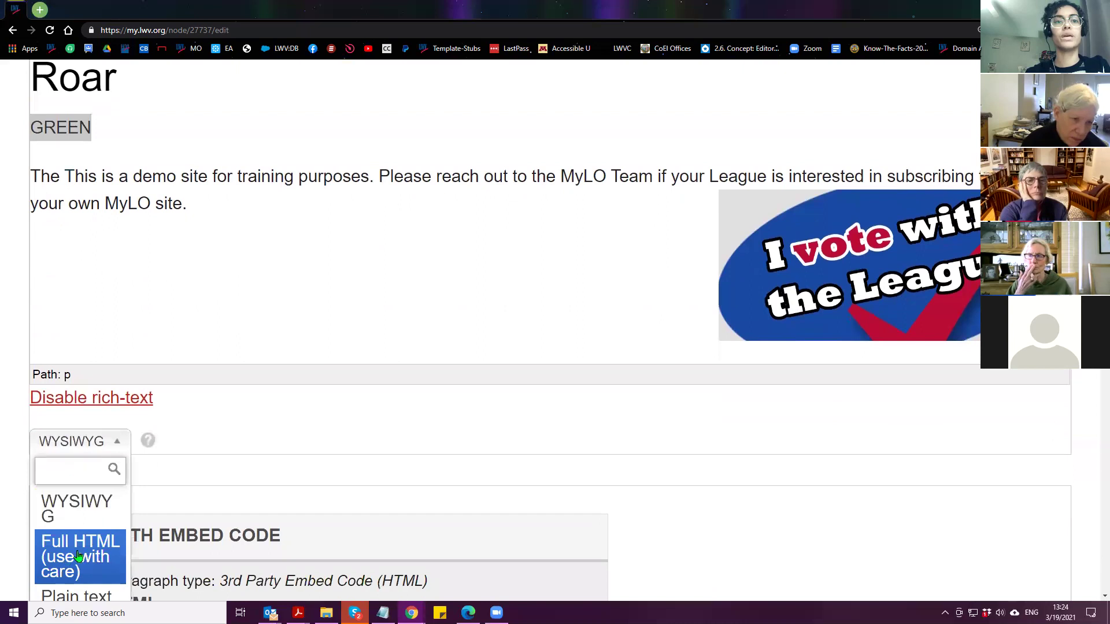
Switch to Full HTML, find GREEN in the source, and start replacing it with <hr>
click(75, 552)
scroll(246, 492, up, 3)
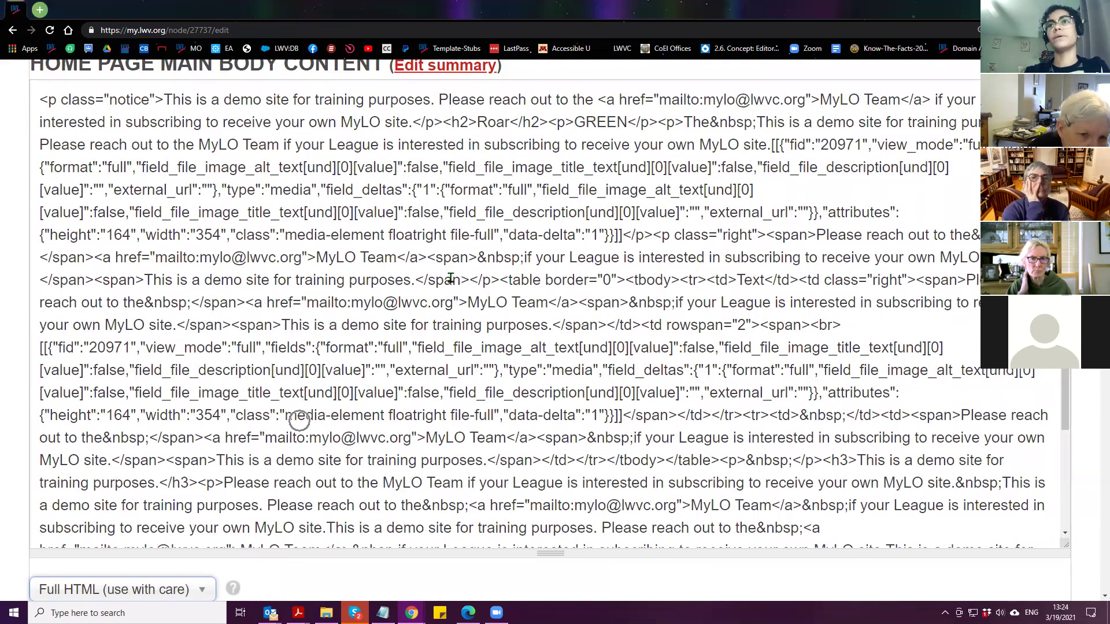
click(596, 125)
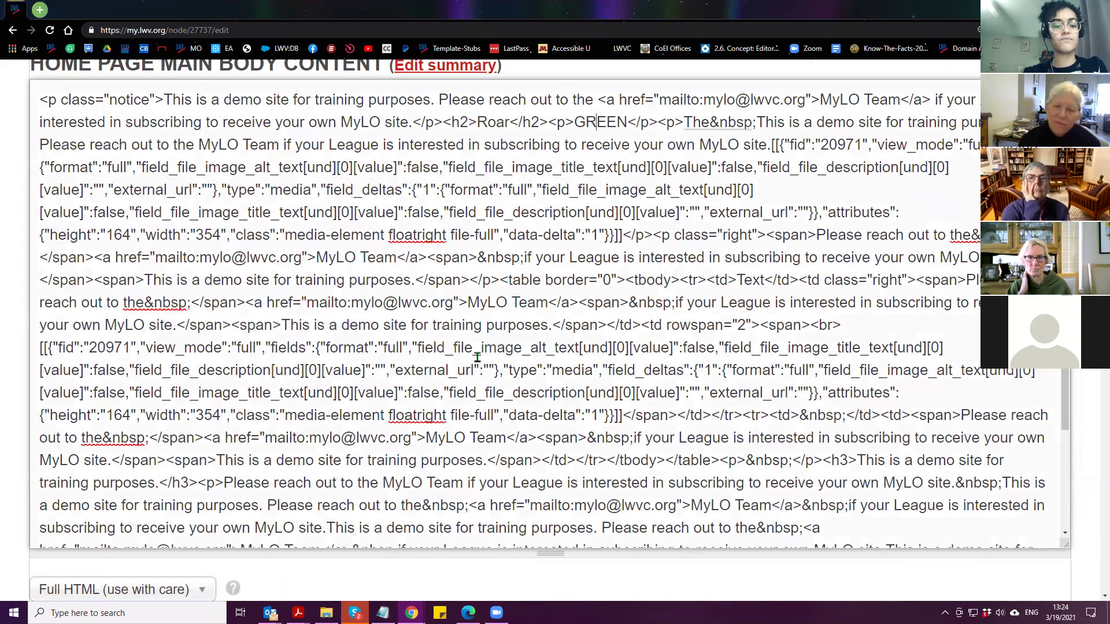
key(ctrl+f)
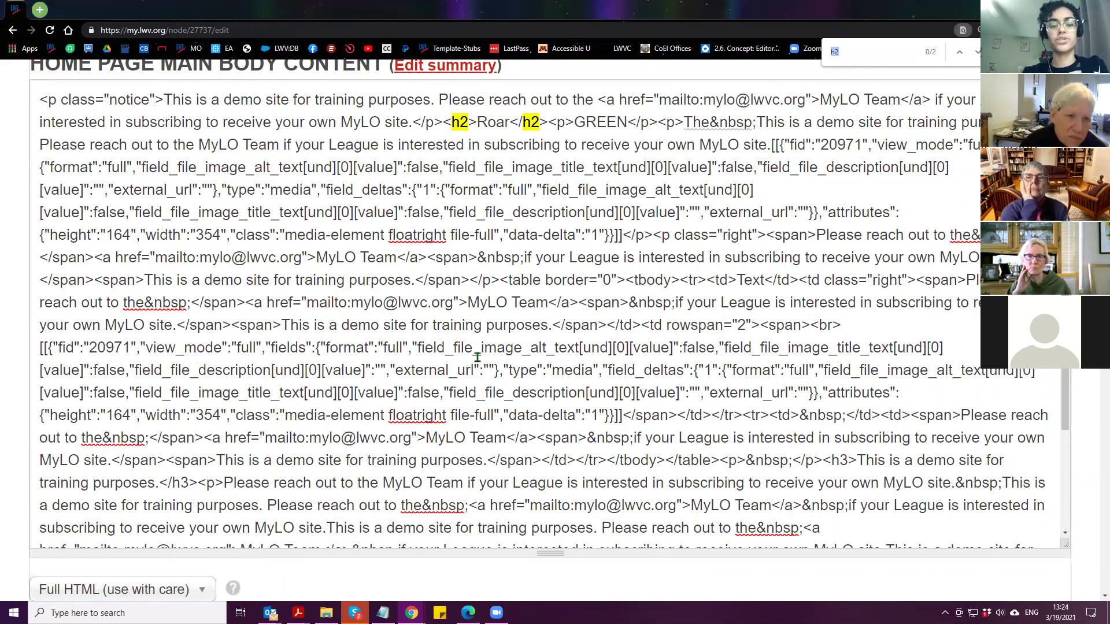
text(n)
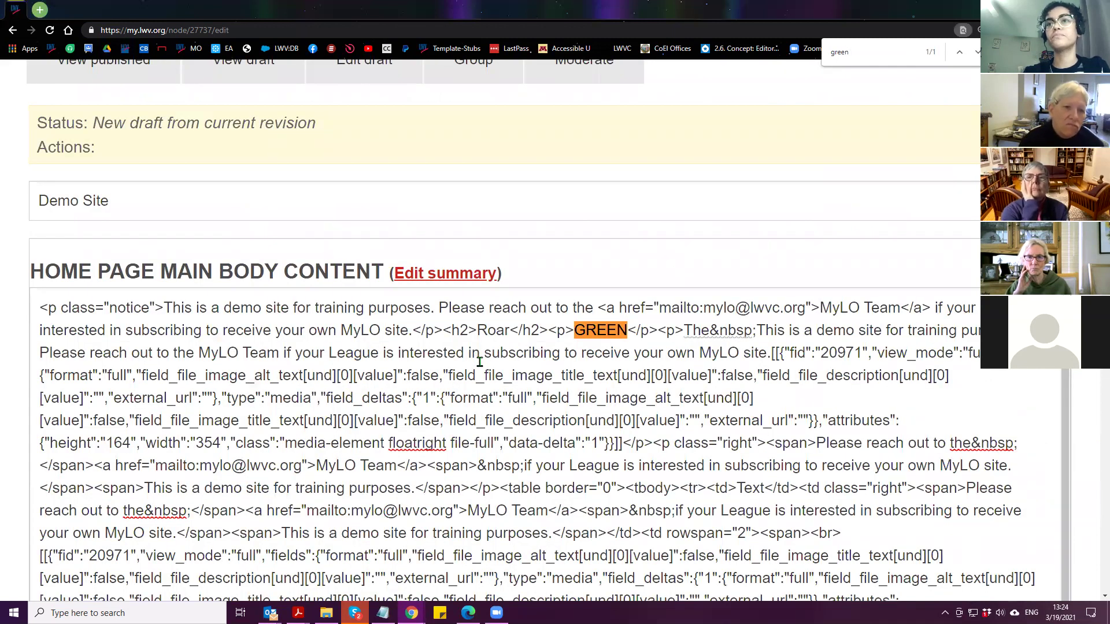
click(574, 330)
drag(574, 330, 626, 340)
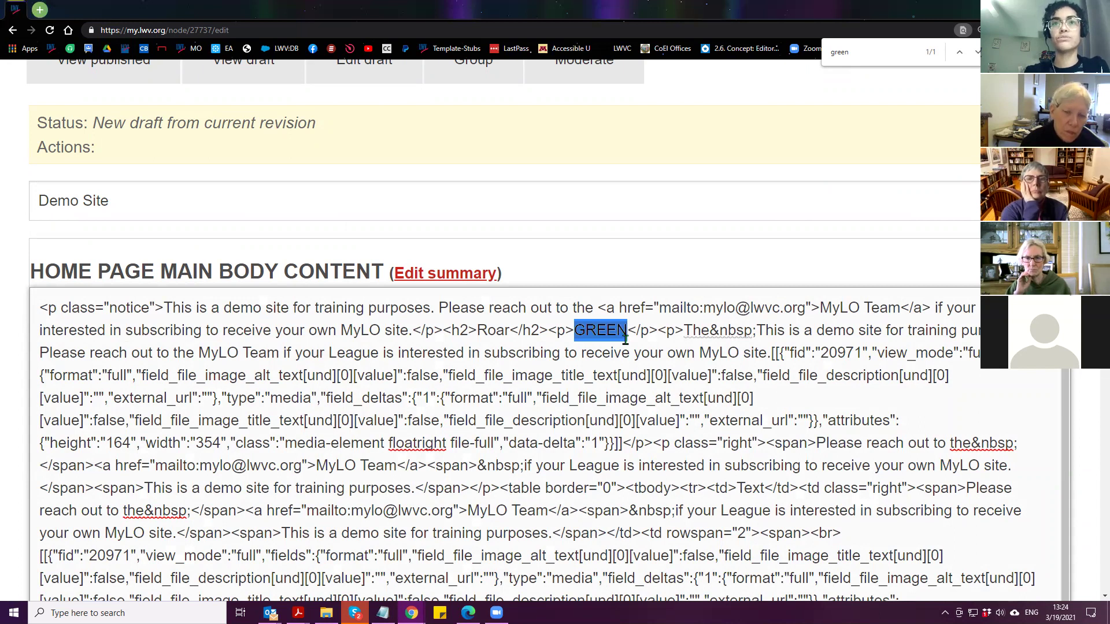
text(<)
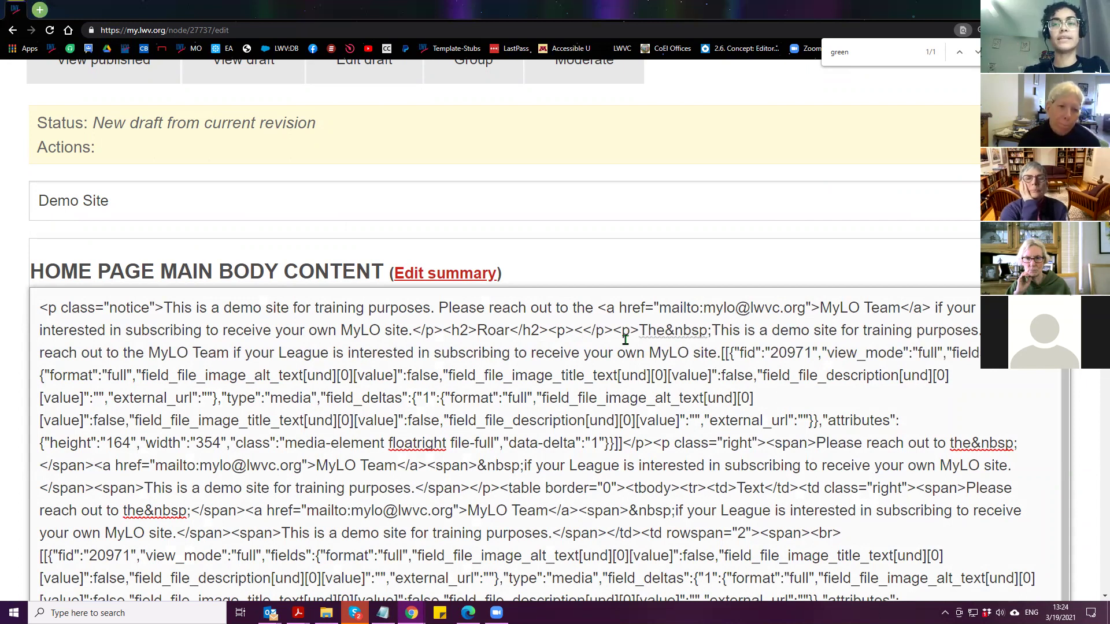
text(hr)
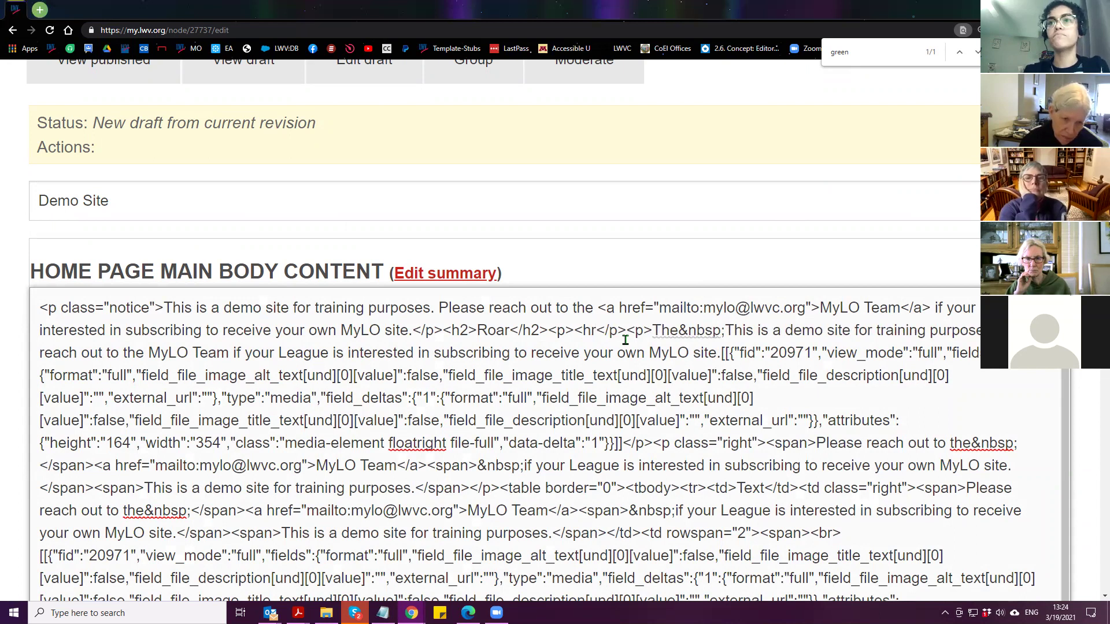
text(>)
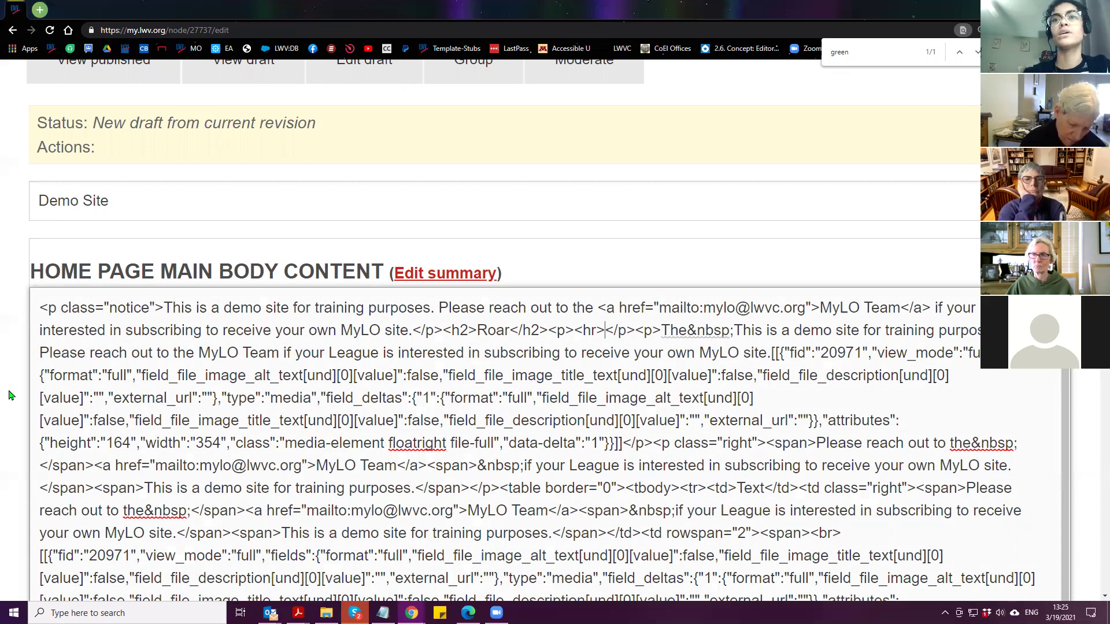
Scroll the body source to check the <hr> now replacing GREEN after Roar
scroll(8, 395, down, 2)
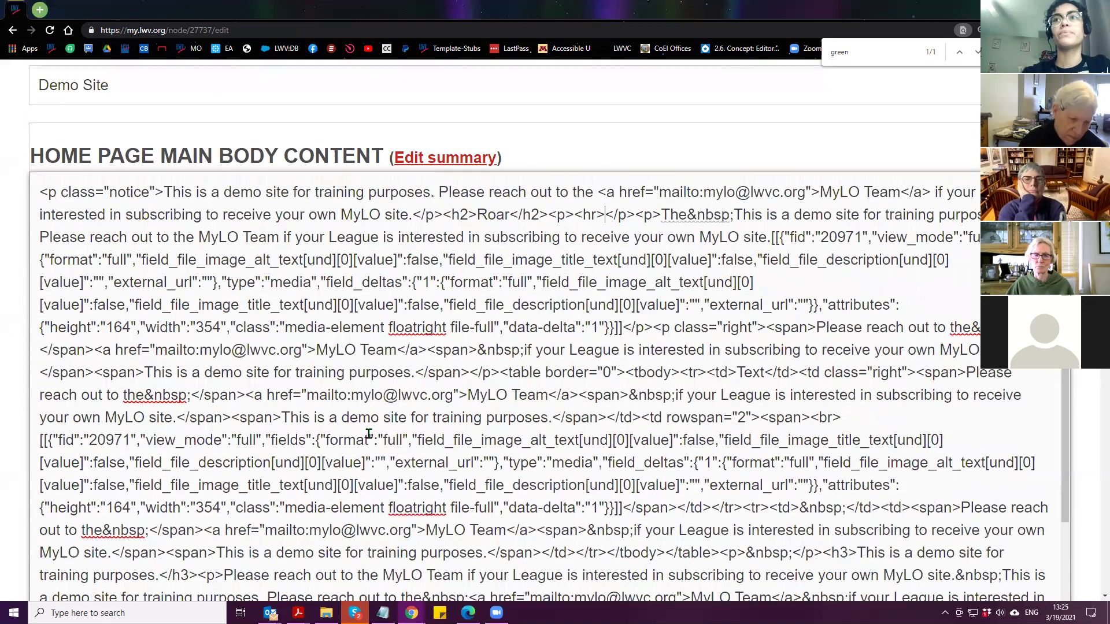
scroll(16, 401, down, 2)
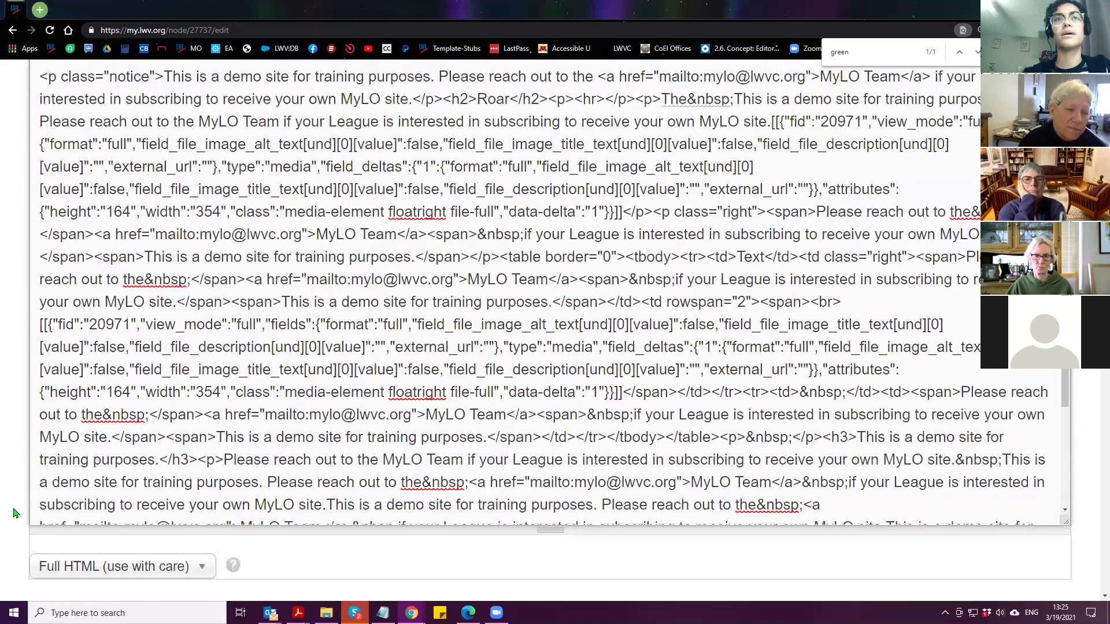
scroll(16, 513, up, 2)
scroll(92, 379, down, 2)
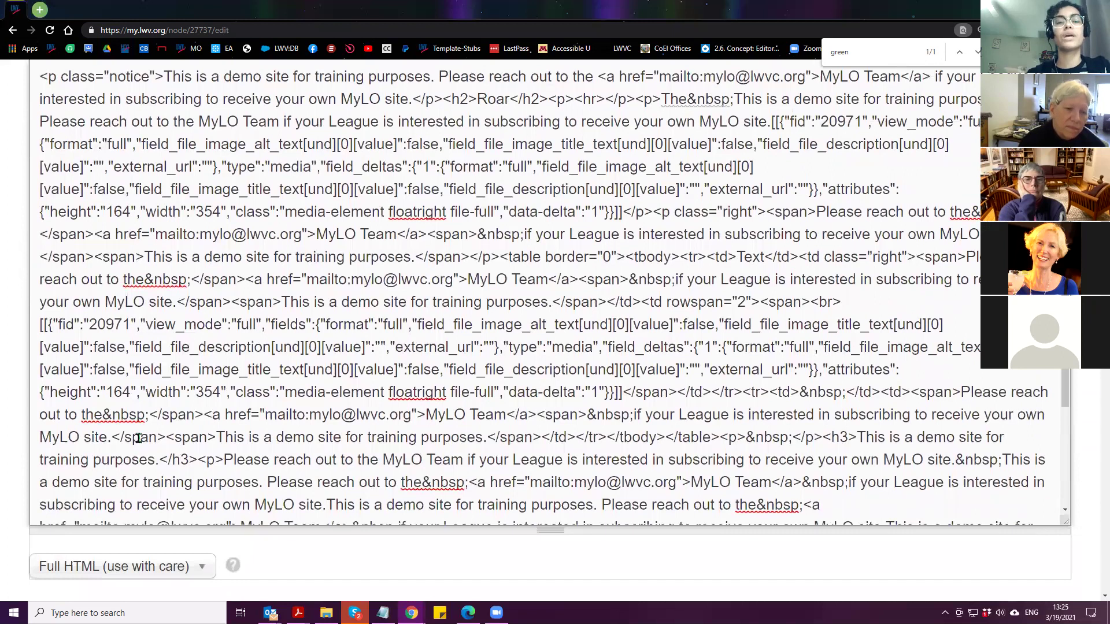
Switch the body field's text format to WYSIWYG rich-text editing
click(99, 571)
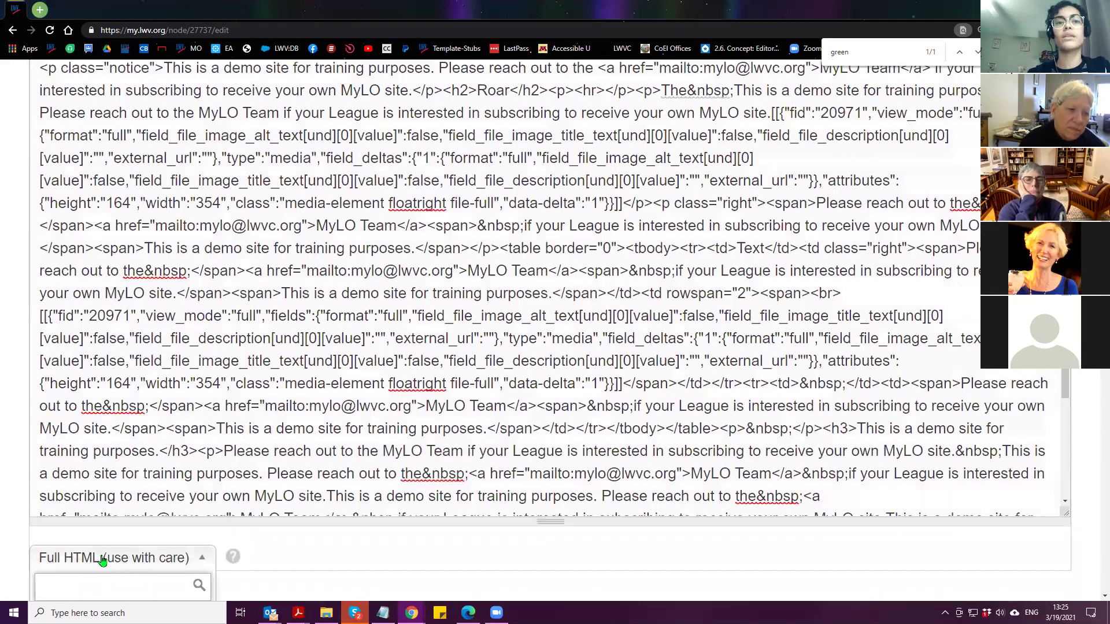
click(141, 560)
scroll(126, 479, down, 1)
scroll(126, 480, down, 5)
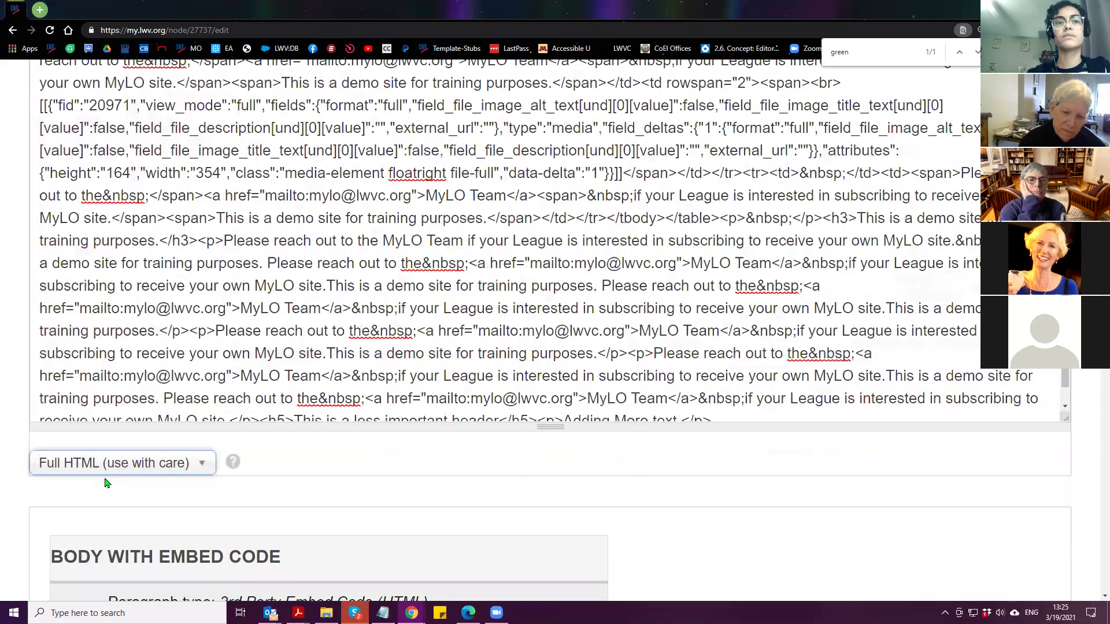
click(101, 460)
click(92, 503)
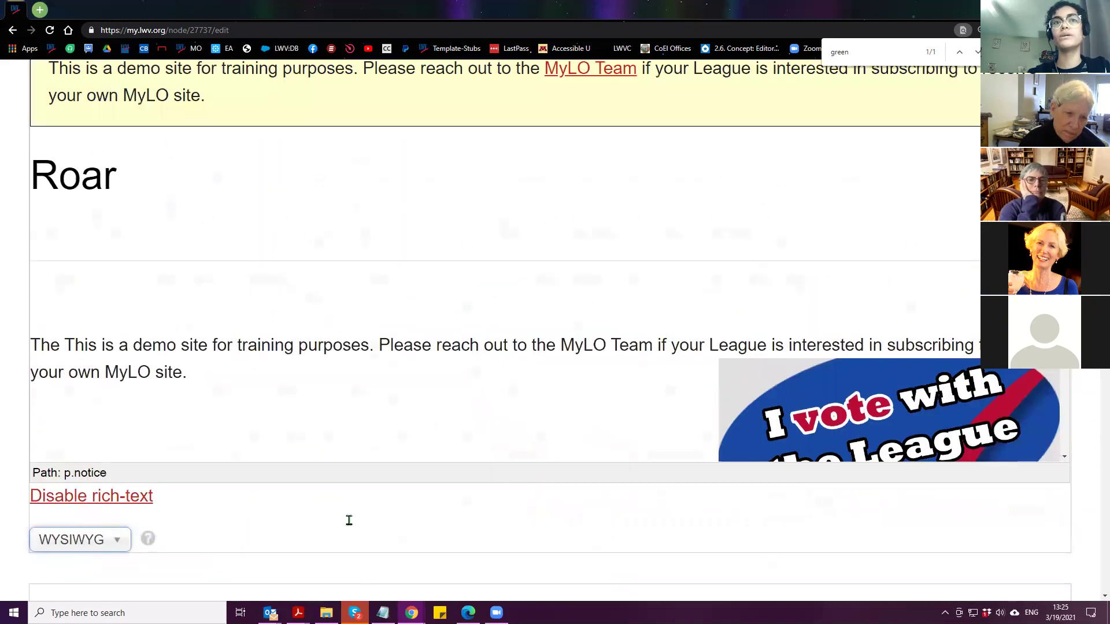
Delete the empty paragraph beneath the Roar heading, undoing once and deleting it again
click(141, 381)
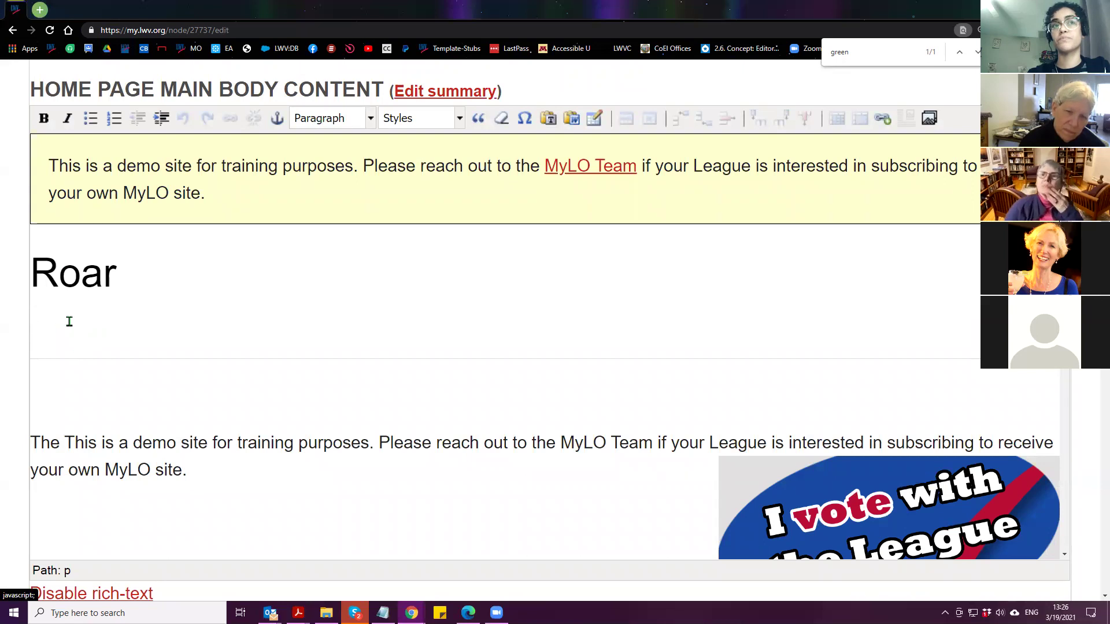
key(BackSpace)
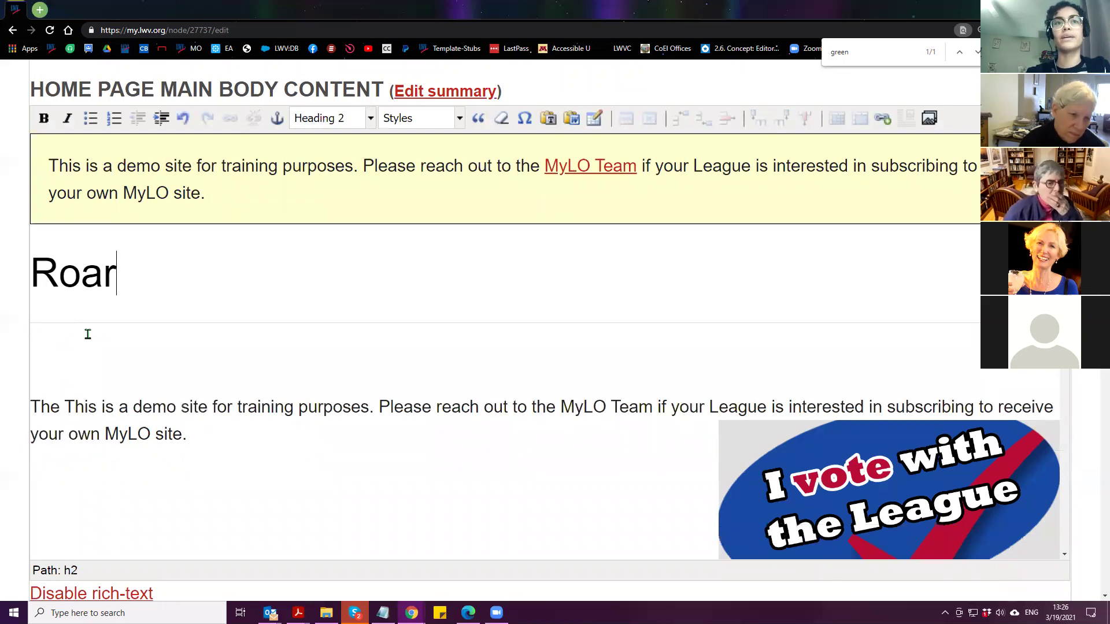
click(48, 355)
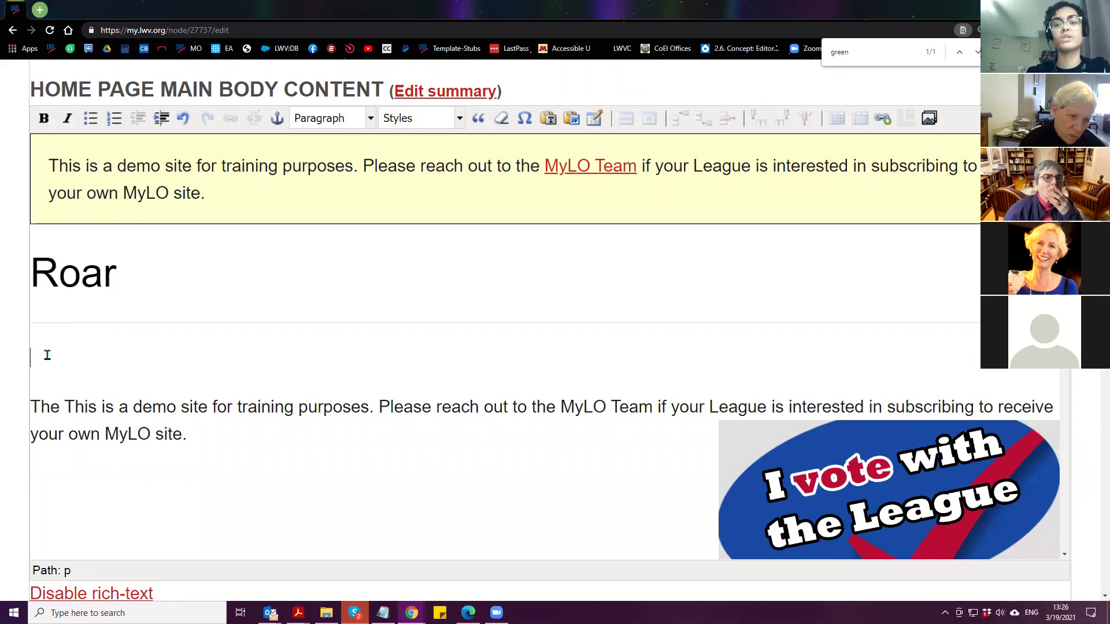
key(Delete)
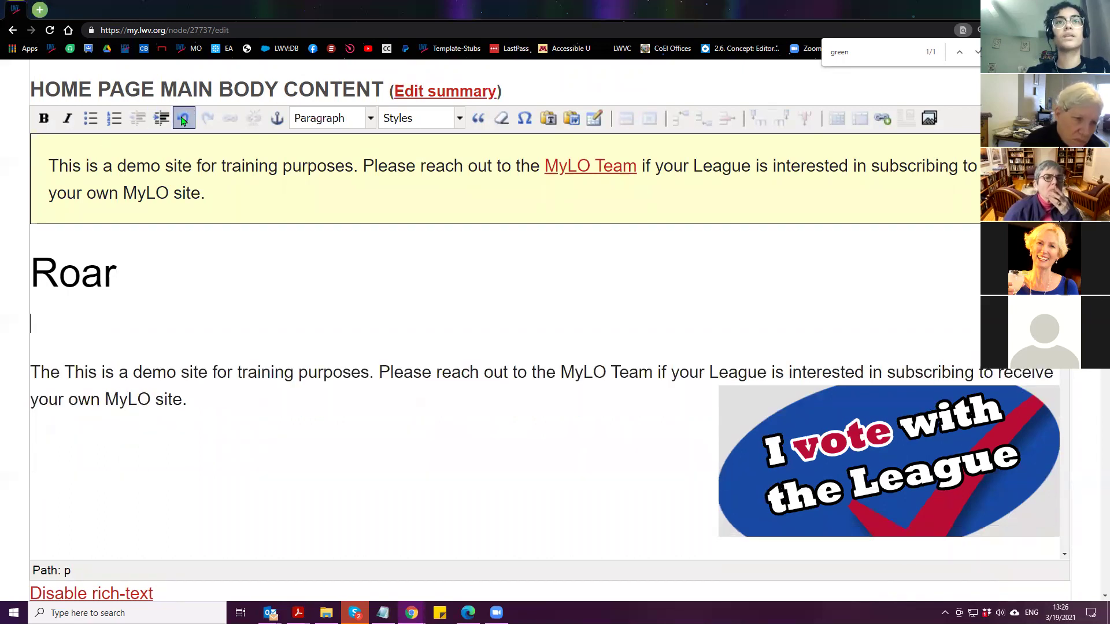
click(184, 120)
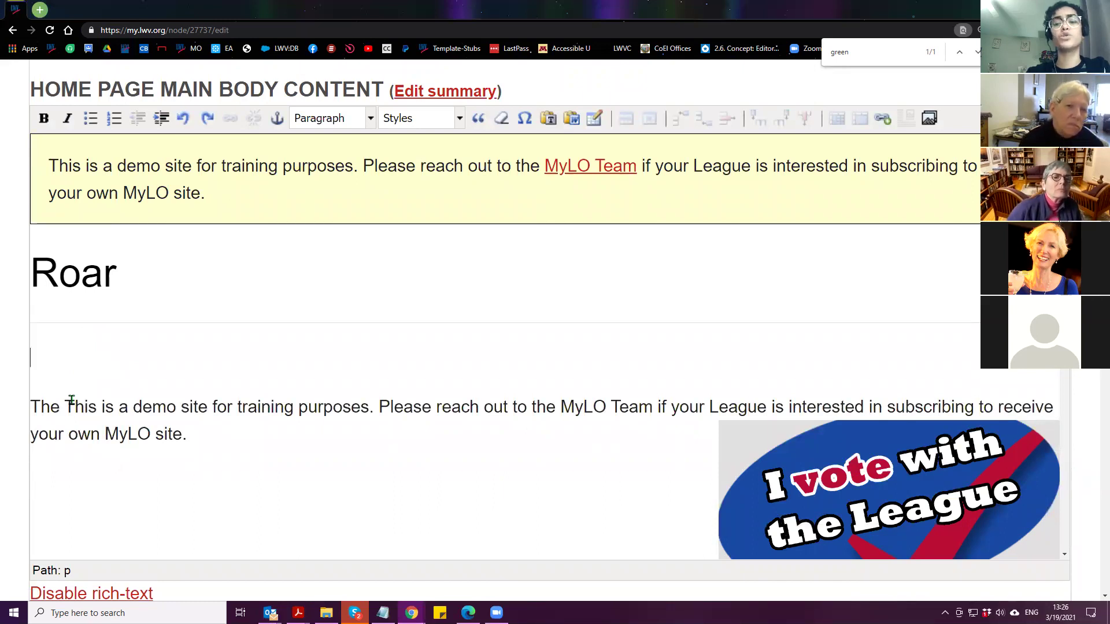
key(Delete)
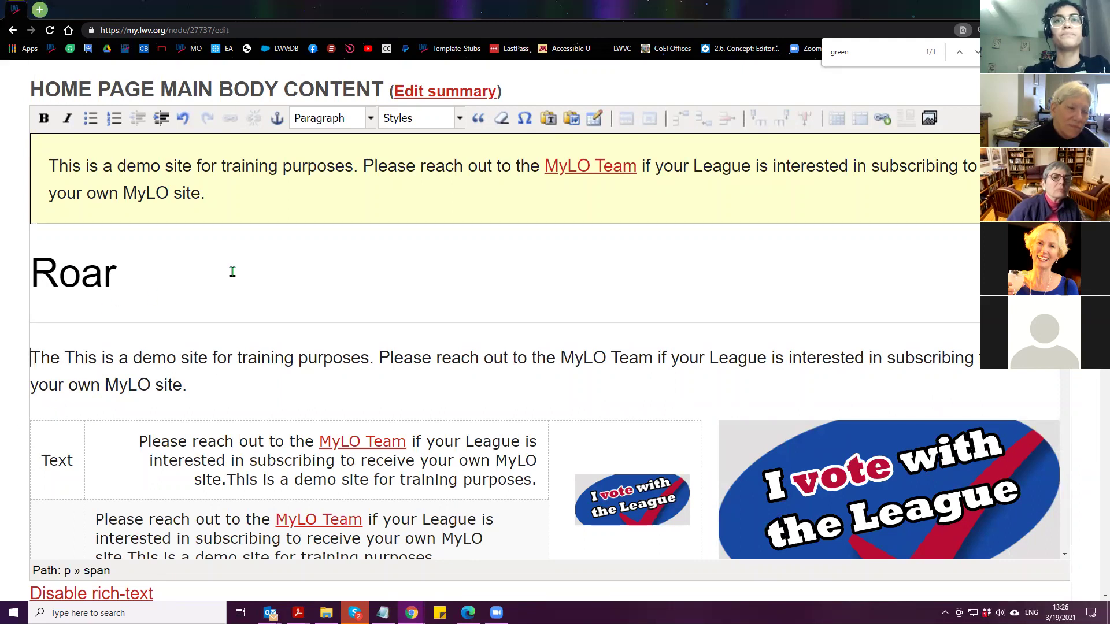
scroll(8, 474, down, 2)
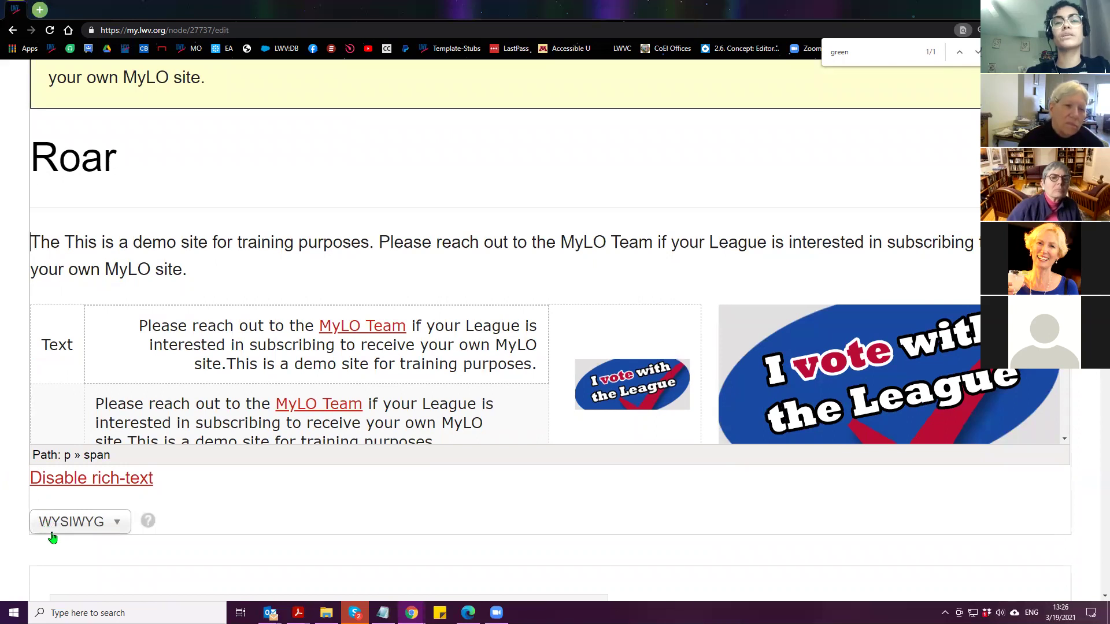
scroll(192, 542, up, 1)
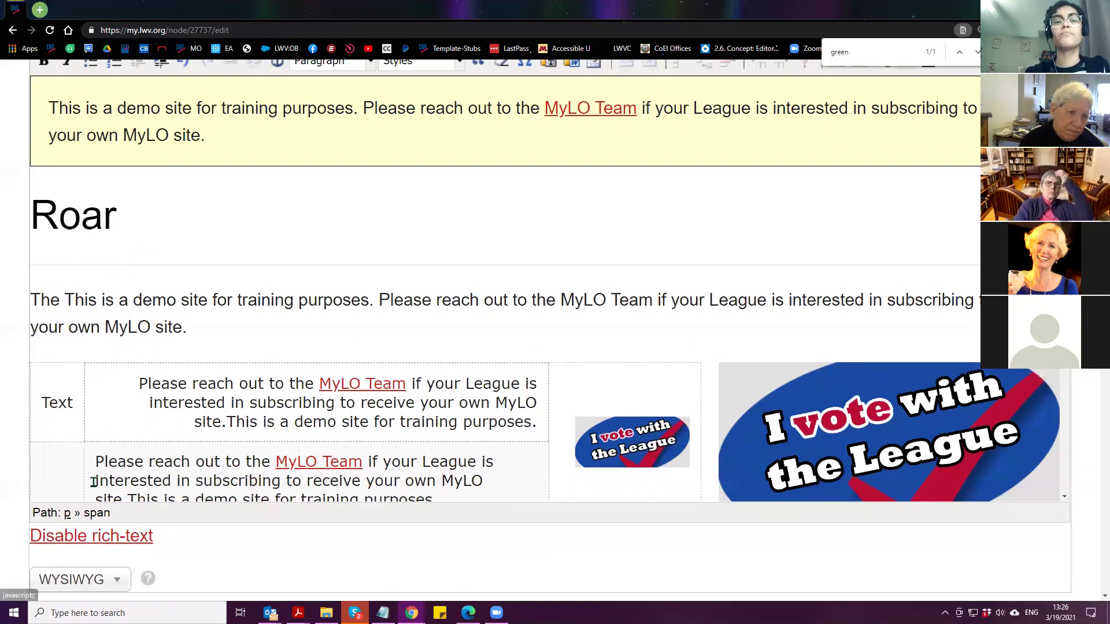
scroll(75, 499, down, 2)
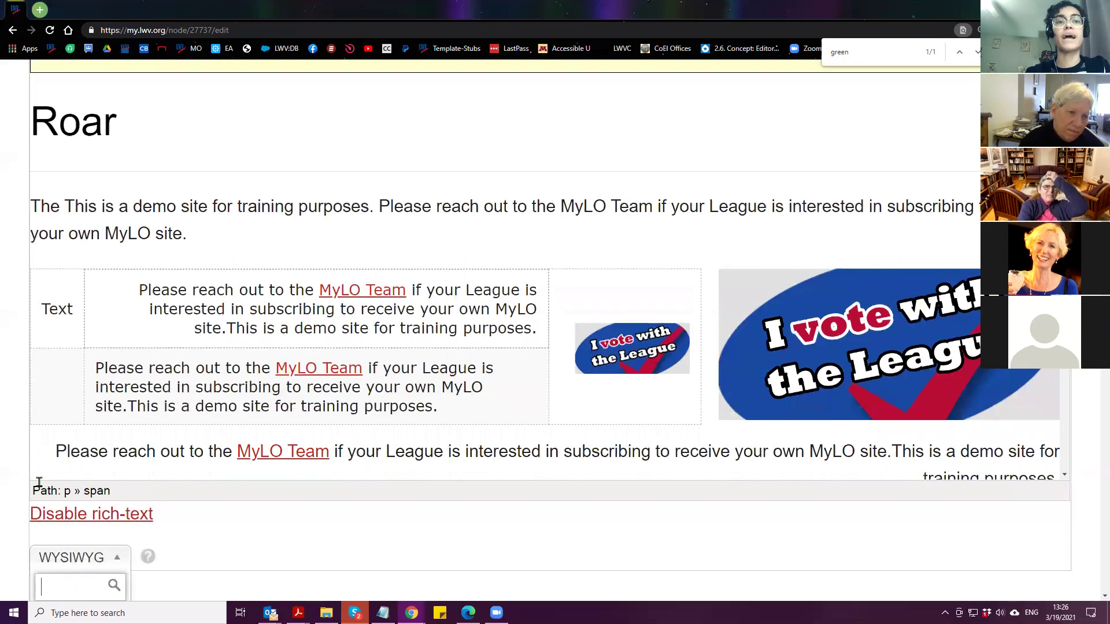
scroll(66, 474, down, 4)
Set the body format to 'Full HTML (use with care)' and save the page as a draft
click(62, 559)
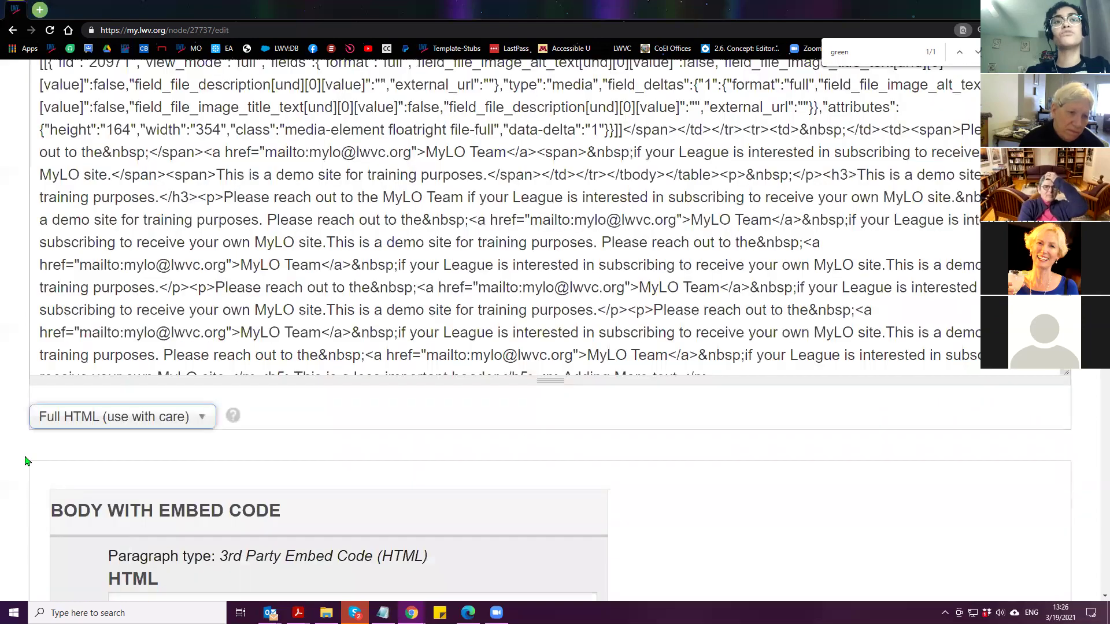
scroll(9, 494, up, 4)
scroll(194, 446, up, 5)
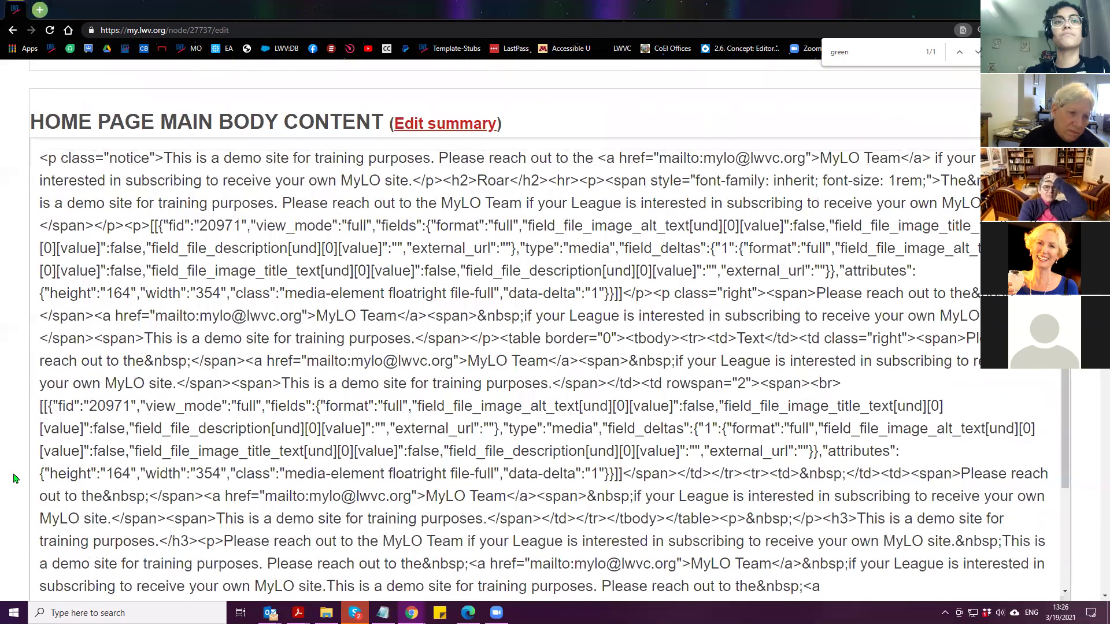
scroll(20, 478, down, 4)
scroll(14, 478, down, 20)
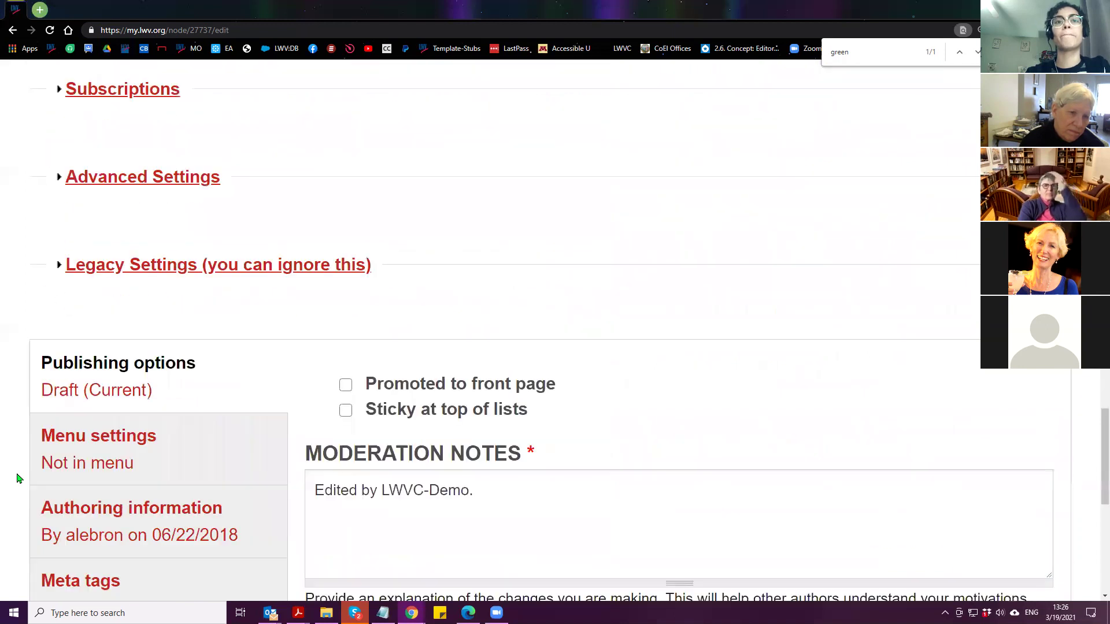
scroll(64, 483, down, 3)
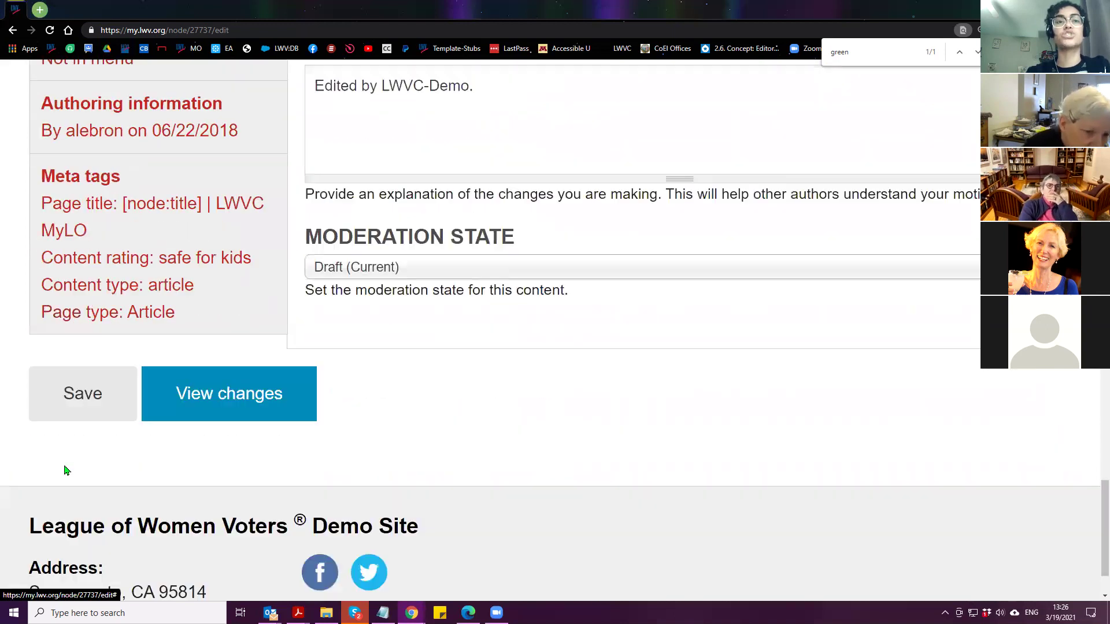
click(82, 407)
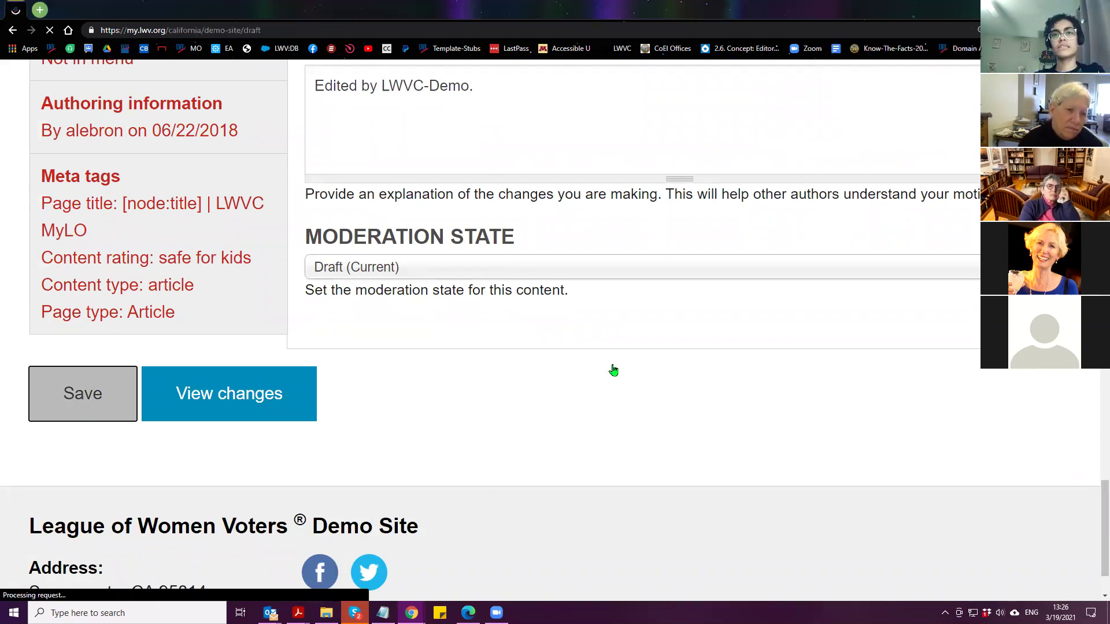
scroll(547, 361, down, 11)
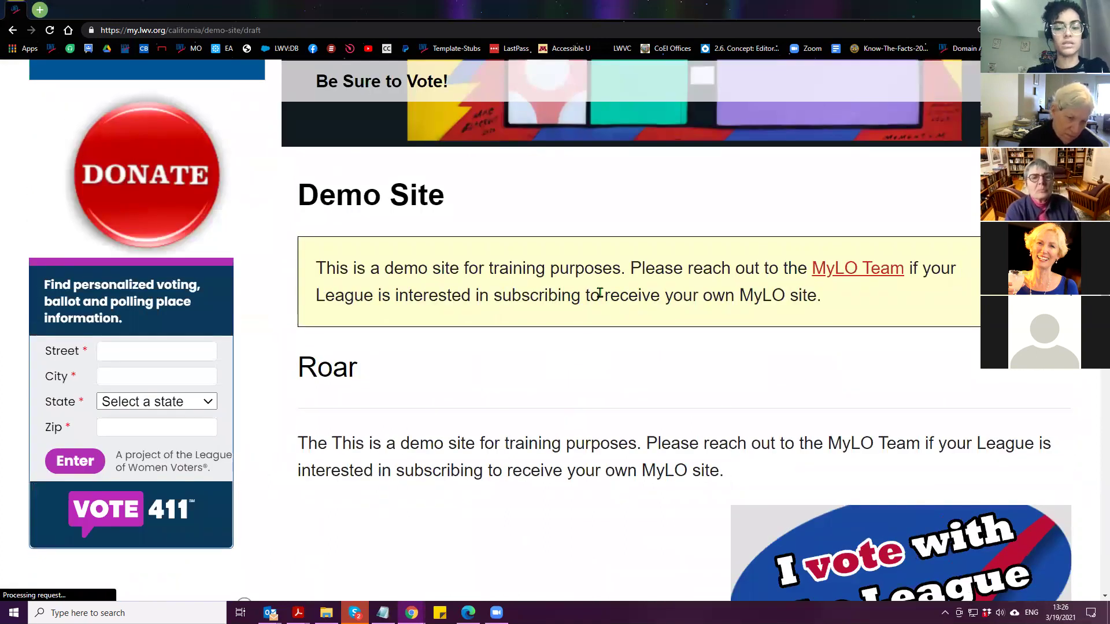
key(ctrl+minus)
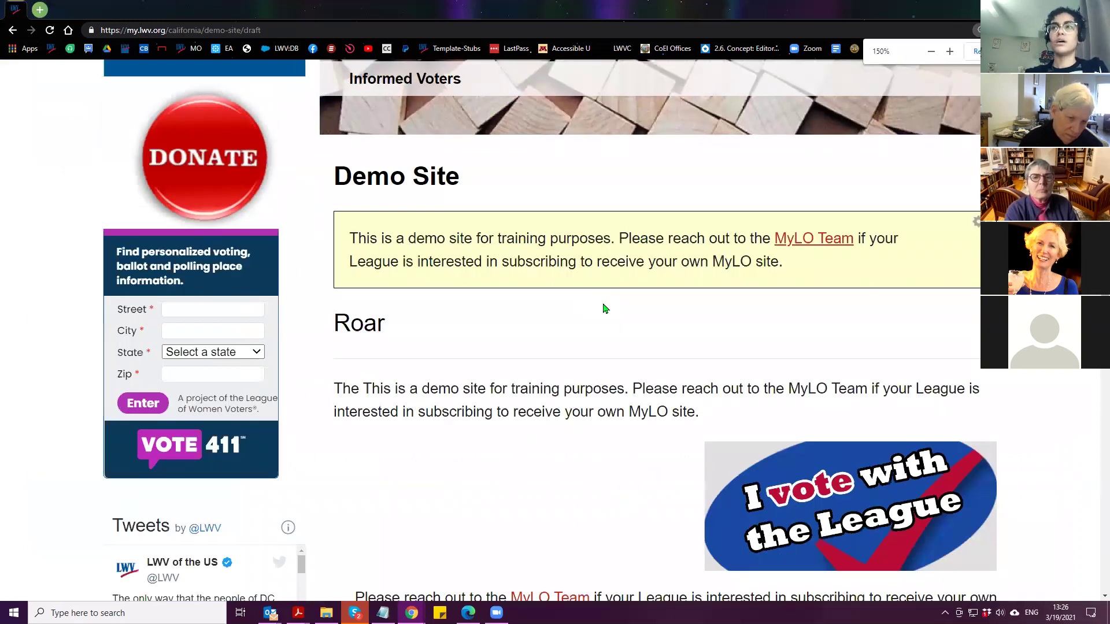
scroll(555, 345, up, 2)
scroll(554, 347, up, 1)
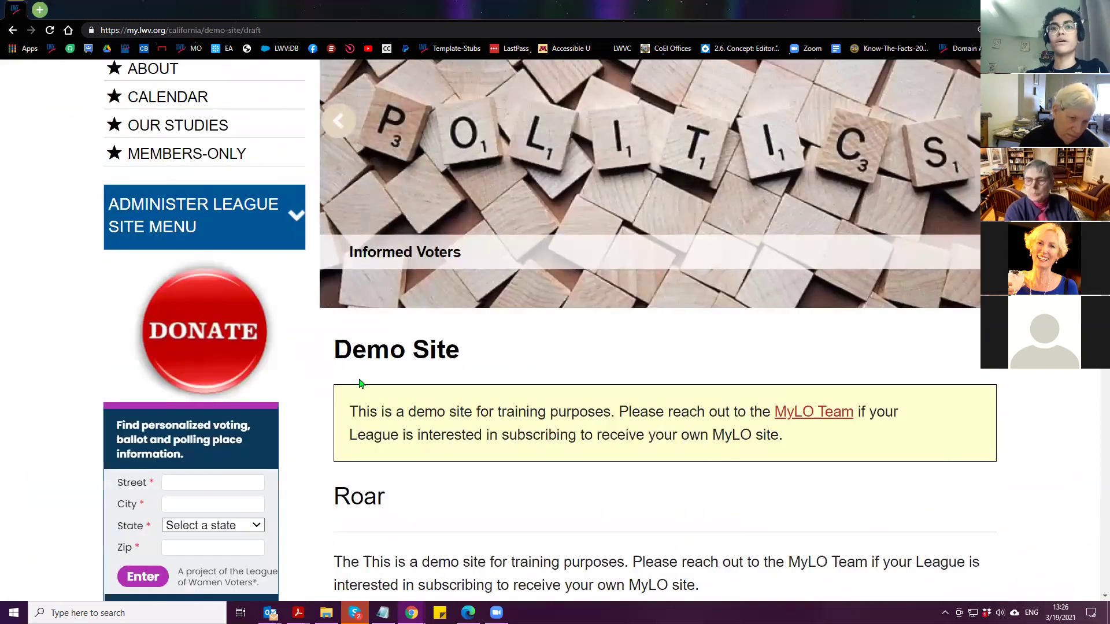
scroll(960, 416, down, 3)
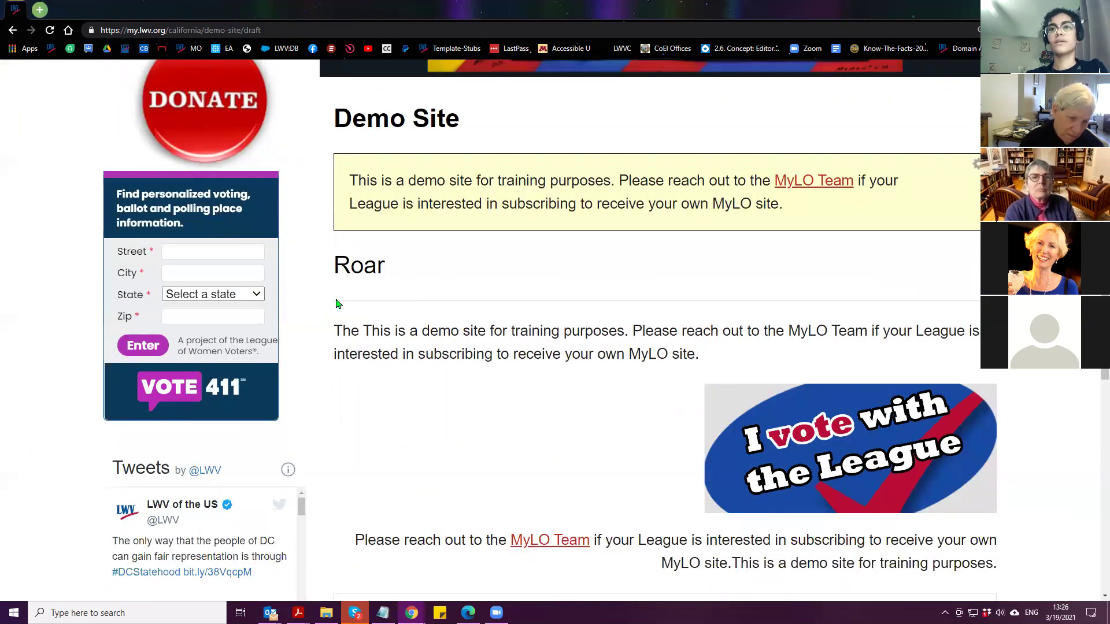
scroll(339, 310, down, 4)
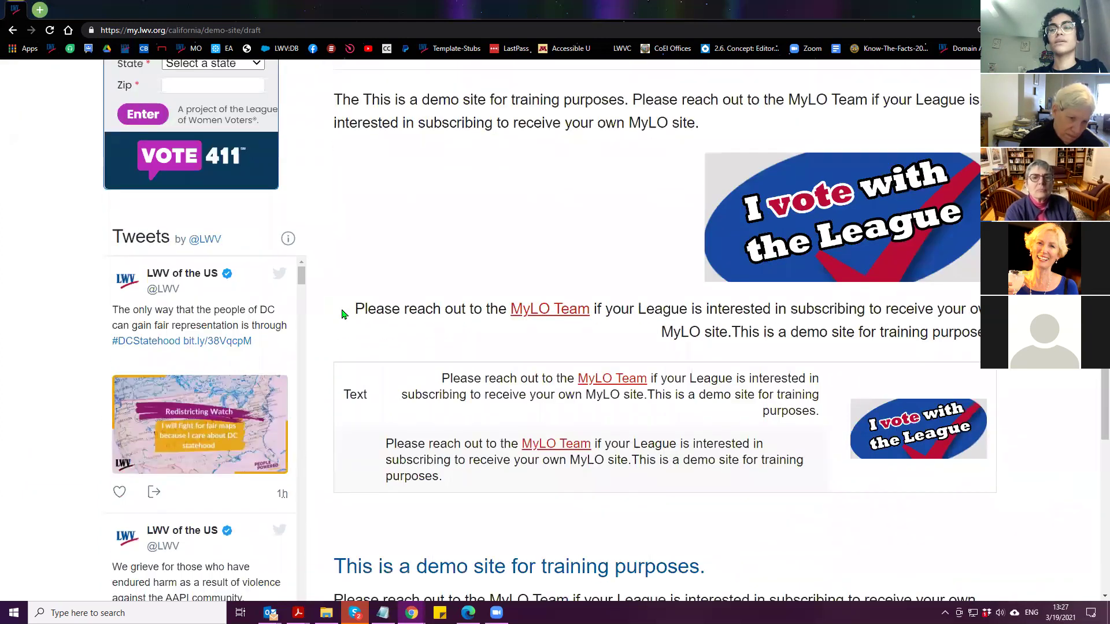
scroll(344, 314, down, 3)
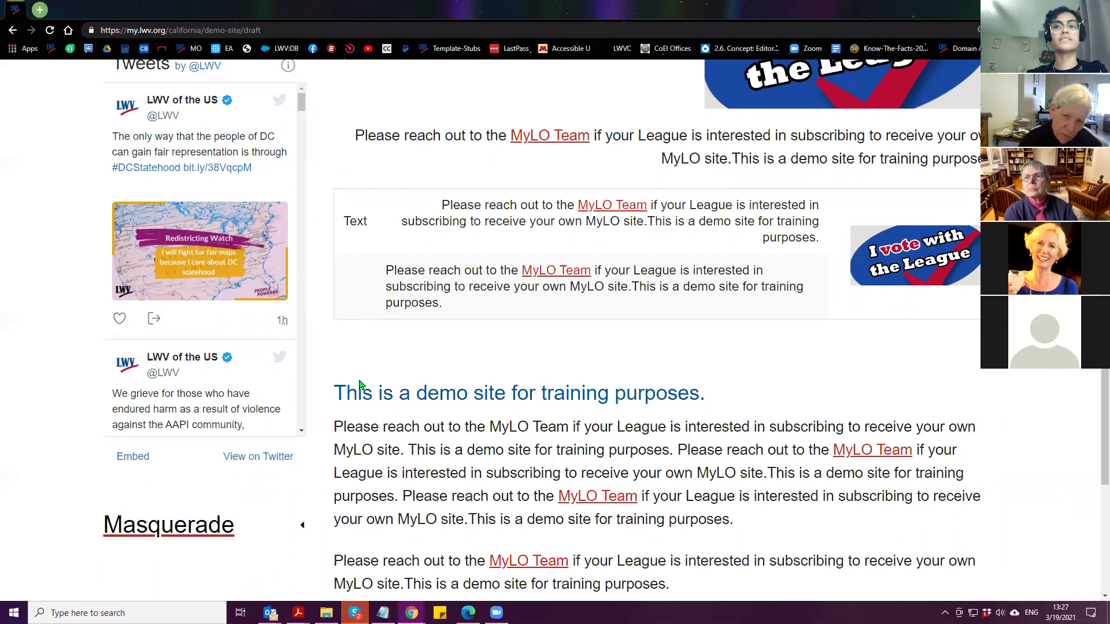
scroll(542, 427, up, 5)
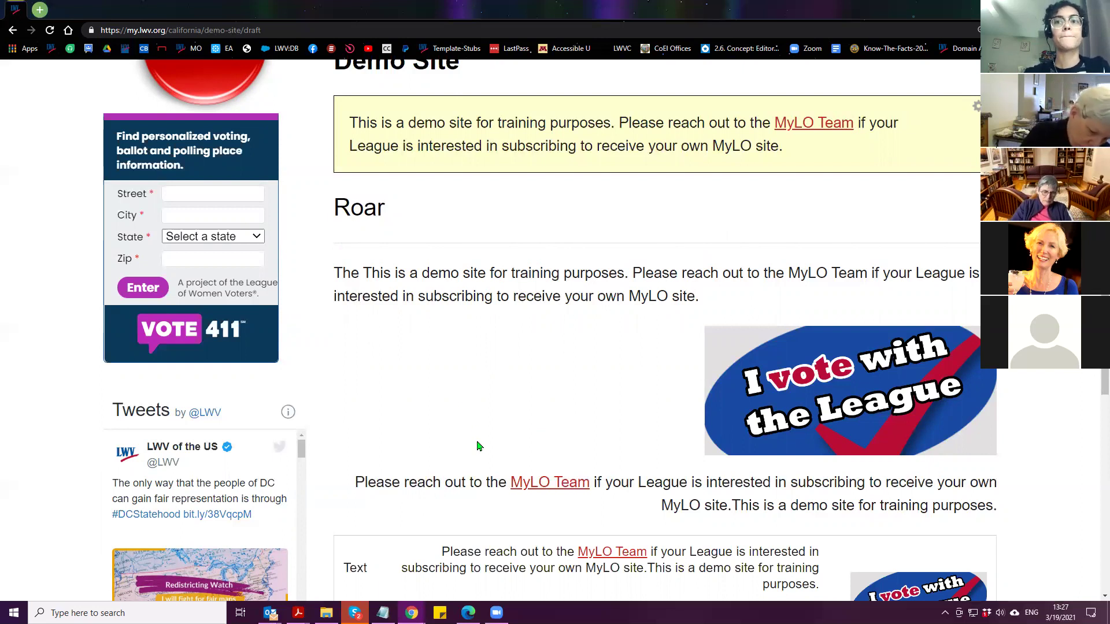
scroll(471, 451, up, 9)
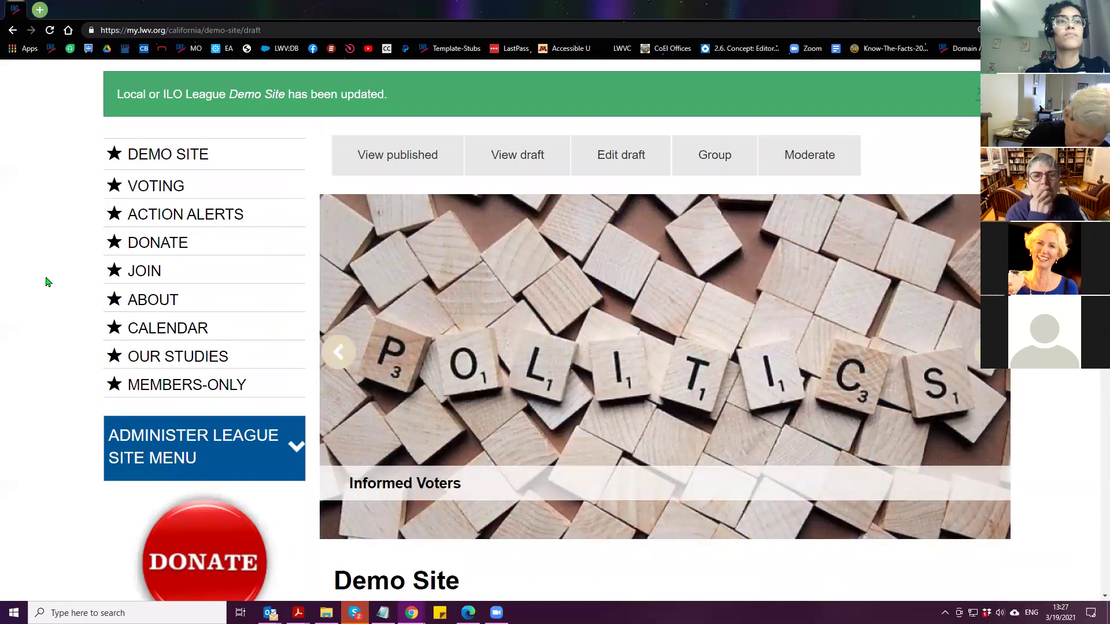
click(383, 613)
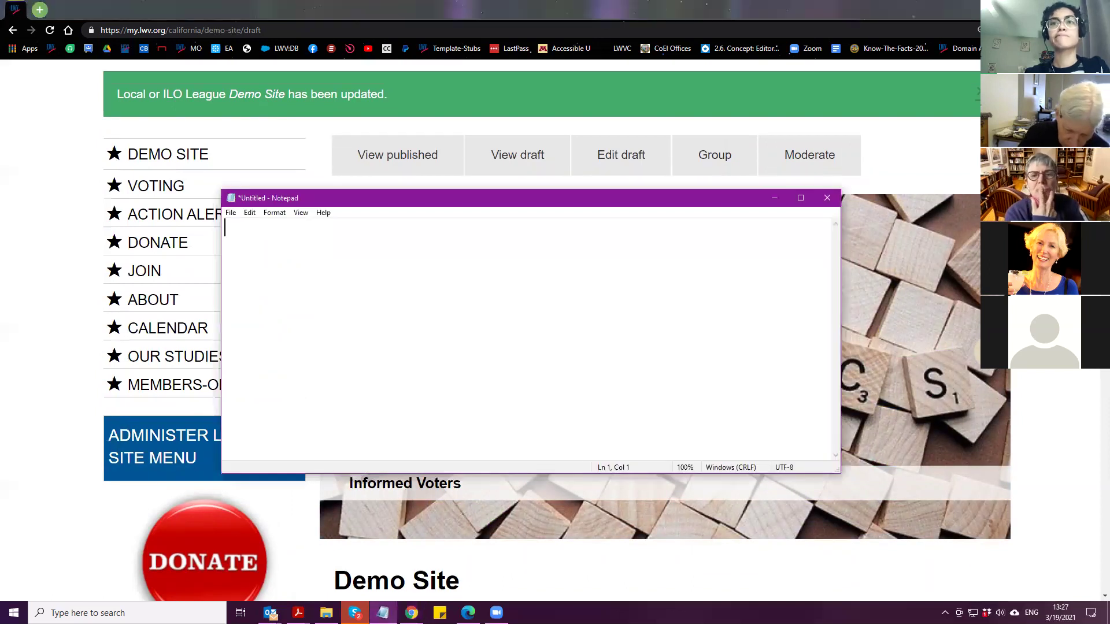
text(<hr>)
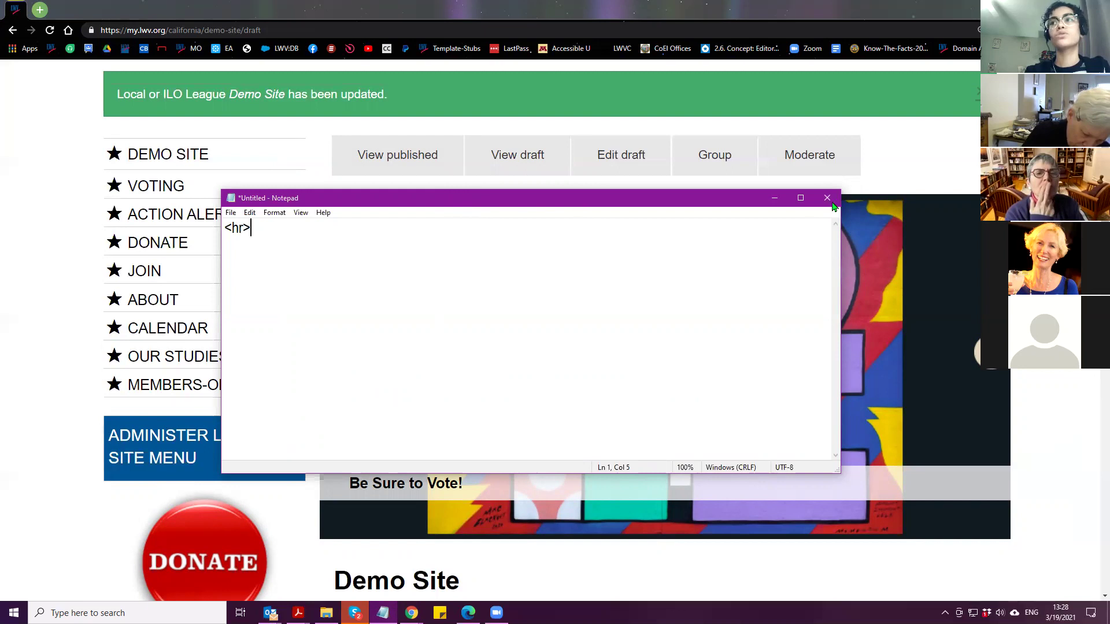
click(835, 201)
click(572, 305)
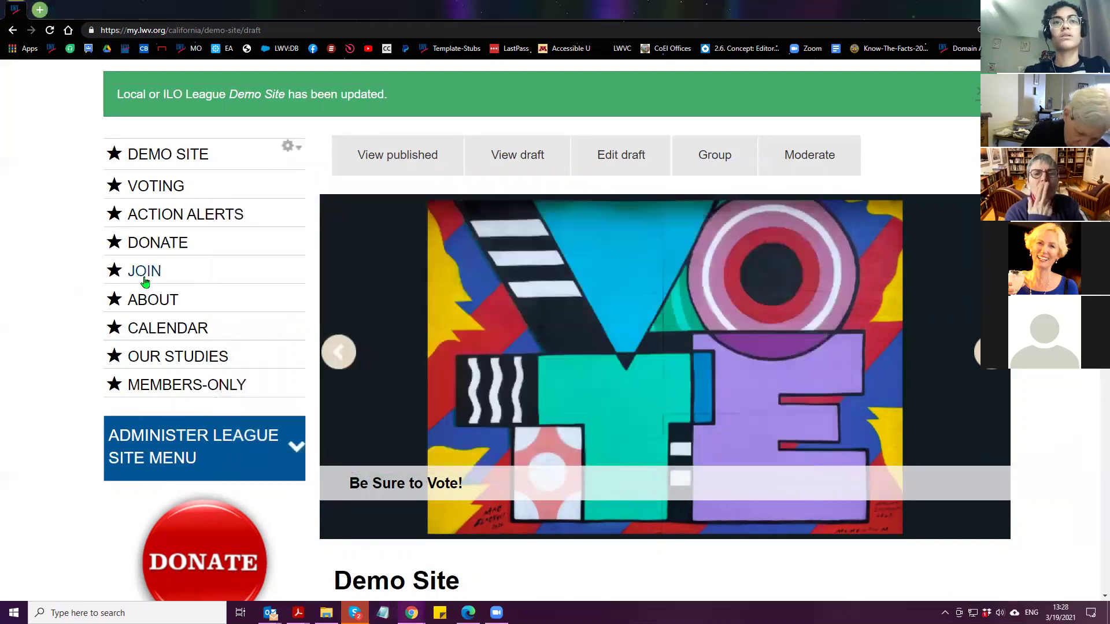
Go from the About Us page to the Join page and open its Edit draft tab
click(154, 243)
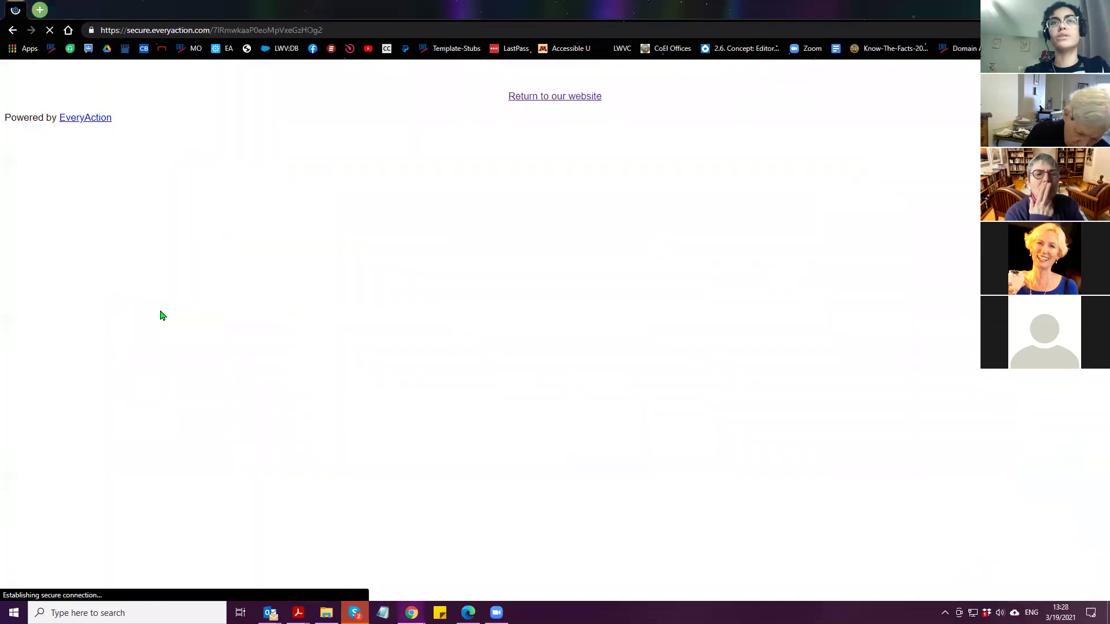
key(alt+Left)
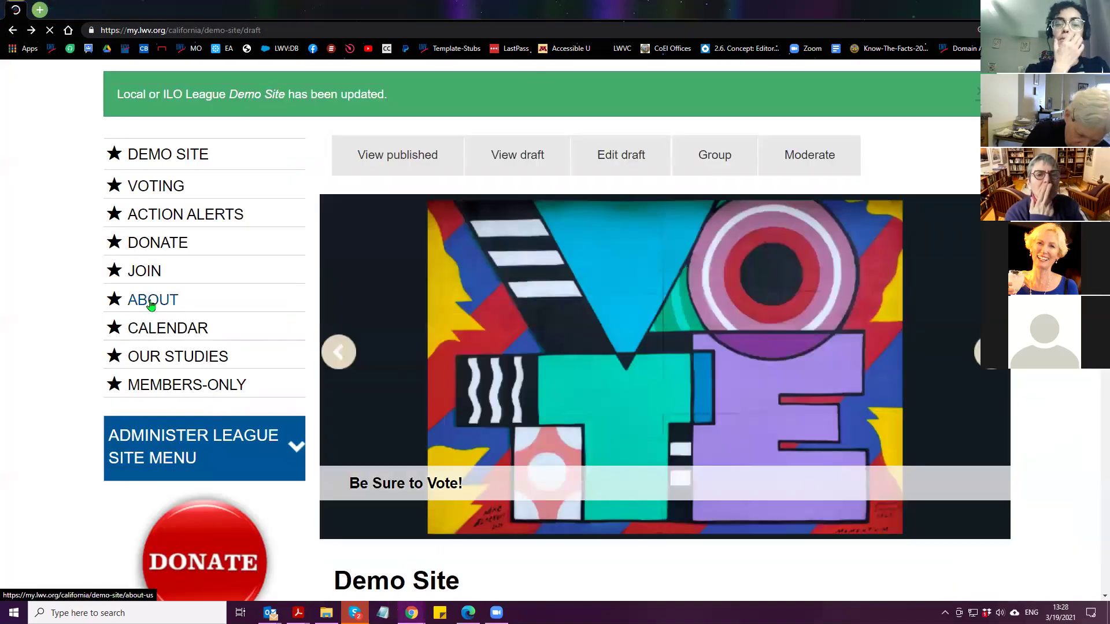
click(151, 306)
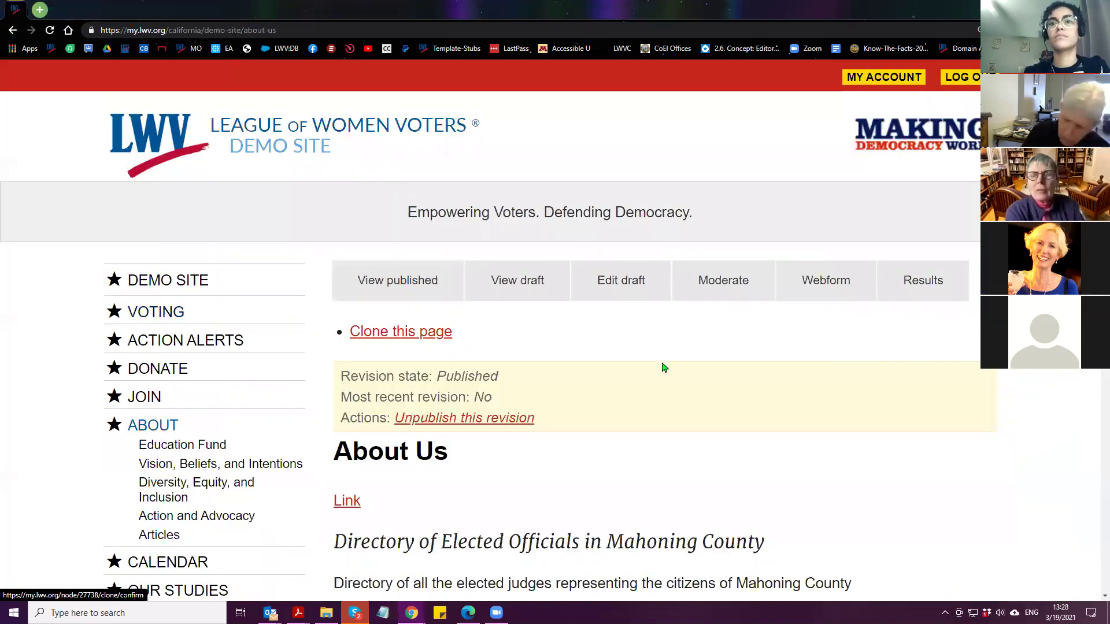
scroll(659, 359, down, 4)
scroll(655, 376, down, 2)
scroll(538, 186, up, 4)
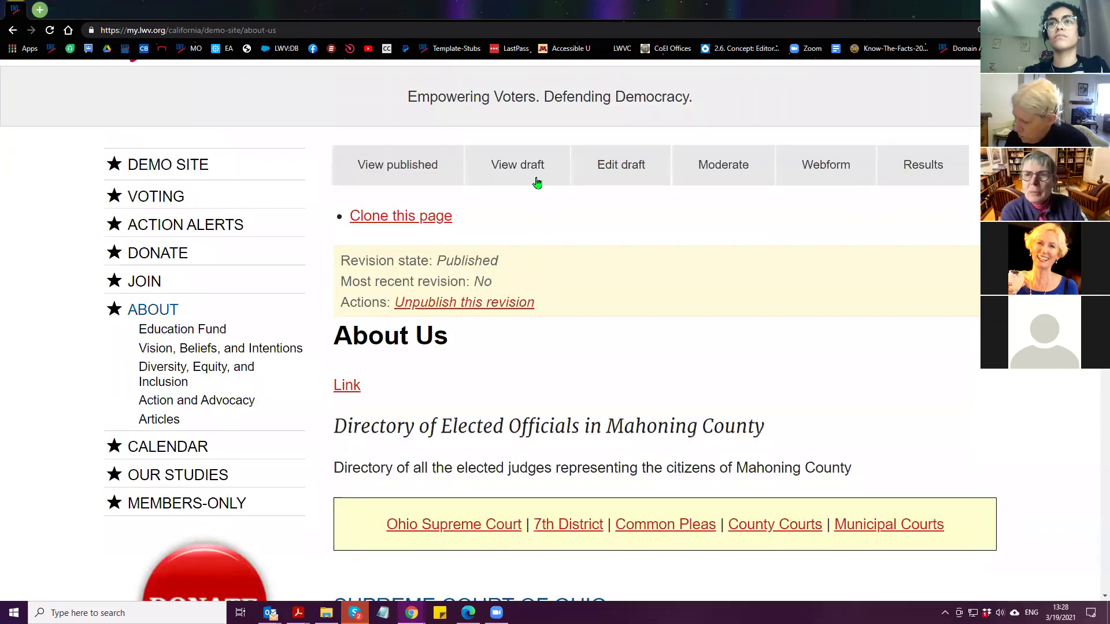
click(144, 283)
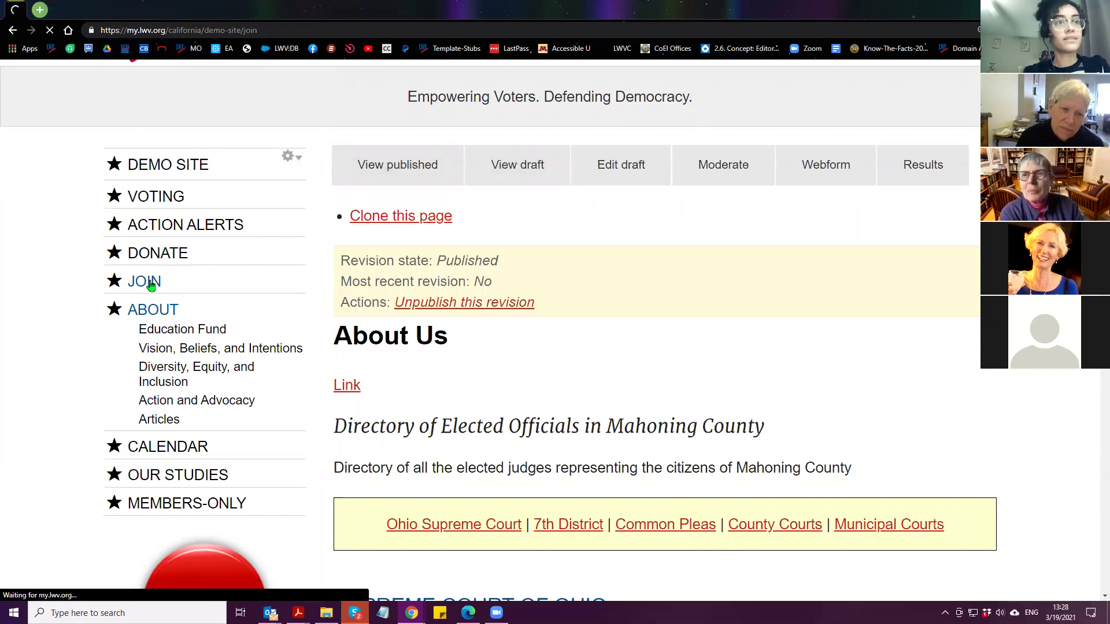
scroll(609, 292, down, 1)
click(623, 226)
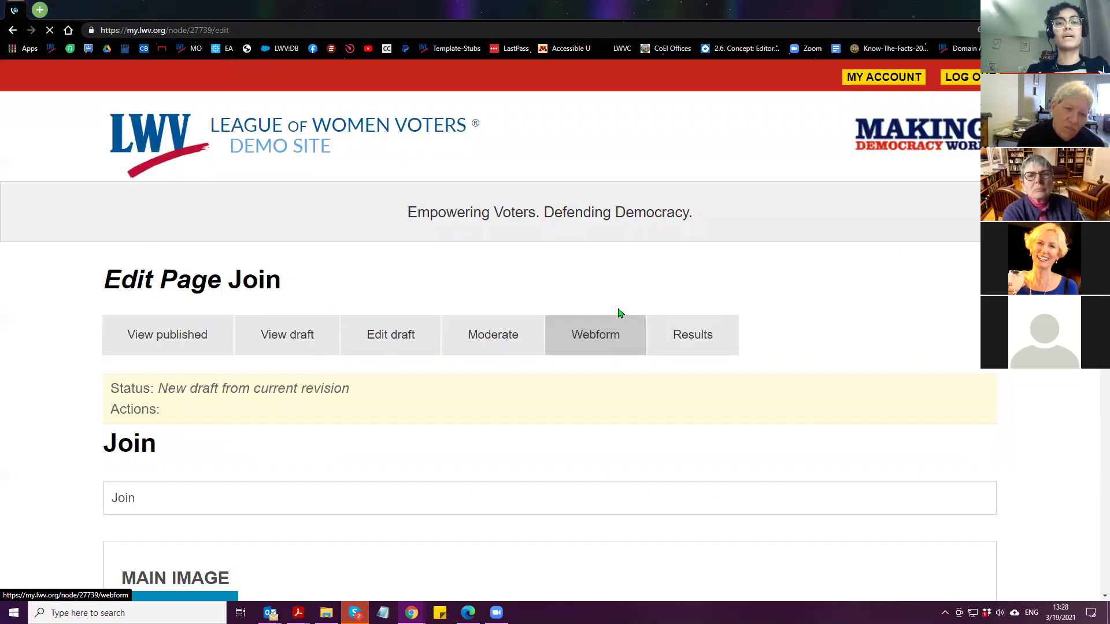
Type 'Igloo' on the empty line between the two Join buttons, then disable rich-text
scroll(89, 357, down, 4)
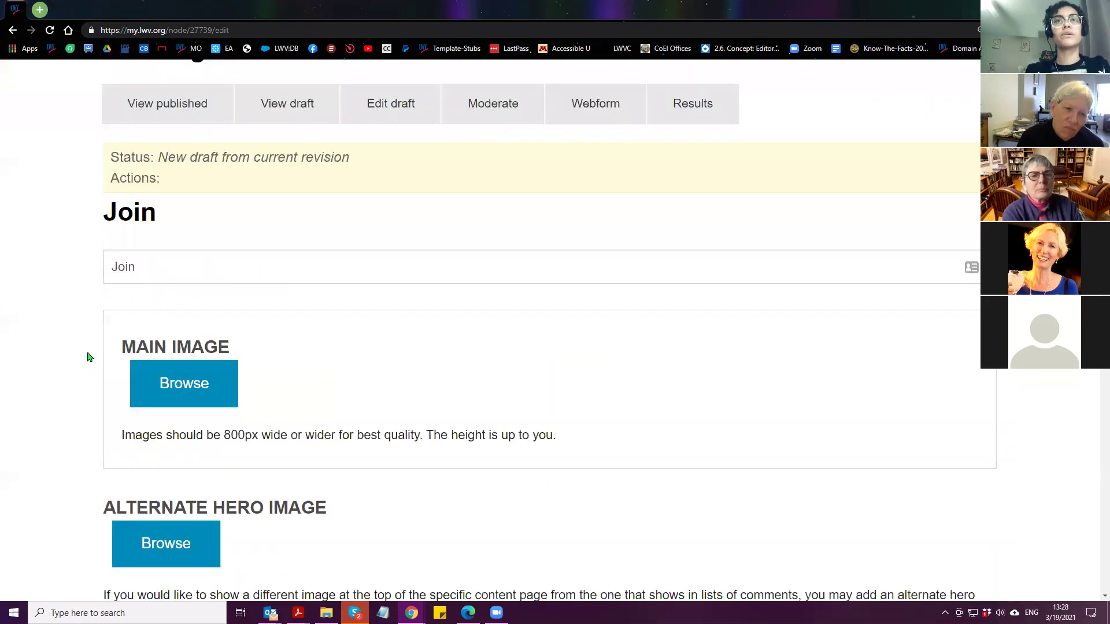
scroll(88, 357, down, 1)
scroll(93, 362, down, 3)
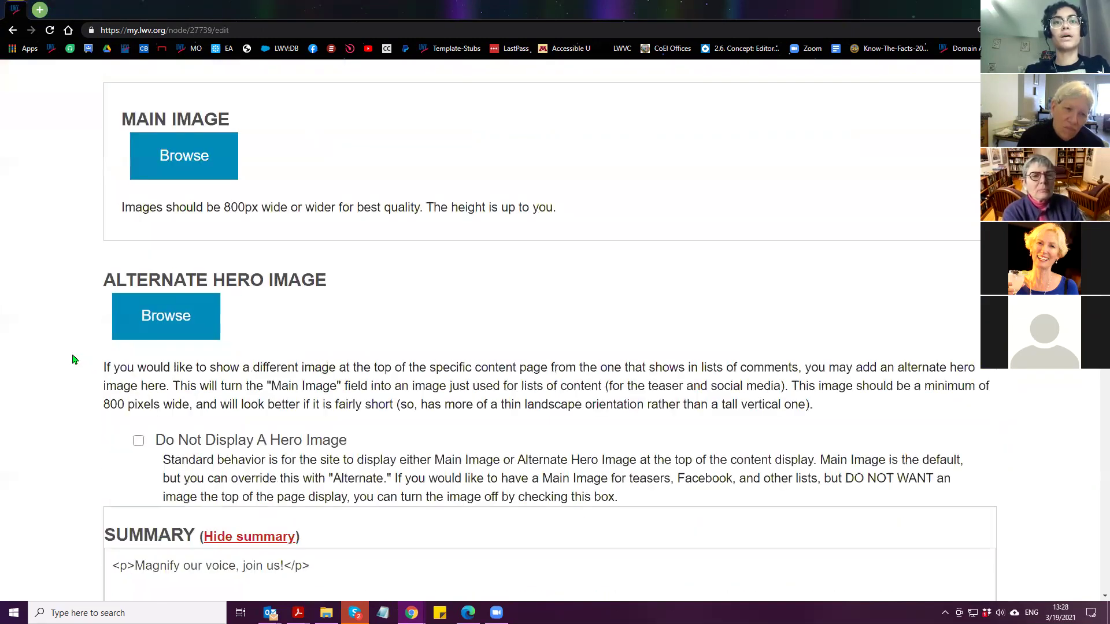
scroll(74, 361, down, 1)
scroll(69, 369, down, 7)
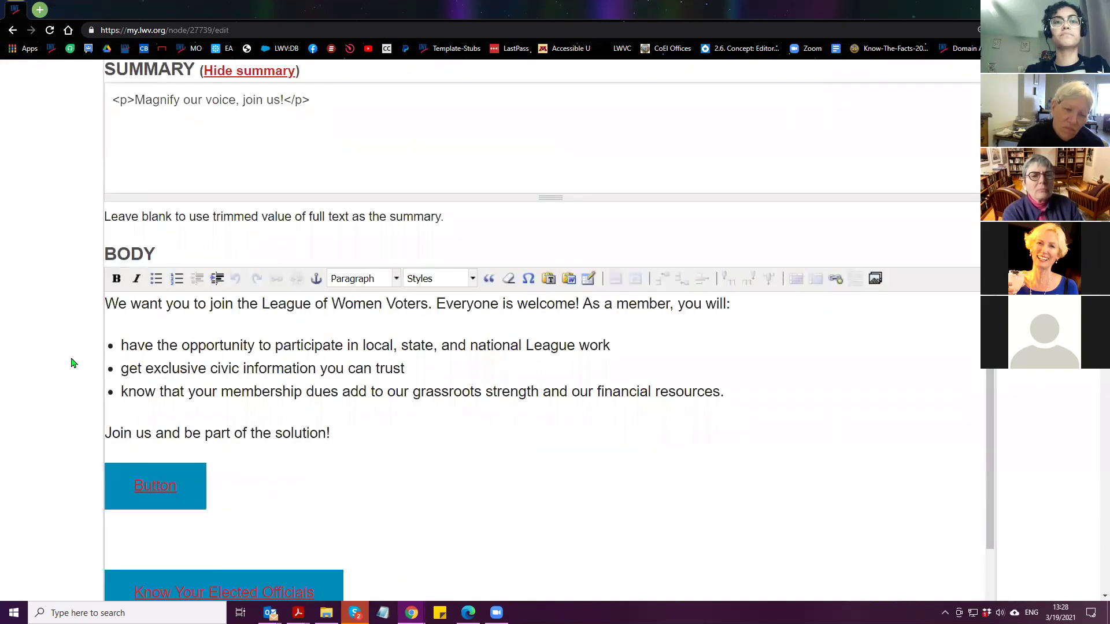
scroll(66, 377, down, 3)
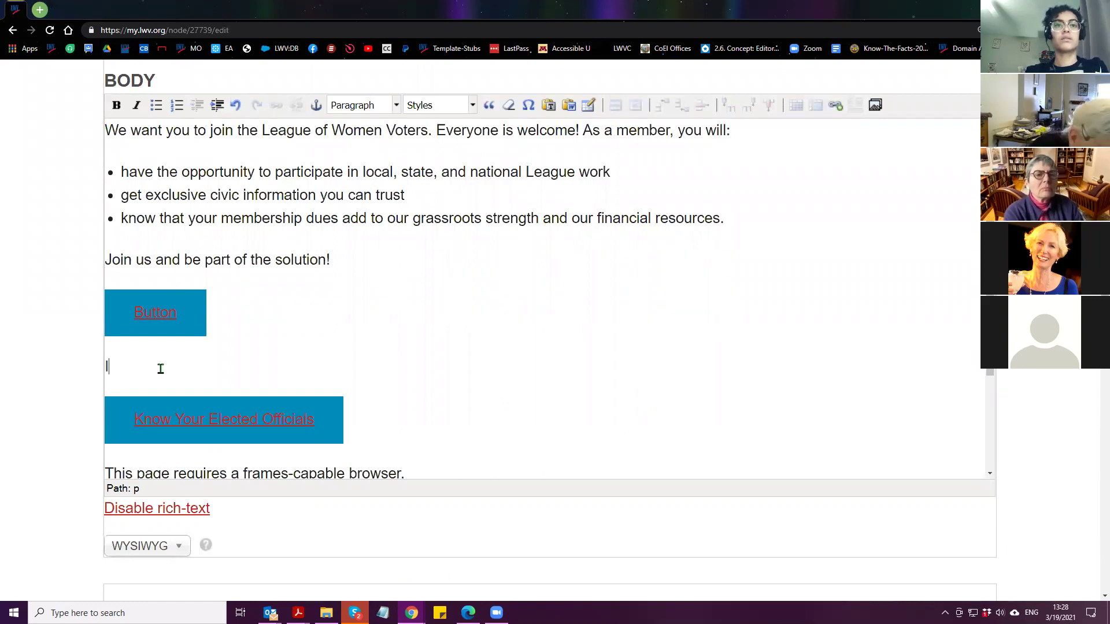
text(Igloo)
click(128, 510)
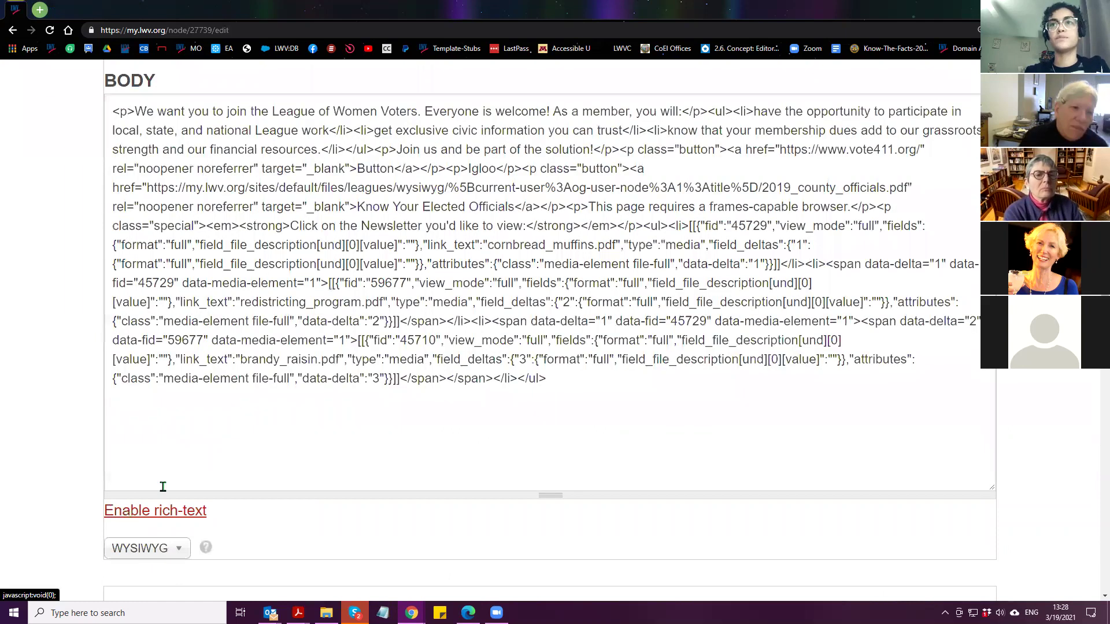
Find the Igloo placeholder in the HTML source and replace it with an <hr> tag
key(ctrl+f)
text(ig)
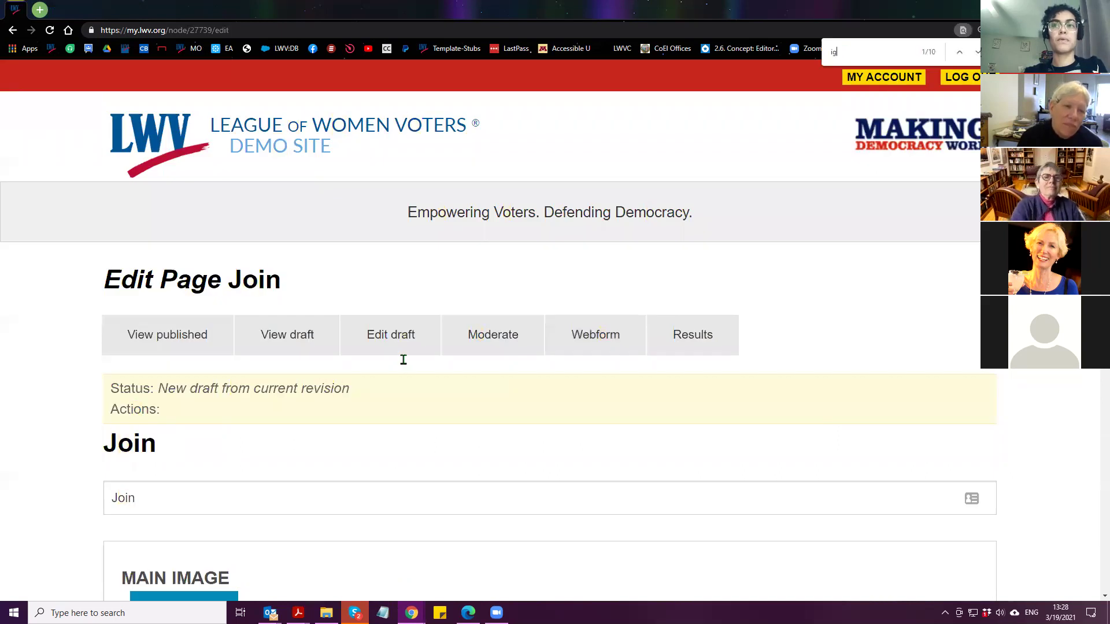
text(loo)
double_click(479, 332)
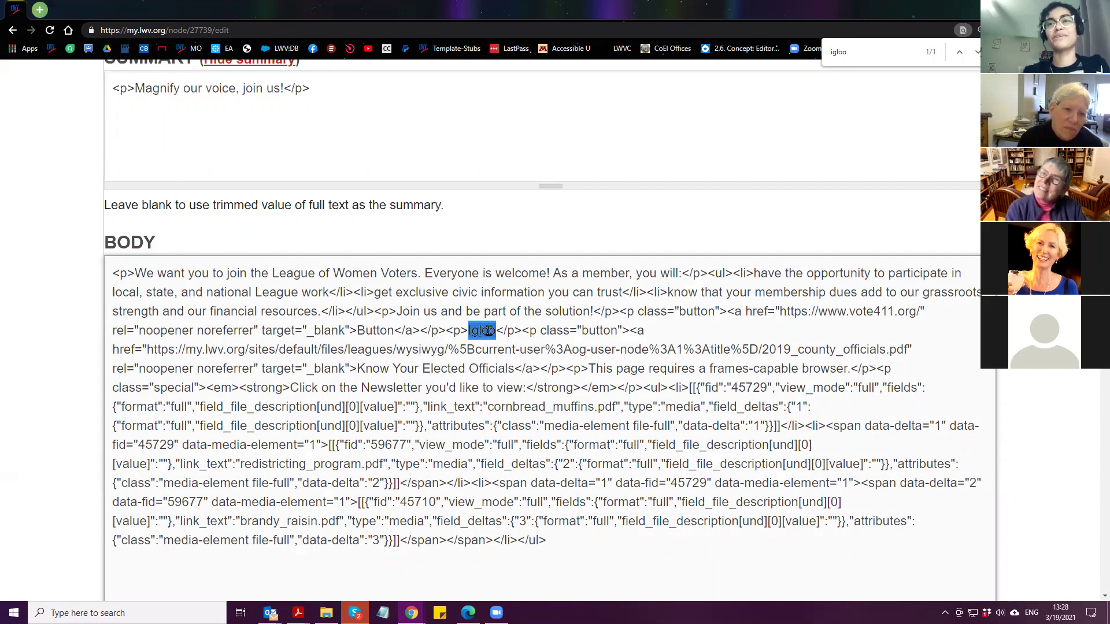
right_click(486, 337)
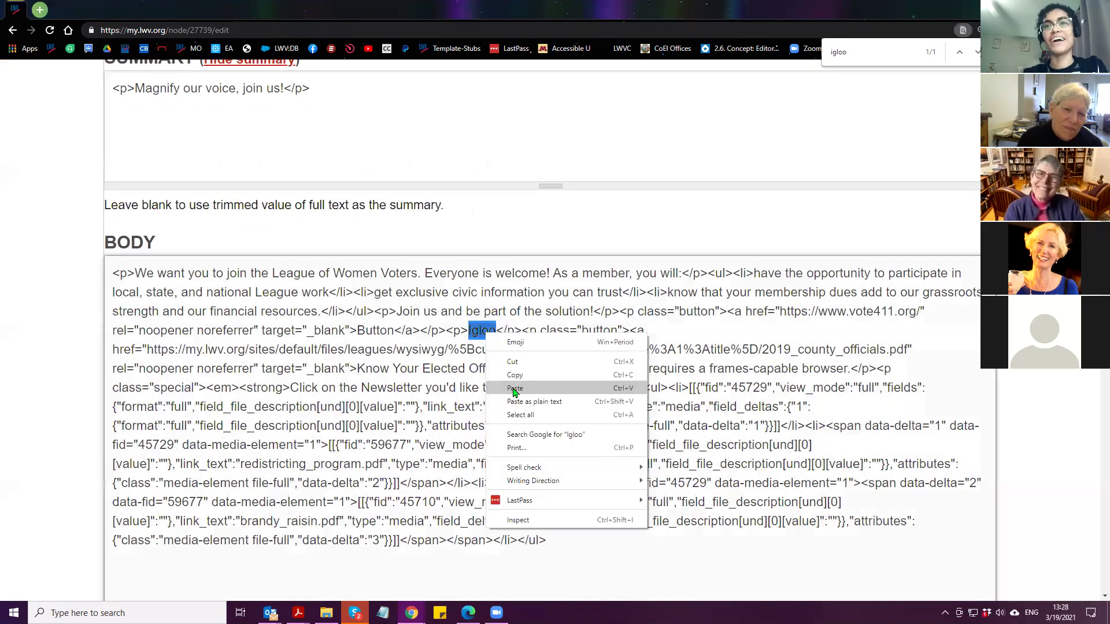
click(483, 330)
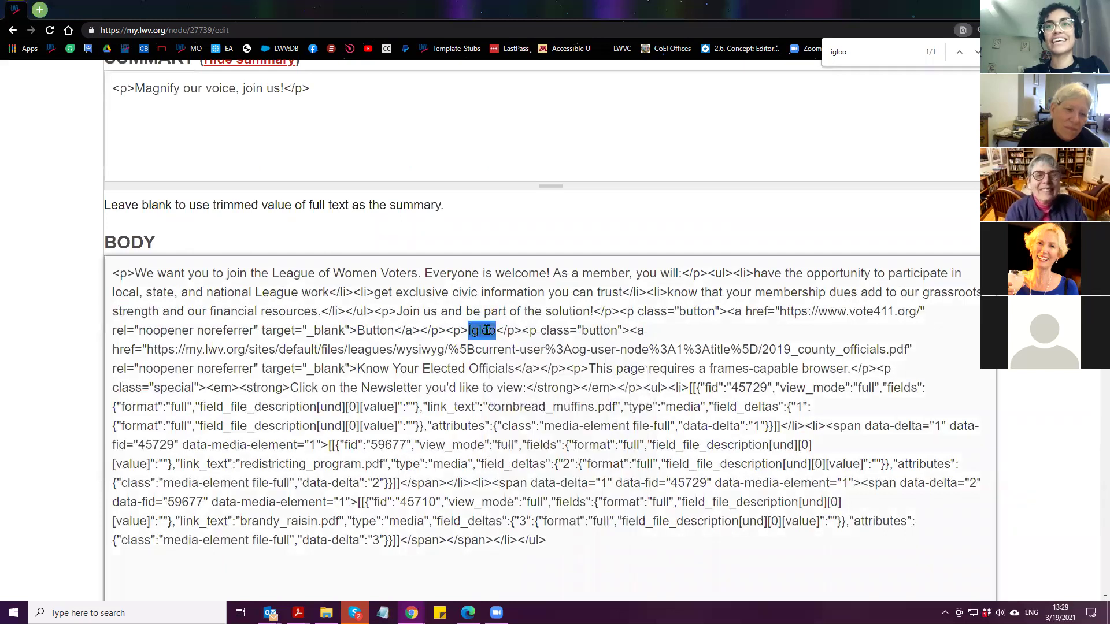
text(<h1>)
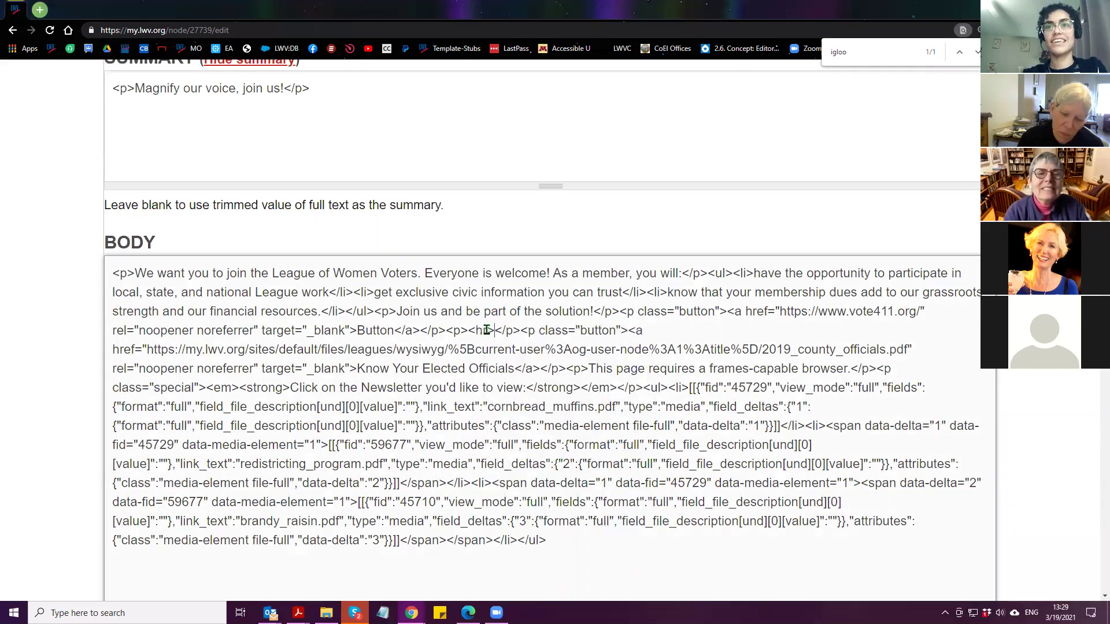
Re-enable rich-text, set the body format to Full HTML, and save the Join draft
scroll(74, 426, down, 5)
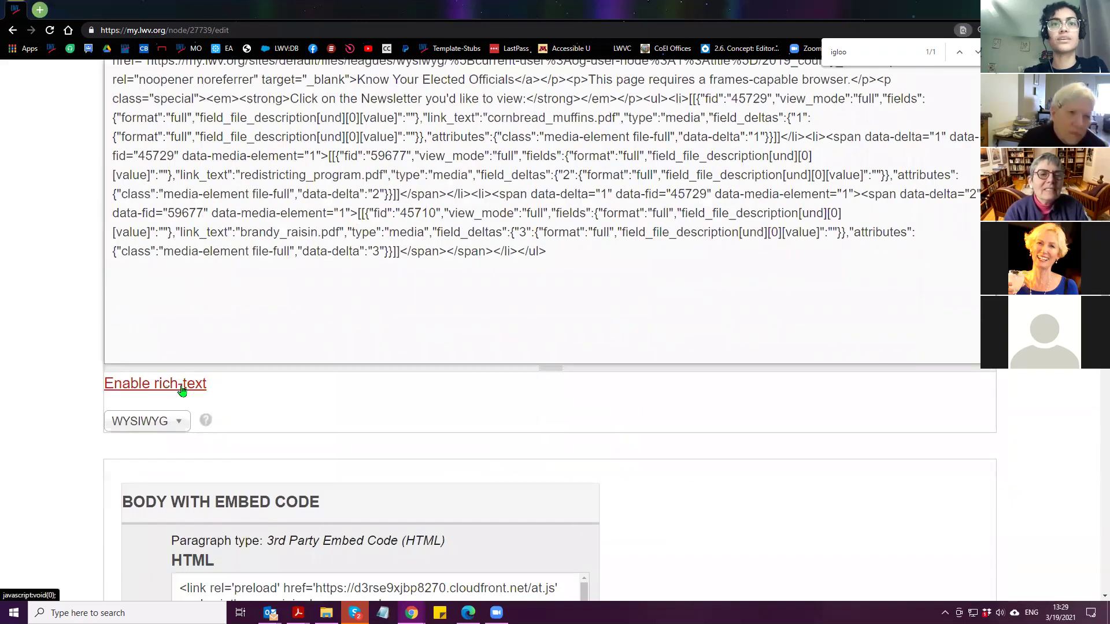
click(178, 391)
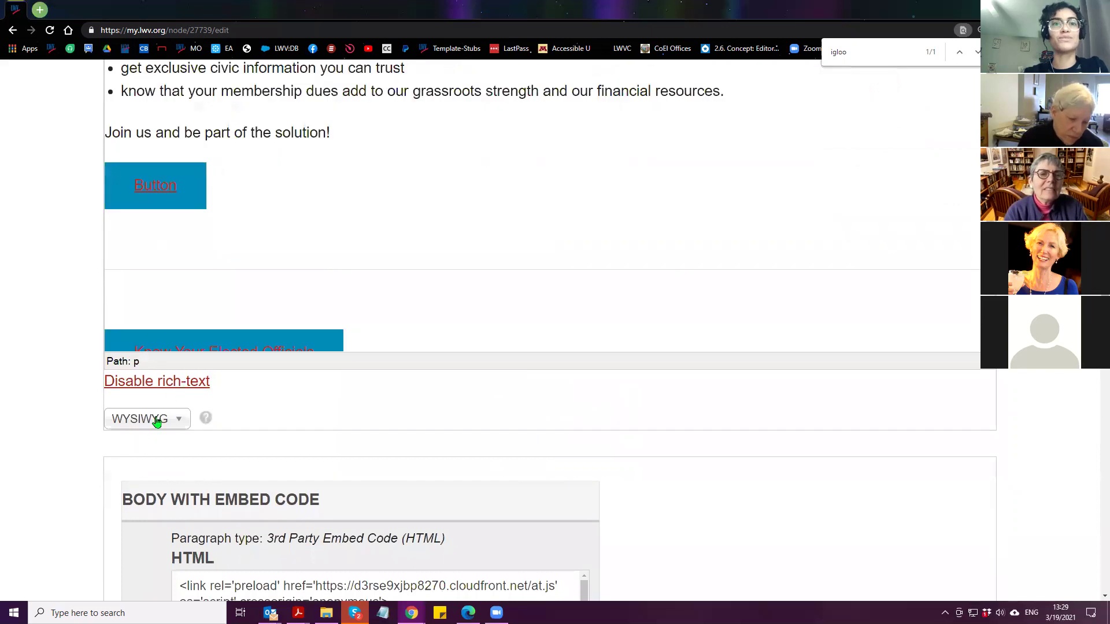
click(154, 420)
click(146, 516)
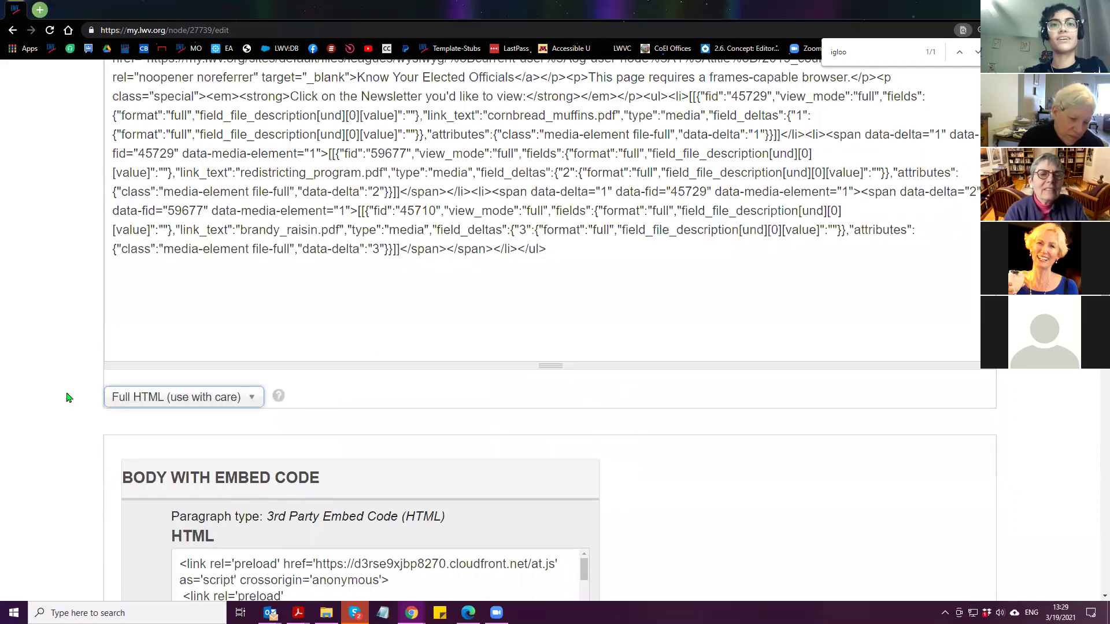
scroll(99, 414, down, 20)
click(148, 346)
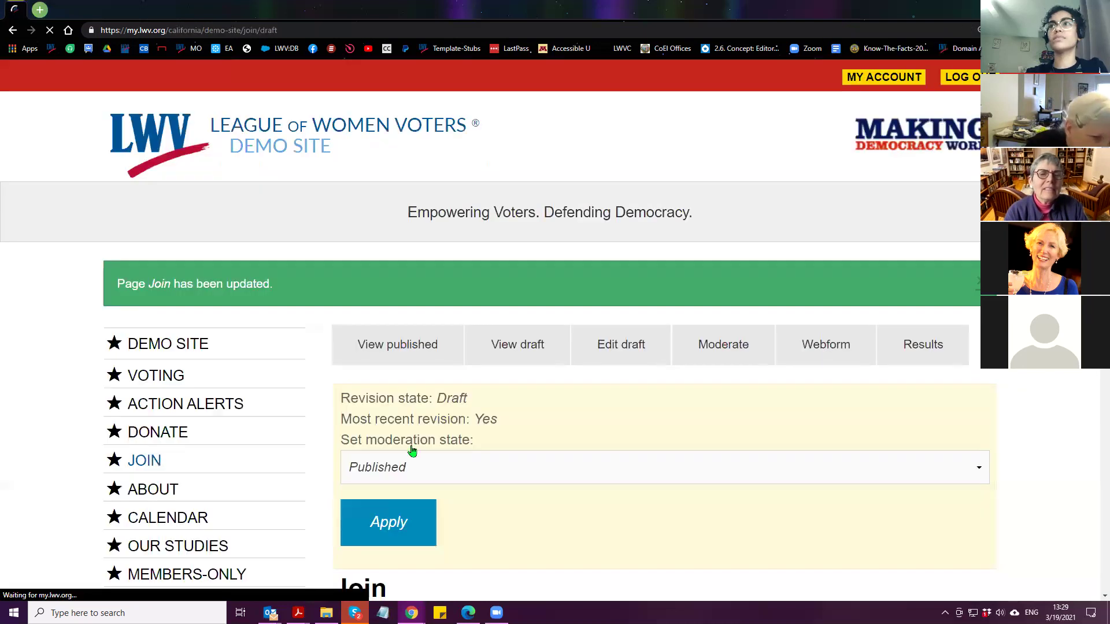
Inspect the blank lines around the divider between the two Join buttons, then reopen the draft for editing
scroll(194, 357, down, 6)
scroll(258, 414, down, 6)
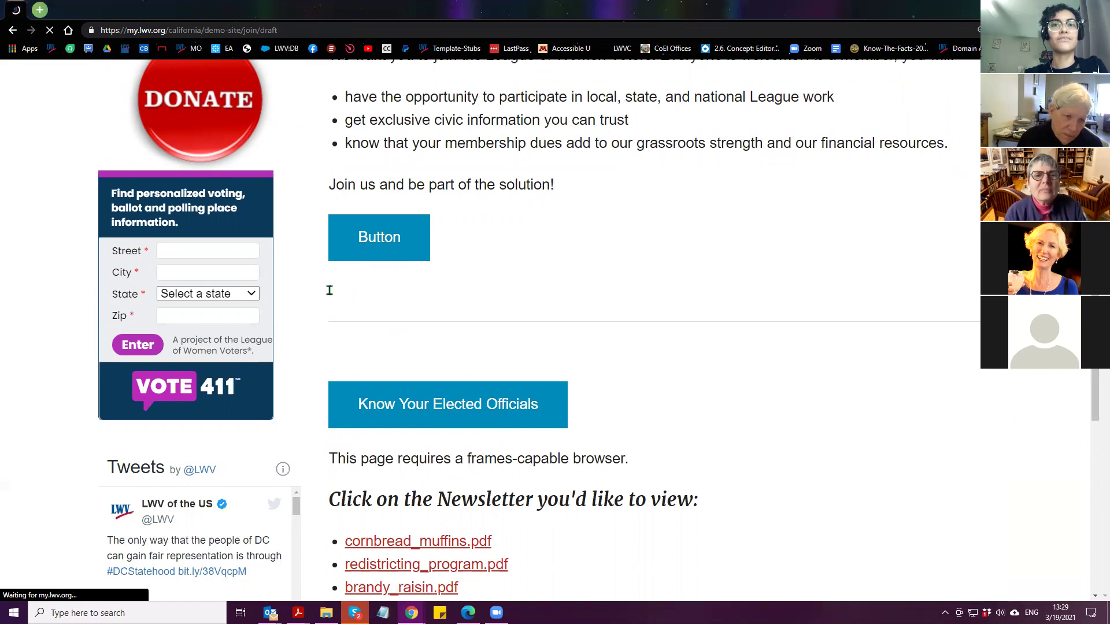
drag(330, 289, 381, 292)
drag(327, 350, 349, 359)
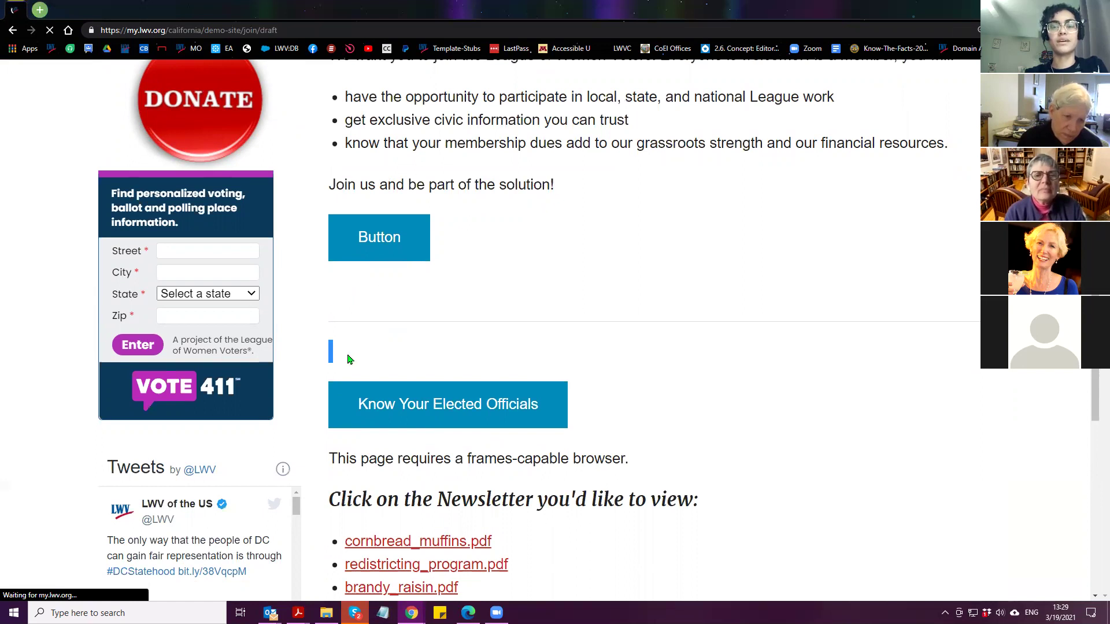
mouse_move(336, 298)
mouse_down()
mouse_move(314, 288)
mouse_move(330, 288)
mouse_up()
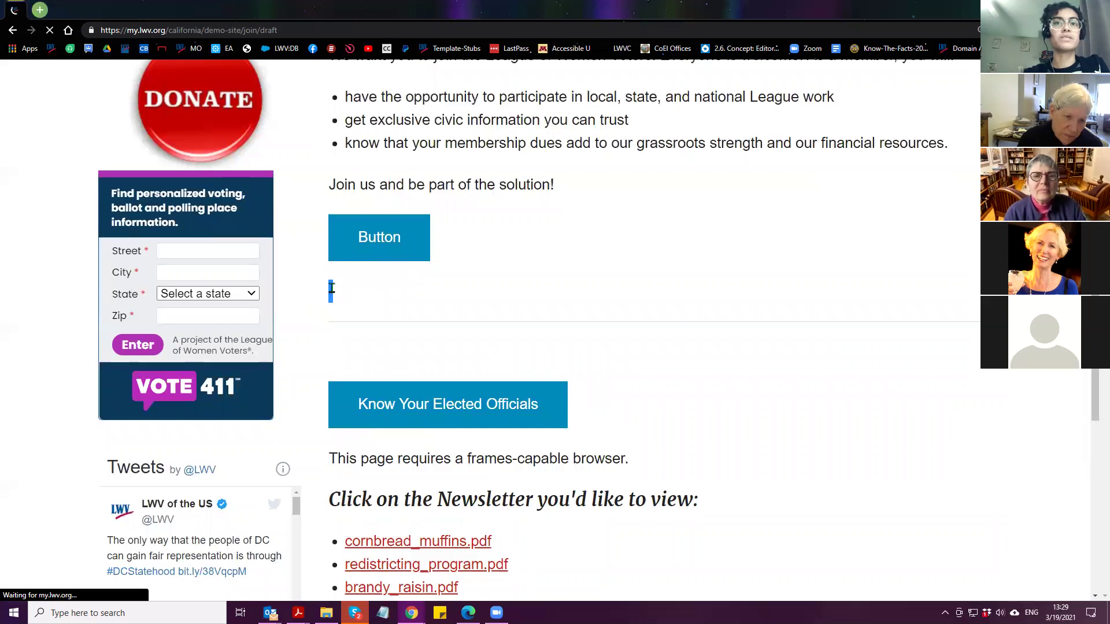
drag(333, 347, 338, 351)
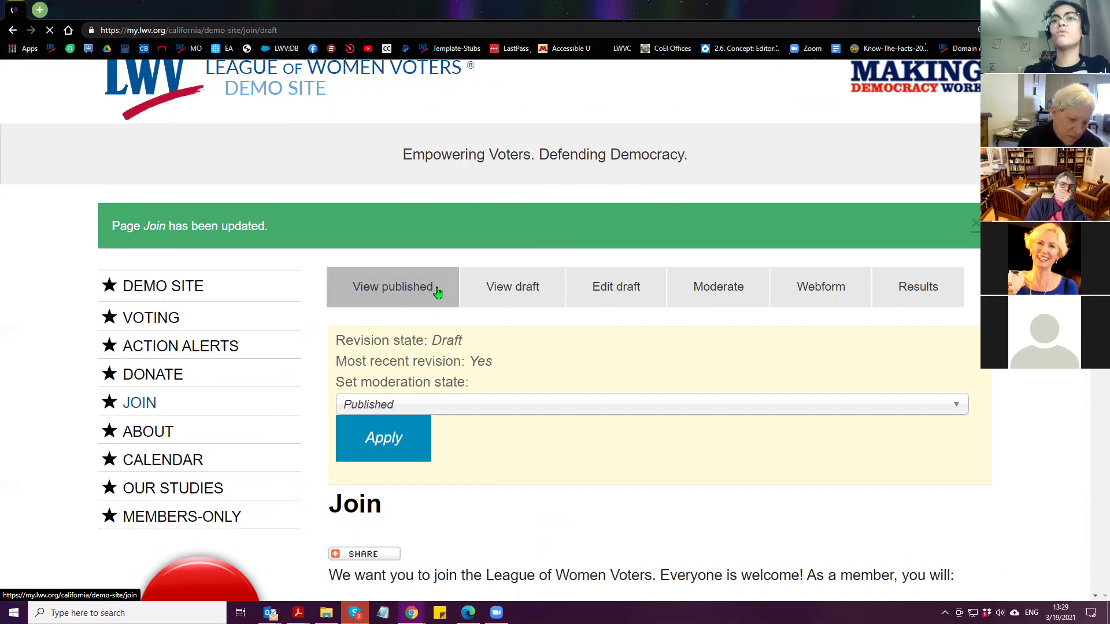
scroll(421, 307, down, 3)
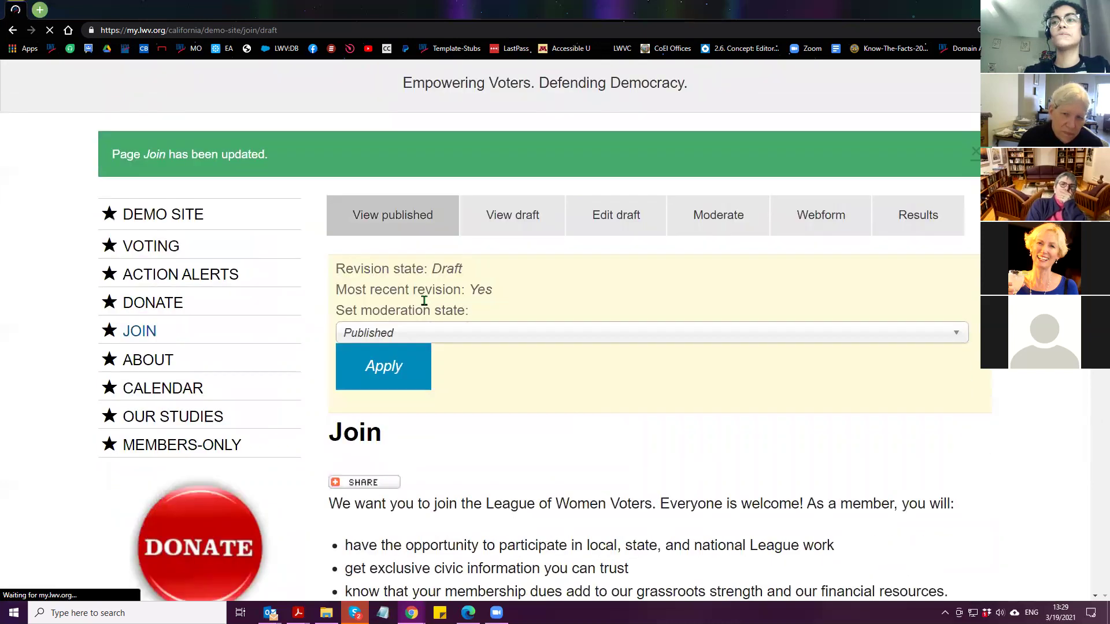
scroll(422, 318, down, 3)
click(613, 231)
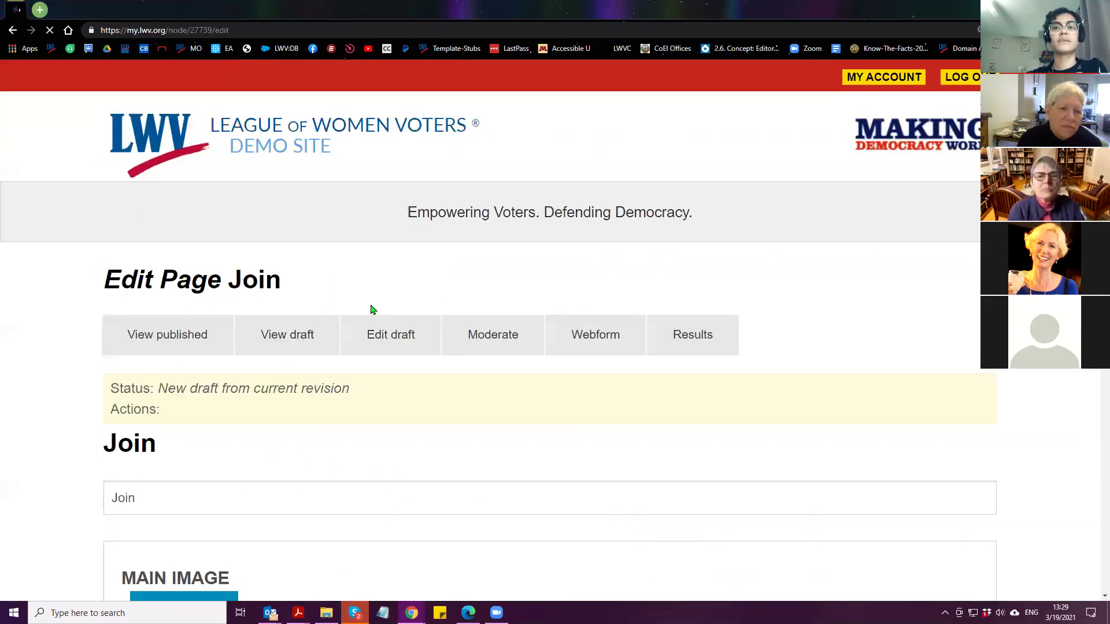
Change the Join body format from Full HTML to WYSIWYG and open a new browser tab
scroll(23, 318, down, 20)
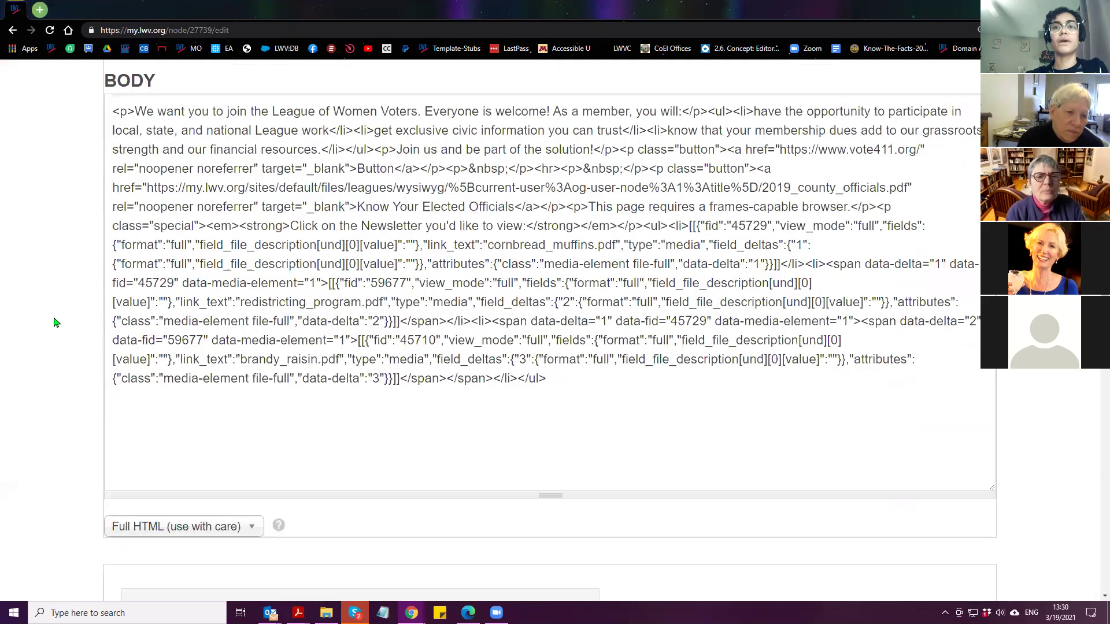
scroll(69, 434, down, 3)
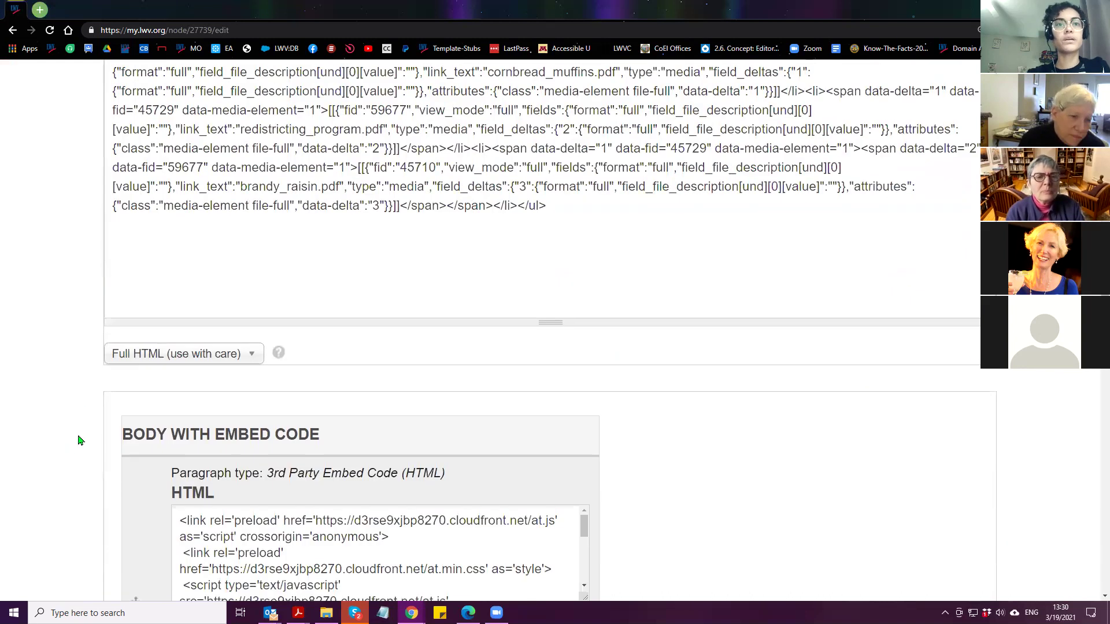
scroll(80, 440, up, 2)
click(165, 467)
click(136, 525)
scroll(51, 425, up, 5)
scroll(50, 419, down, 1)
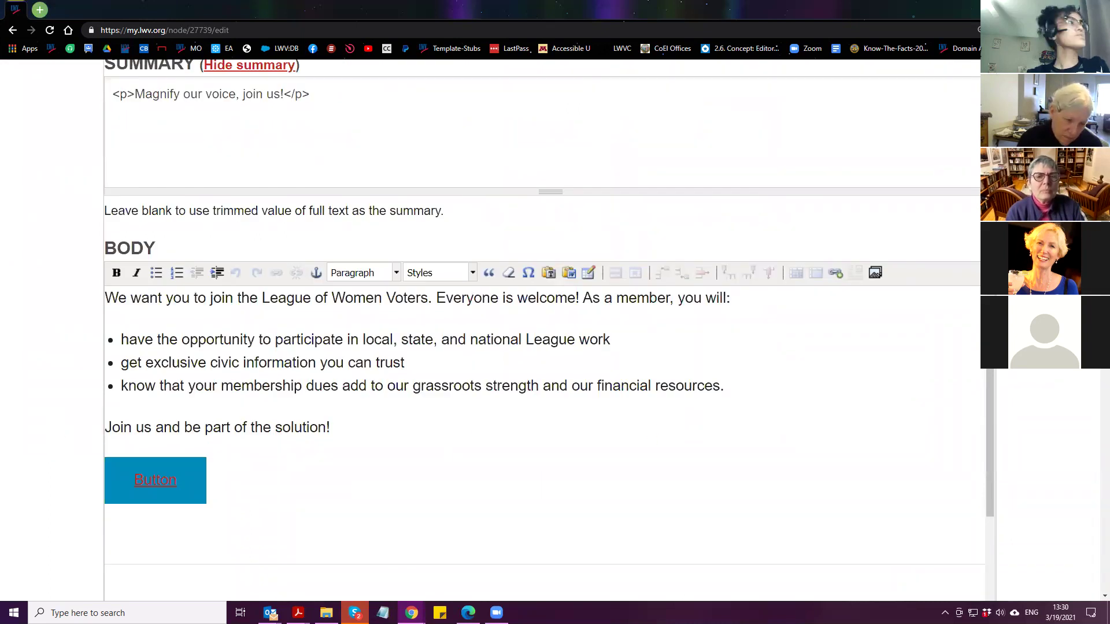
click(39, 10)
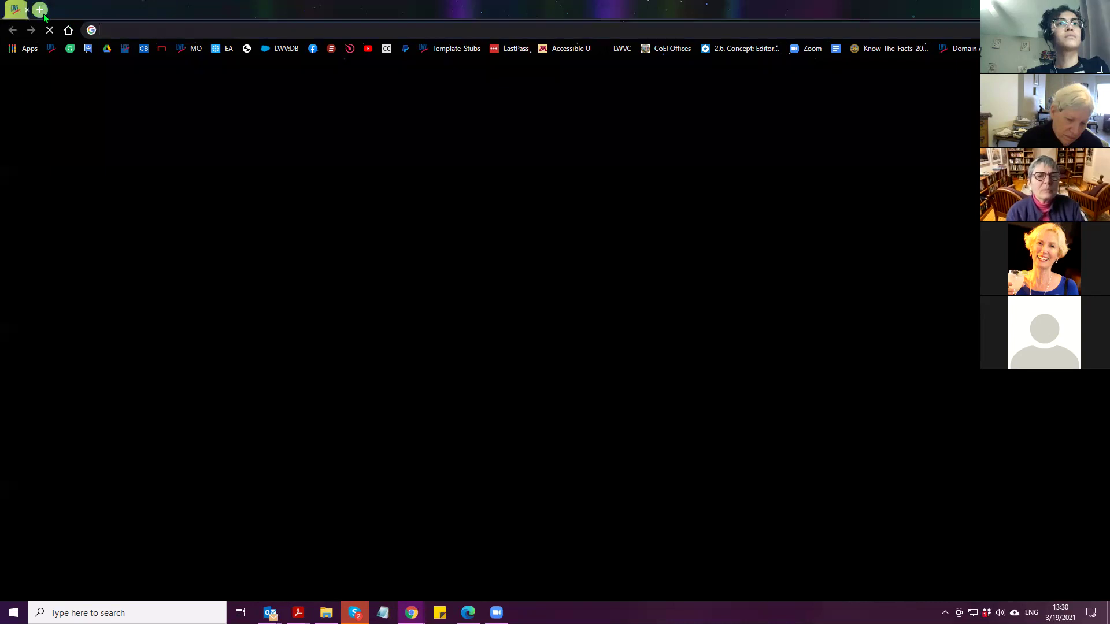
Open the 'How to Travel through Your Site as a Webmaster' help page and zoom it to 125%
text(trave)
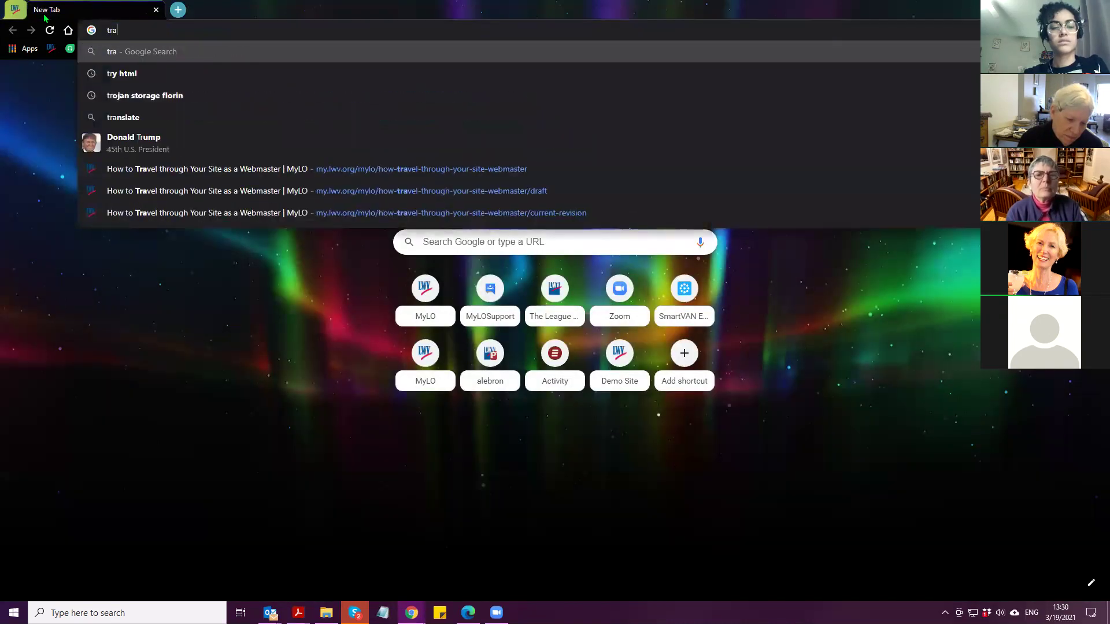
click(220, 178)
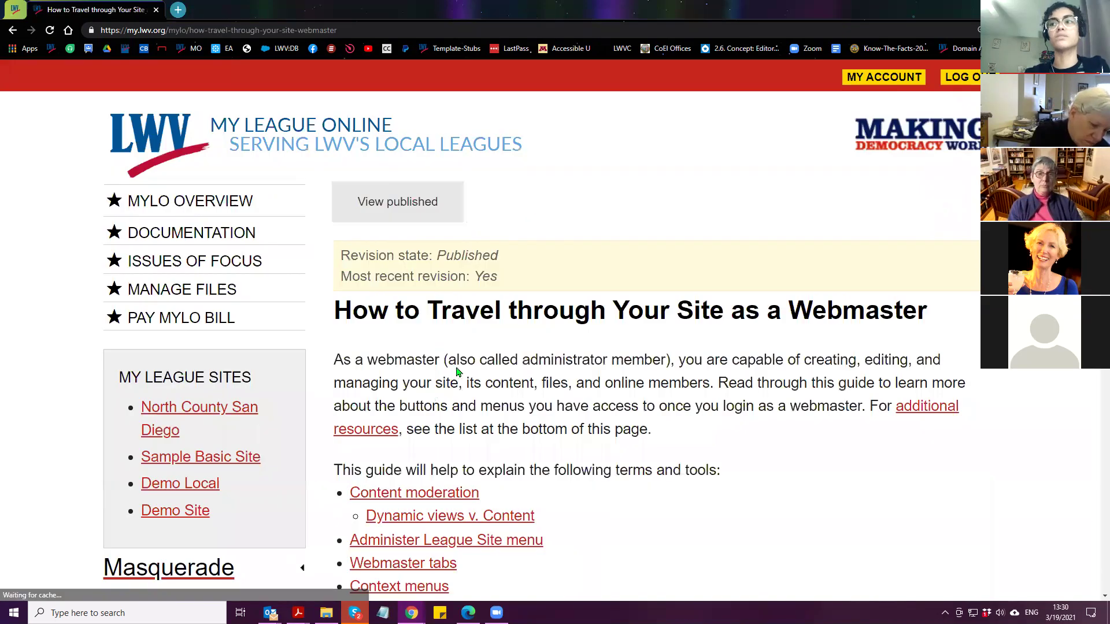
scroll(492, 354, down, 10)
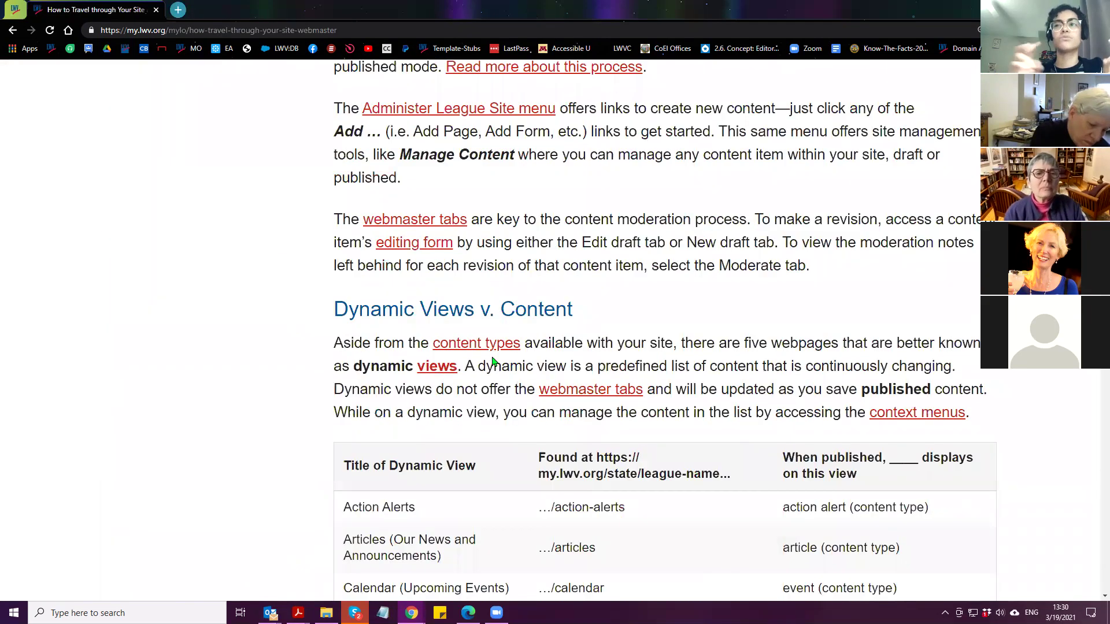
scroll(483, 411, up, 1)
scroll(634, 334, up, 1)
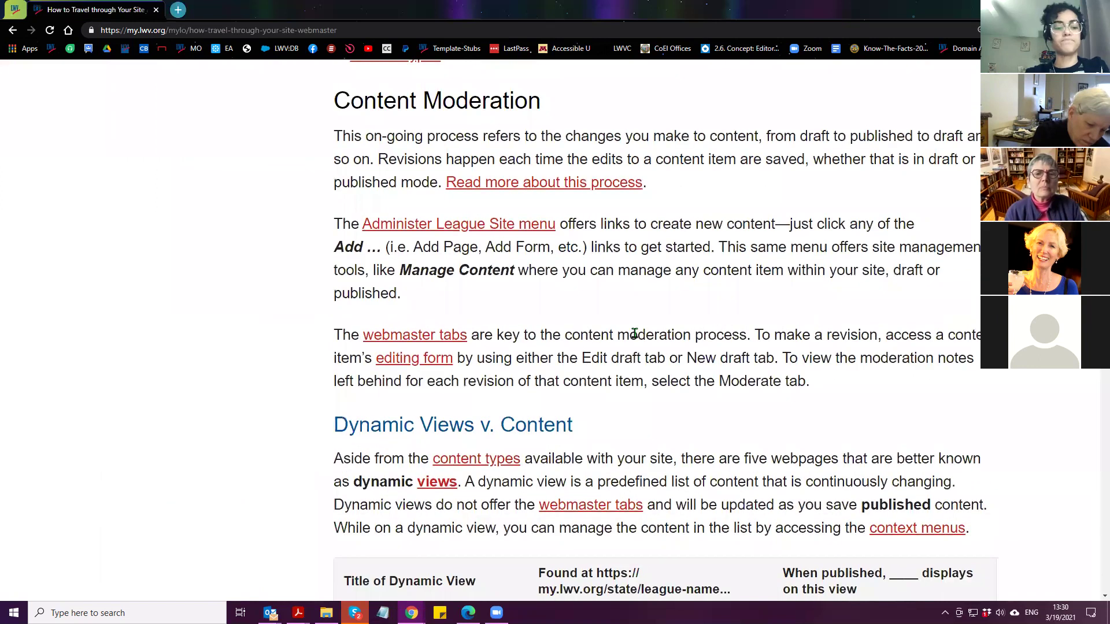
key(ctrl+minus)
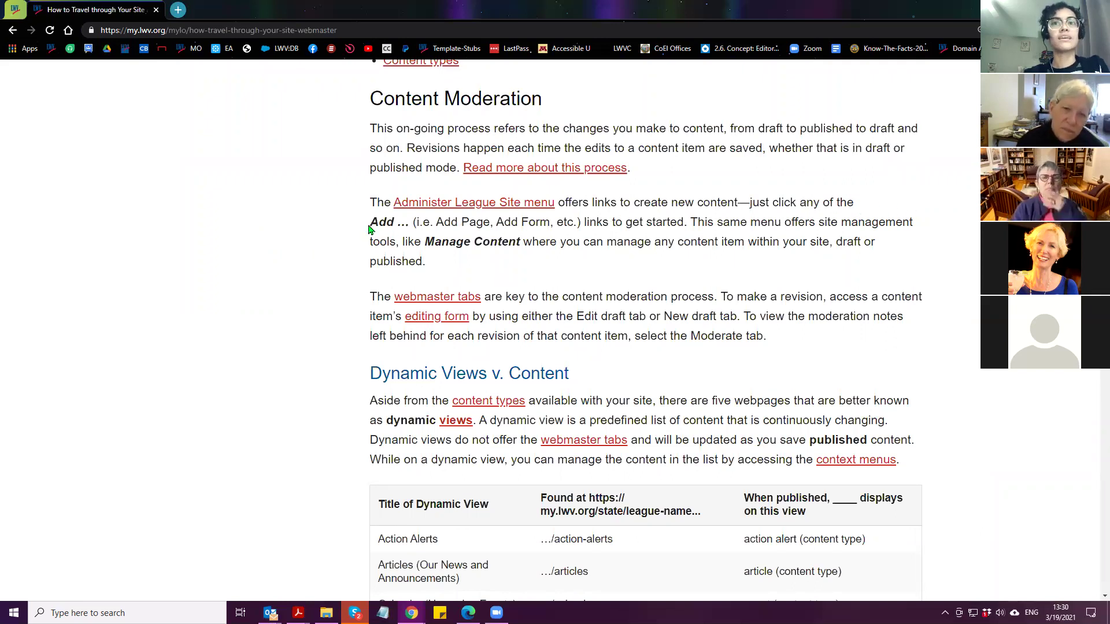
Open a blank Notepad document over the webmaster help page
double_click(389, 223)
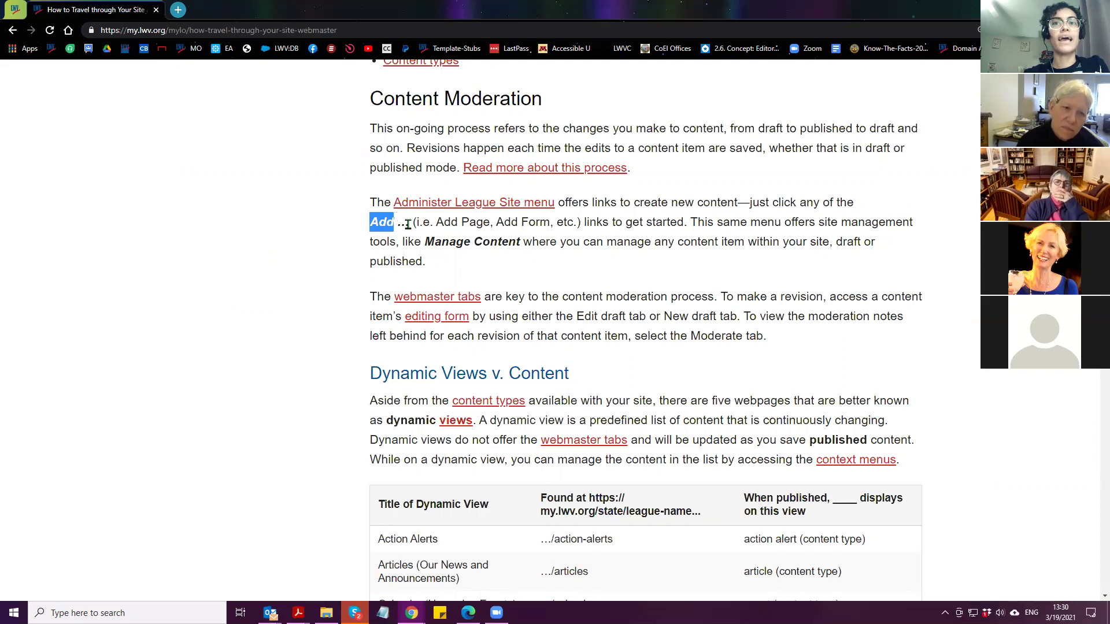
click(894, 210)
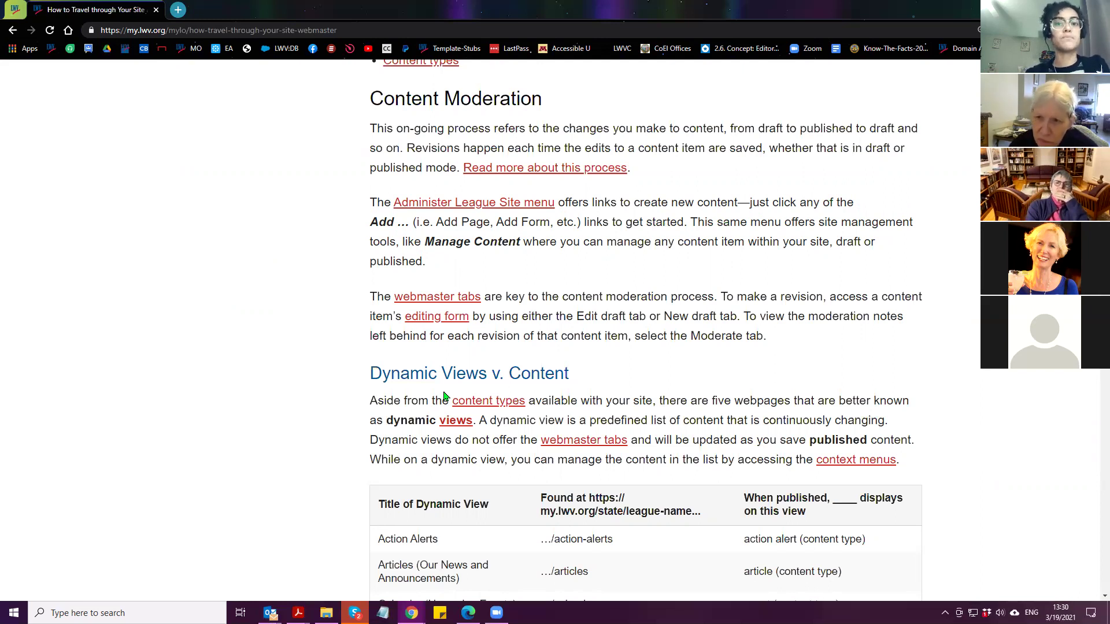
click(382, 613)
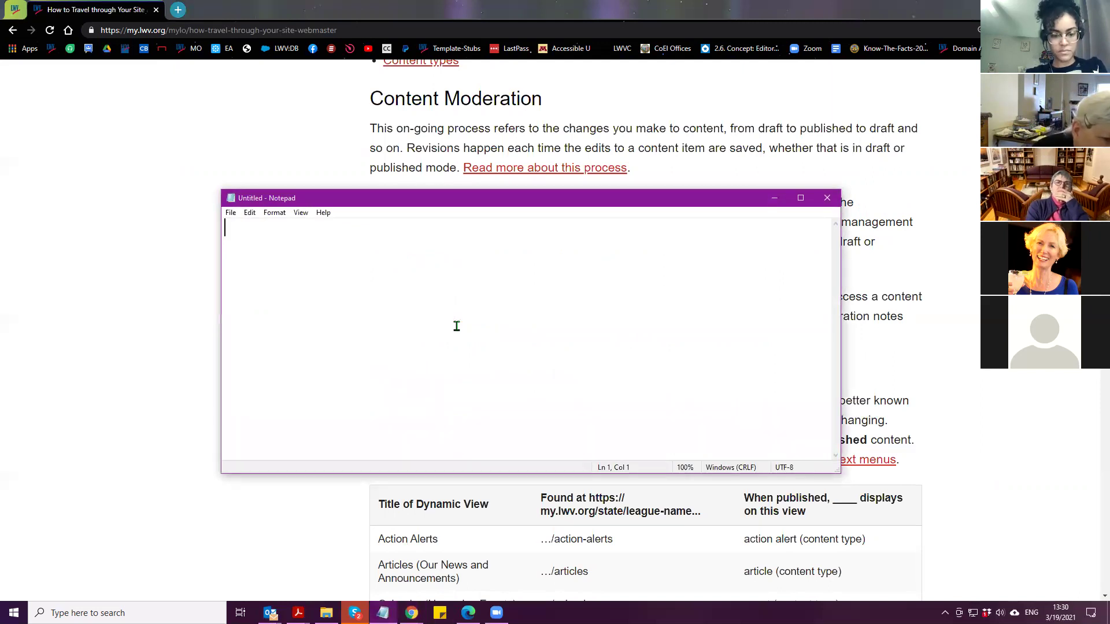
Write '&nbsp;' in Notepad, enlarge the text to 140%, and minimize Notepad
text(&nbsp;)
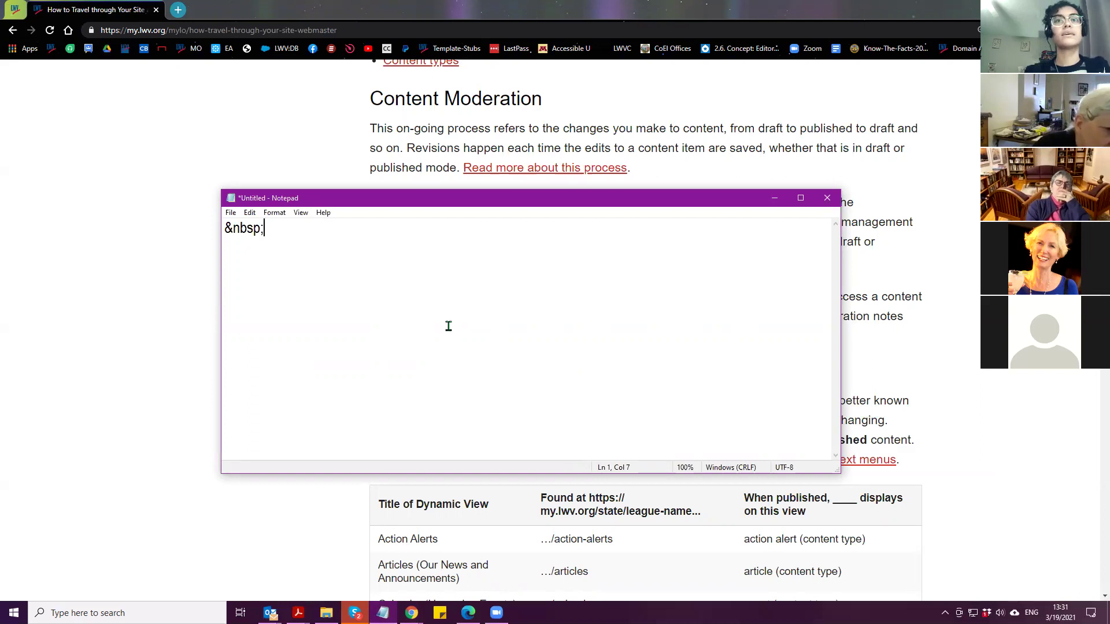
key(ctrl+z)
key(ctrl+plus)
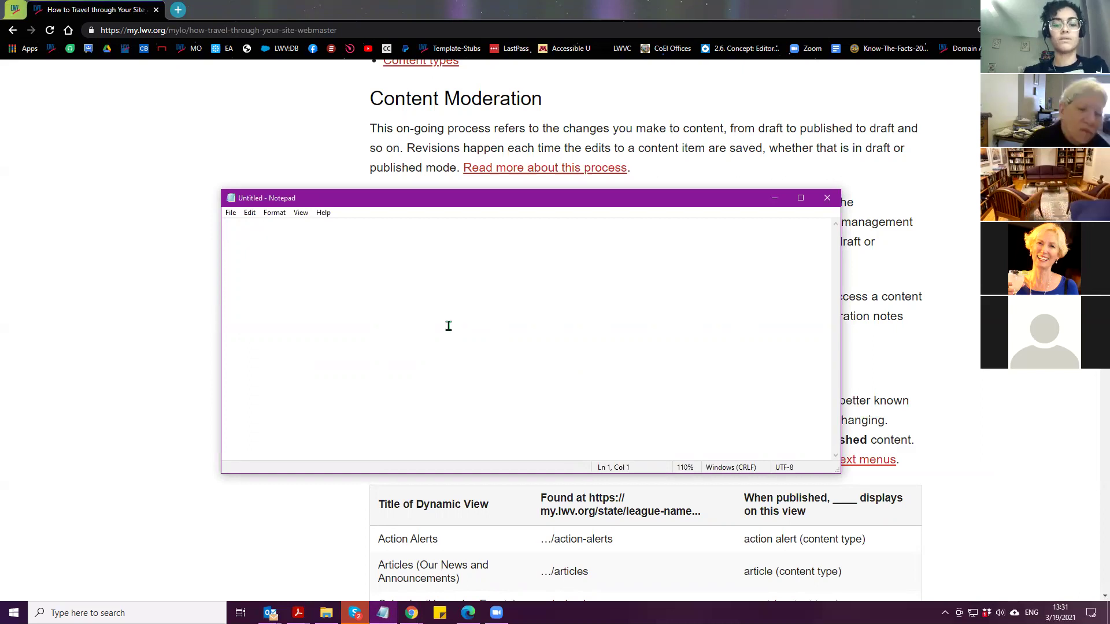
key(ctrl+z)
key(ctrl+plus)
key(ctrl+plus)
key(ctrl+plus)
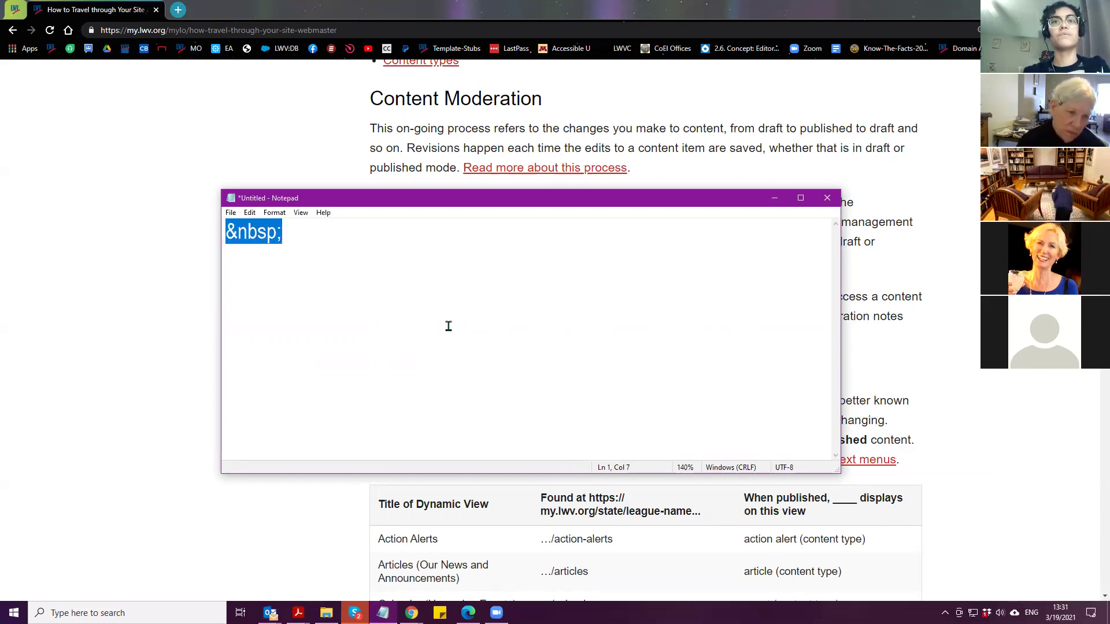
click(449, 326)
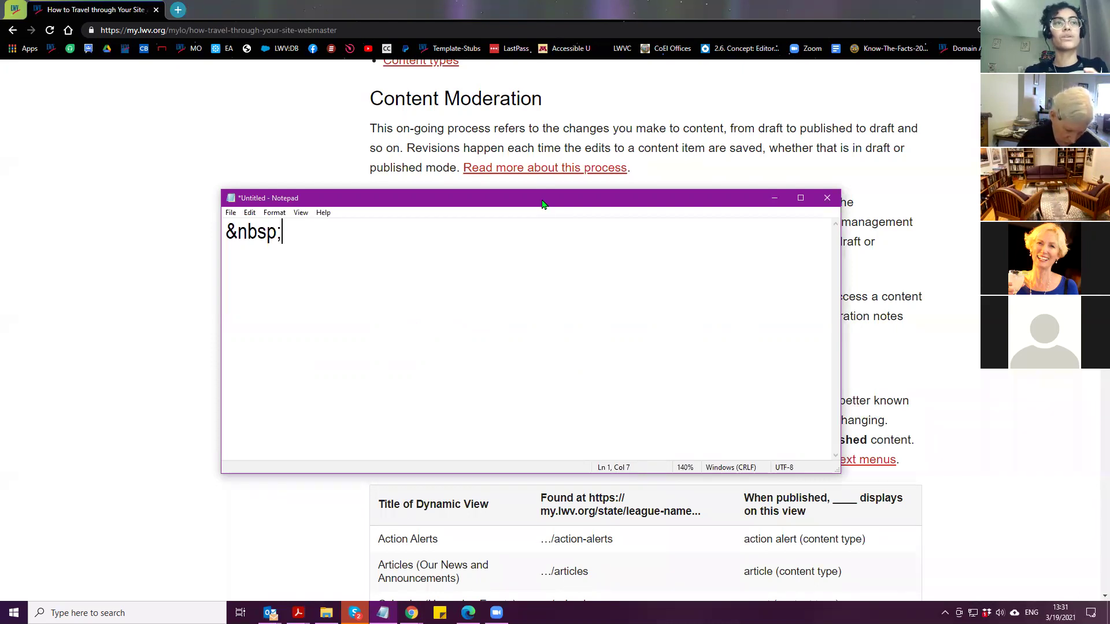
click(774, 198)
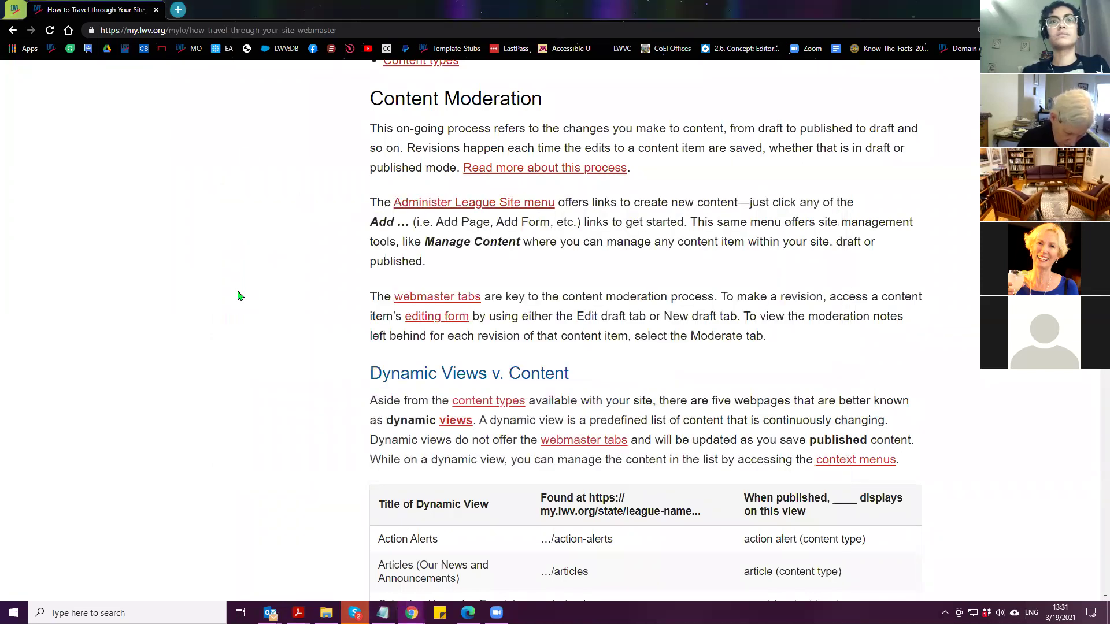
Append a copy of the third bullet's membership-dues sentence to the same bullet line
click(16, 13)
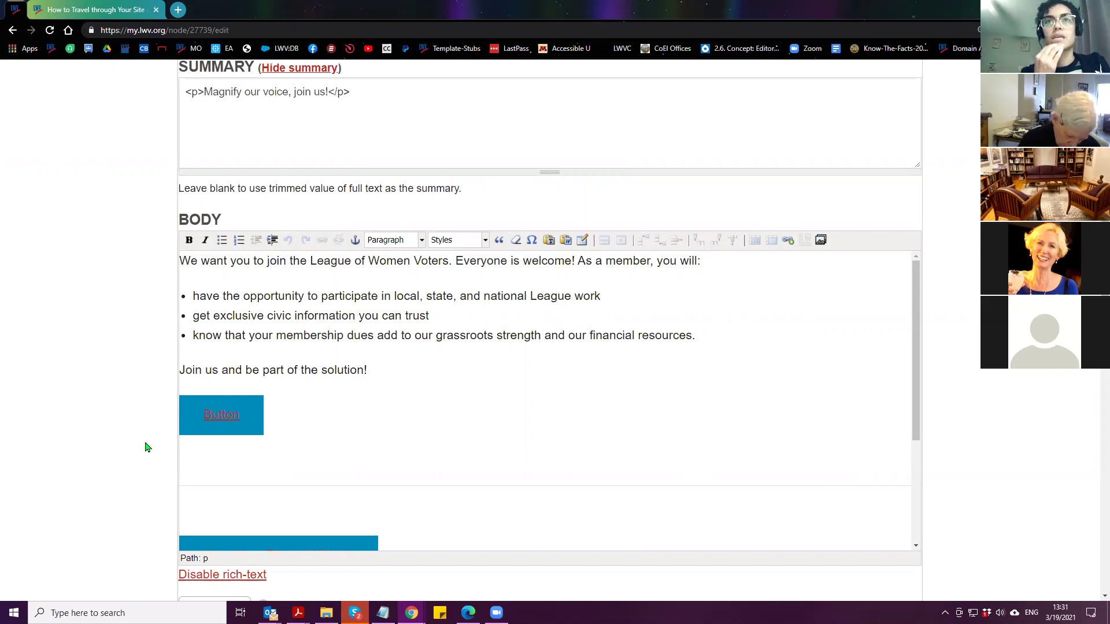
triple_click(476, 336)
key(ctrl+c)
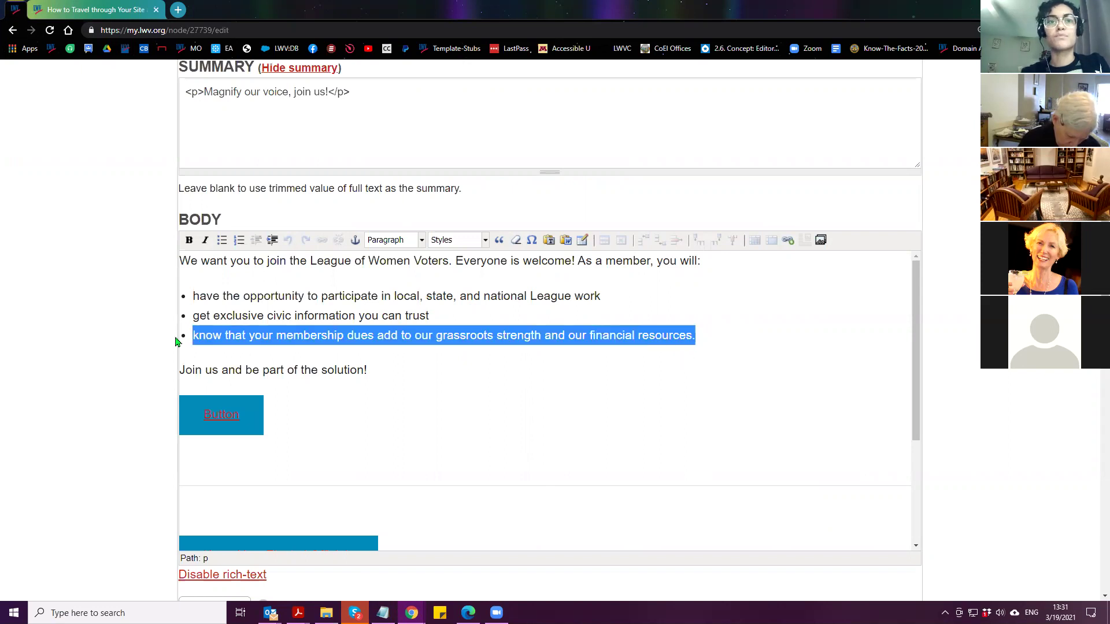
click(752, 336)
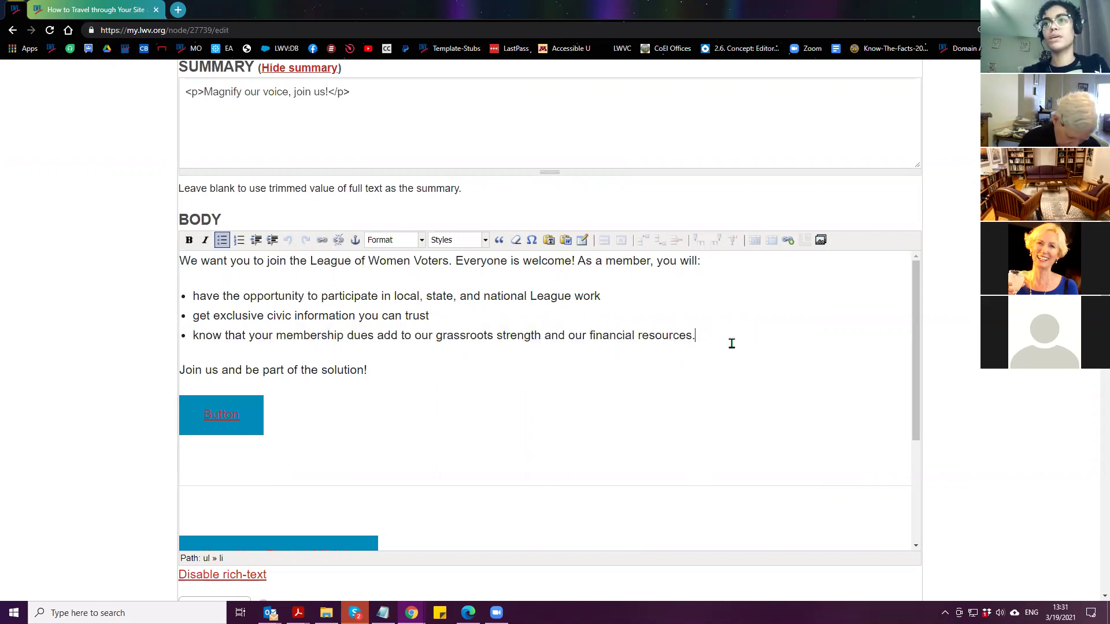
key(ctrl+v)
click(209, 355)
key(BackSpace)
key(BackSpace)
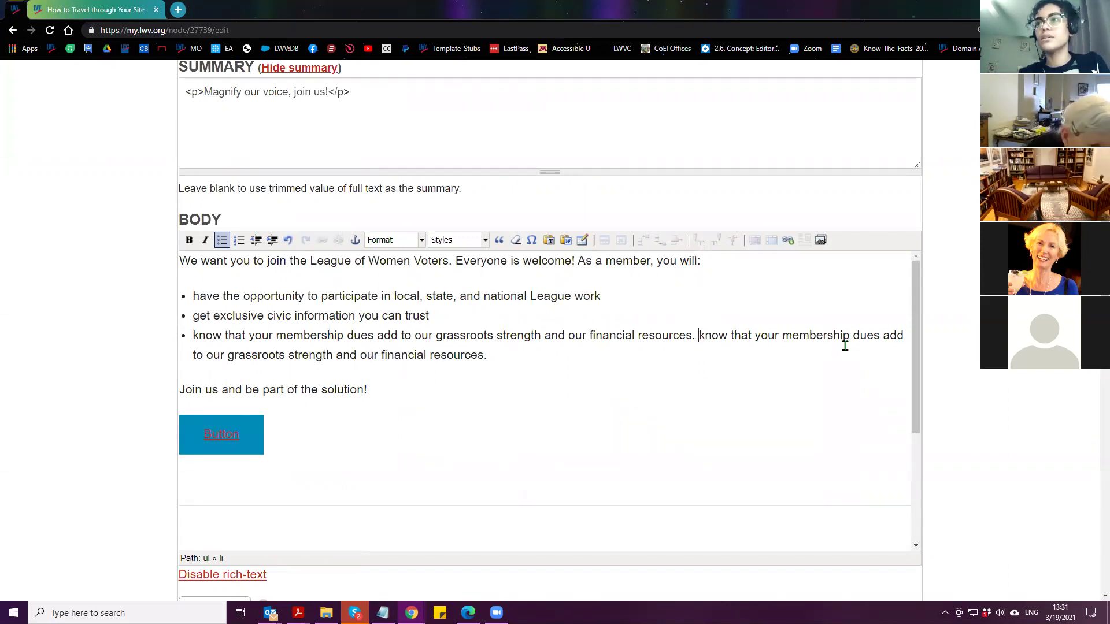
Remove the space in the repeated sentence's 'add to' so it reads 'addto'
drag(784, 335, 904, 336)
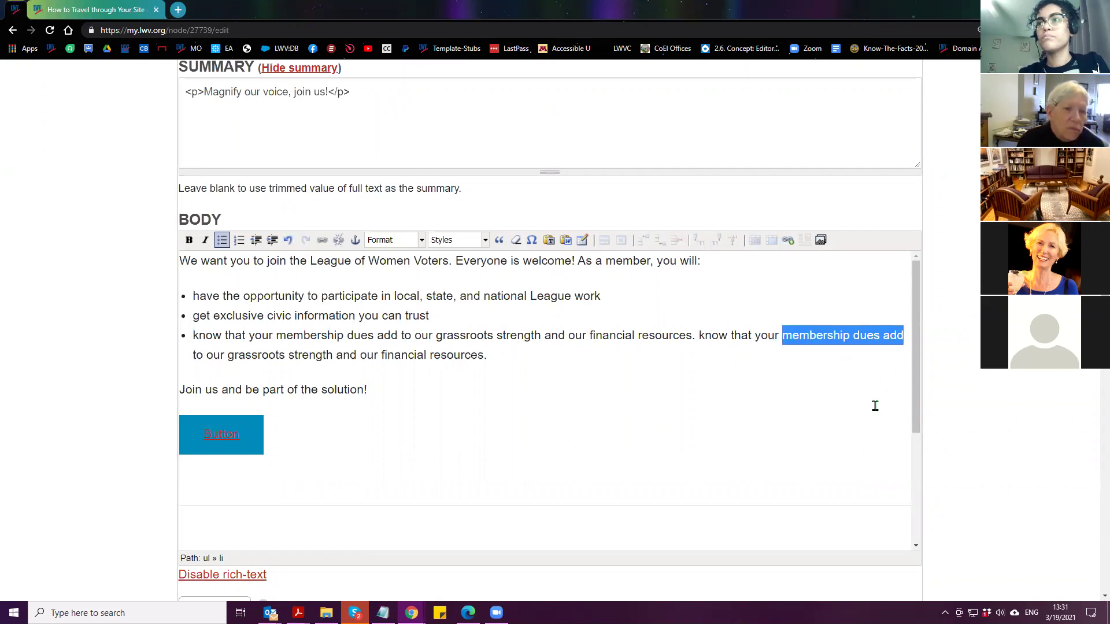
click(784, 335)
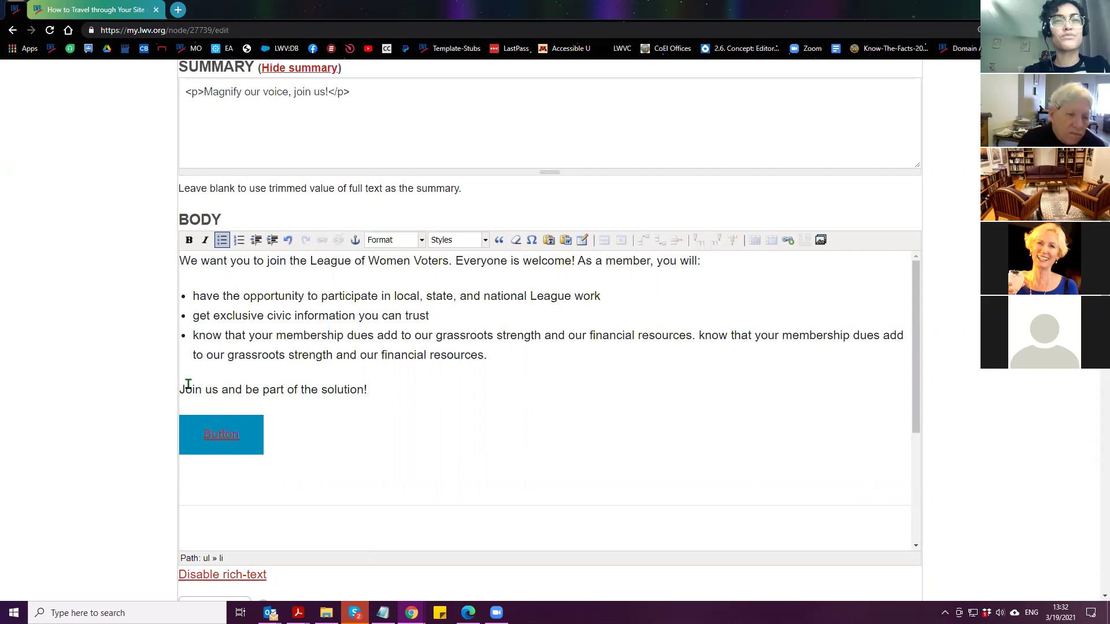
drag(883, 334, 286, 355)
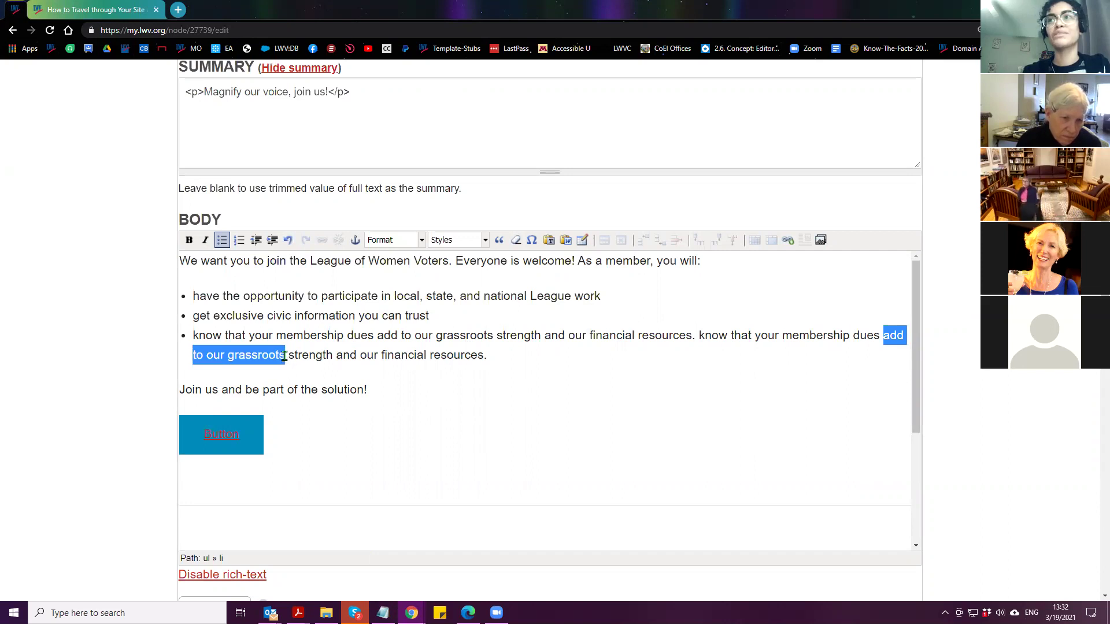
drag(285, 355, 206, 358)
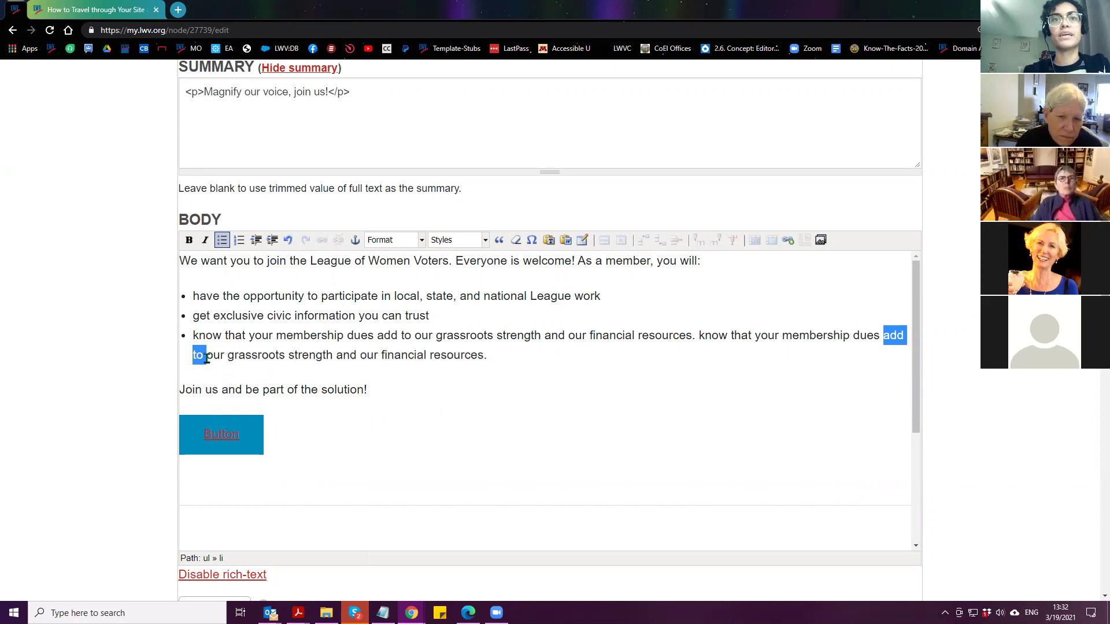
click(251, 355)
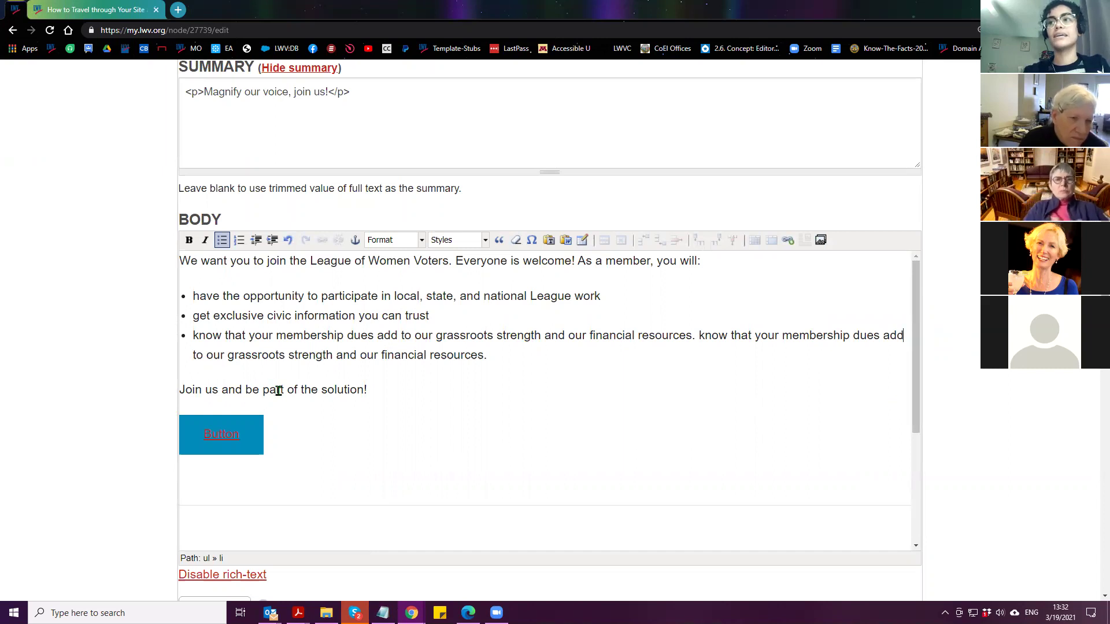
key(BackSpace)
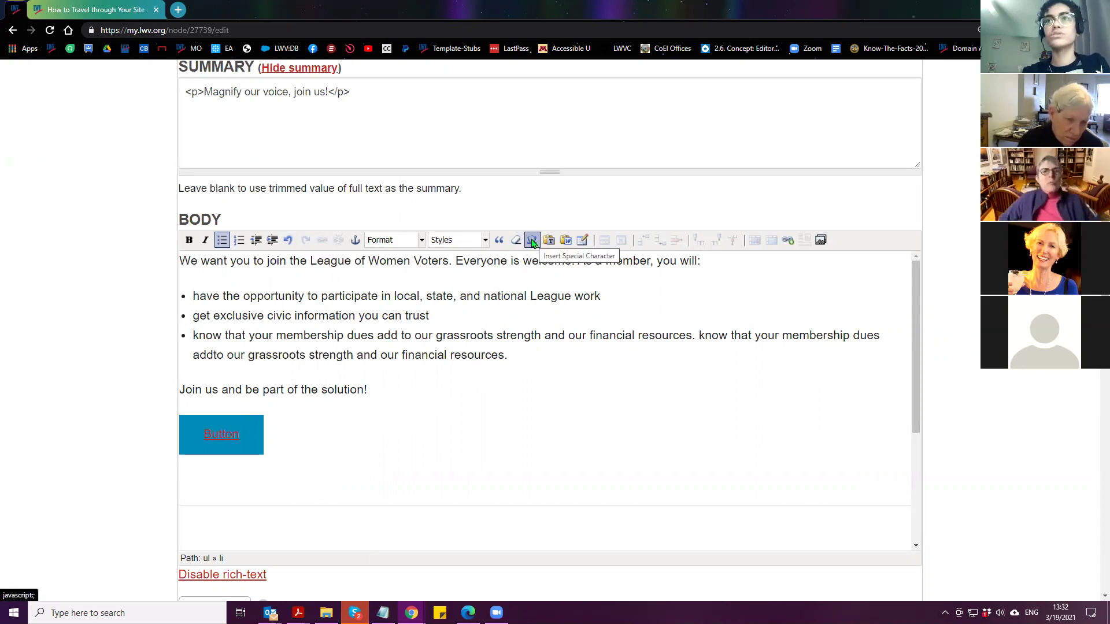
Insert a no-break space after 'add' from the enlarged special-character picker
click(532, 240)
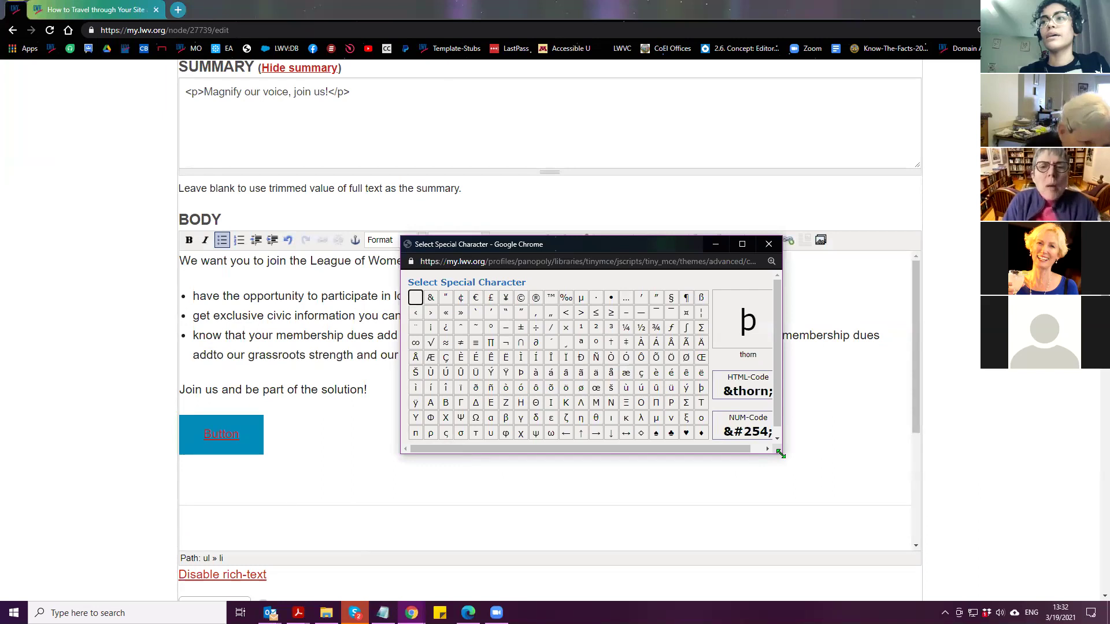
drag(780, 454, 896, 545)
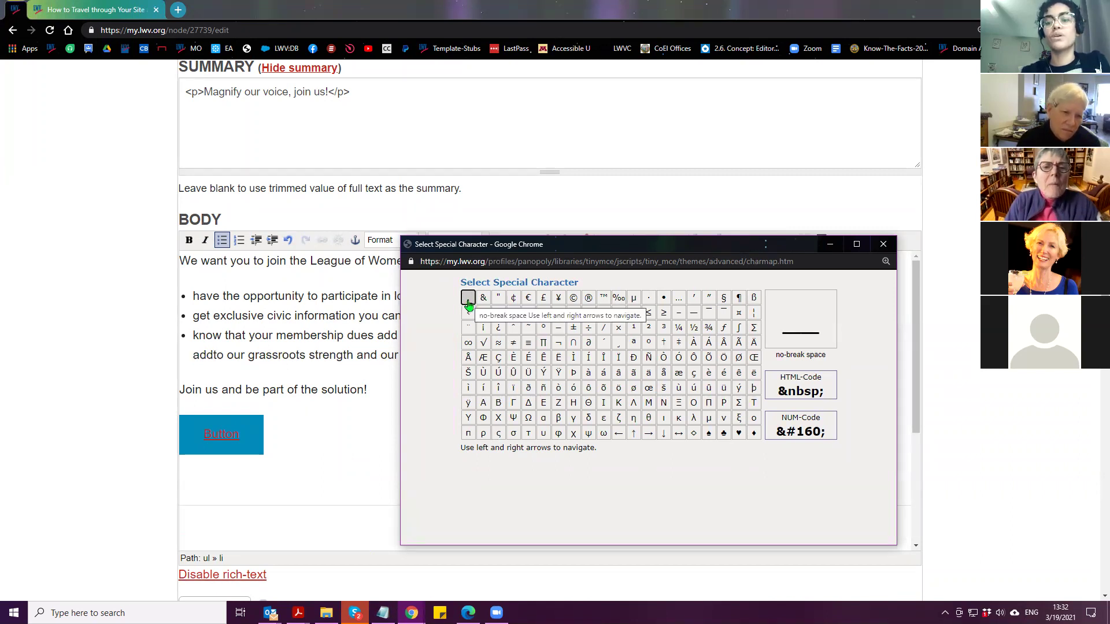
click(469, 301)
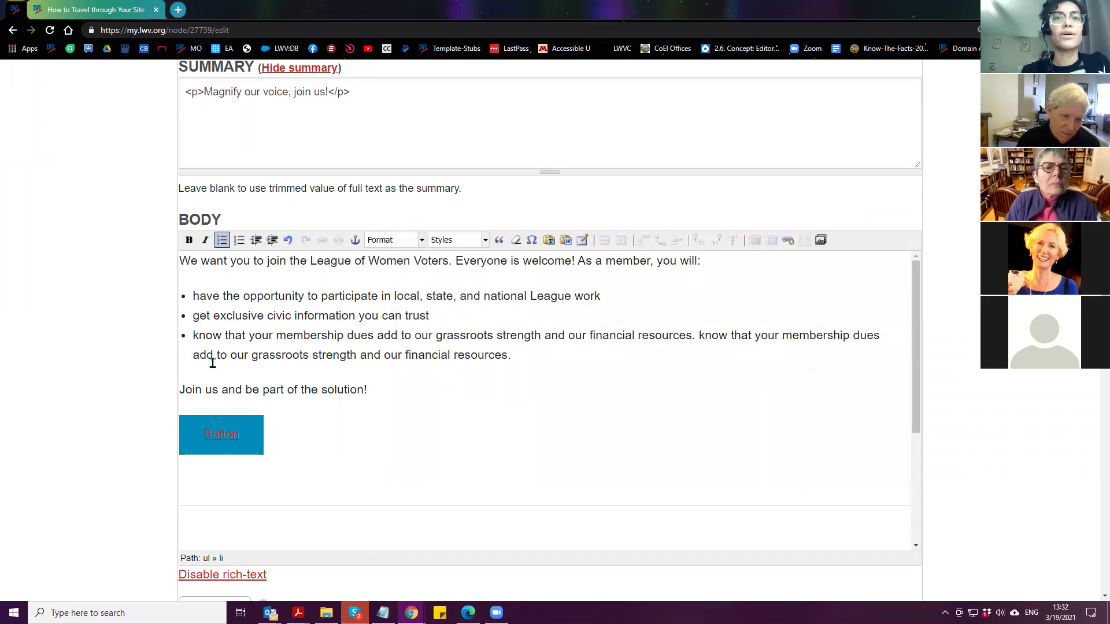
drag(213, 360, 217, 355)
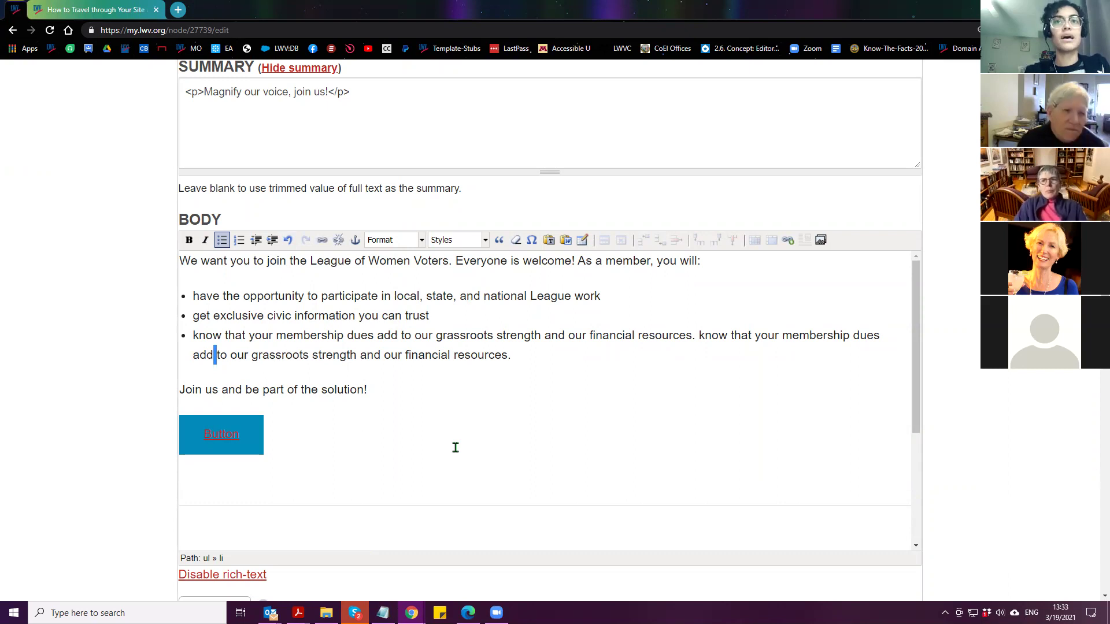
Replace the ordinary space between 'to' and 'our' with a no-break space
scroll(116, 399, down, 1)
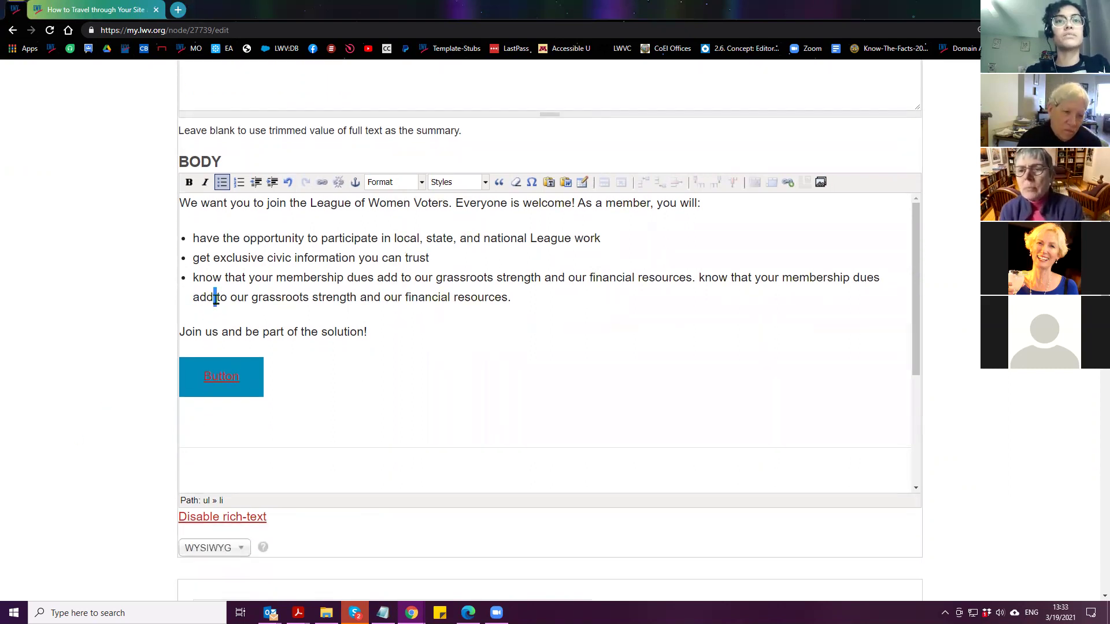
drag(192, 297, 227, 297)
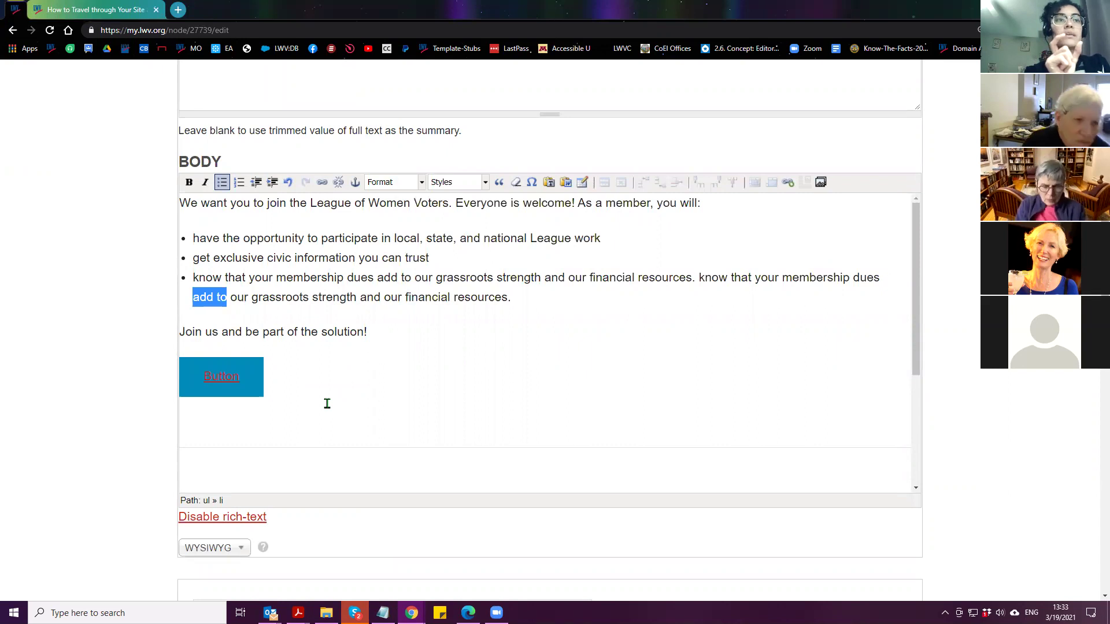
click(227, 302)
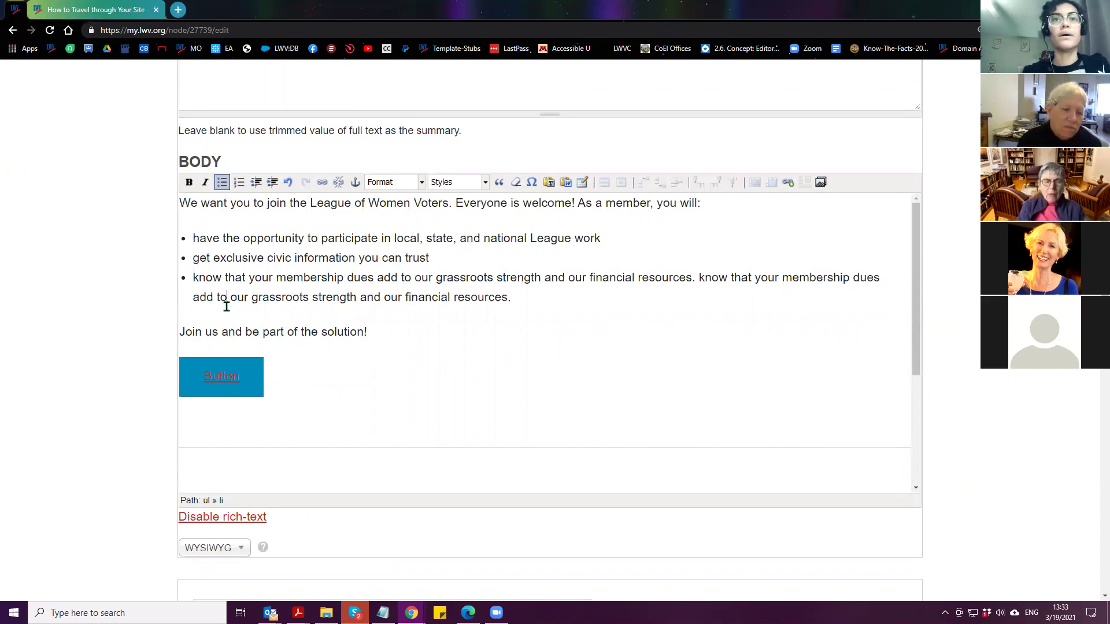
double_click(228, 299)
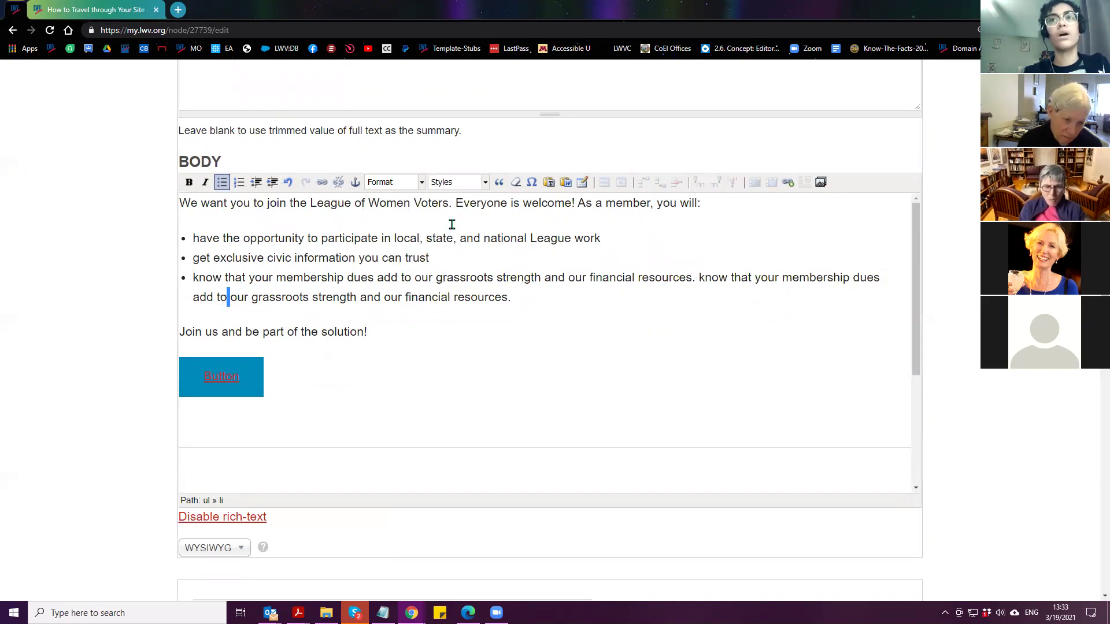
click(531, 183)
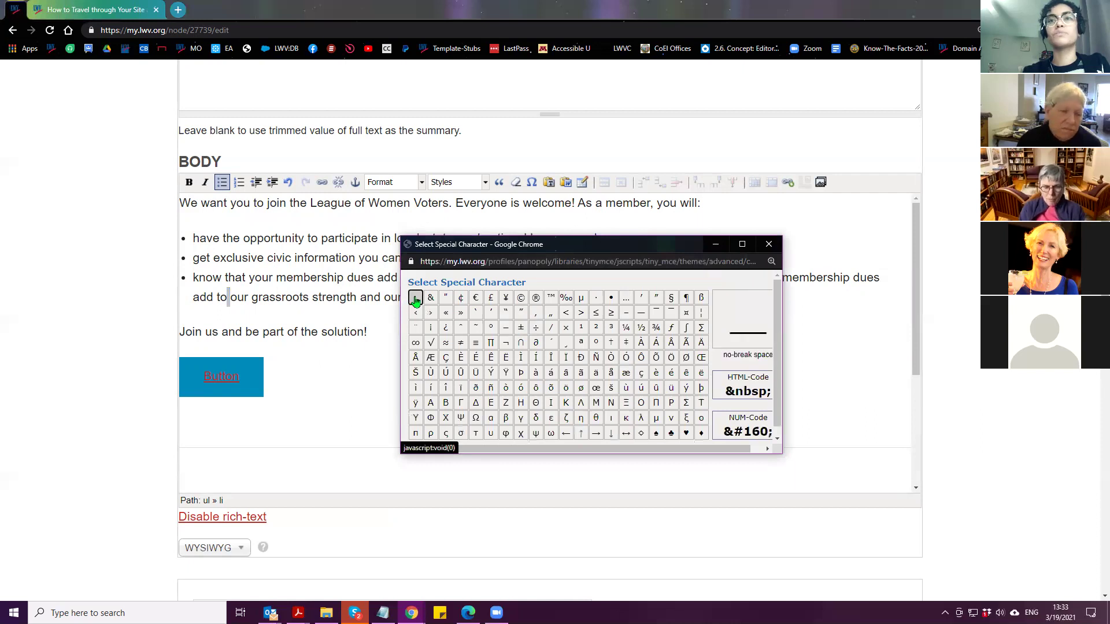
click(415, 300)
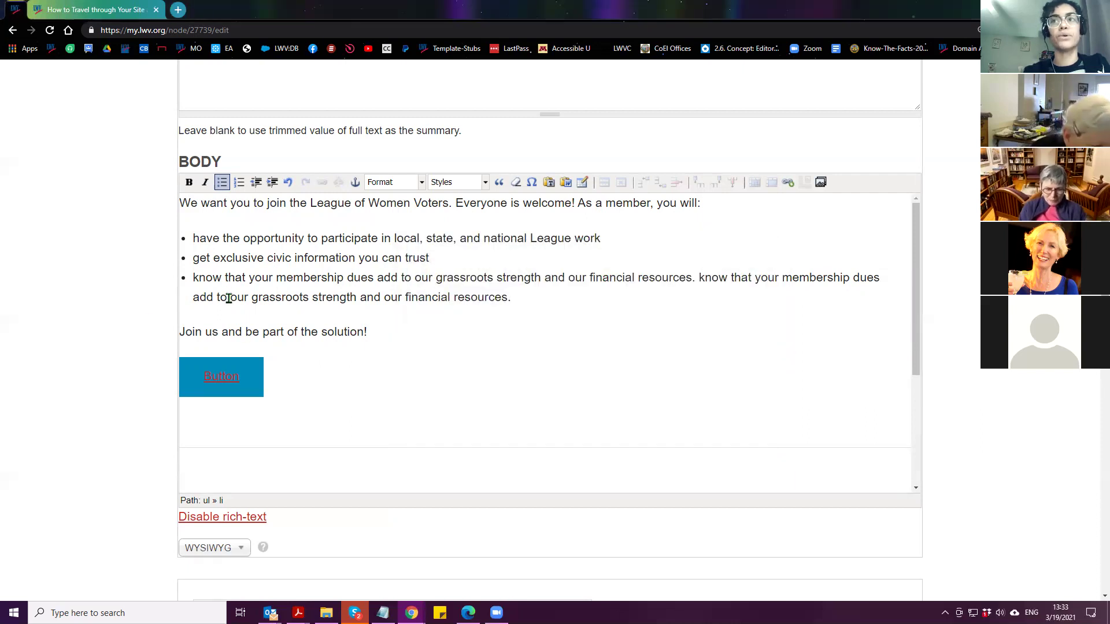
scroll(113, 354, down, 20)
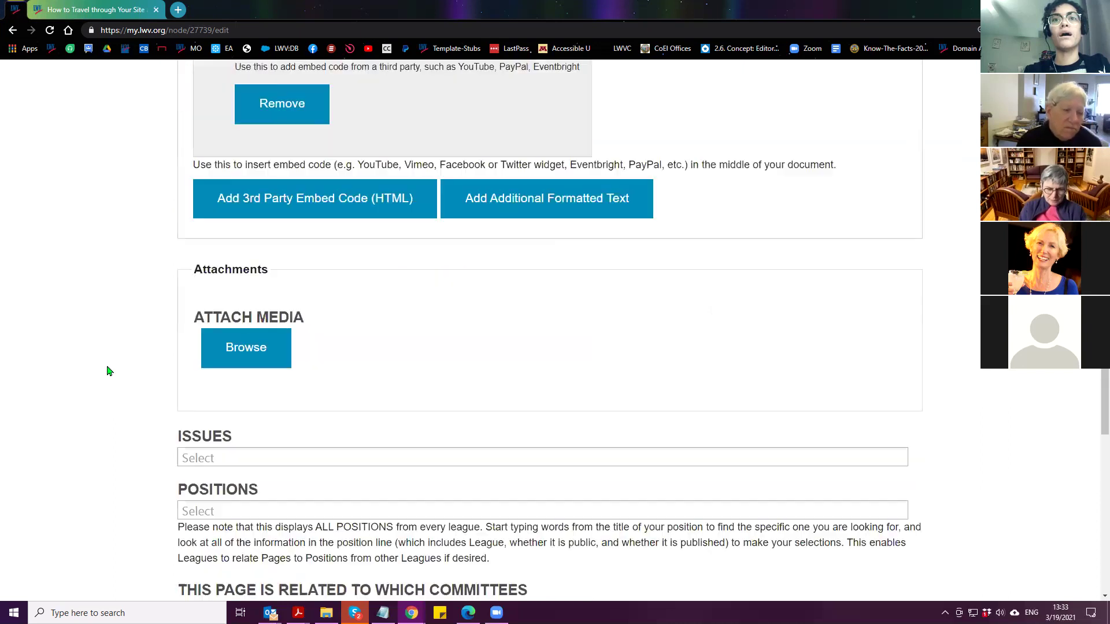
Save the Join page draft
click(210, 458)
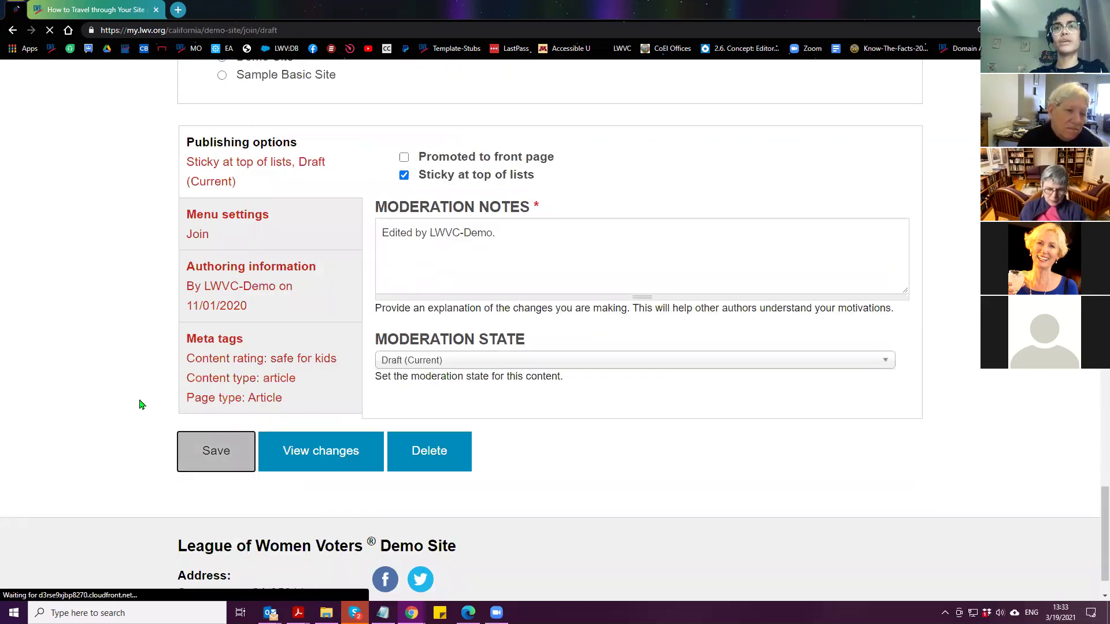
scroll(612, 422, down, 3)
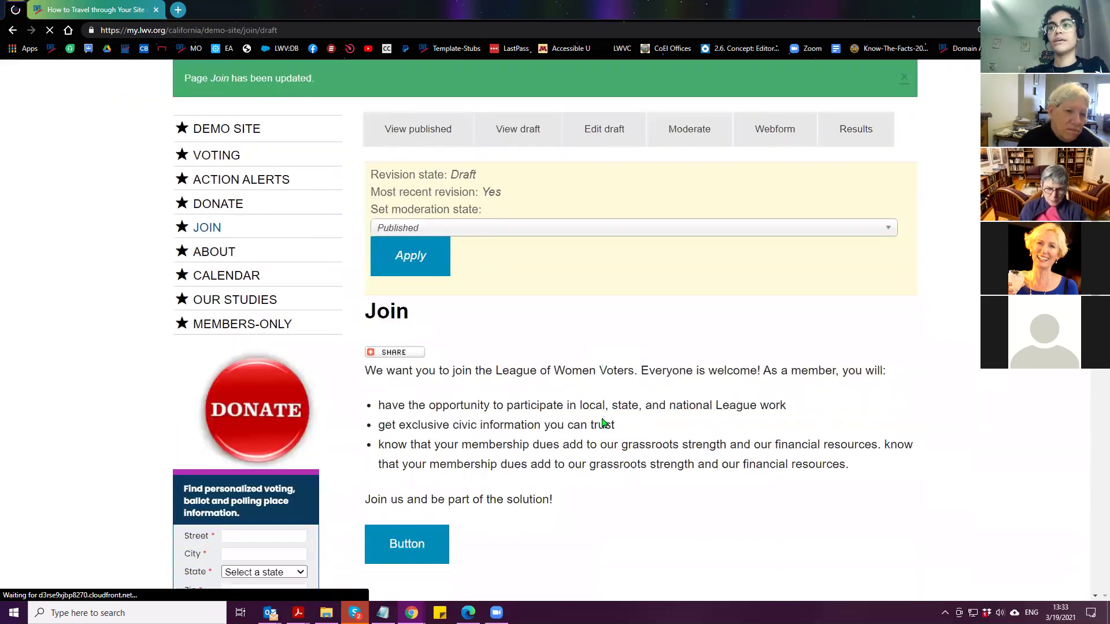
scroll(625, 485, down, 1)
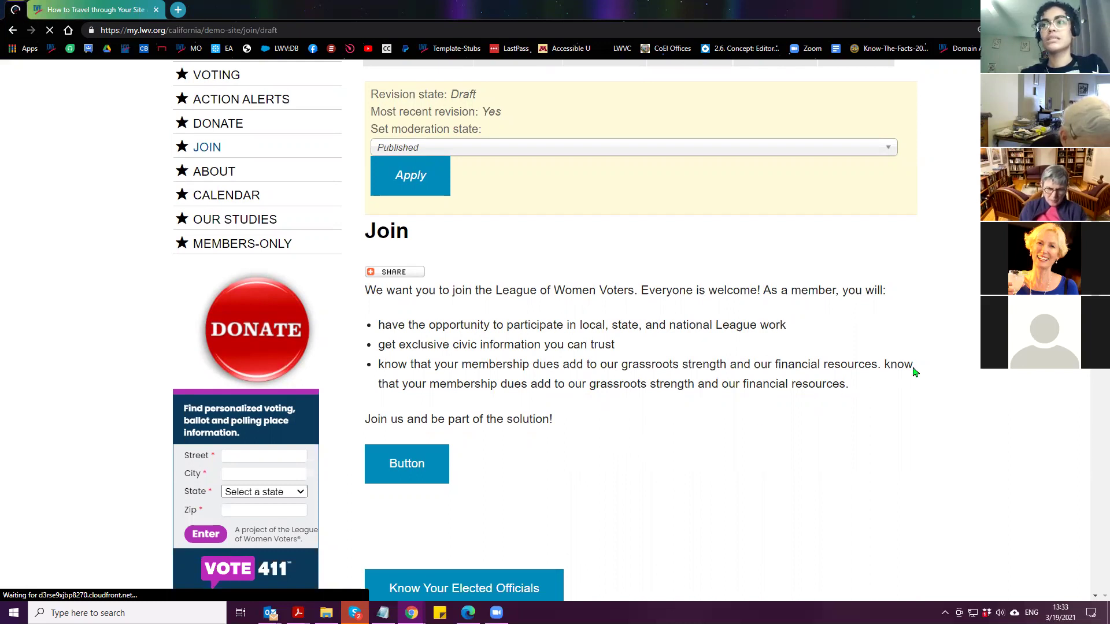
Check where 'know' wraps at the line end of the third bullet on the saved draft
drag(884, 366, 399, 392)
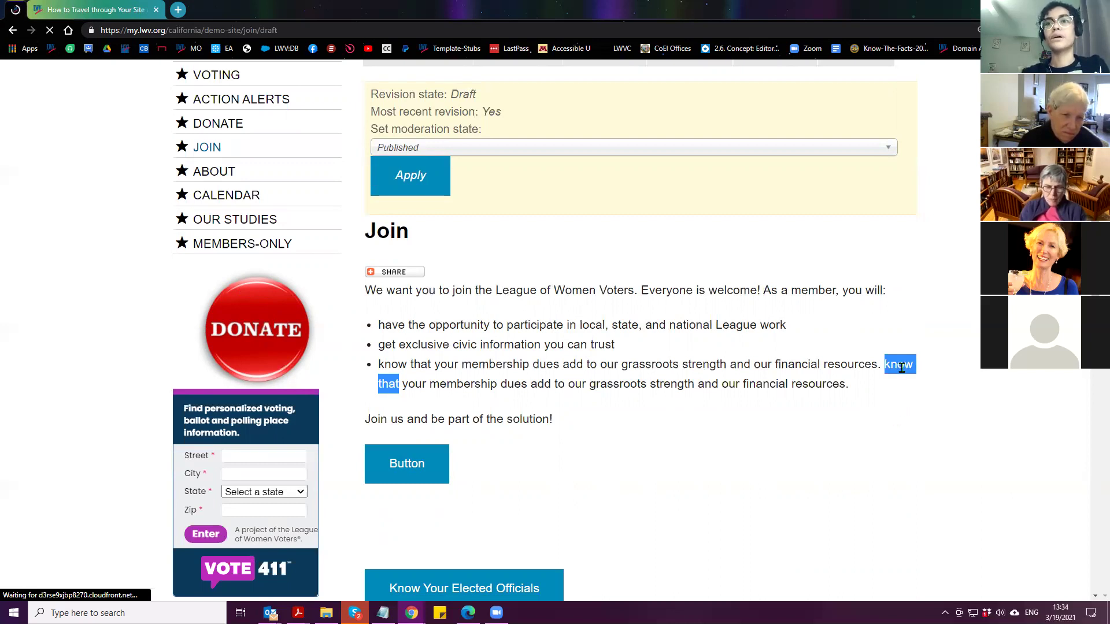
click(898, 369)
double_click(903, 367)
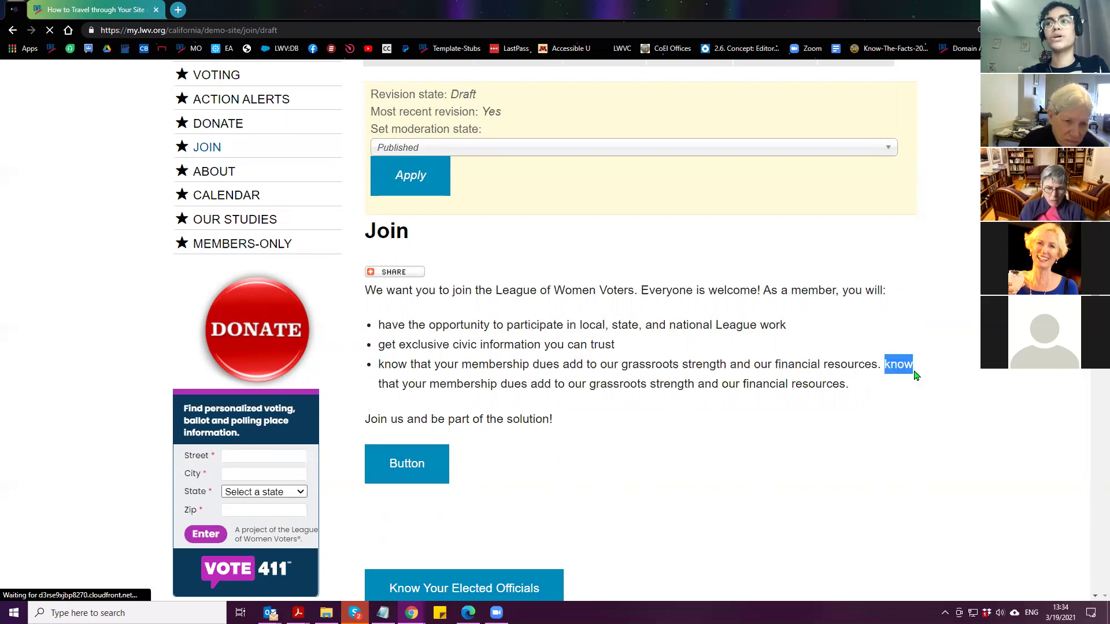
click(380, 386)
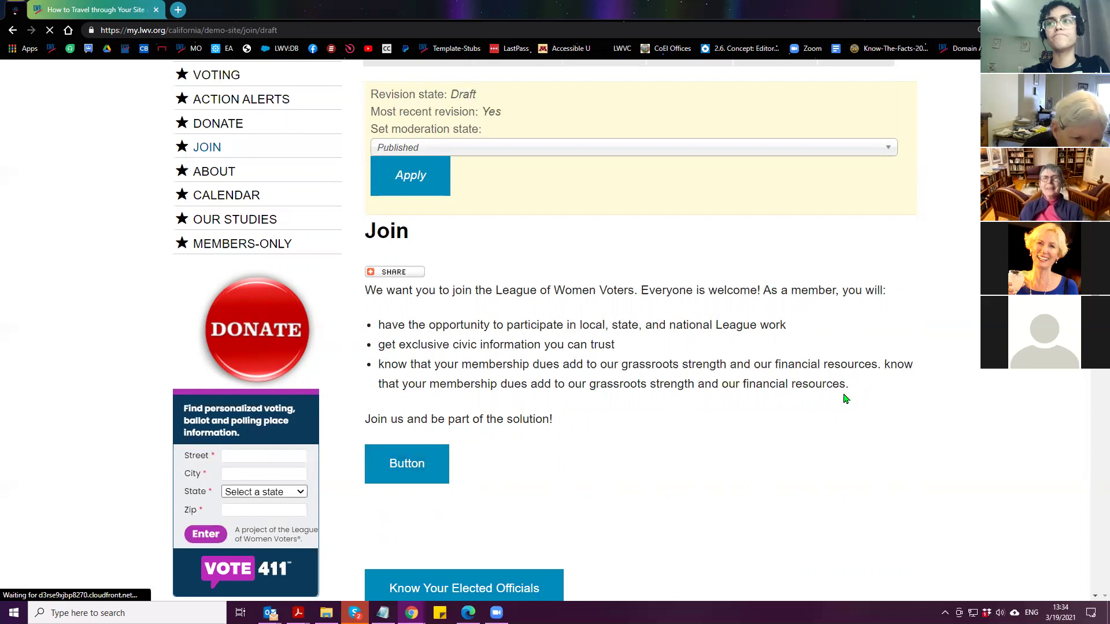
drag(886, 364, 883, 376)
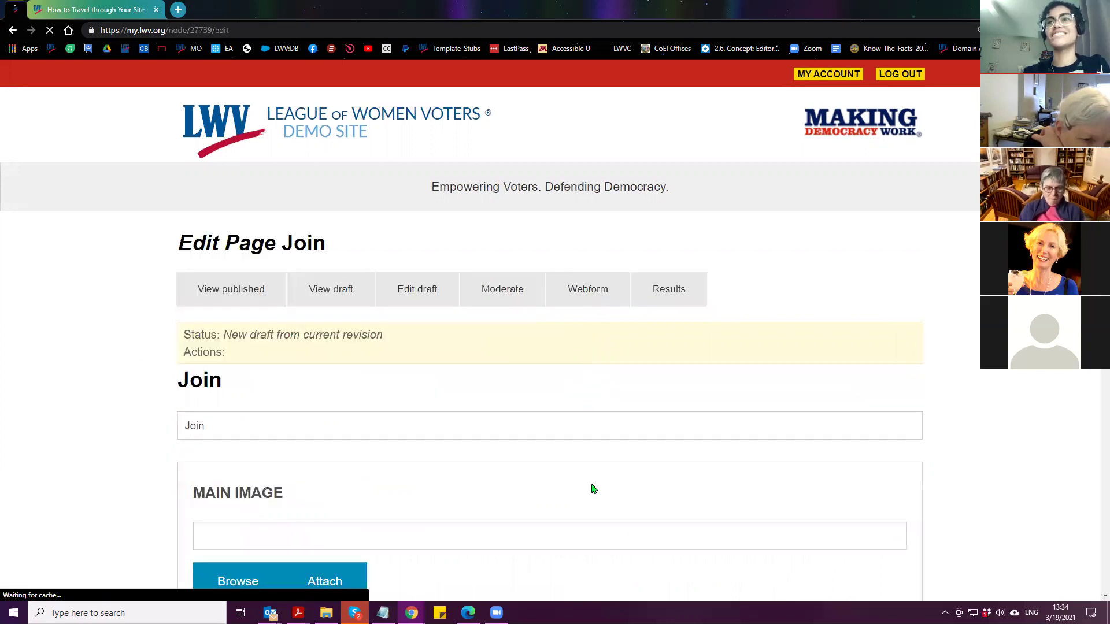
scroll(118, 359, down, 10)
Join 'know' and 'that' with a no-break space from the Omega picker, then save the draft
scroll(119, 358, down, 2)
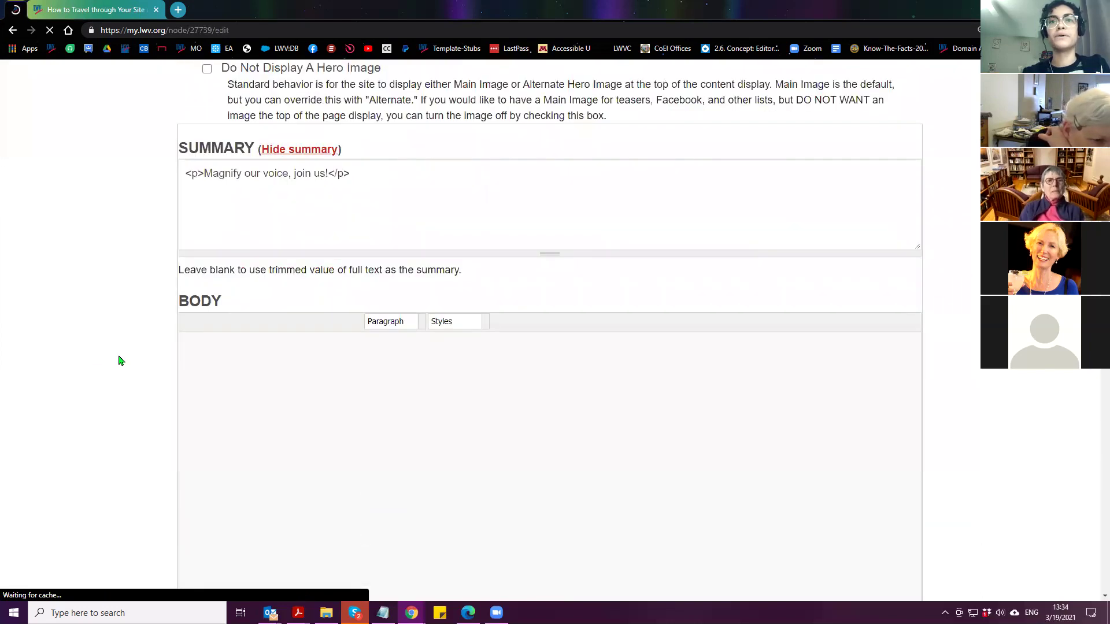
scroll(119, 358, down, 2)
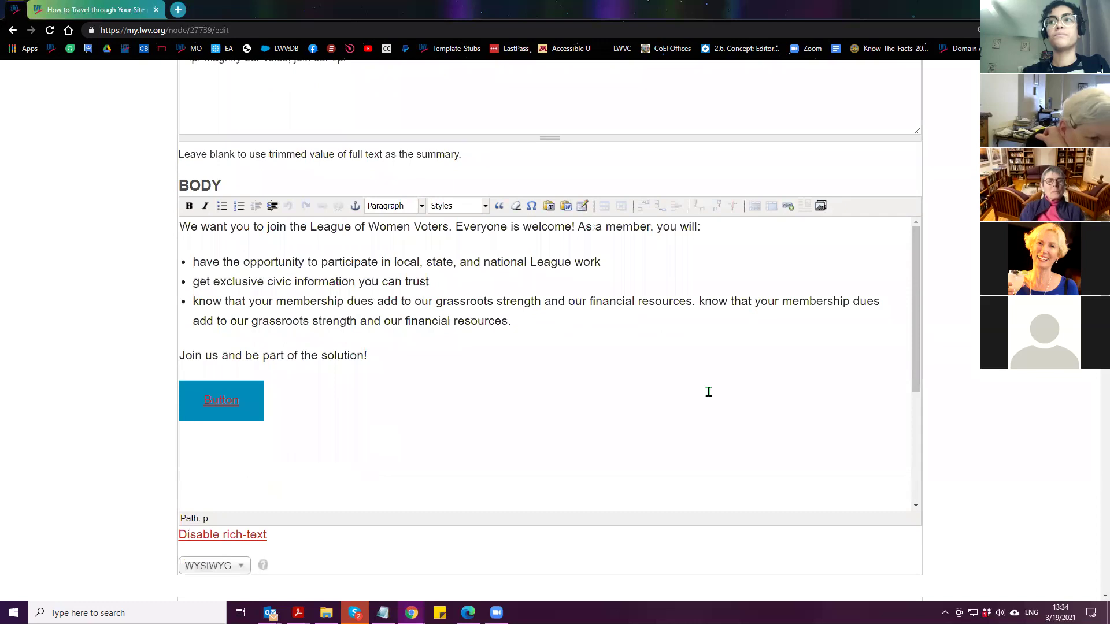
click(728, 303)
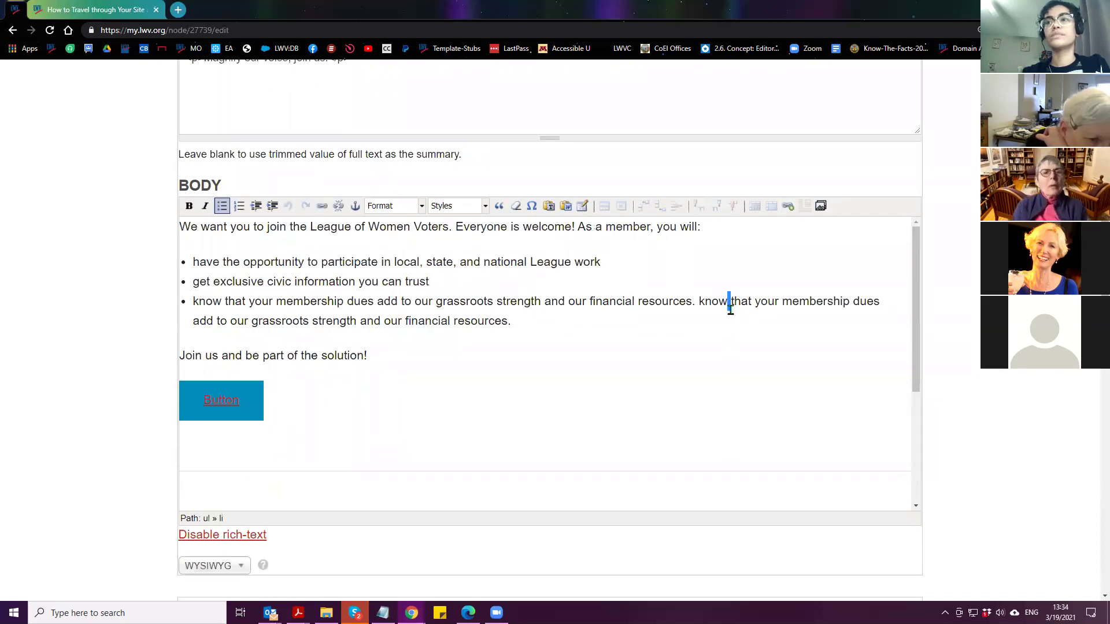
click(532, 208)
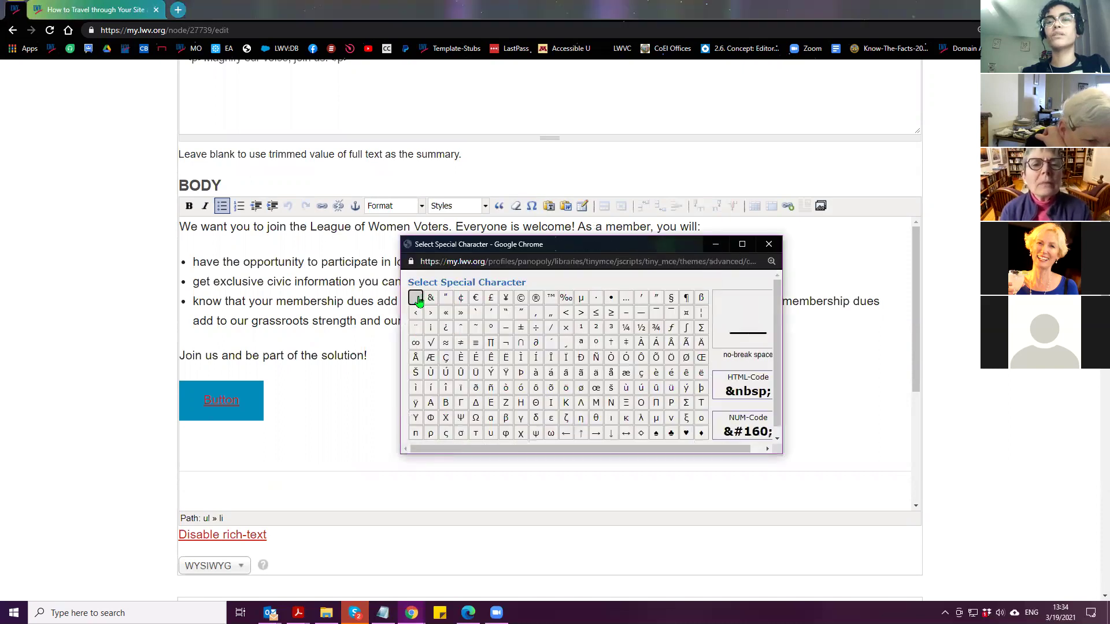
click(416, 297)
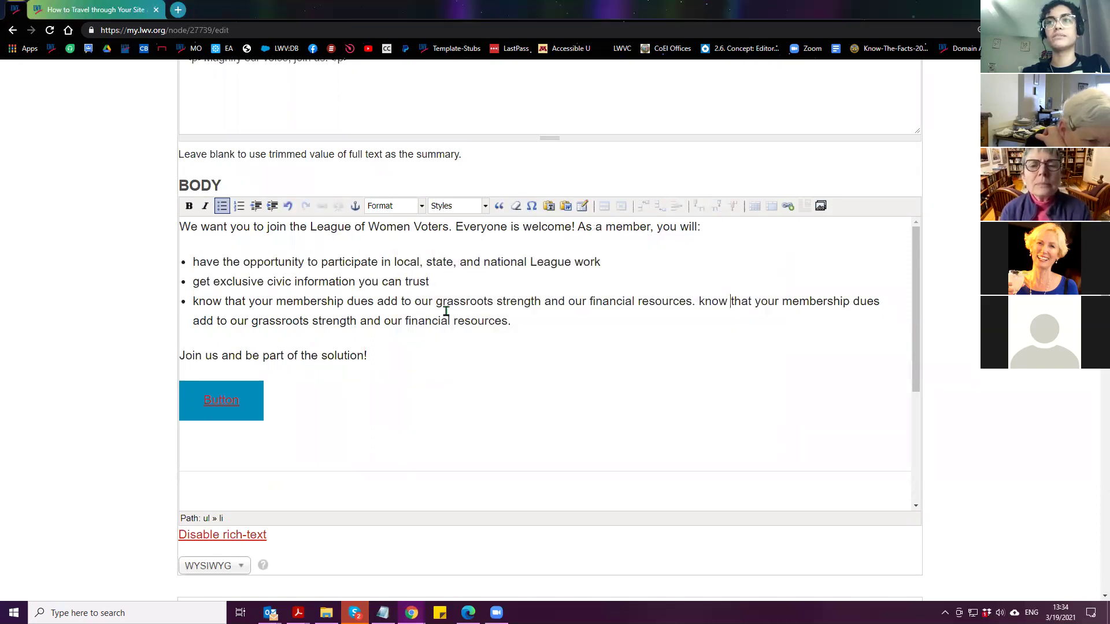
scroll(133, 407, down, 8)
scroll(133, 415, down, 15)
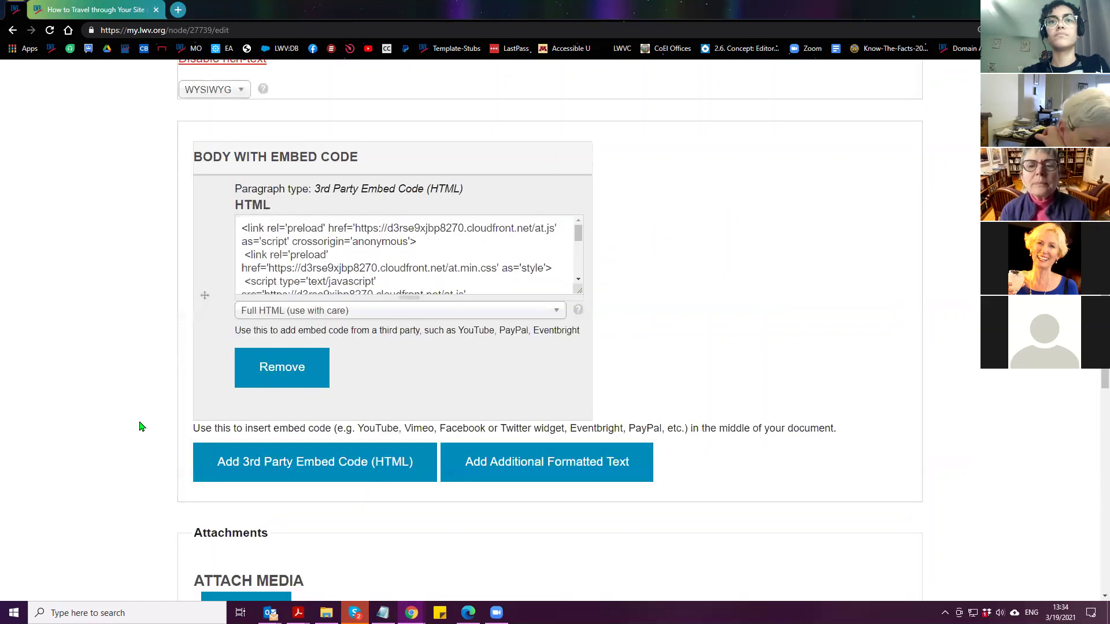
click(201, 403)
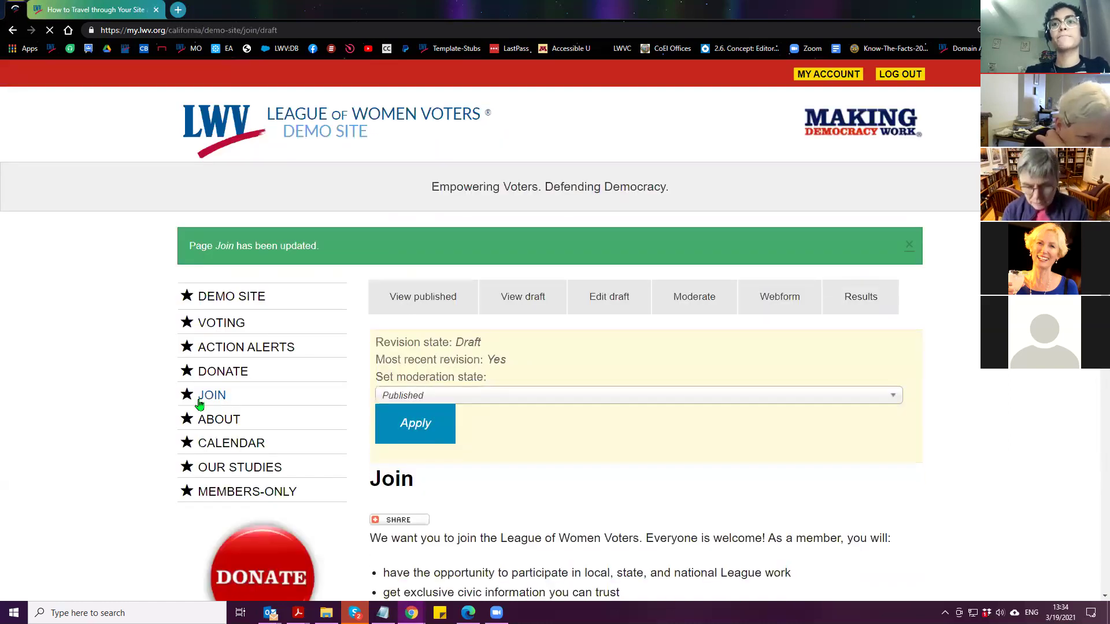
Review the saved draft's bullets, then open DevTools on the page via Inspect
scroll(145, 373, down, 2)
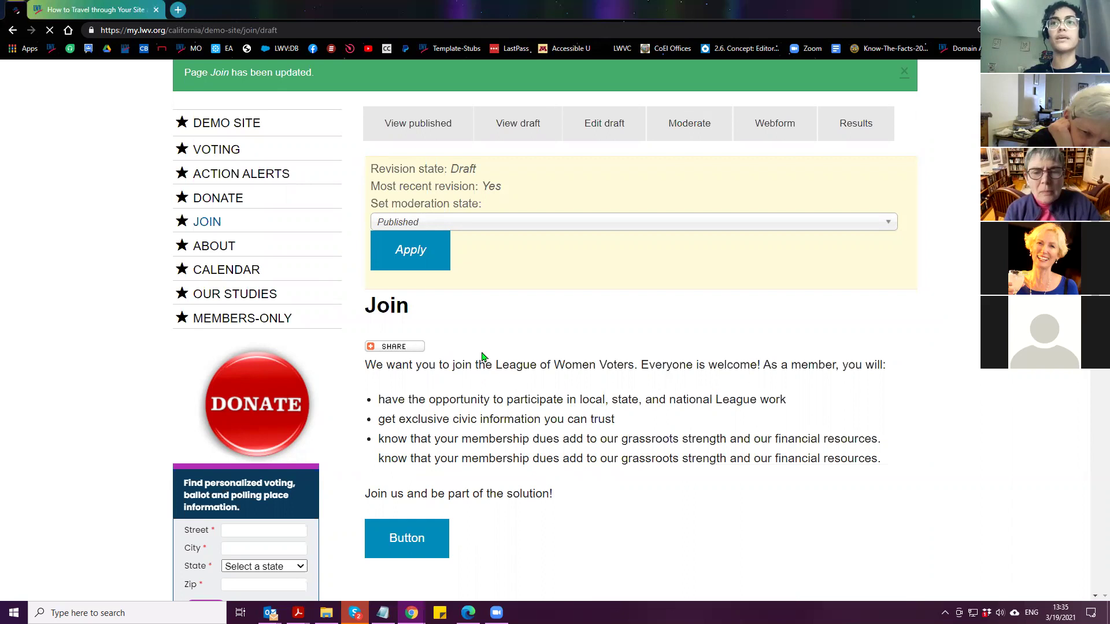
right_click(596, 275)
click(639, 463)
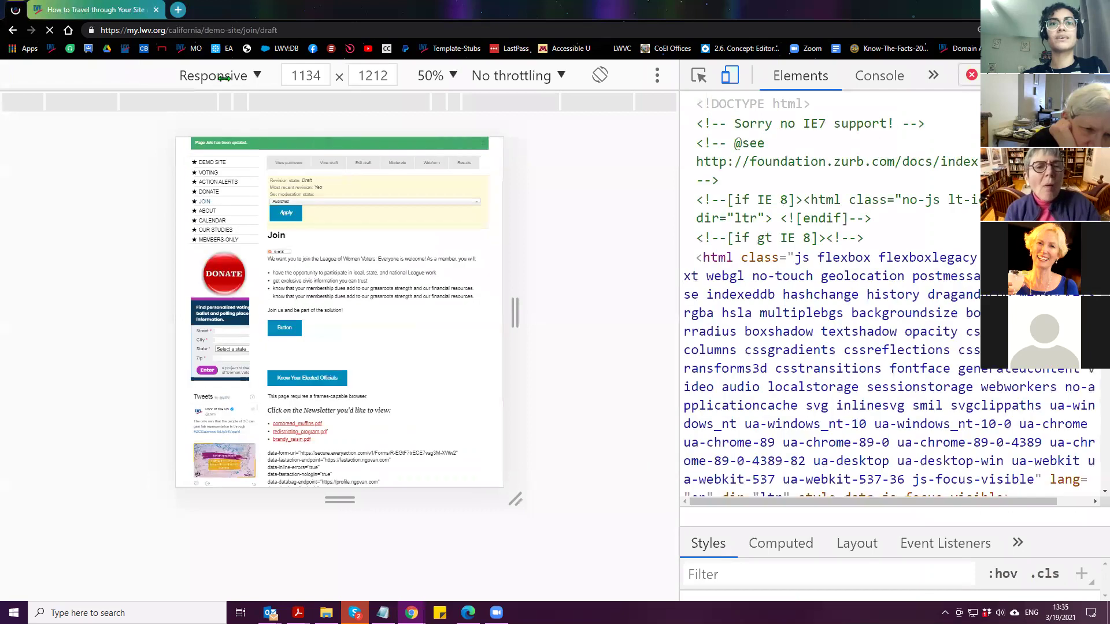
Preview the Join draft at iPhone X size, then close DevTools with F12
click(226, 76)
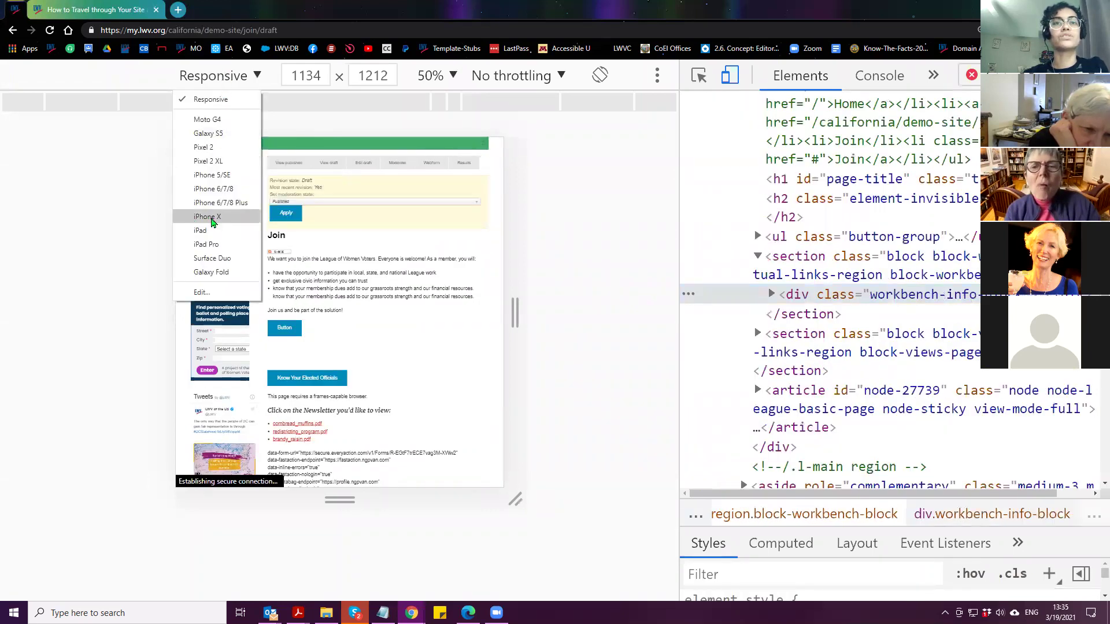
click(209, 217)
scroll(327, 326, down, 3)
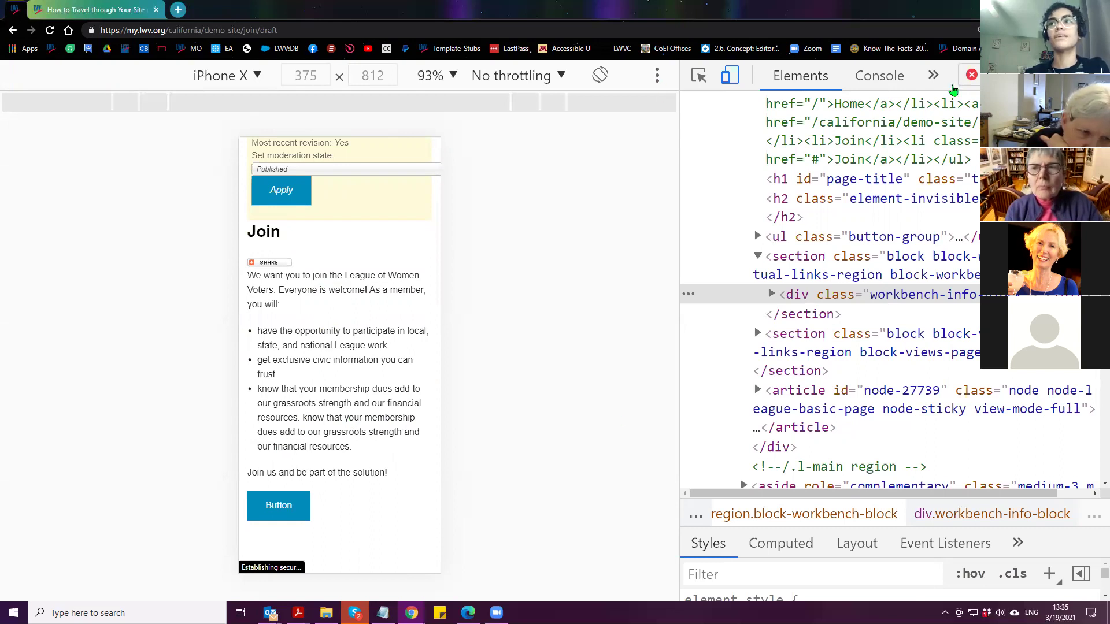
key(F12)
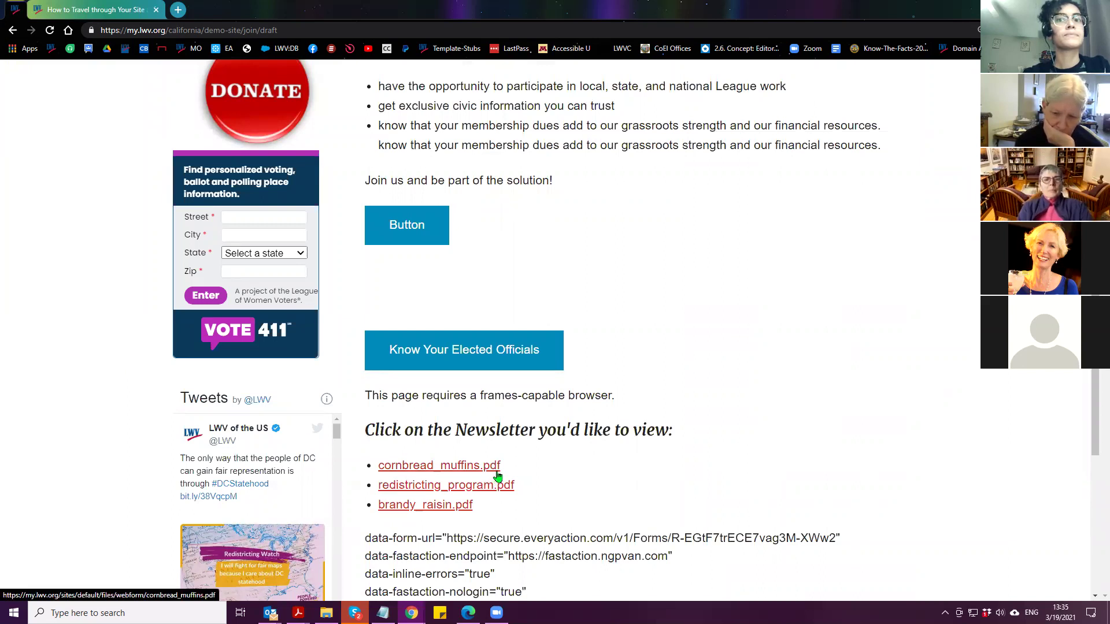
Go back to the top of the draft page and open the Join draft for editing
scroll(524, 482, up, 4)
scroll(524, 483, up, 1)
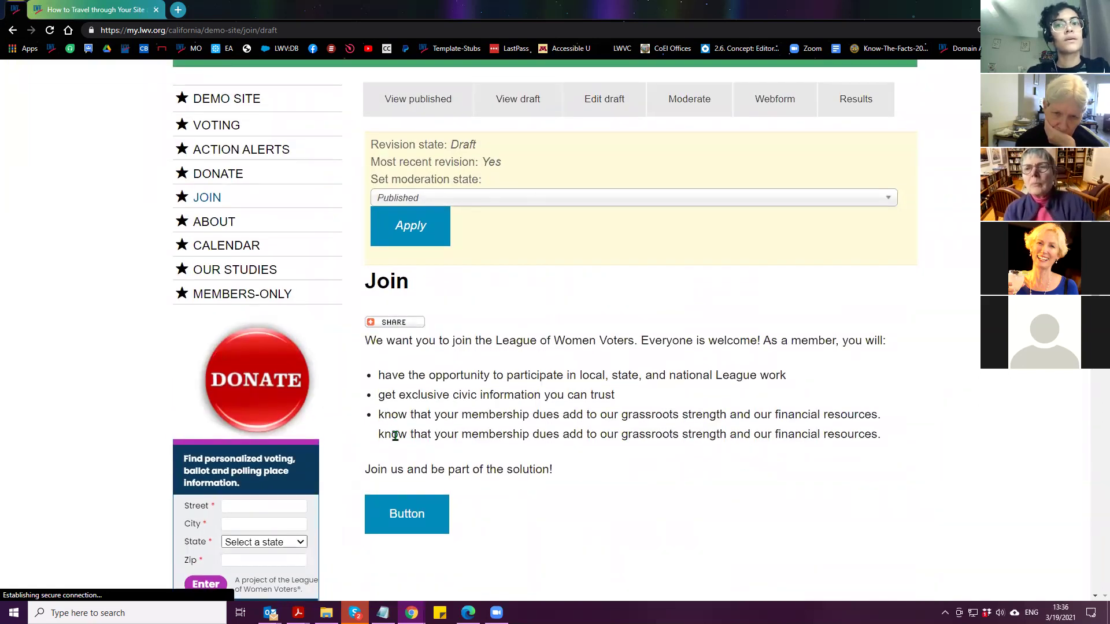
click(605, 102)
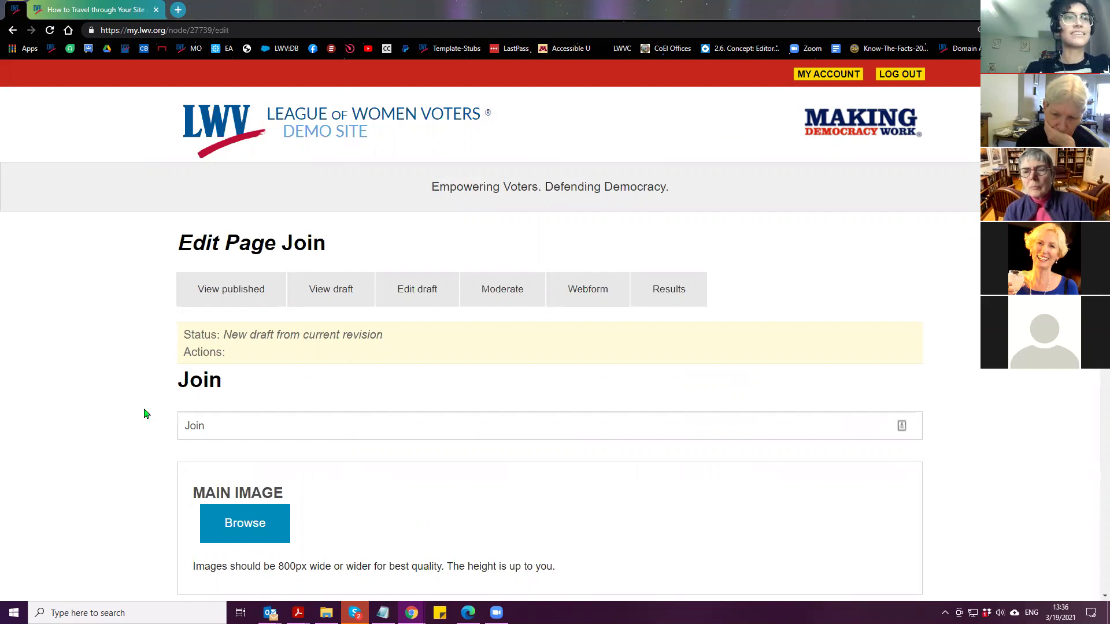
scroll(133, 436, down, 15)
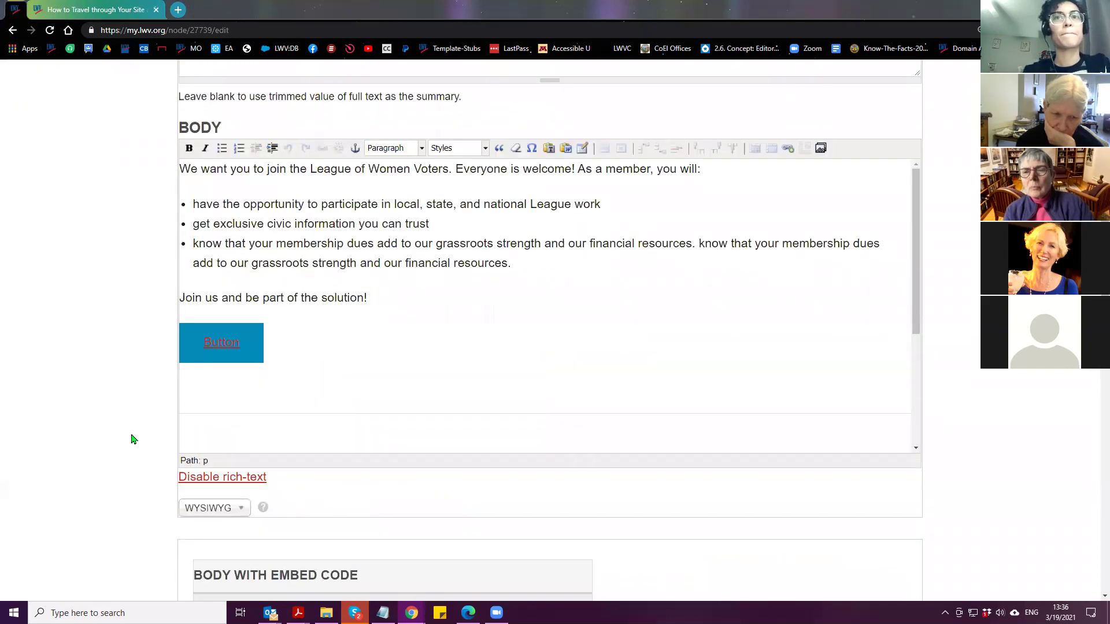
scroll(125, 448, up, 1)
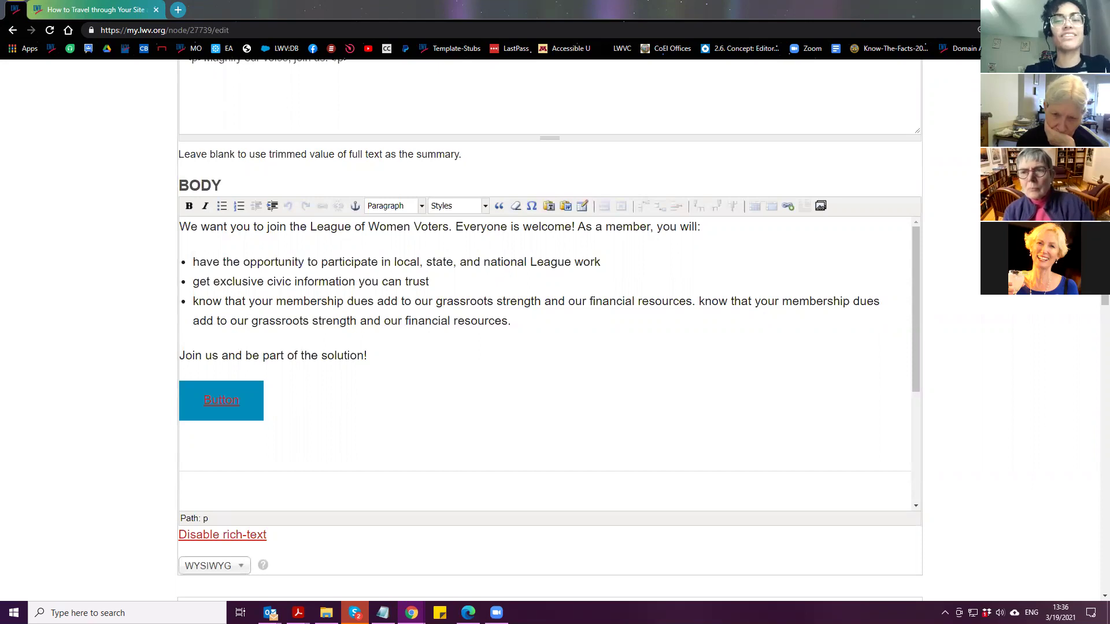
scroll(211, 454, down, 2)
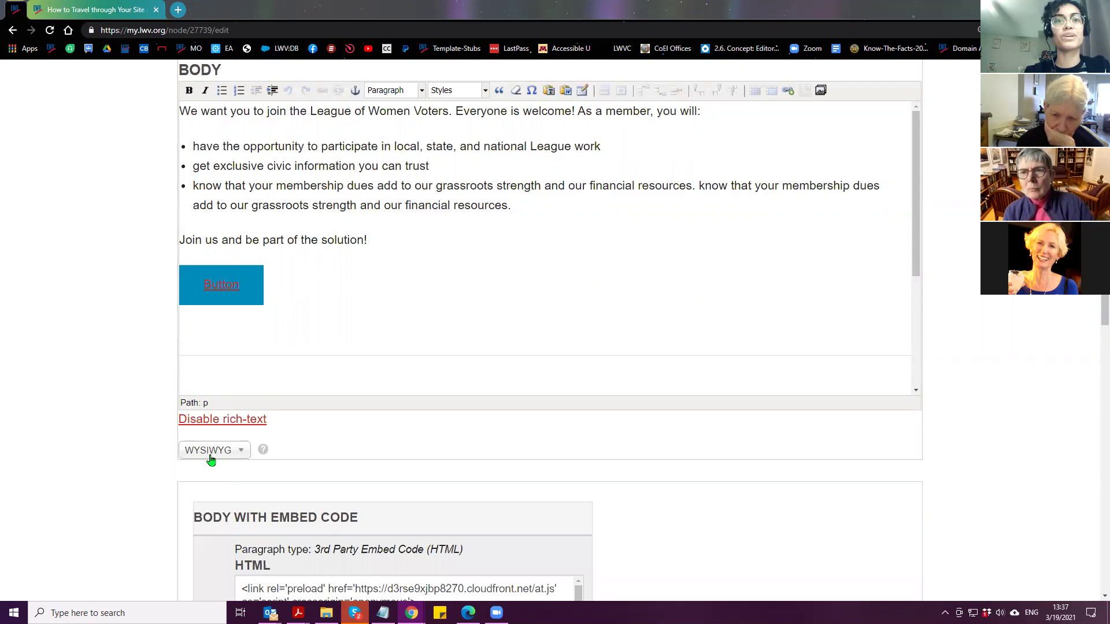
Switch the Body text format to Full HTML, then back to WYSIWYG
click(211, 458)
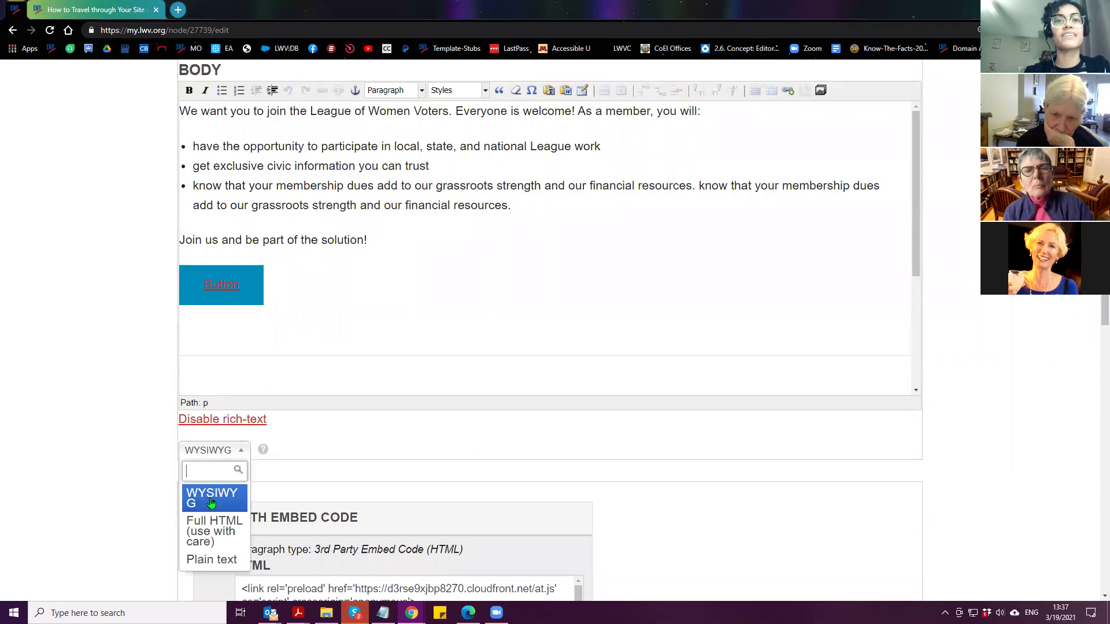
click(209, 536)
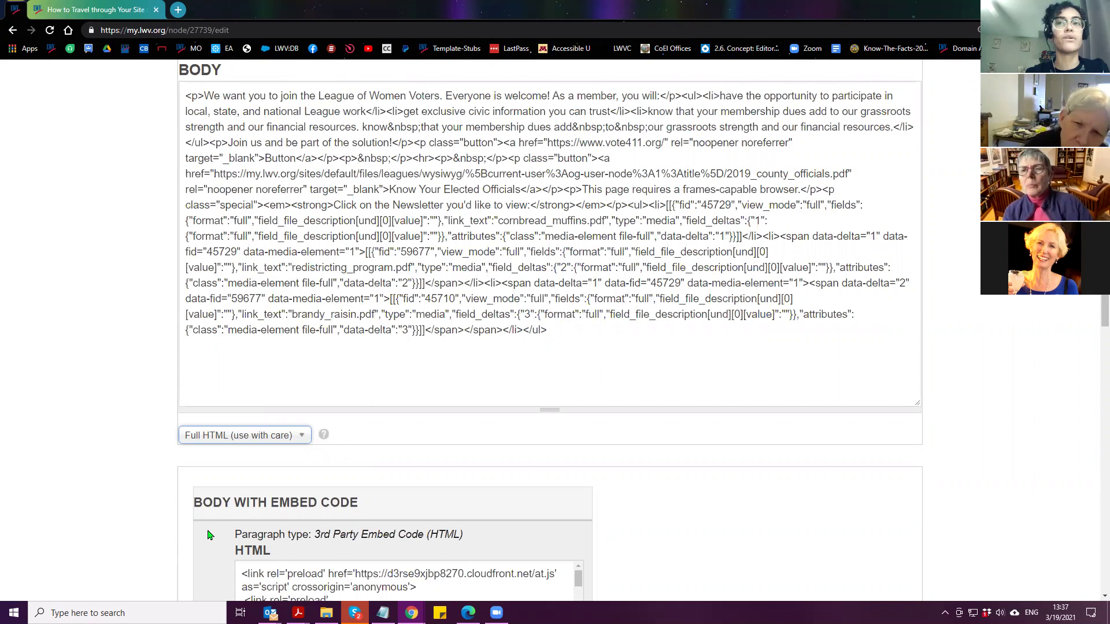
click(244, 438)
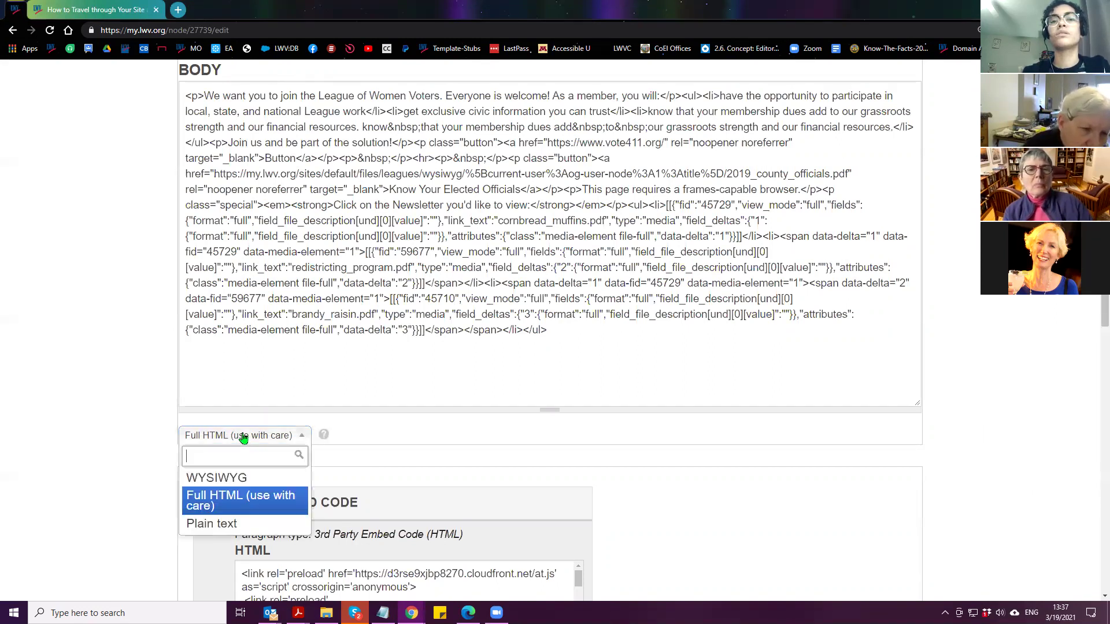
click(206, 480)
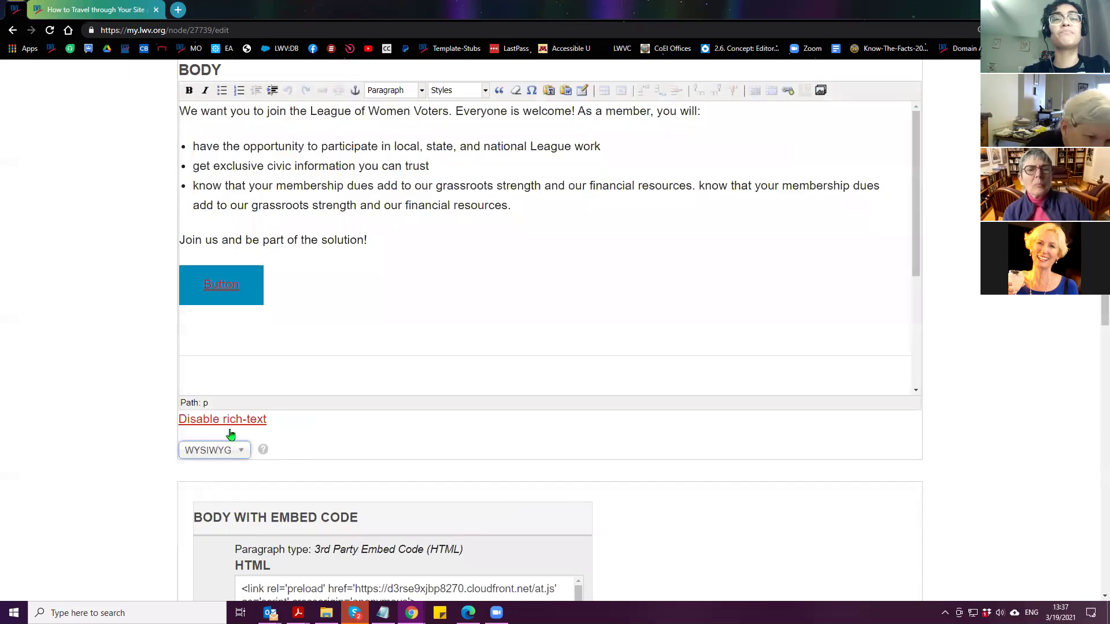
Delete the stray word 'break' after 'resources.' and insert a Shift+Enter line break there
click(693, 188)
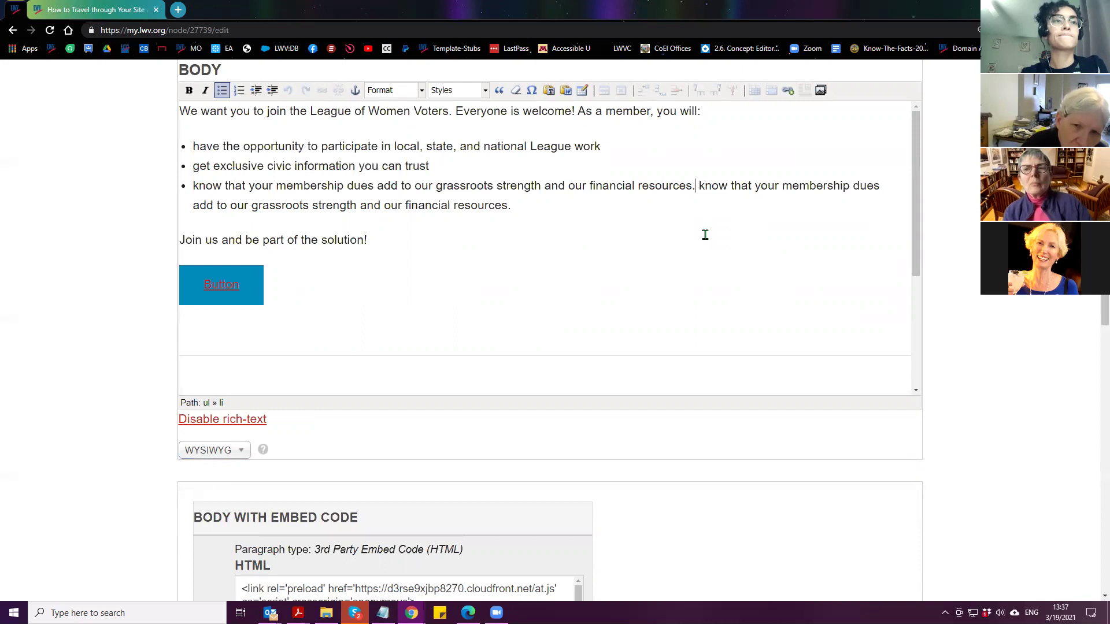
text(break)
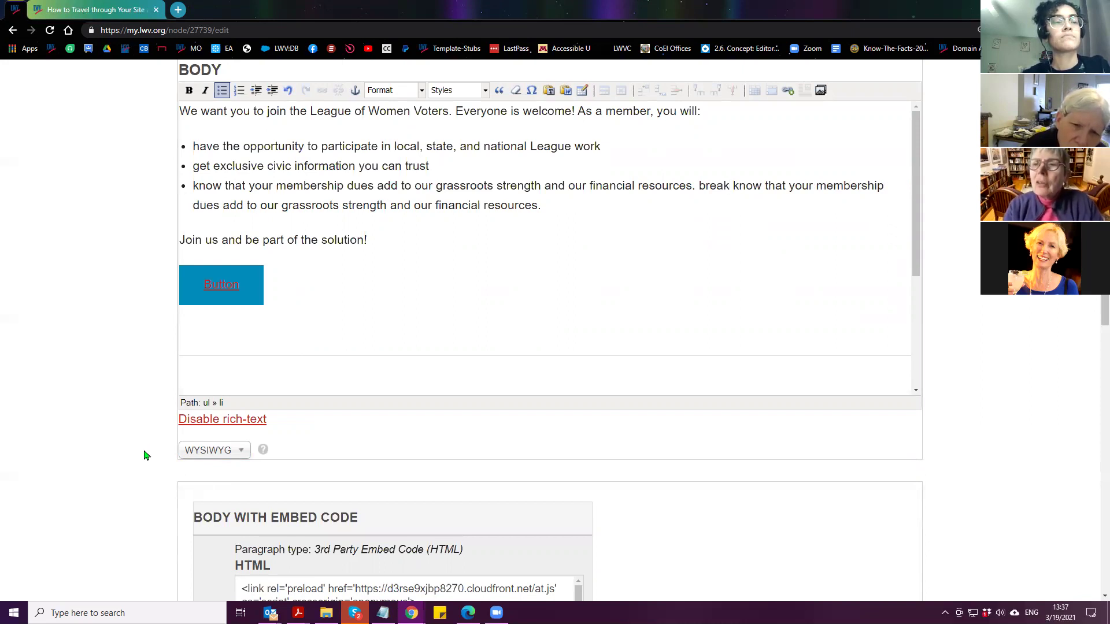
double_click(712, 186)
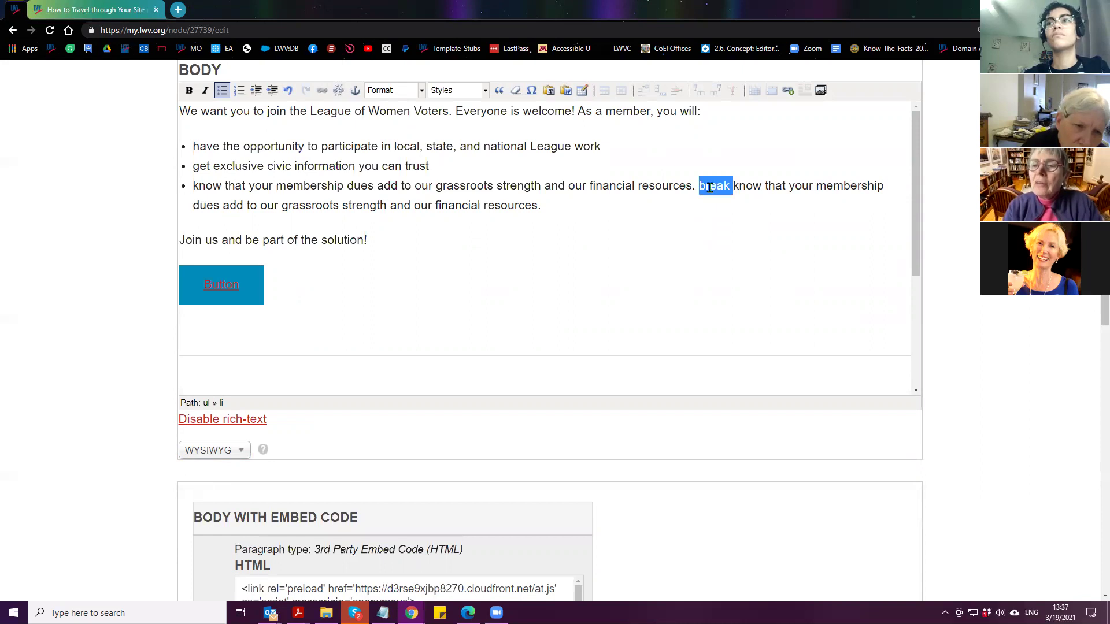
key(BackSpace)
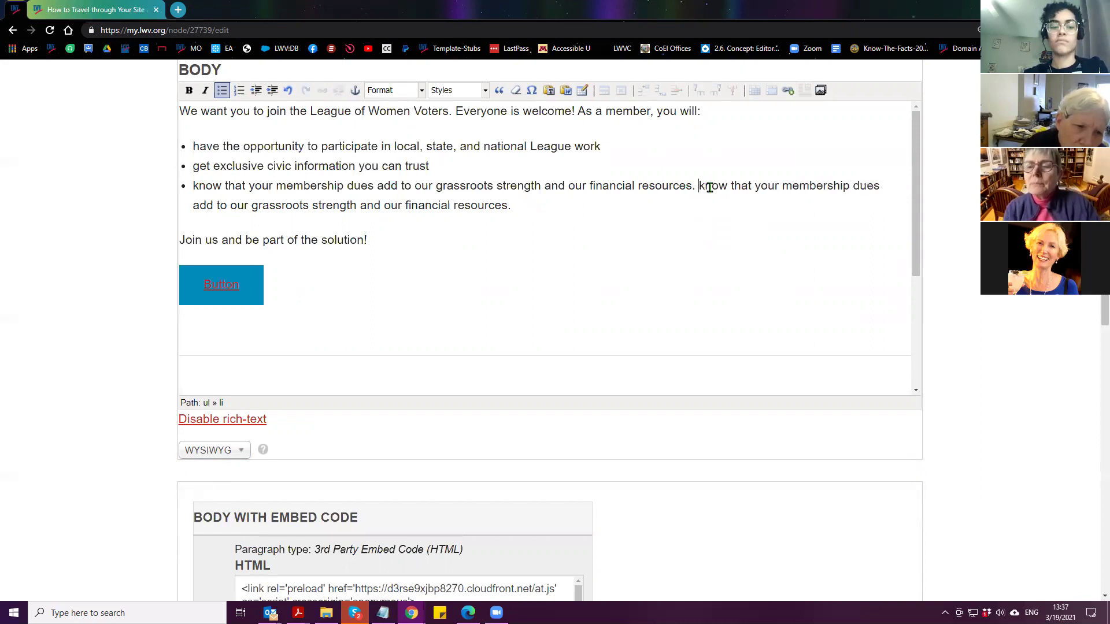
key(shift+Return)
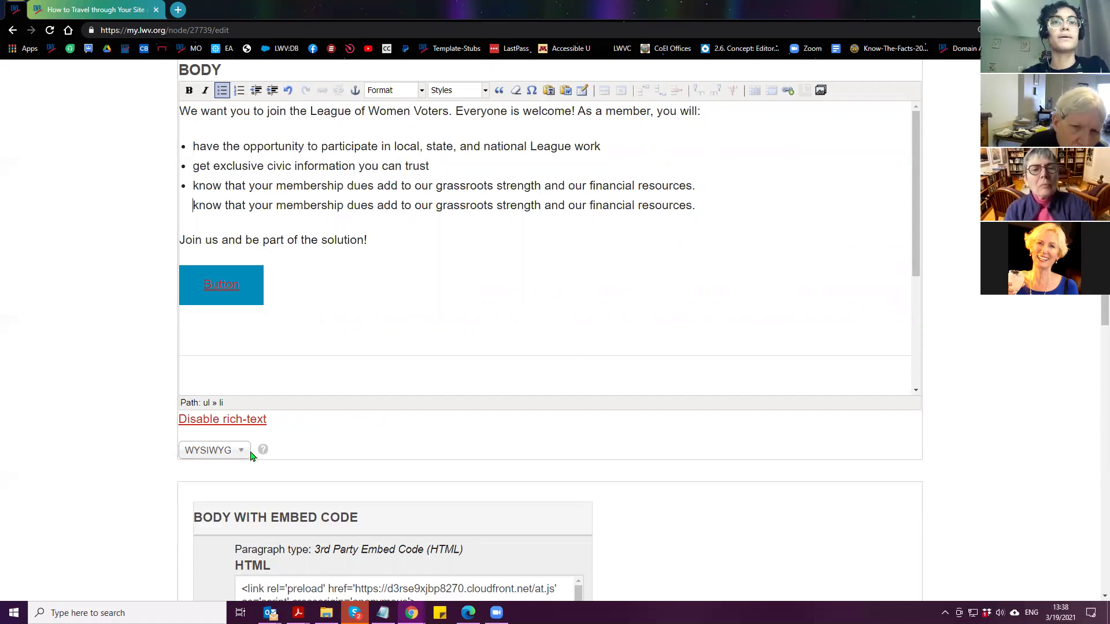
click(203, 456)
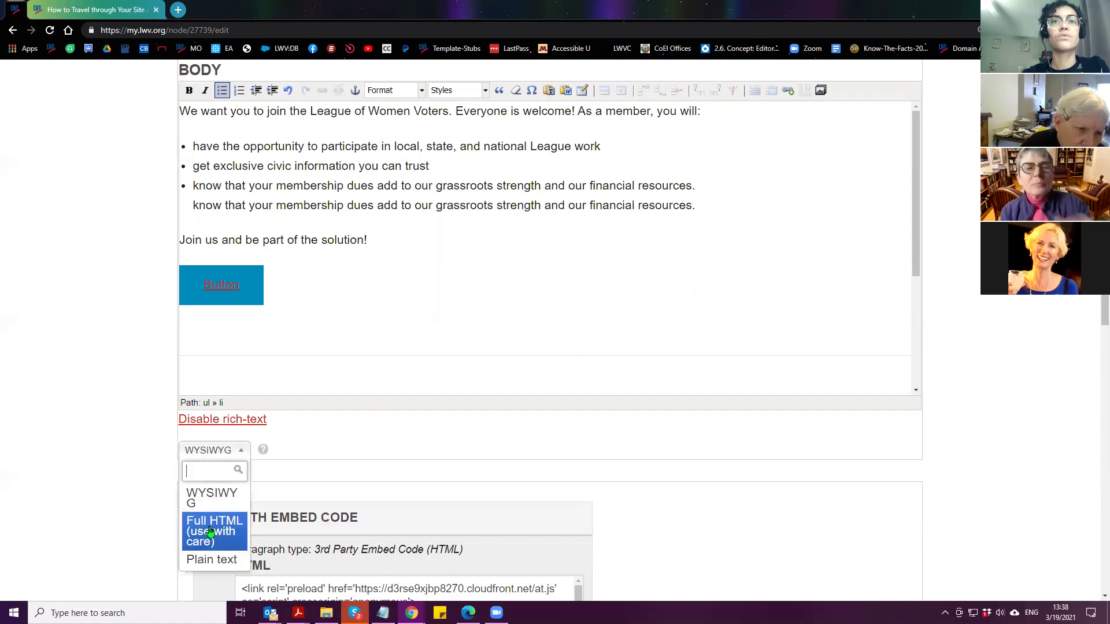
click(210, 531)
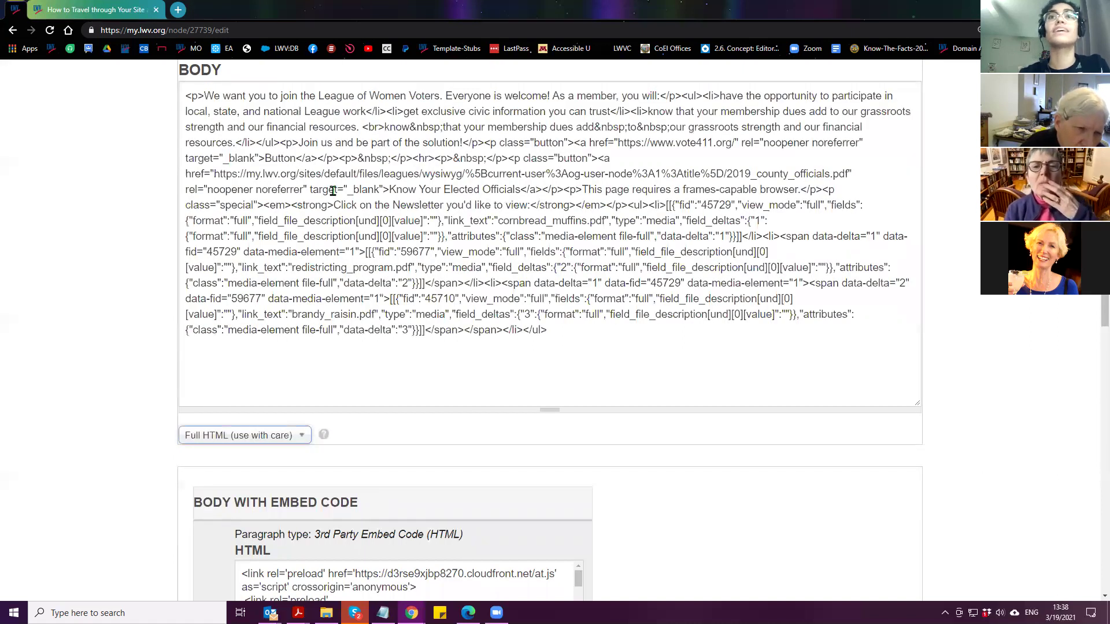
drag(363, 127, 384, 126)
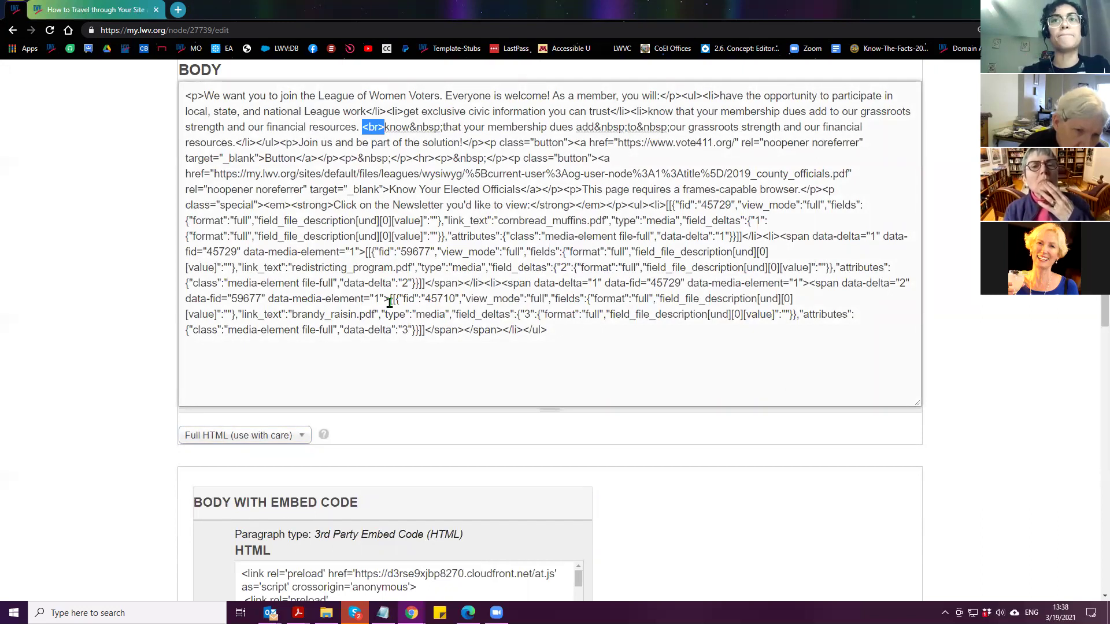
click(256, 442)
click(207, 476)
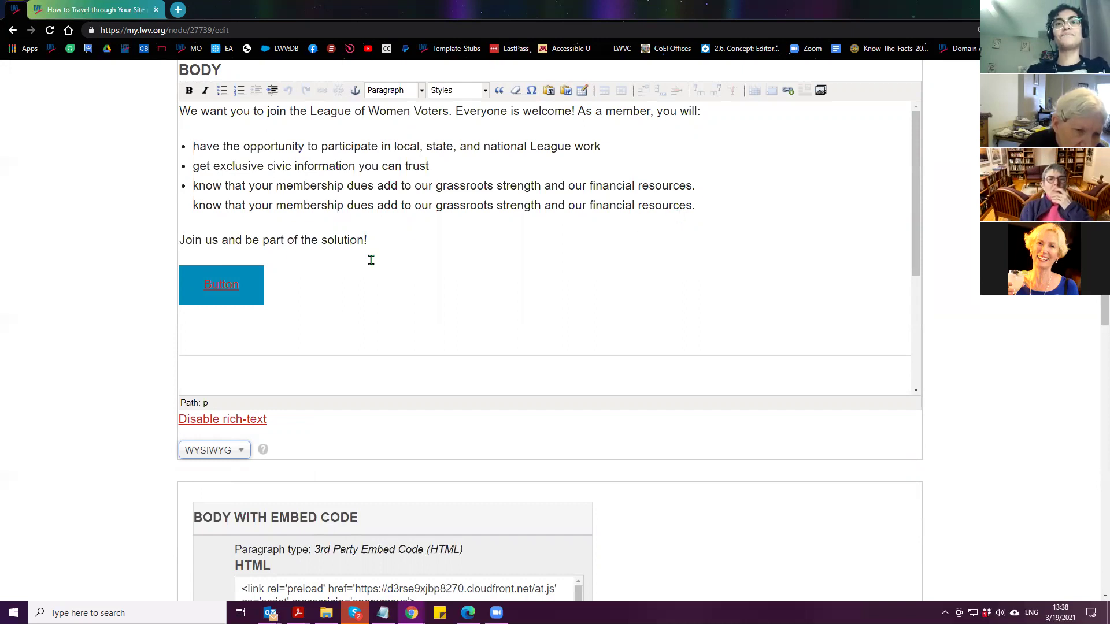
Break the second bullet before 'trust' with Shift+Enter, leaving no extra empty line
click(403, 169)
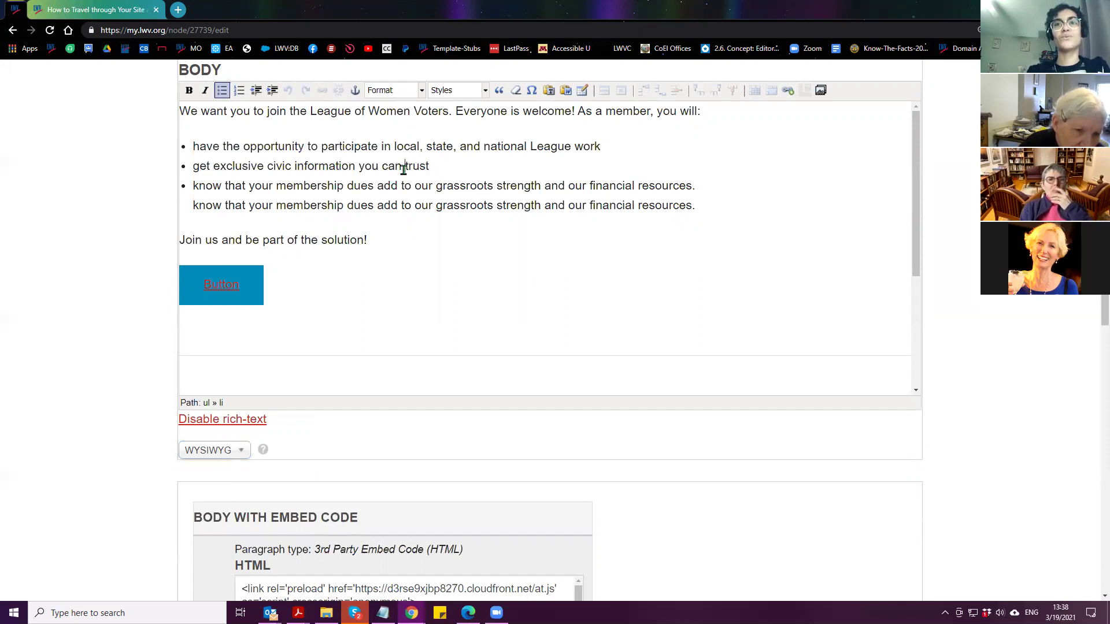
key(shift+Return)
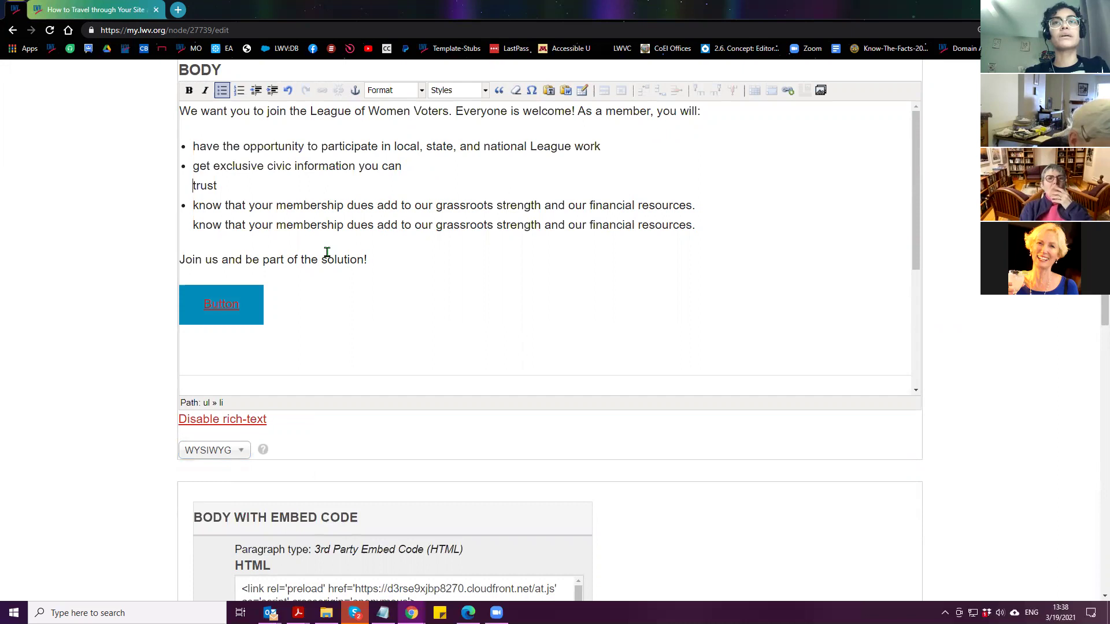
click(405, 93)
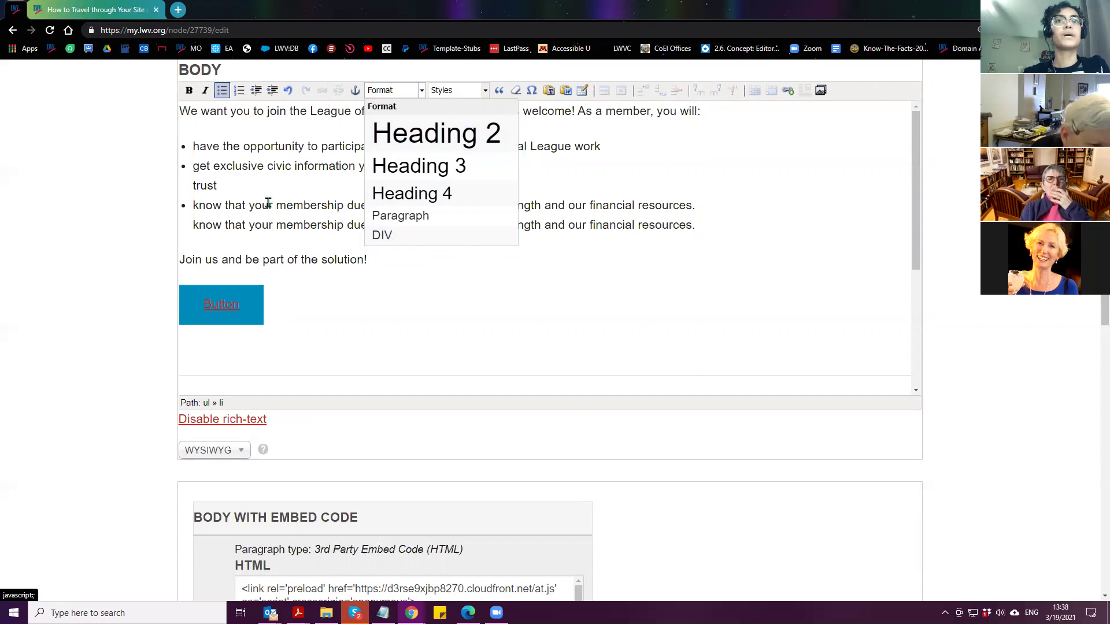
click(230, 192)
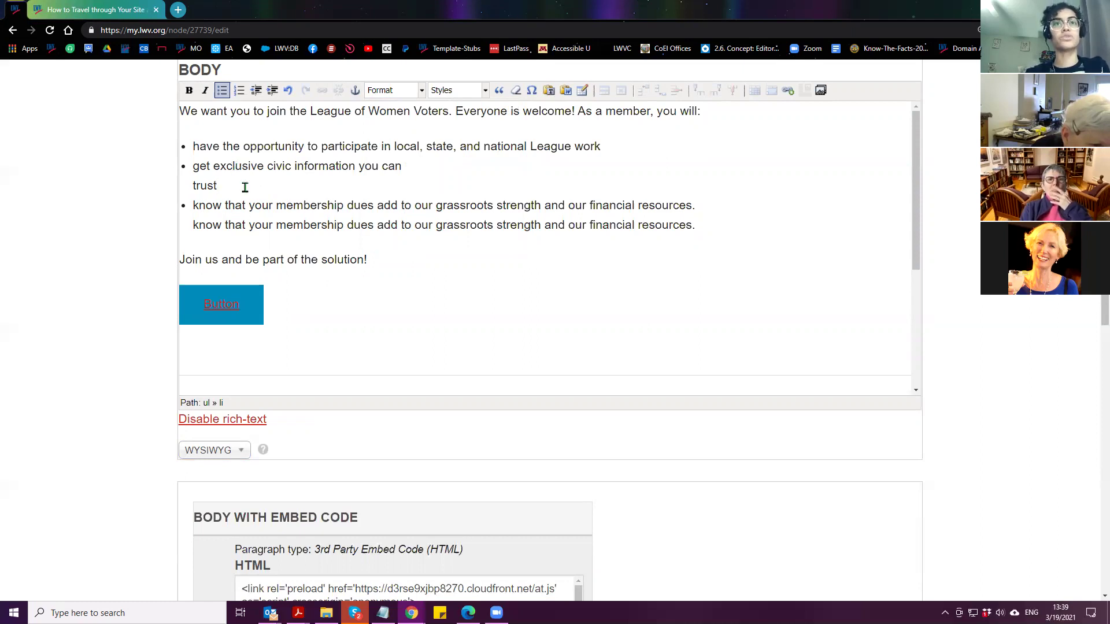
key(Return)
key(BackSpace)
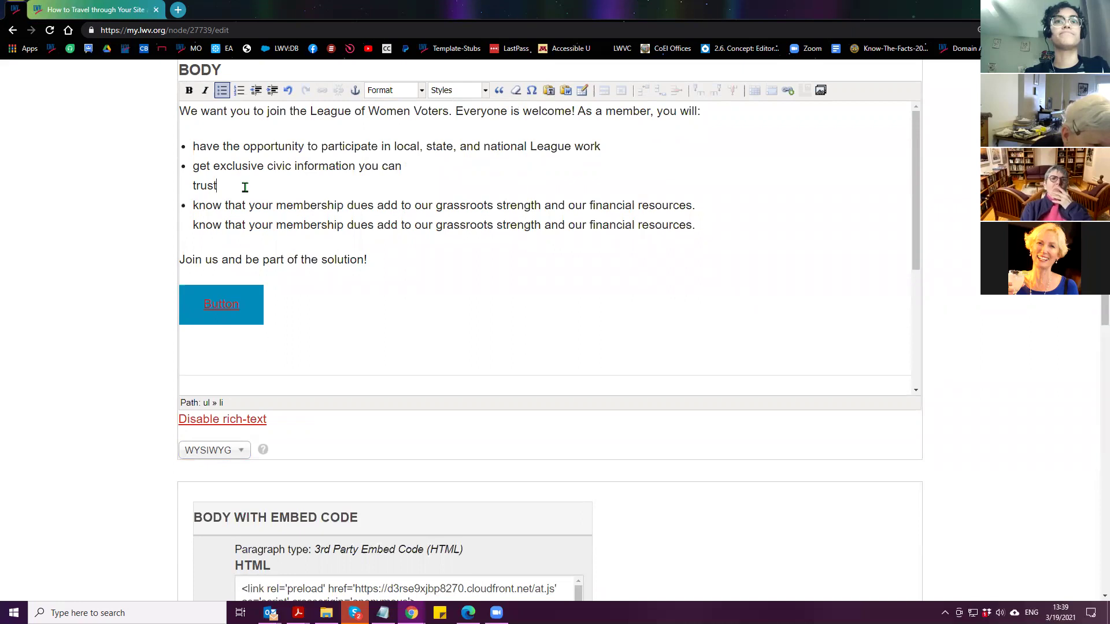
scroll(116, 325, down, 15)
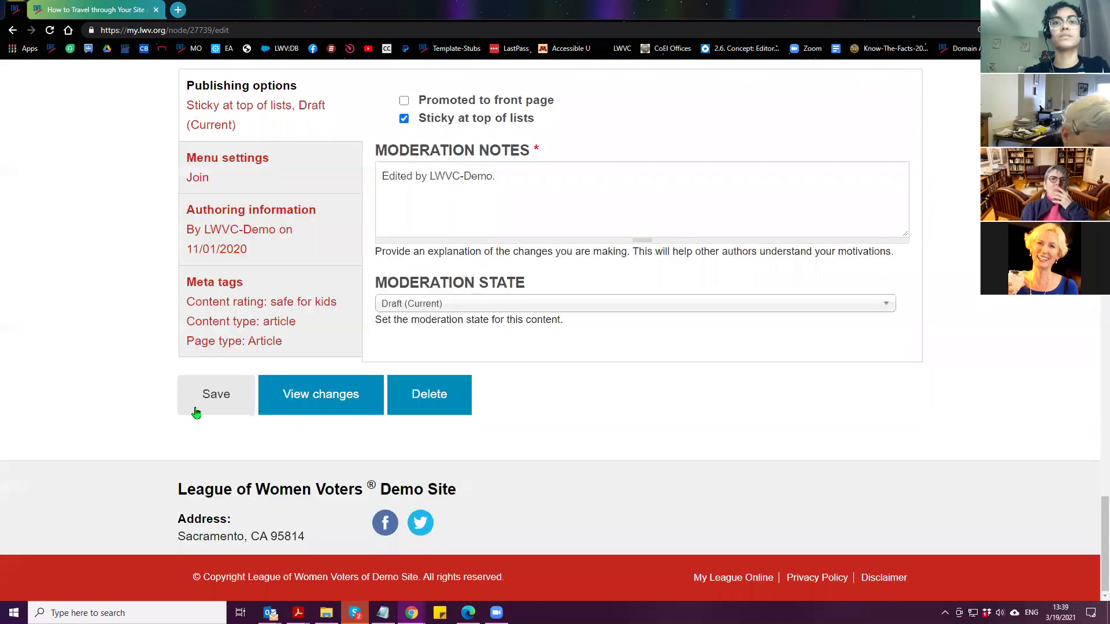
Remove the empty line below the button and the gap before the Know Your Elected Officials link
scroll(85, 443, up, 15)
scroll(89, 444, up, 5)
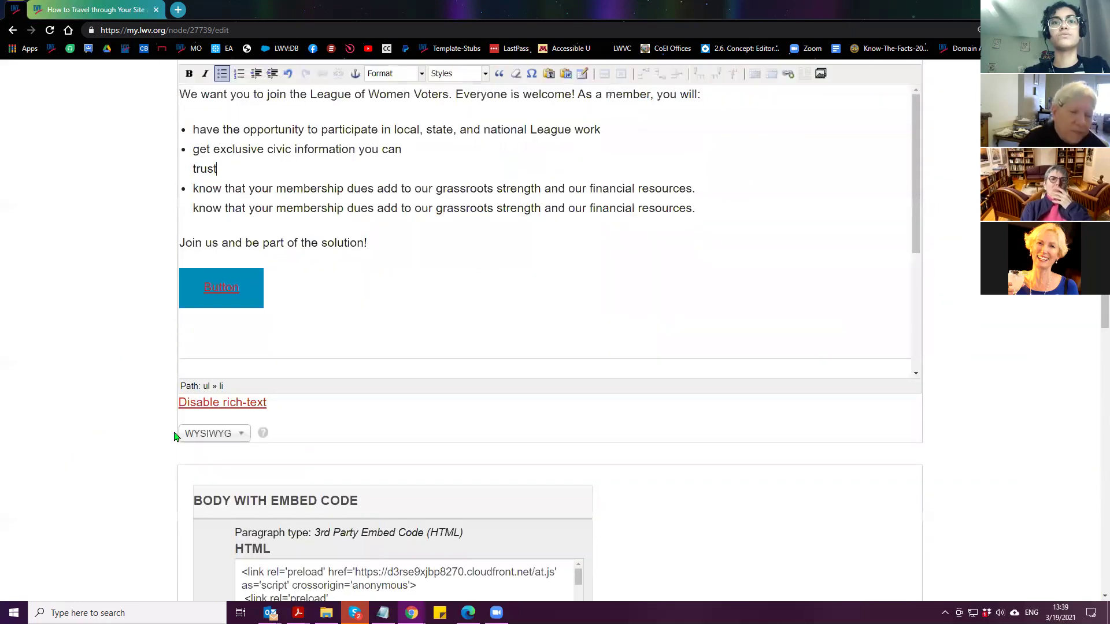
click(216, 335)
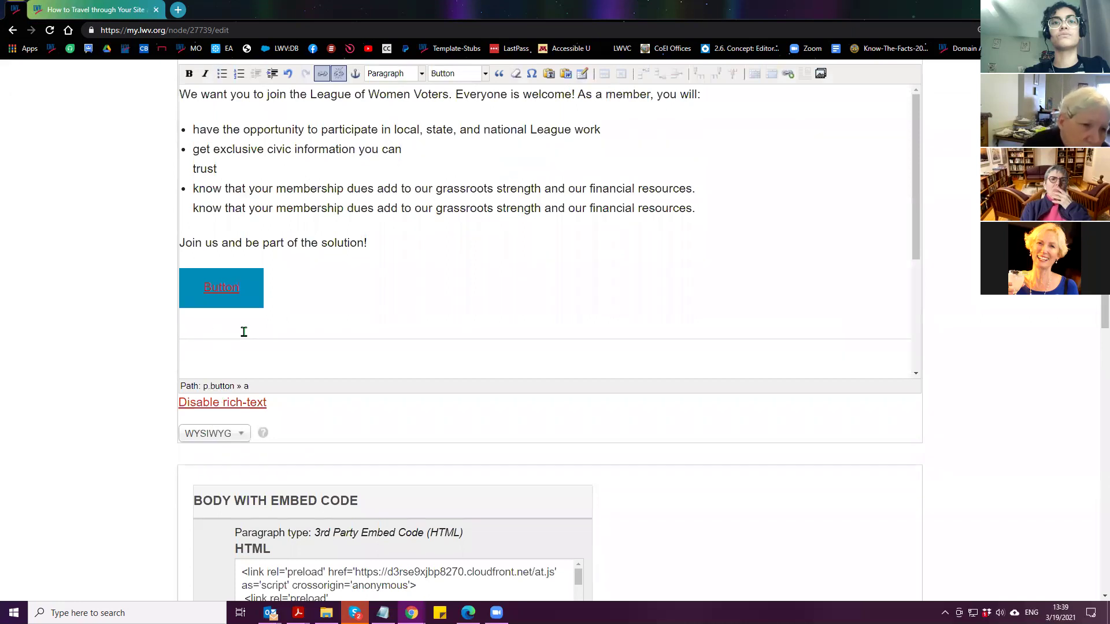
scroll(216, 336, down, 2)
click(216, 240)
key(Delete)
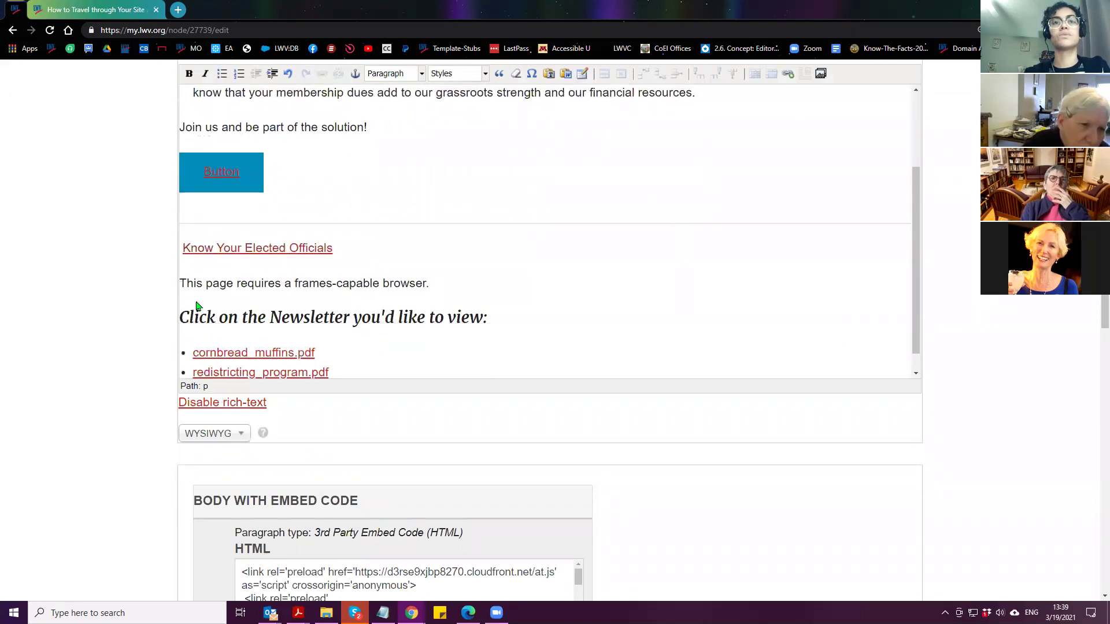
scroll(163, 352, up, 1)
key(BackSpace)
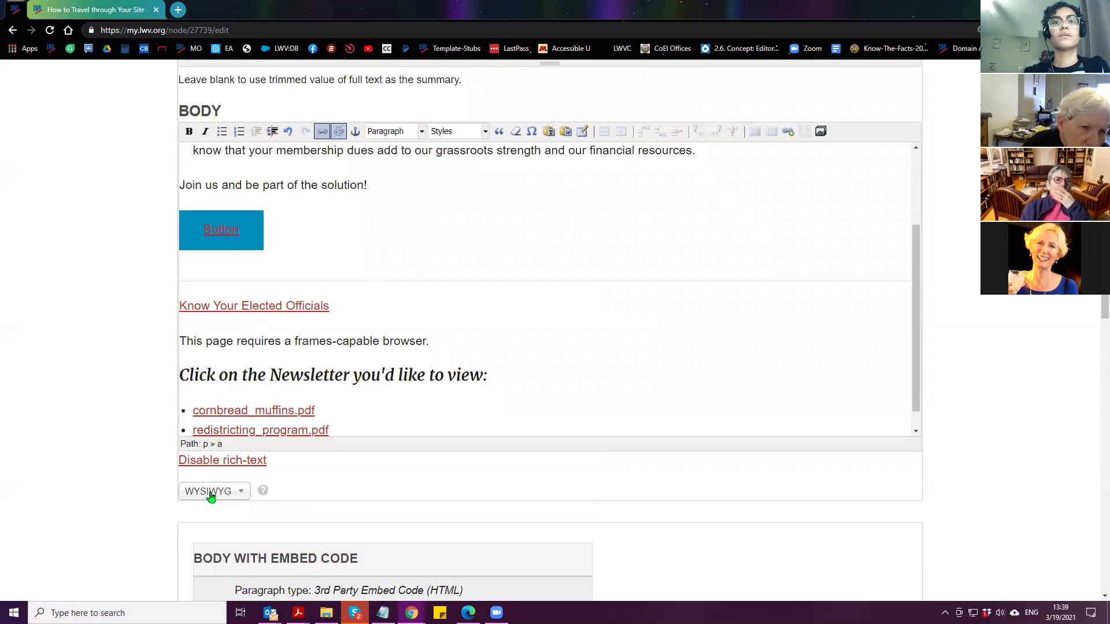
Switch the body format to Full HTML and save the Join draft
click(227, 492)
click(208, 573)
scroll(86, 375, down, 20)
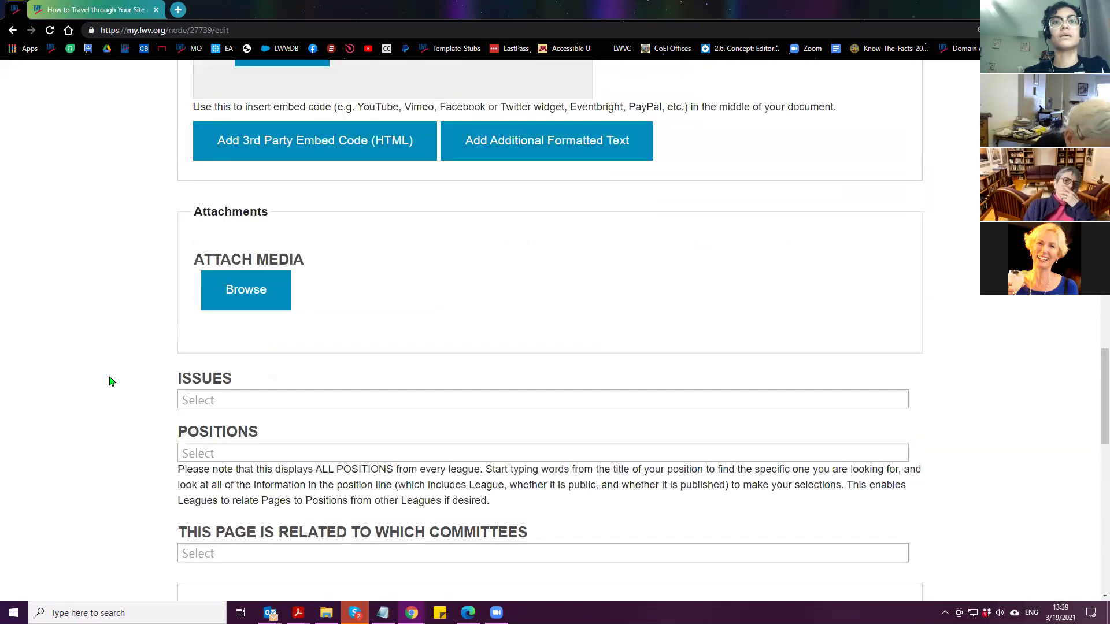
click(191, 399)
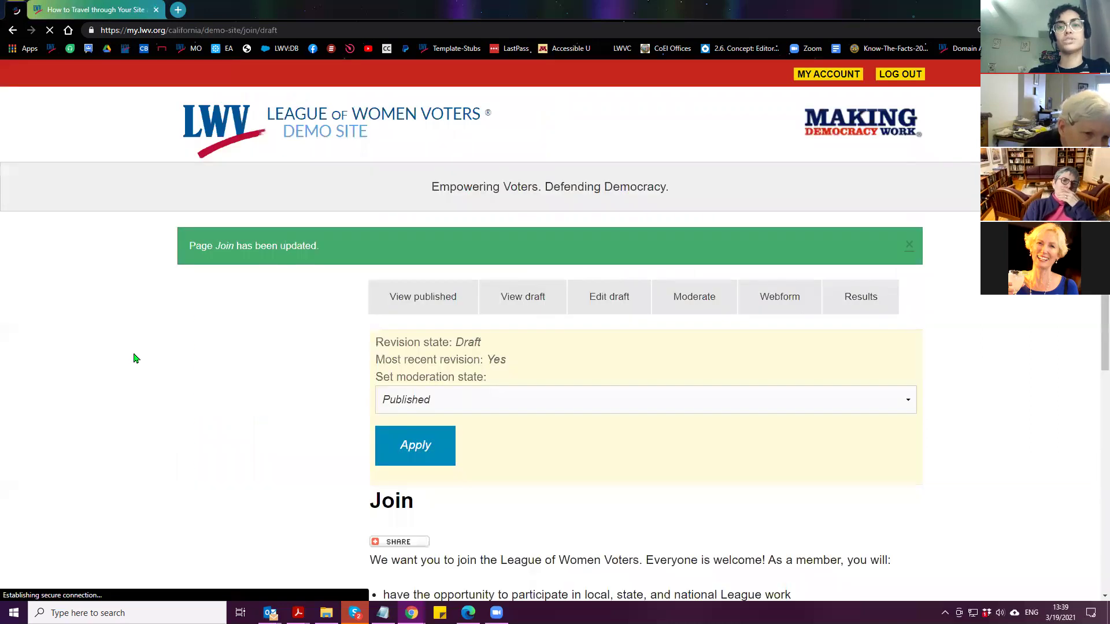
scroll(82, 353, down, 5)
scroll(44, 353, up, 5)
scroll(37, 358, down, 5)
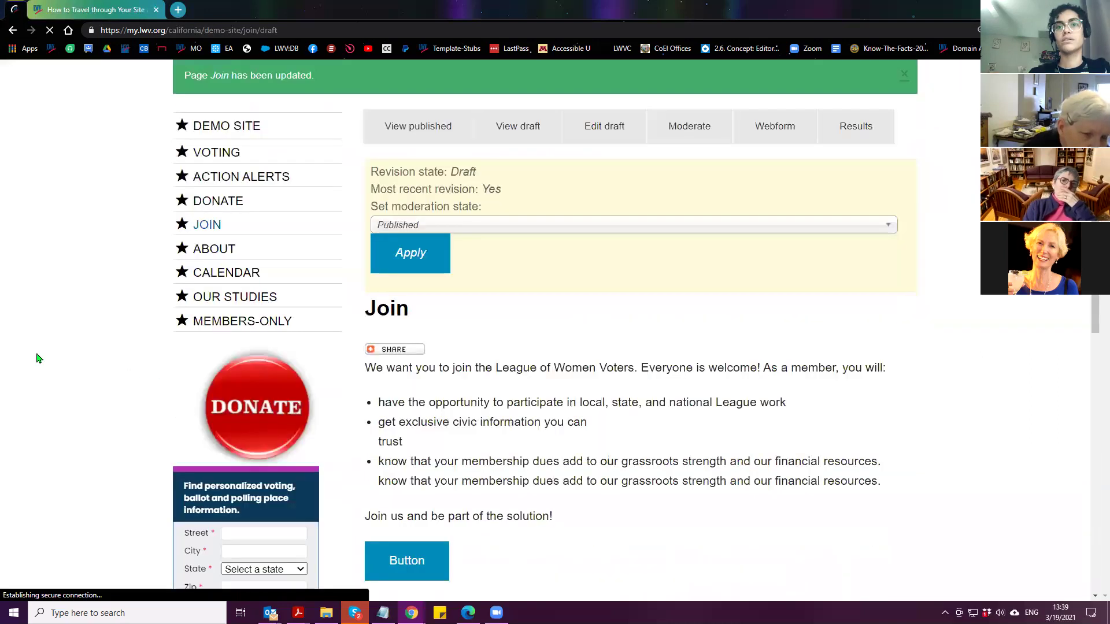